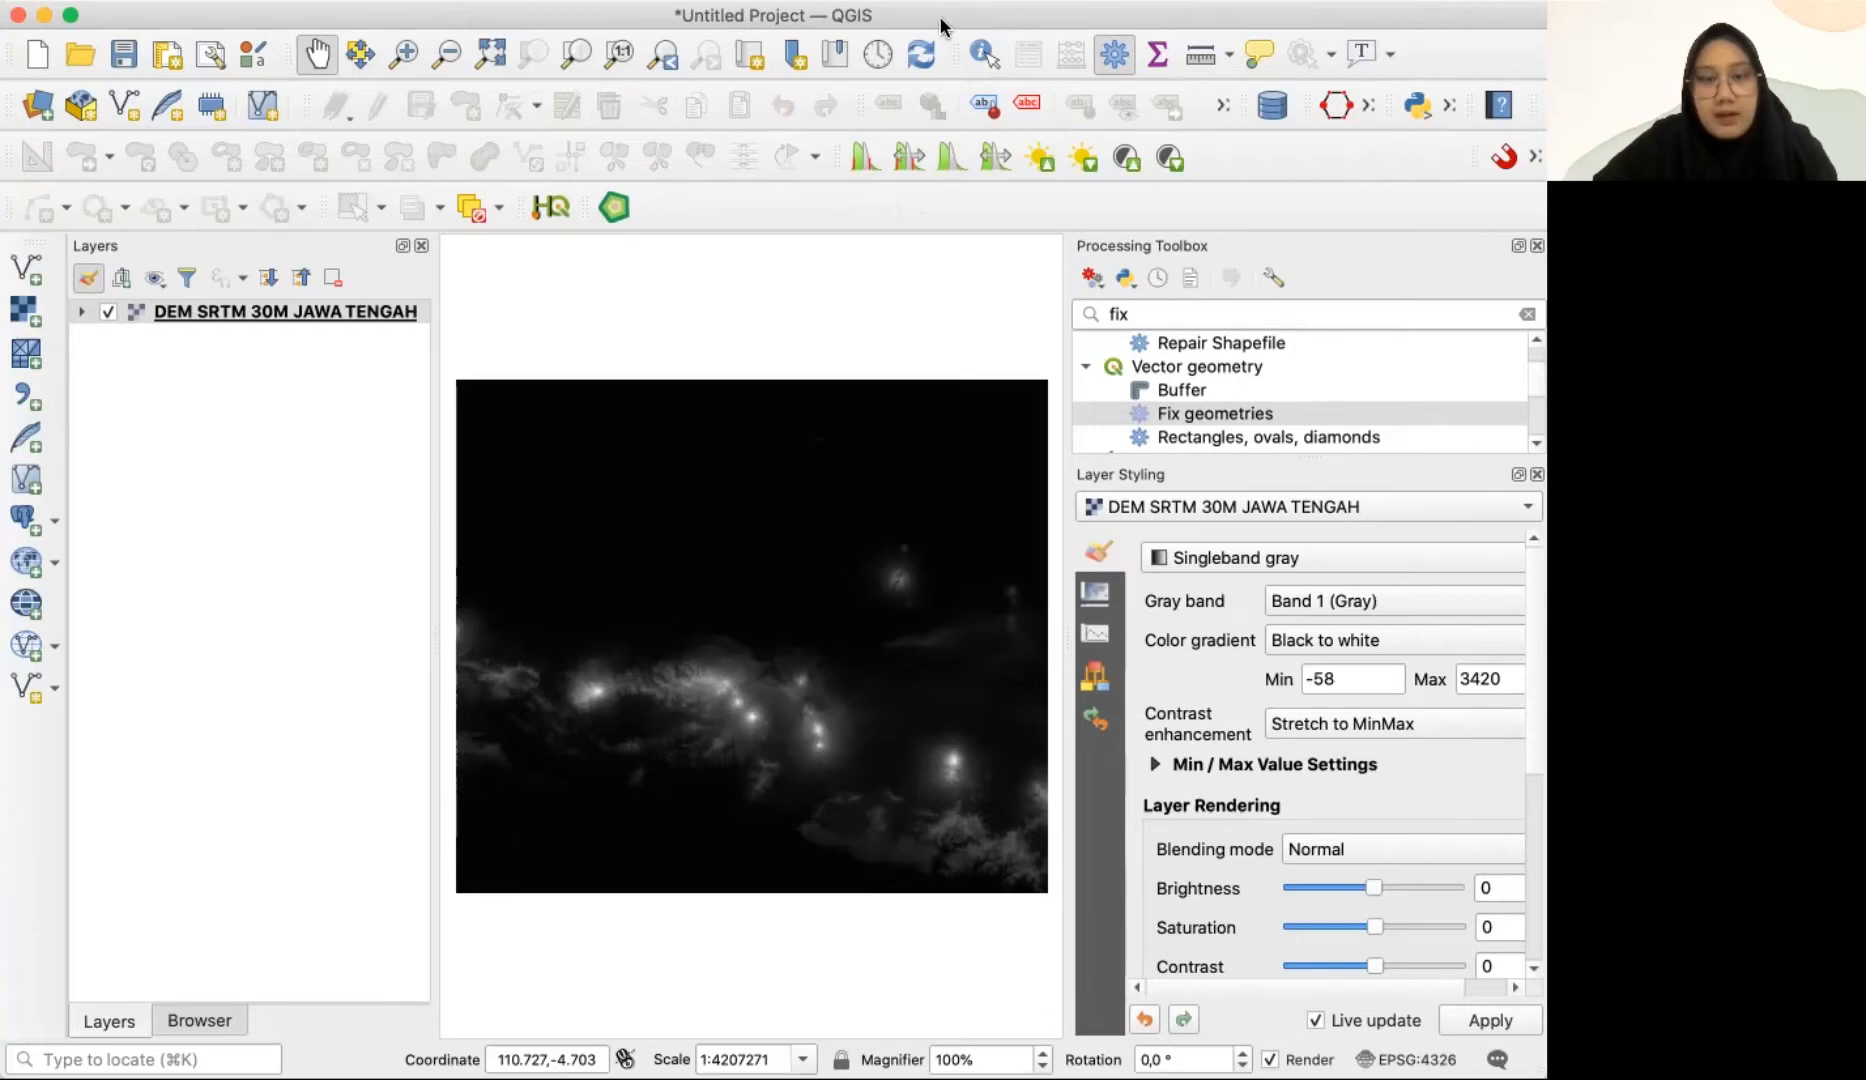
- Add the MANTU SHP vector layer to the project above the DEM and frame its polygons on the map
key("super+Tab")
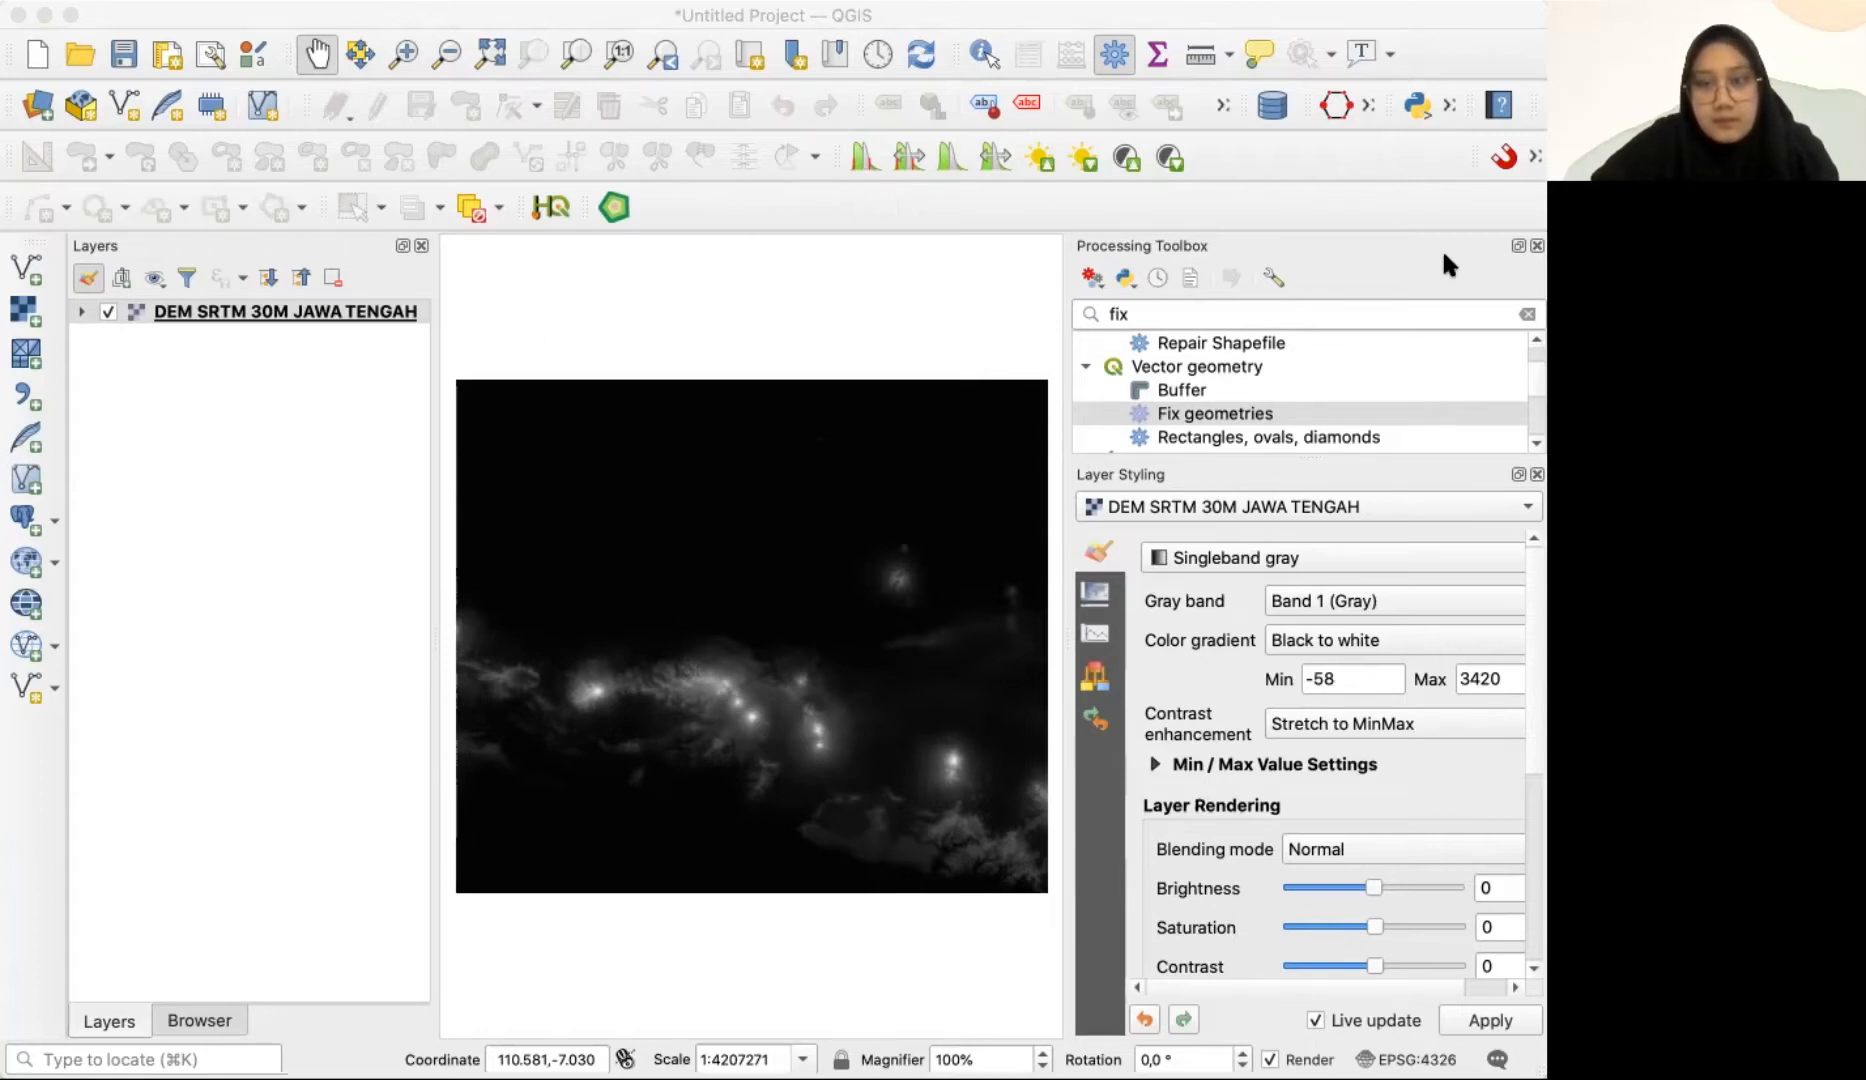
left_click_drag(281, 408, 283, 411)
left_click_drag(936, 764, 781, 712)
scroll(781, 712, "up", 3)
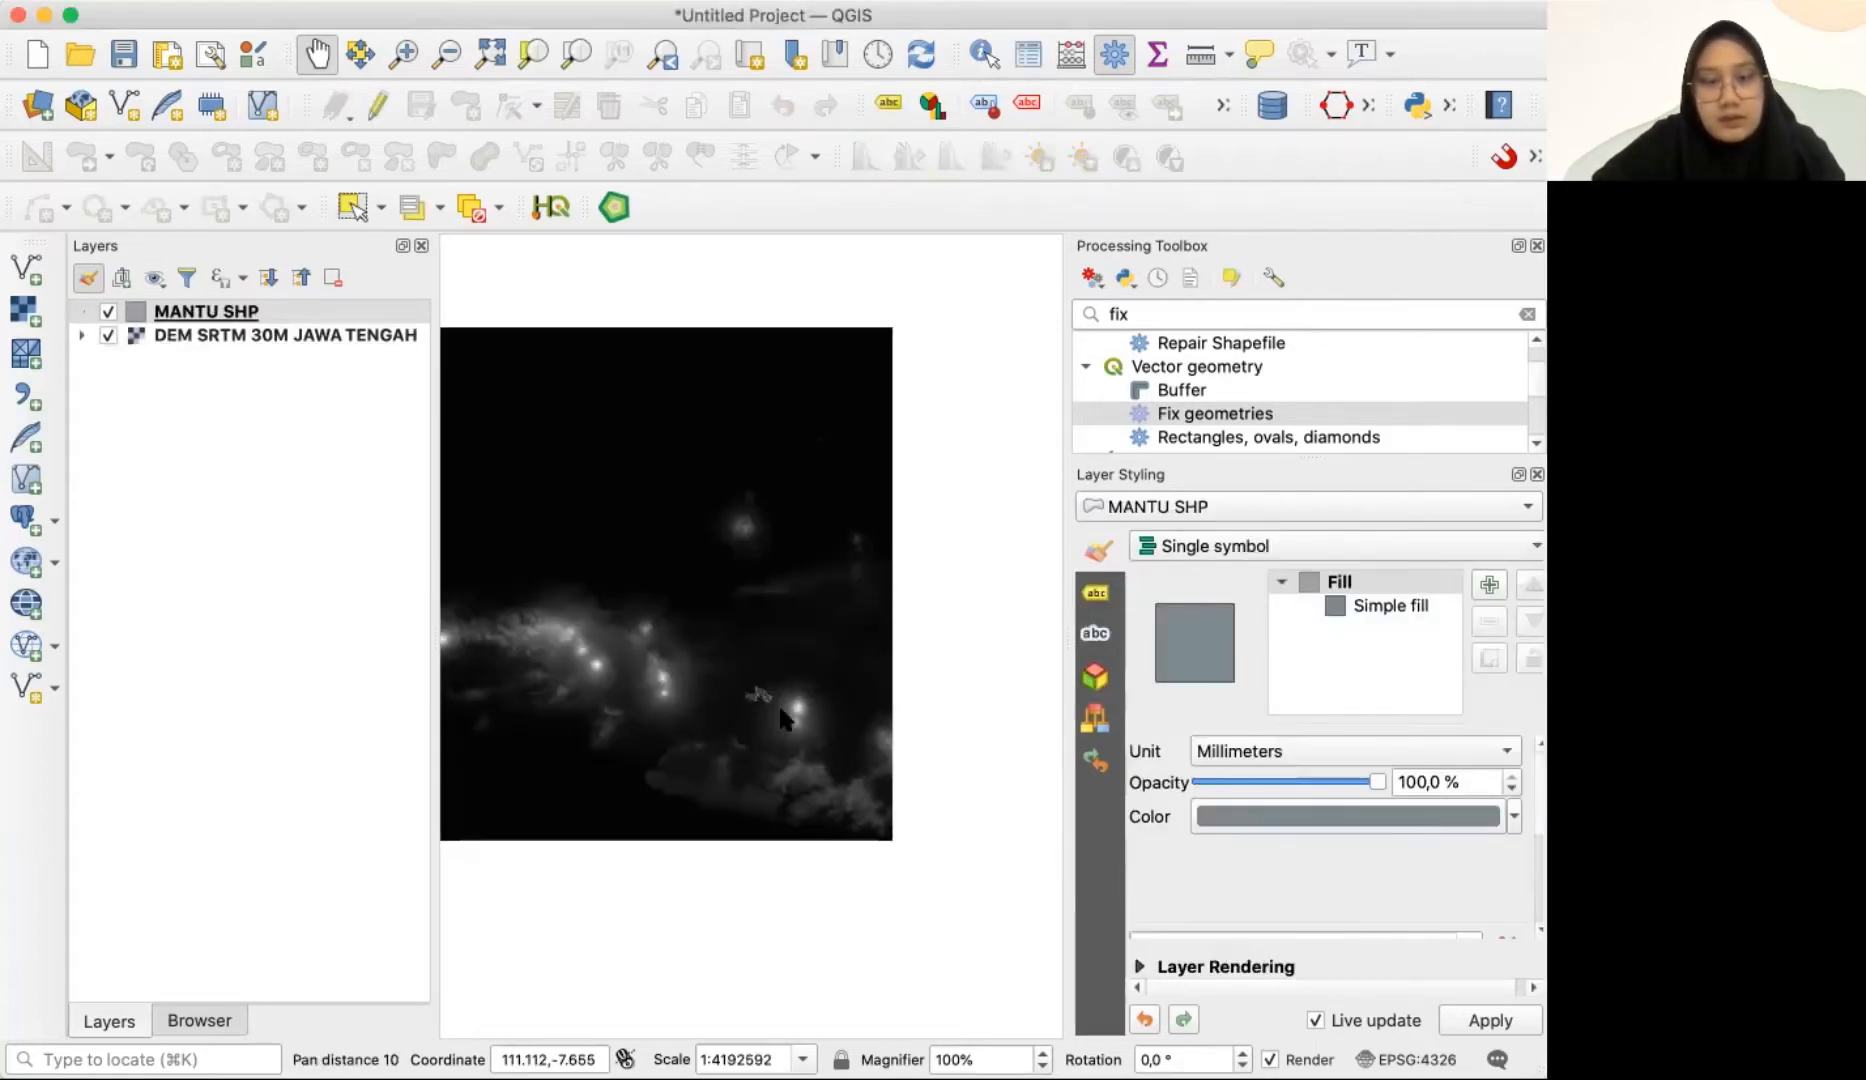
scroll(781, 712, "up", 4)
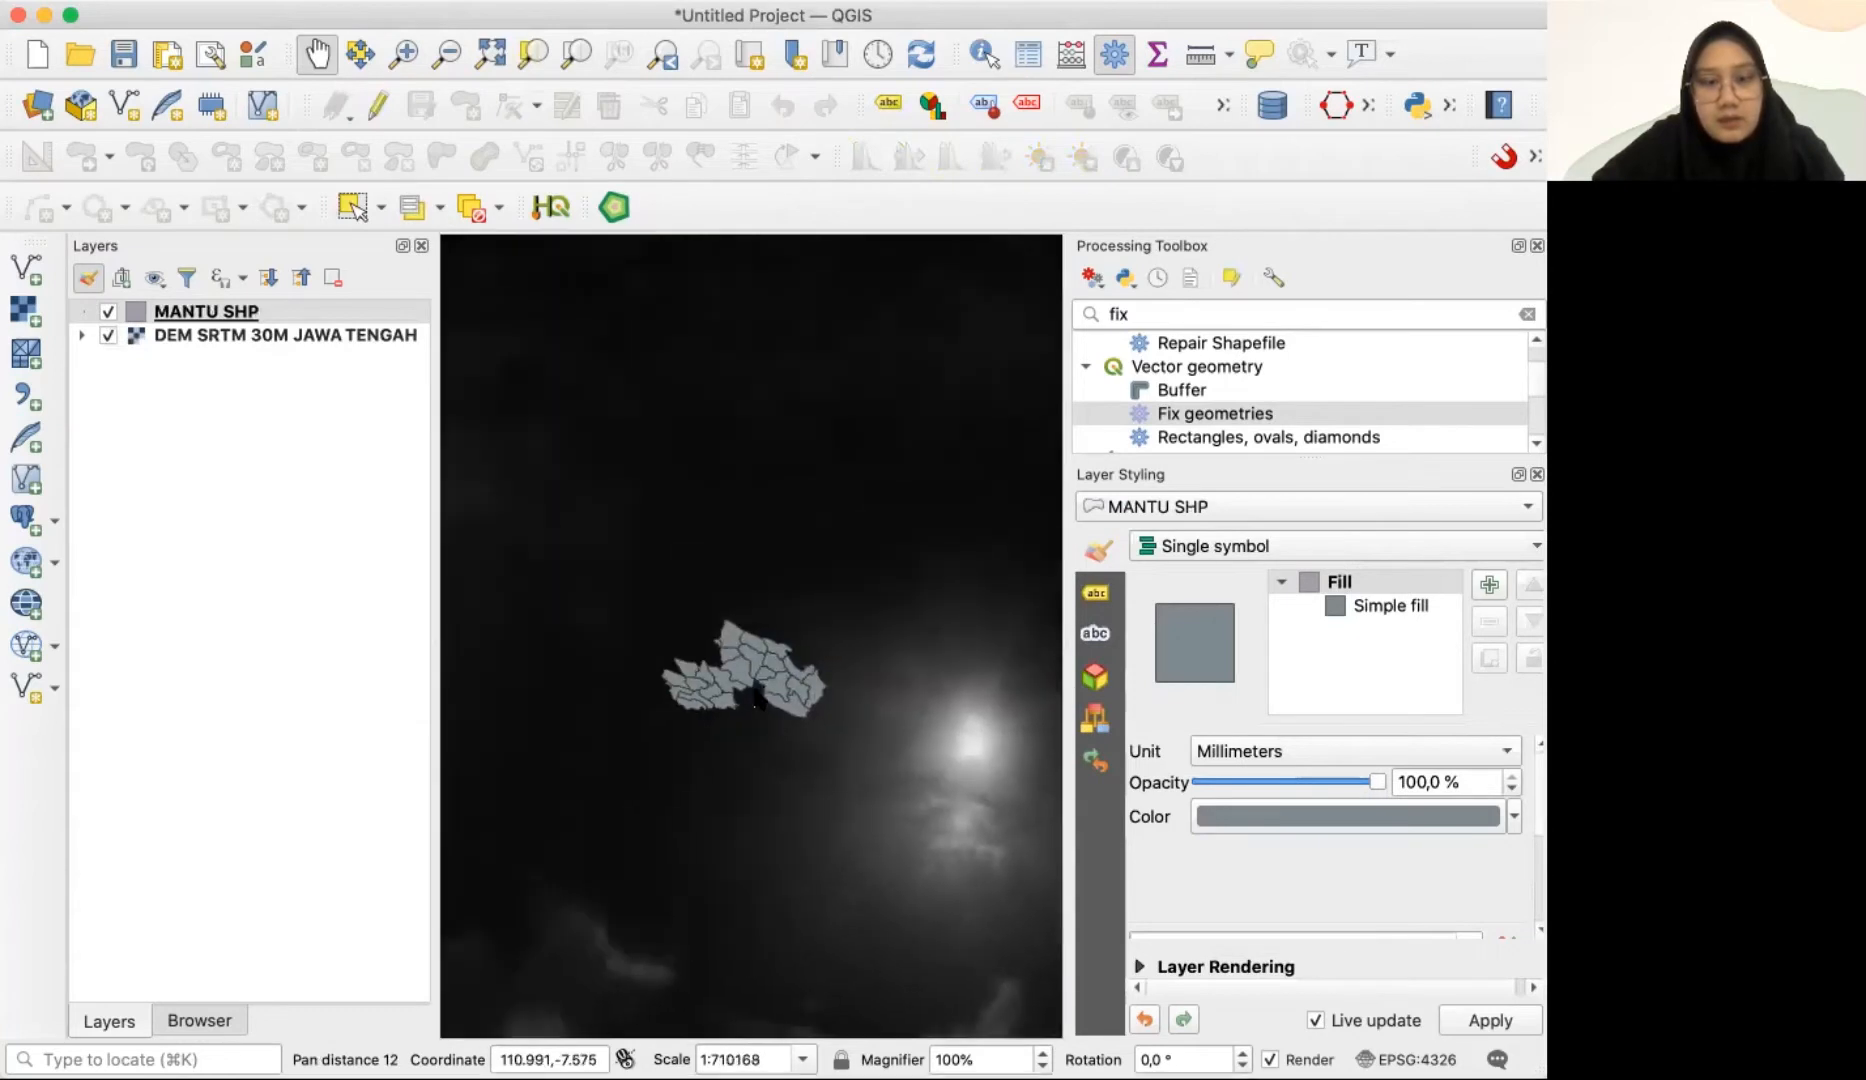
mouse_move(784, 749)
left_mouse_down()
mouse_move(826, 749)
mouse_move(798, 747)
left_mouse_up()
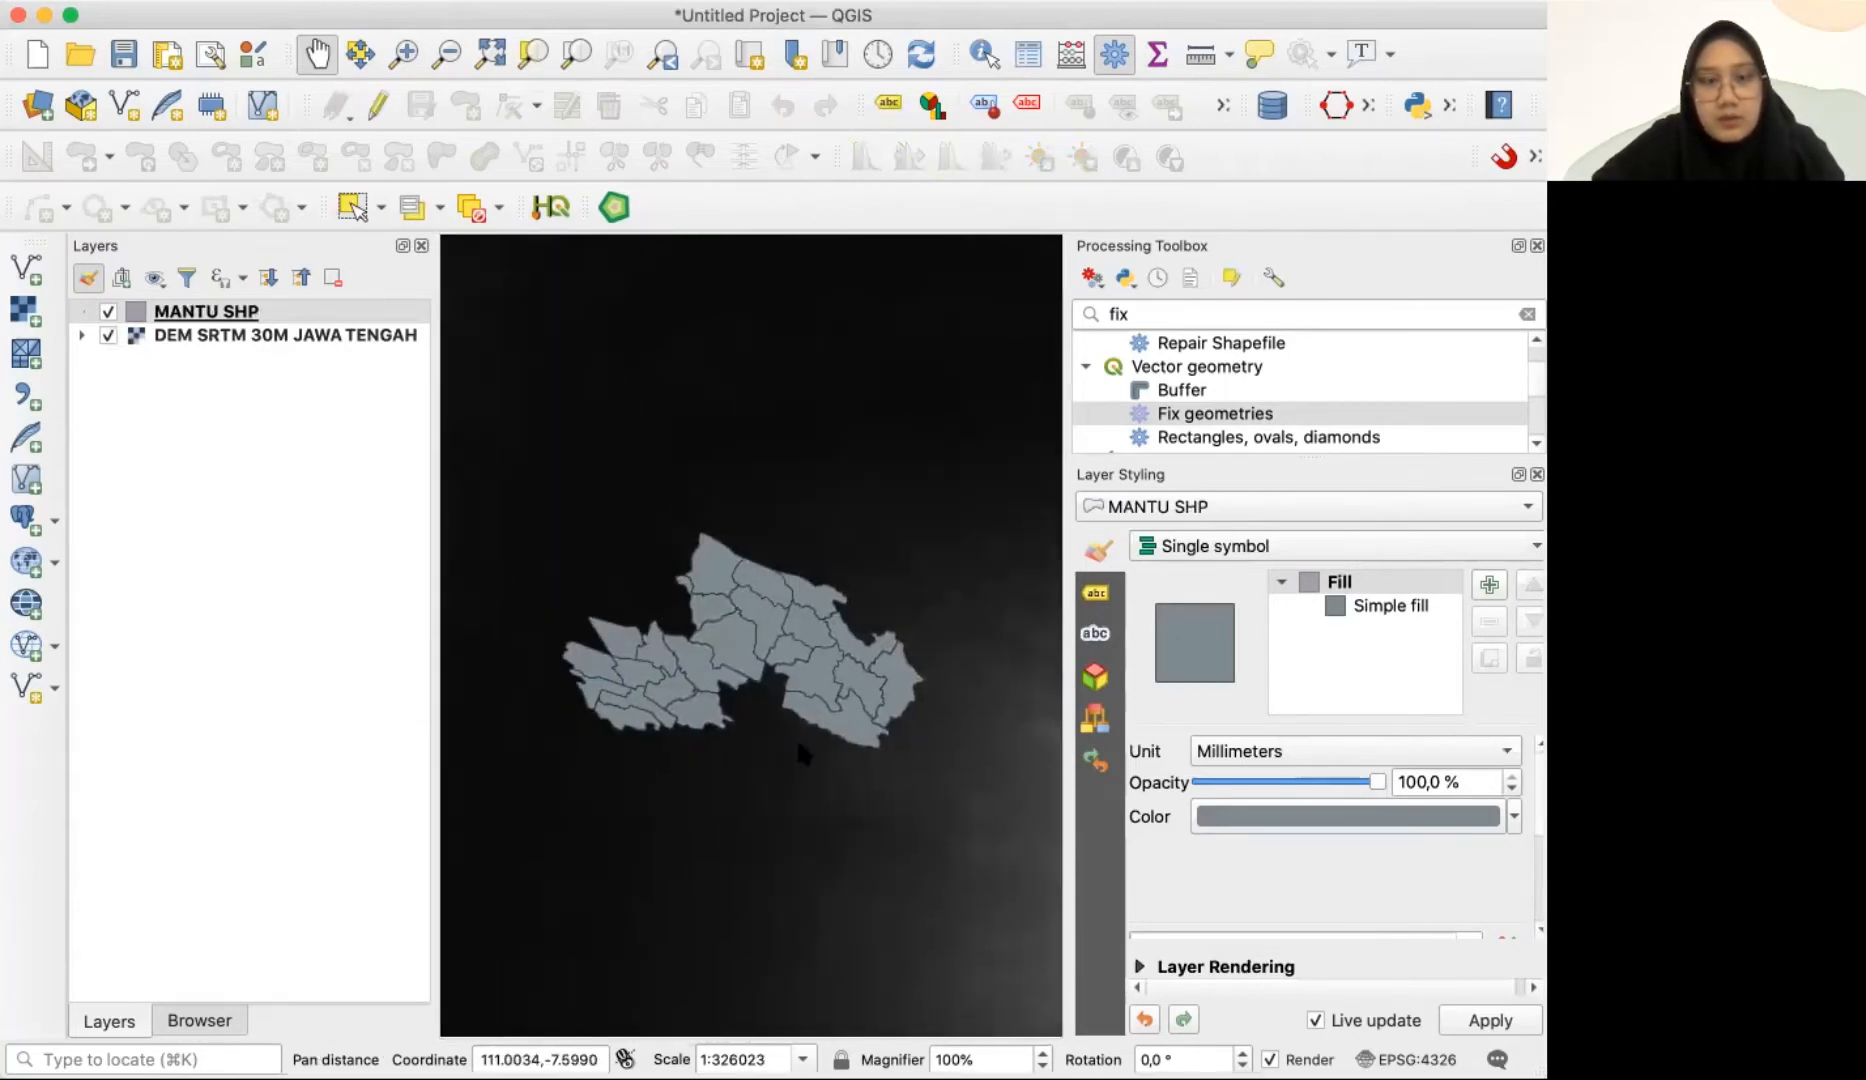
- Reproject the DEM SRTM 30M JAWA TENGAH raster to EPSG:32749 - WGS 84 / UTM zone 49S and hide the original DEM
left_click(289, 334)
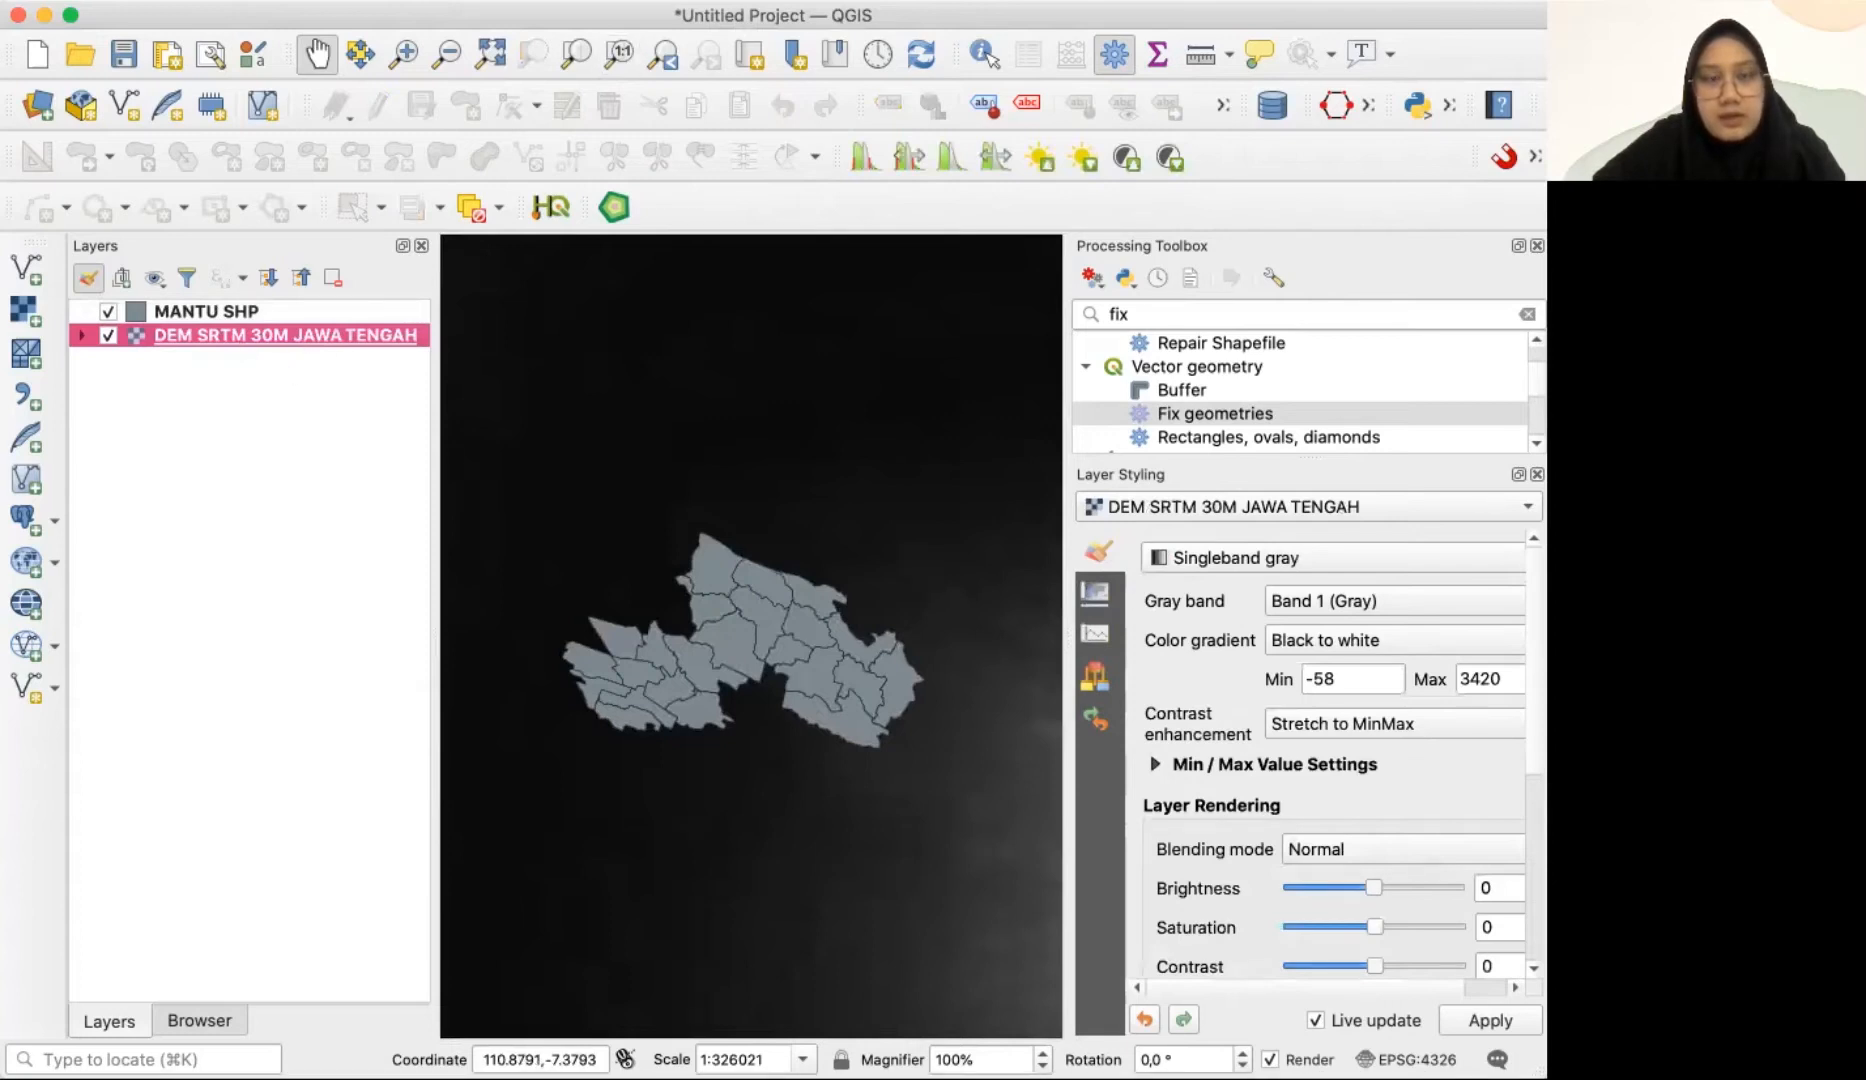
left_click(692, 1)
mouse_move(749, 123)
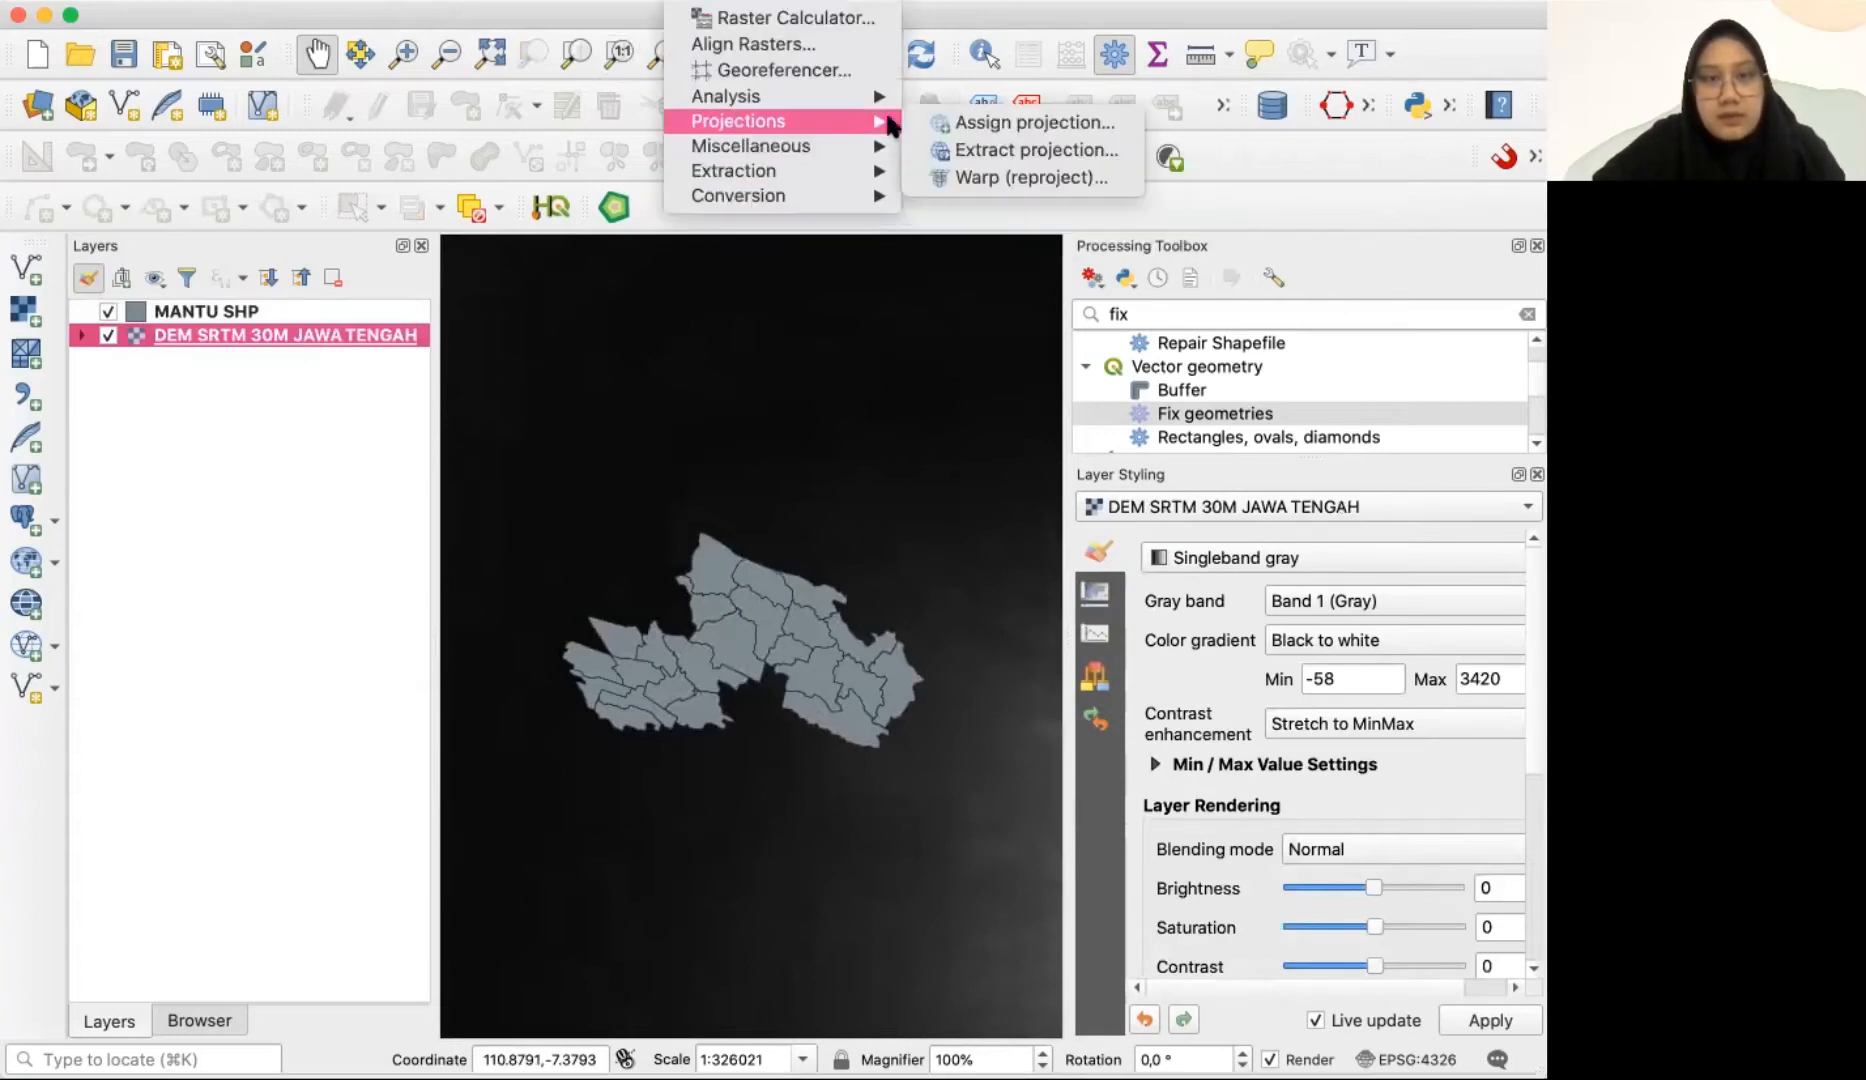
left_click(960, 177)
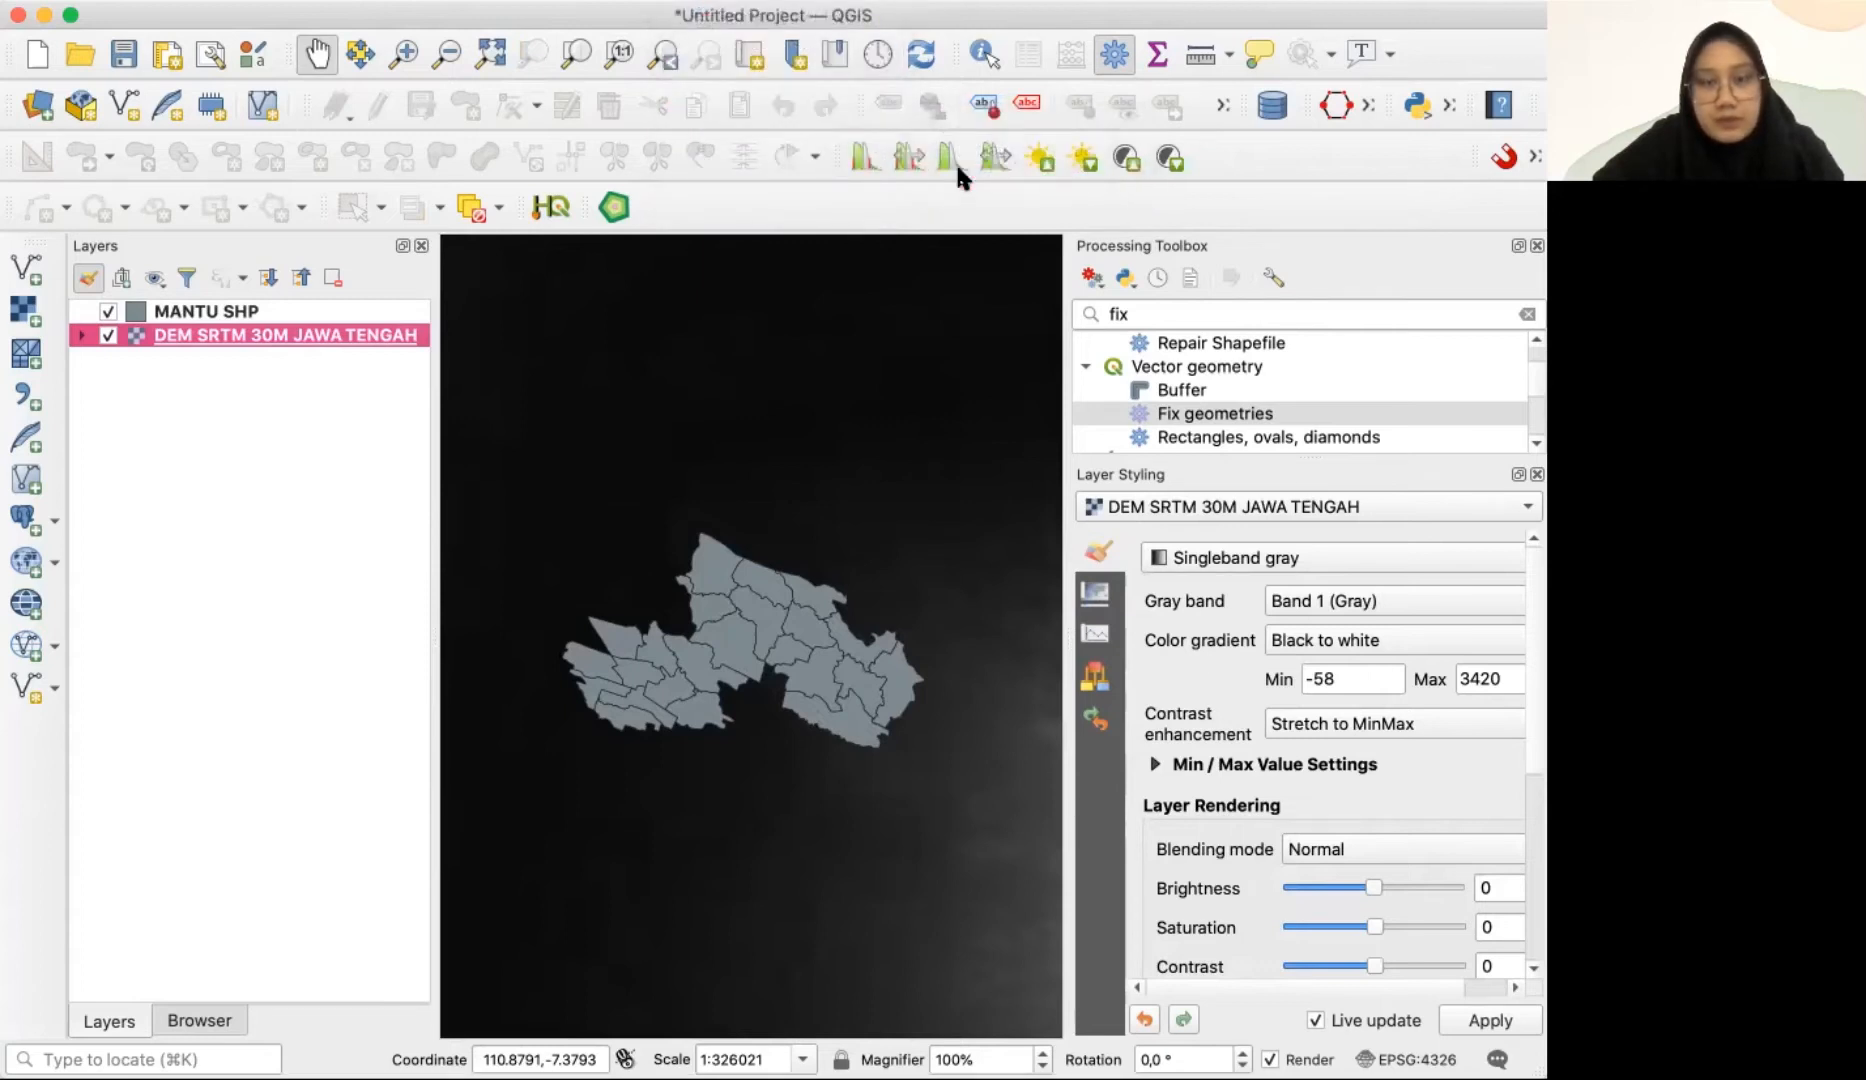
left_click(633, 311)
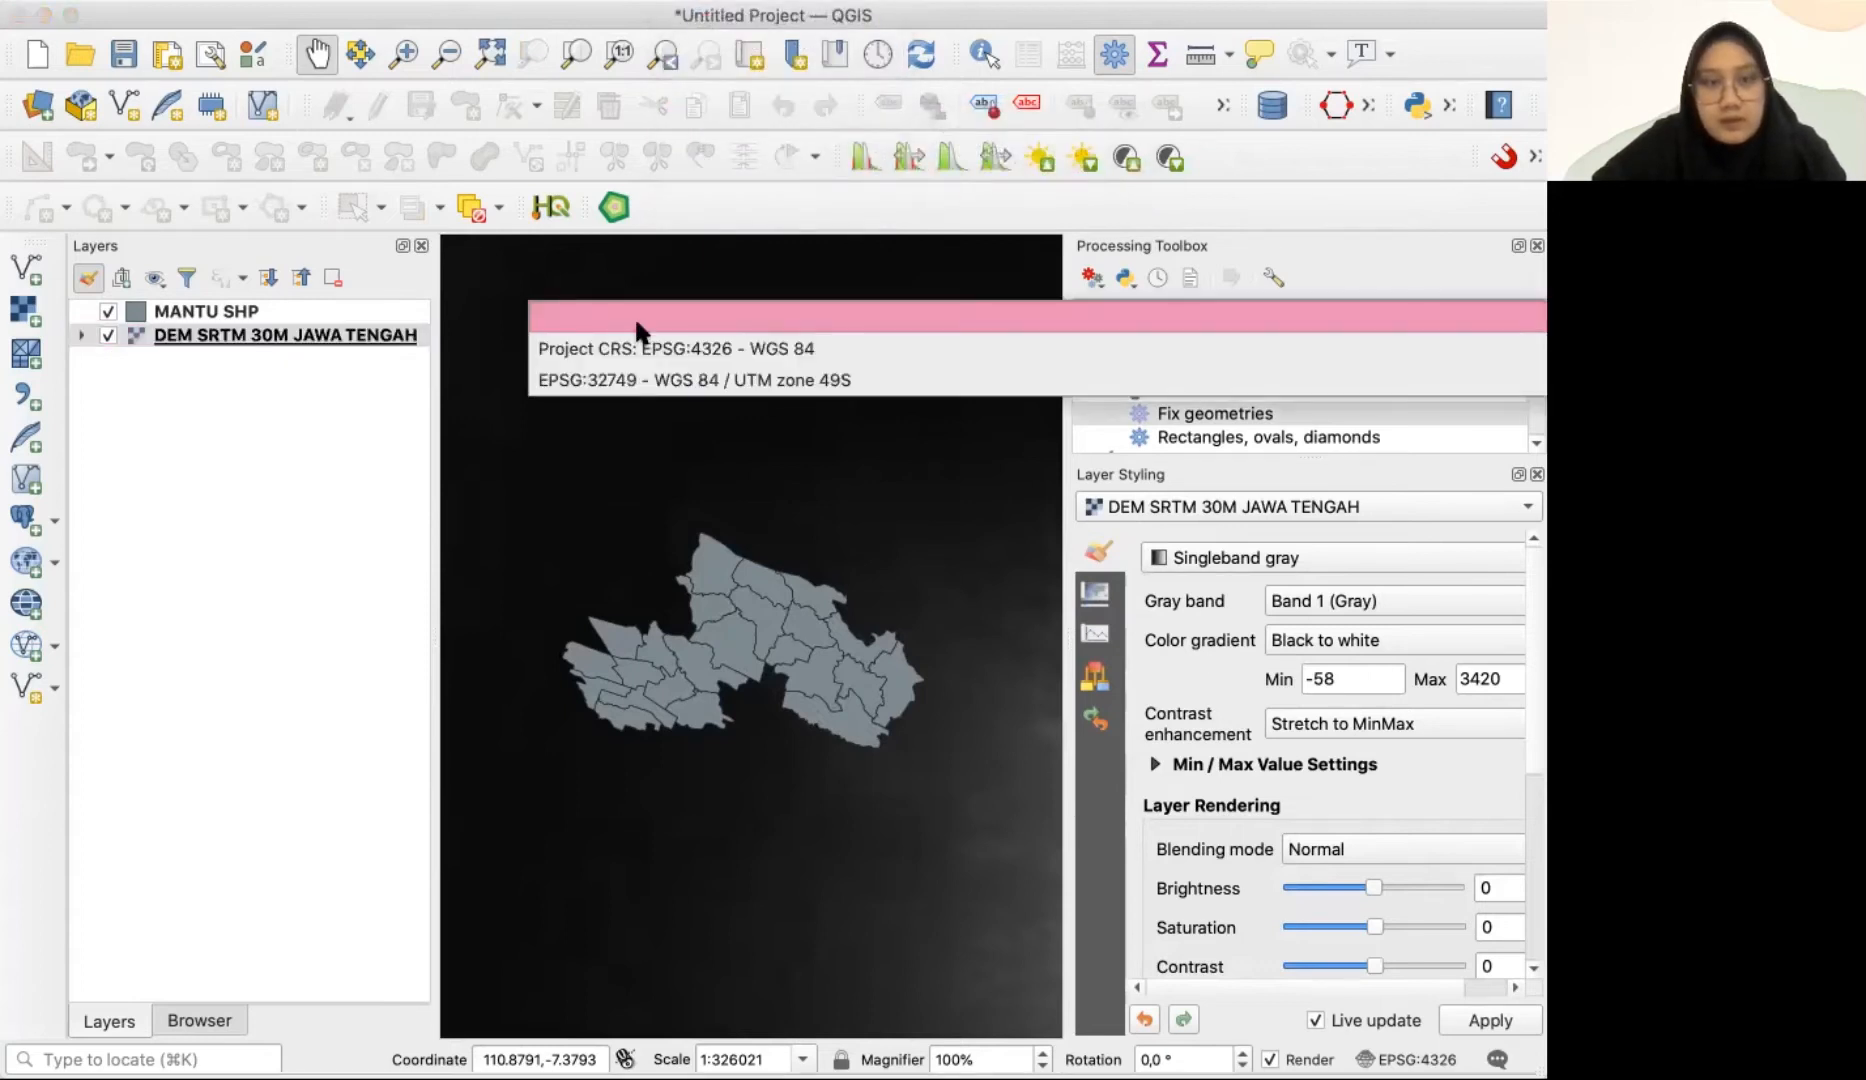
left_click(670, 384)
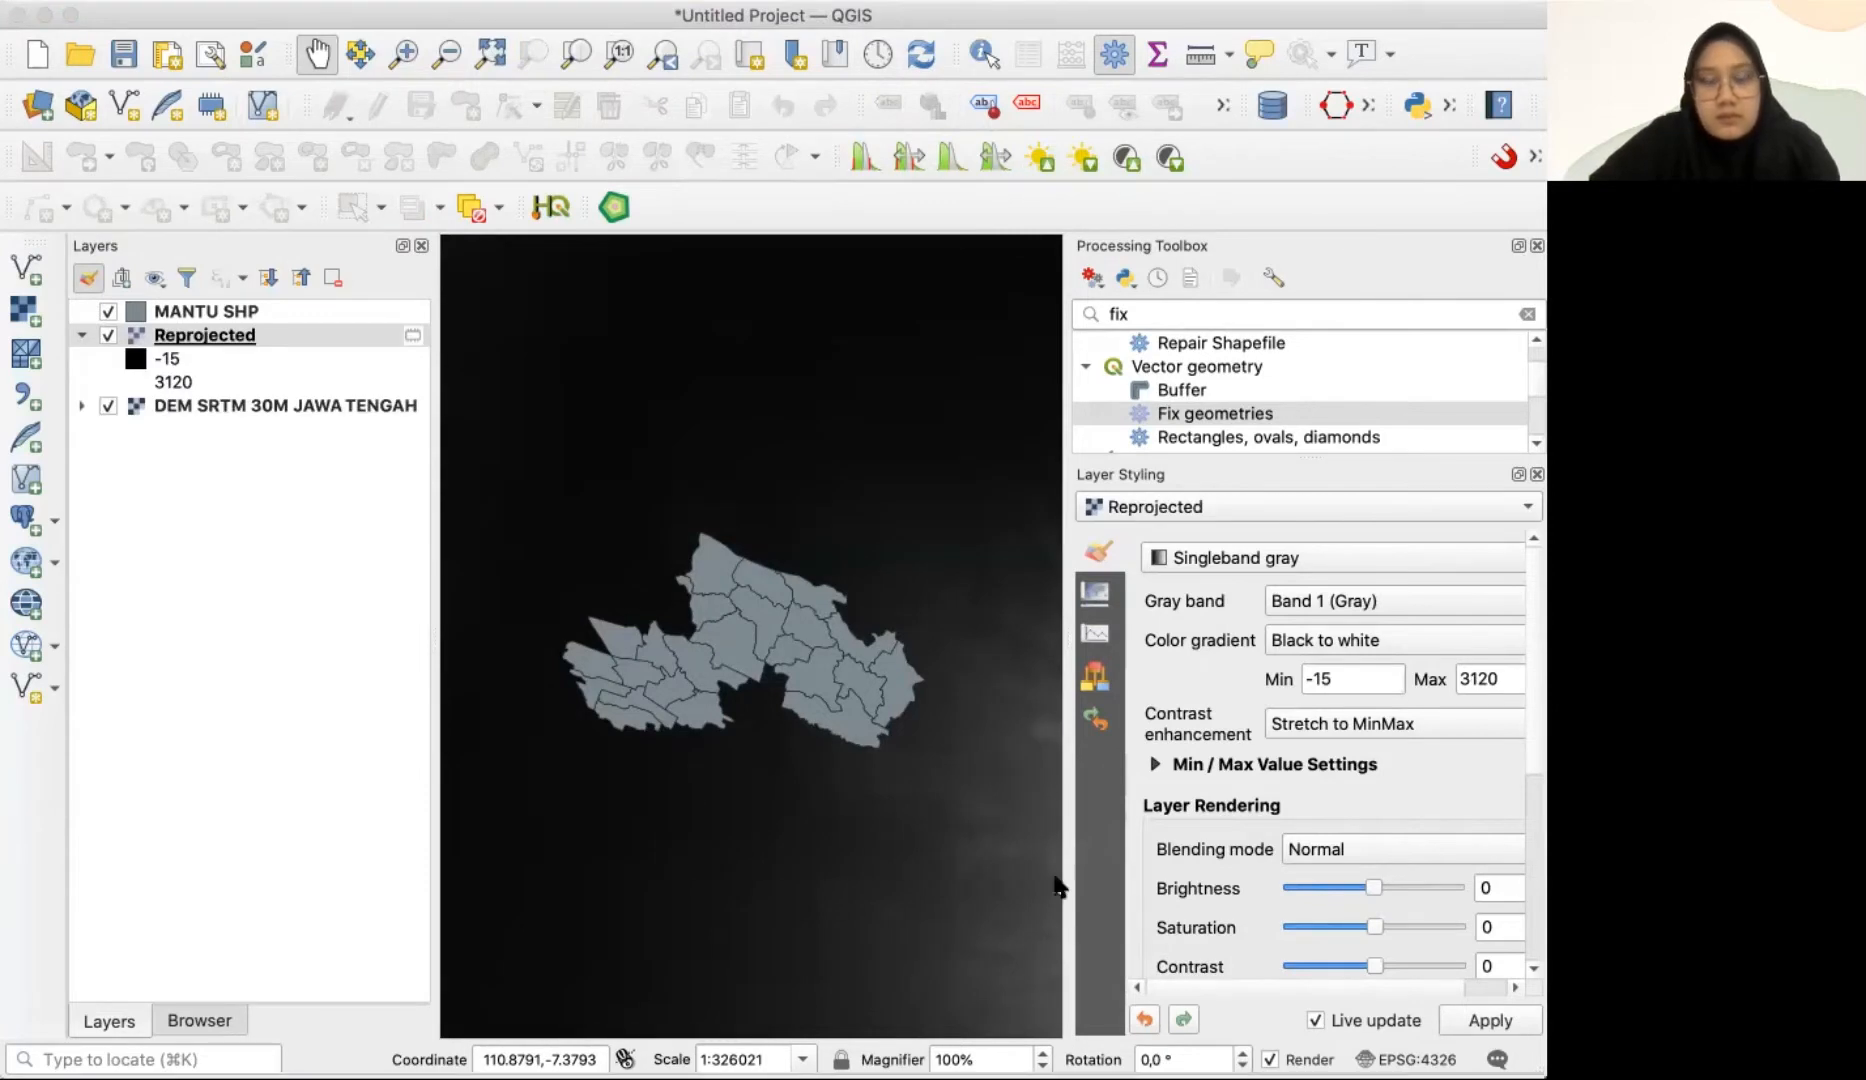
left_click(1206, 938)
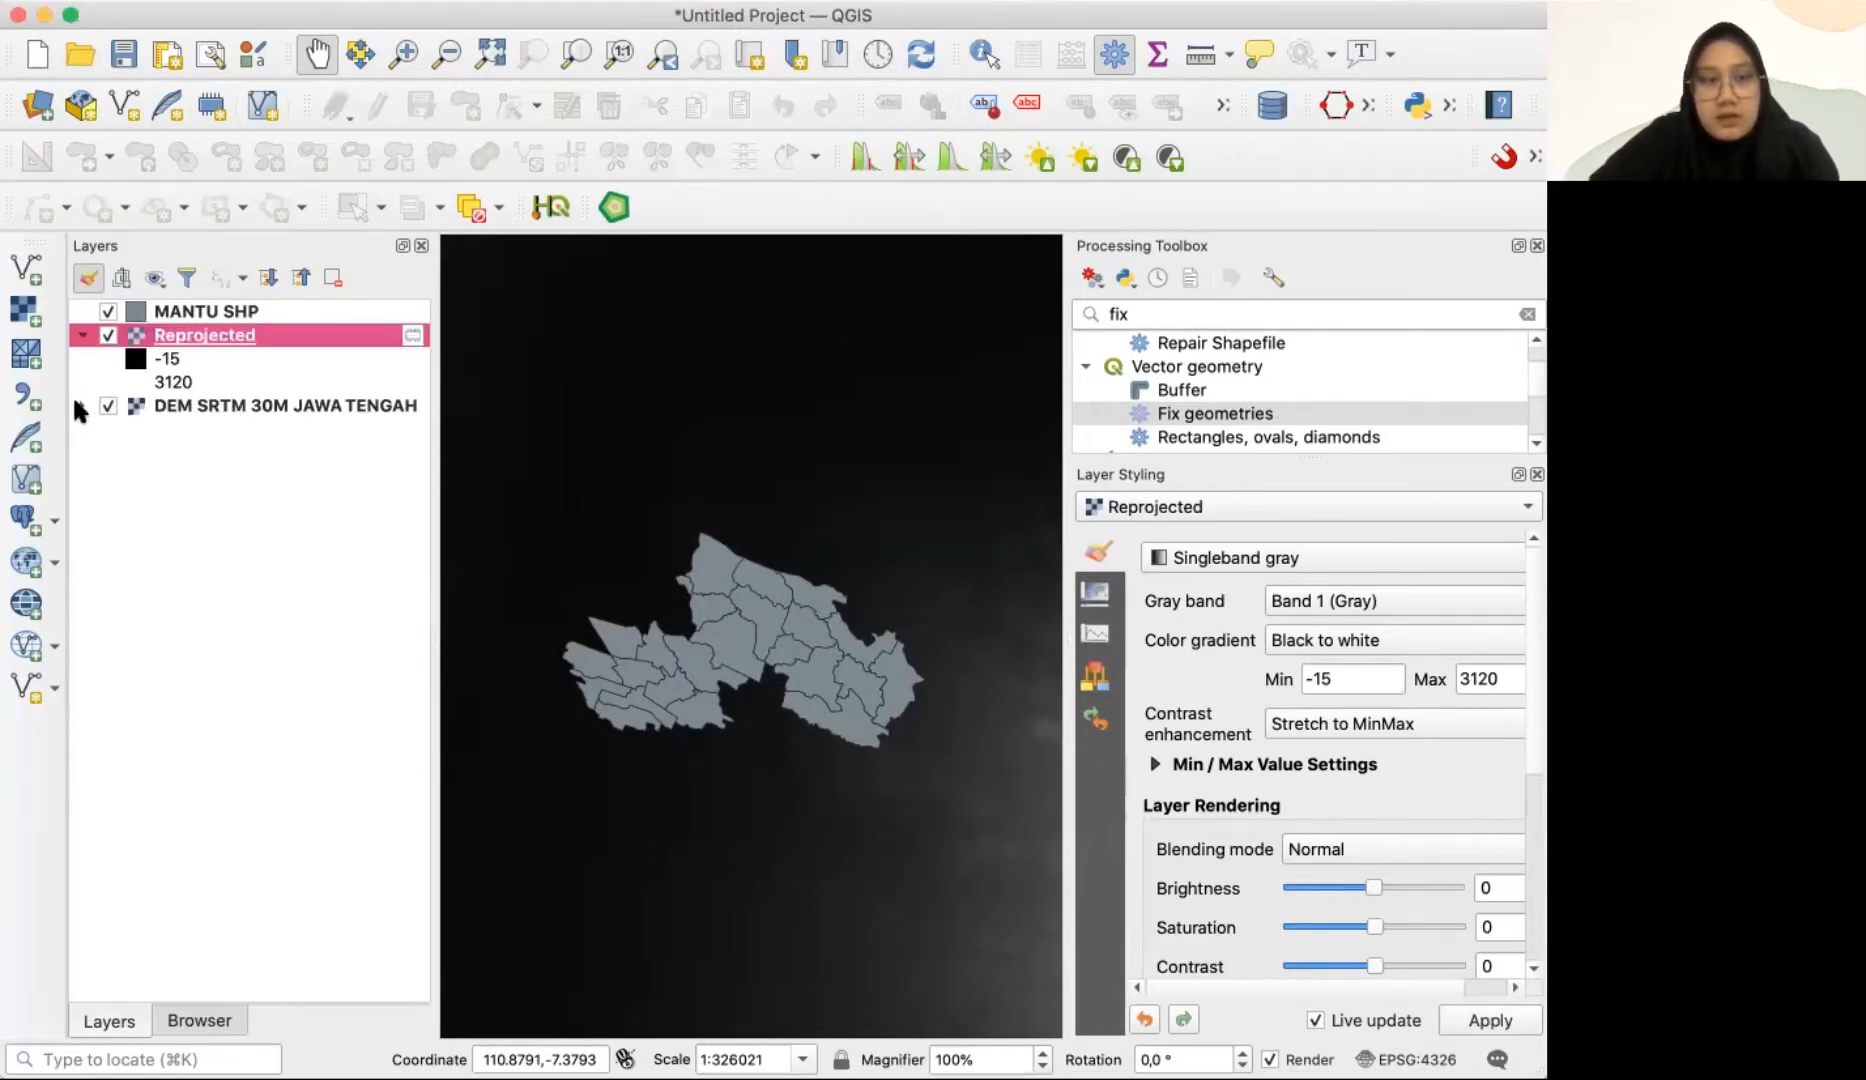
left_click(82, 335)
left_click(108, 358)
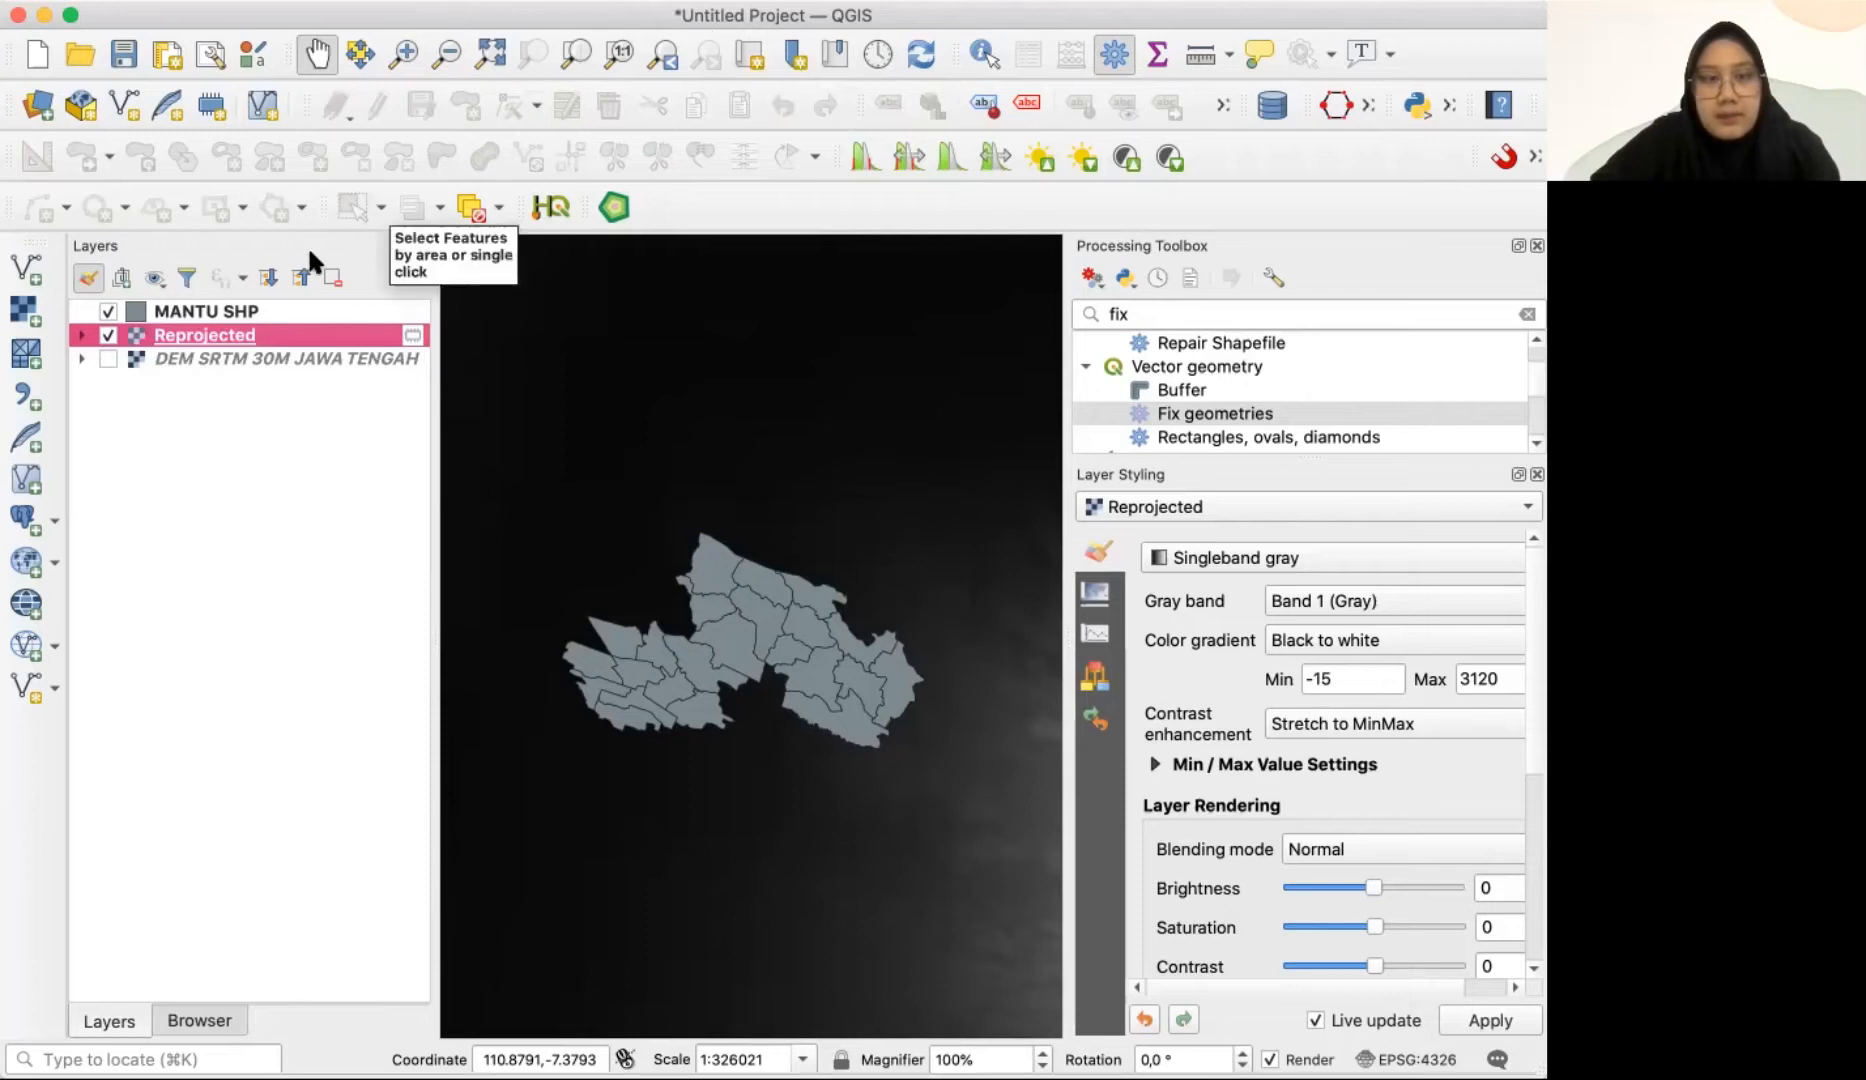
- Clip the Reprojected raster using MANTU SHP as the mask layer
left_click(692, 1)
mouse_move(767, 171)
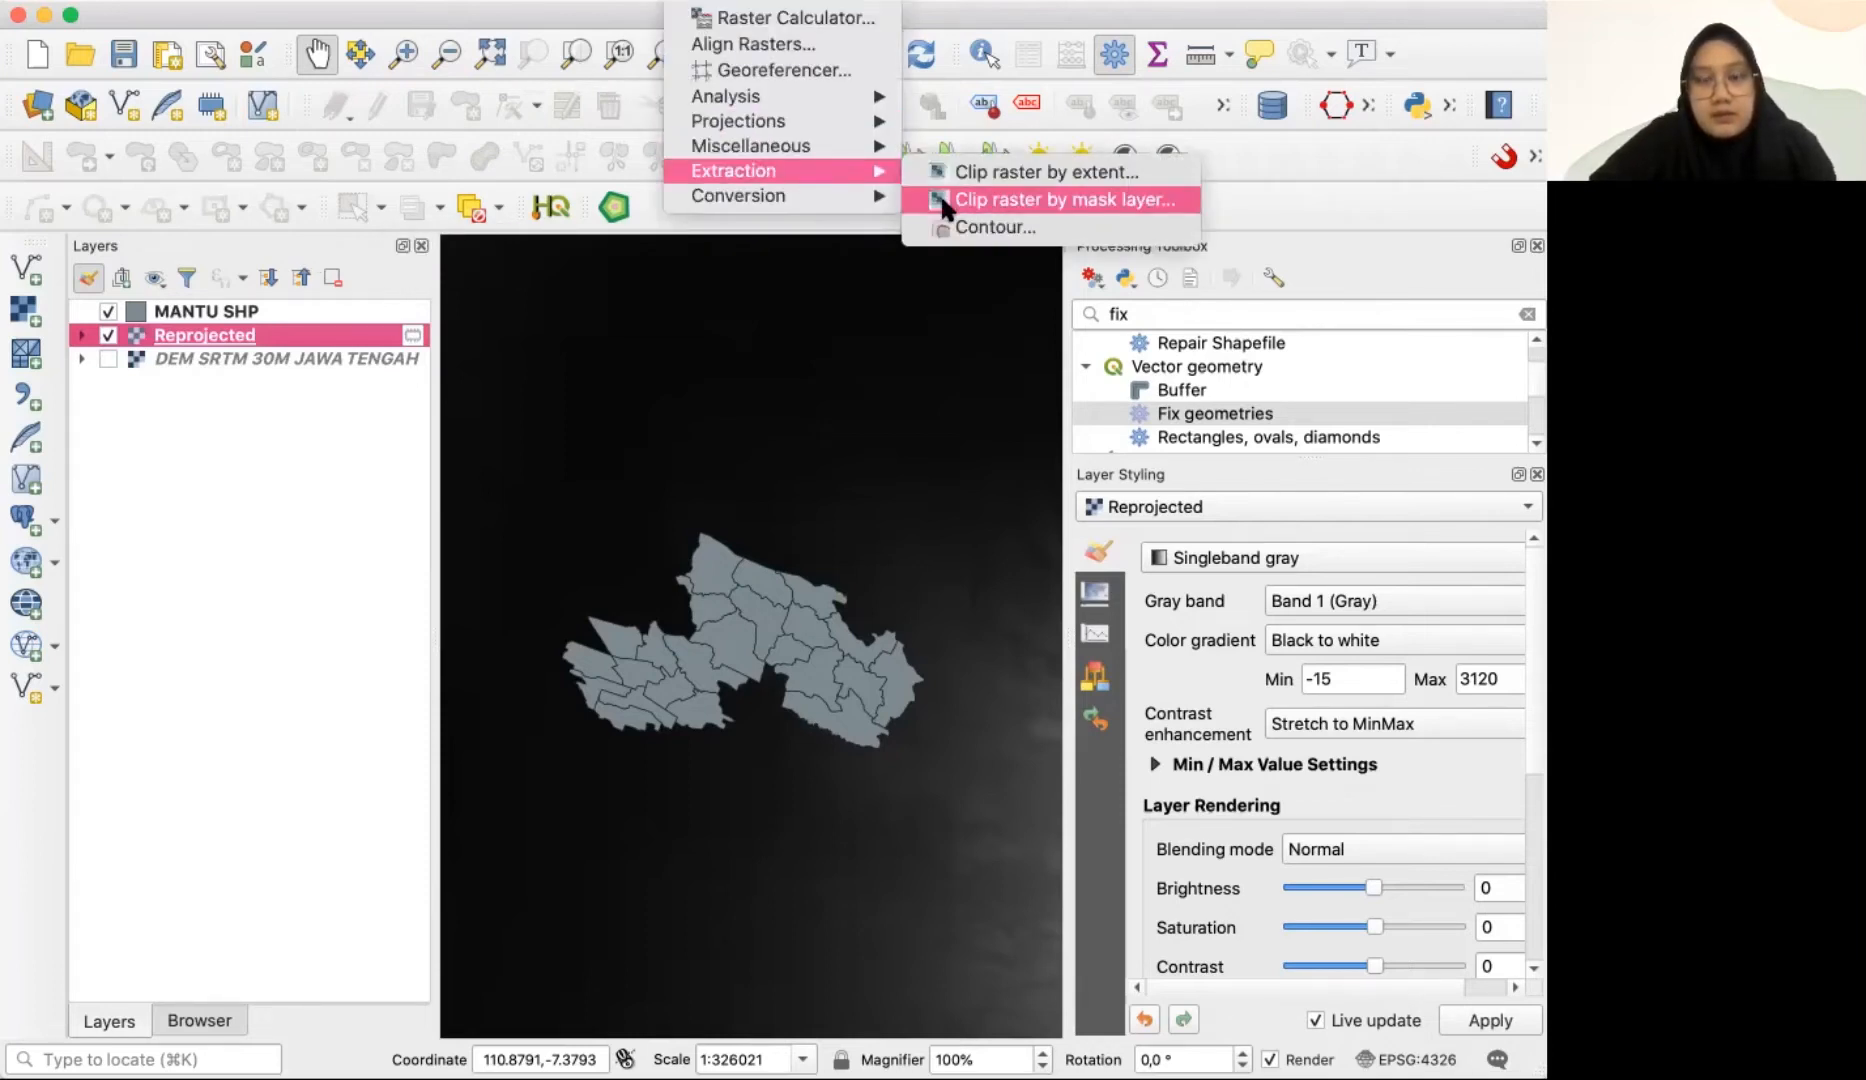
left_click(979, 199)
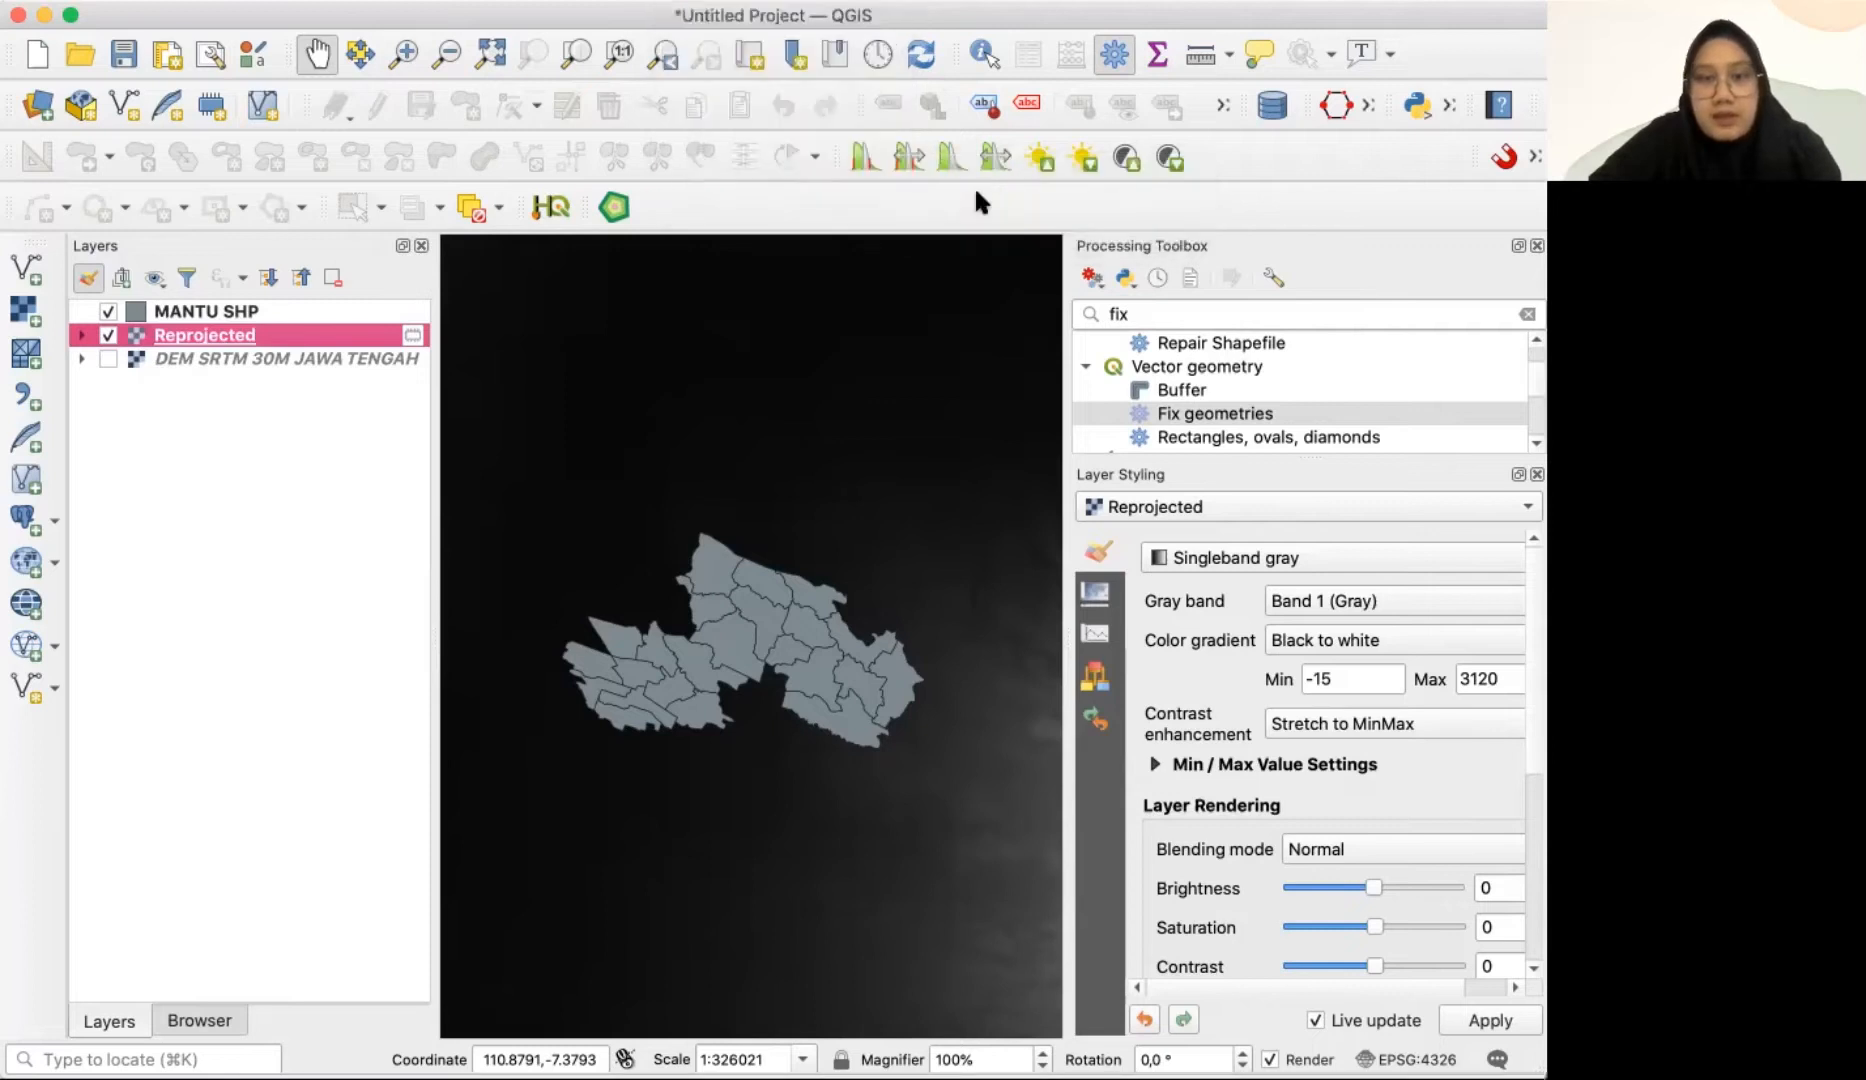
left_click(358, 249)
left_click(353, 250)
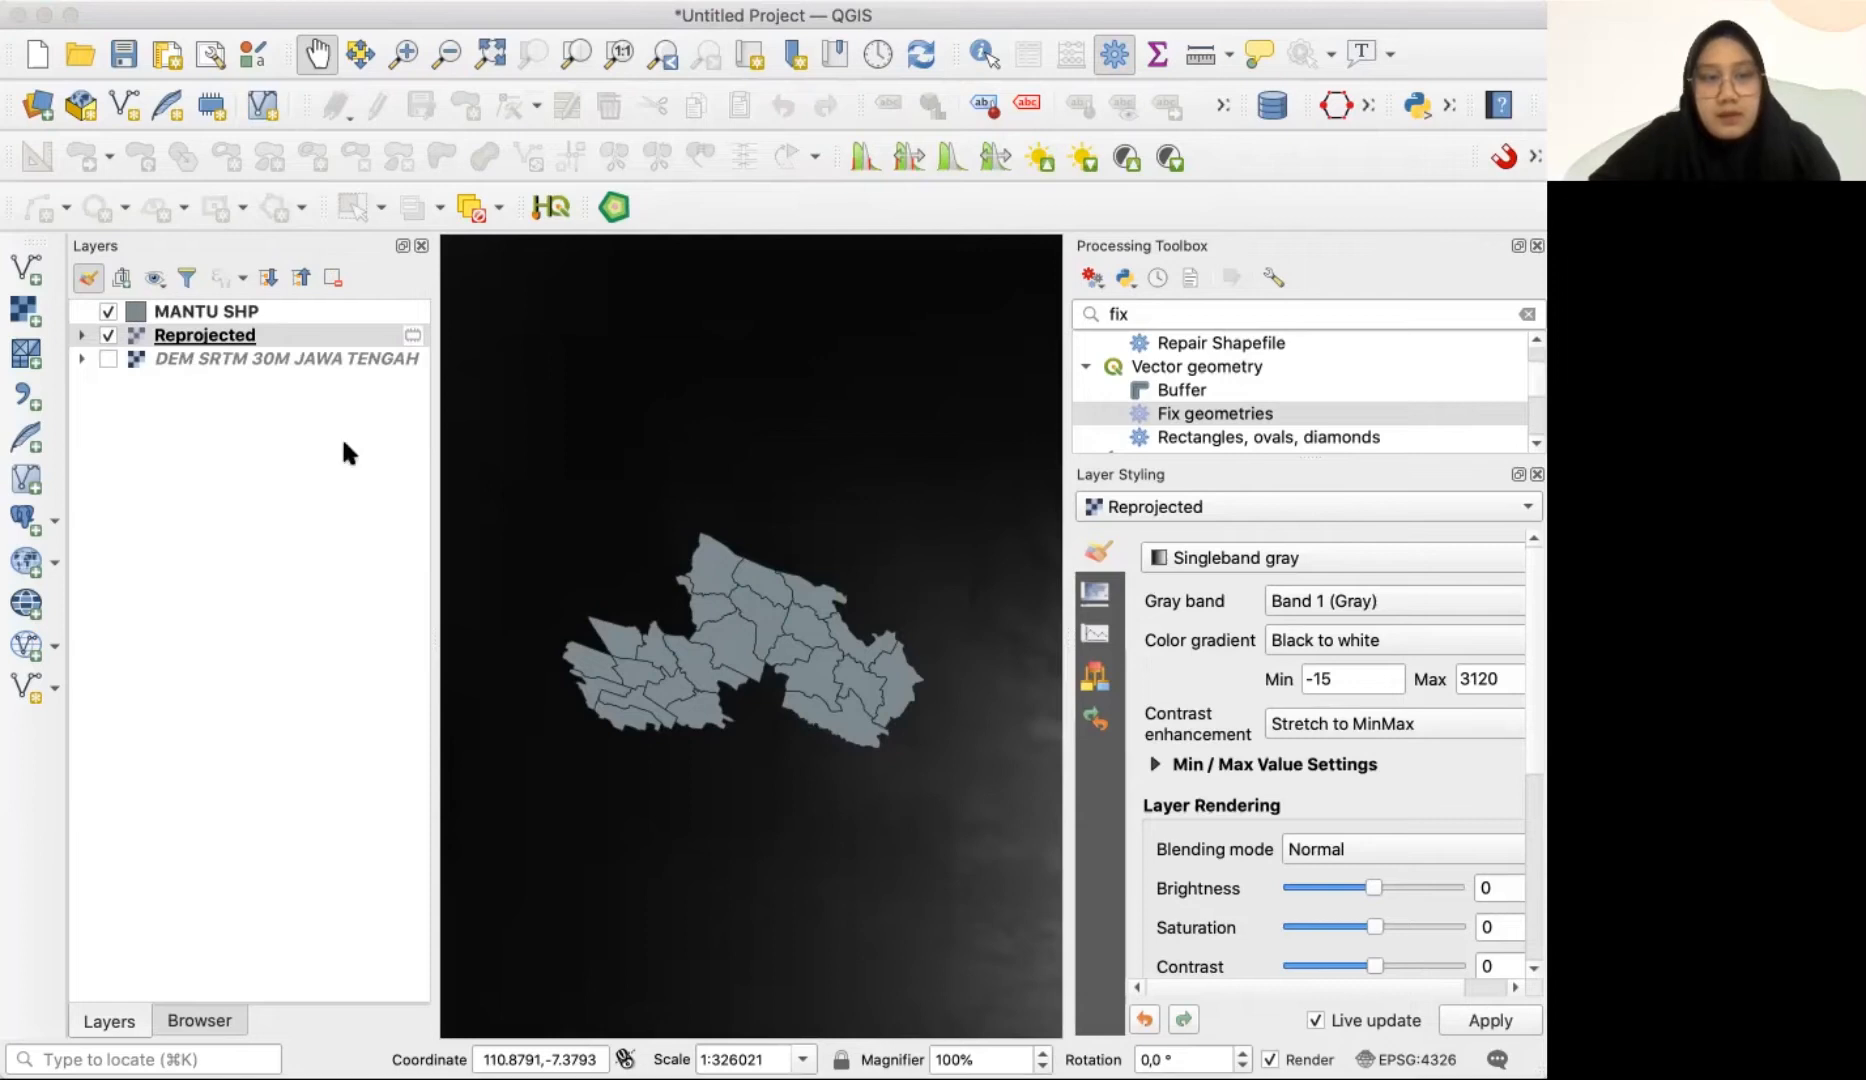
left_click(362, 482)
left_click(362, 484)
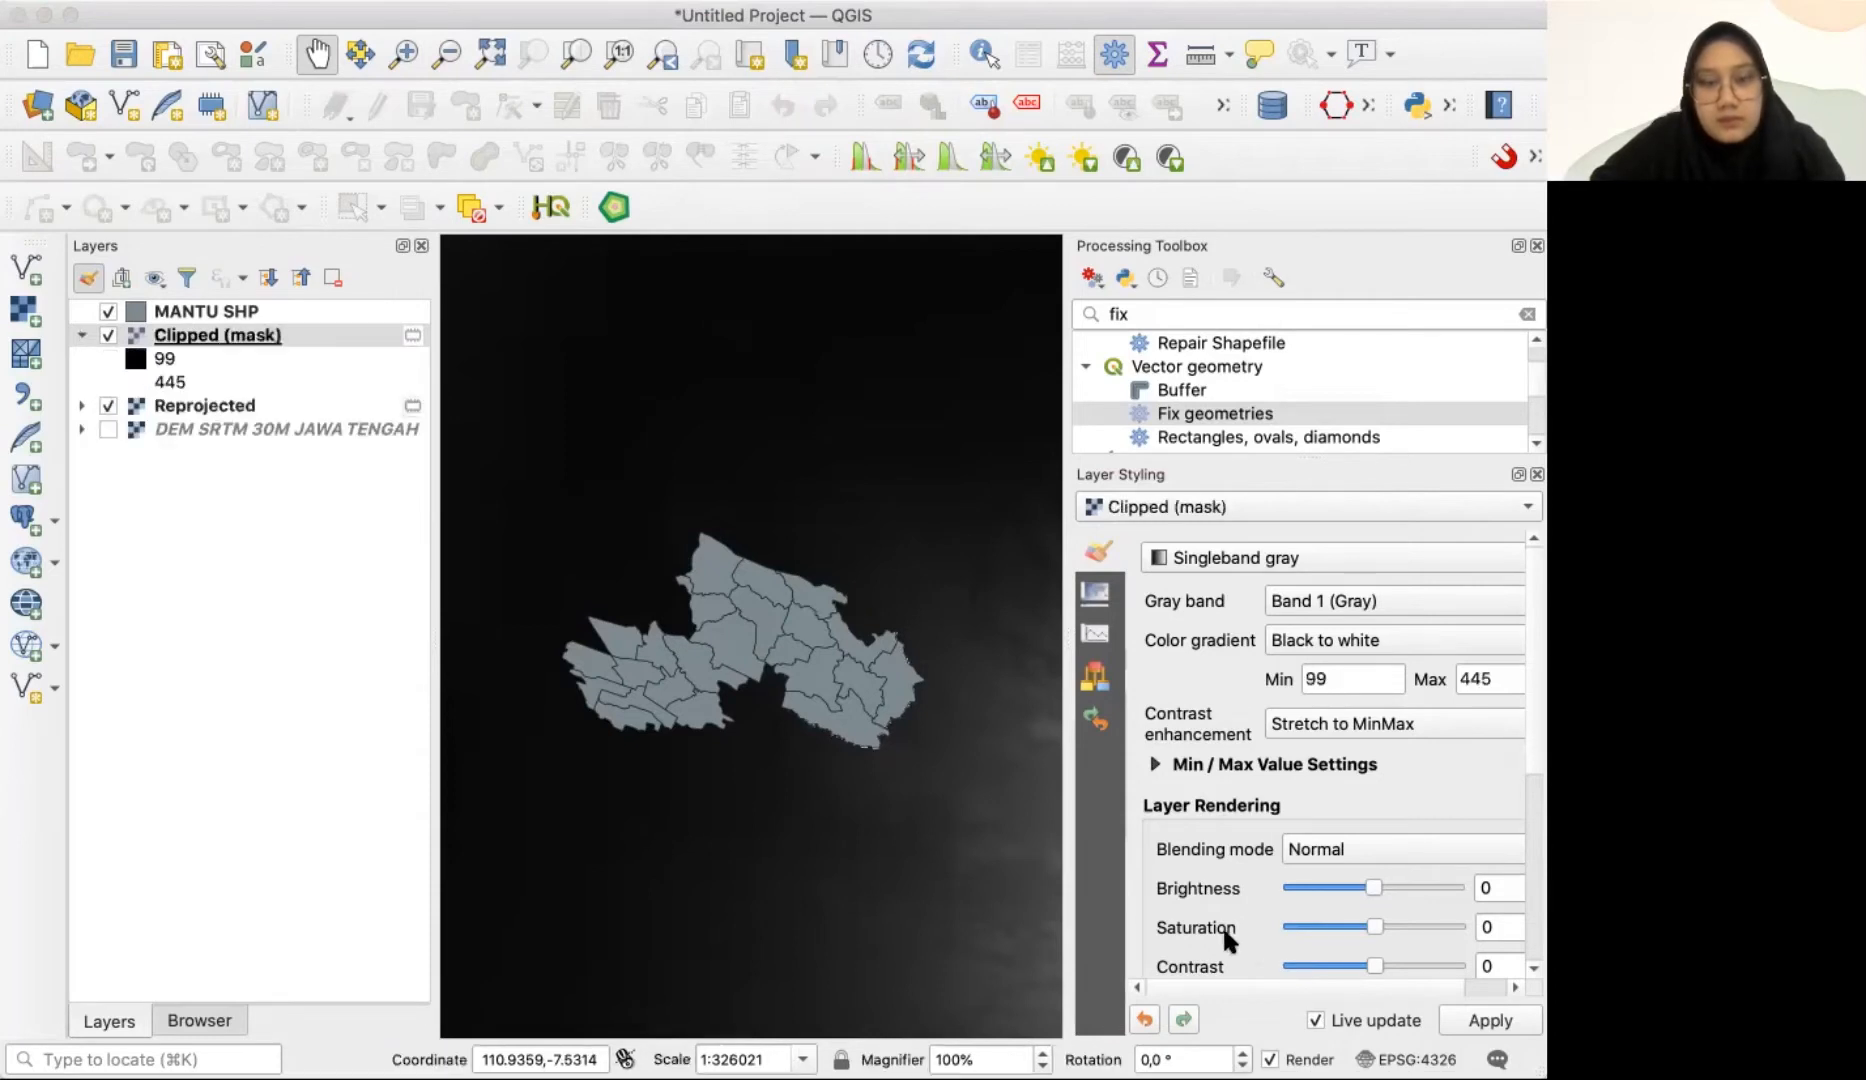
- Hide the Reprojected and MANTU SHP layers to show only the clipped raster, and collapse its legend
left_click(106, 406)
left_click(107, 310)
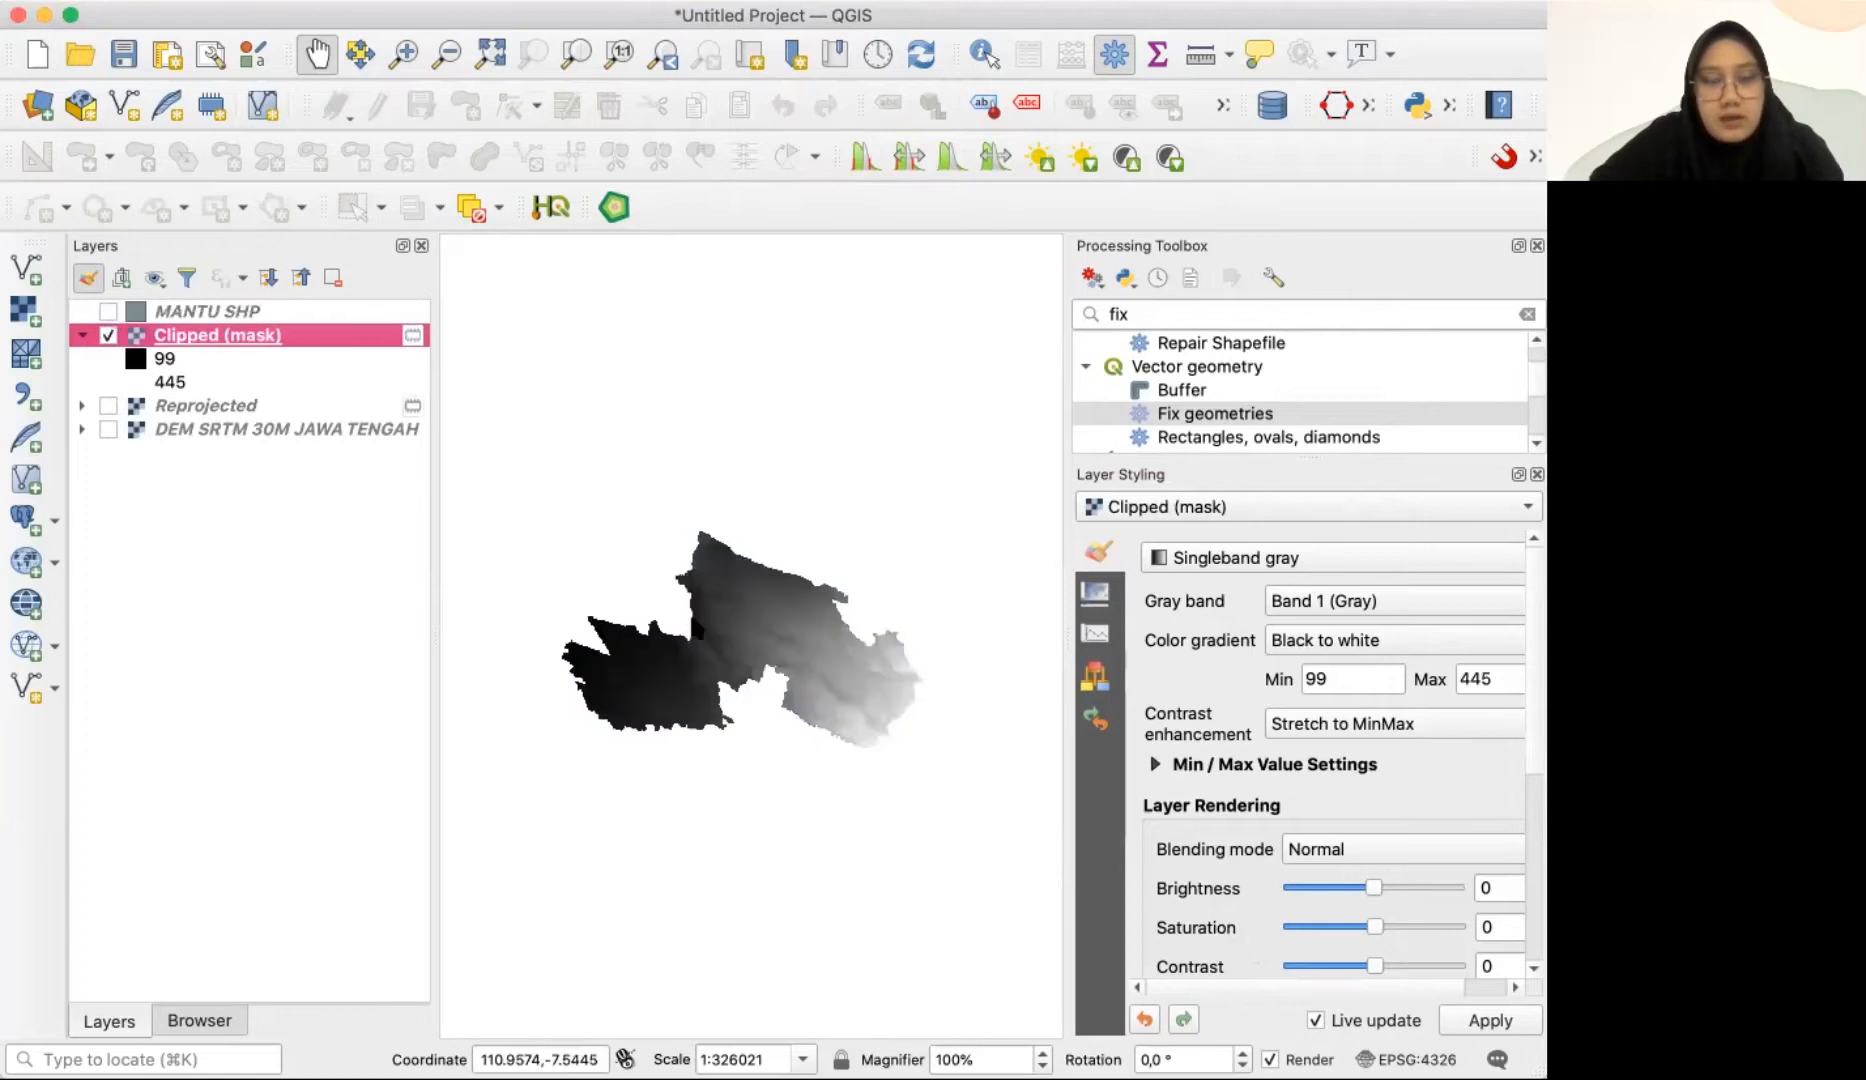
left_click(754, 667)
scroll(754, 667, "up", 2)
left_click_drag(512, 658, 489, 658)
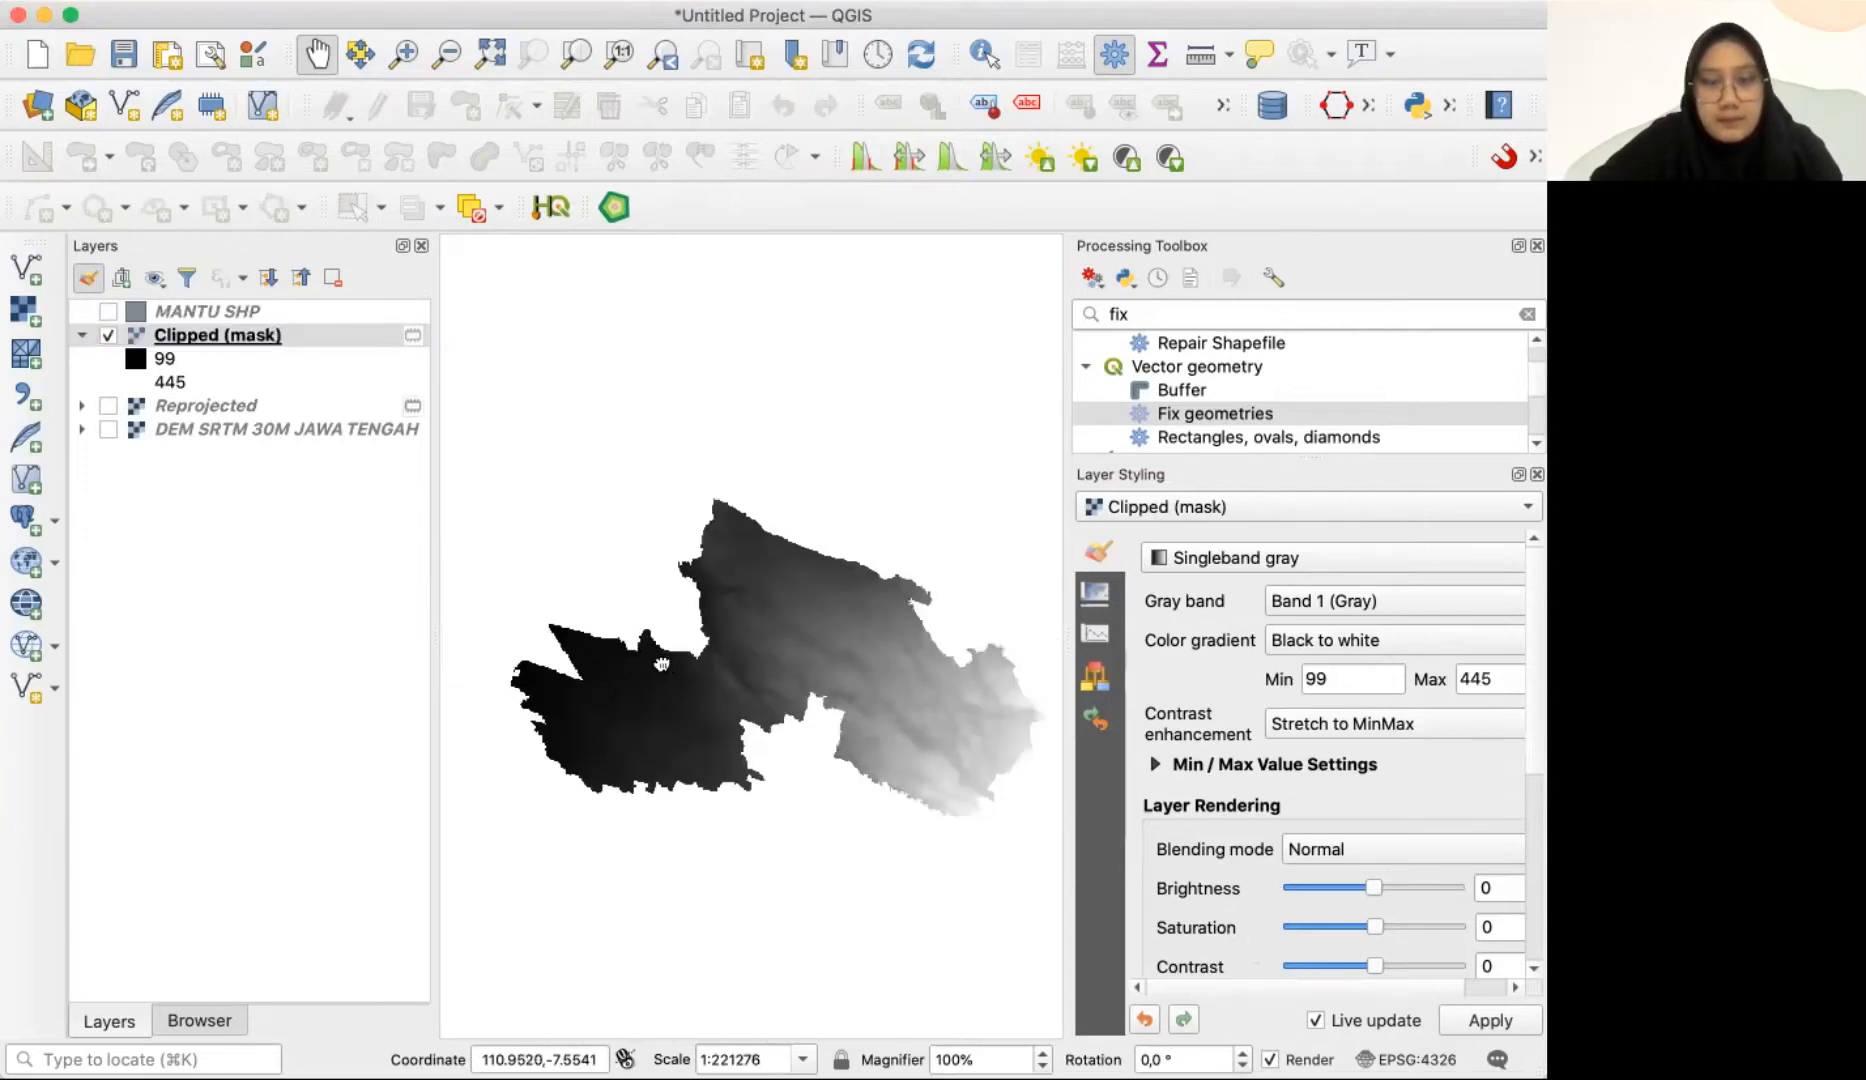
left_click(82, 335)
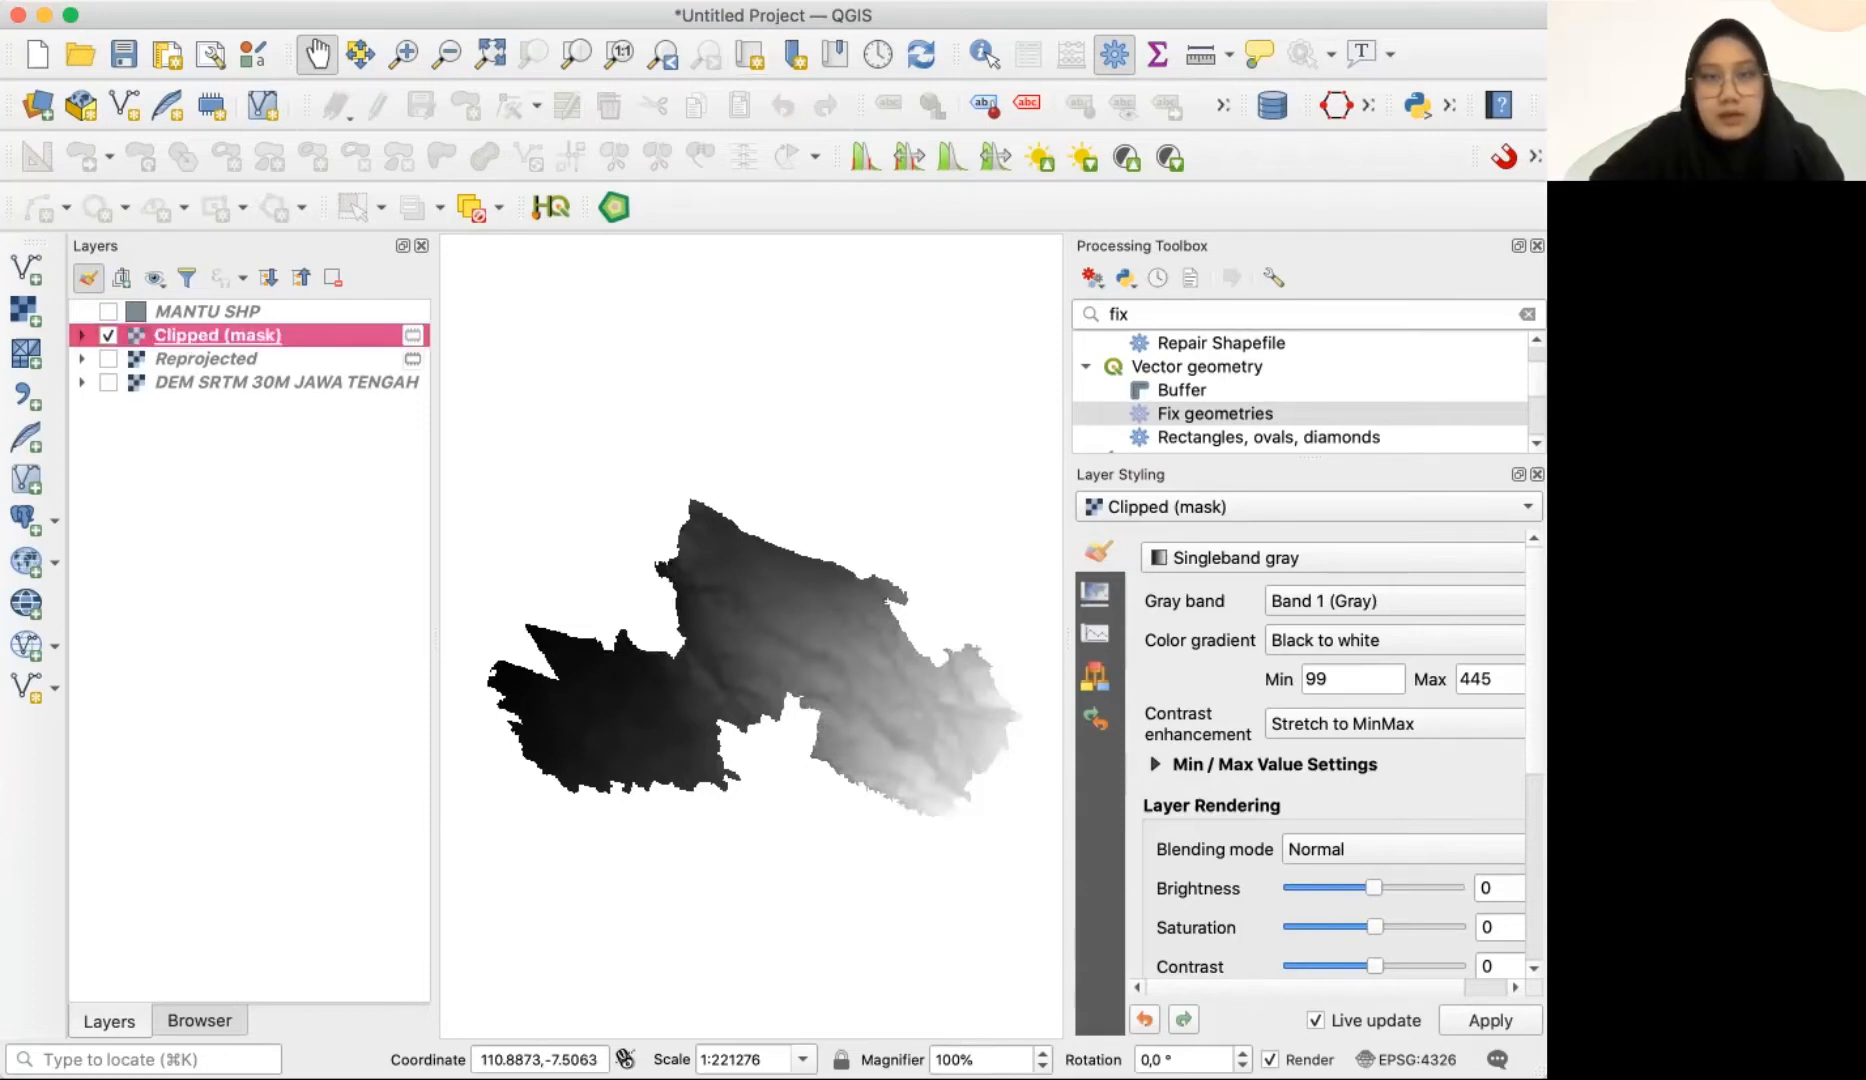
- Generate a slope raster from the clipped DEM, hide the clipped layer and collapse the slope legend
left_click(700, 0)
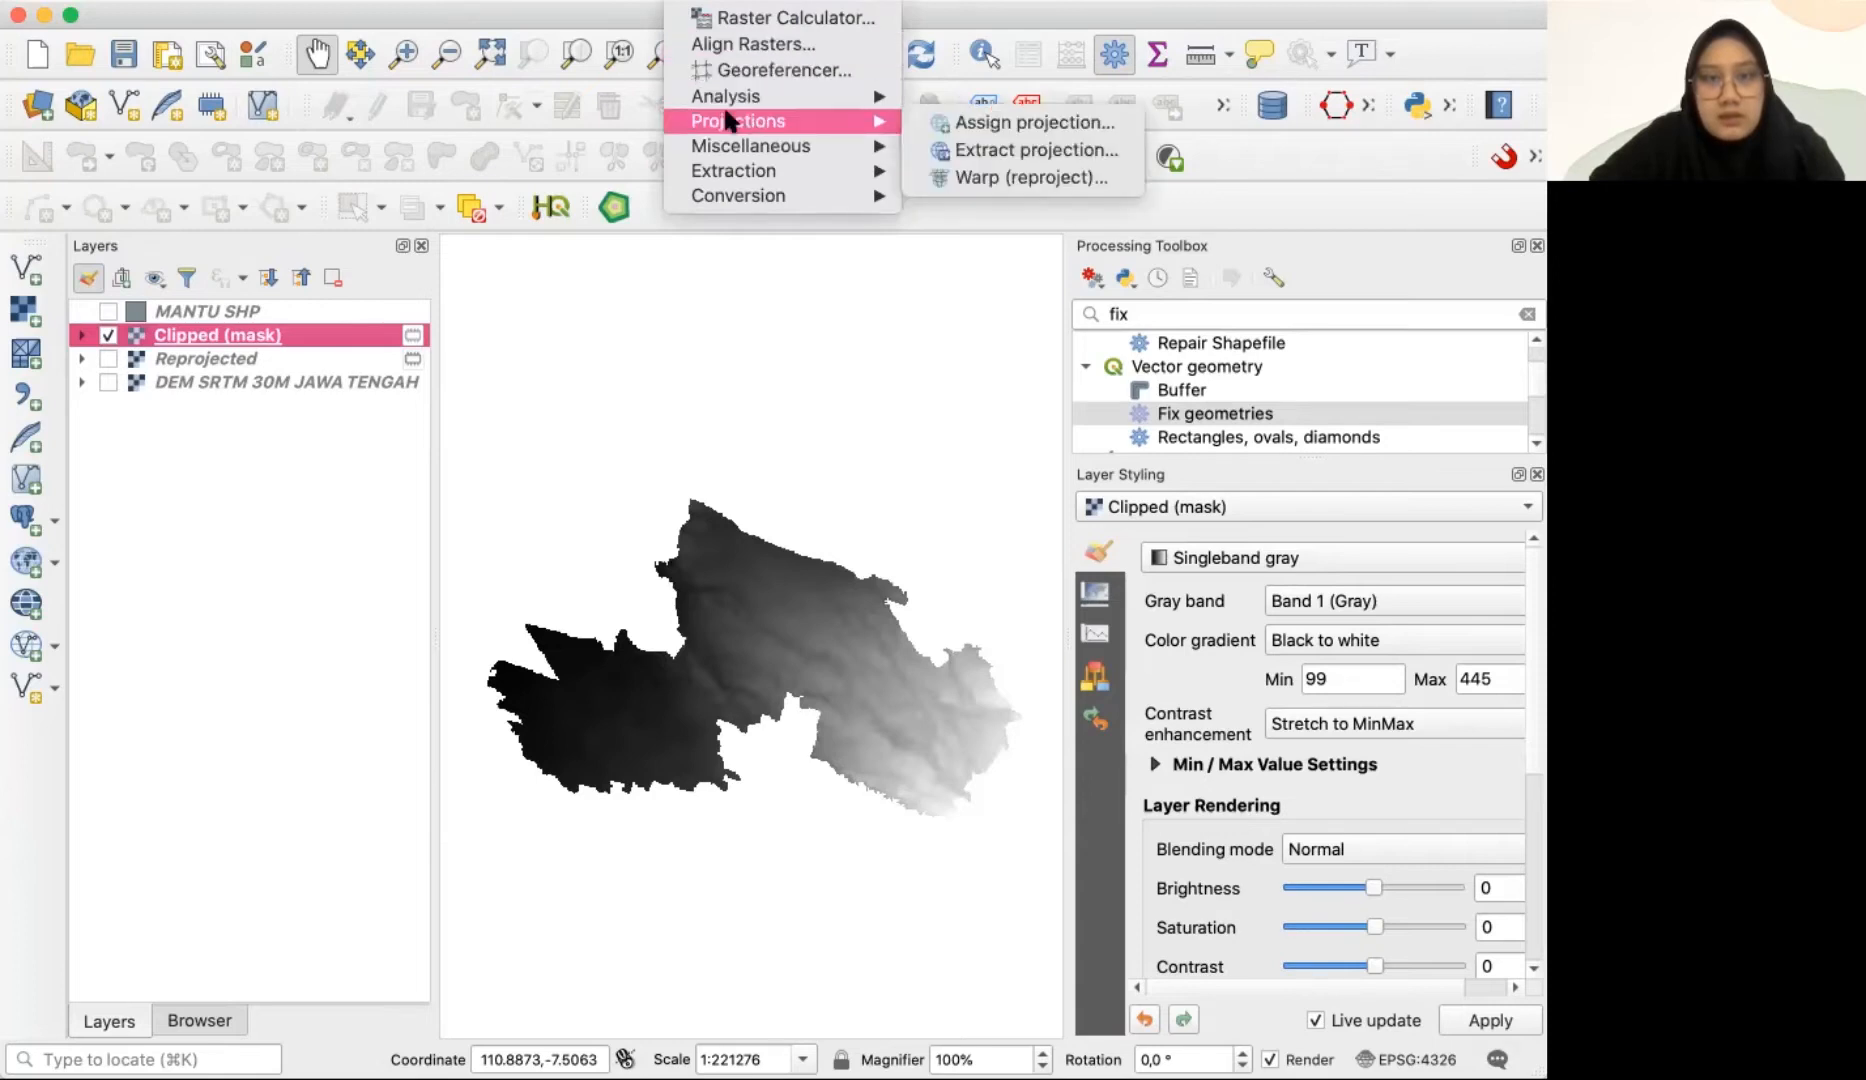
mouse_move(862, 121)
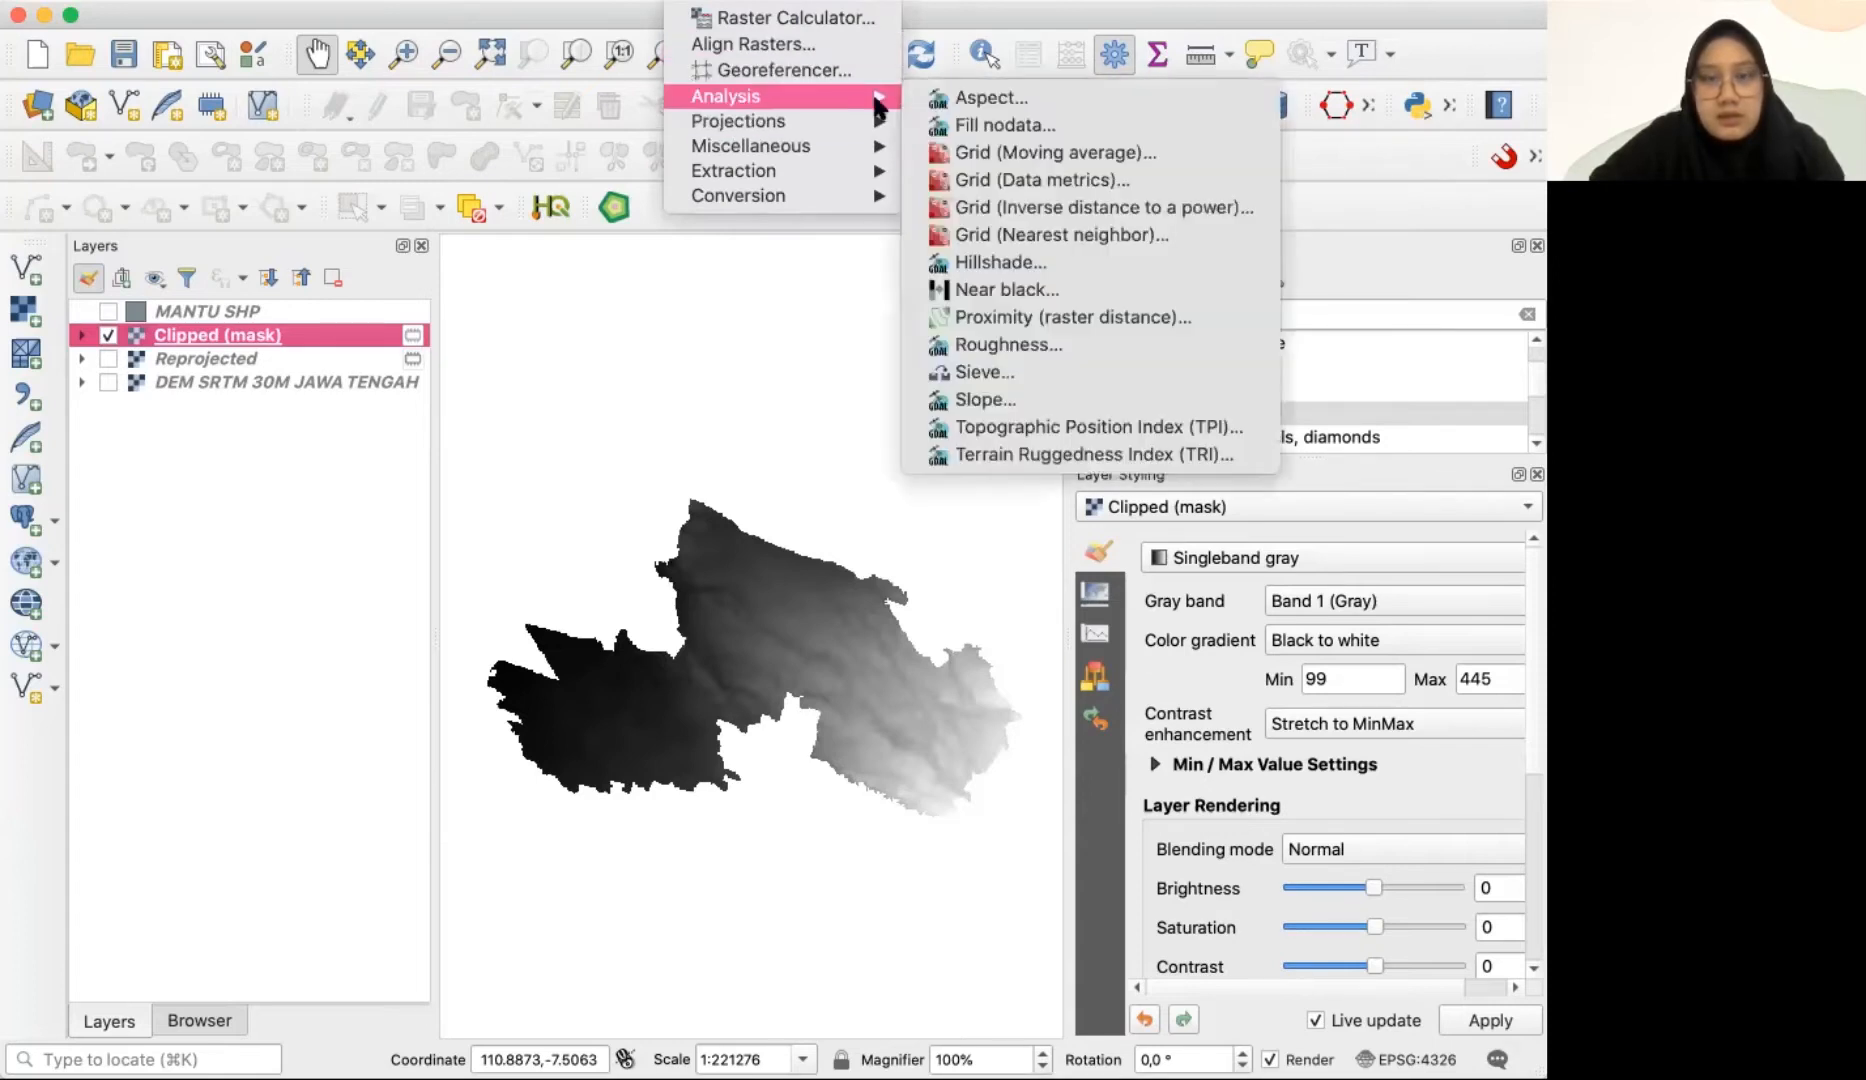
left_click(986, 400)
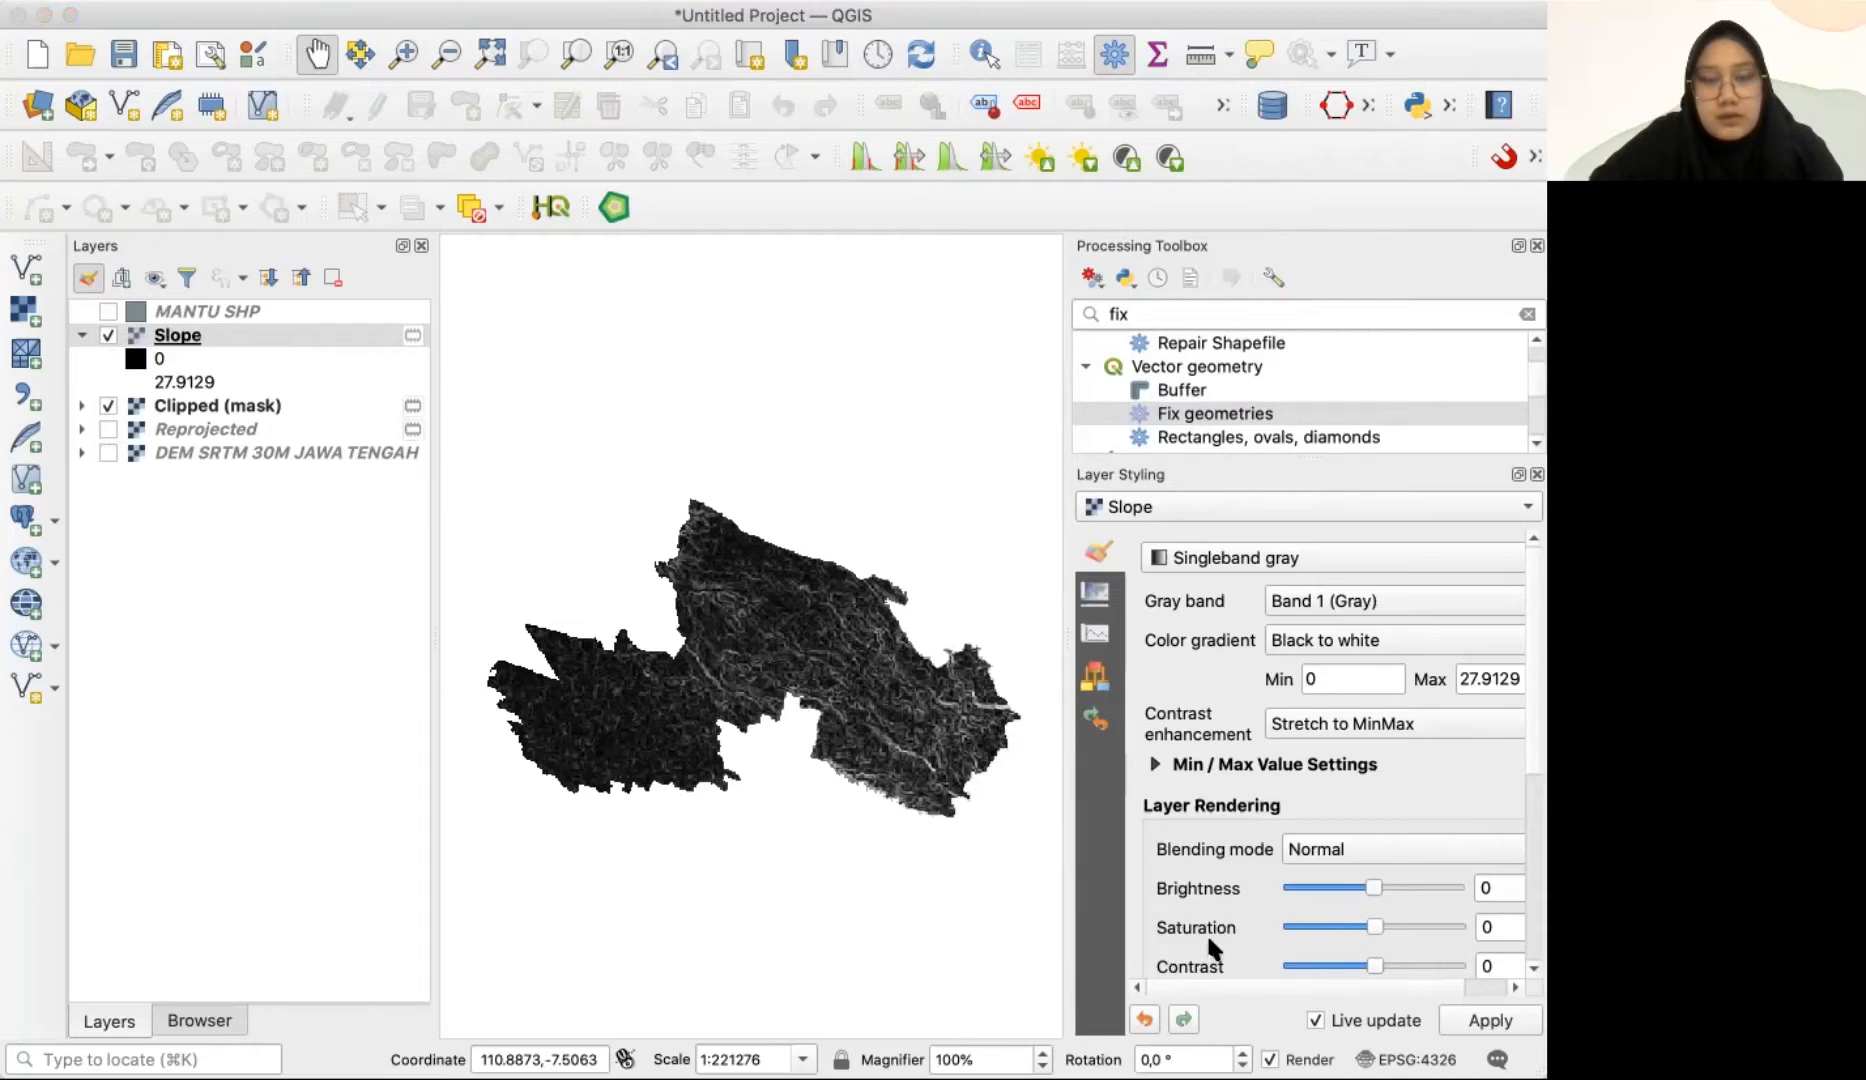
left_click(390, 334)
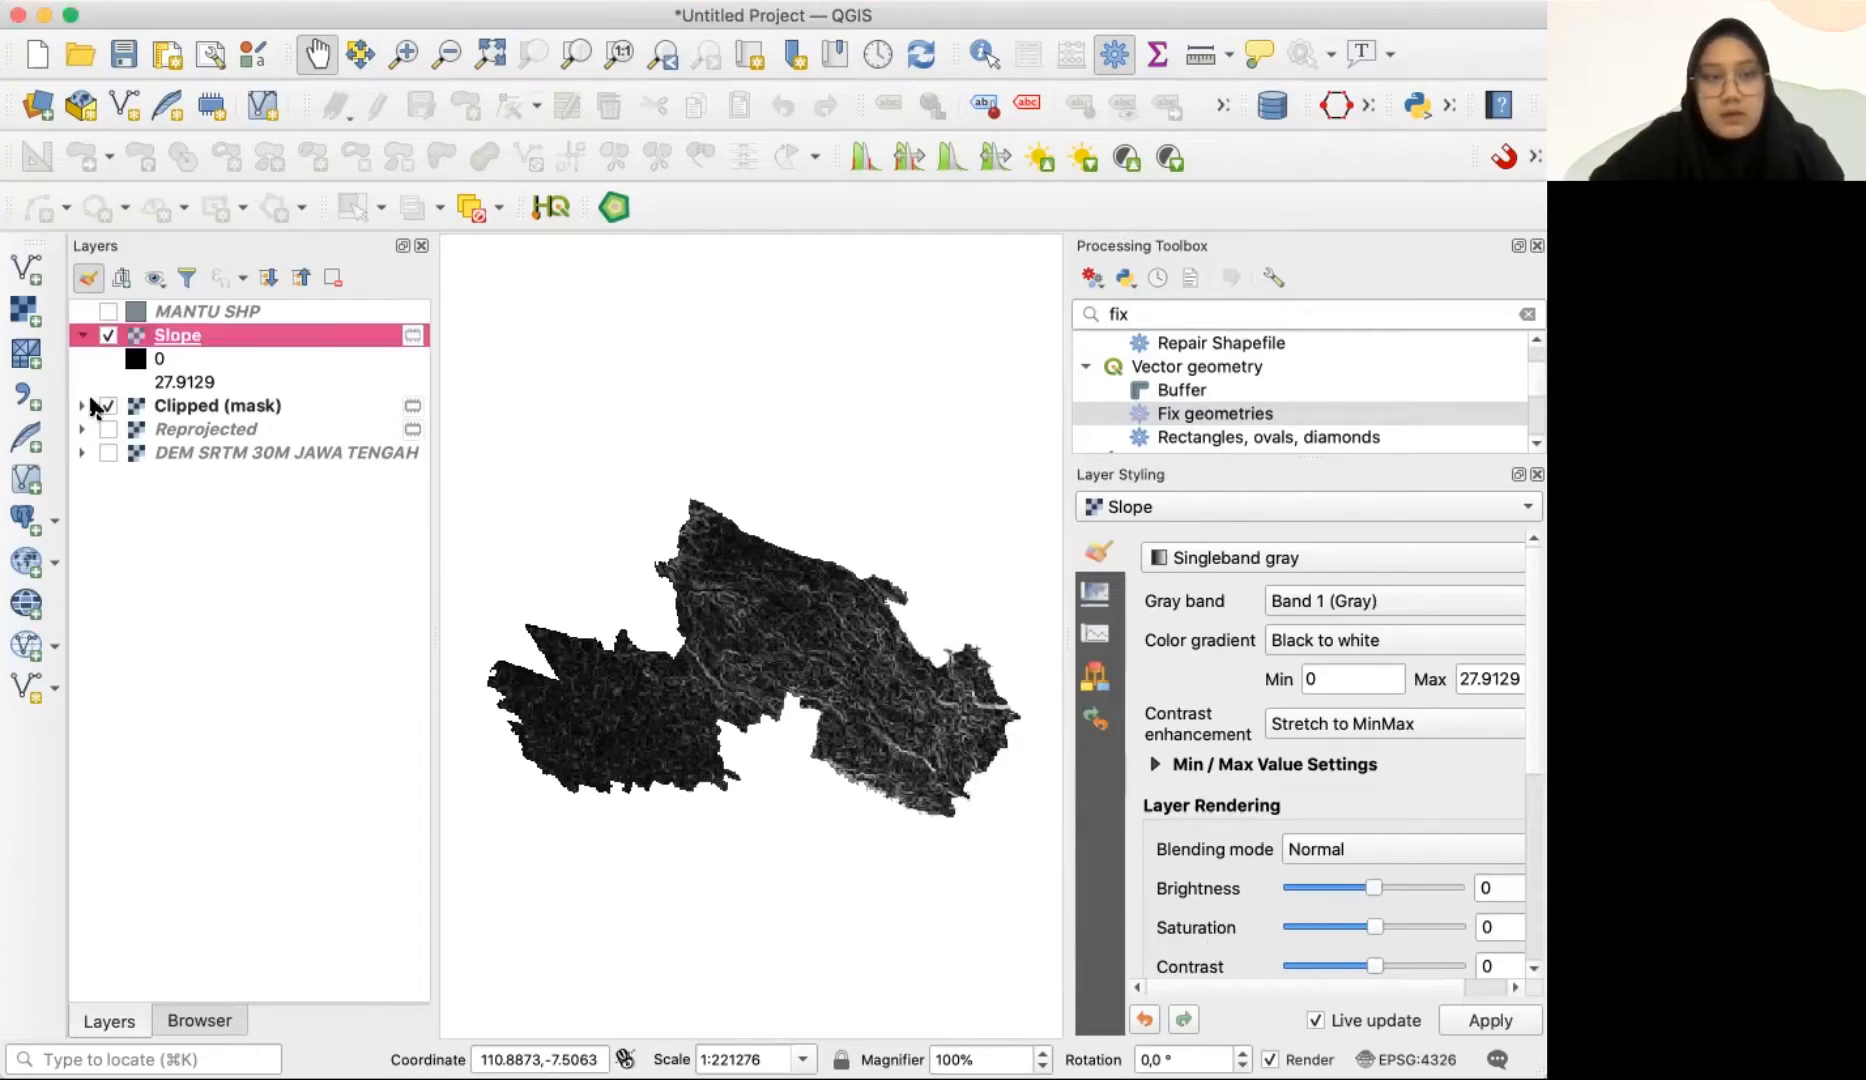
left_click(81, 335)
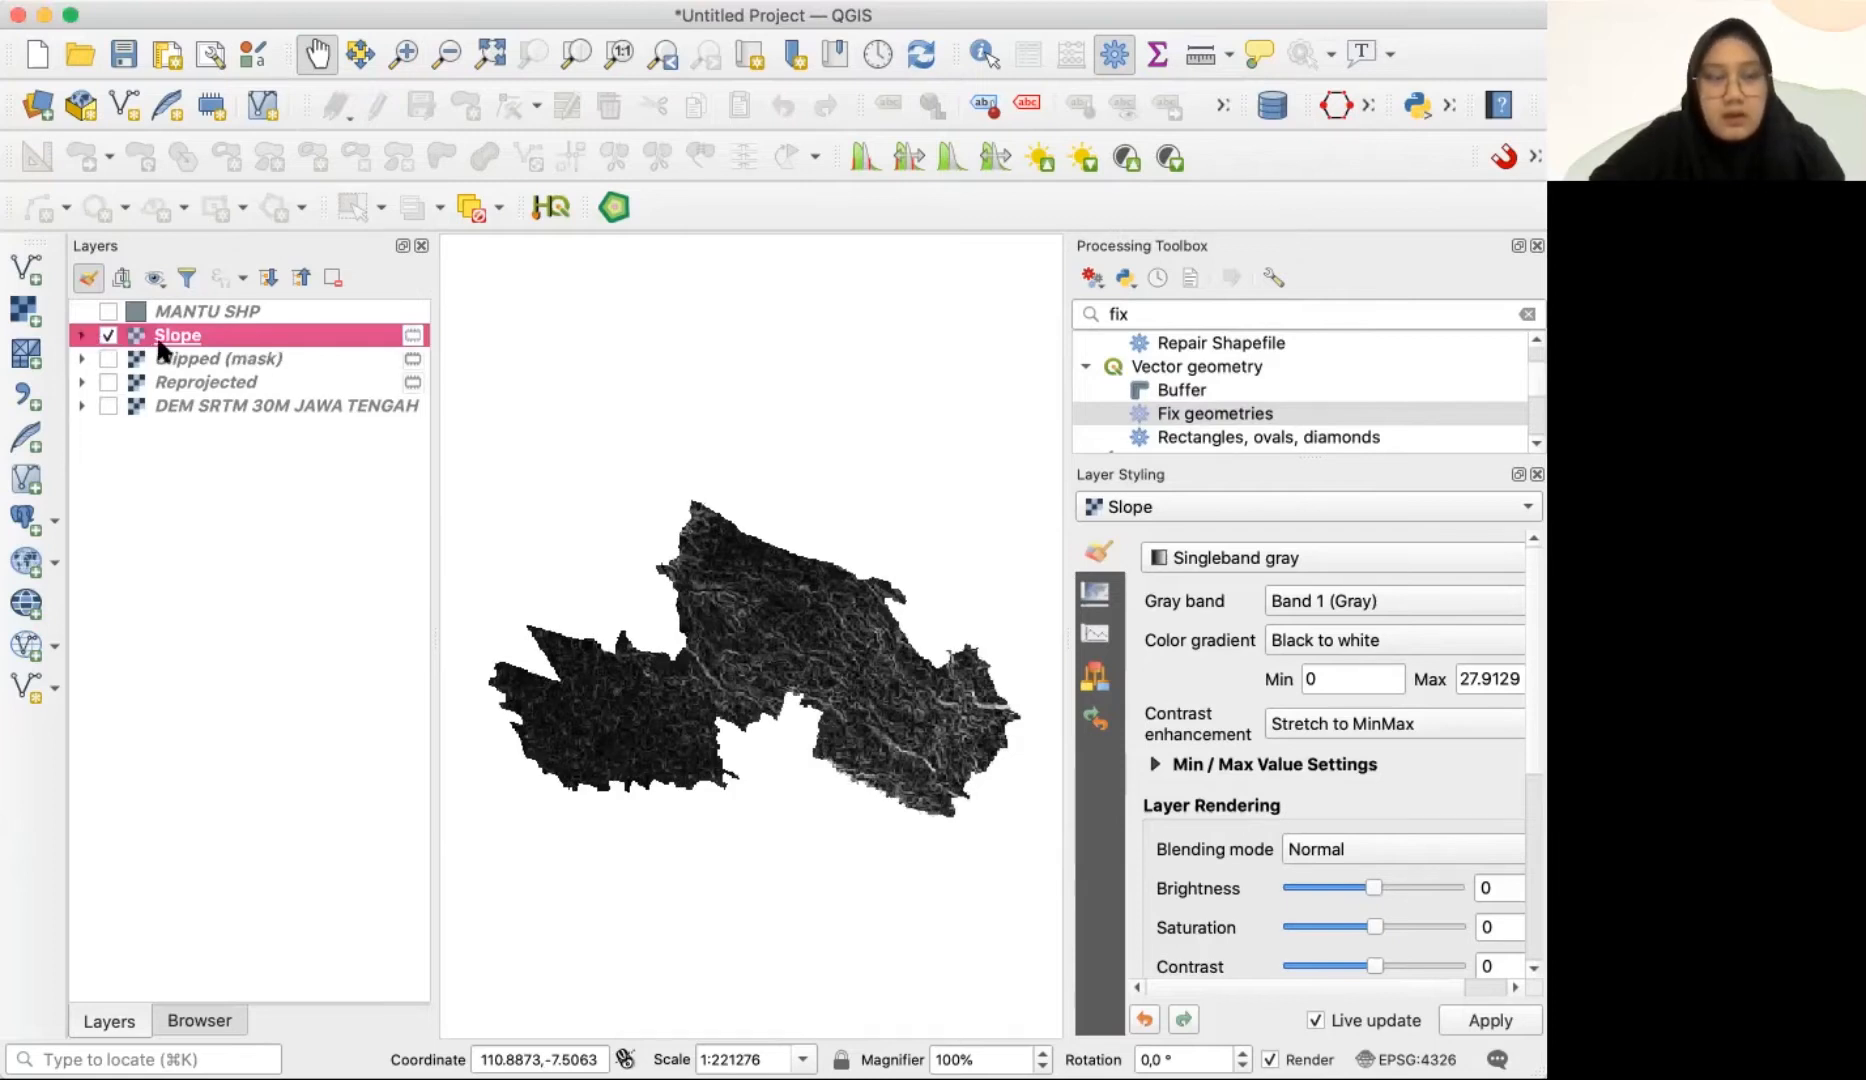
- Reclassify the Slope raster with the Reclassify by table tool, leaving only the reclassified raster displayed with its legend collapsed
left_click(1037, 312)
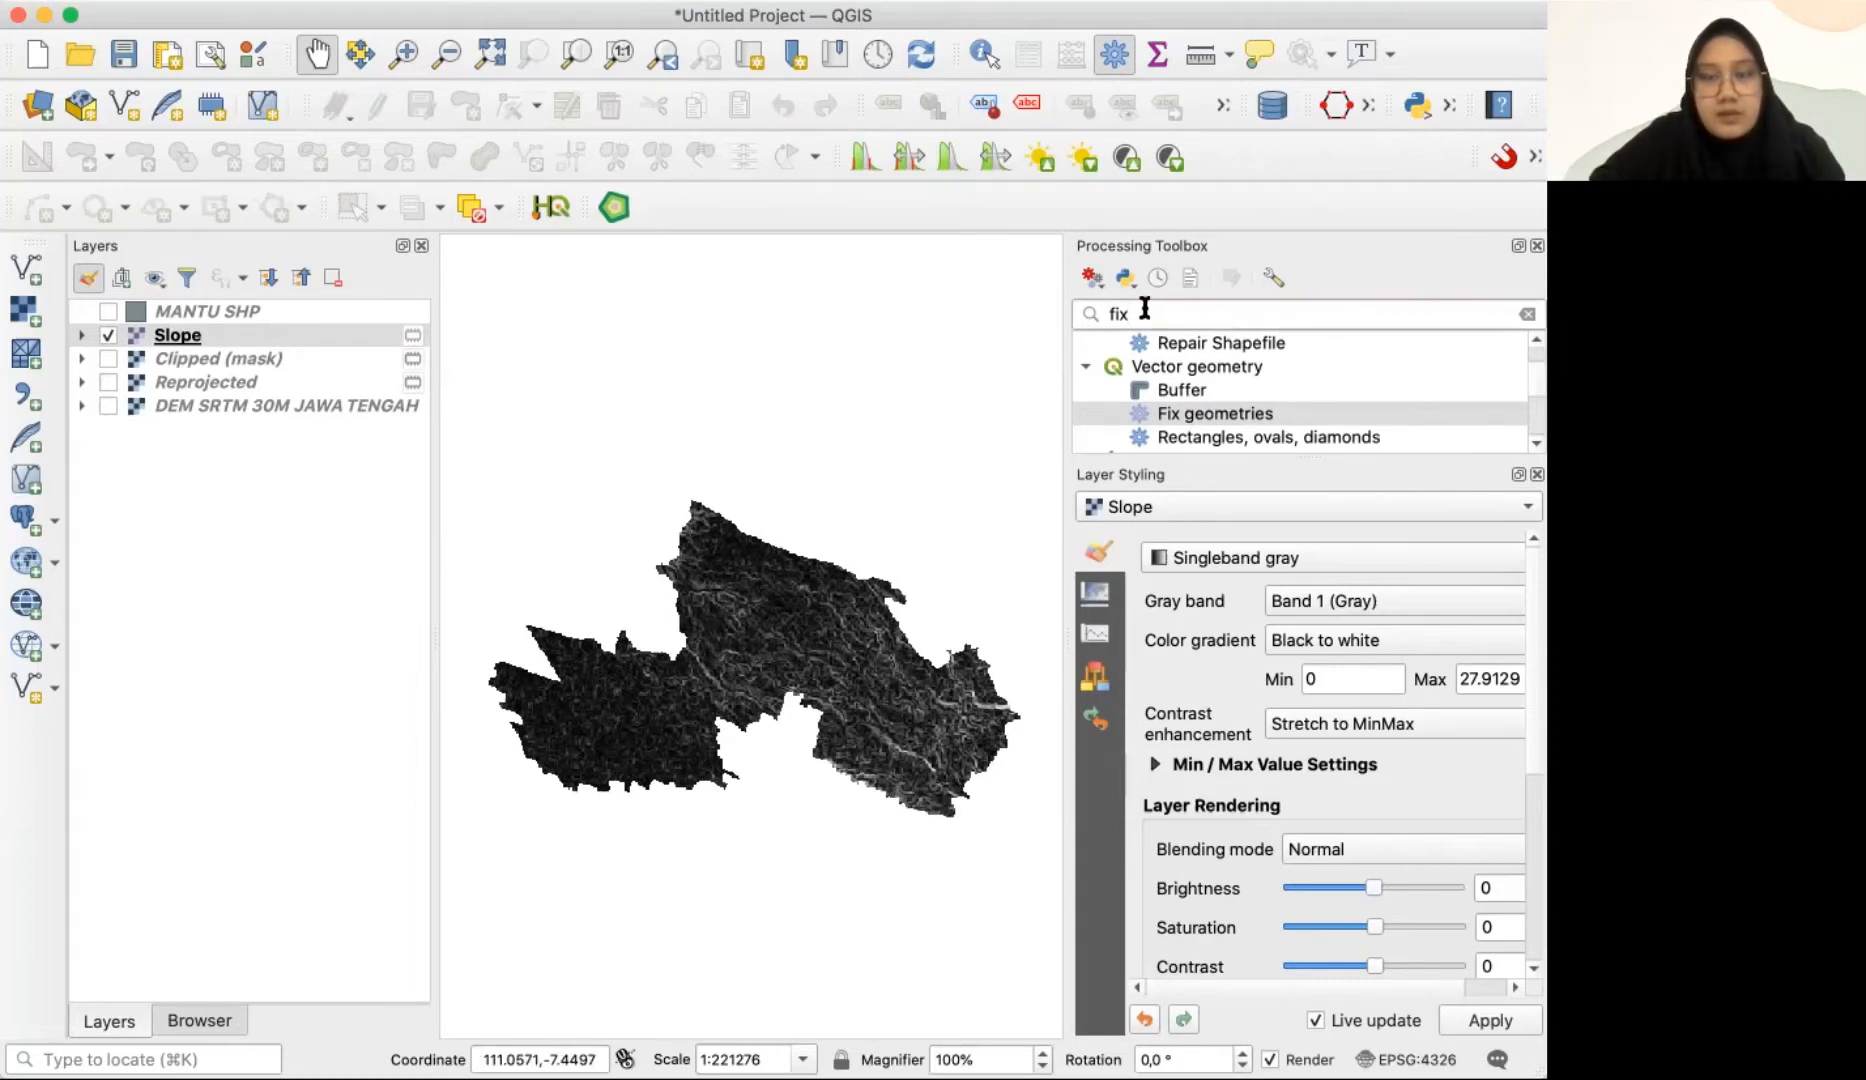
key("BackSpace")
key("BackSpace")
key("BackSpace")
type("recl")
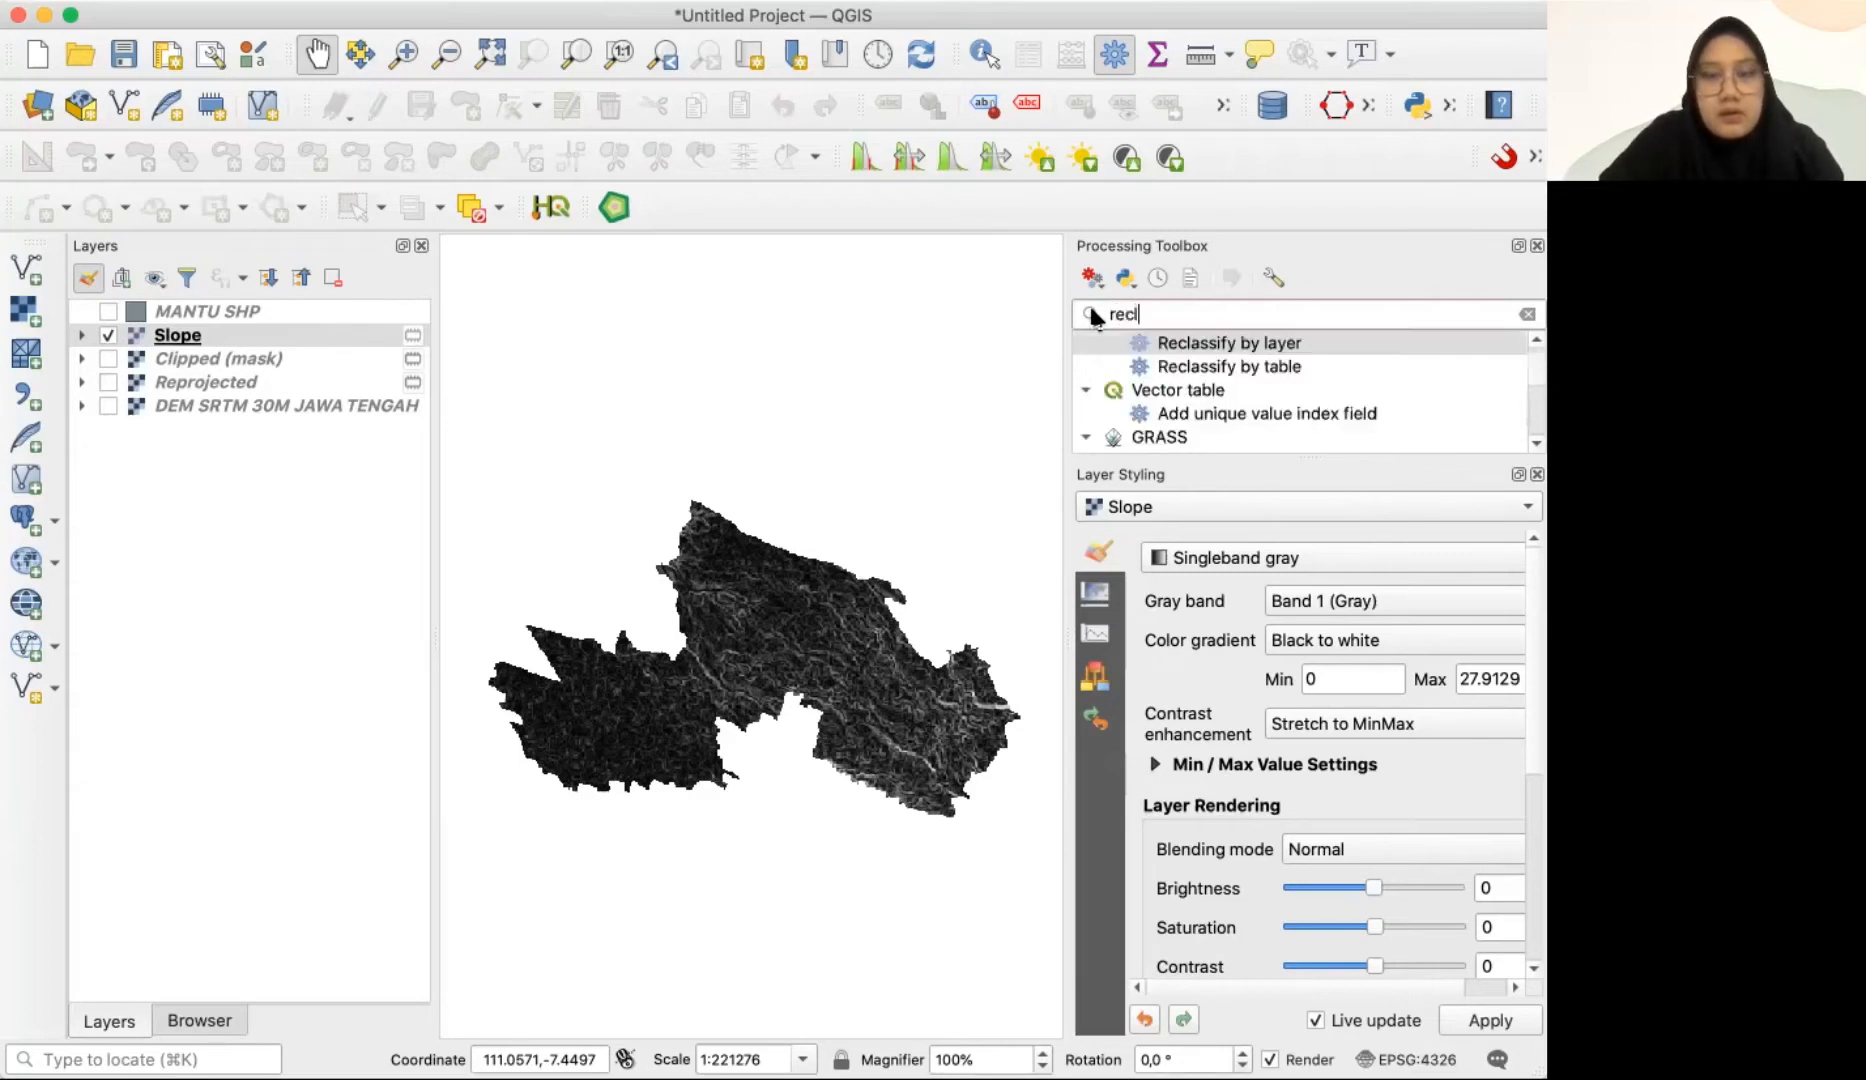
double_click(1237, 368)
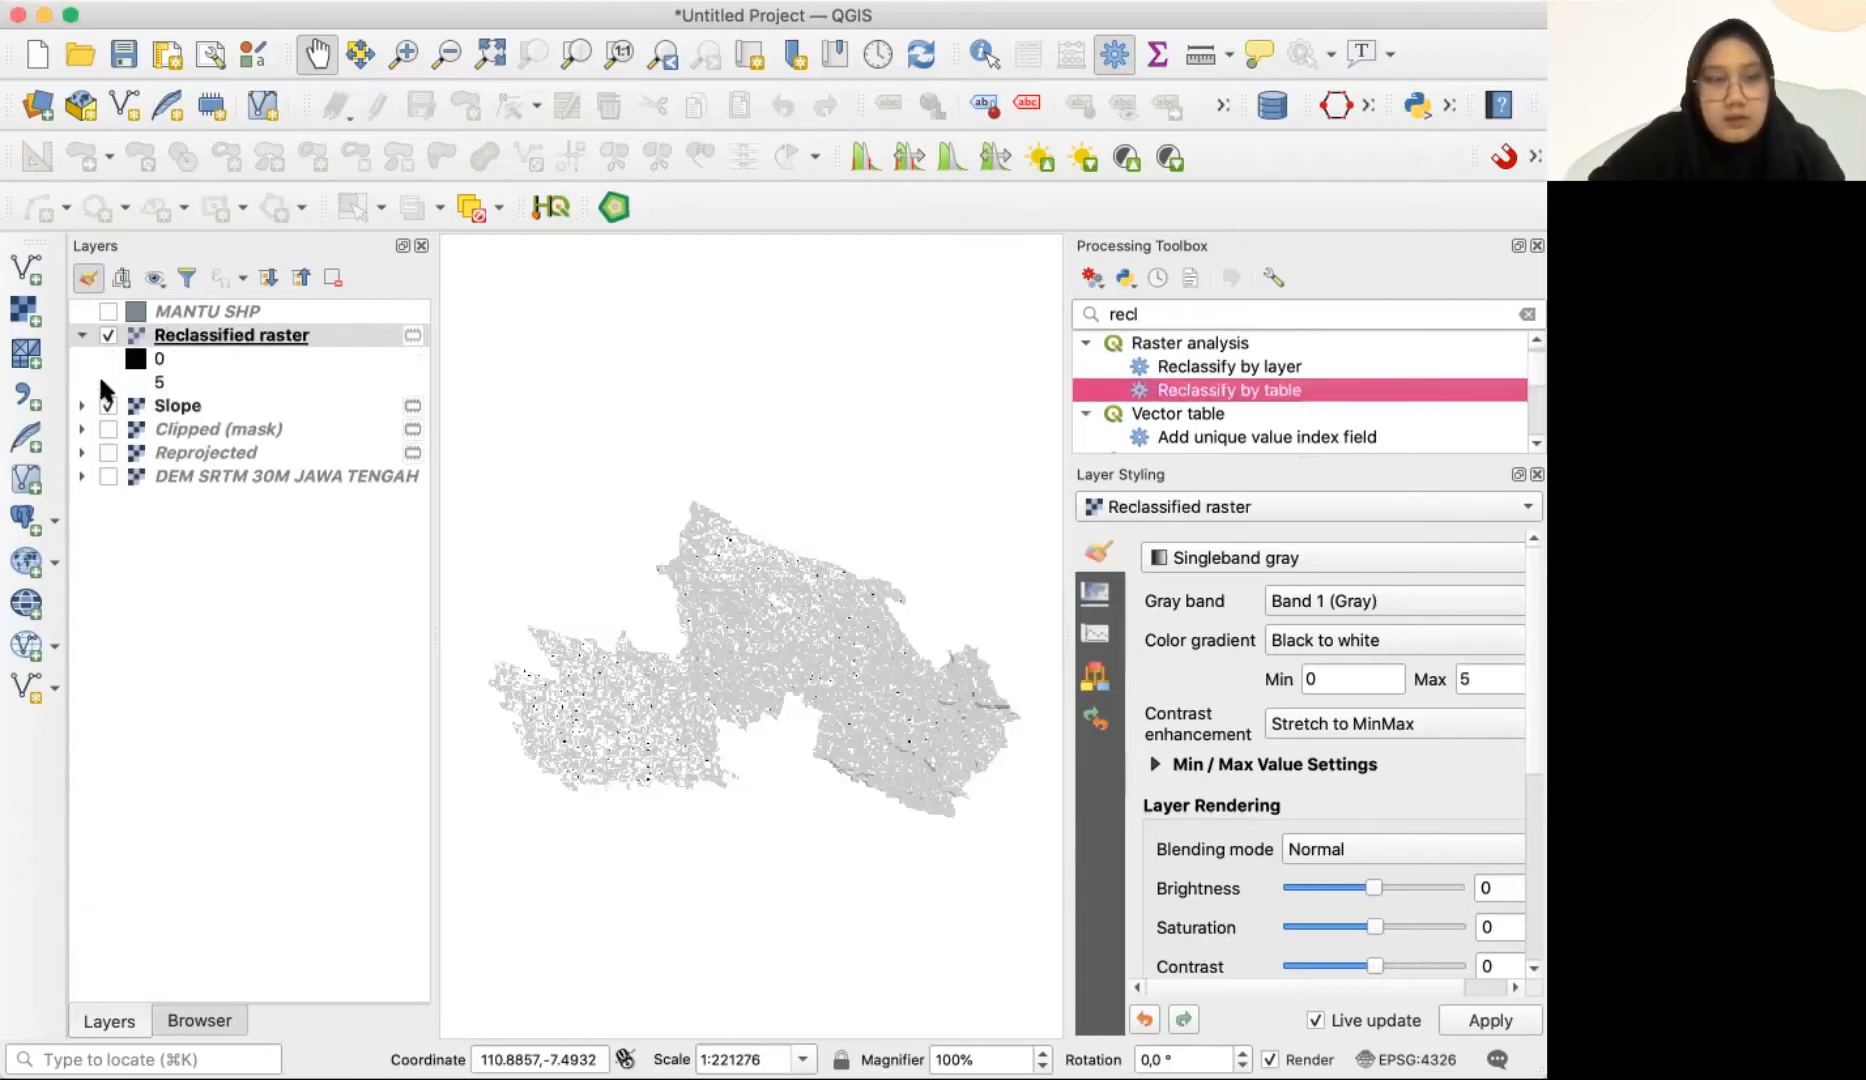
left_click(83, 338)
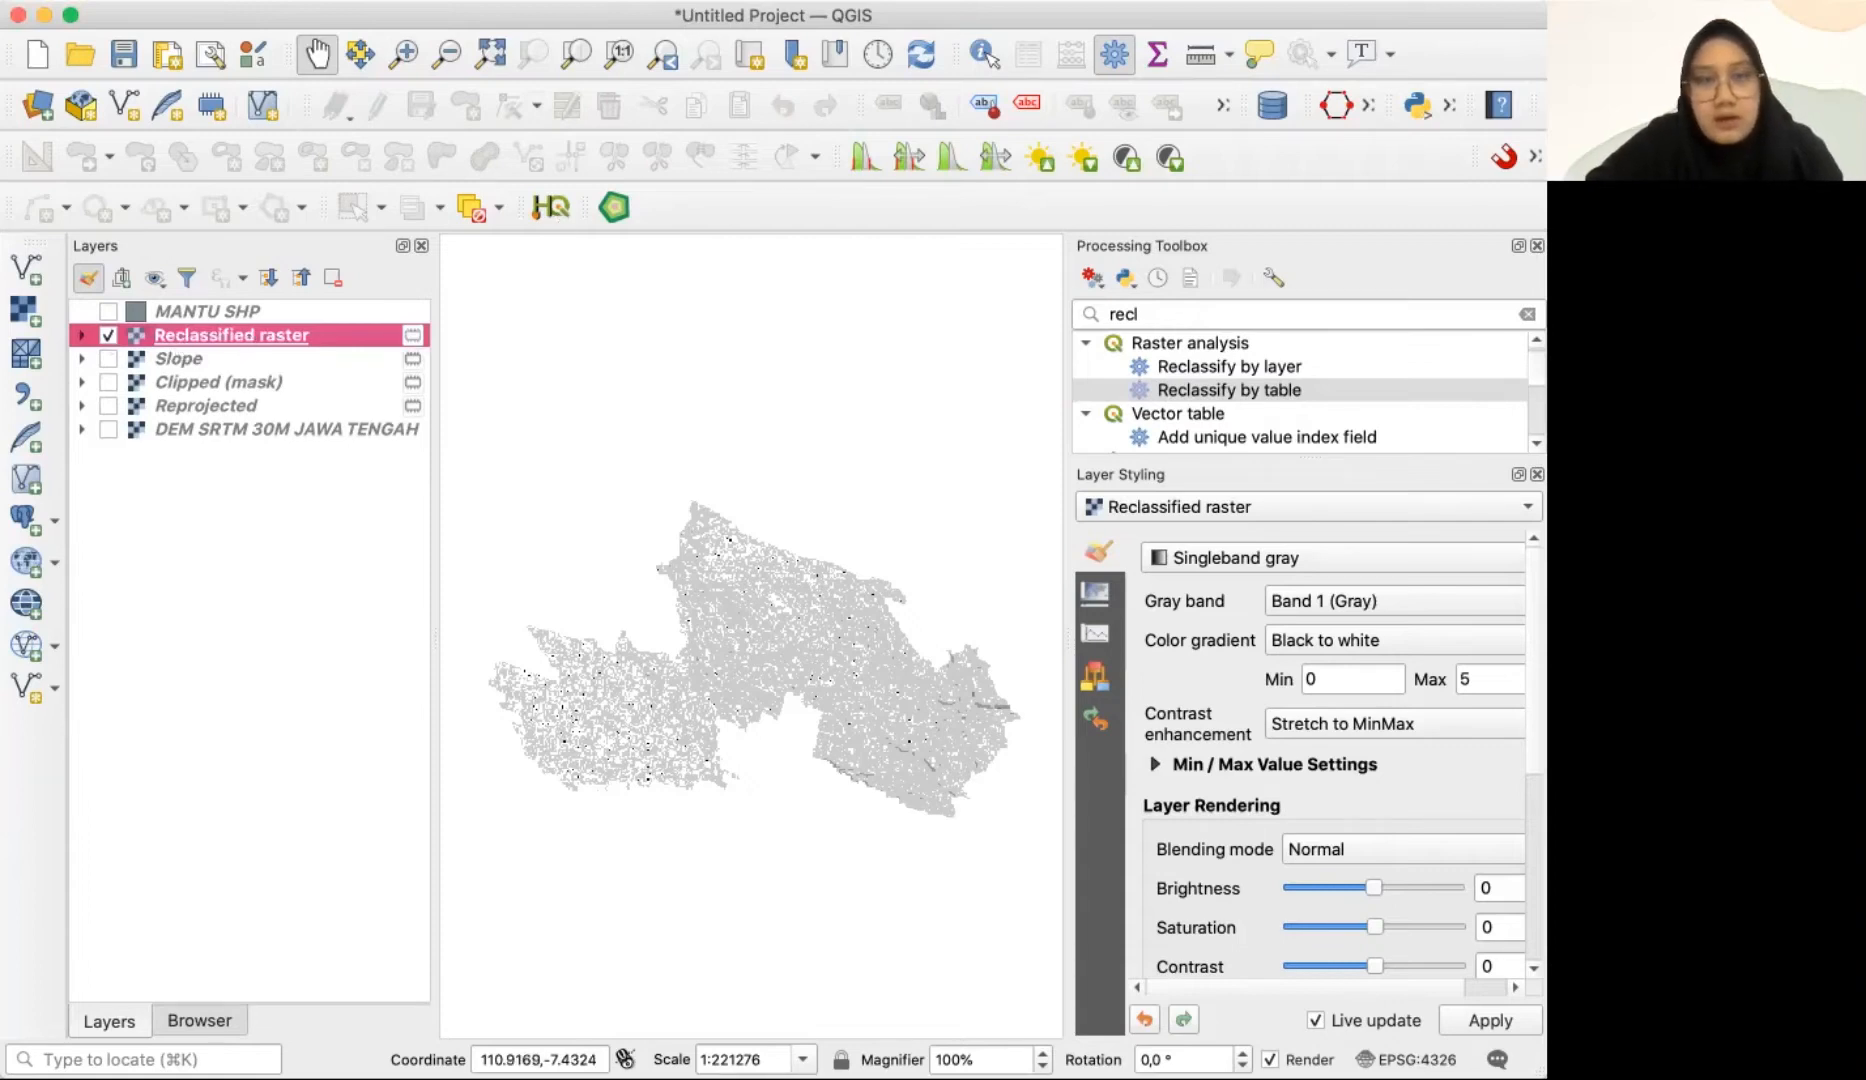
- Polygonize the reclassified raster into a vector layer and hide the source raster
left_click(616, 1)
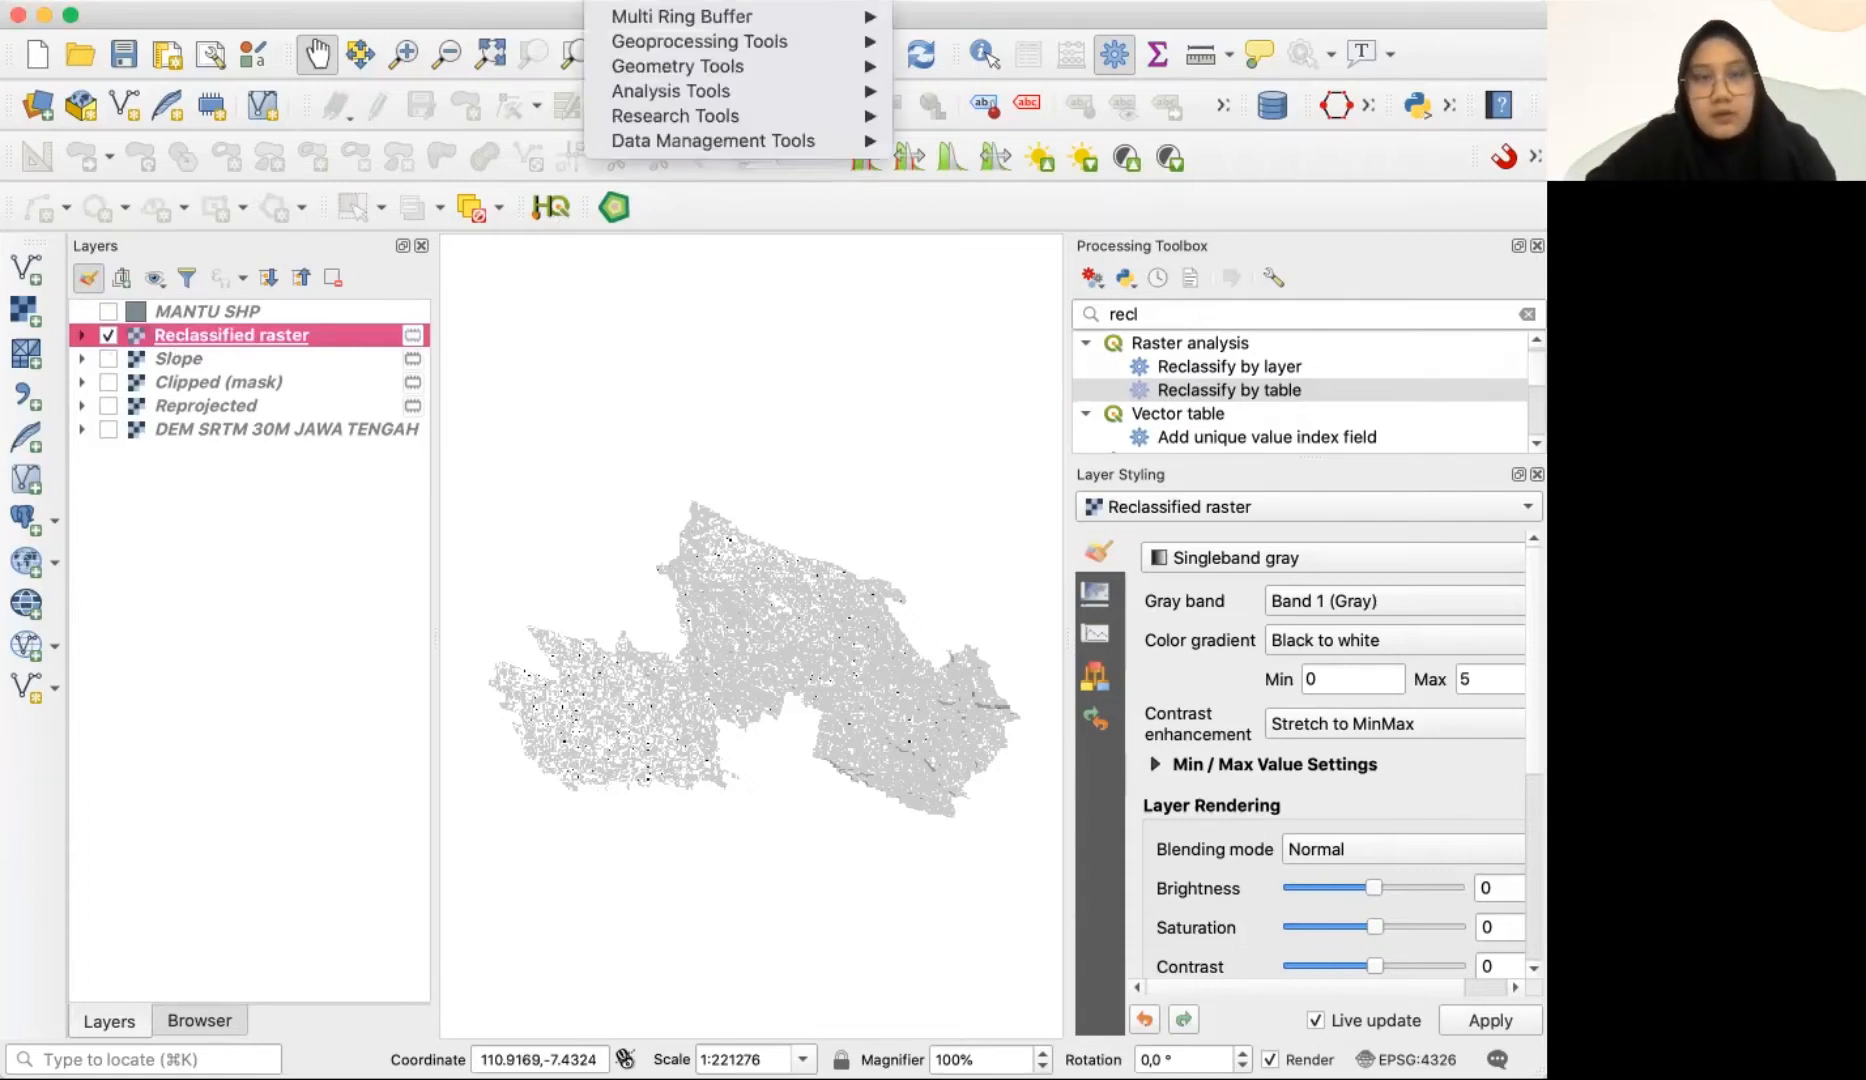
mouse_move(700, 1)
mouse_move(804, 196)
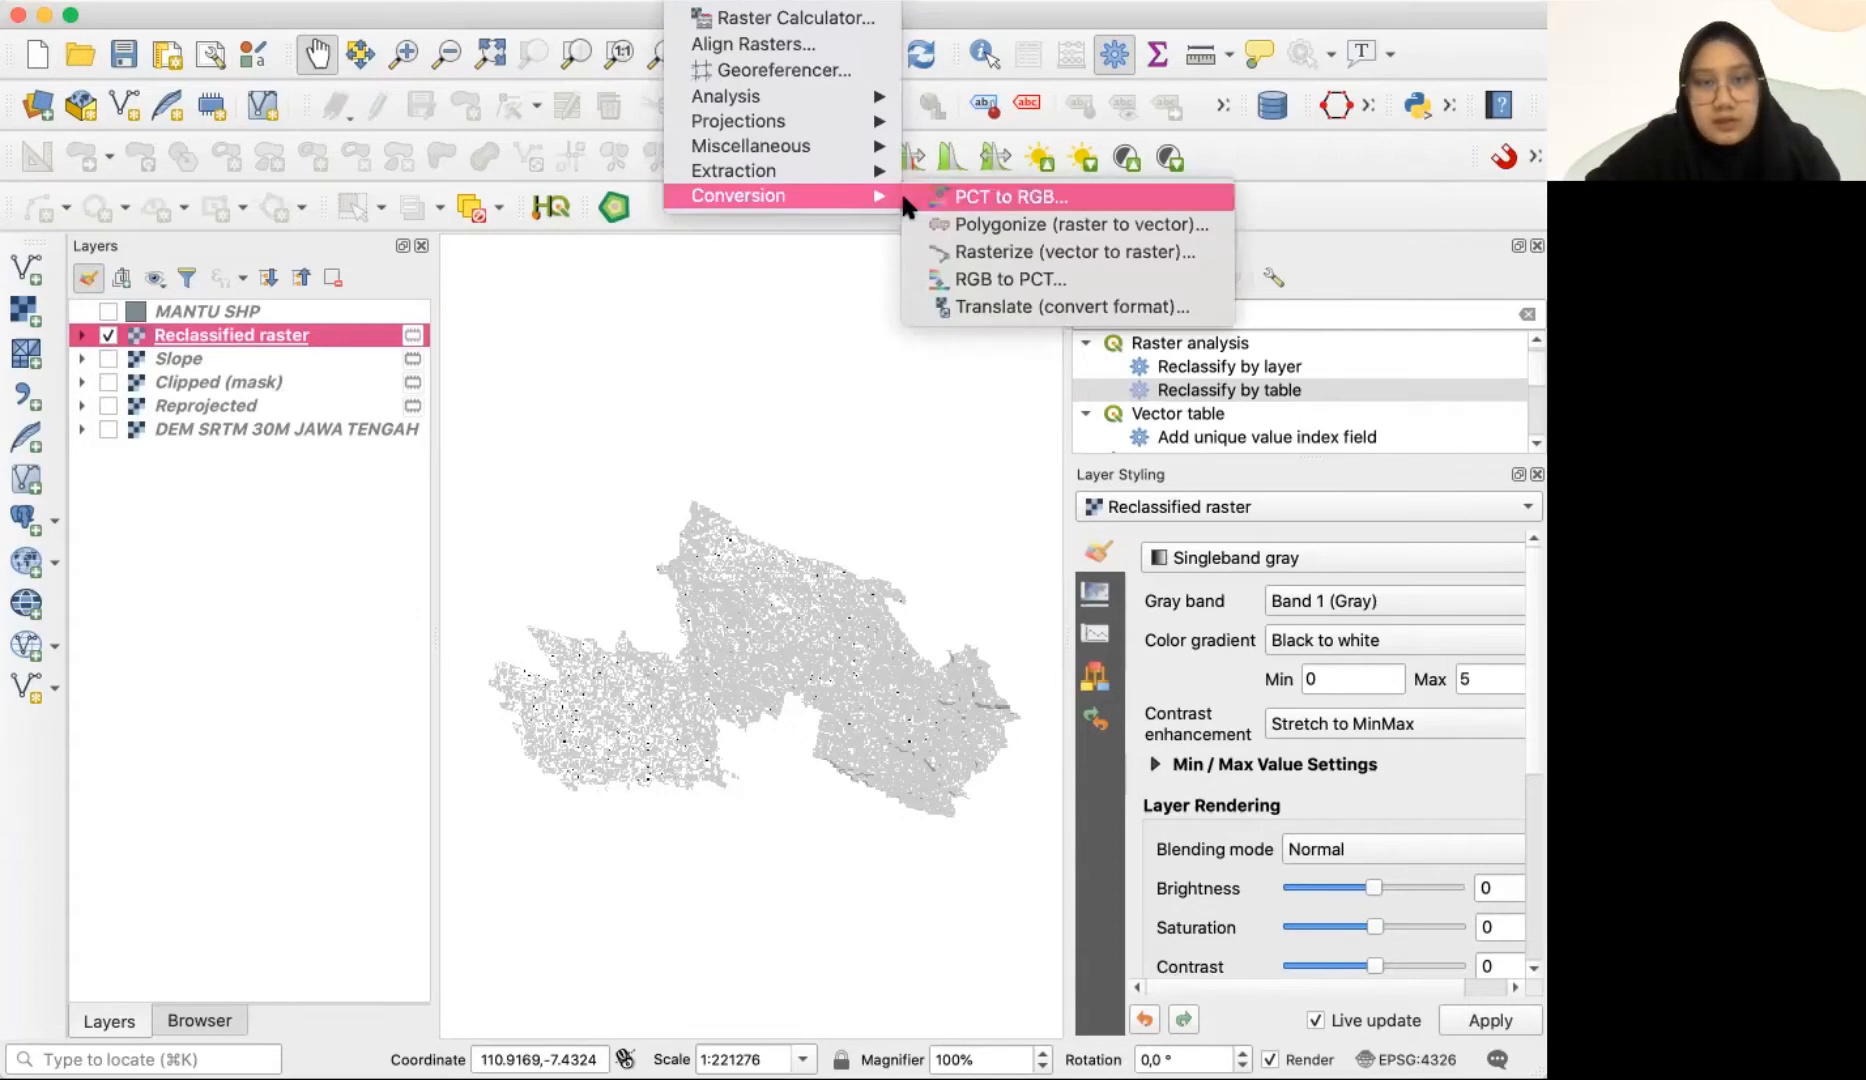
left_click(961, 222)
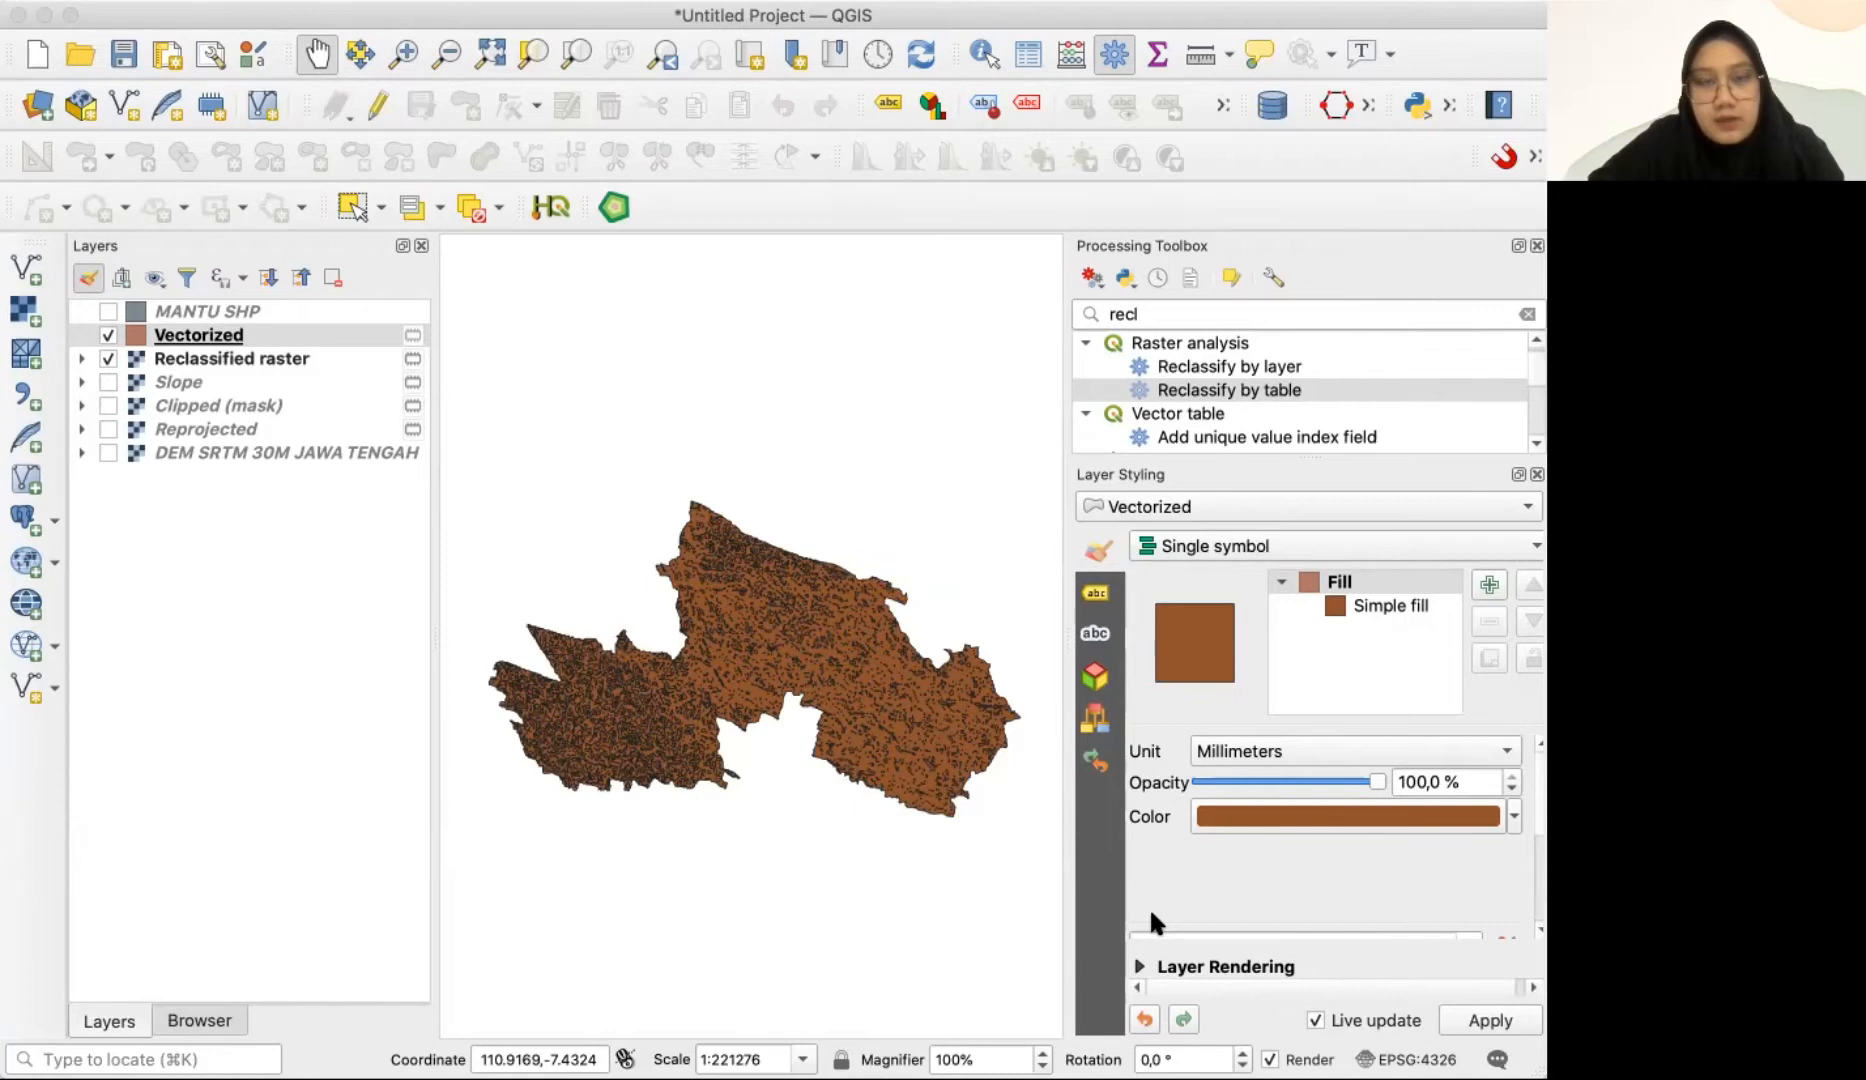
left_click(705, 612)
left_click(104, 359)
left_click(108, 359)
- Rename the Vectorized layer as kemiringanlahan
right_click(192, 340)
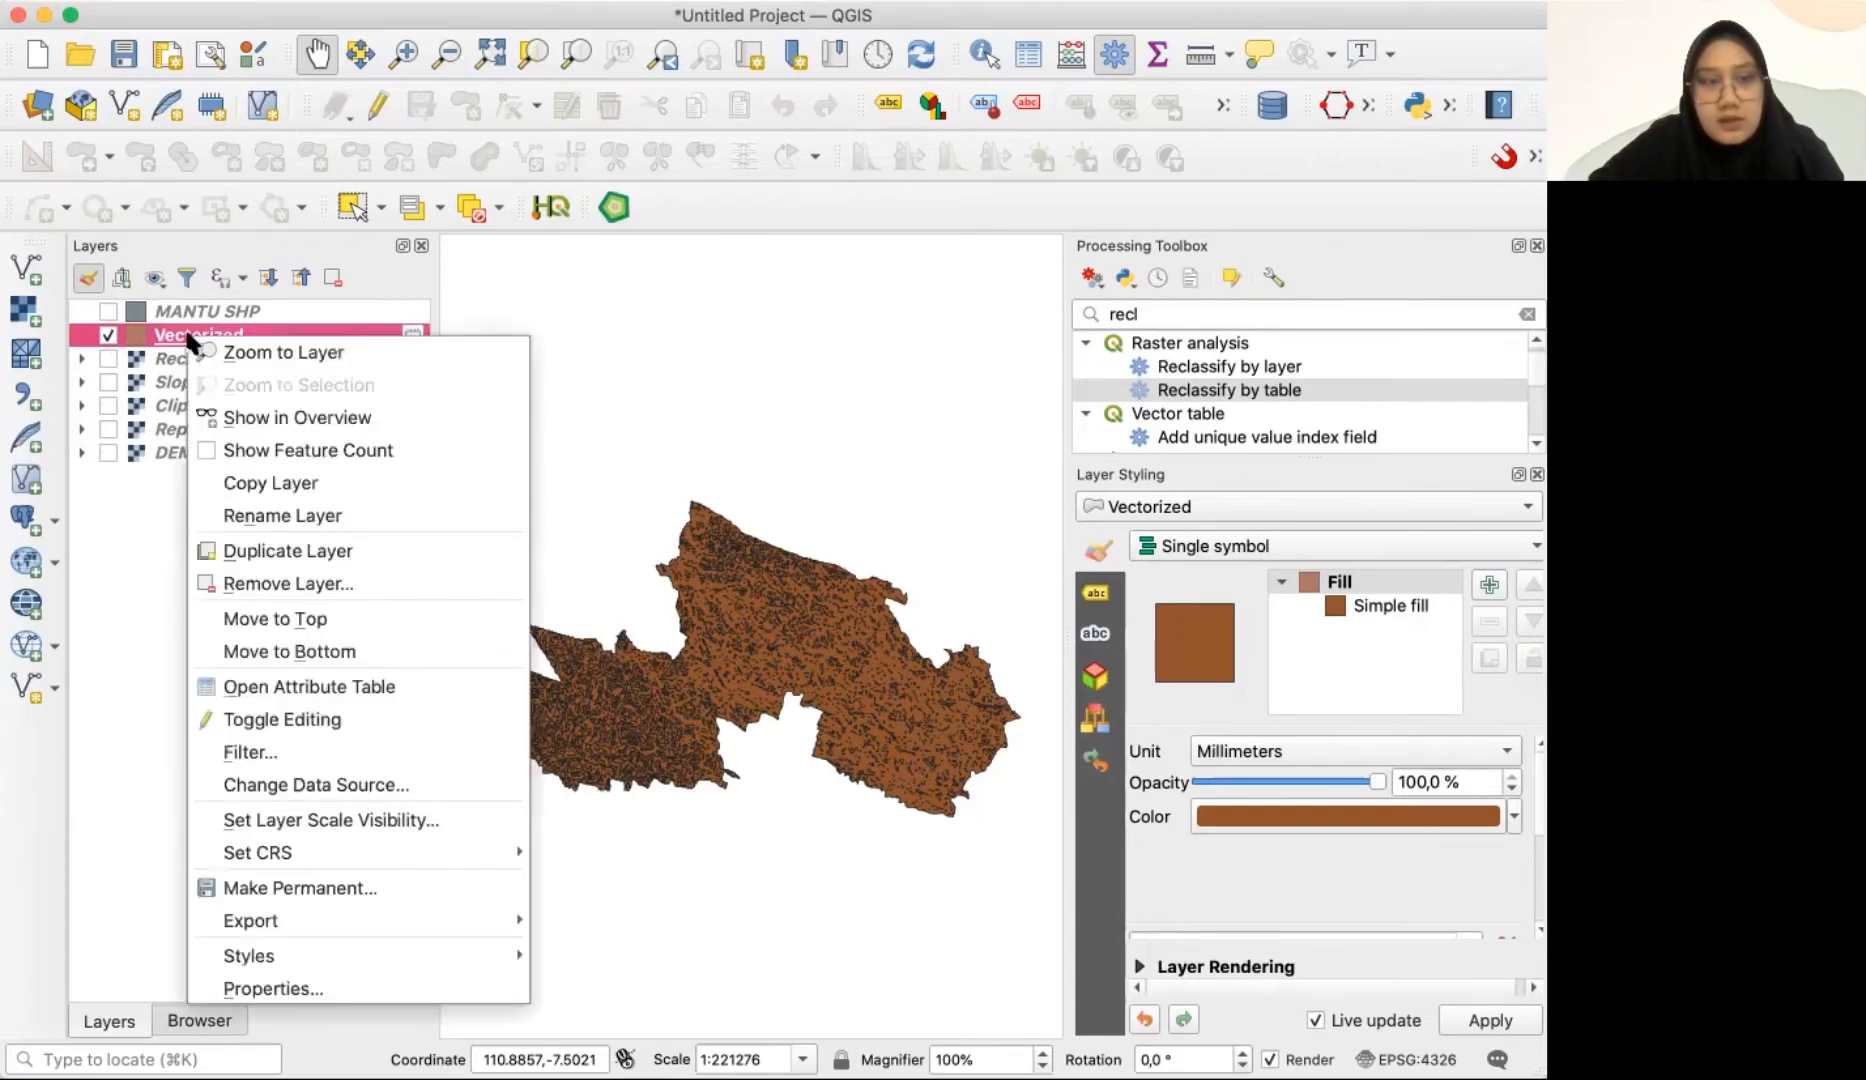
left_click(270, 515)
type("kemiringanlahan")
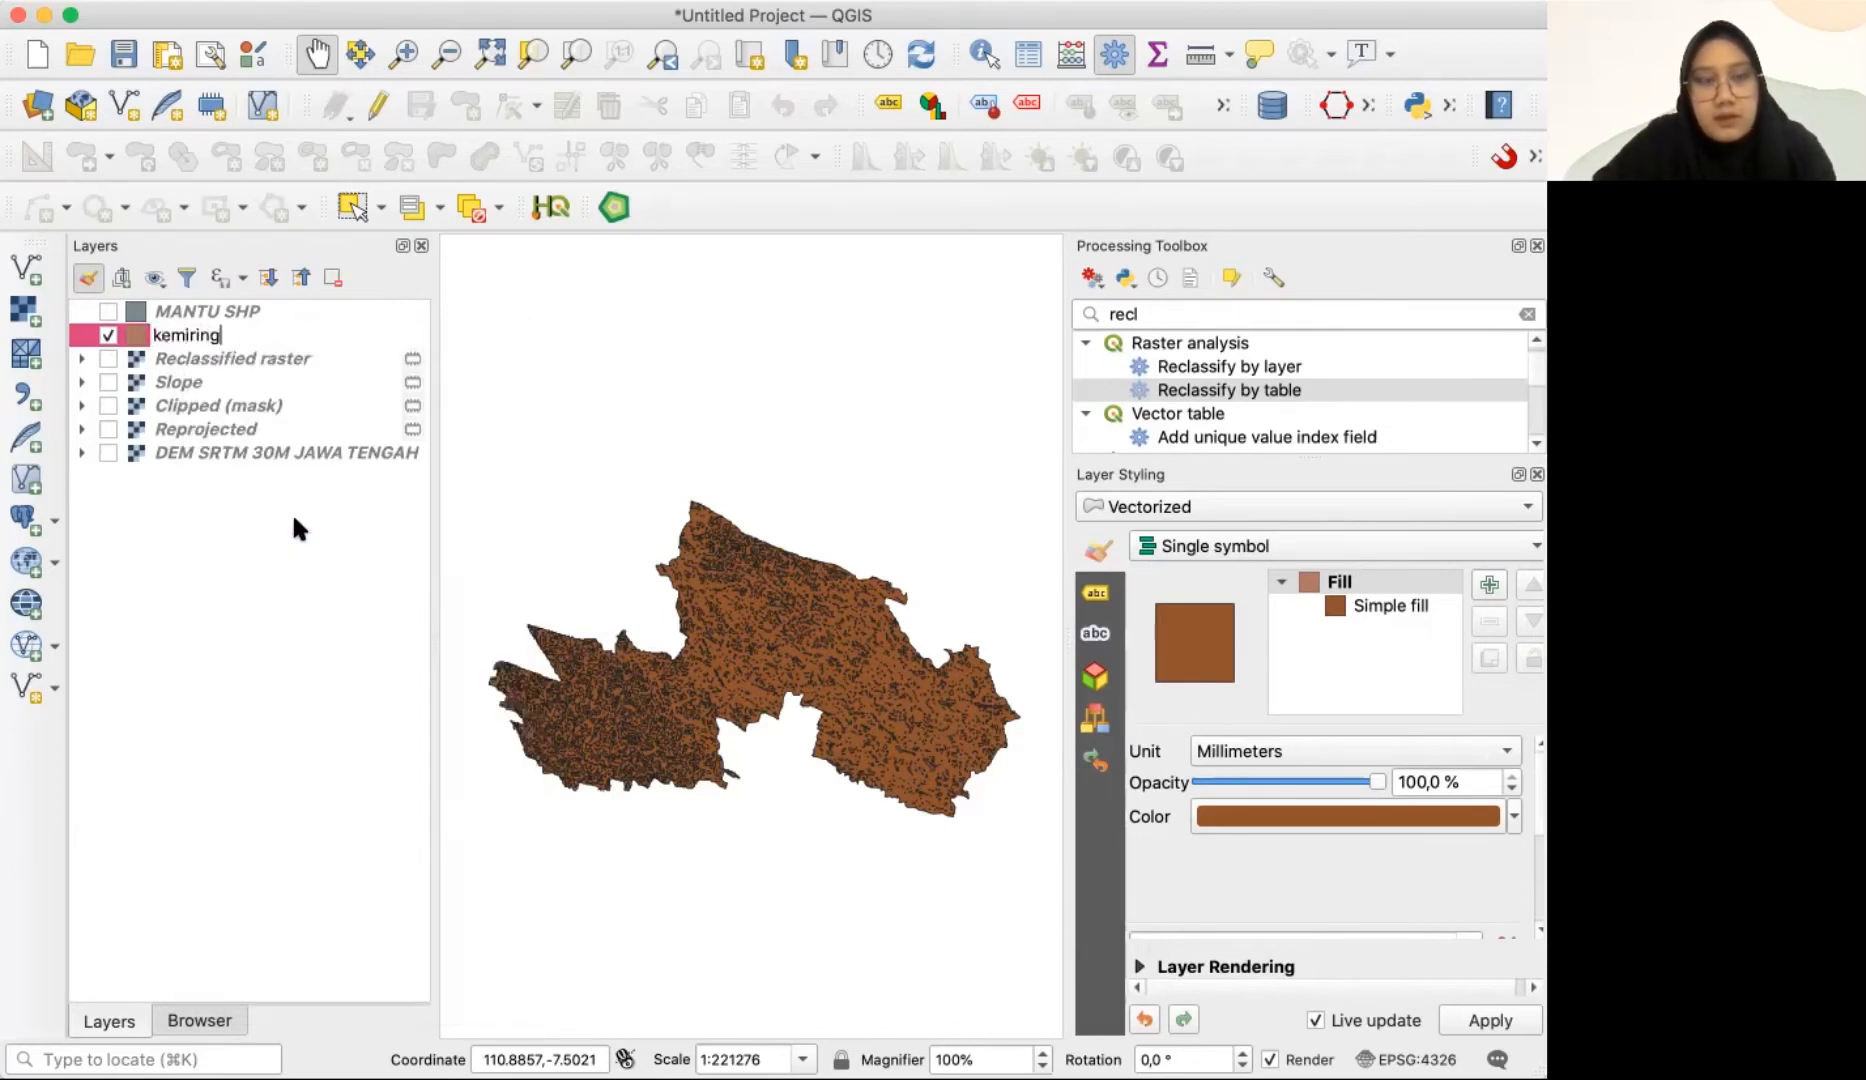
key("Return")
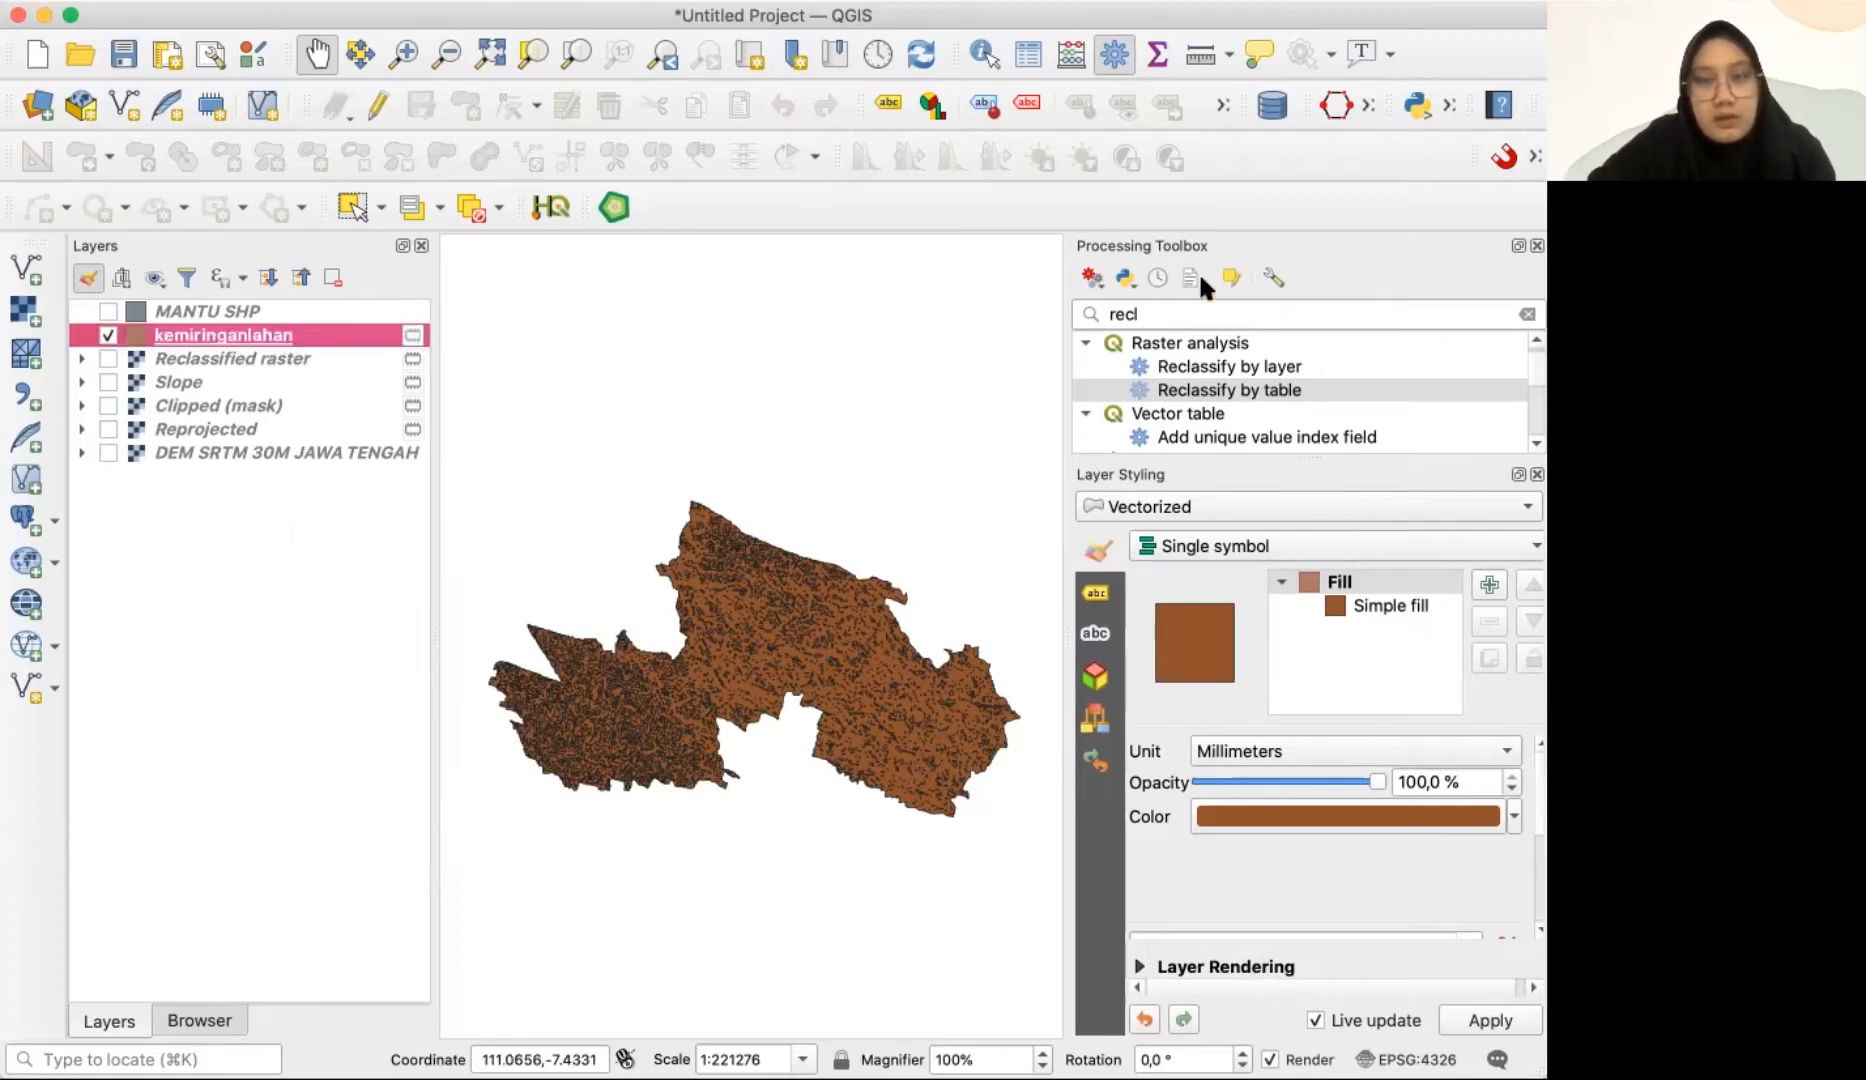
- Run Fix geometries on the kemiringanlahan layer, hide the original layer and move it to the end of the layer list
left_click(1155, 317)
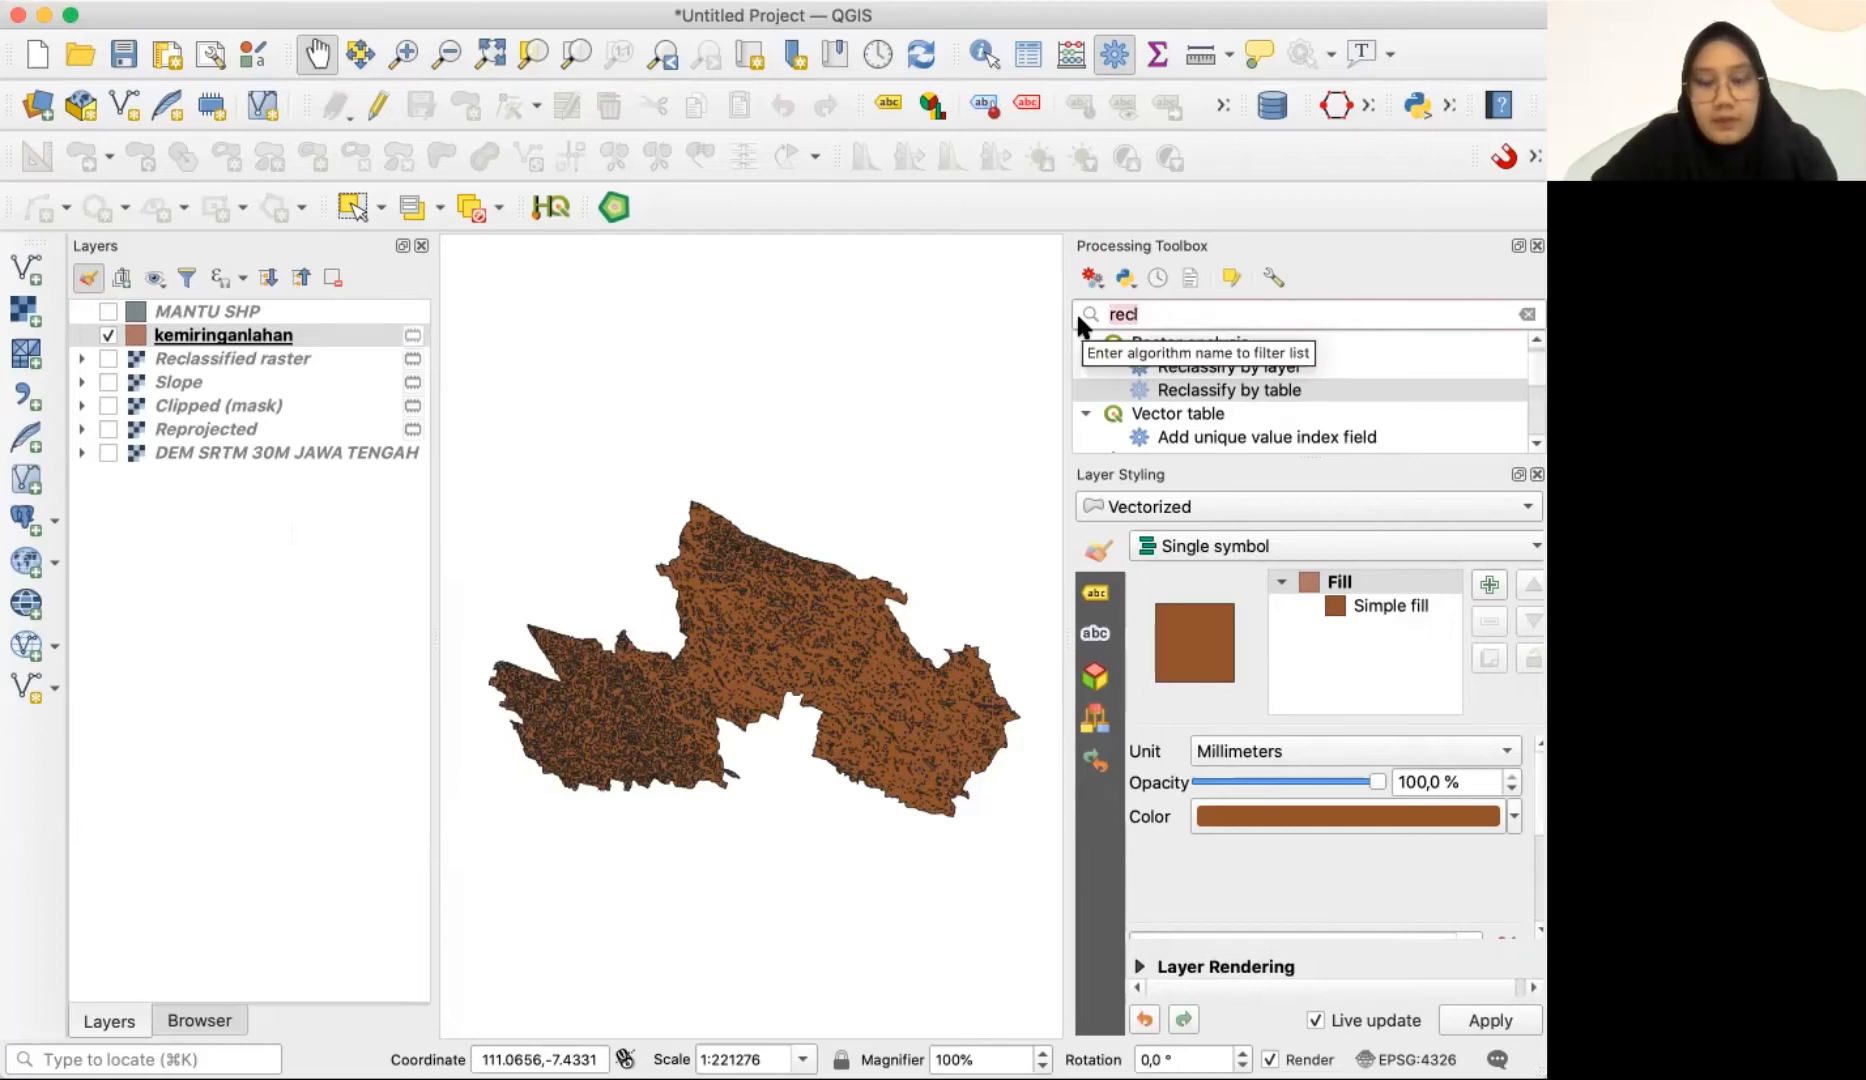
type("fix")
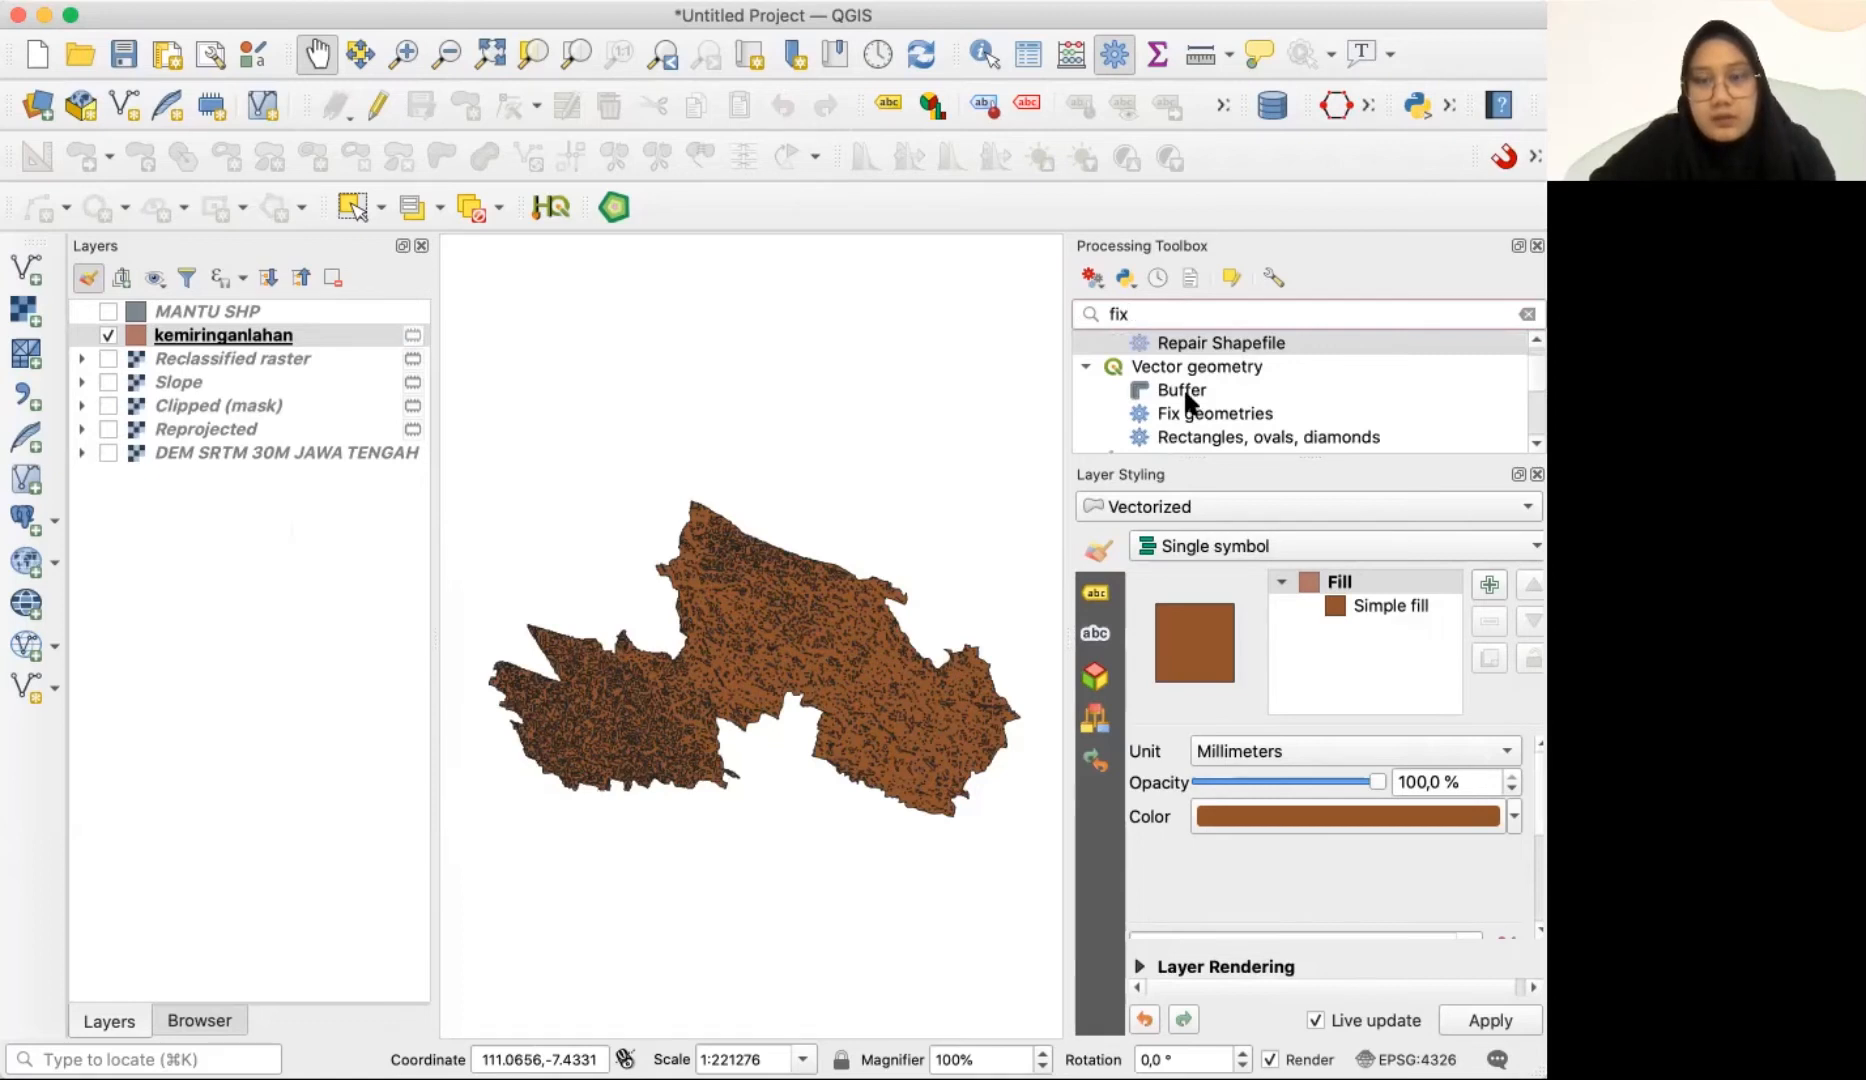
double_click(1177, 413)
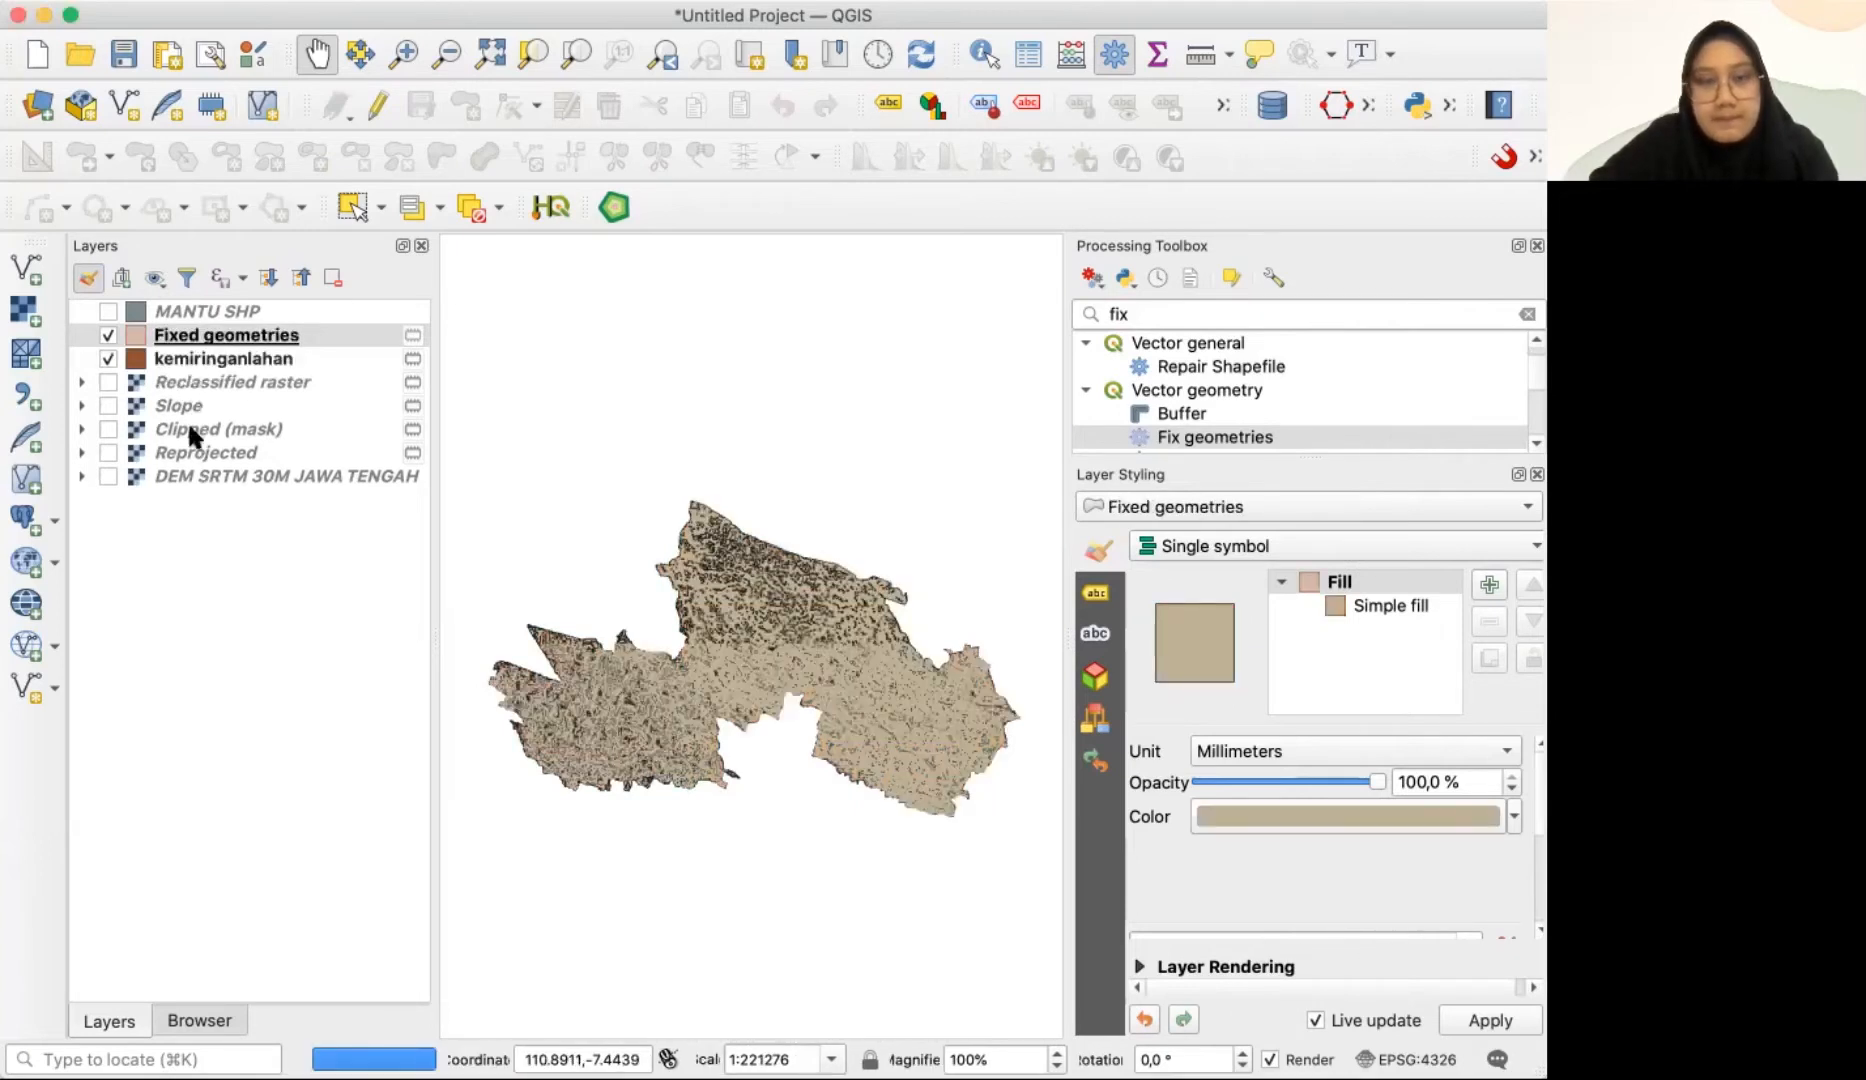
left_click(108, 358)
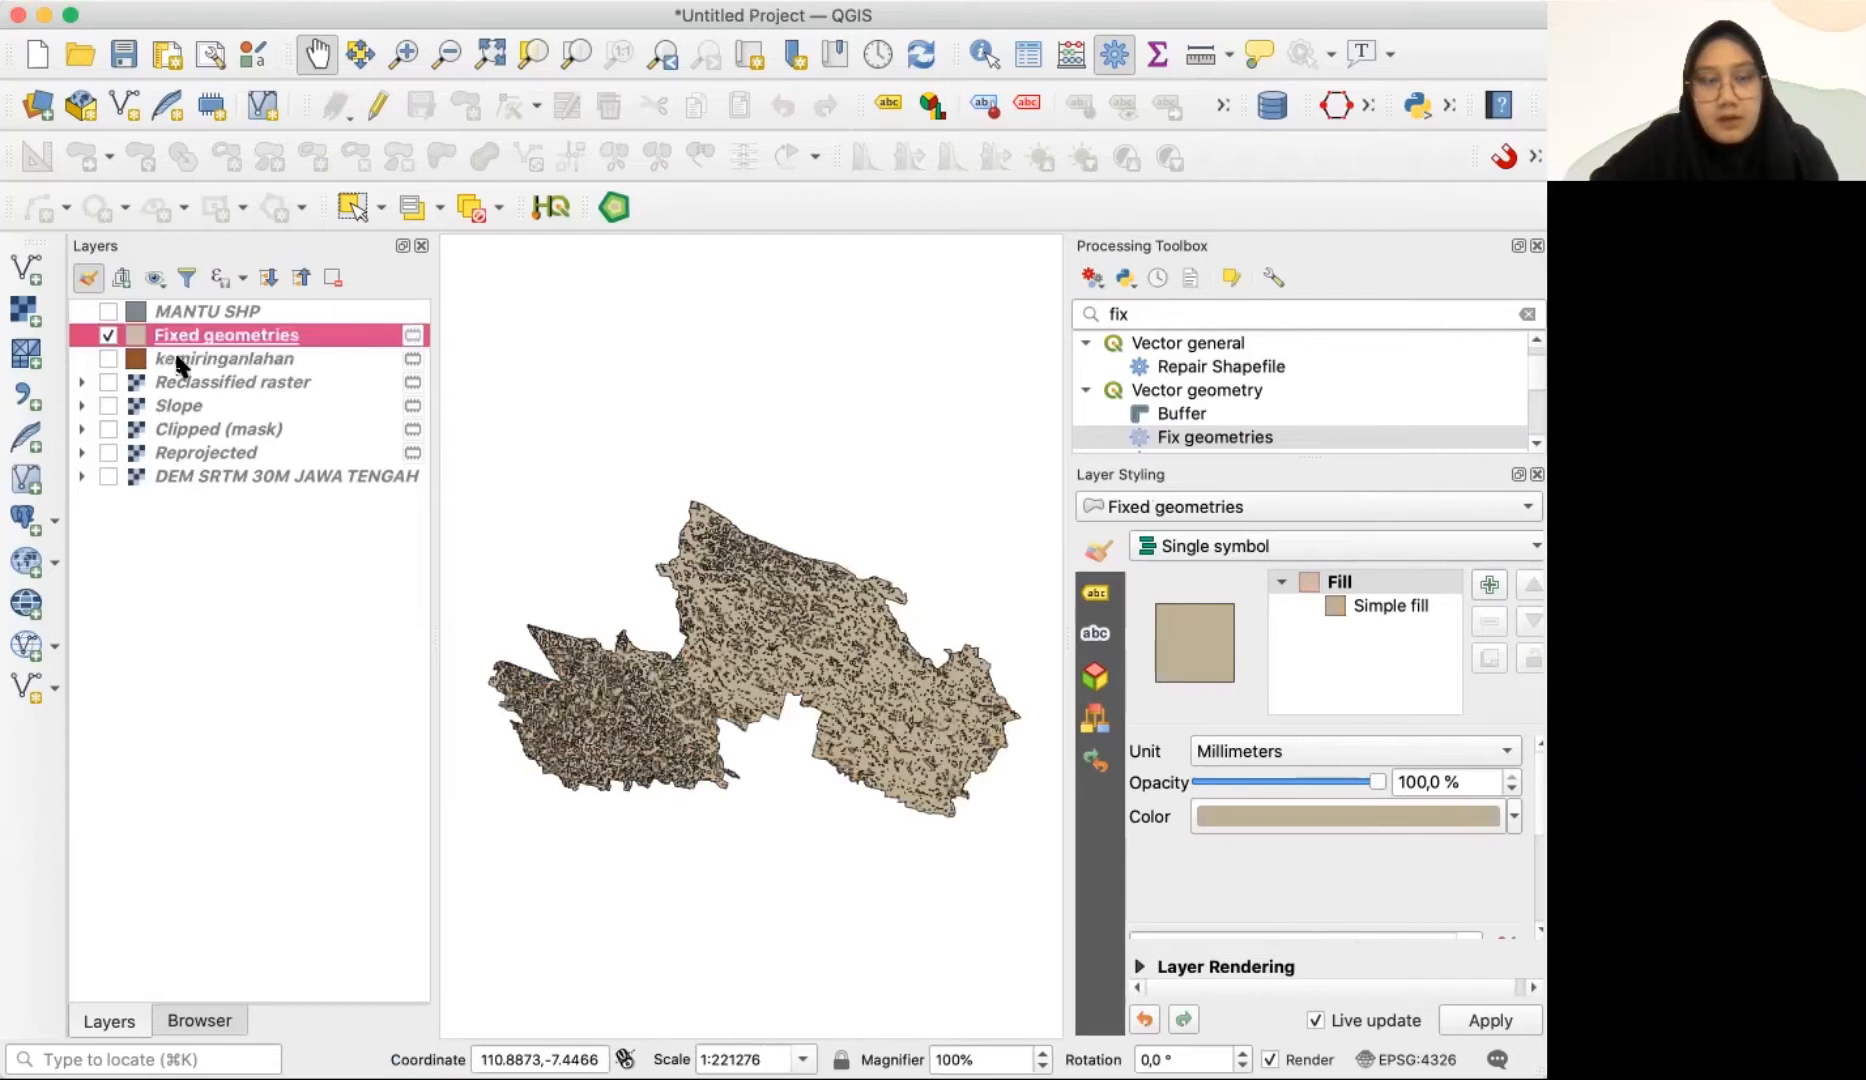
left_click(173, 358)
left_click_drag(173, 358, 218, 521)
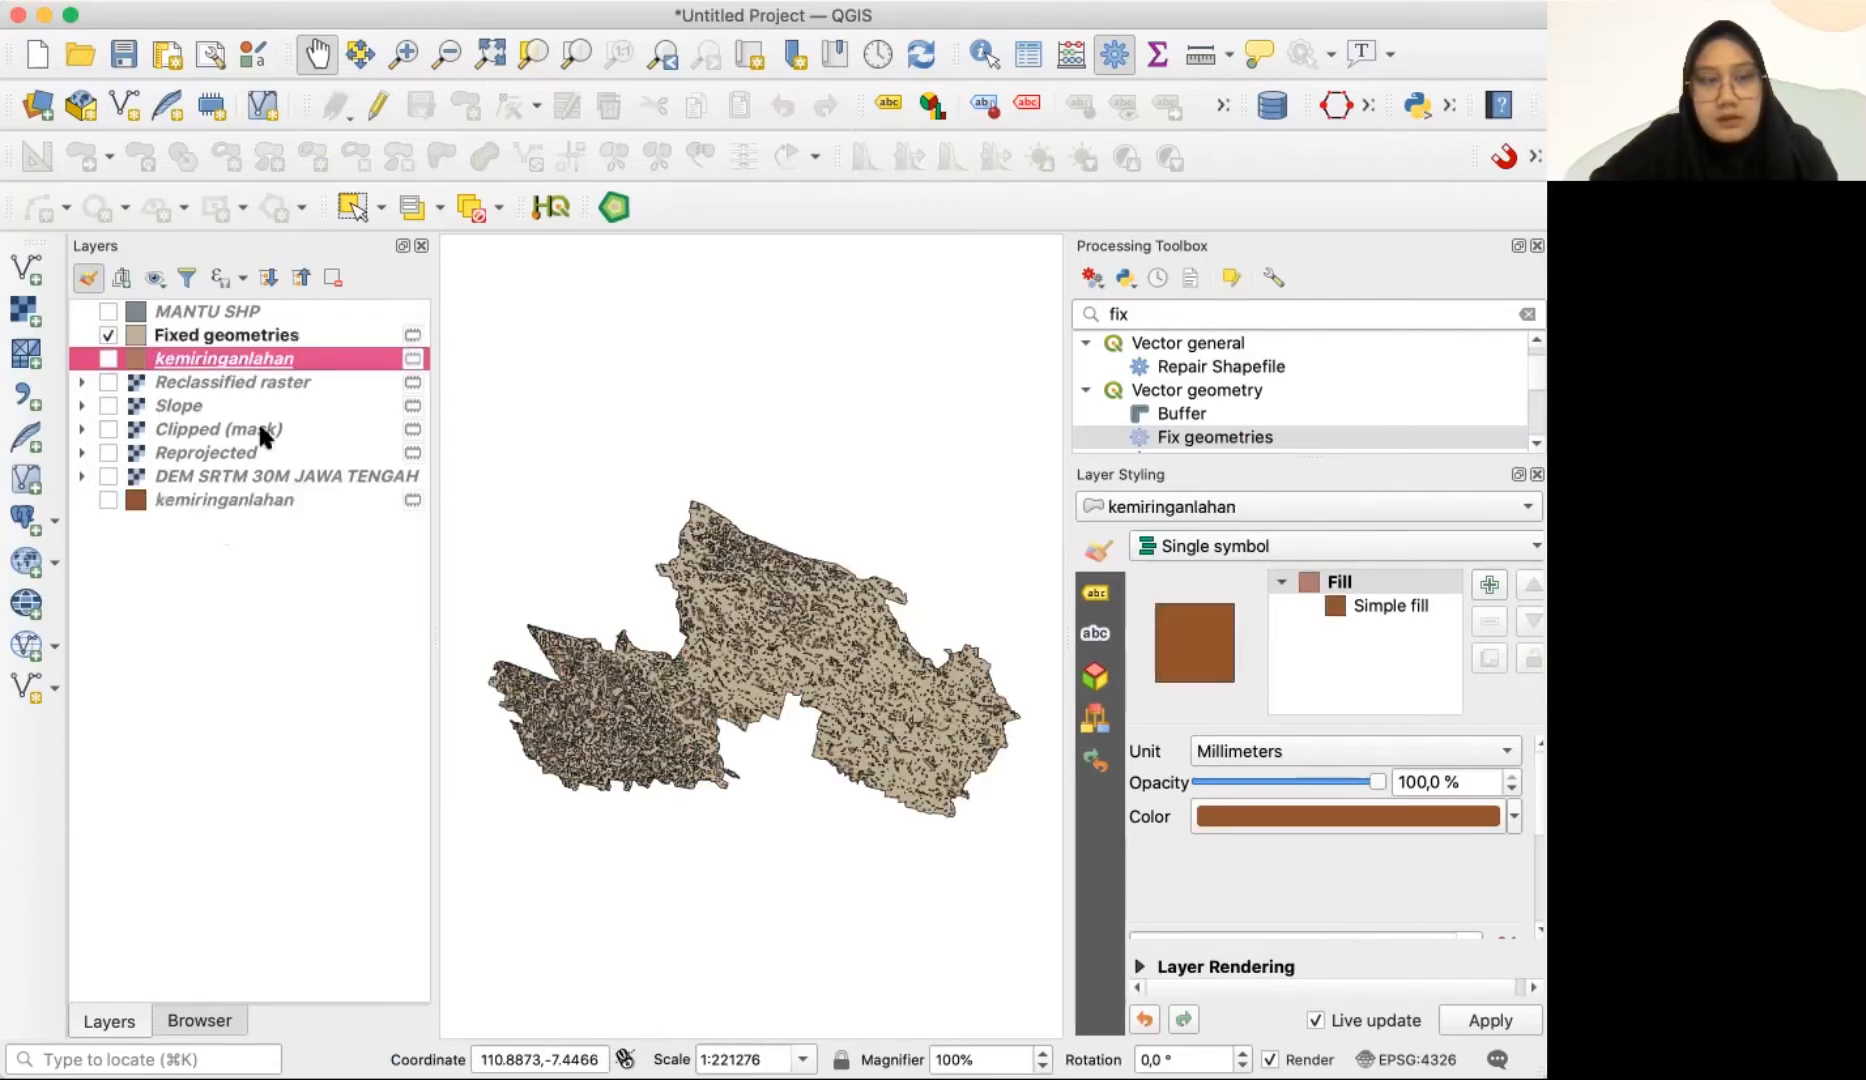
- Rename the Fixed geometries layer as kemiringan lahan
right_click(211, 340)
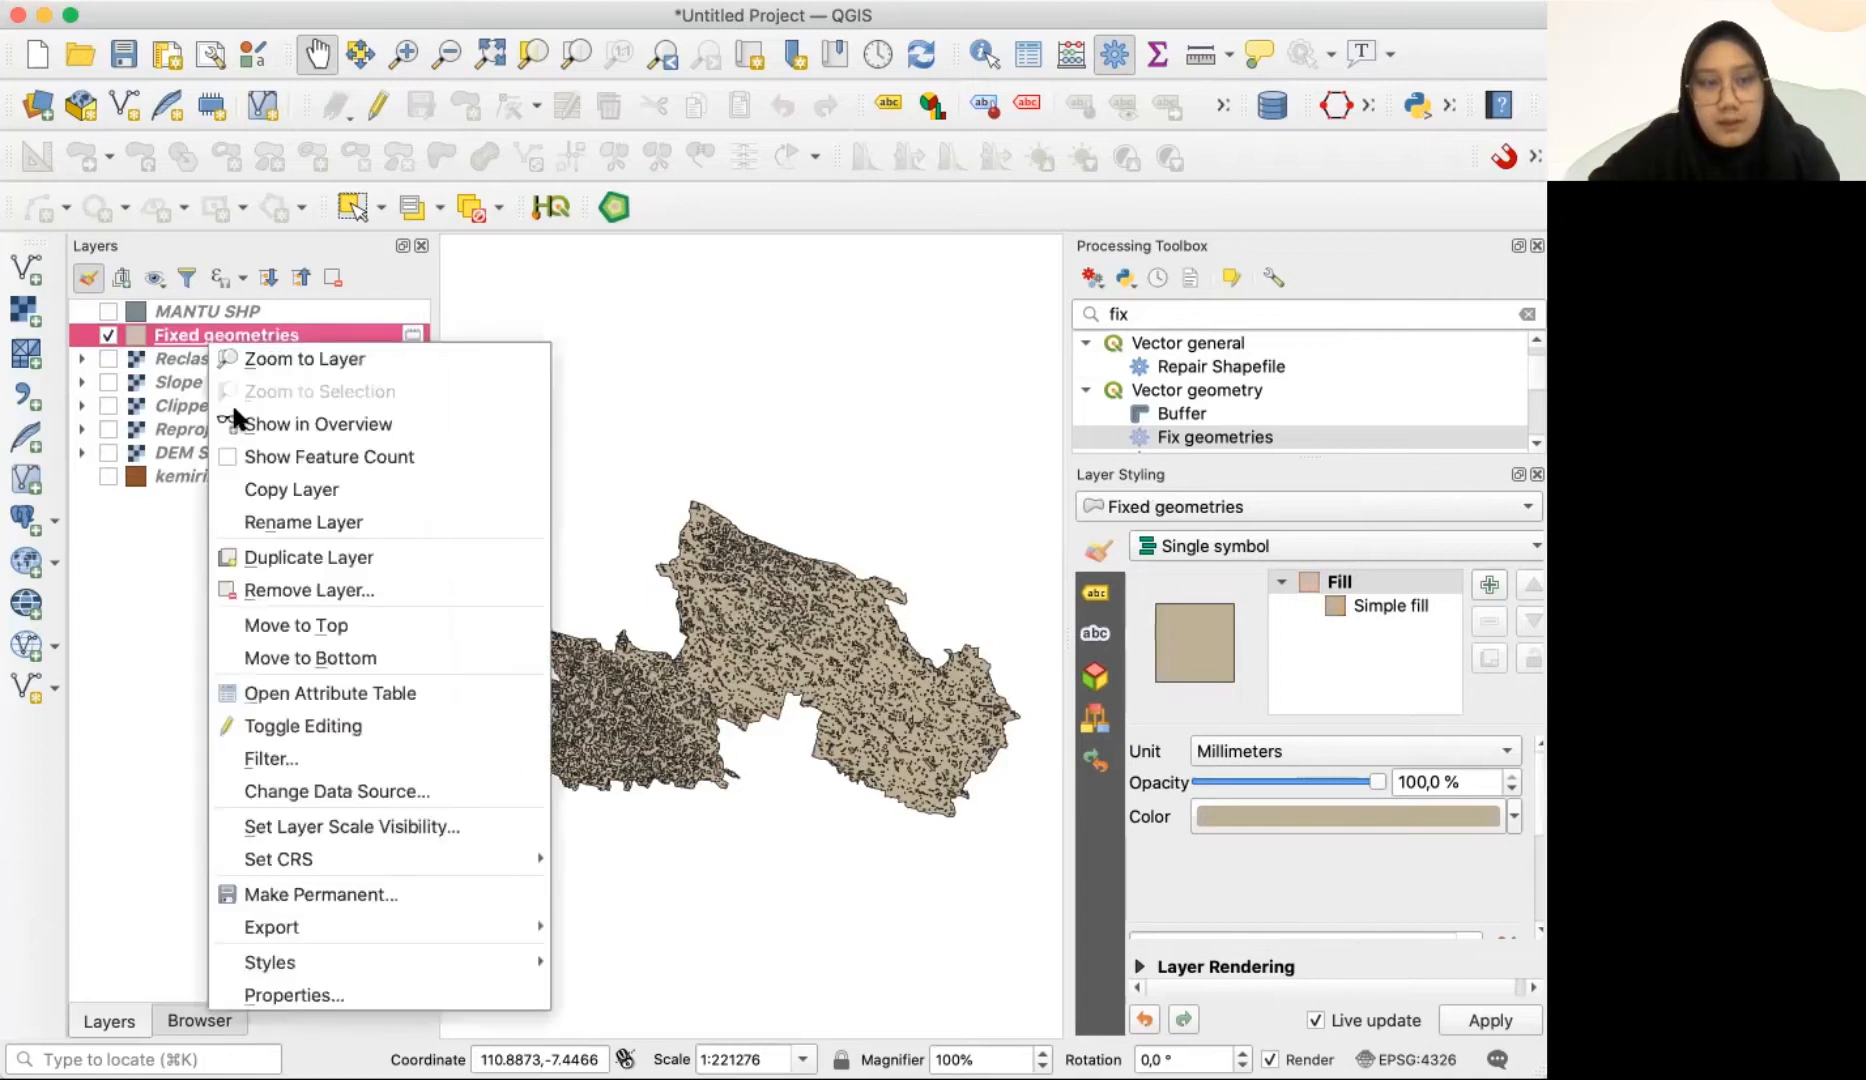
left_click(259, 518)
type("kemiri")
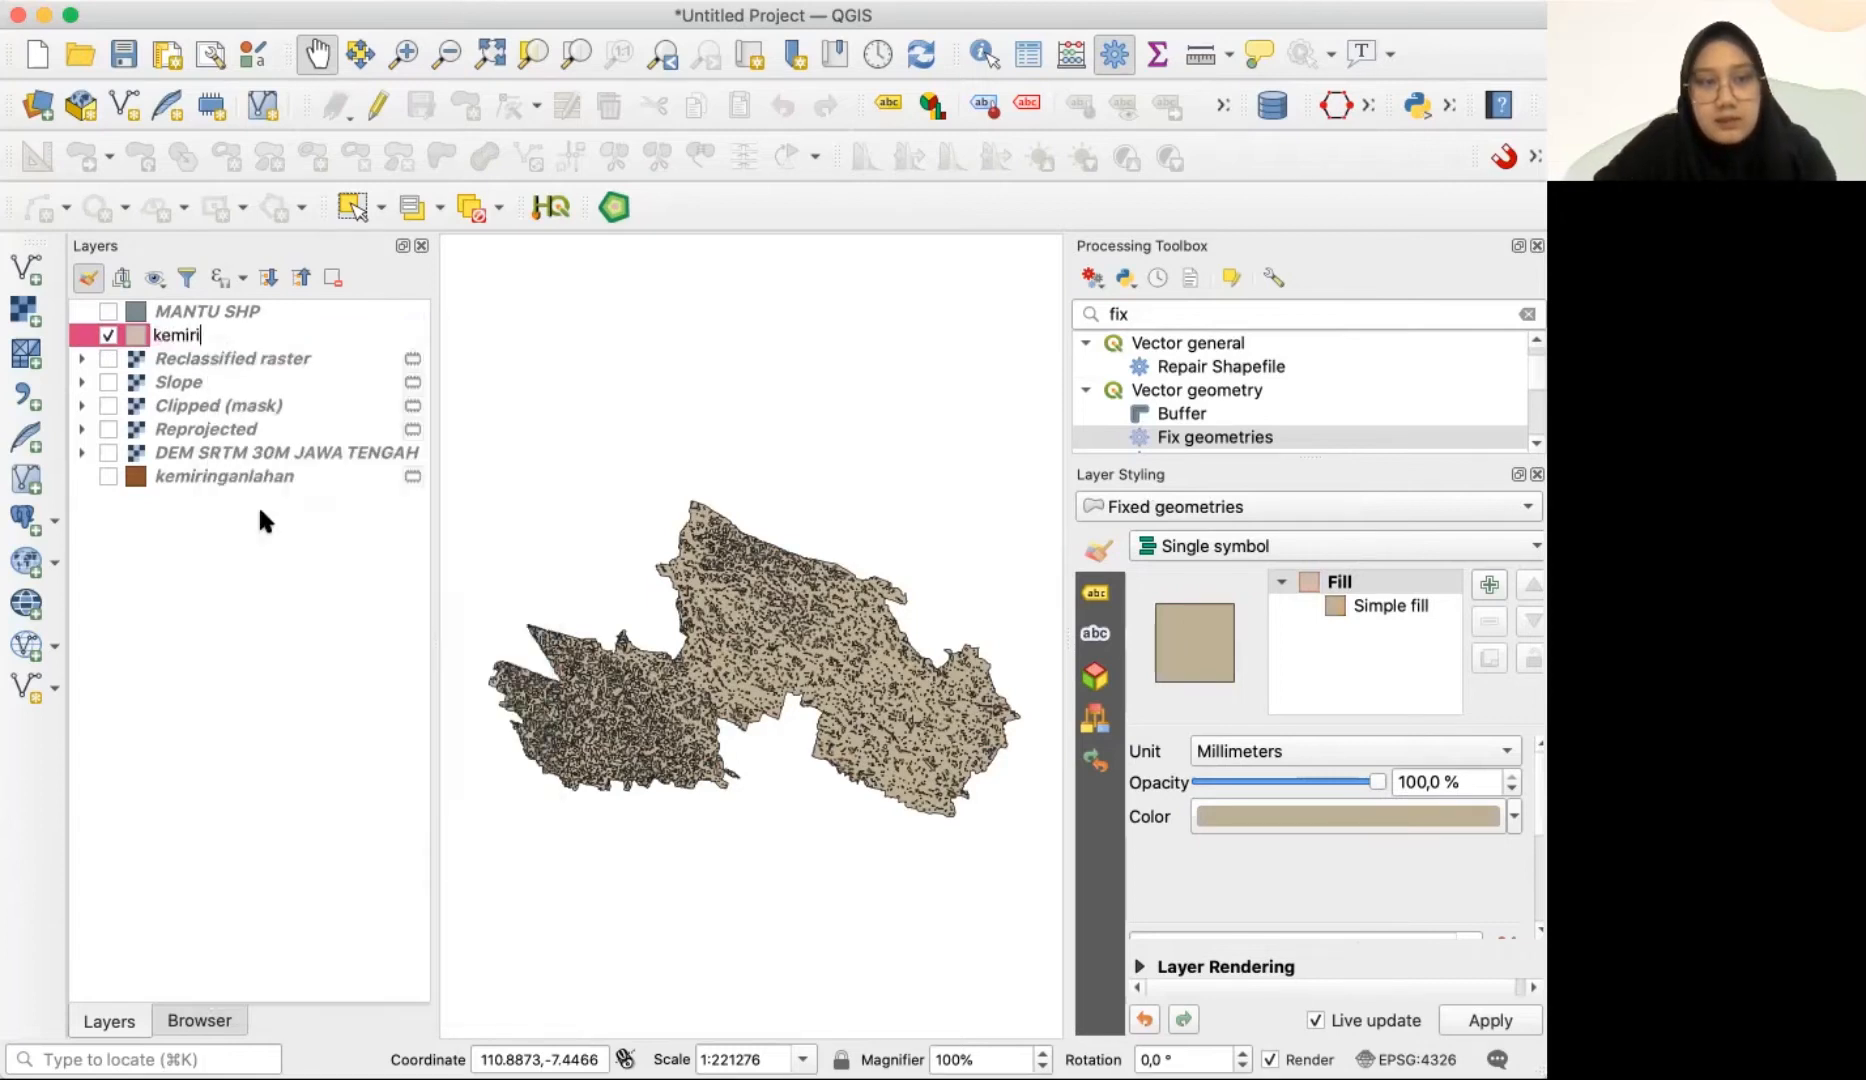
type("ngan lahan")
key("Return")
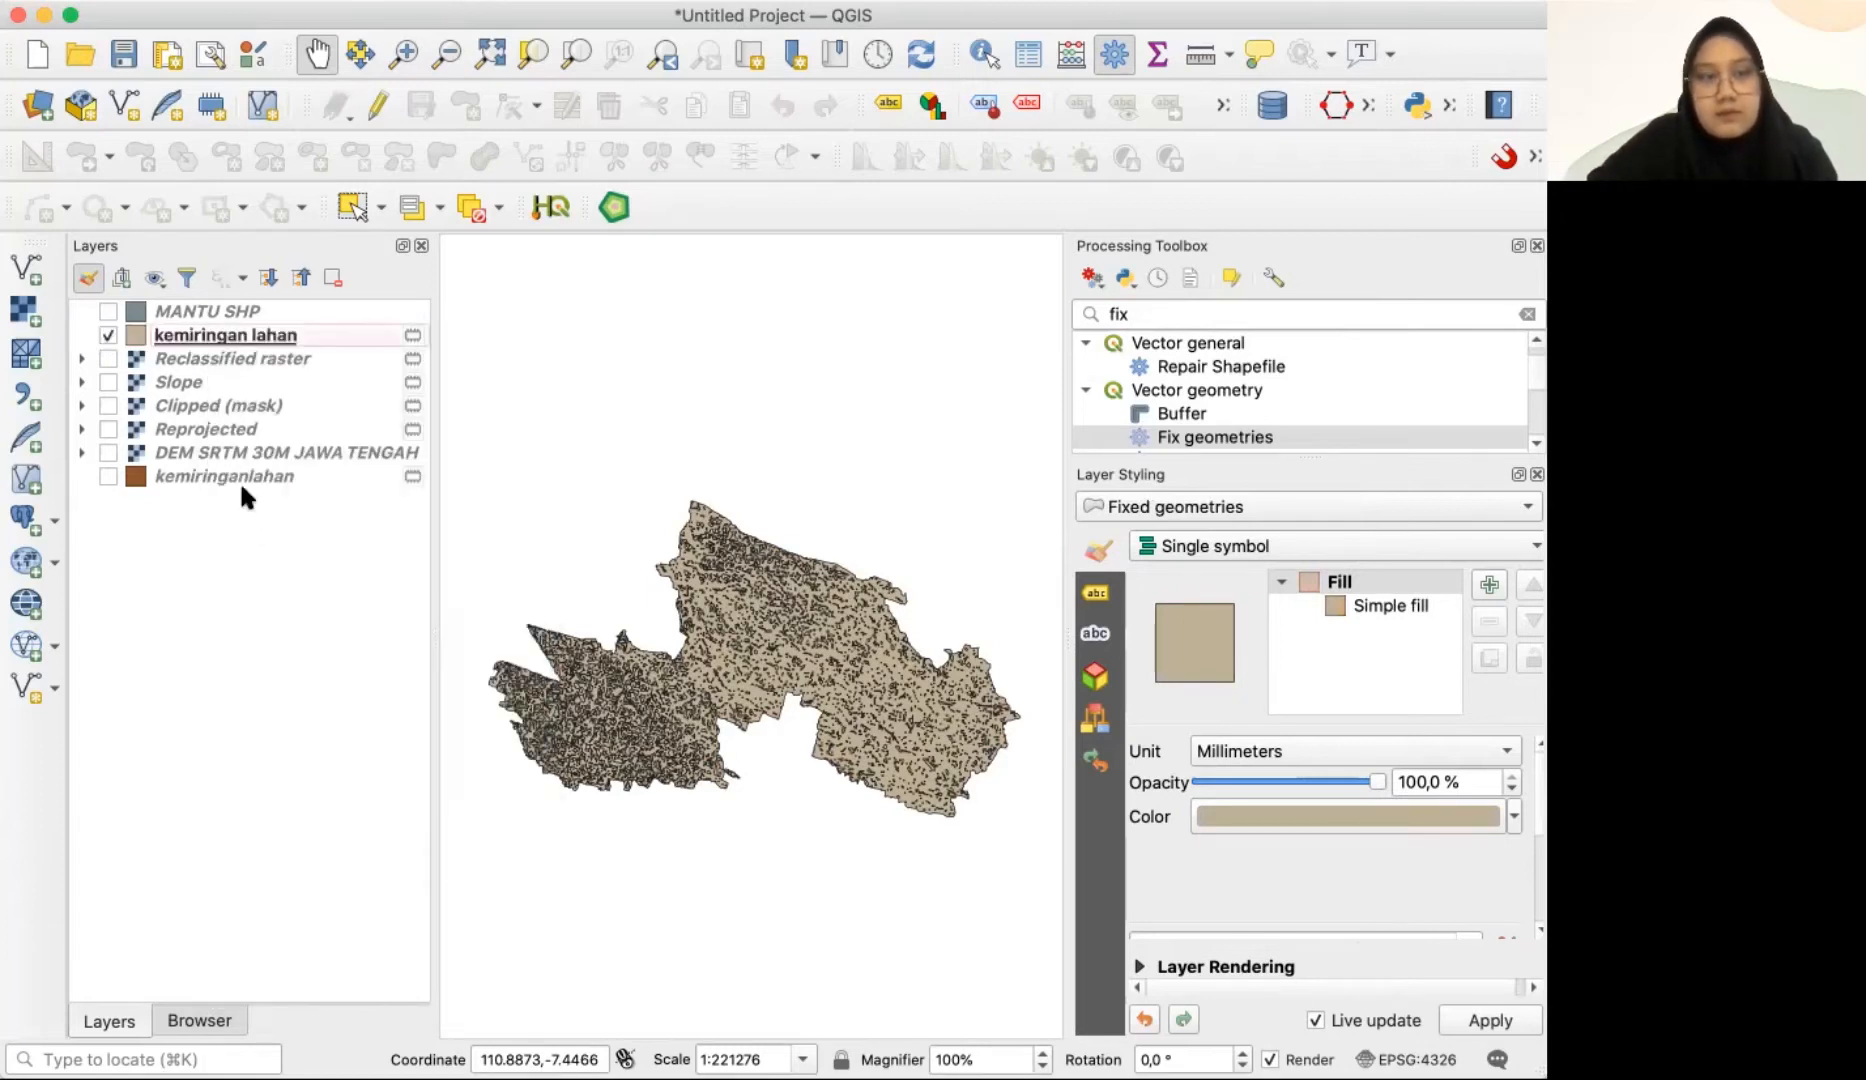
- Remove the original kemiringanlahan layer from the project
left_click(230, 472)
left_click(333, 276)
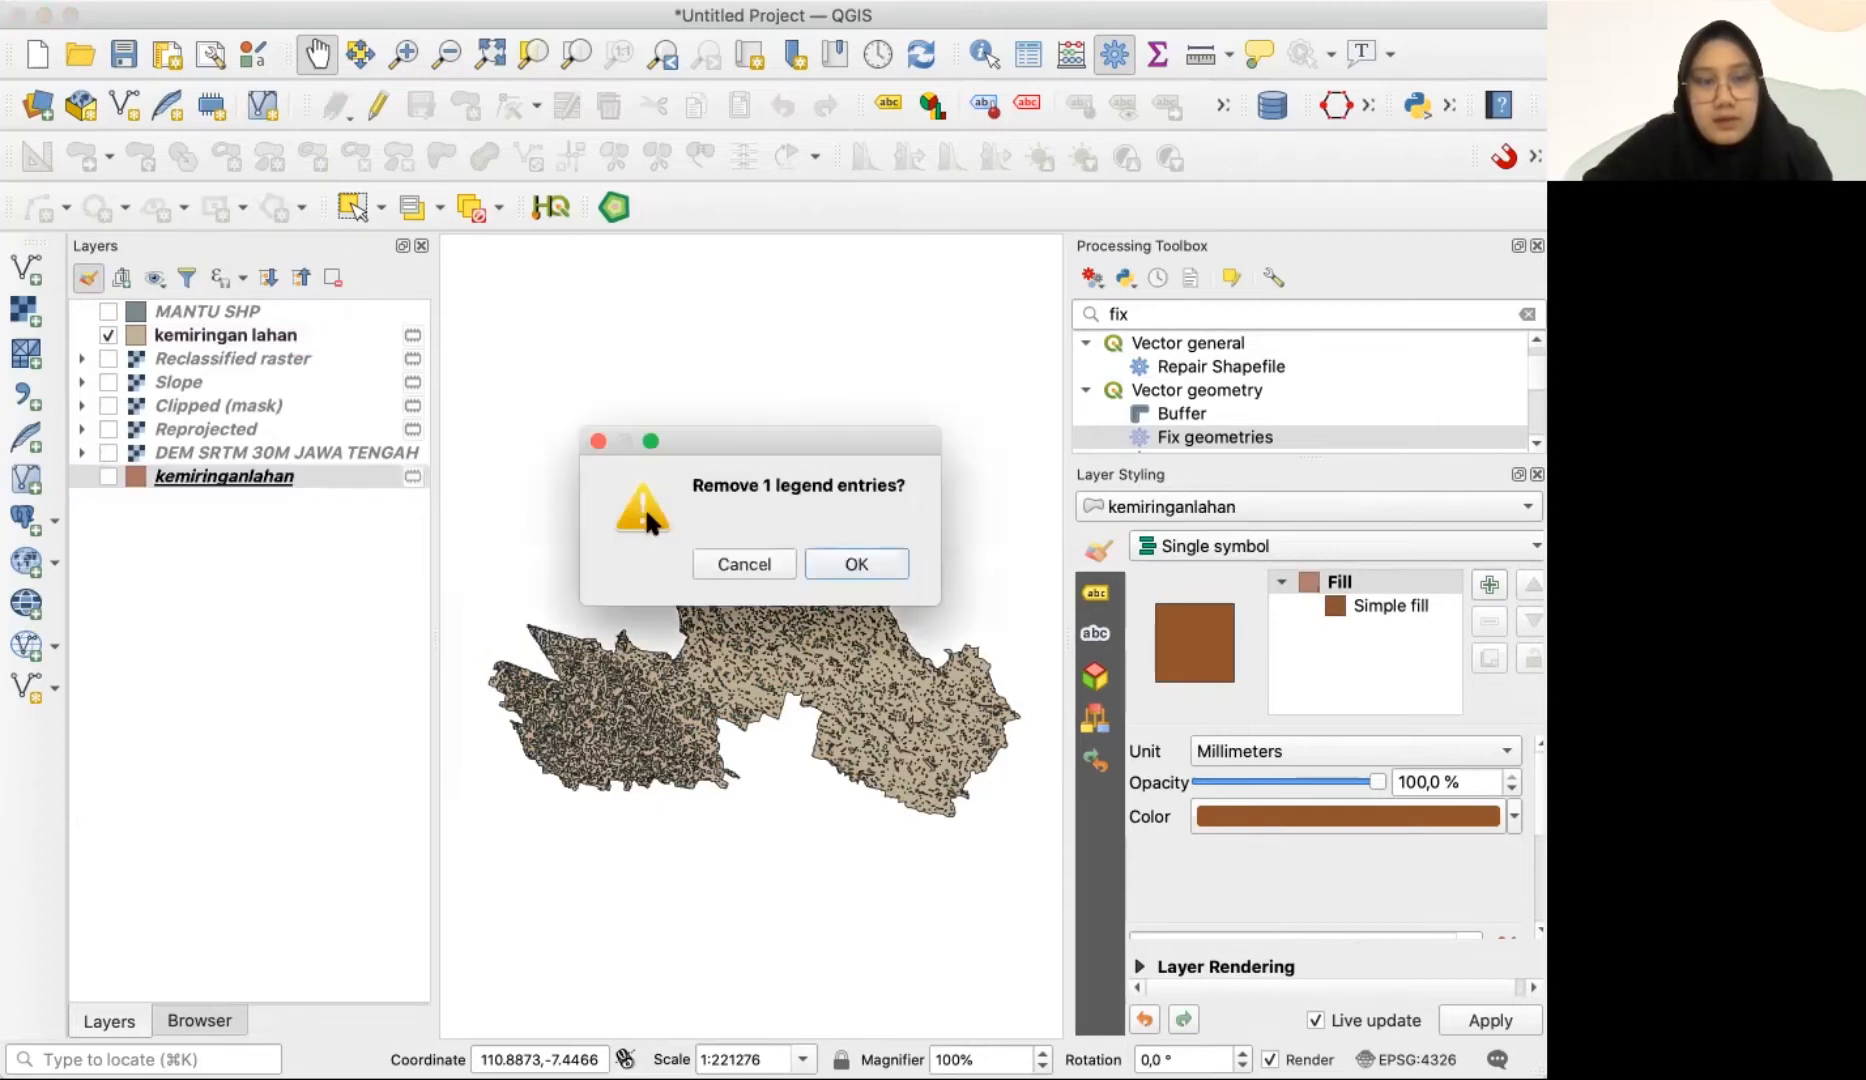
left_click(840, 556)
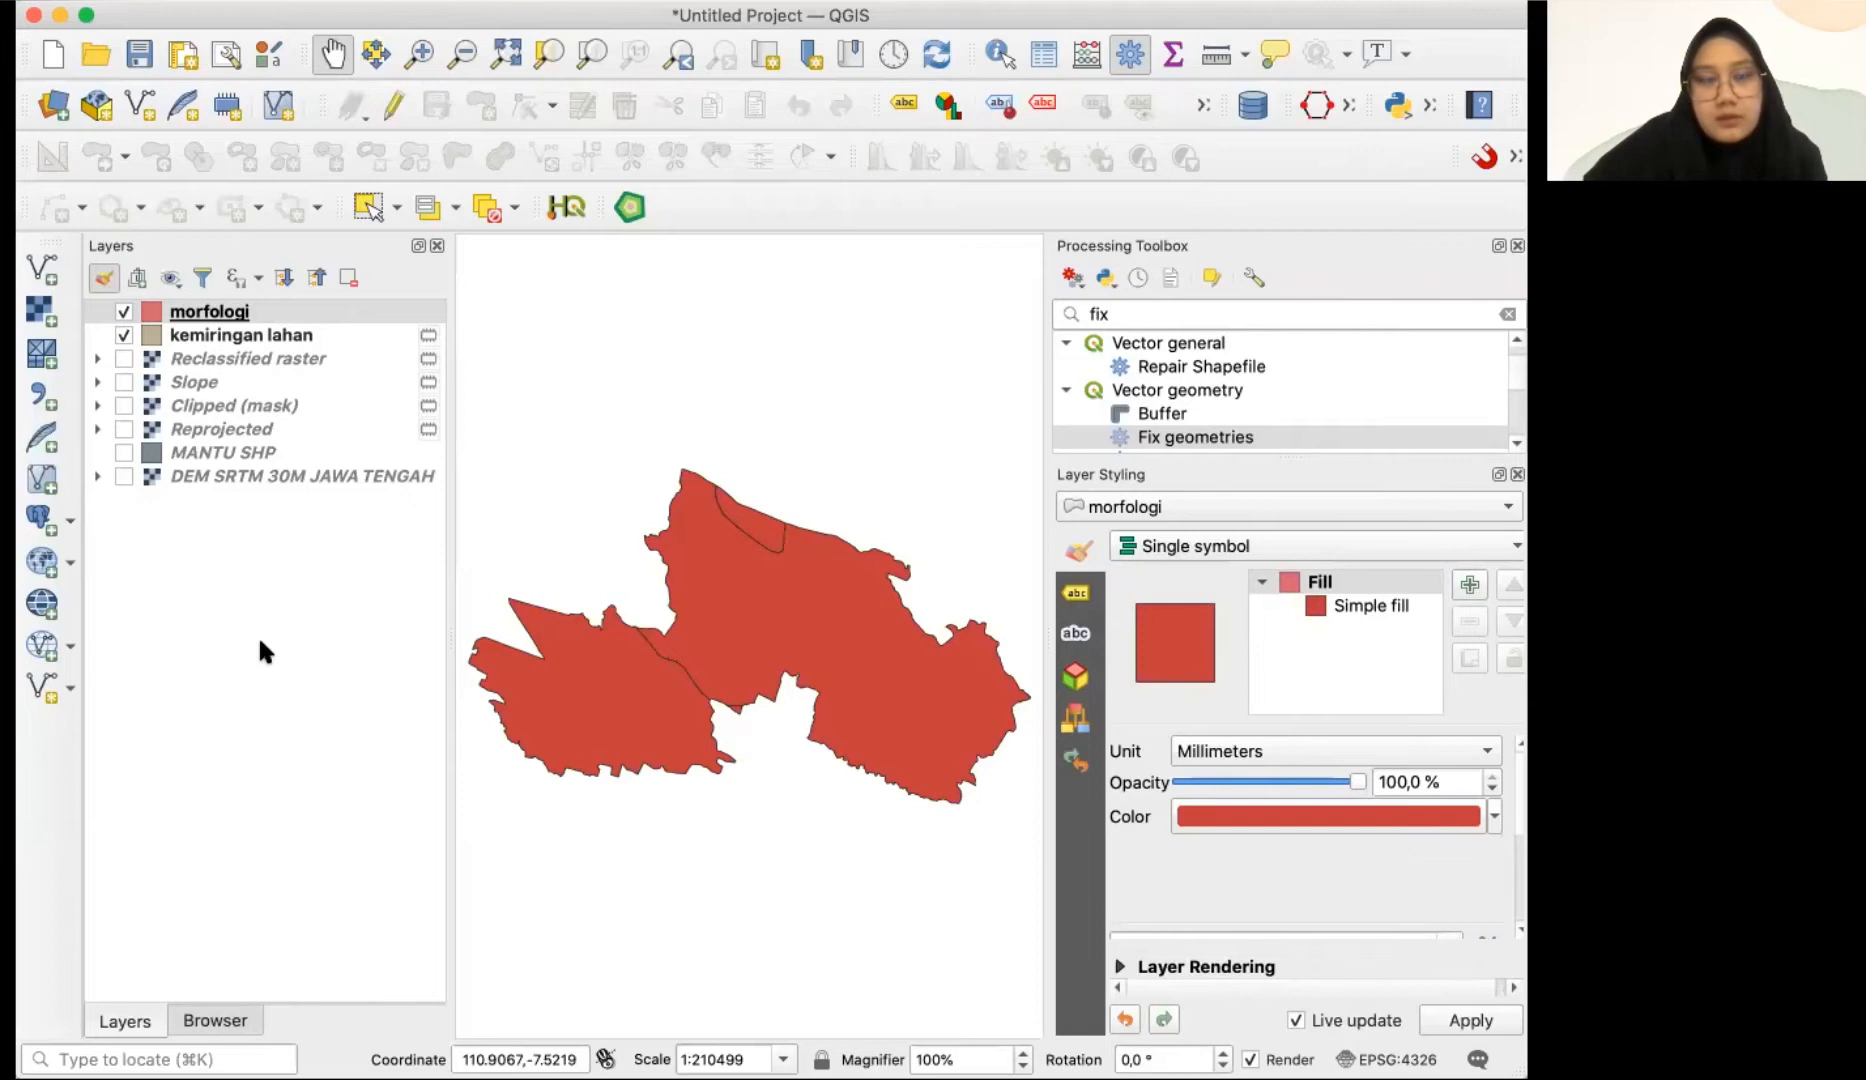
- Check the coordinate reference systems of the kemiringan lahan and morfologi layers in their properties
left_click(238, 345)
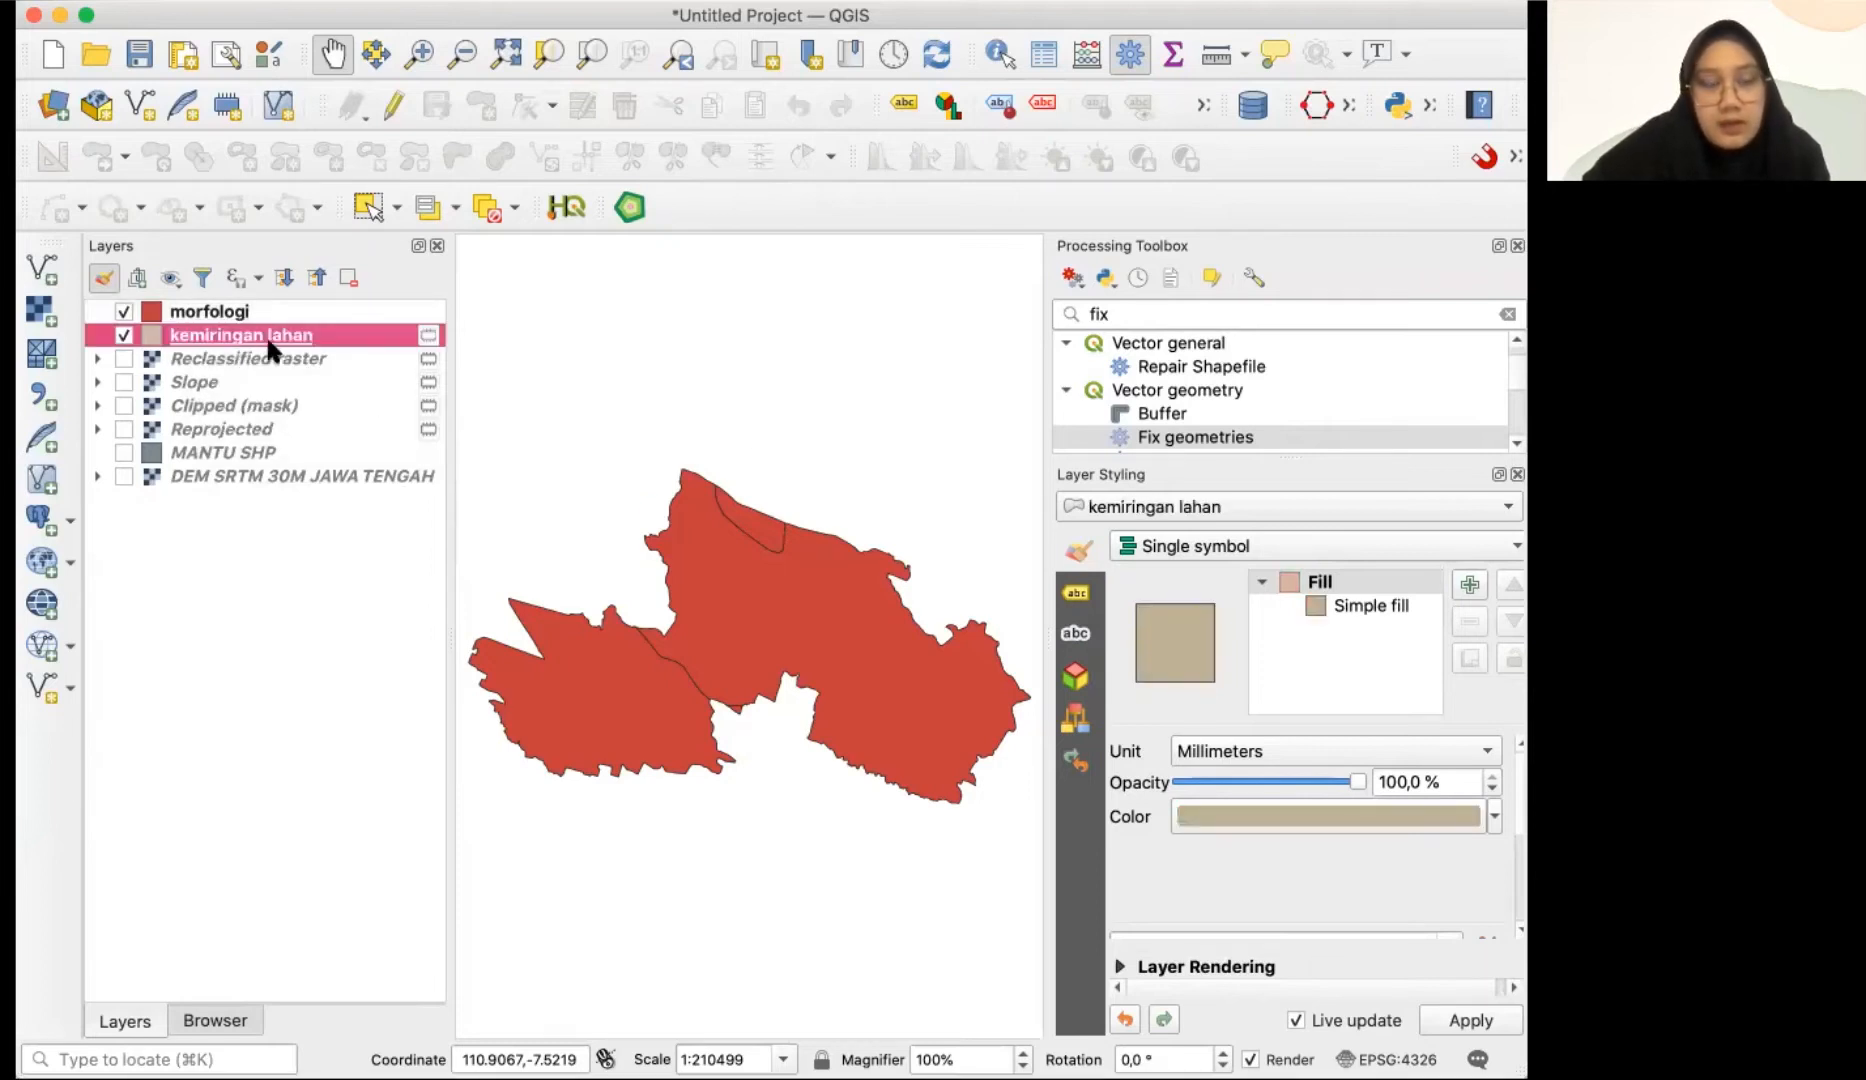
left_click(232, 320)
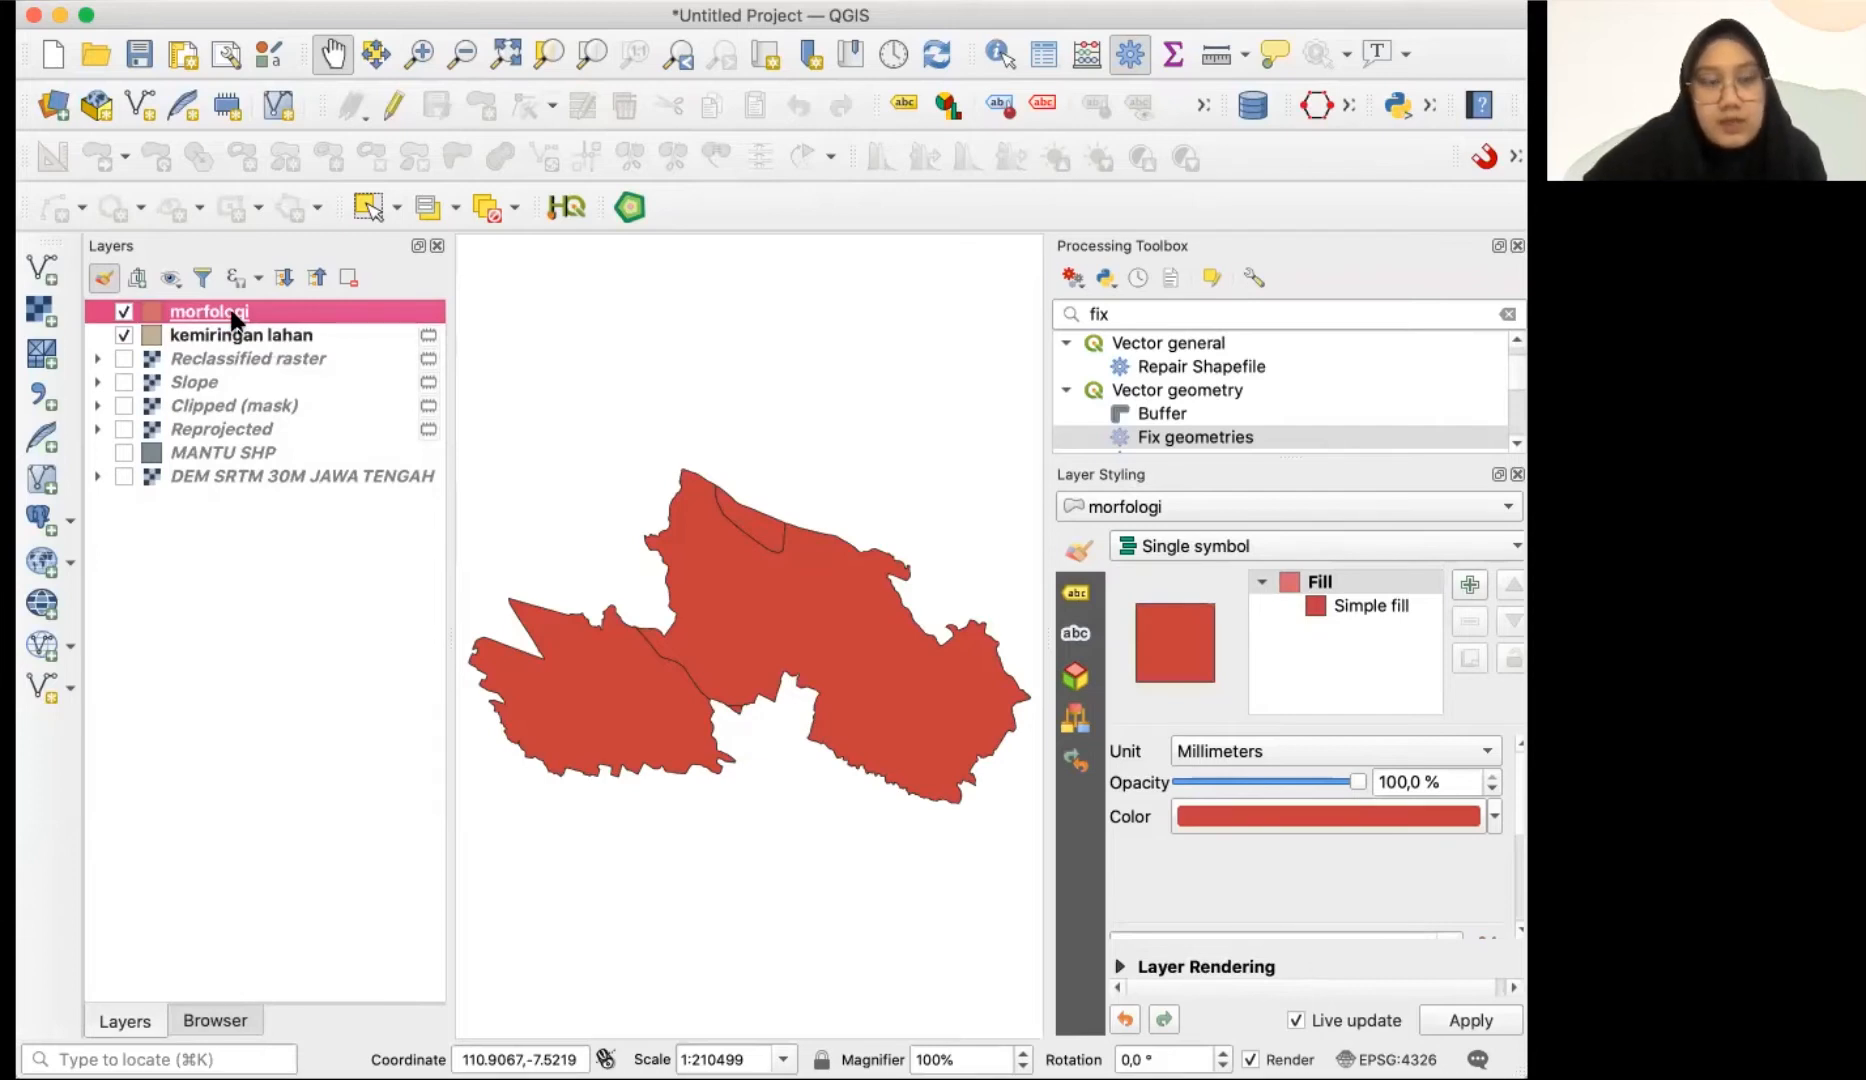
left_click(240, 334)
right_click(239, 331)
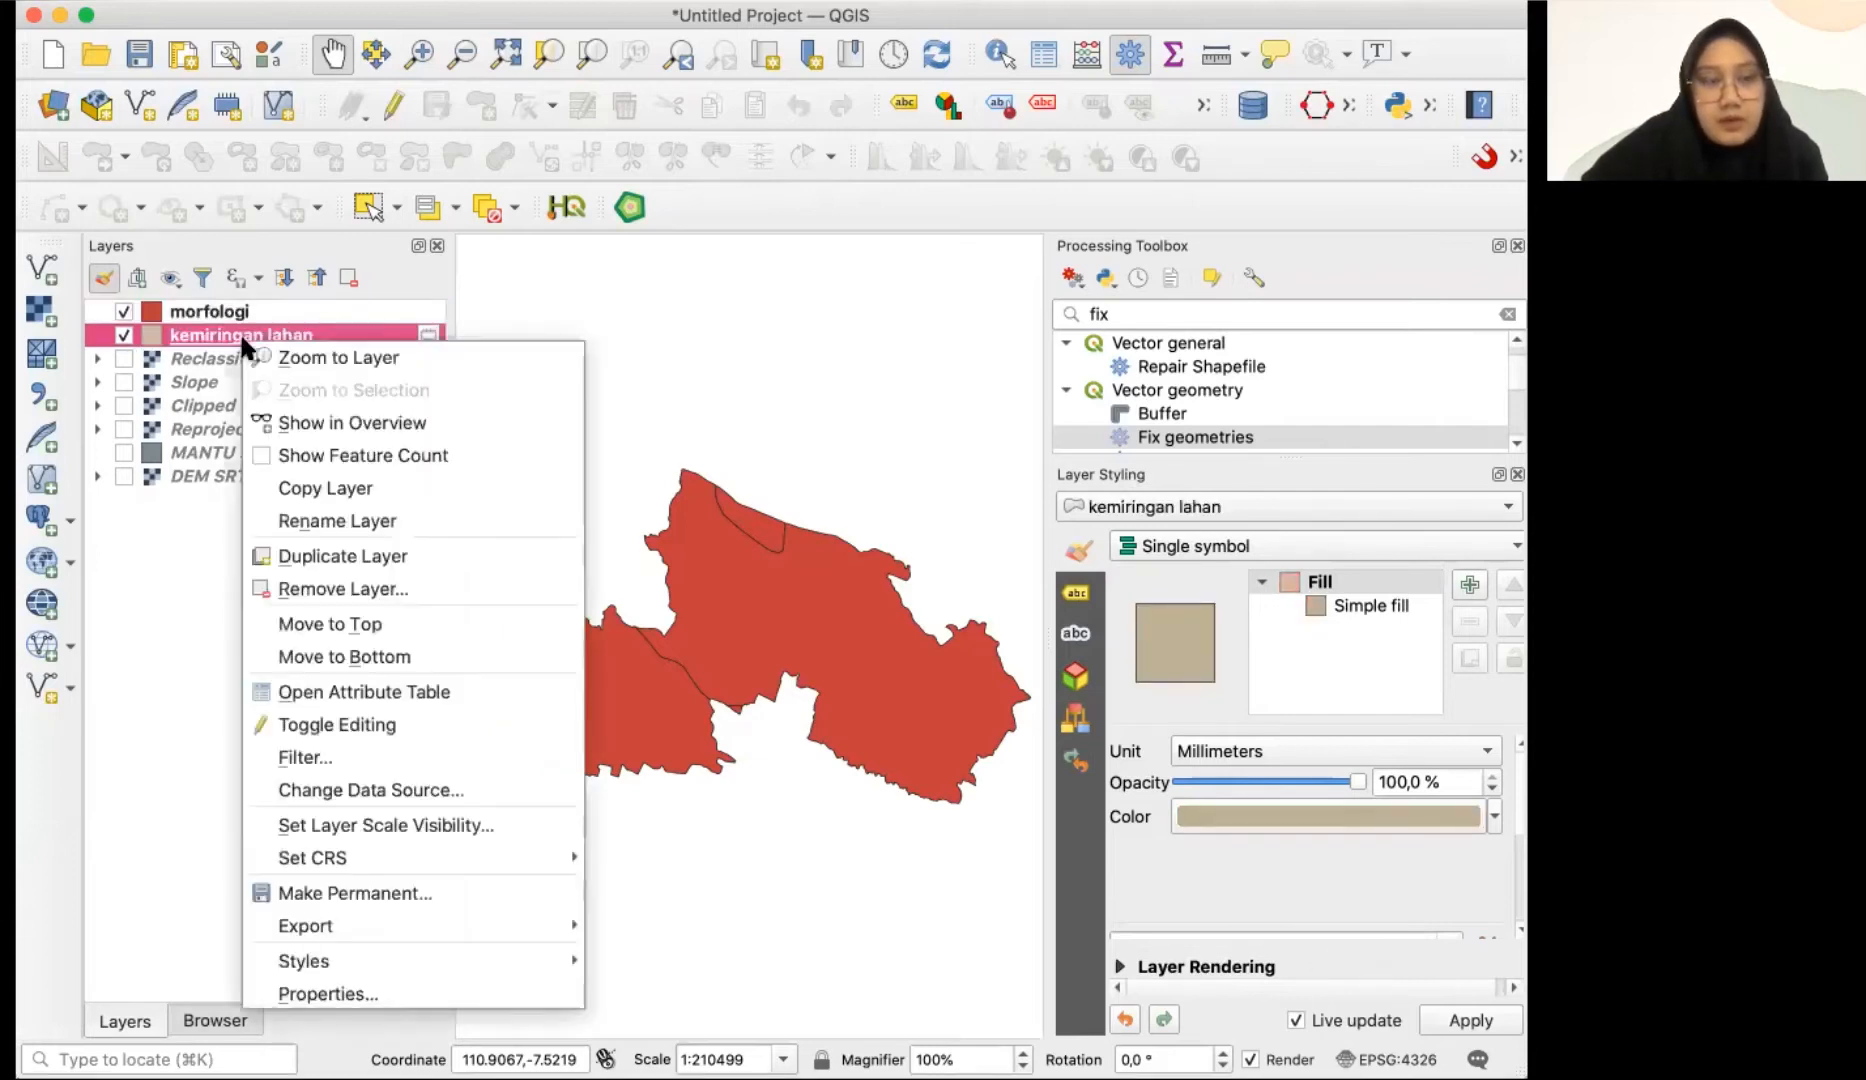
left_click(369, 988)
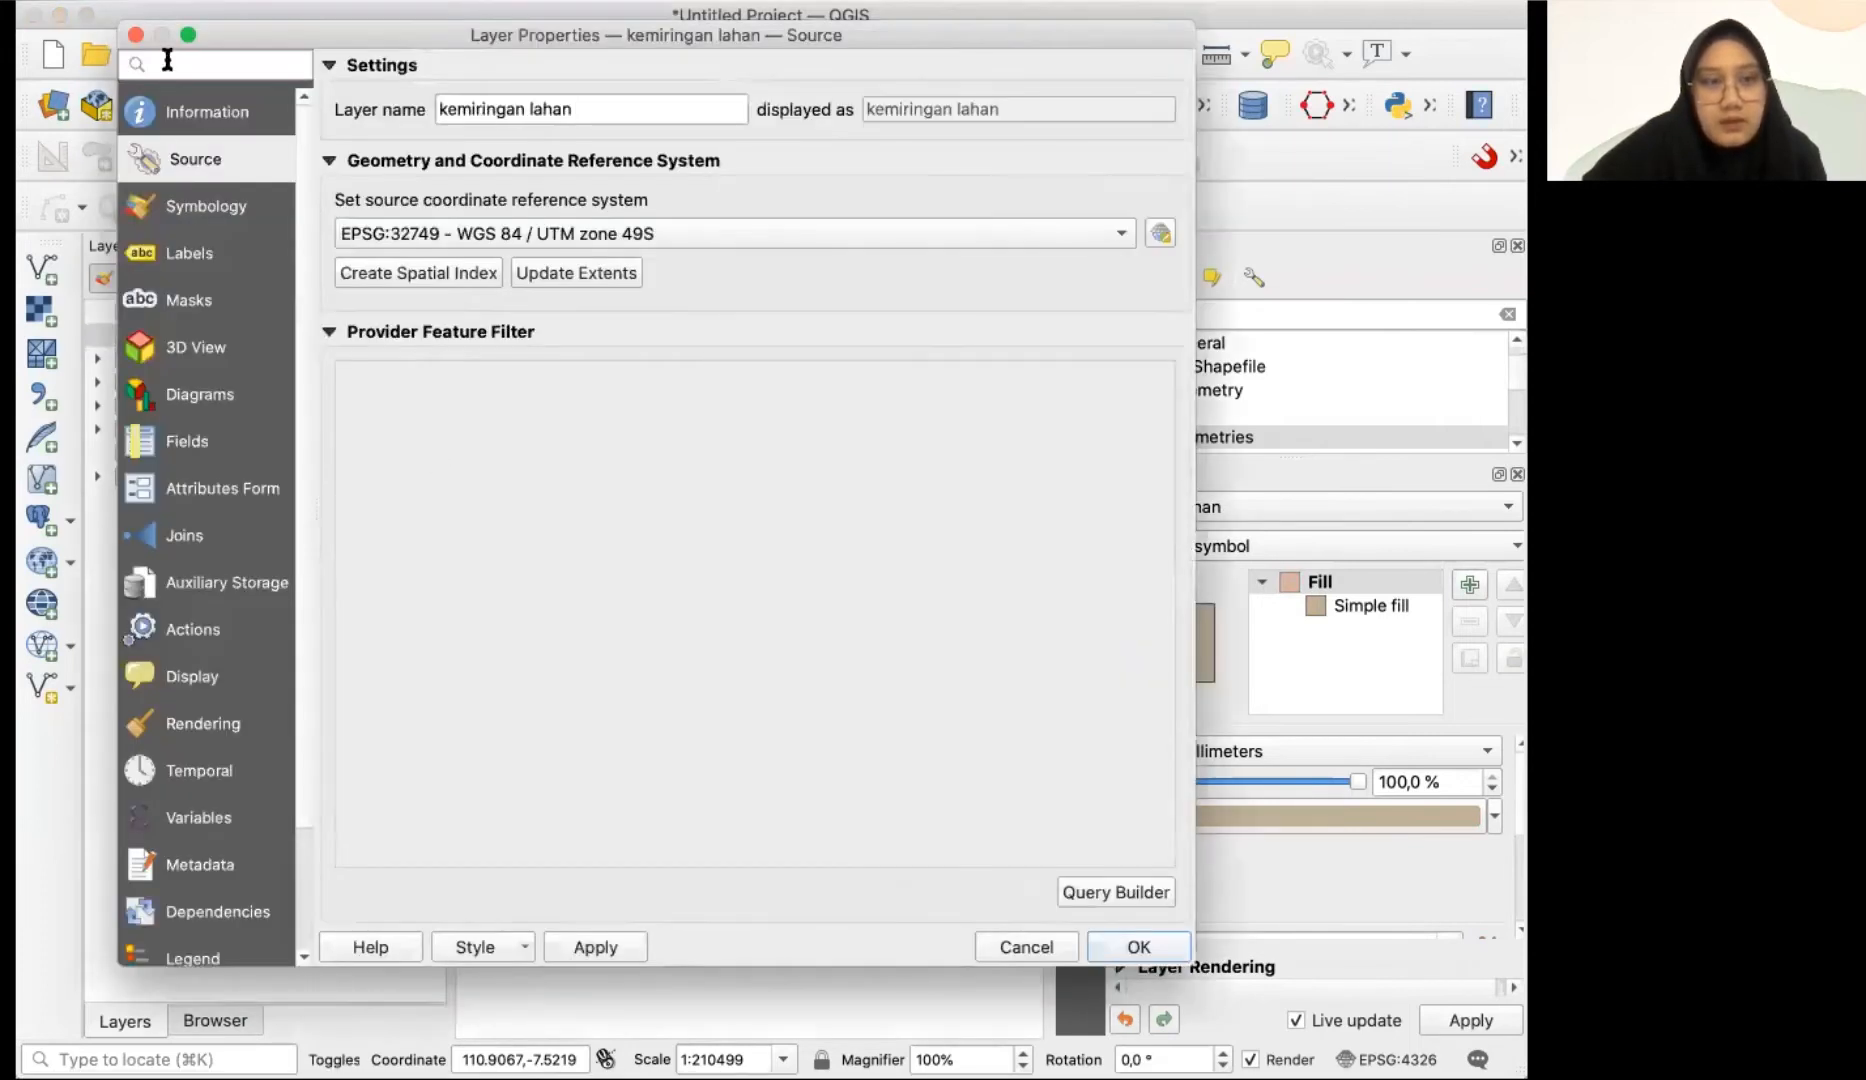
key("Escape")
left_click(237, 316)
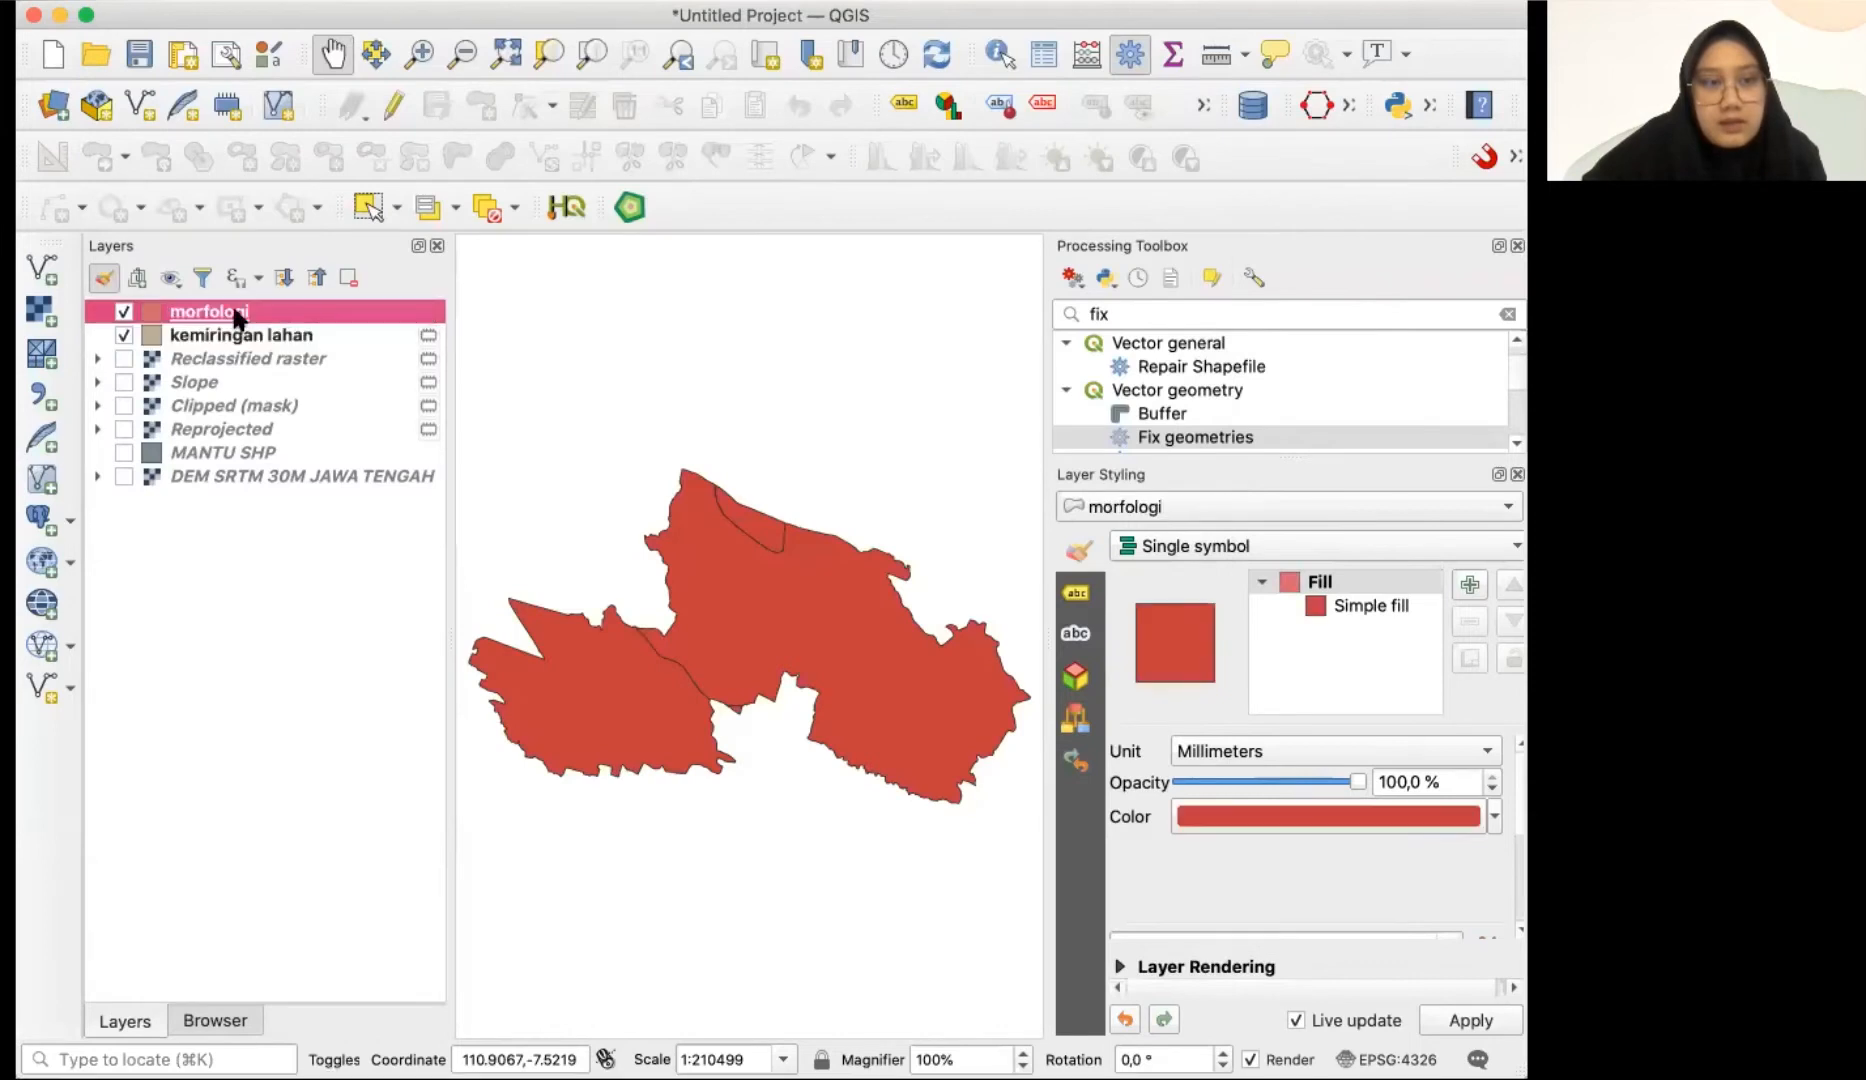
right_click(237, 316)
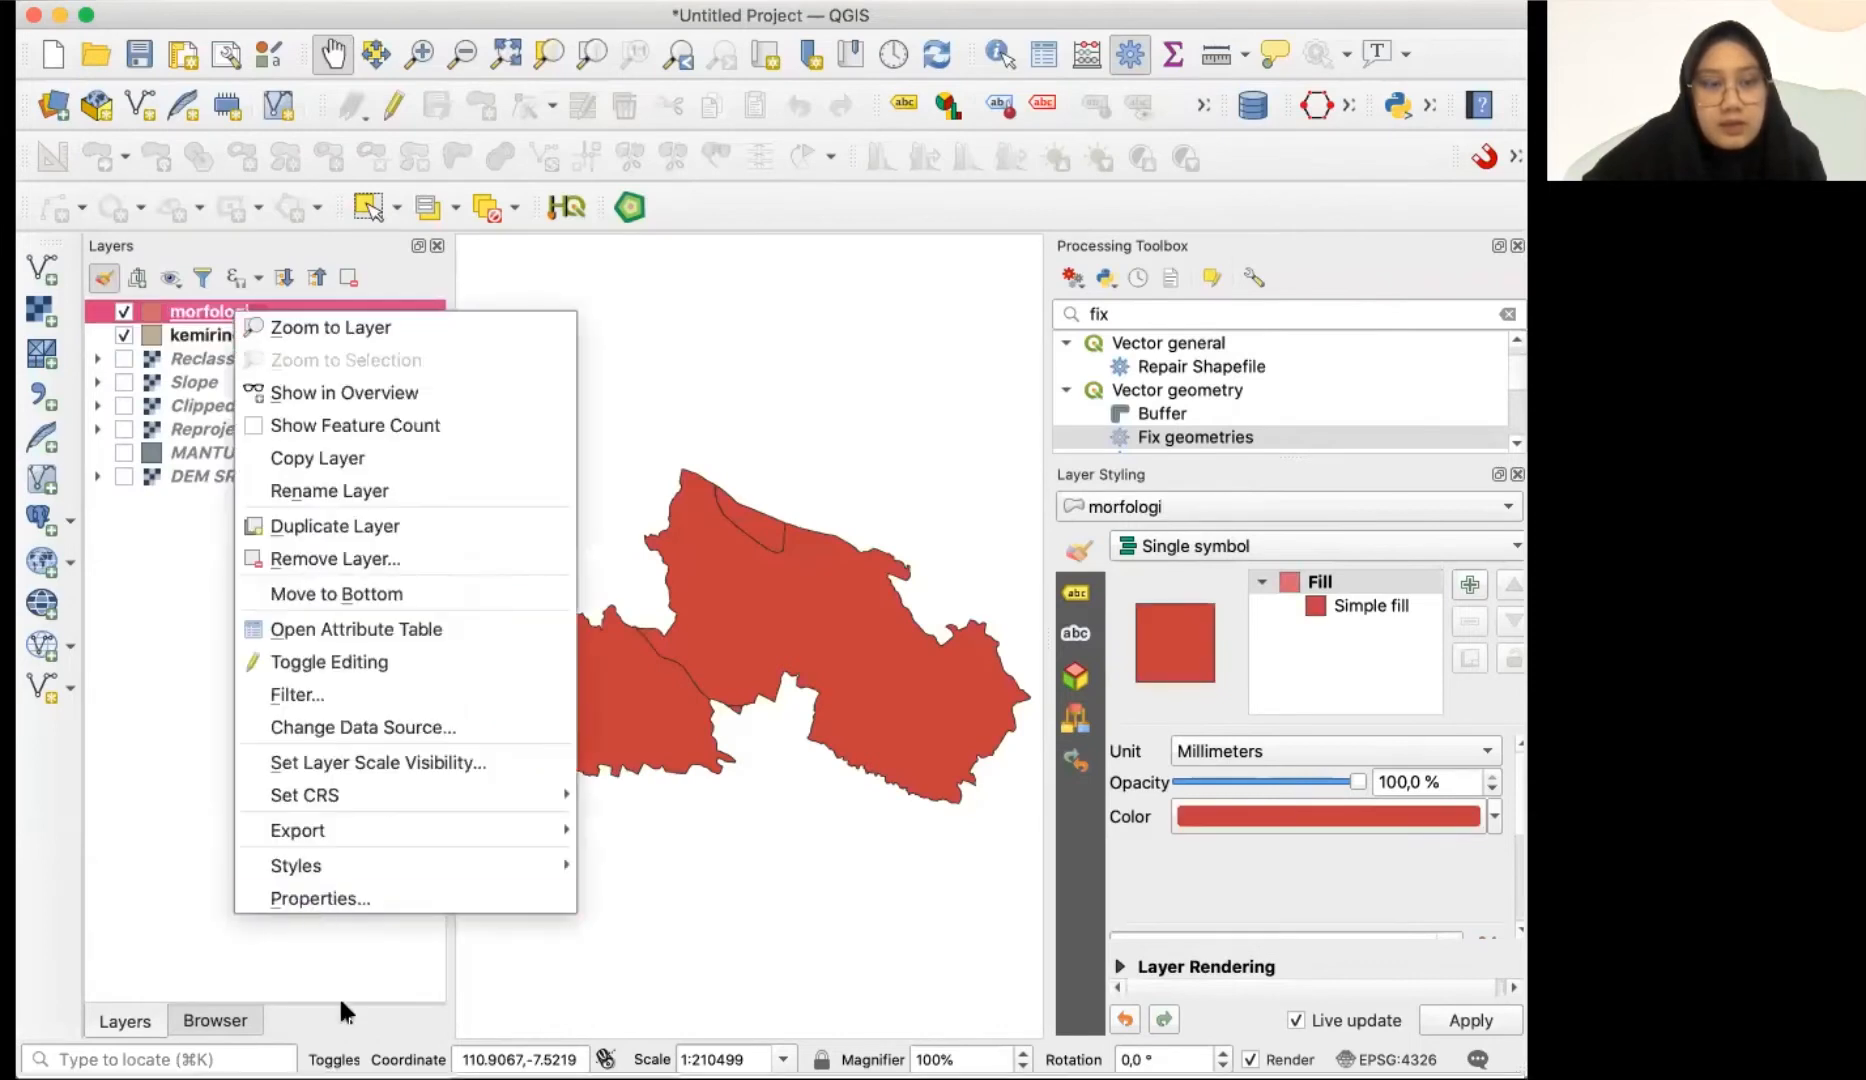
left_click(311, 897)
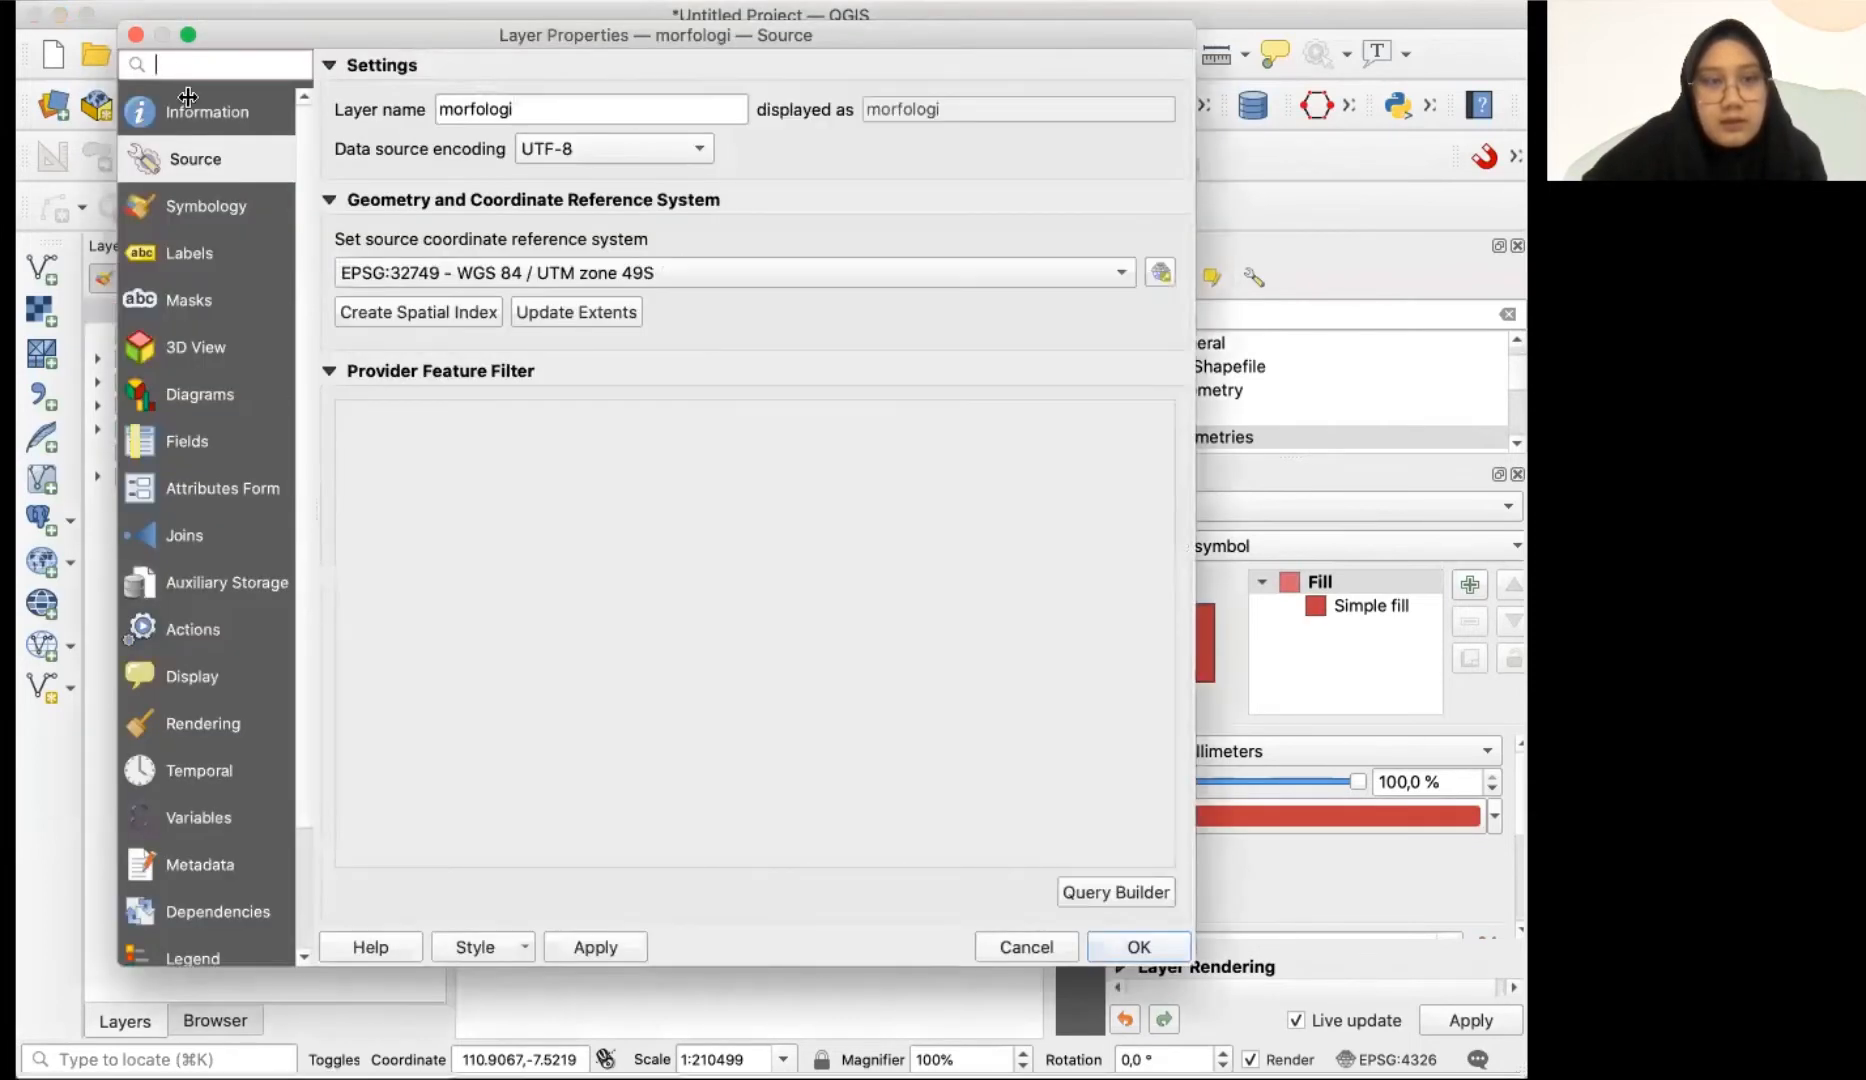
left_click(136, 35)
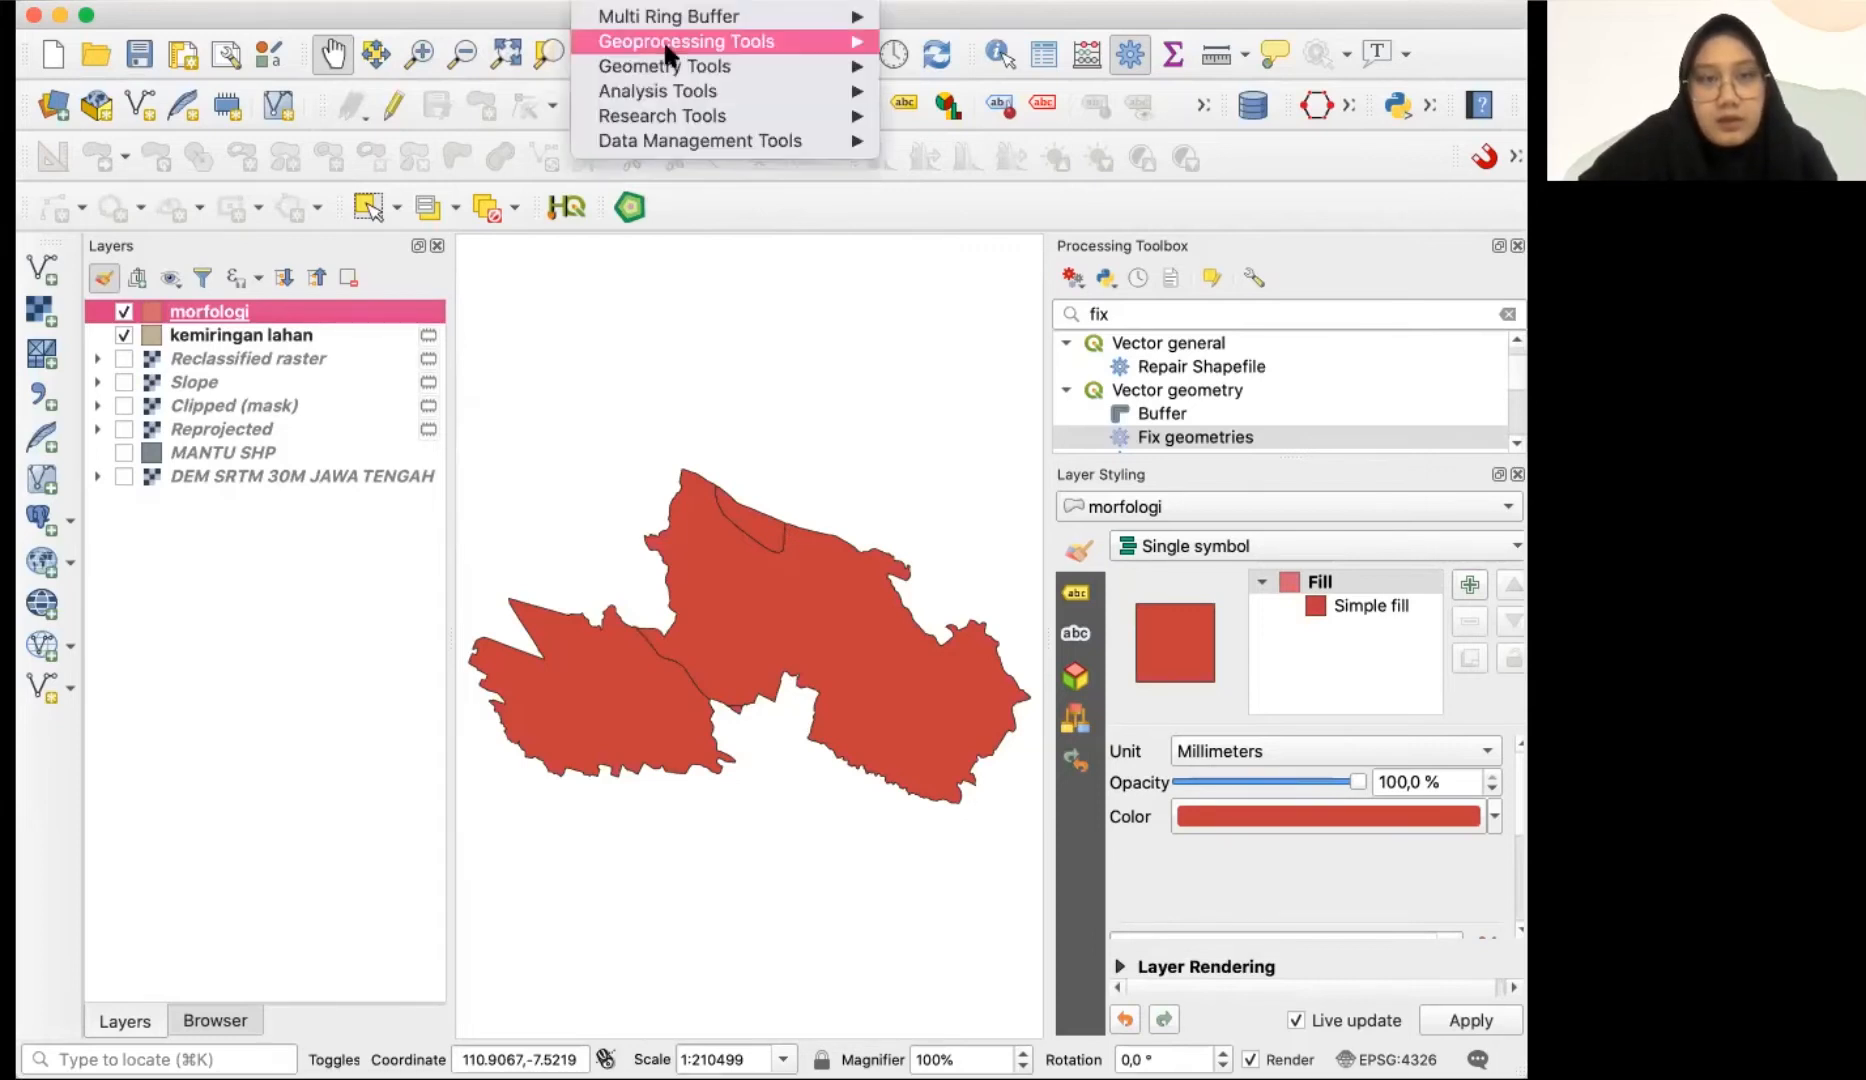
- Intersect the kemiringan lahan layer with morfologi as the overlay layer
mouse_move(663, 41)
left_click(955, 182)
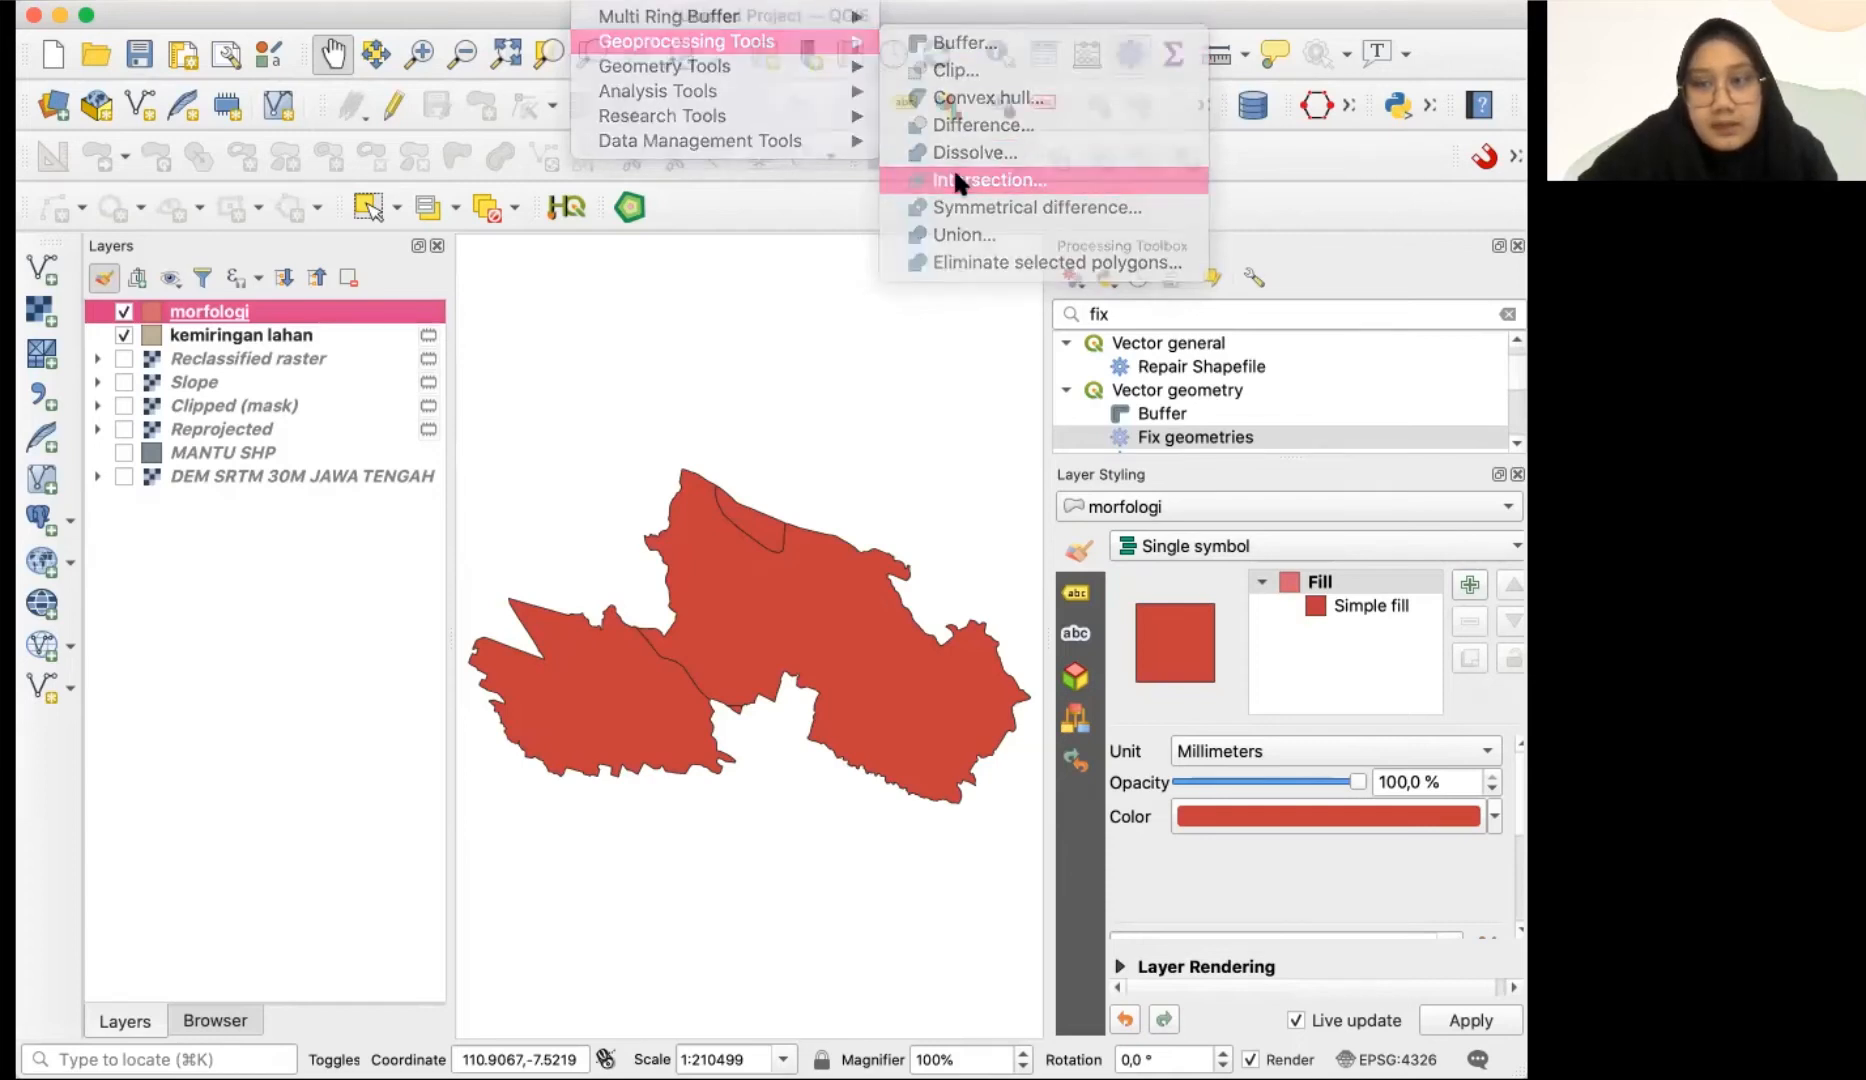
left_click(305, 176)
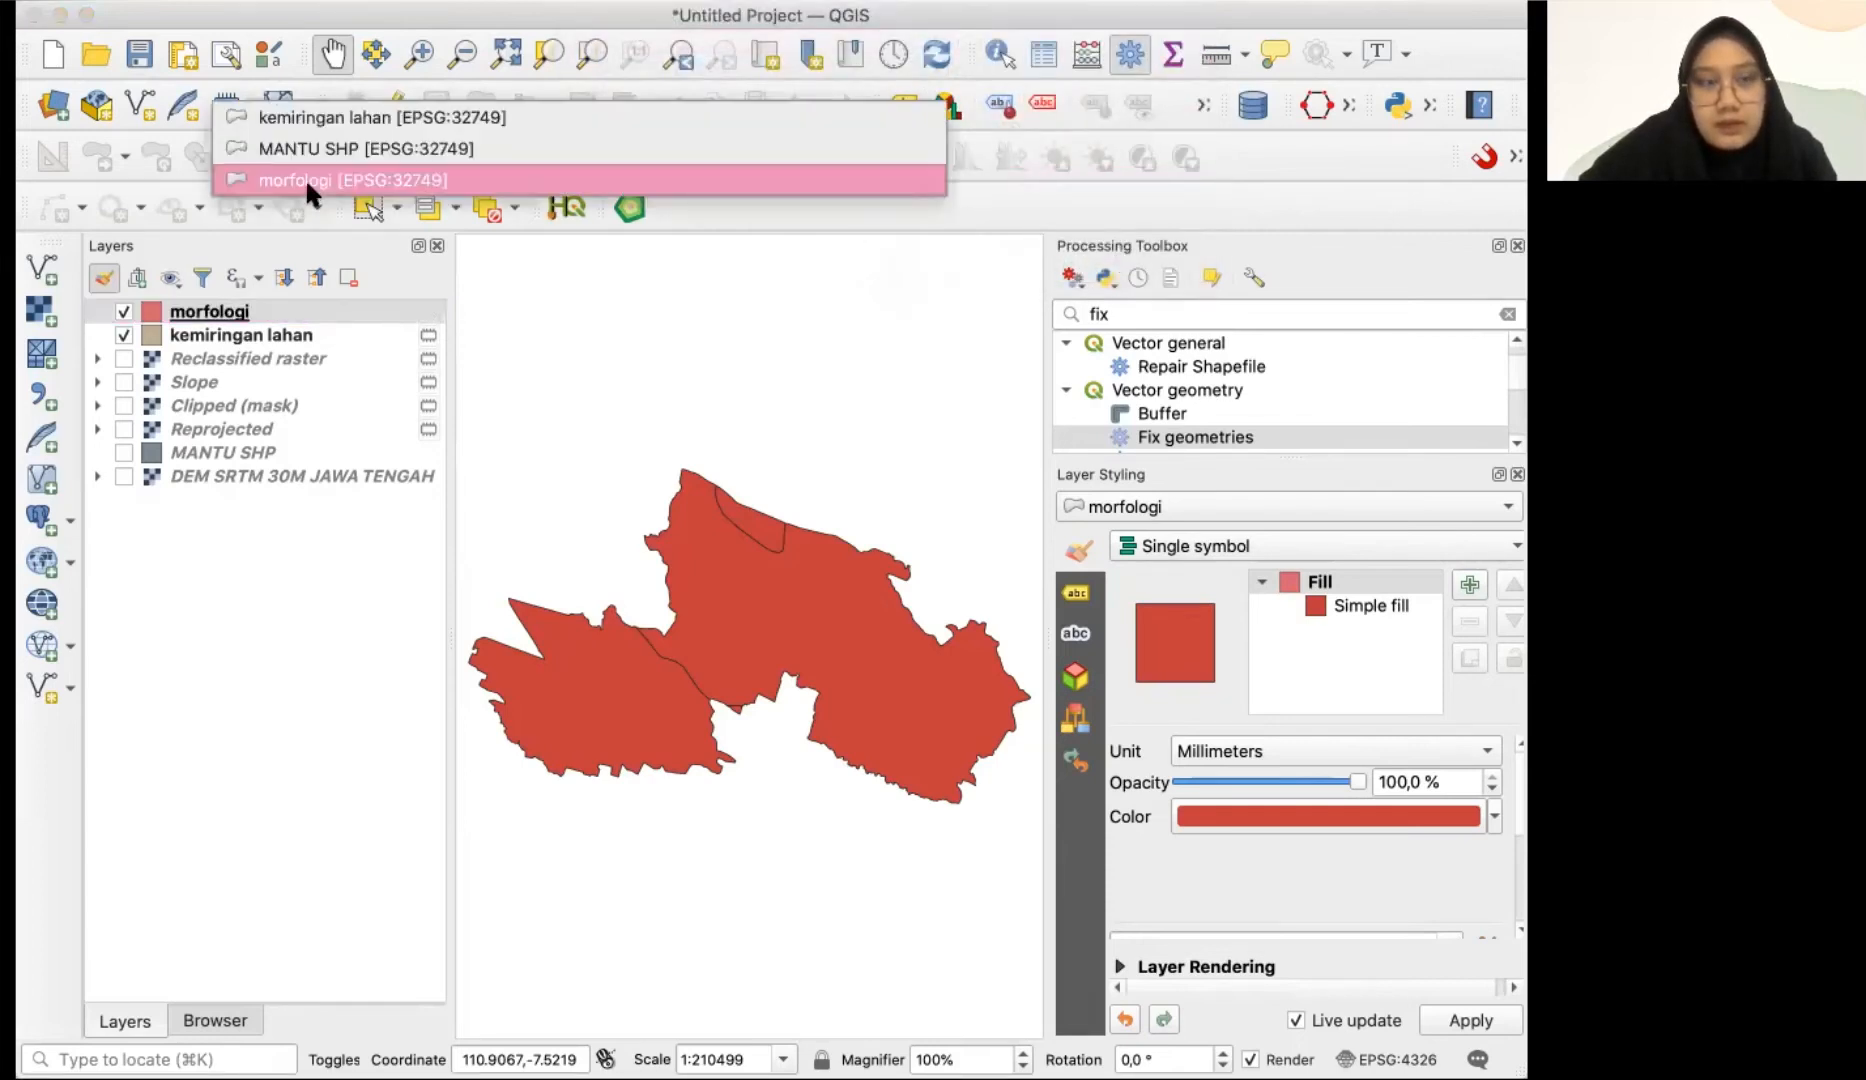
left_click(311, 117)
left_click(332, 276)
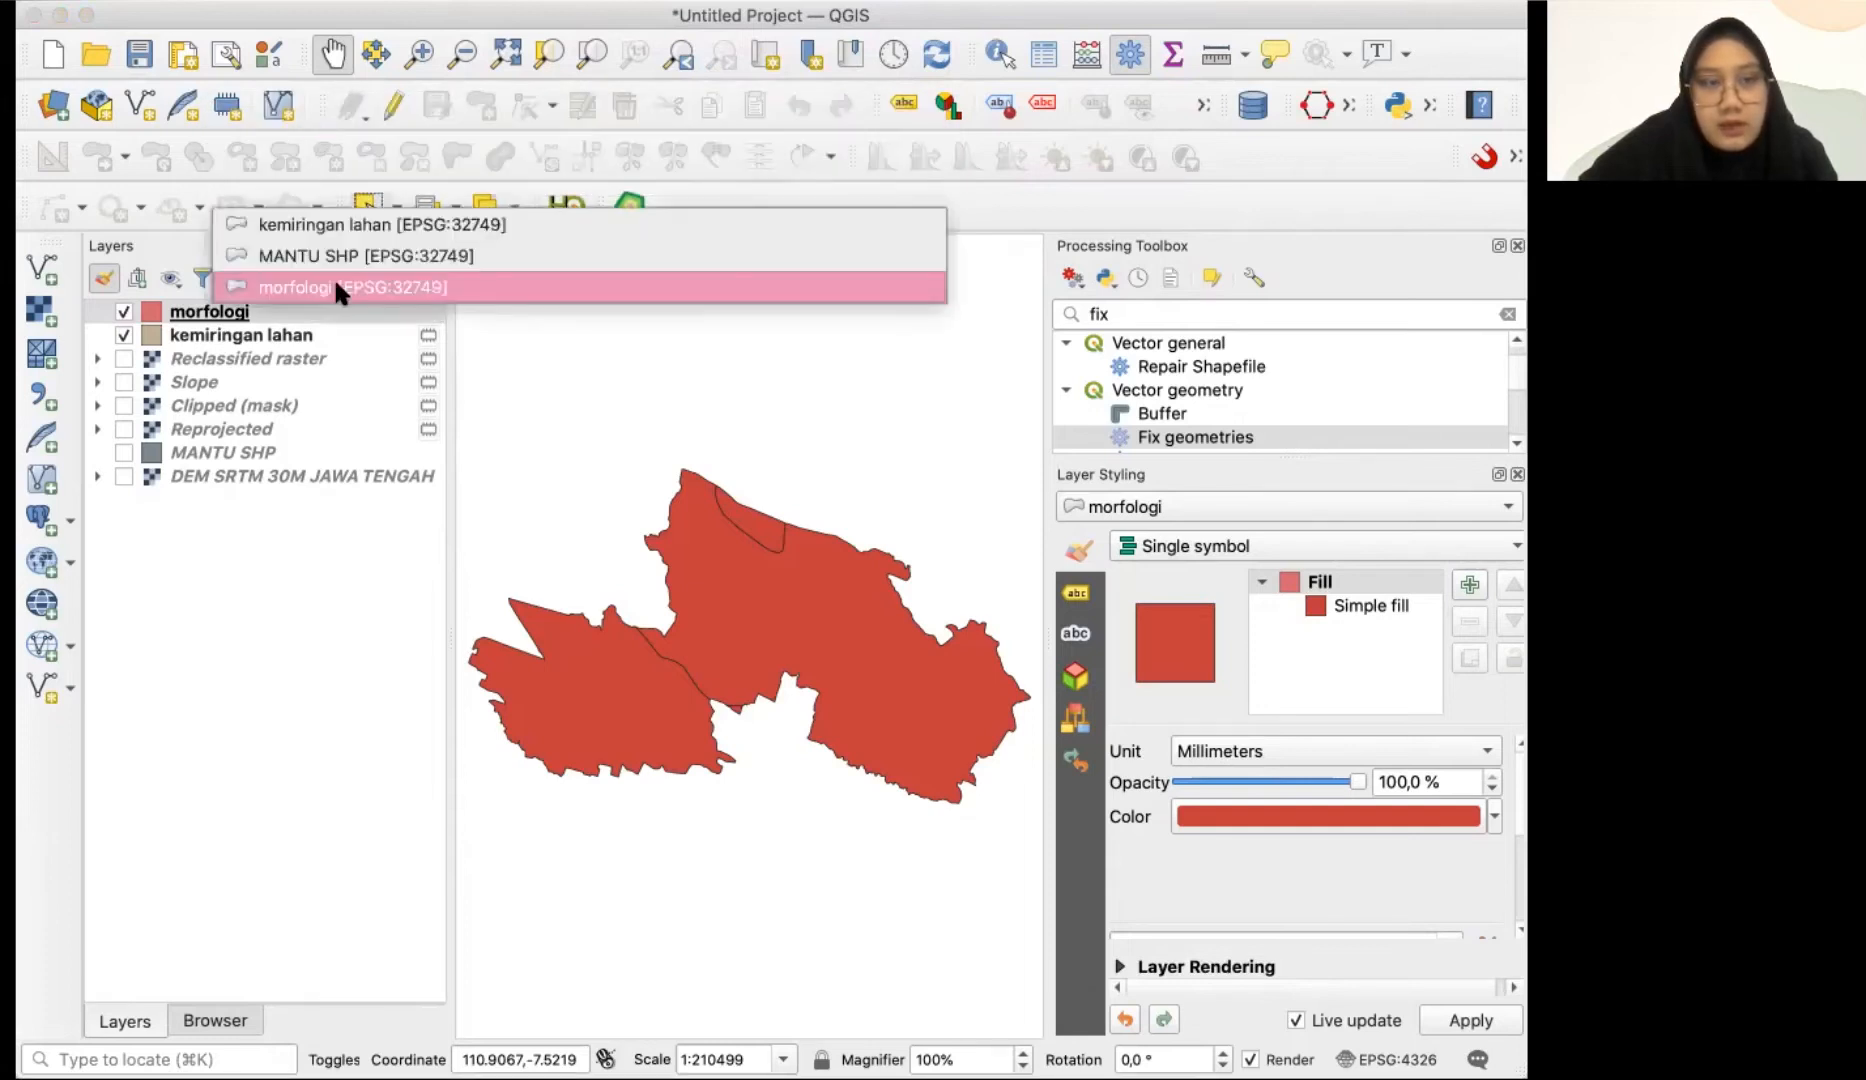
left_click(324, 287)
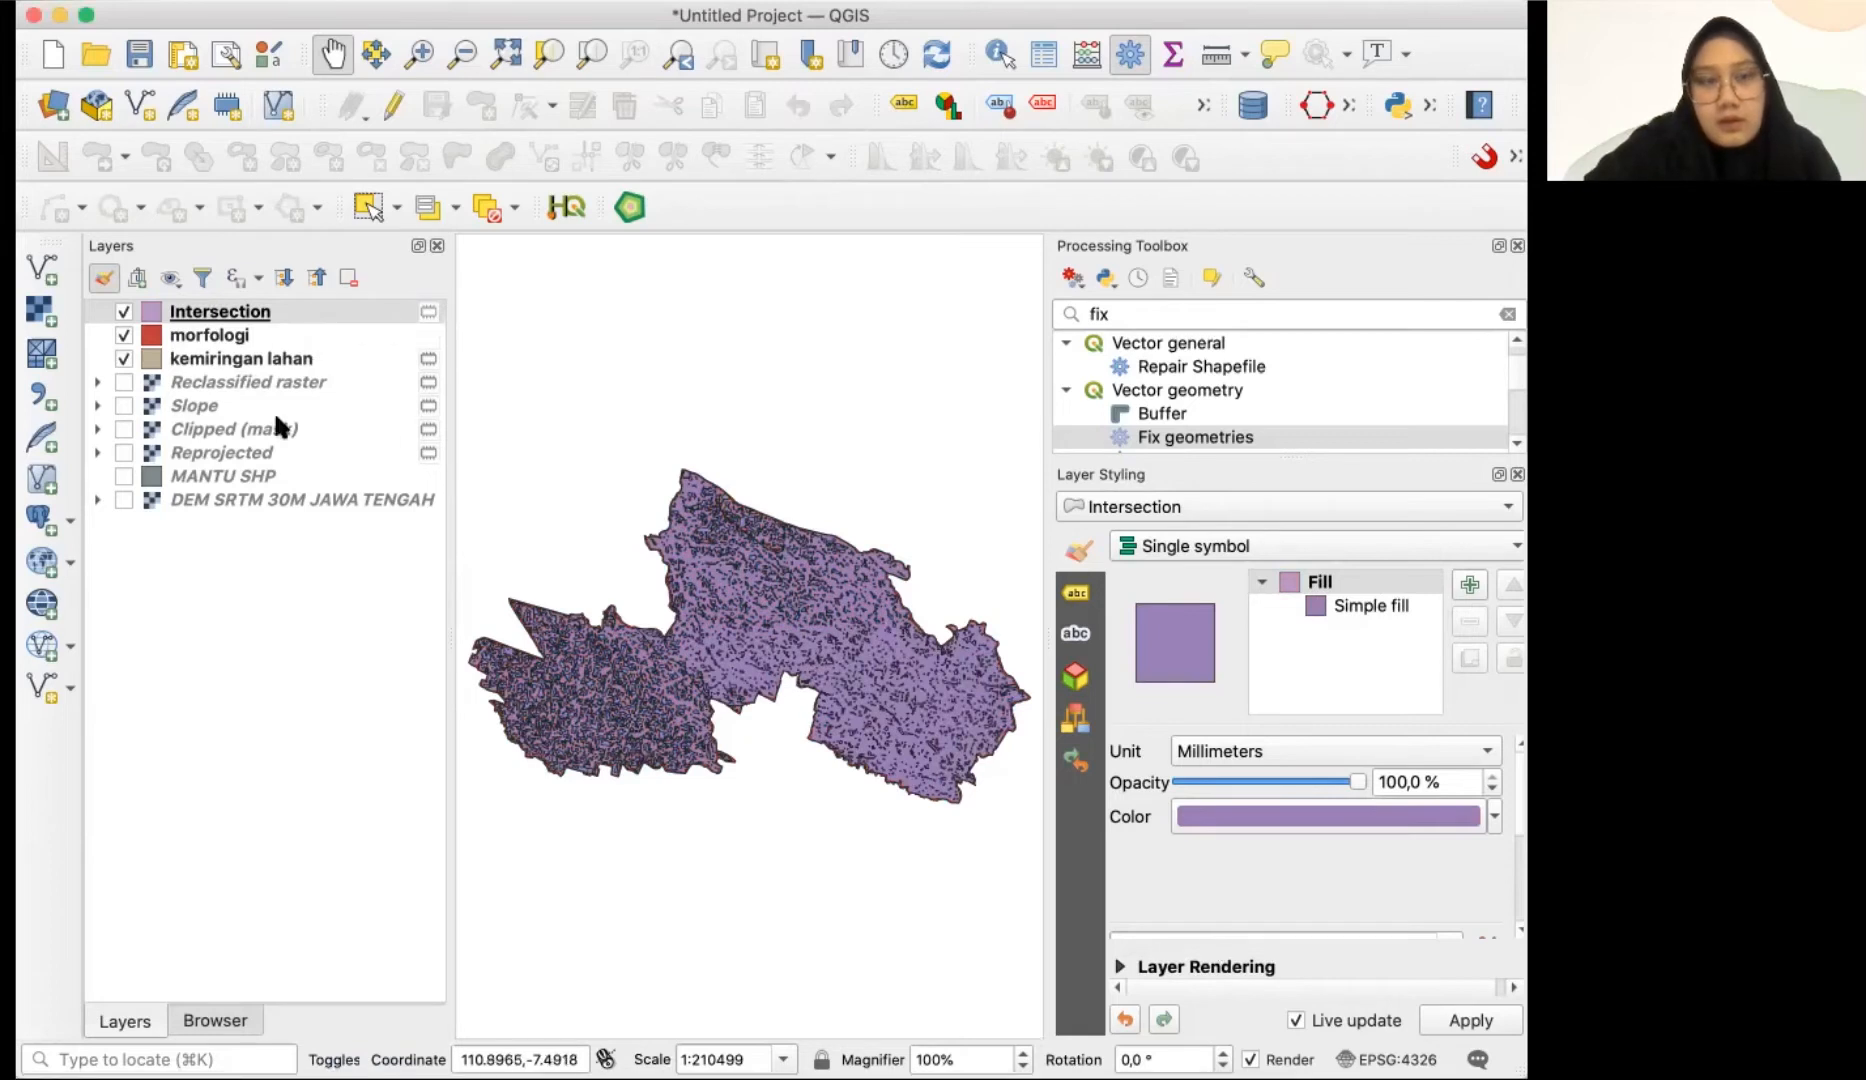
- Rename the Intersection layer as skl morfologi and hide the morfologi and kemiringan lahan layers
left_click(232, 314)
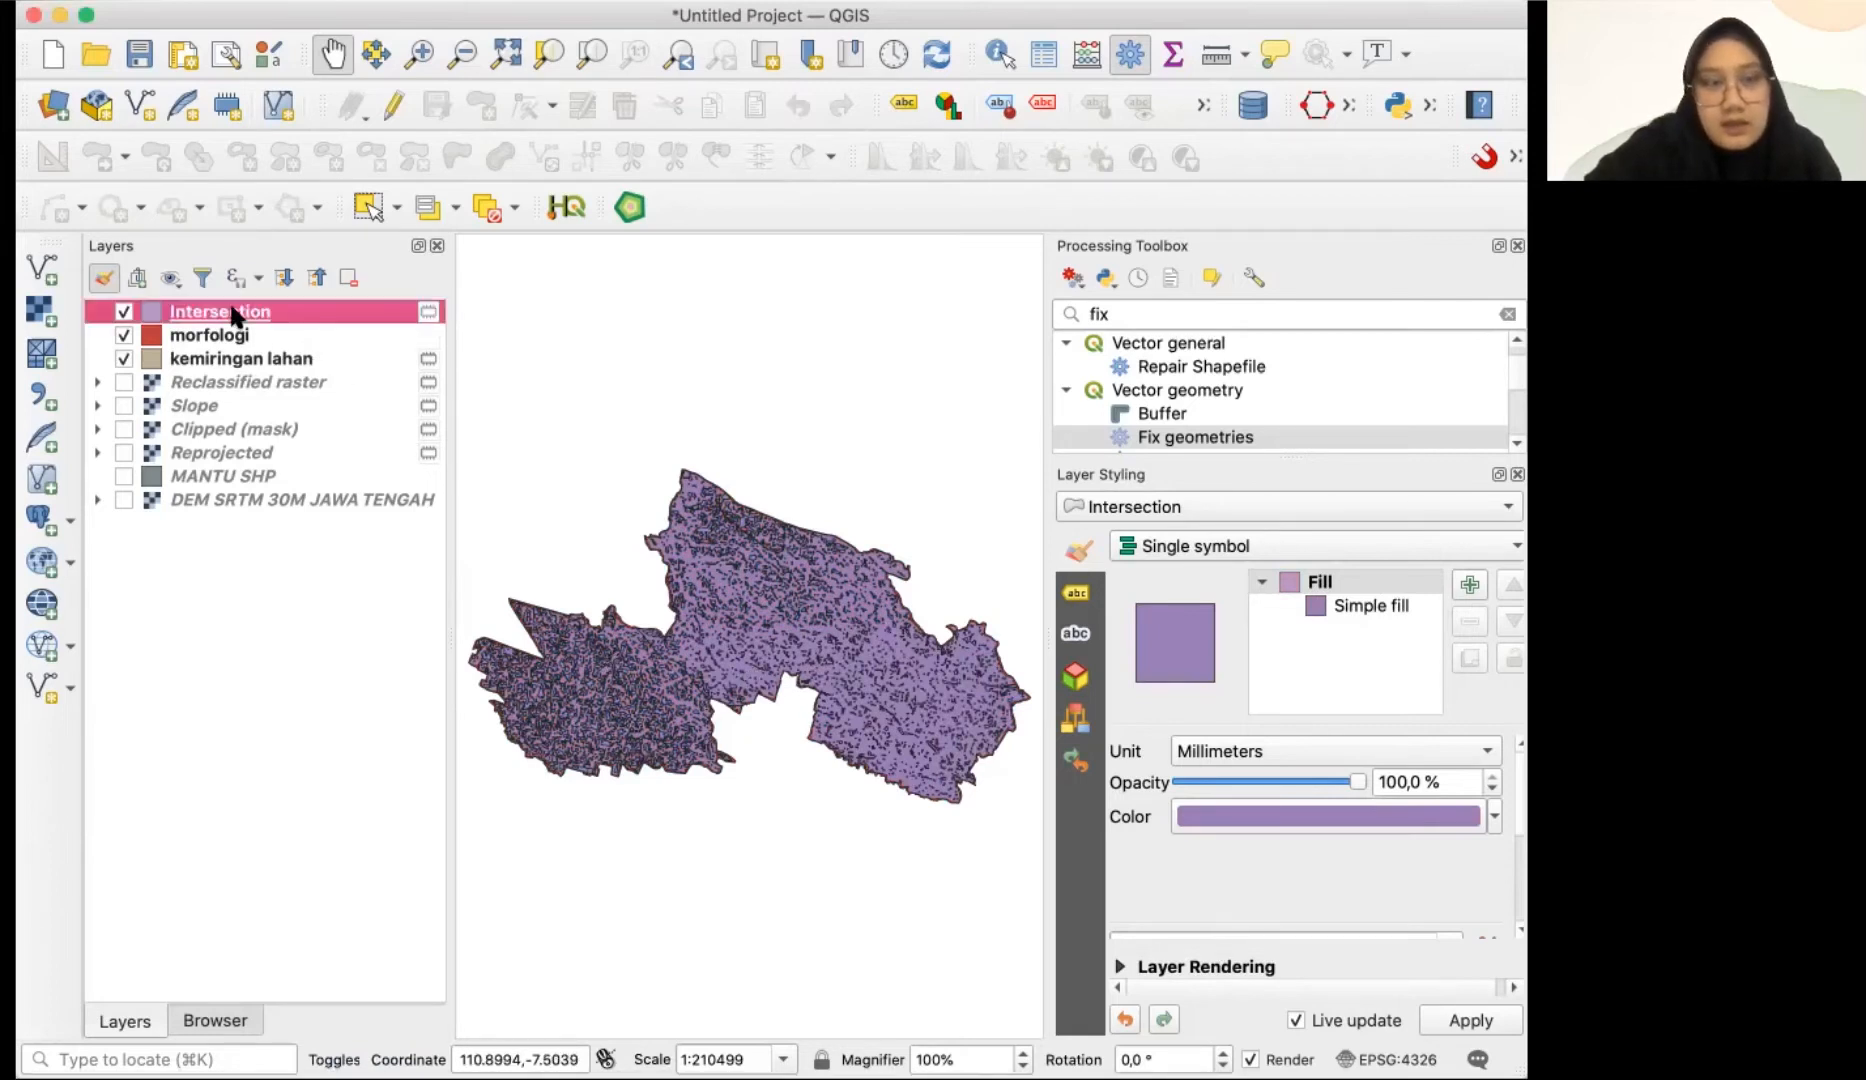
right_click(232, 314)
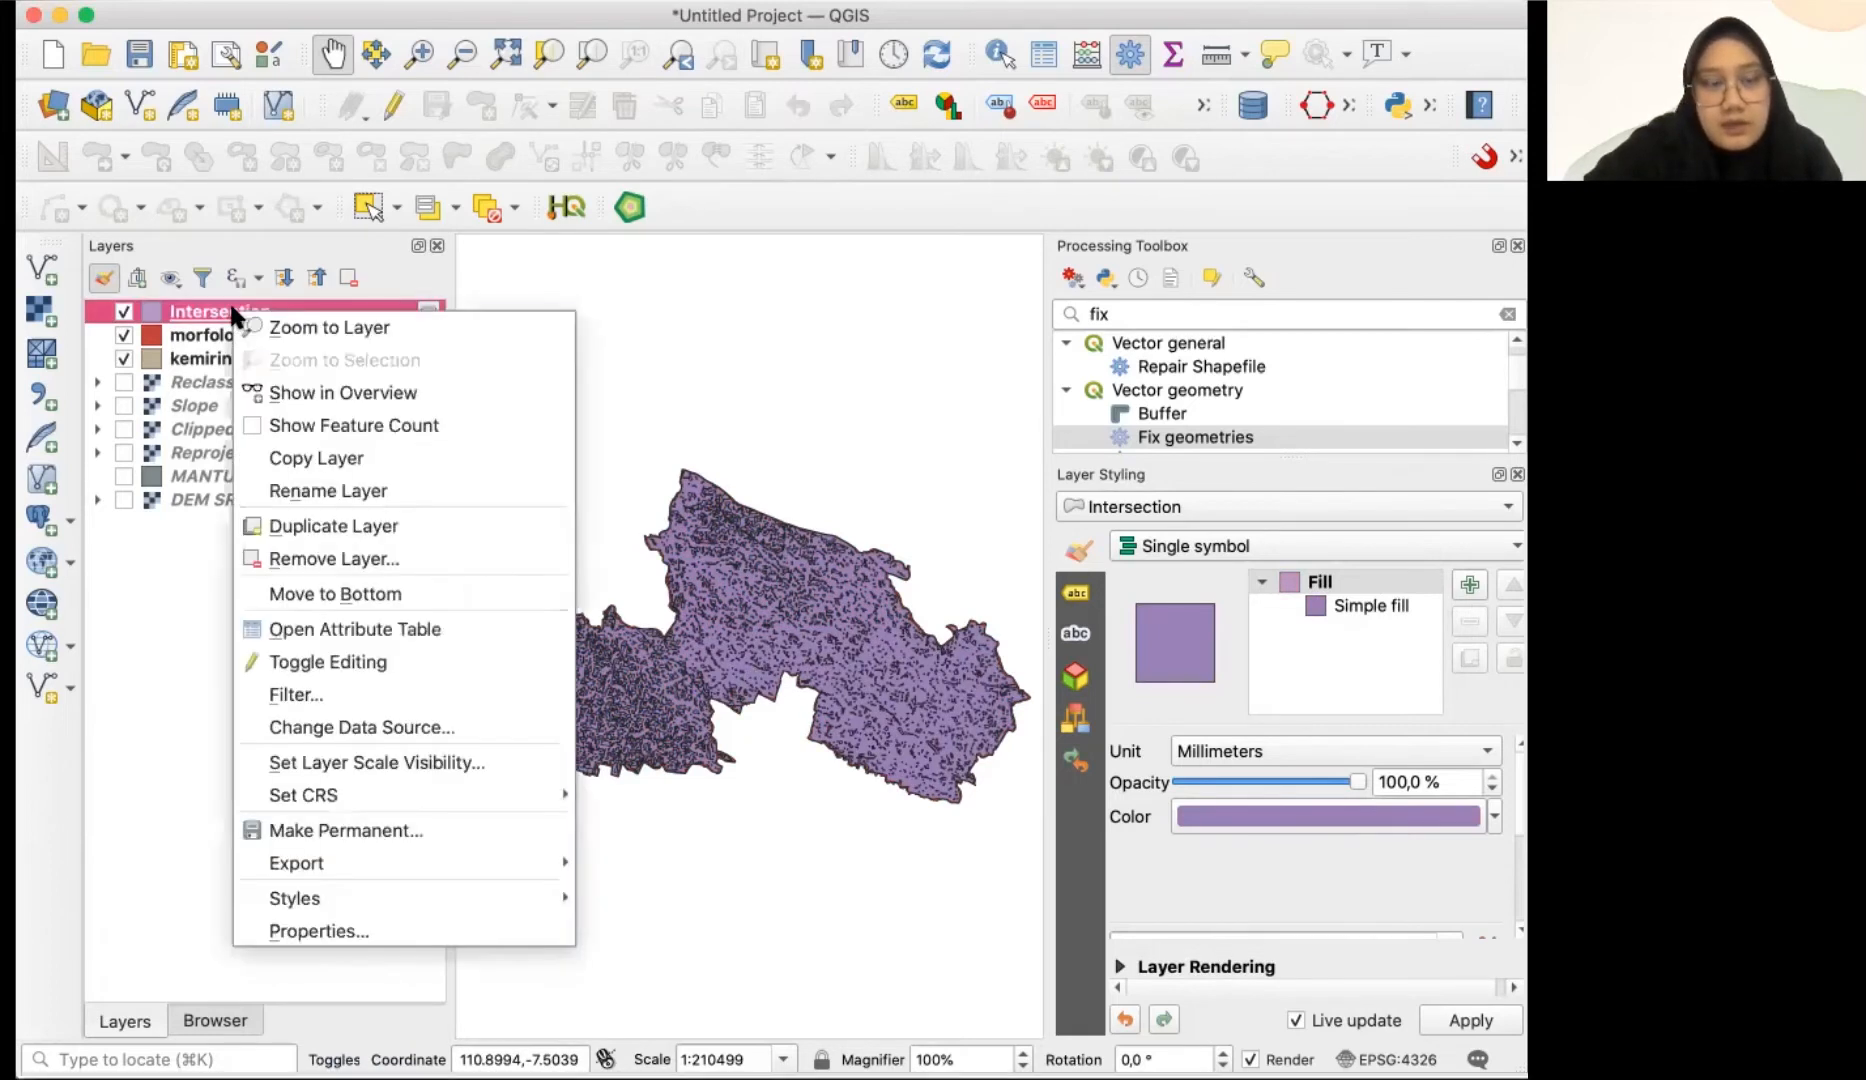
left_click(275, 492)
type("skl morfologi")
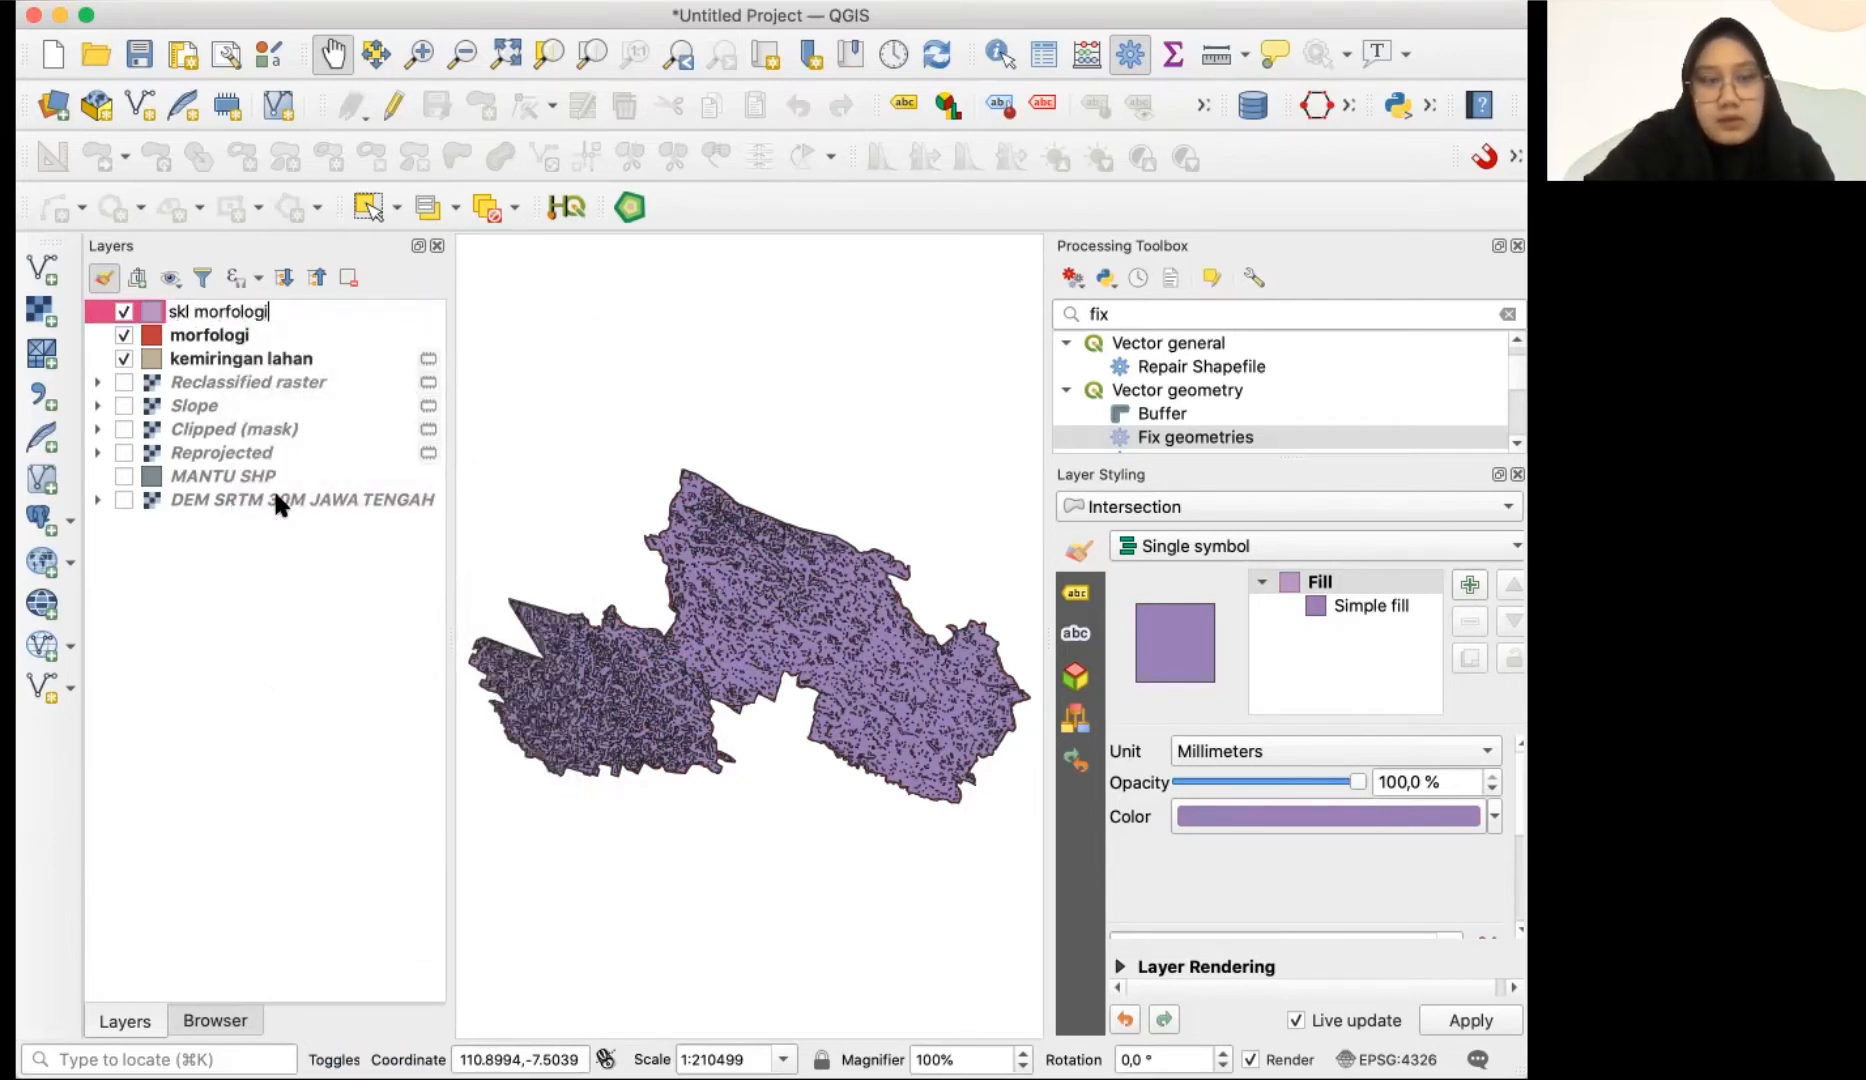
key("Return")
left_click(123, 358)
left_click(123, 335)
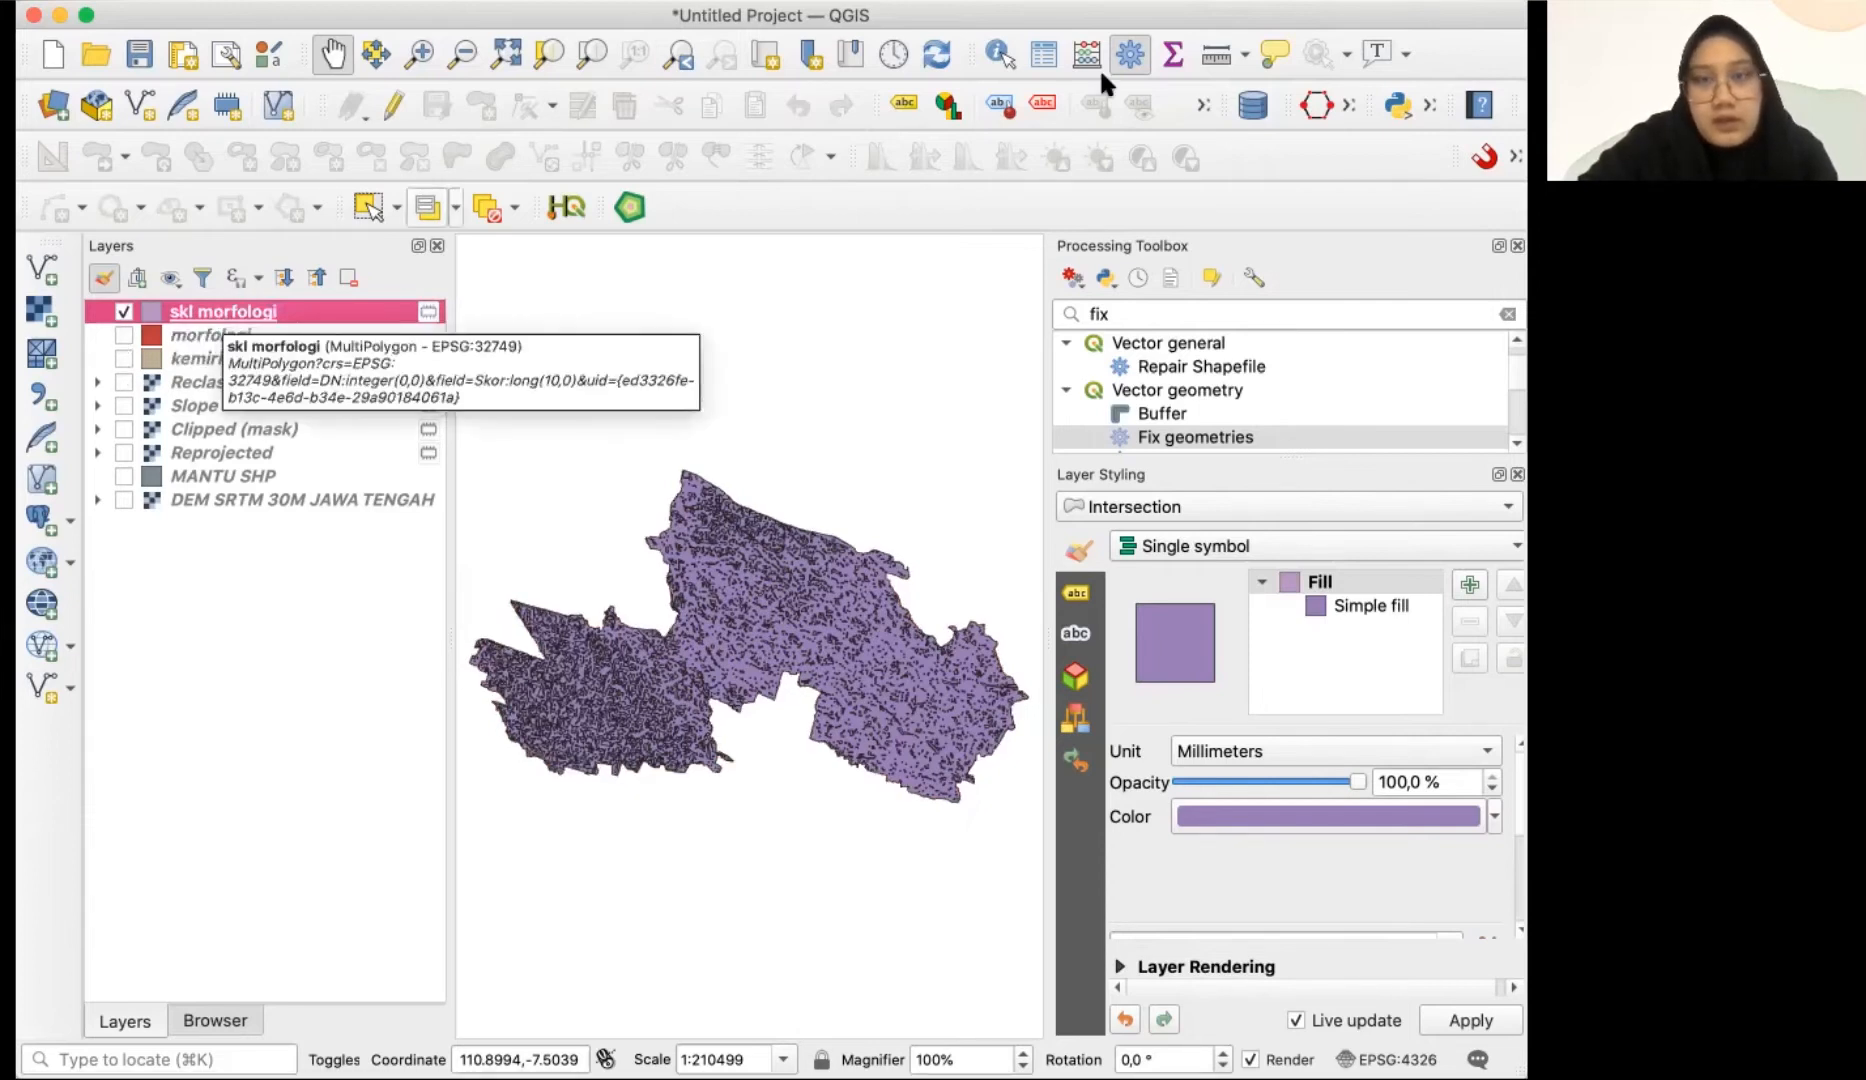
- Enable editing on the skl morfologi attribute table and set up a new calculated field named Skor Total
left_click(1042, 50)
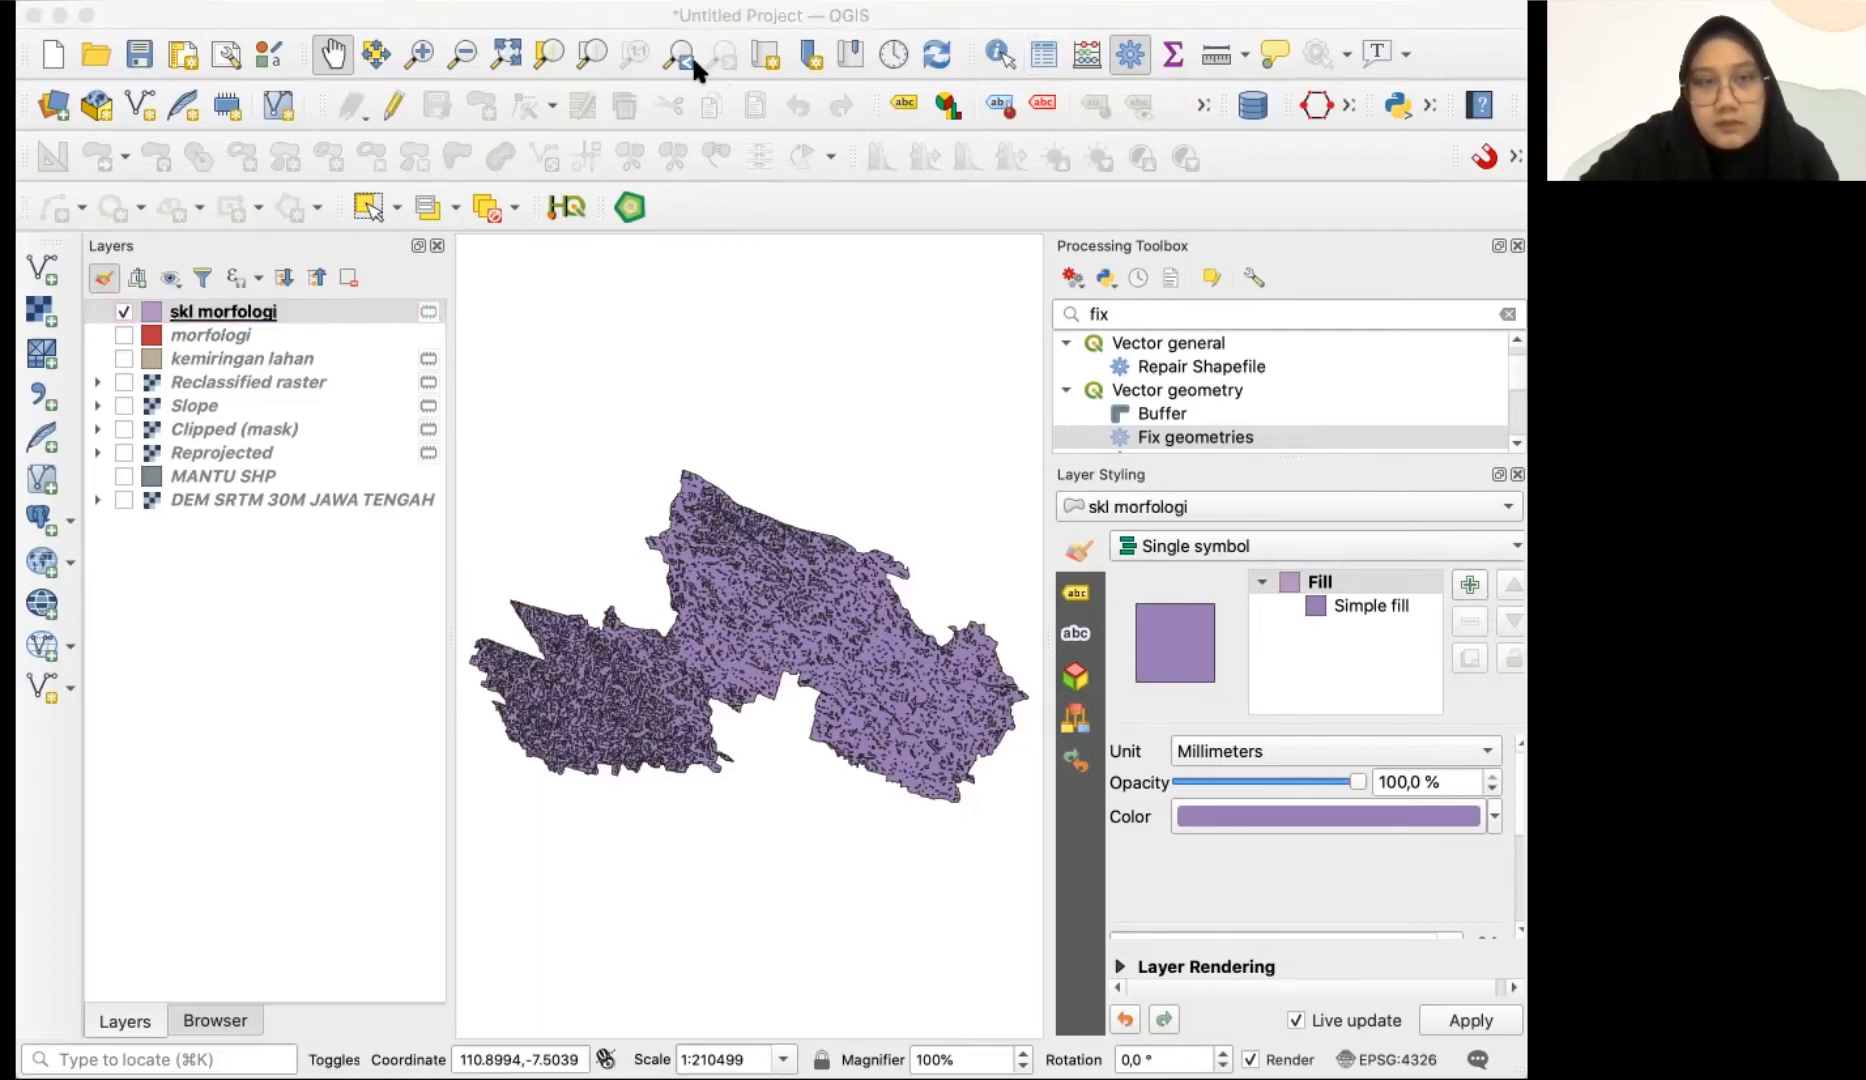
left_click(191, 54)
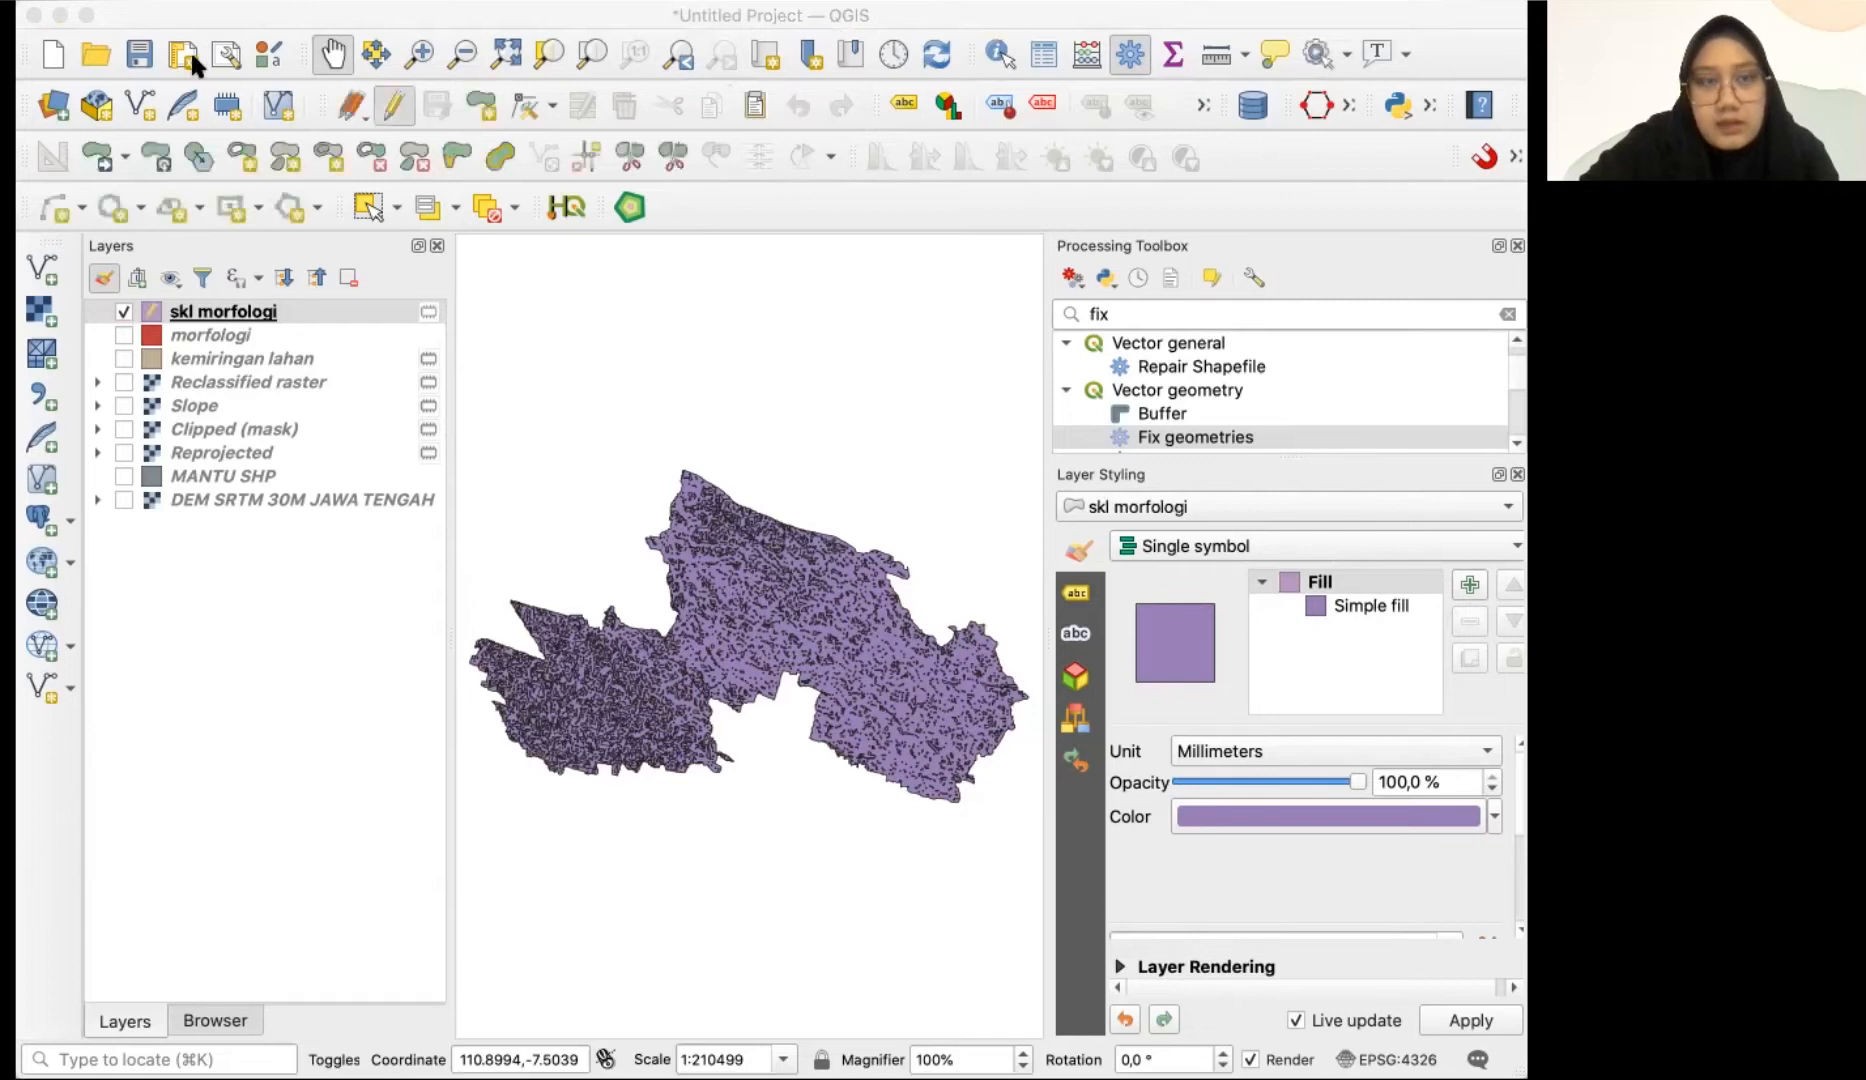
left_click(880, 45)
left_click(408, 331)
left_click_drag(380, 172, 660, 152)
type("Skor Total")
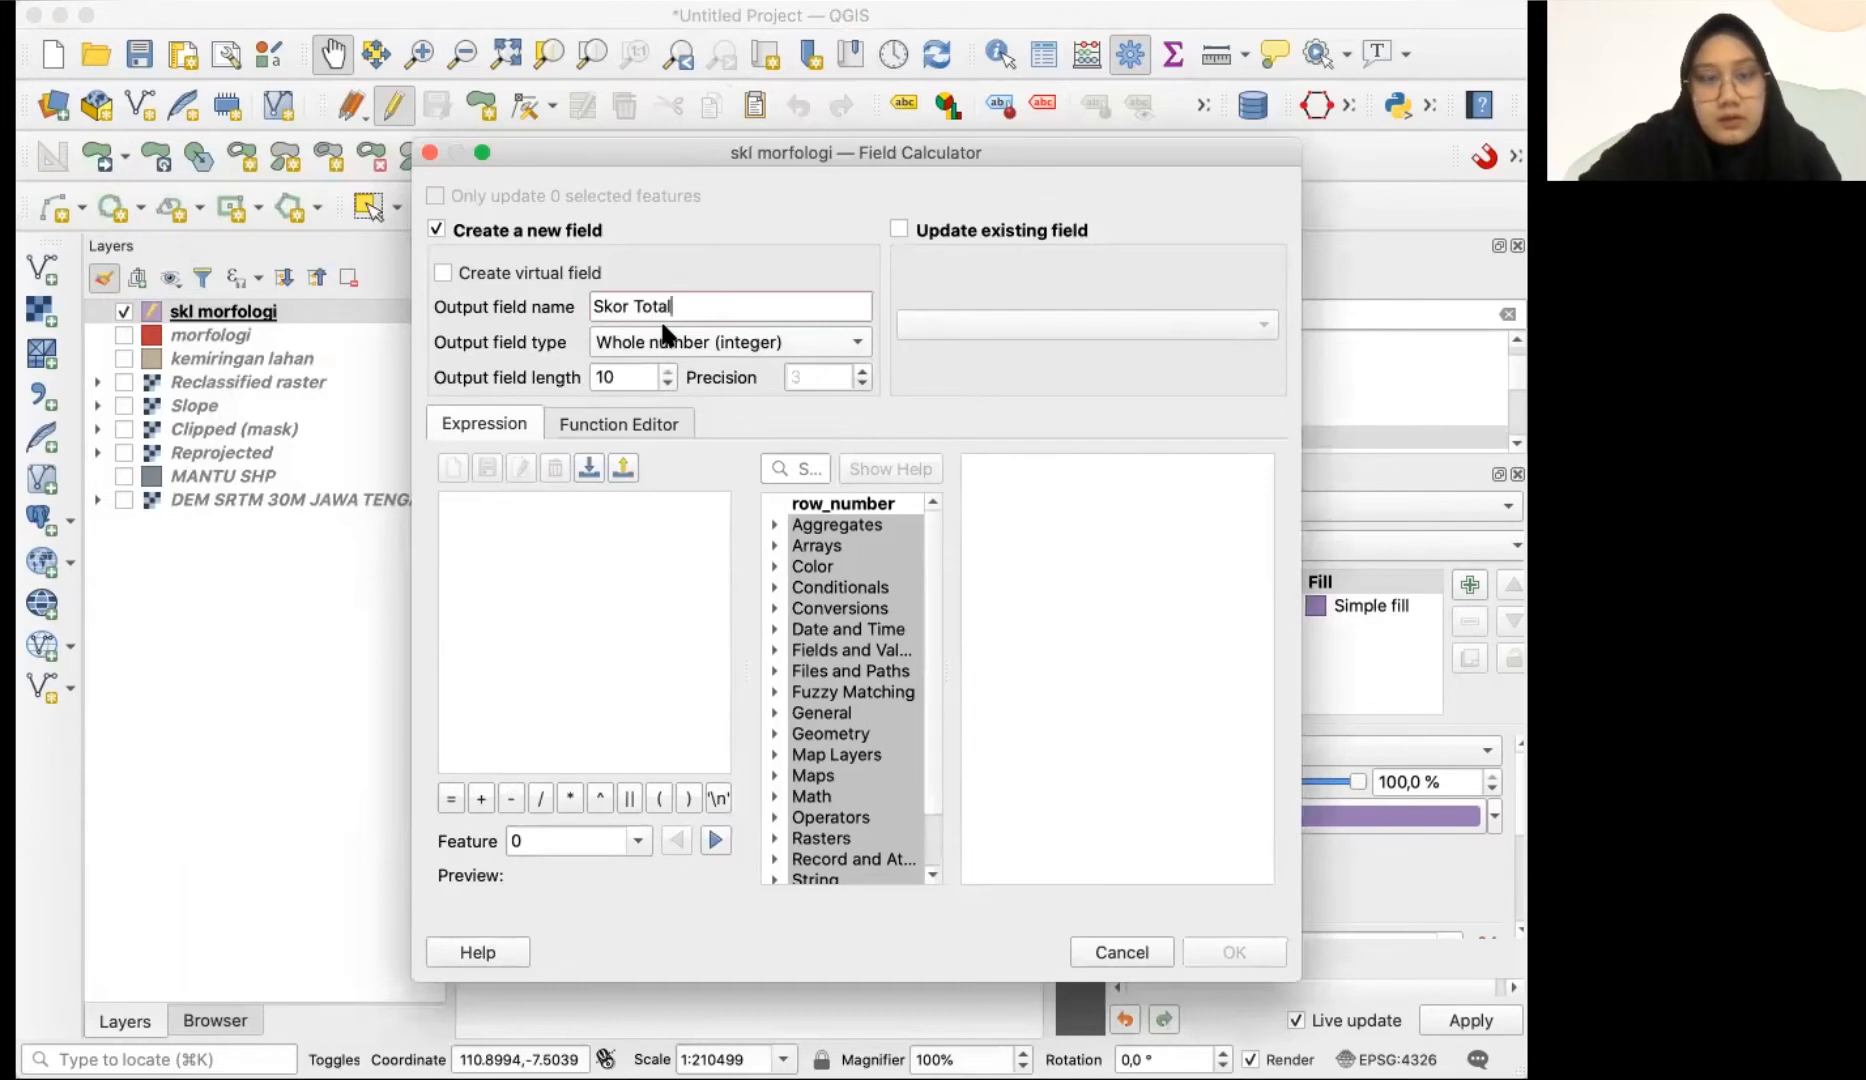
- Enter the expression ( "DN" + "Skor" )/2 for the Skor Total field
left_click(680, 500)
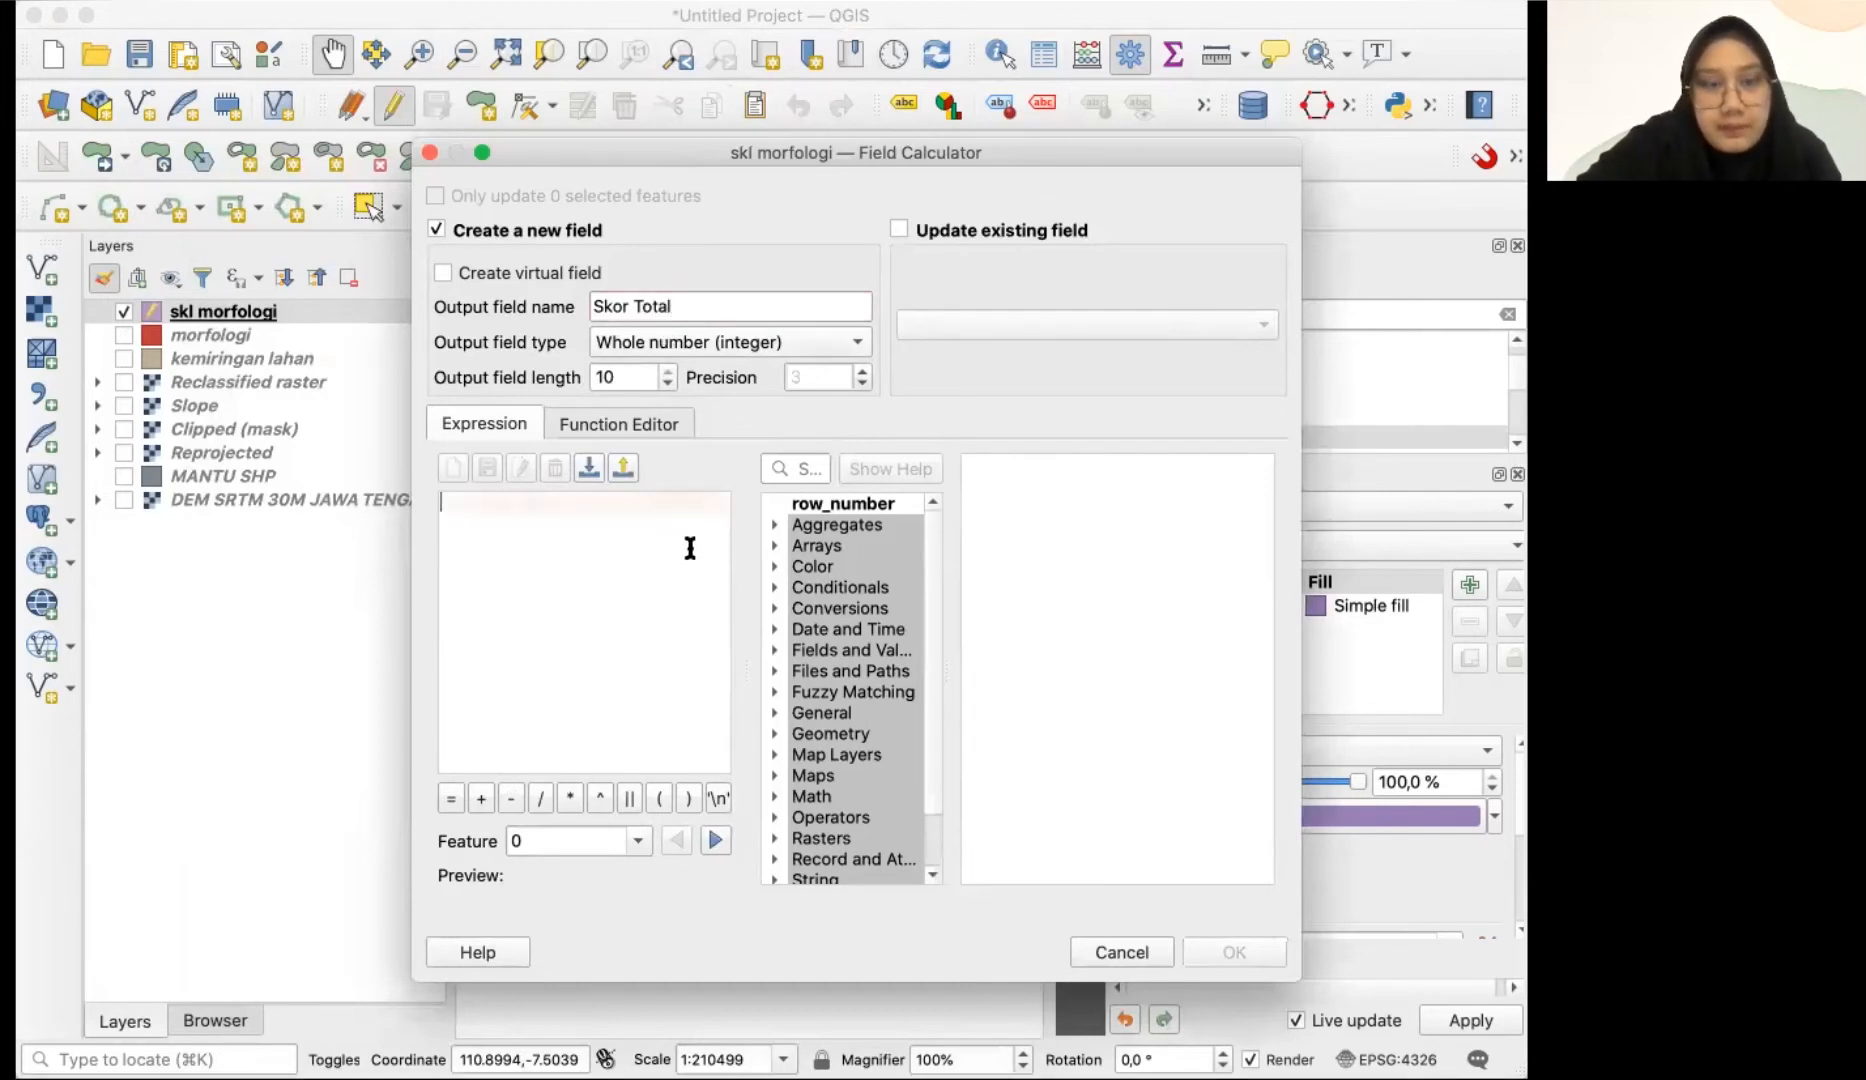
left_click(776, 649)
left_click(829, 694)
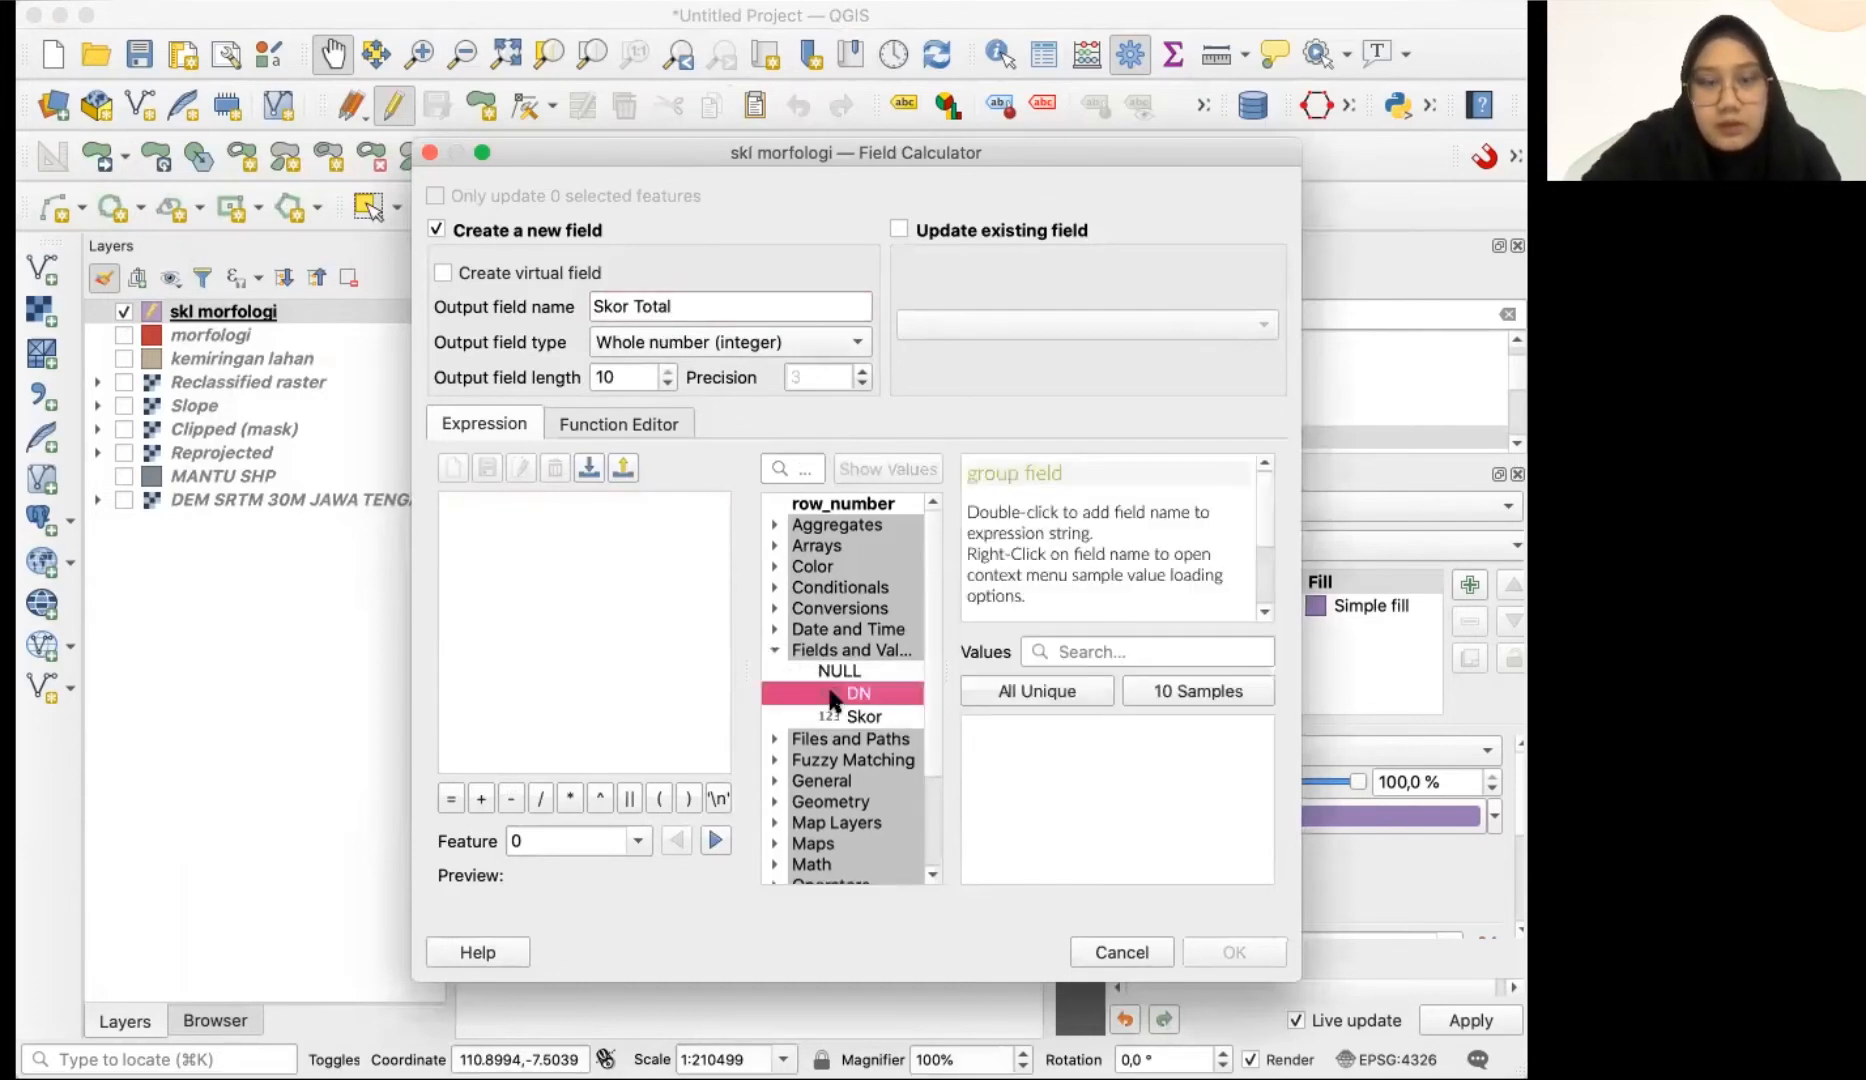
left_click(658, 597)
type("(")
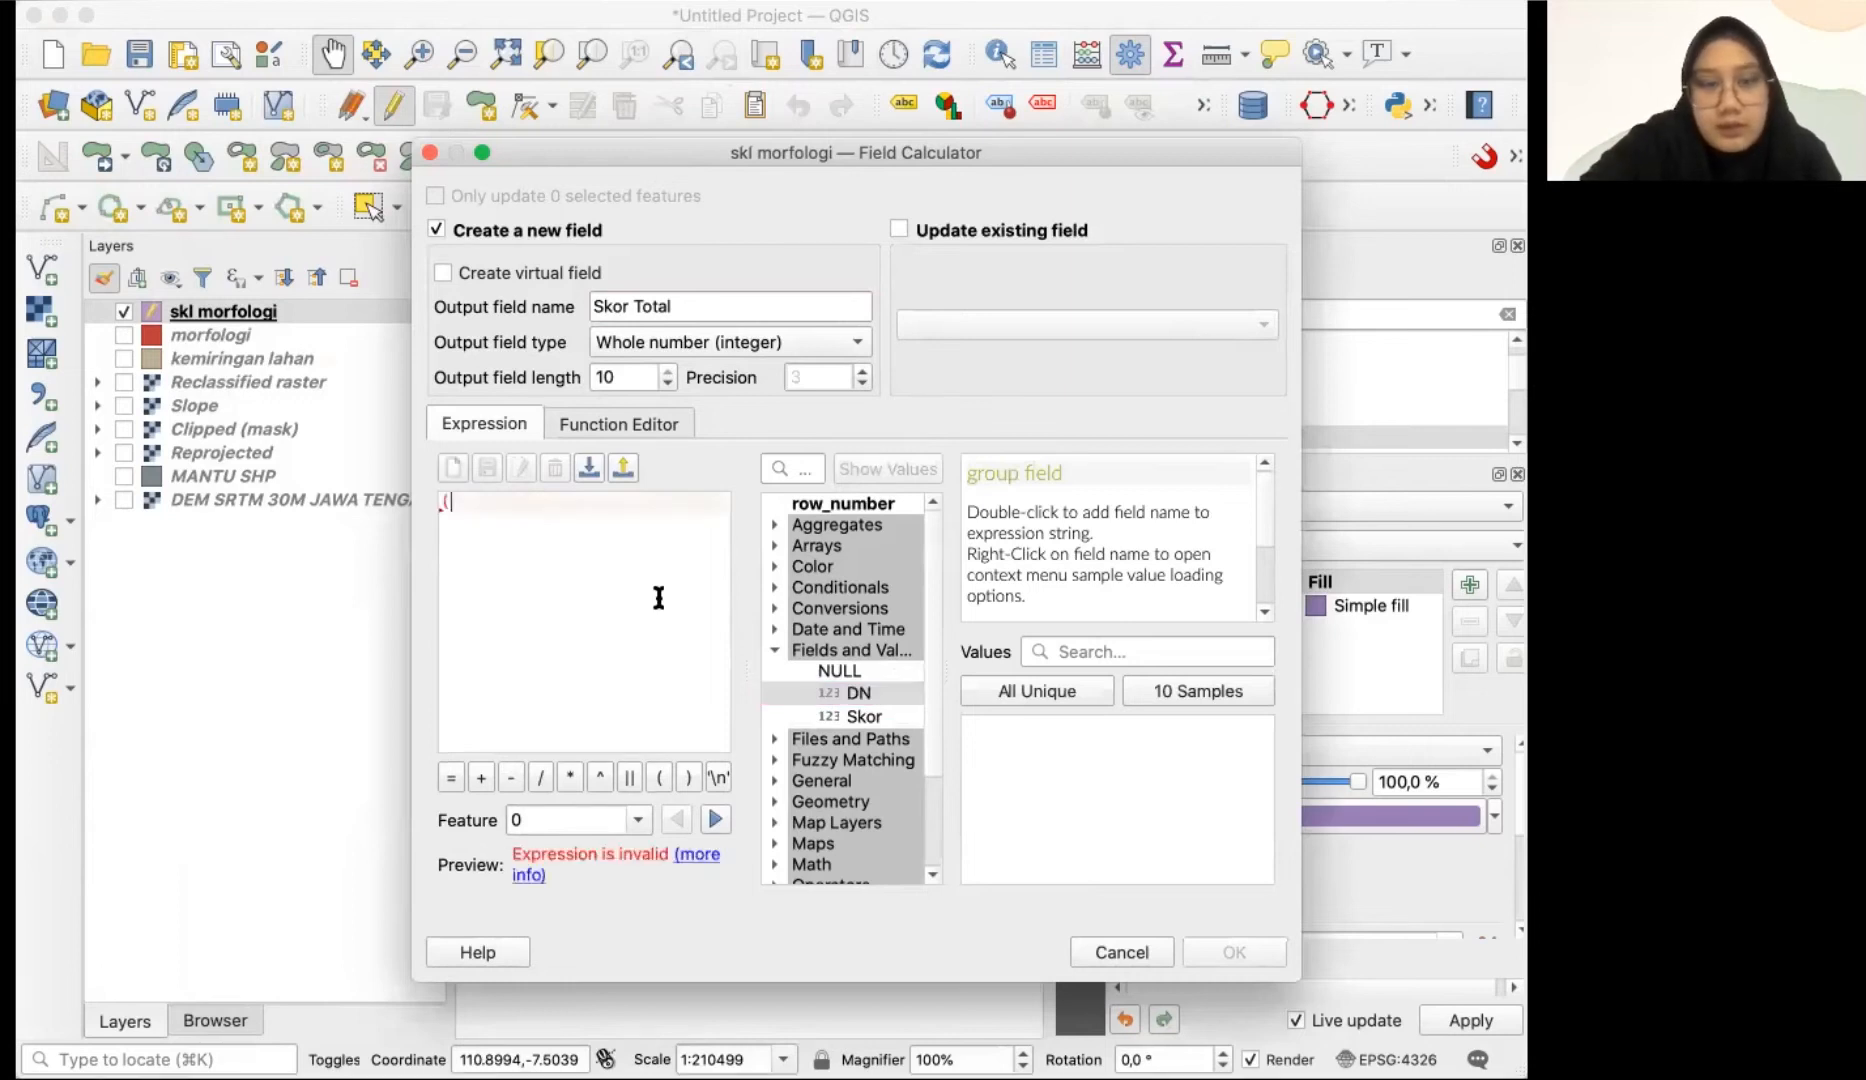
double_click(855, 697)
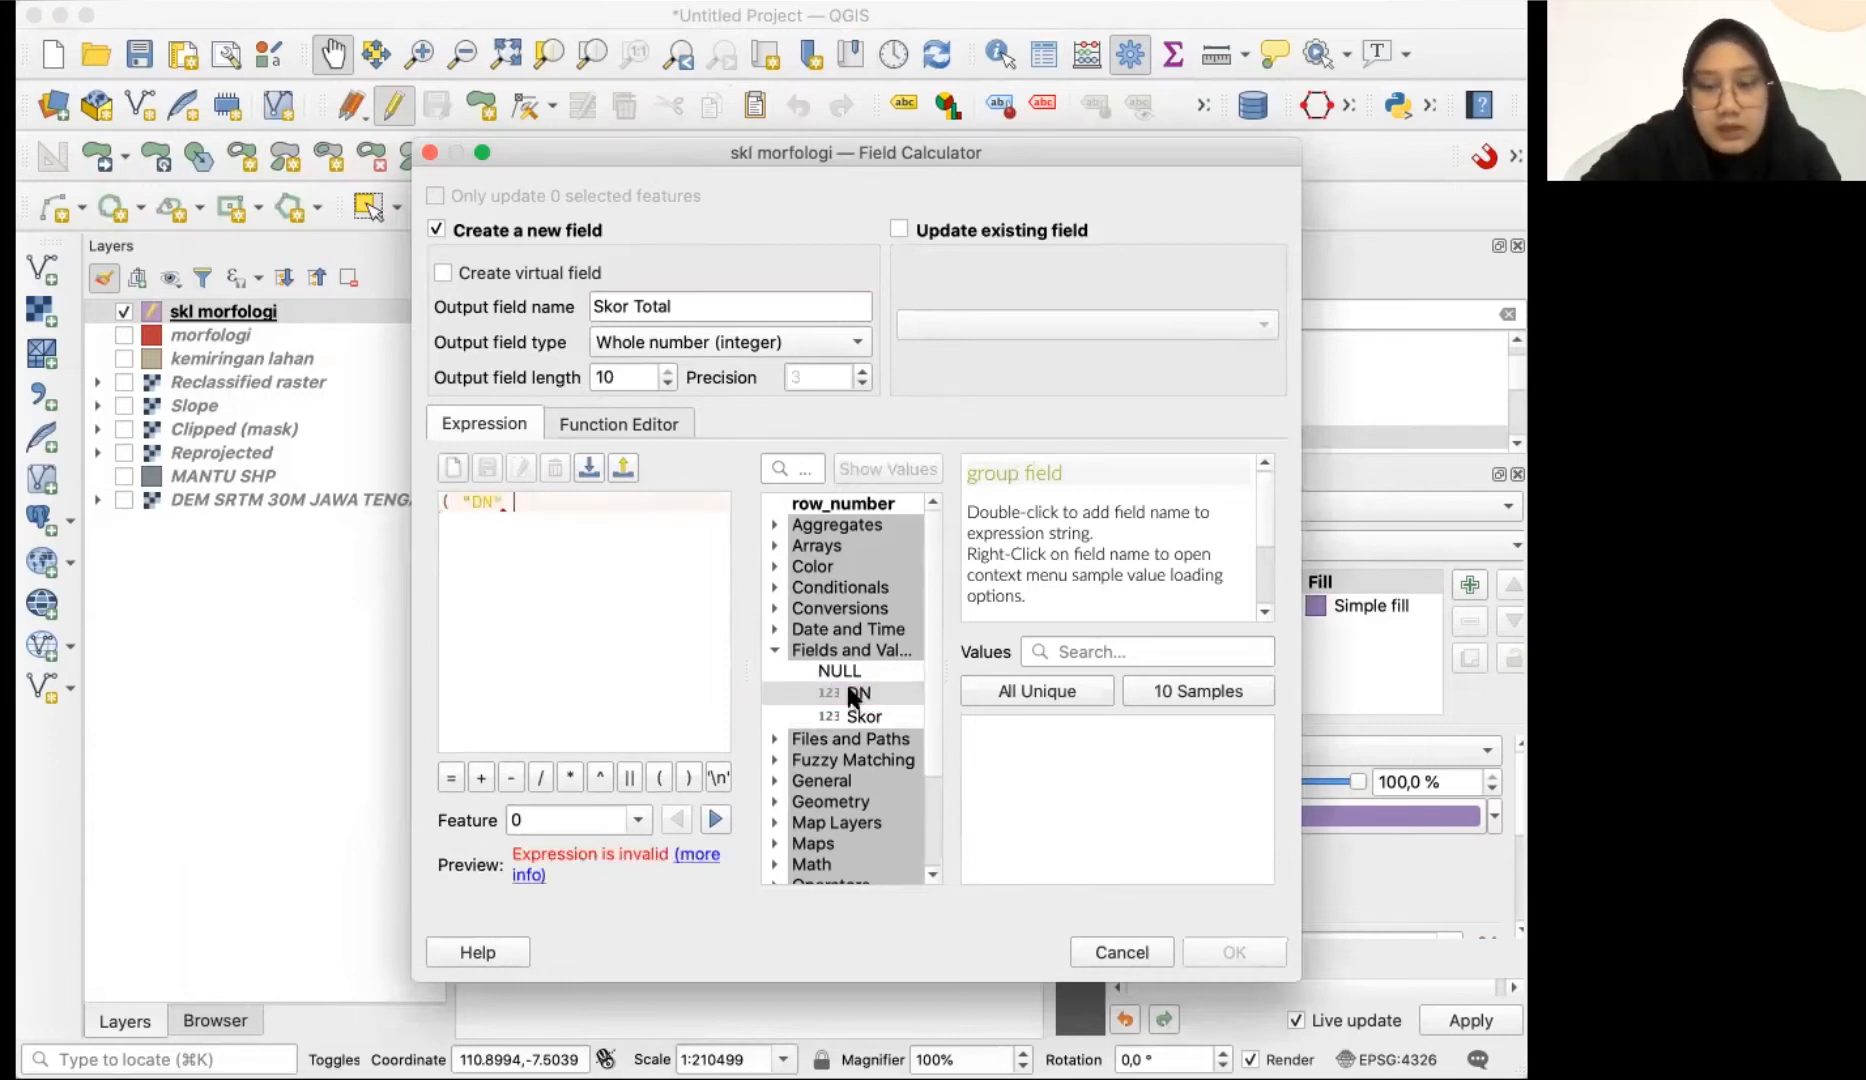
type("+")
double_click(862, 715)
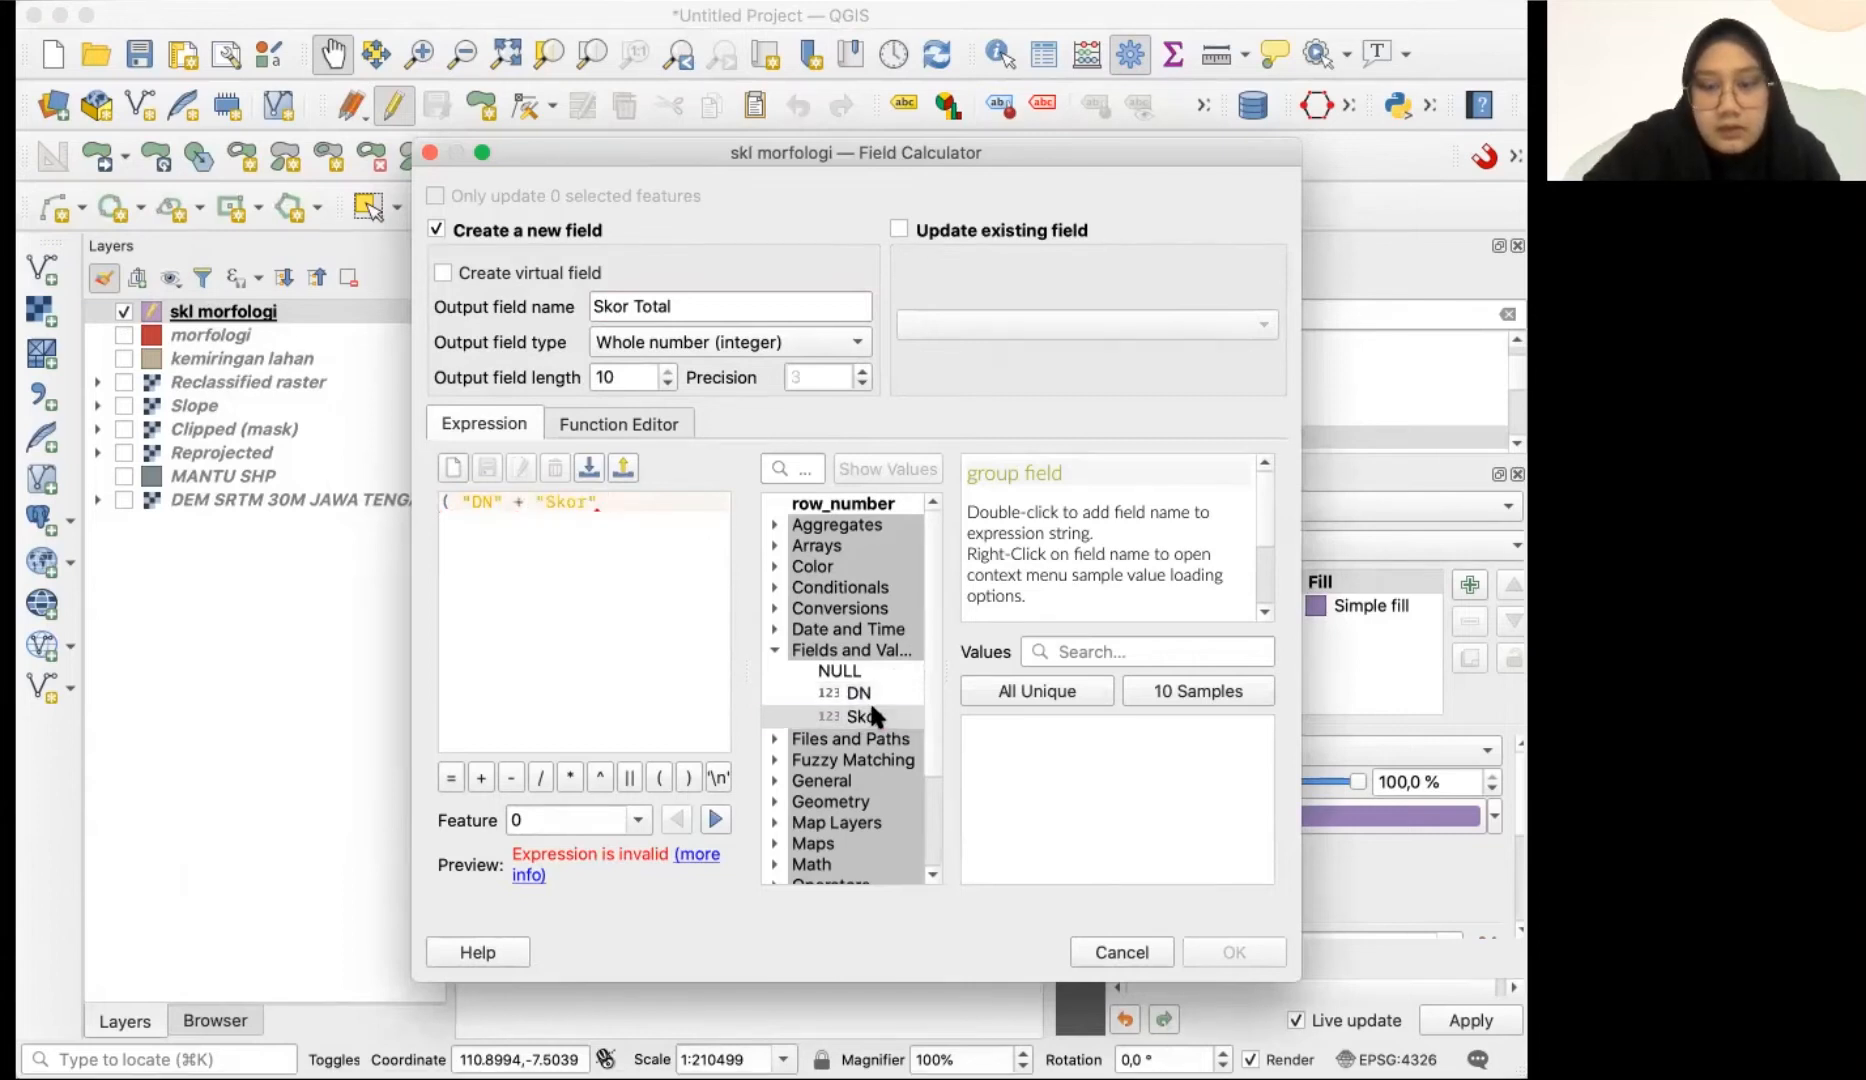
type(")/2")
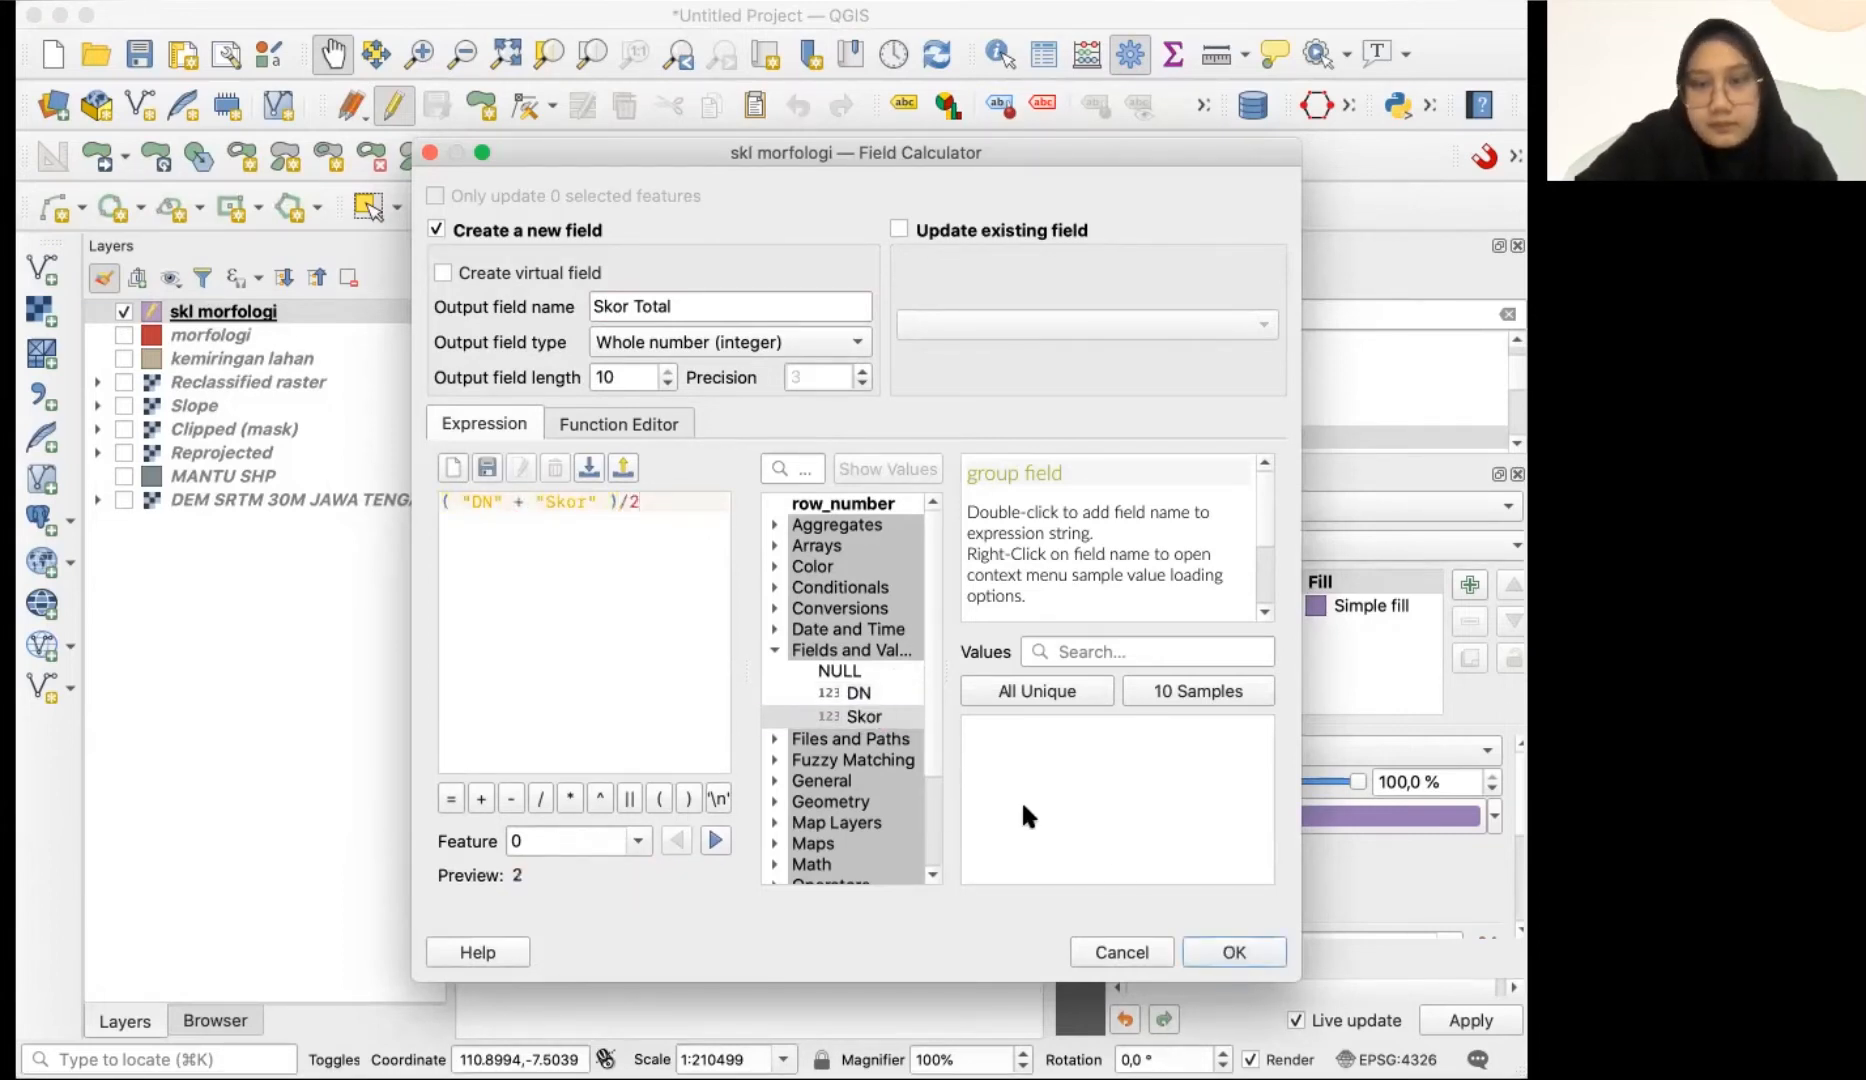
- Create the calculated Skor Total field and add a text (string) field named Klasifikasi with length 50
left_click(1213, 955)
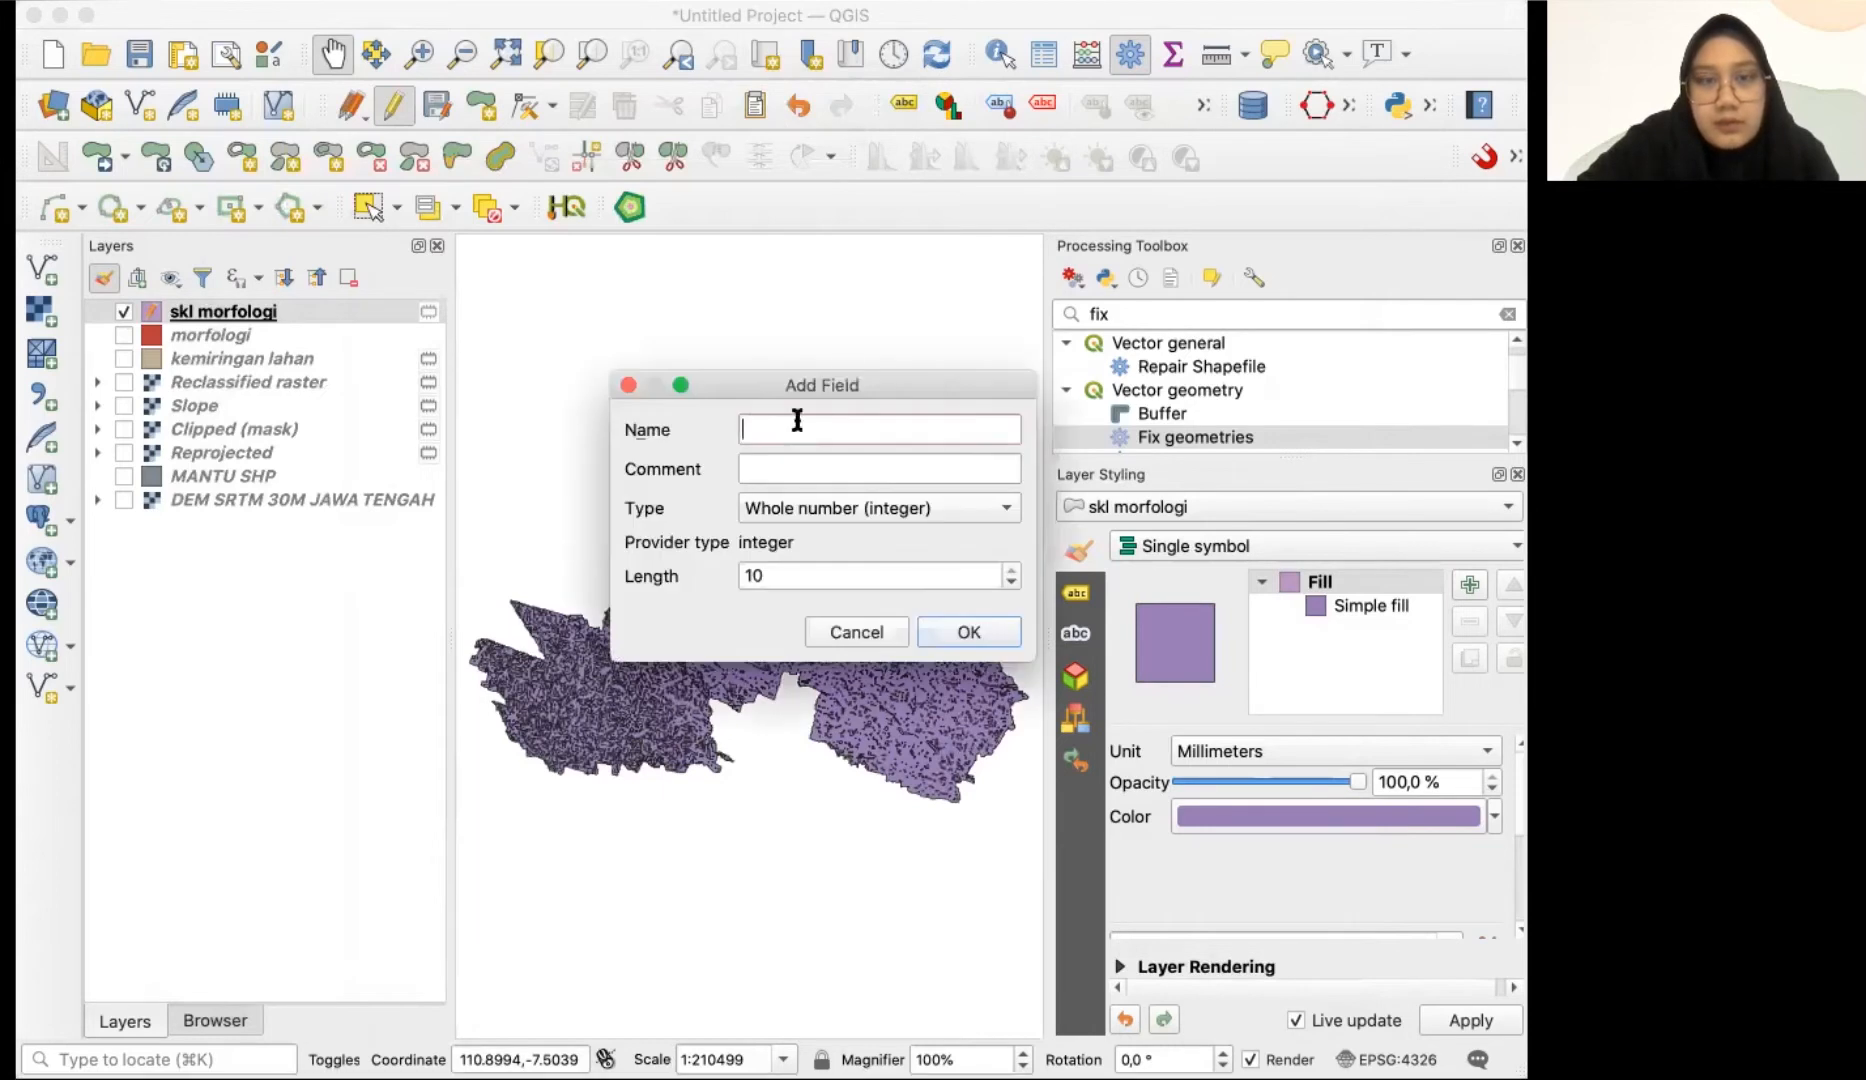
type("lasifikasi")
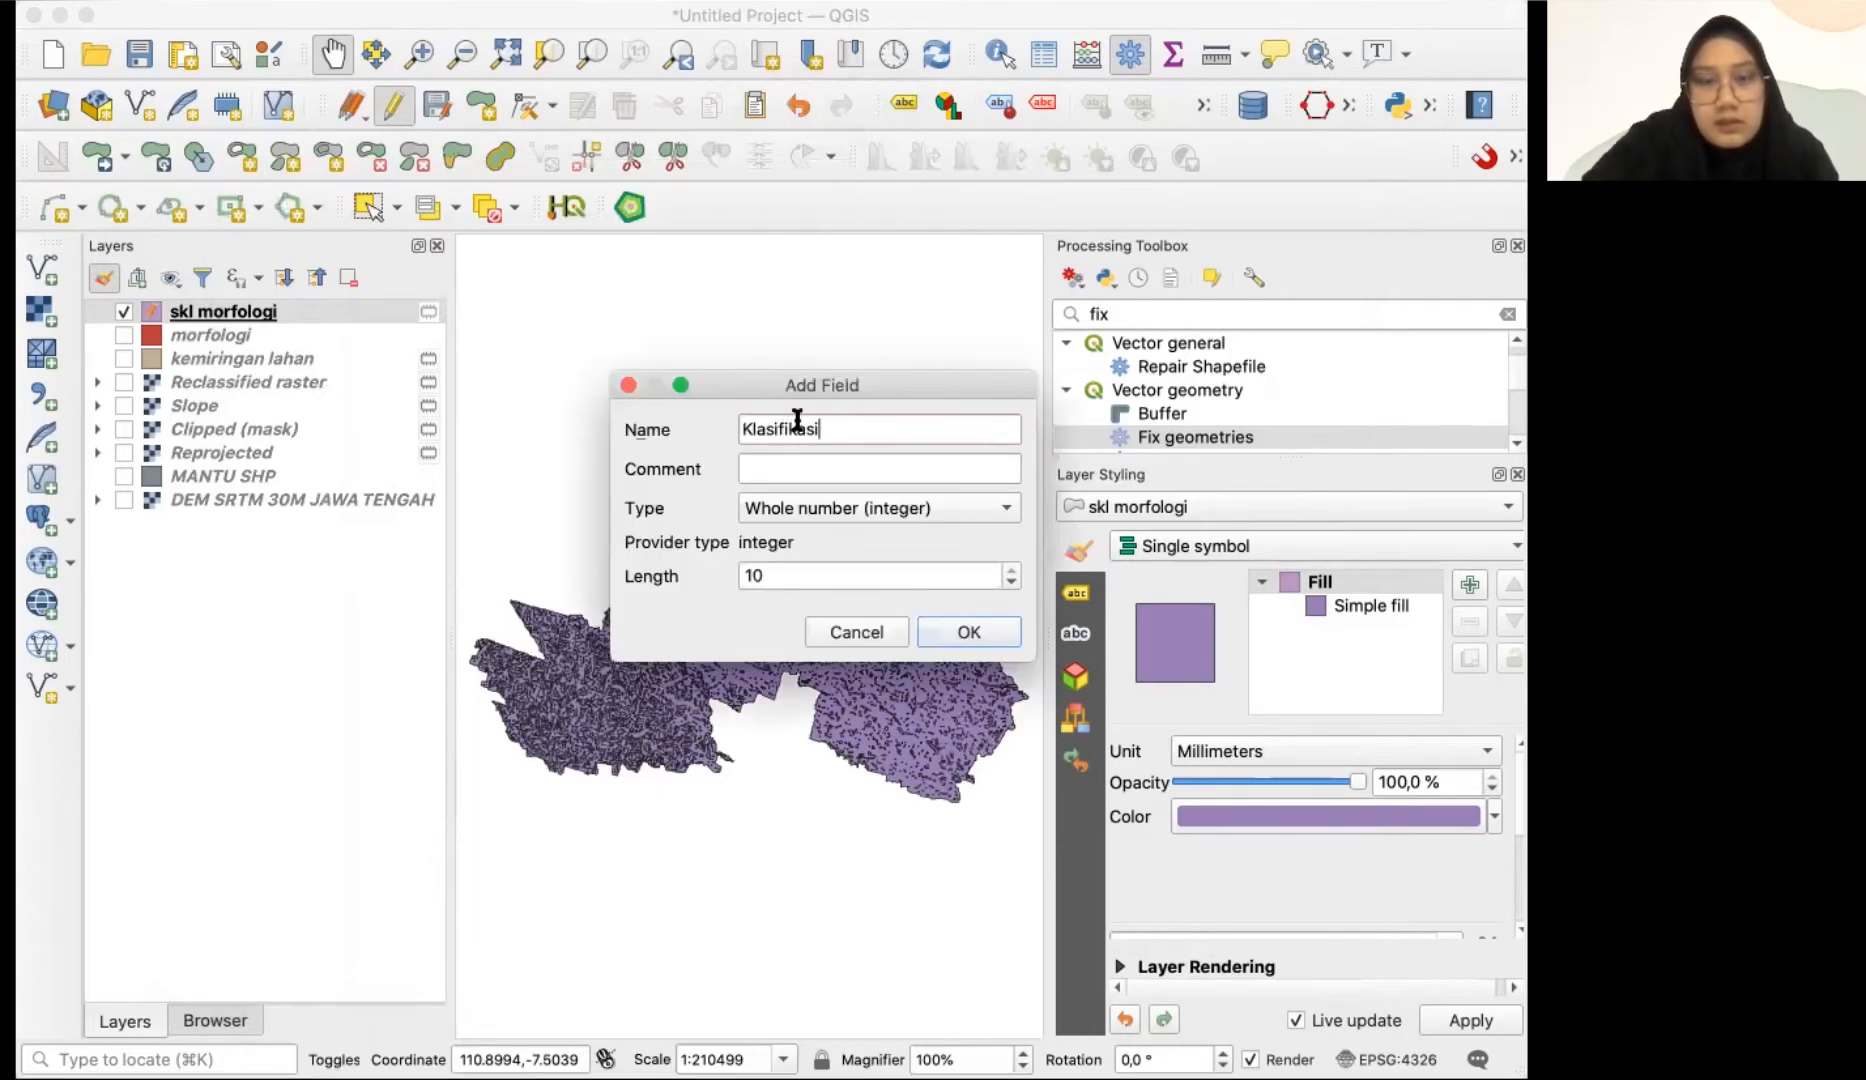
left_click(800, 514)
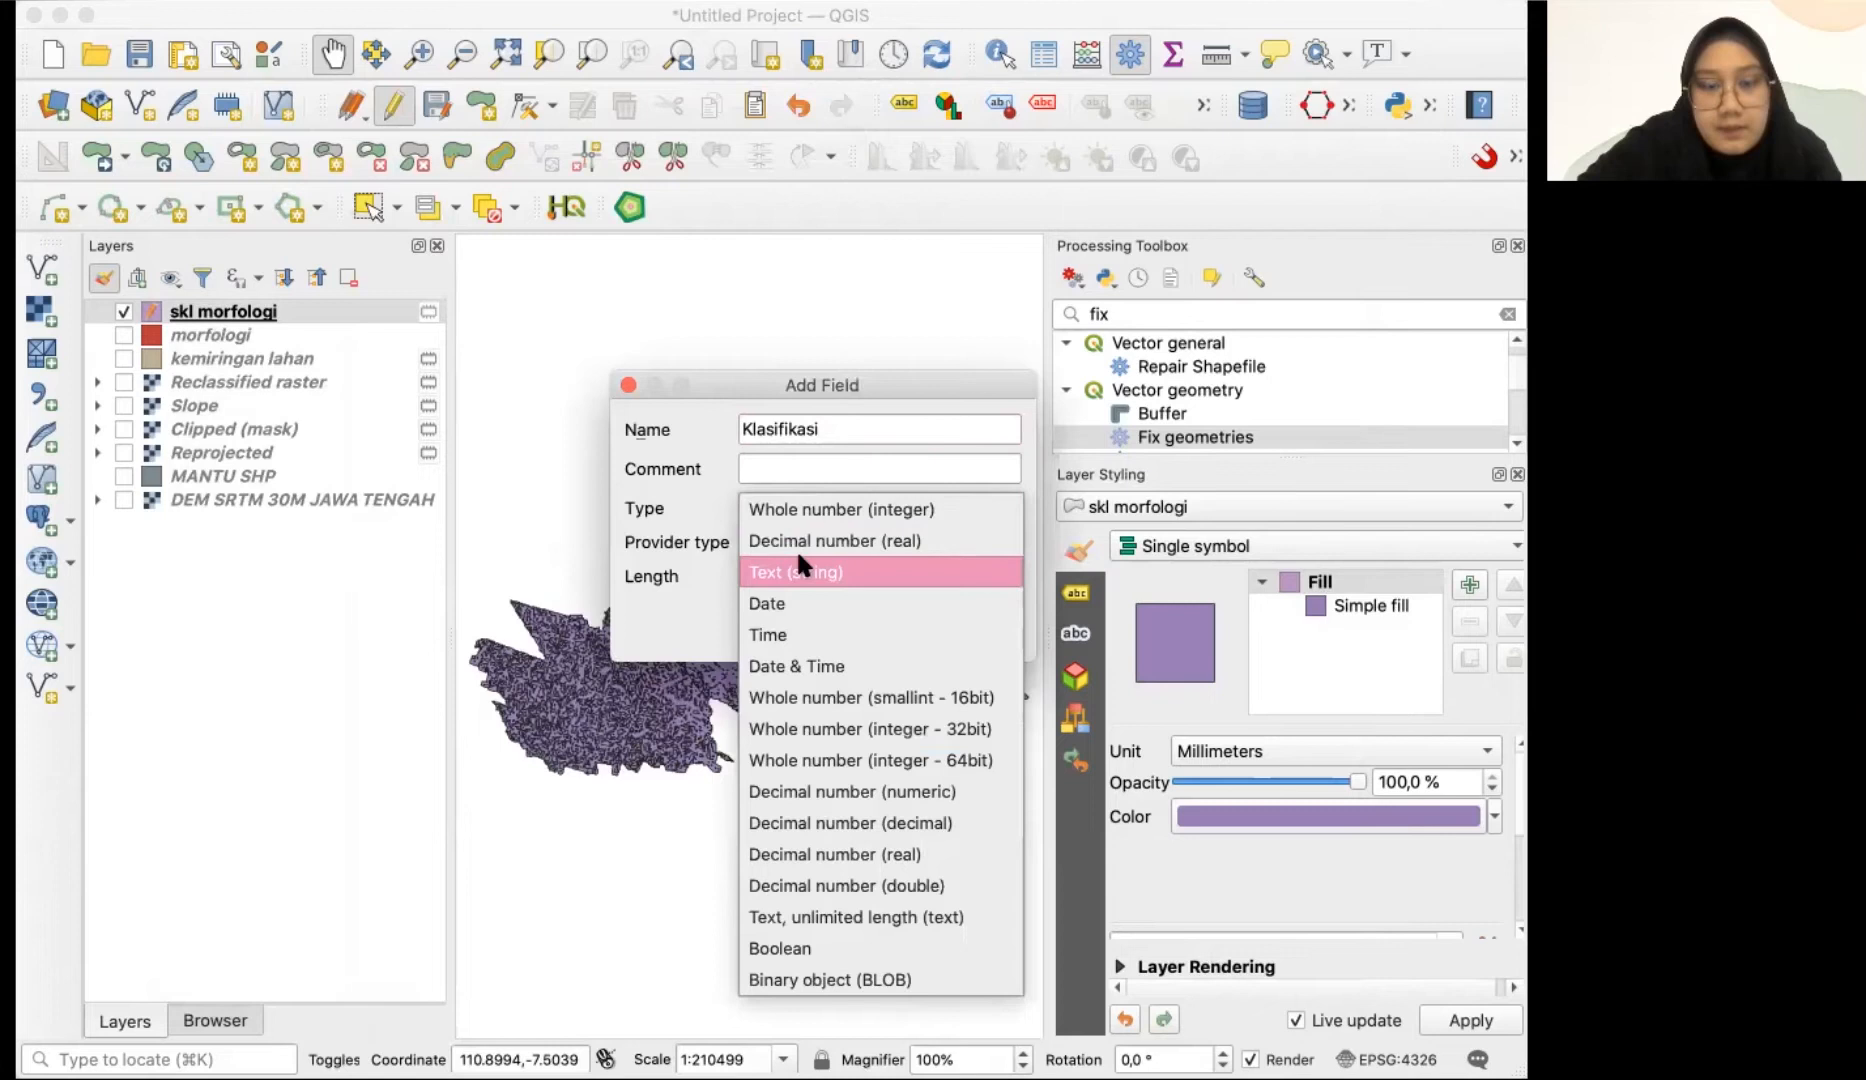
left_click(798, 565)
left_click(780, 572)
key("BackSpace")
key("BackSpace")
type("50")
left_click(927, 632)
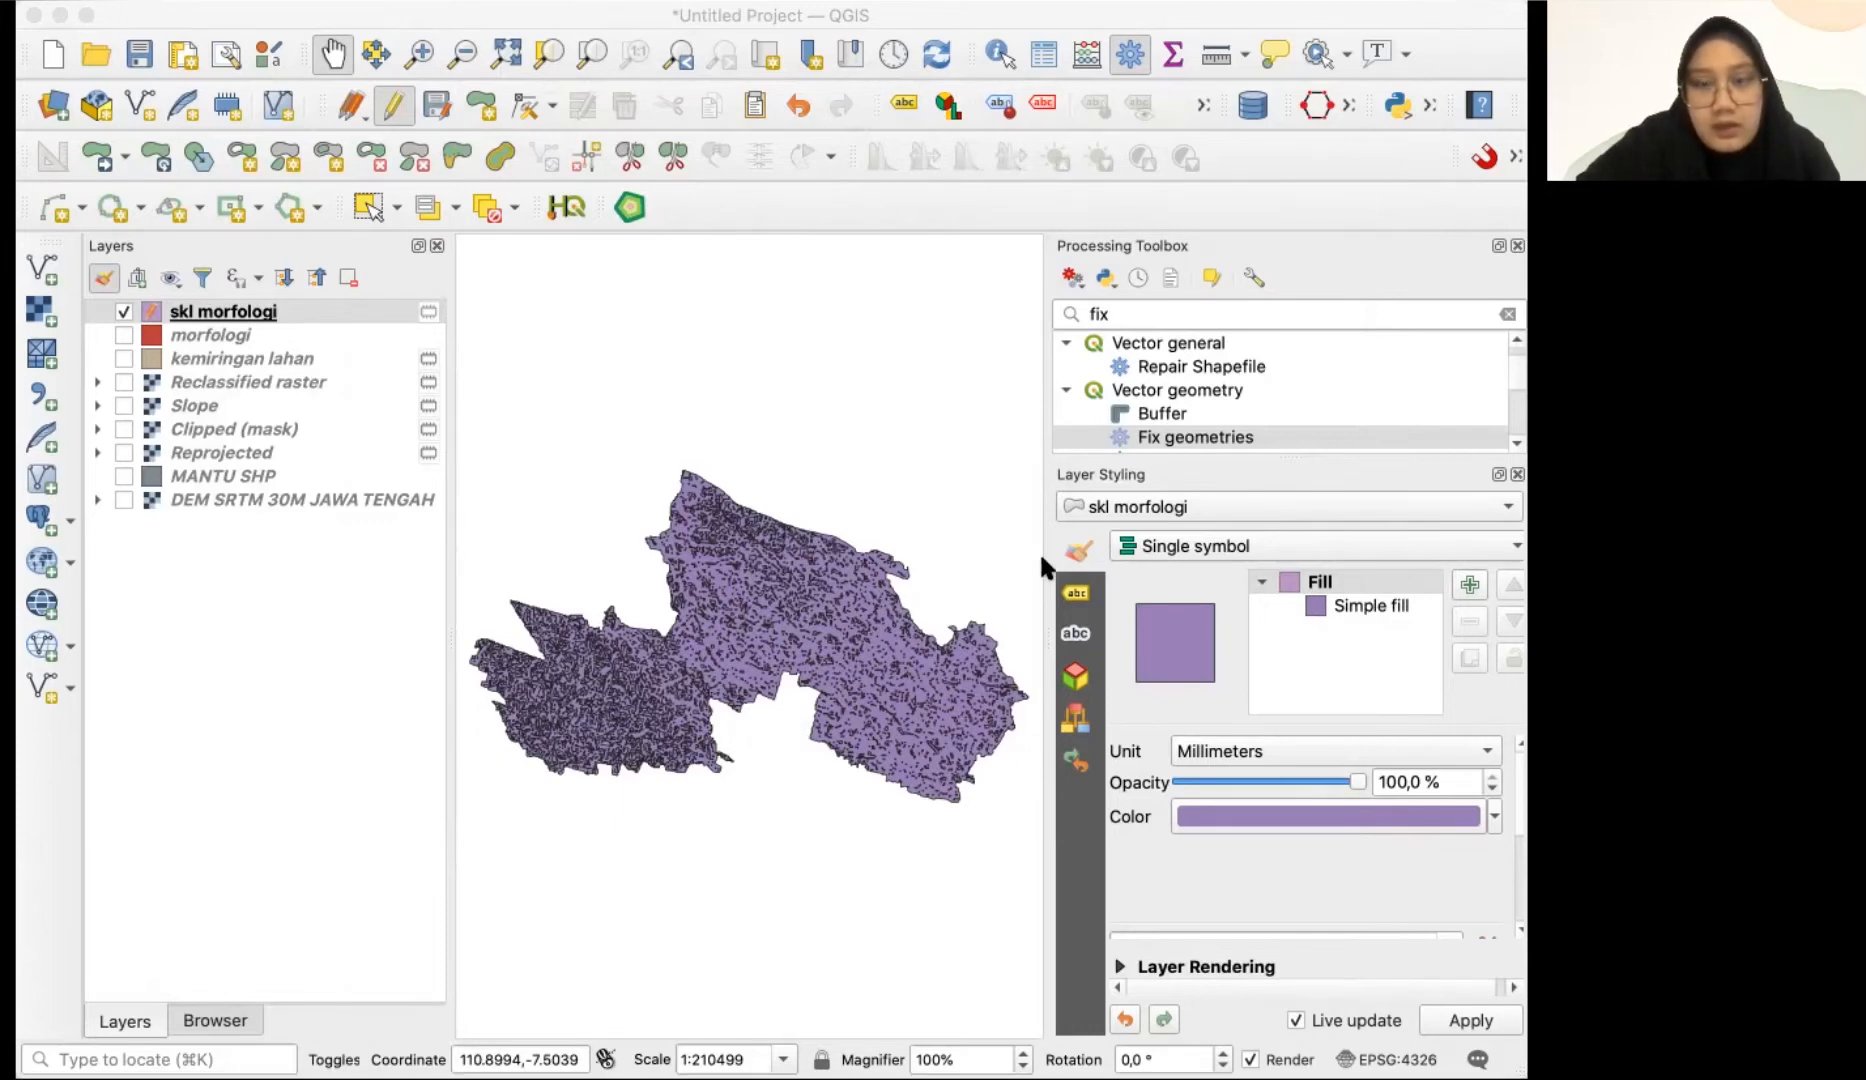
- Select the first group of matching skl morfologi features and update their existing Klasifikasi field to 'Cukup'
left_click(1169, 833)
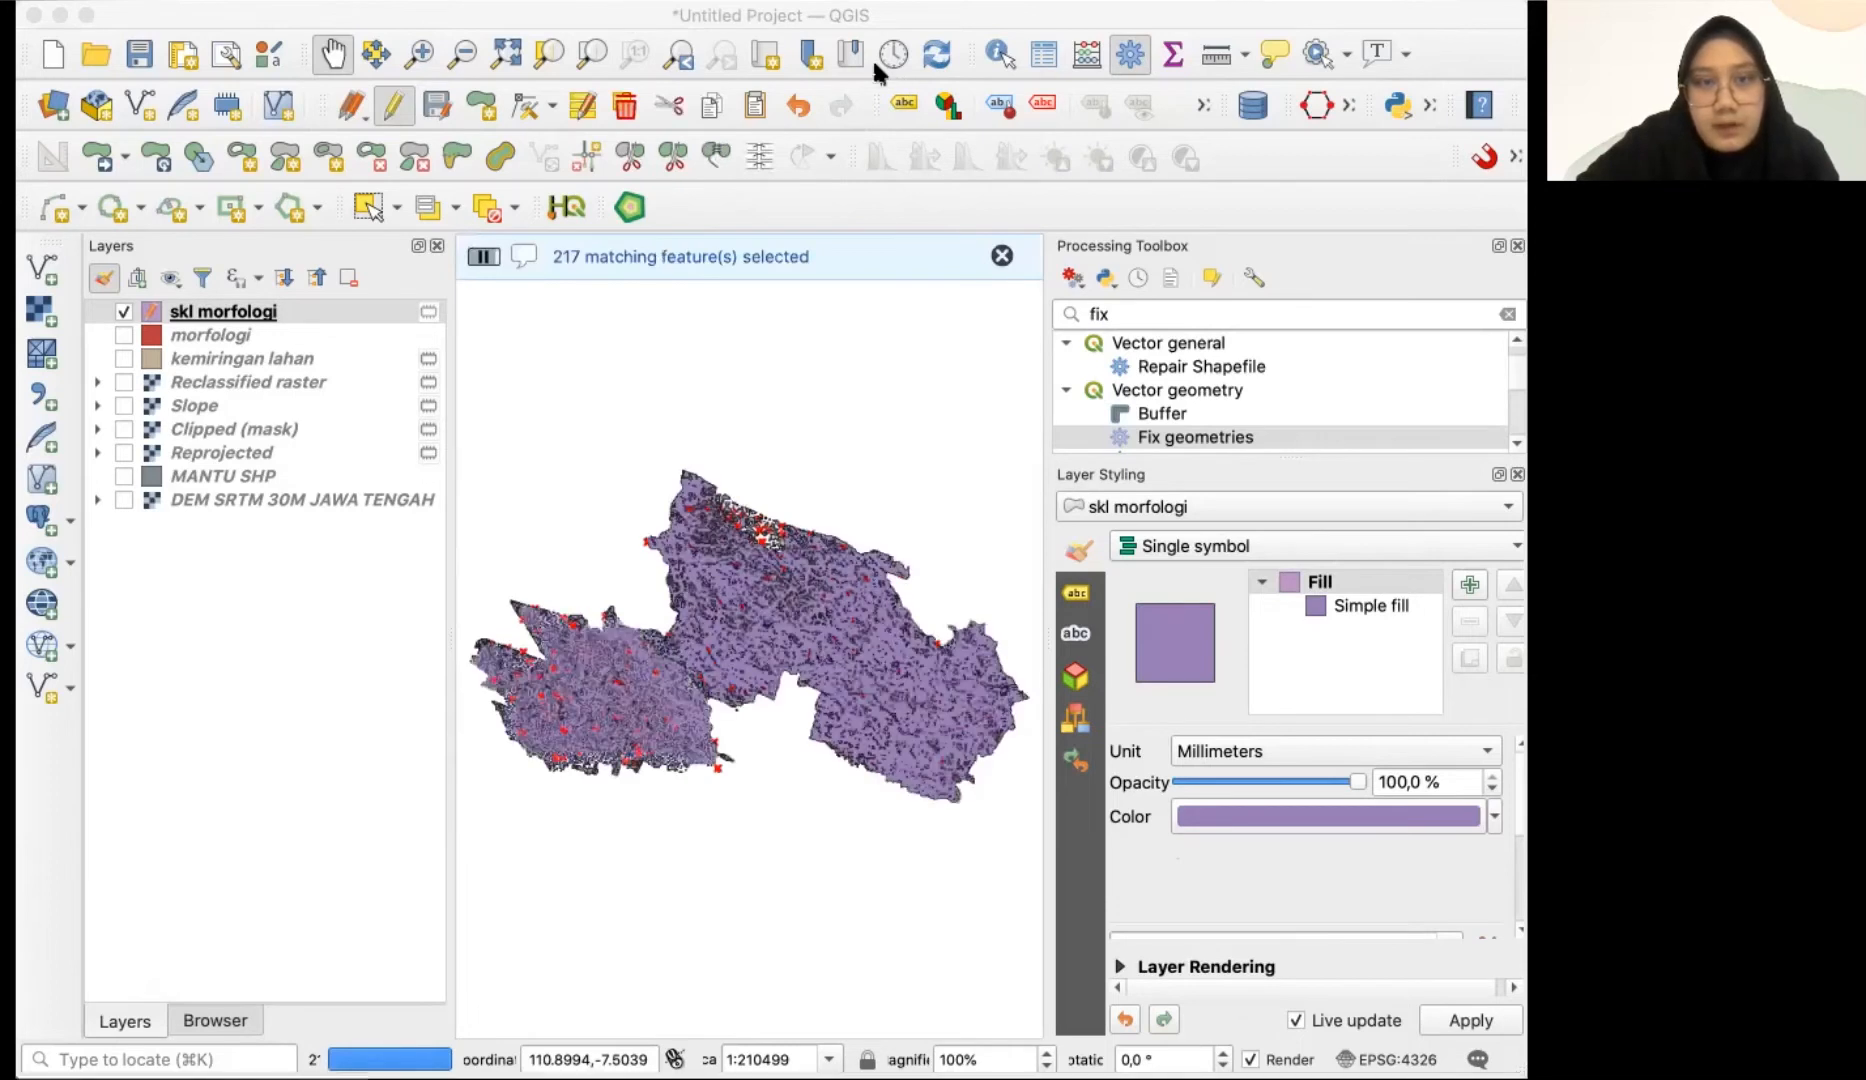
left_click(1087, 54)
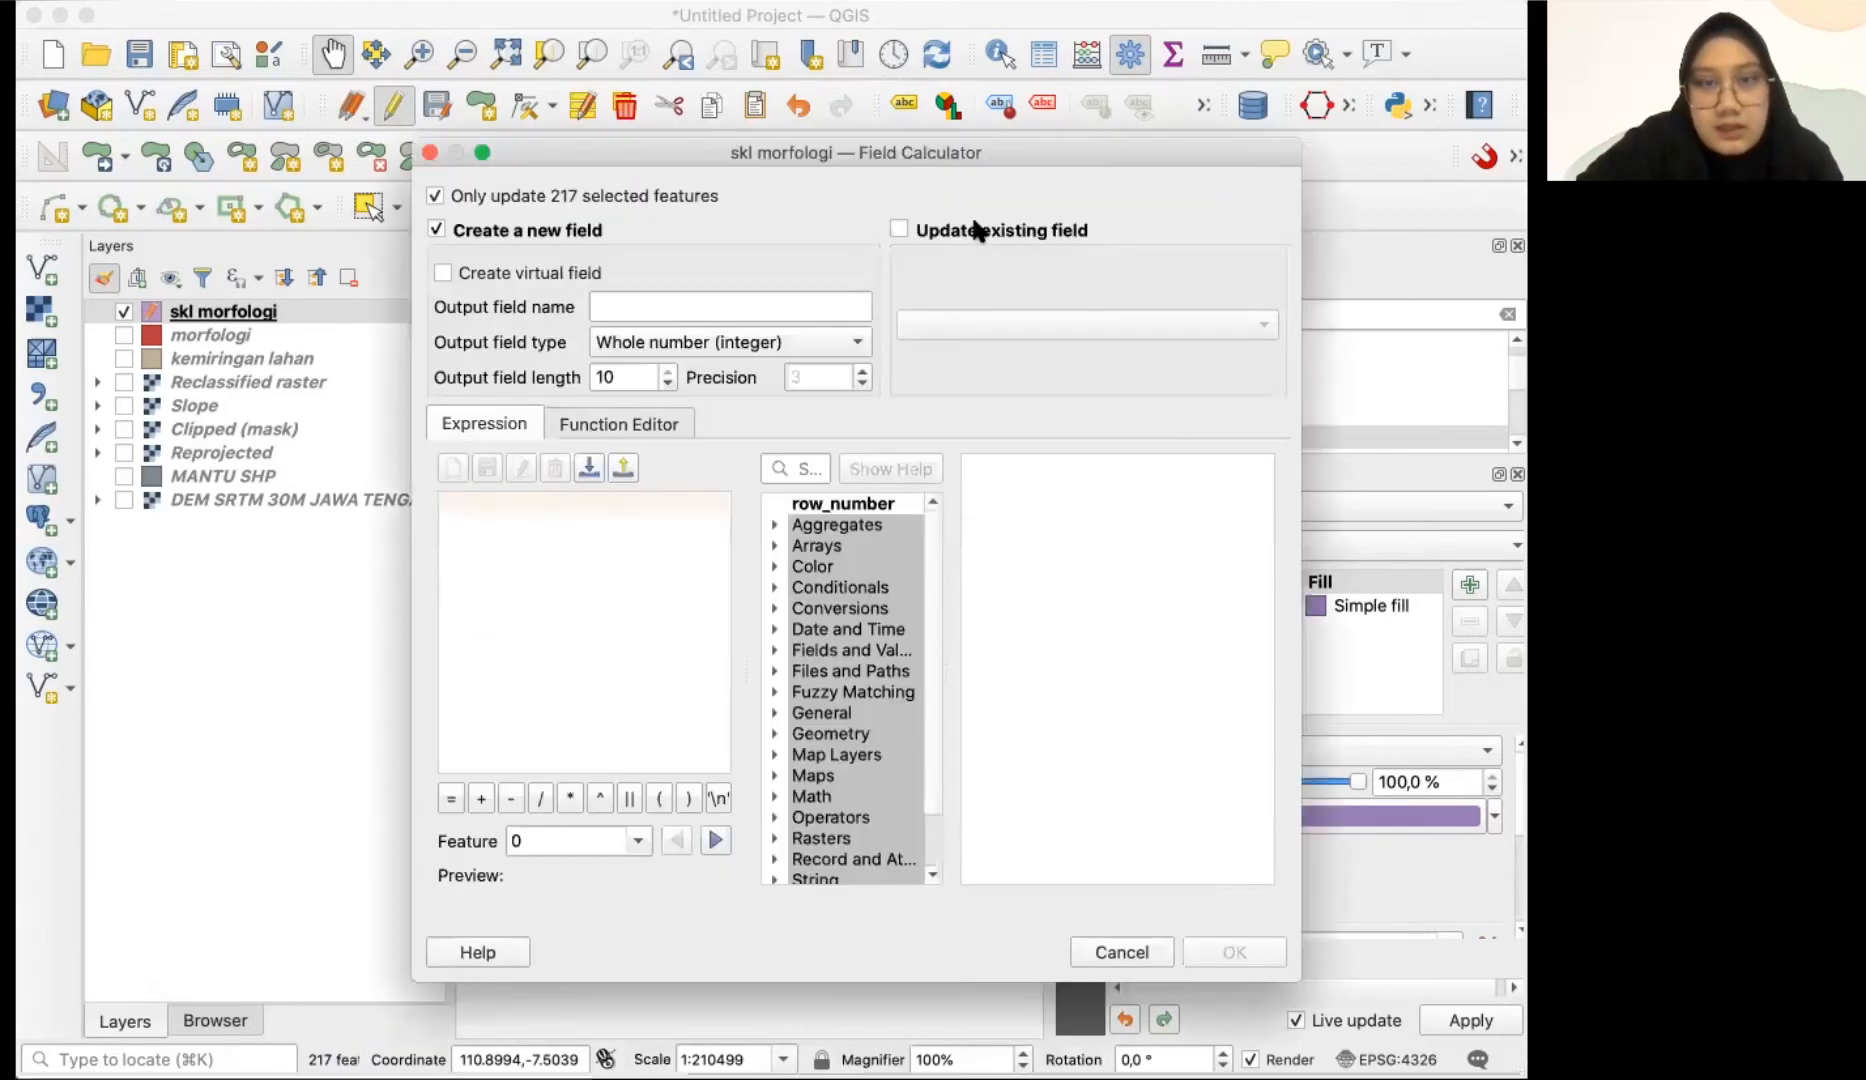
left_click(896, 229)
left_click(937, 321)
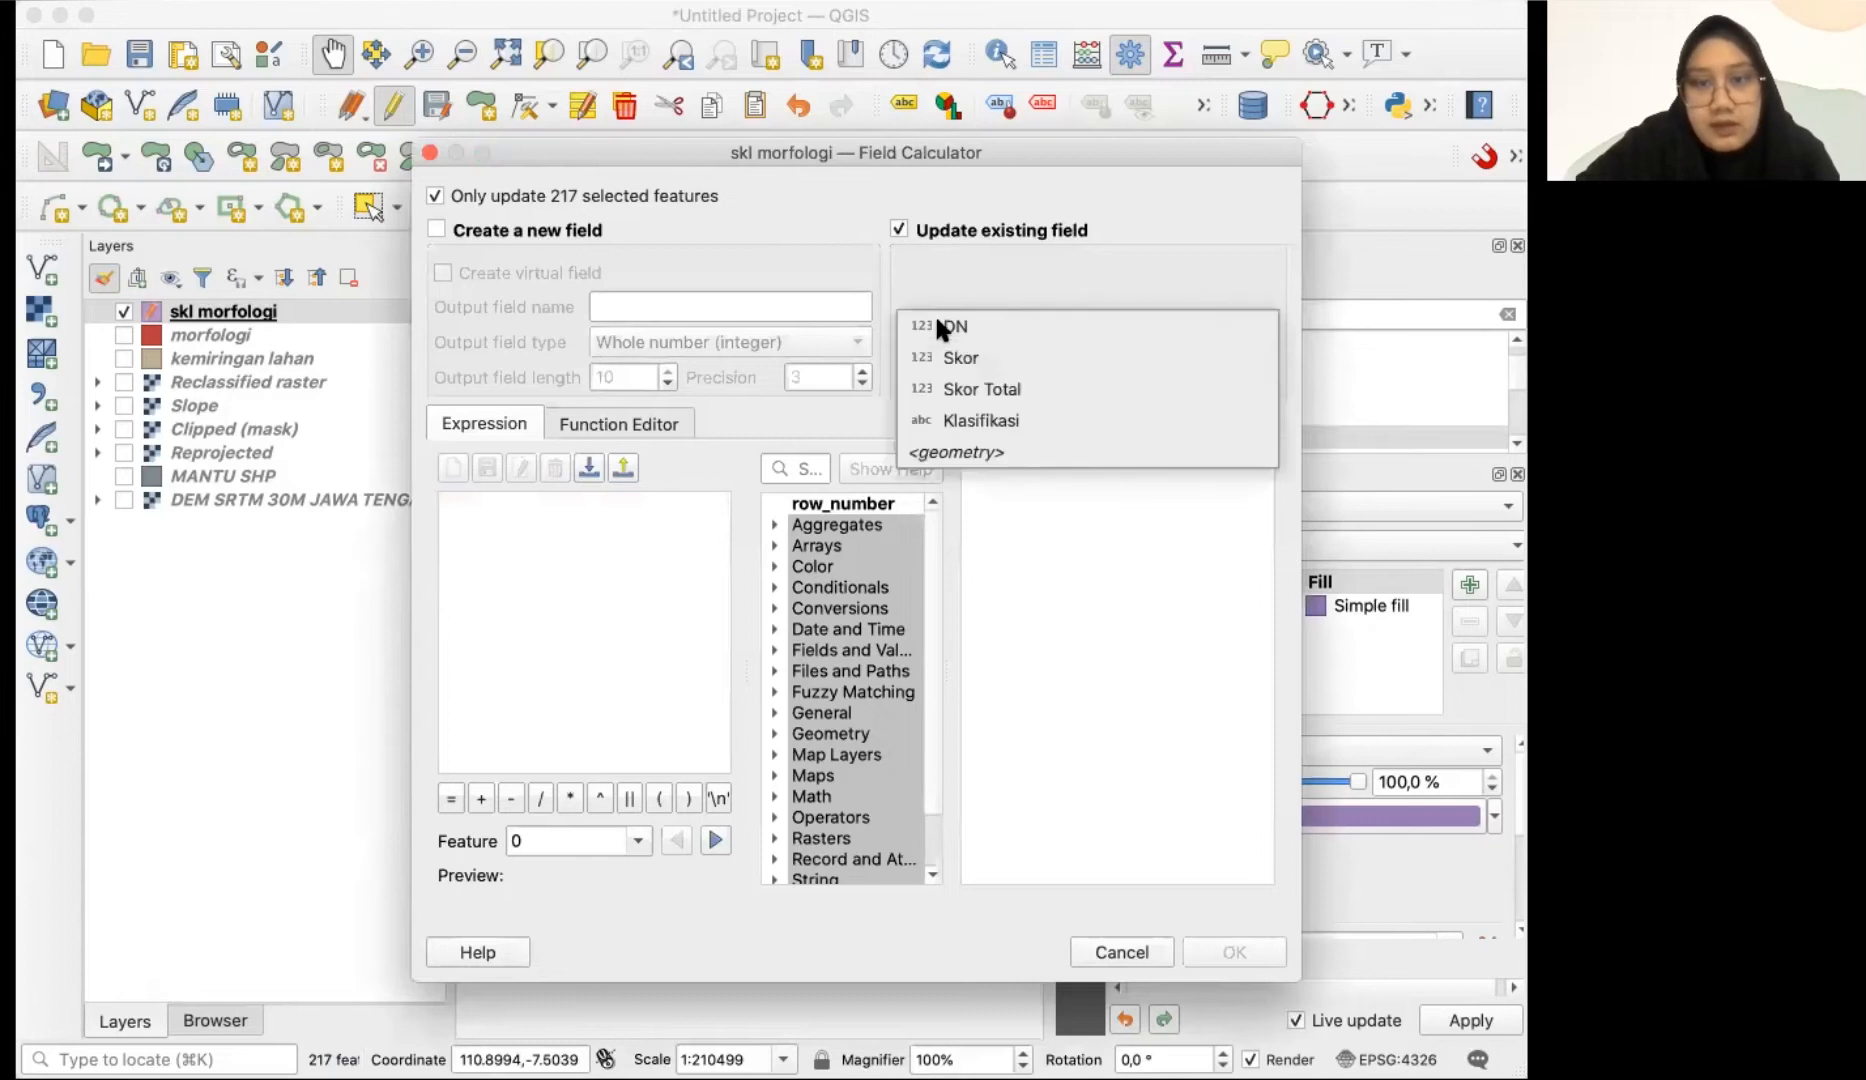
left_click(967, 410)
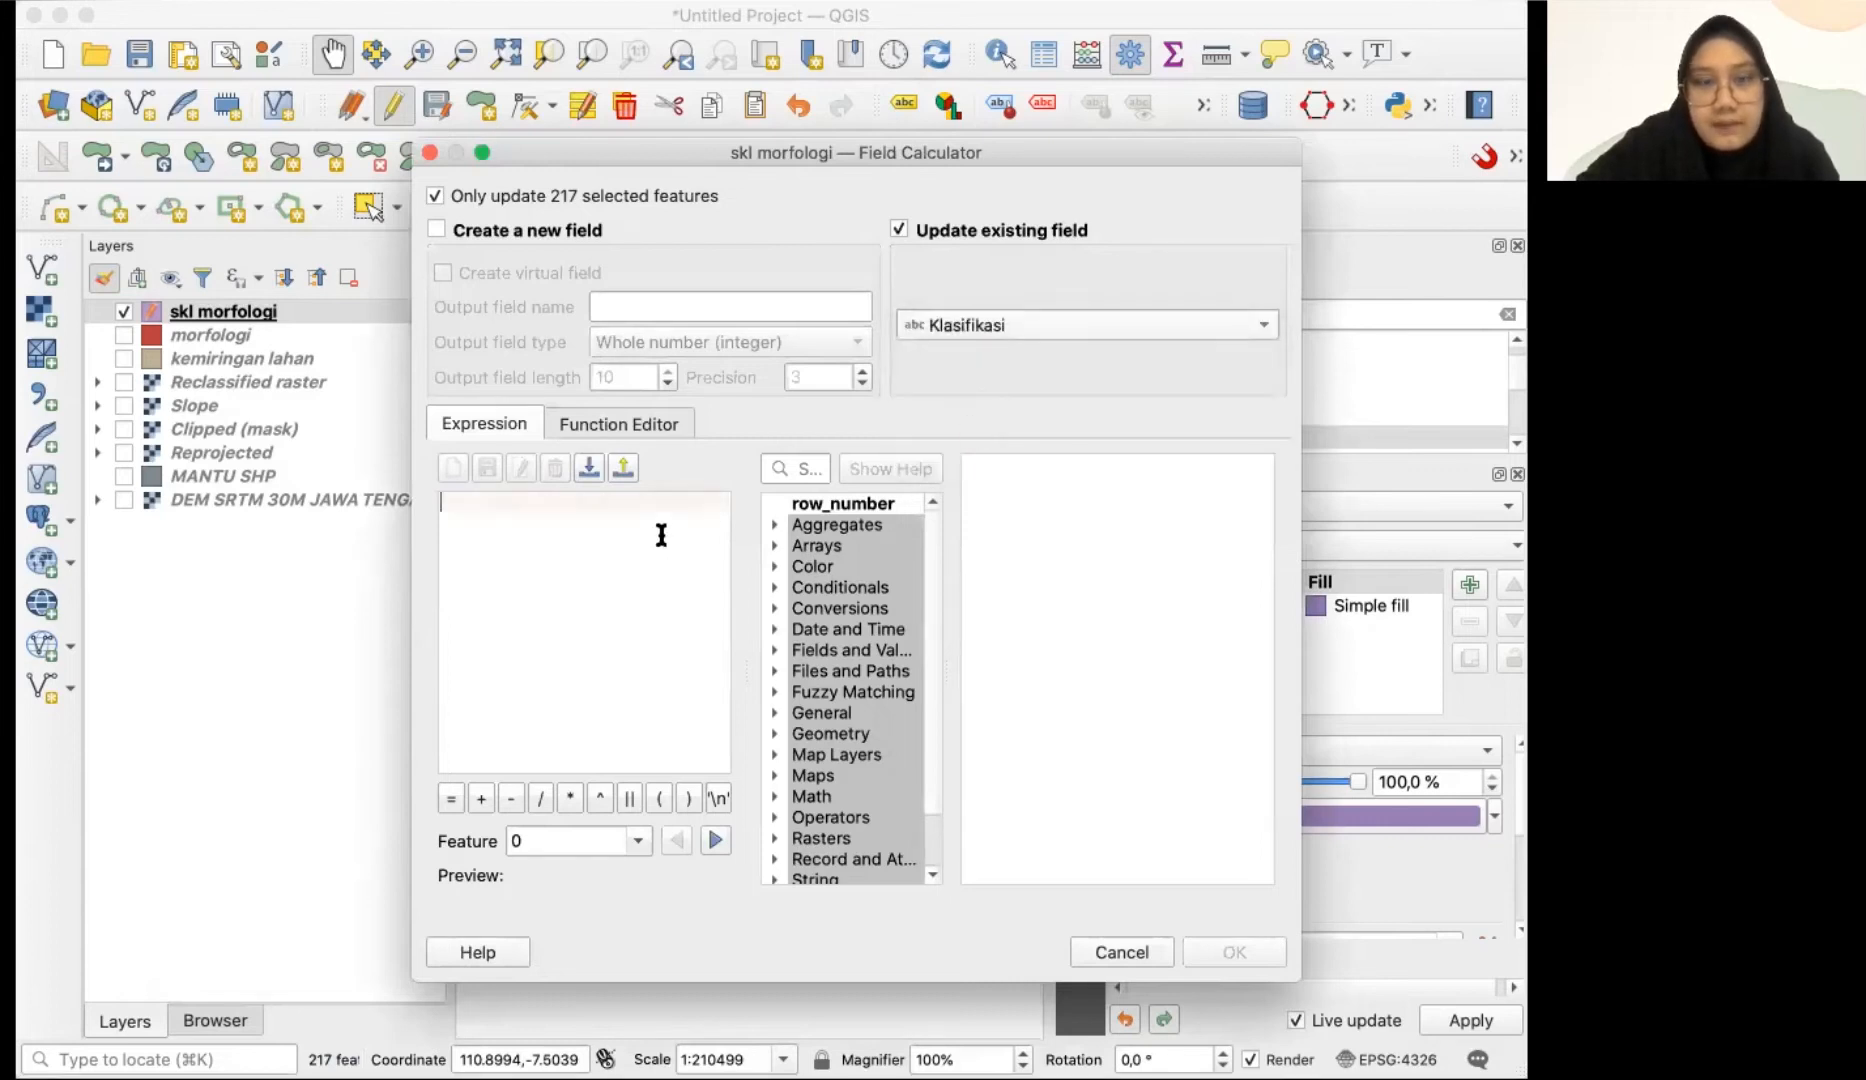
left_click_drag(870, 152, 1058, 88)
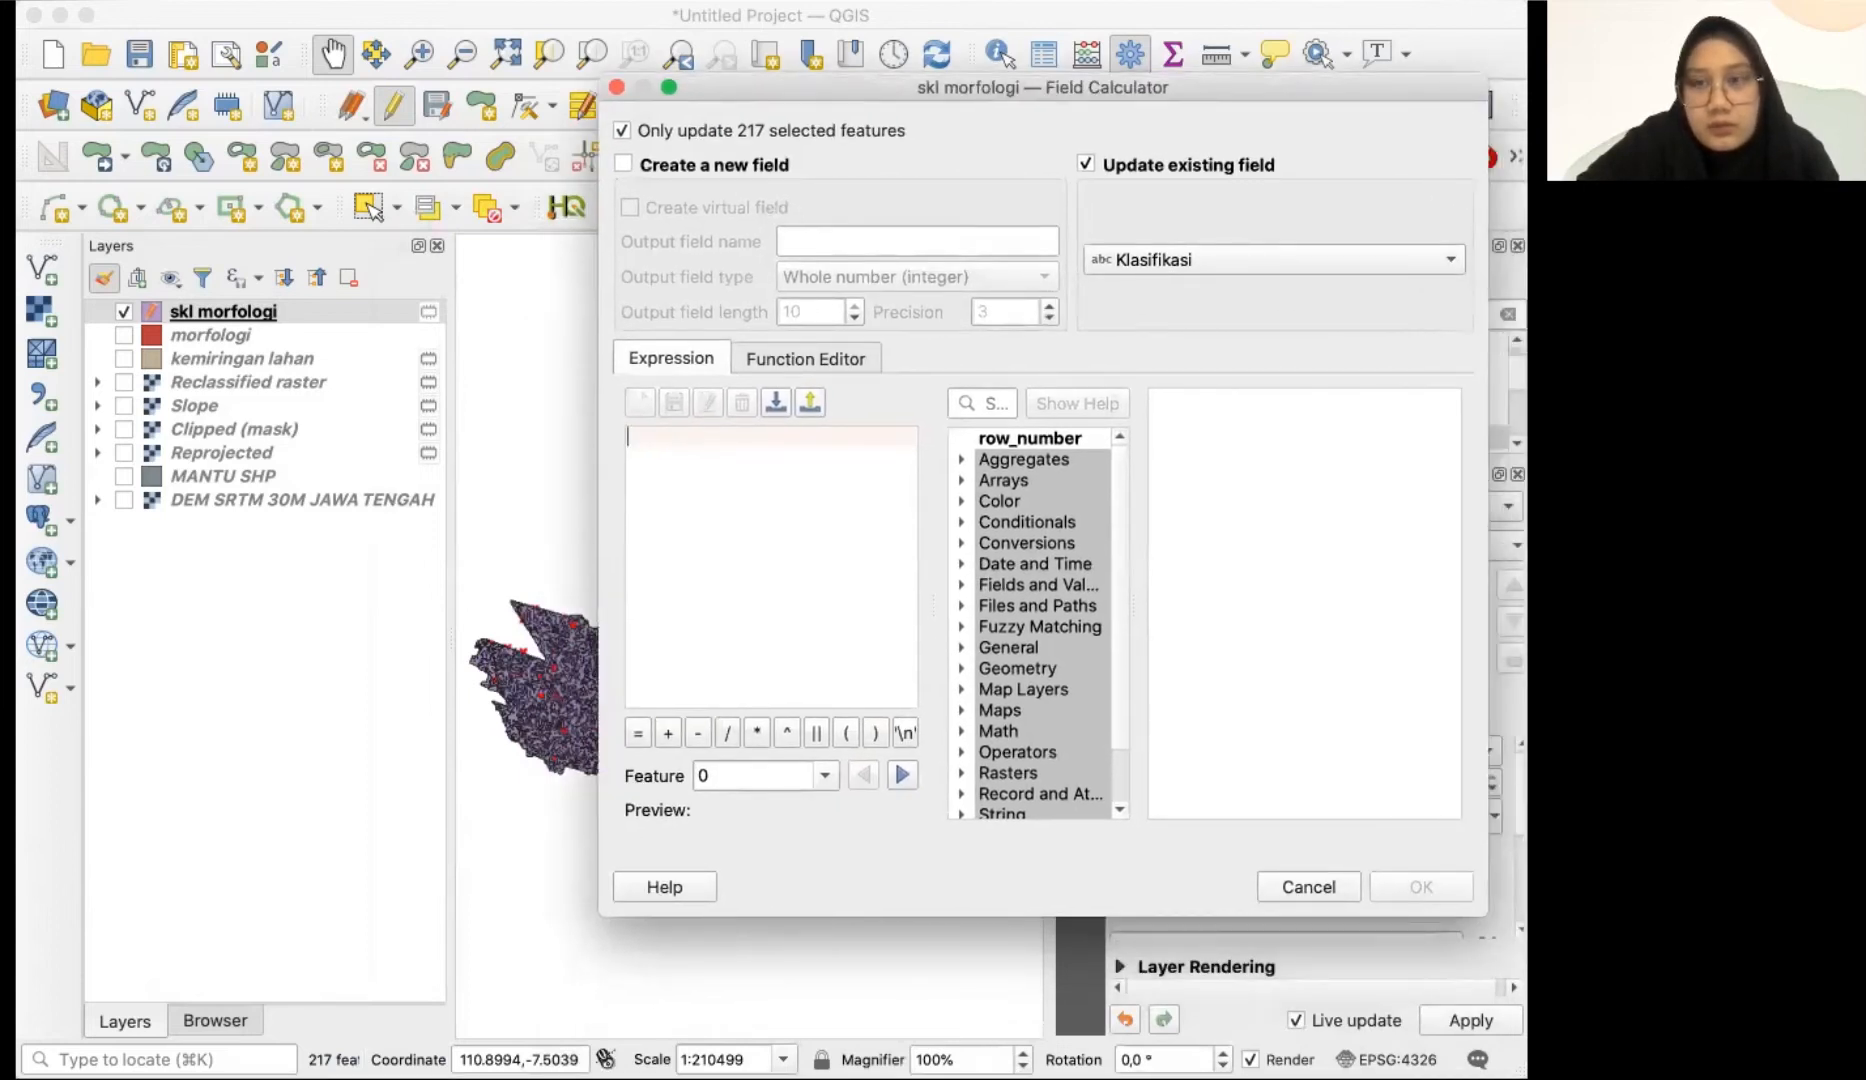
key("Escape")
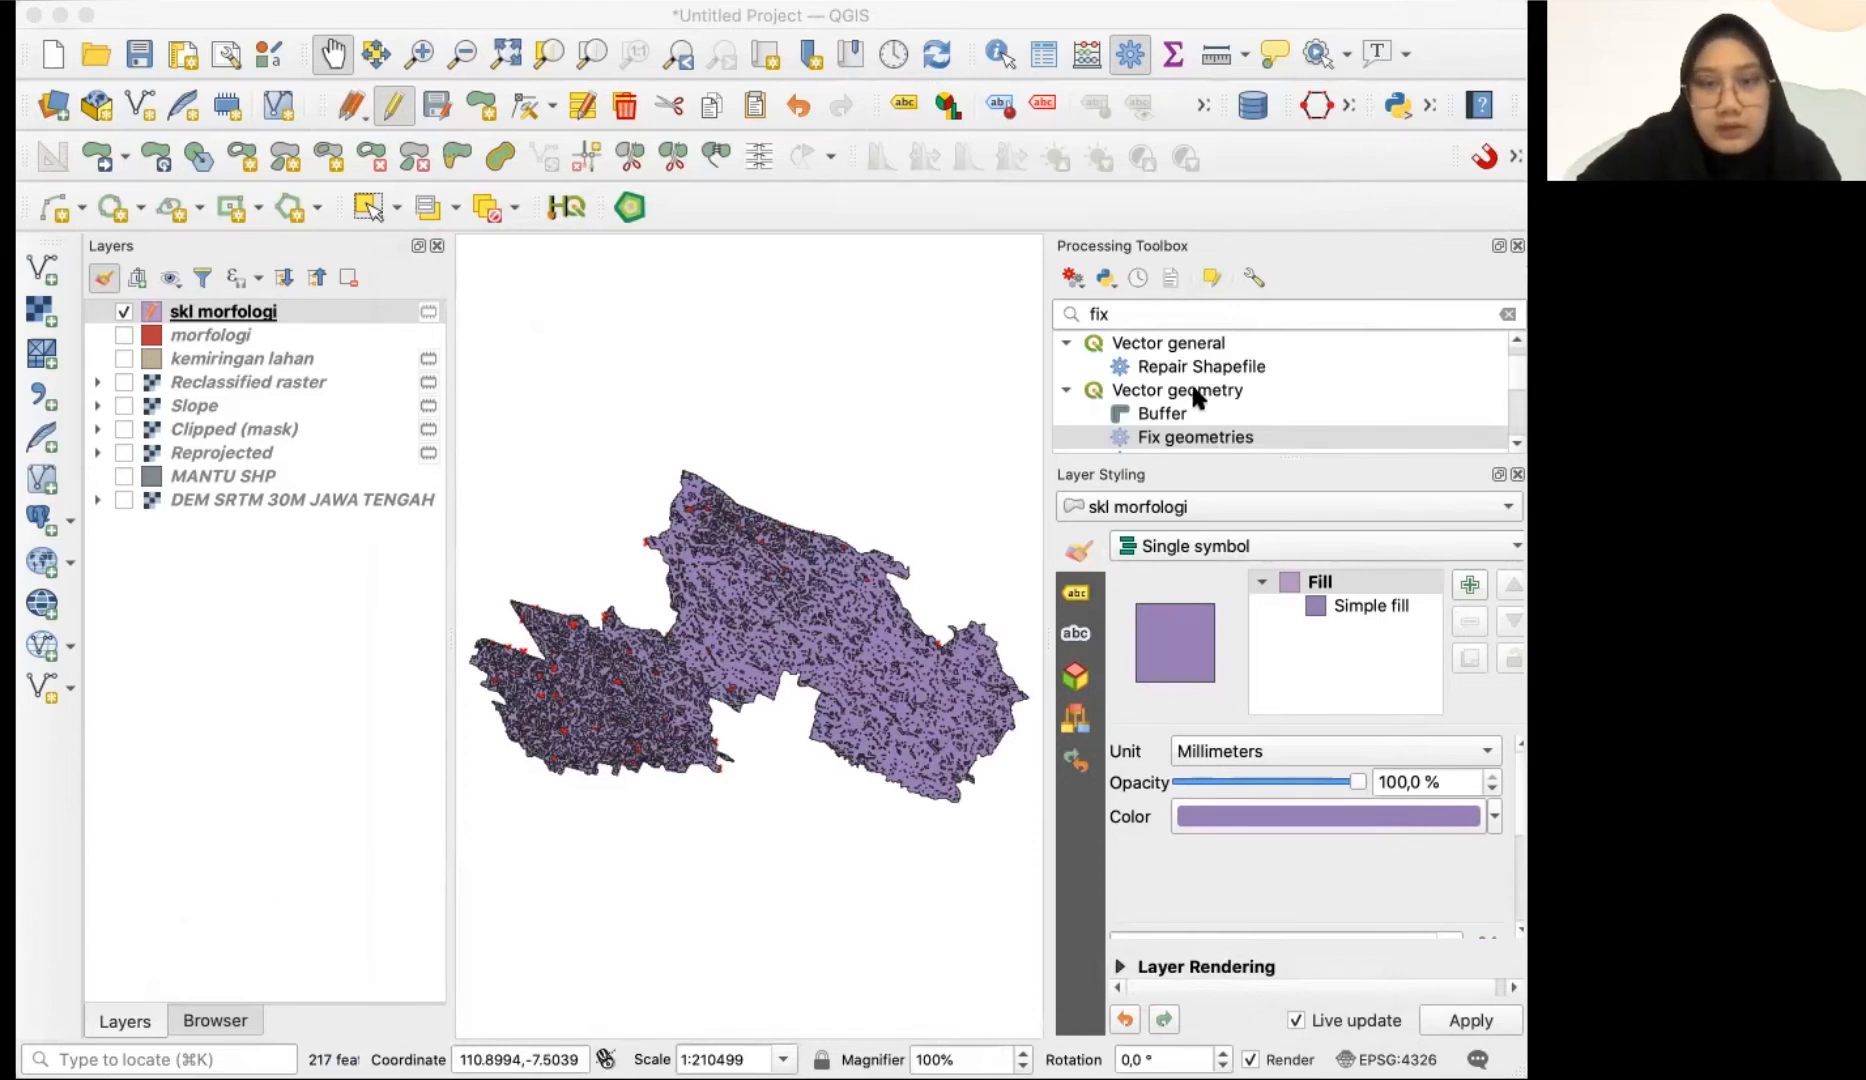
left_click(815, 514)
type("'C")
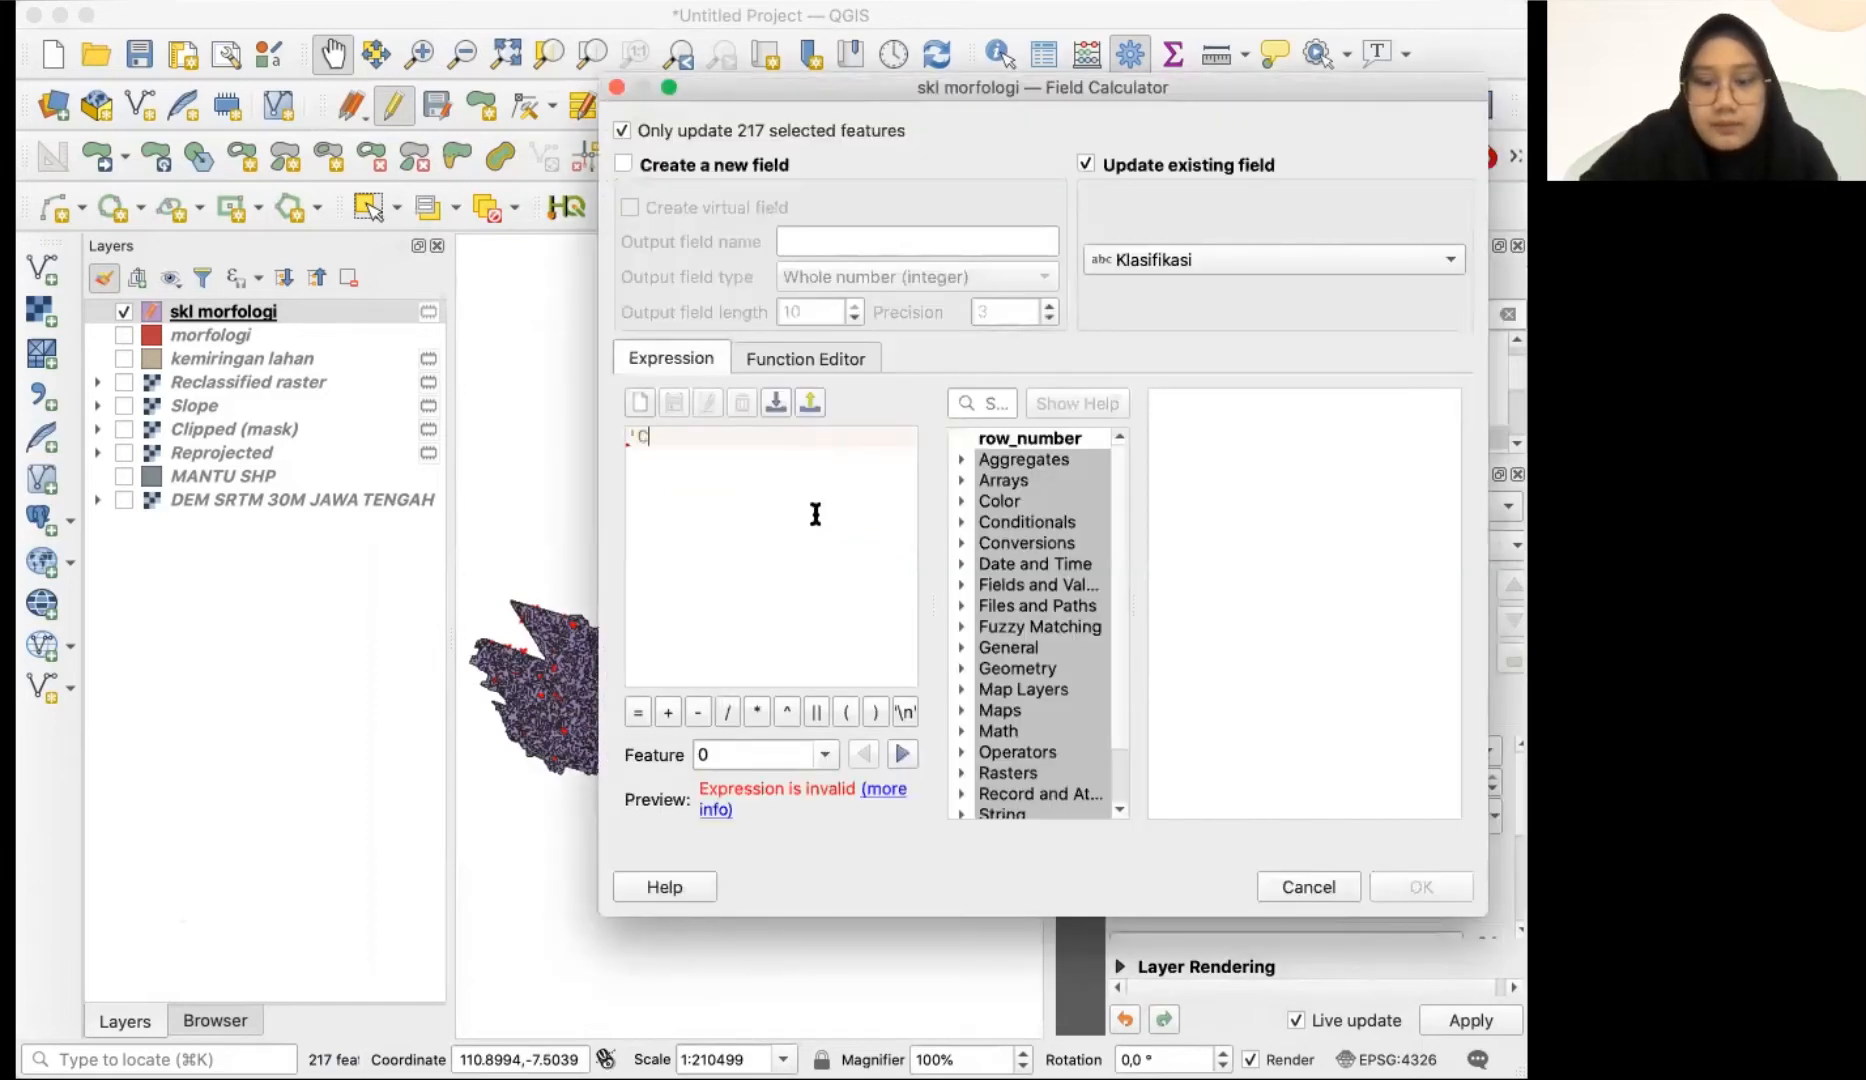
type("ukup'")
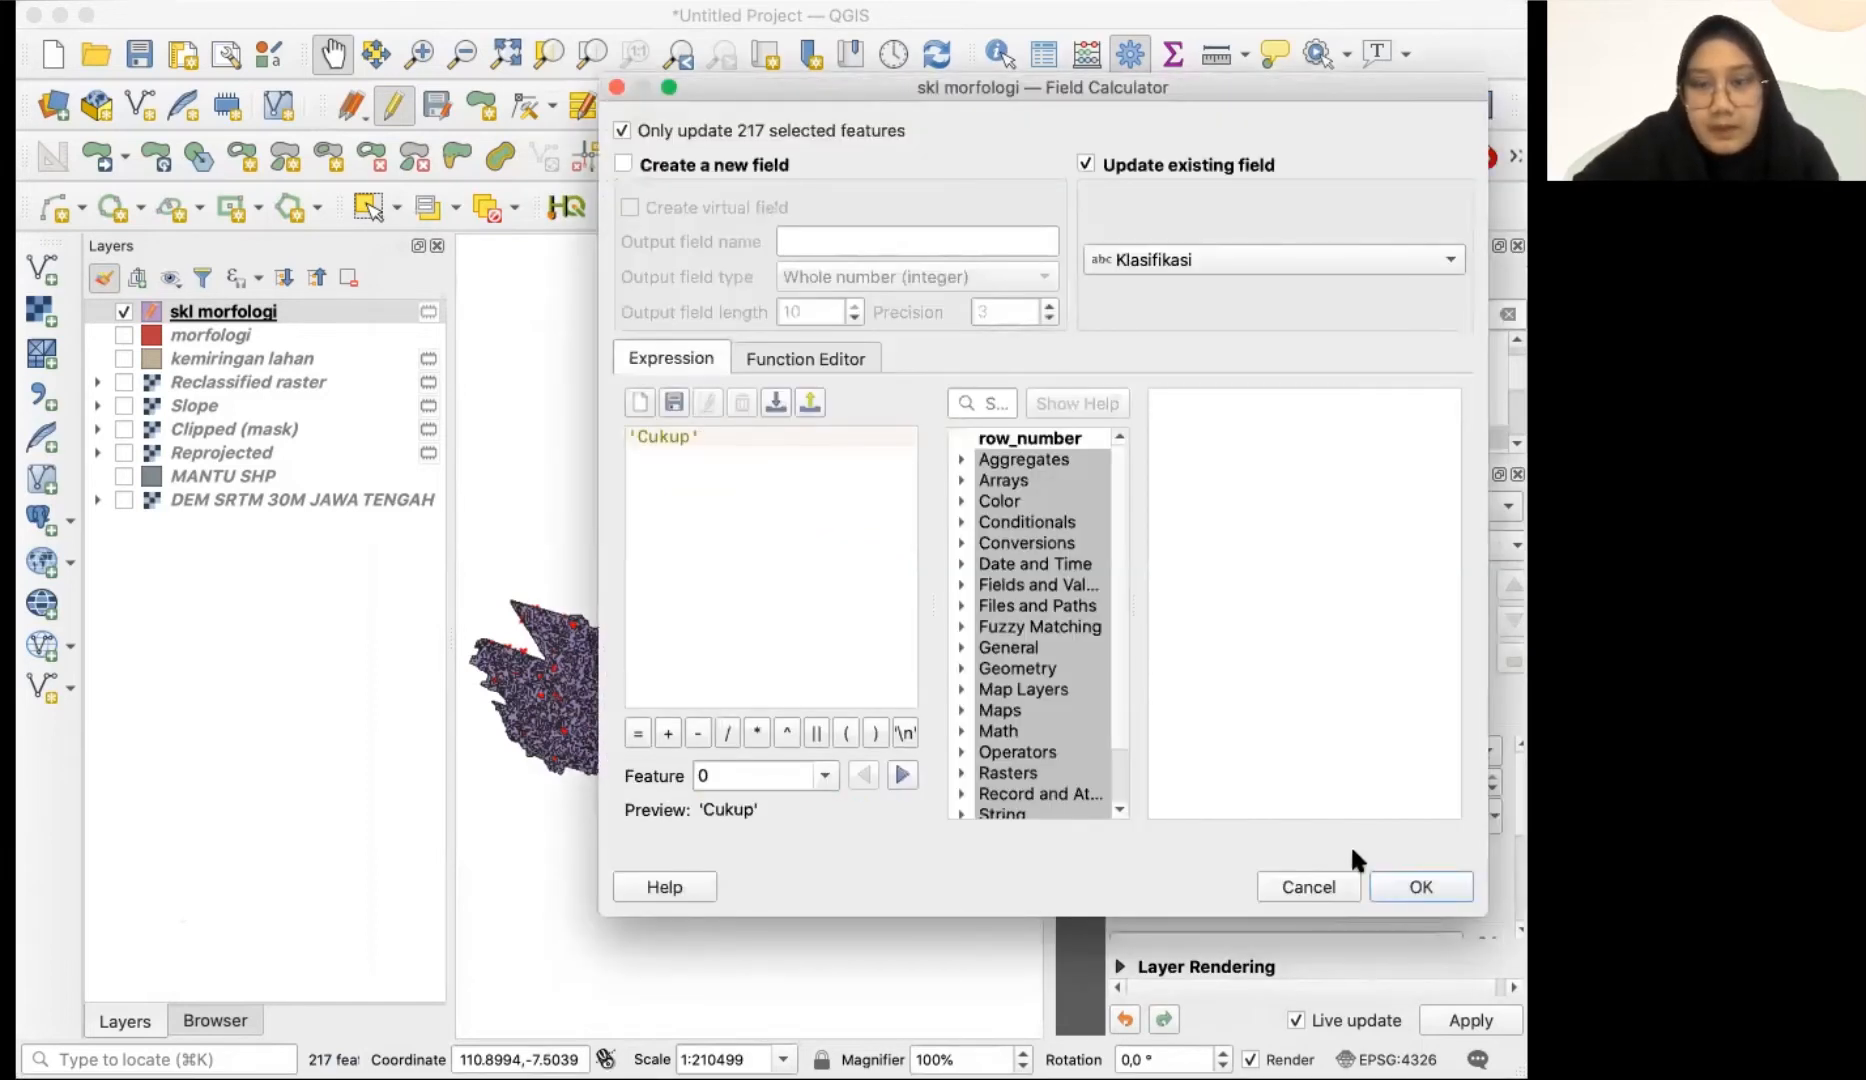
left_click(1410, 886)
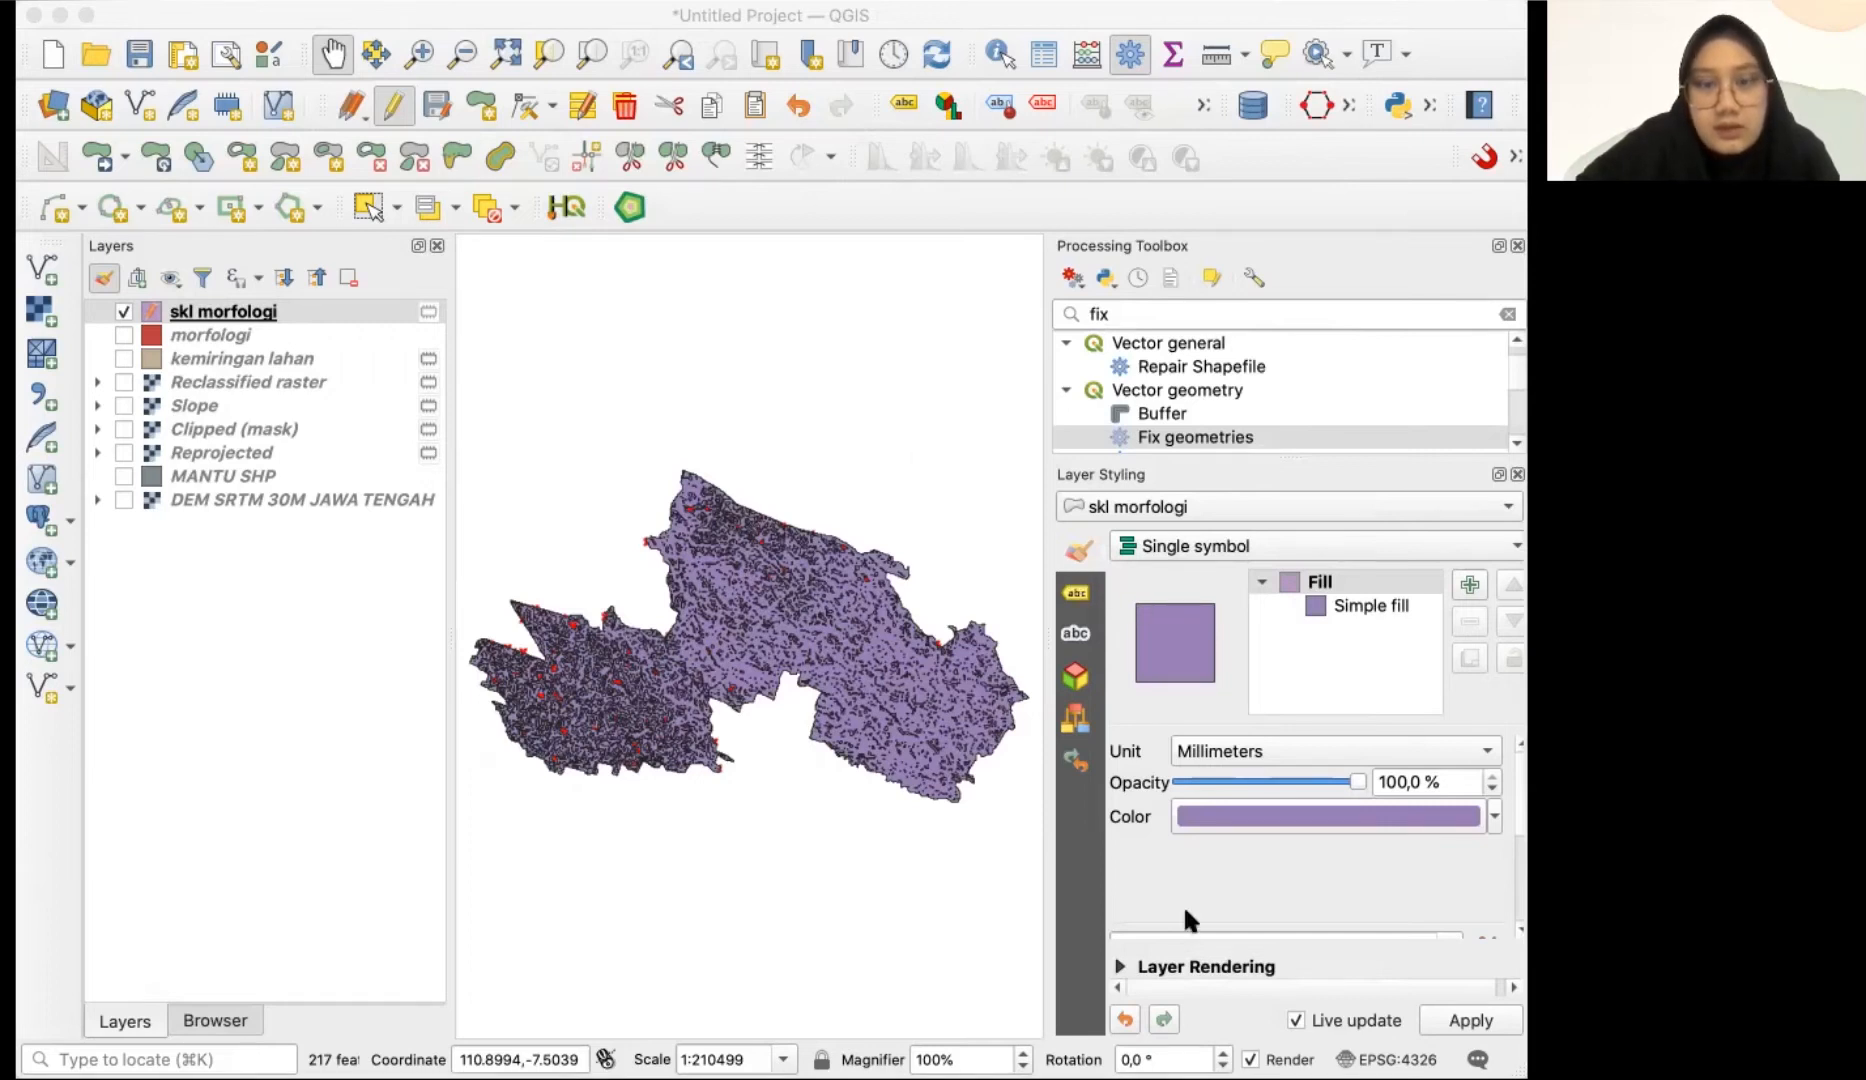
- Select the second group of matching features and update only their Klasifikasi values to 'Sedang'
left_click(1139, 819)
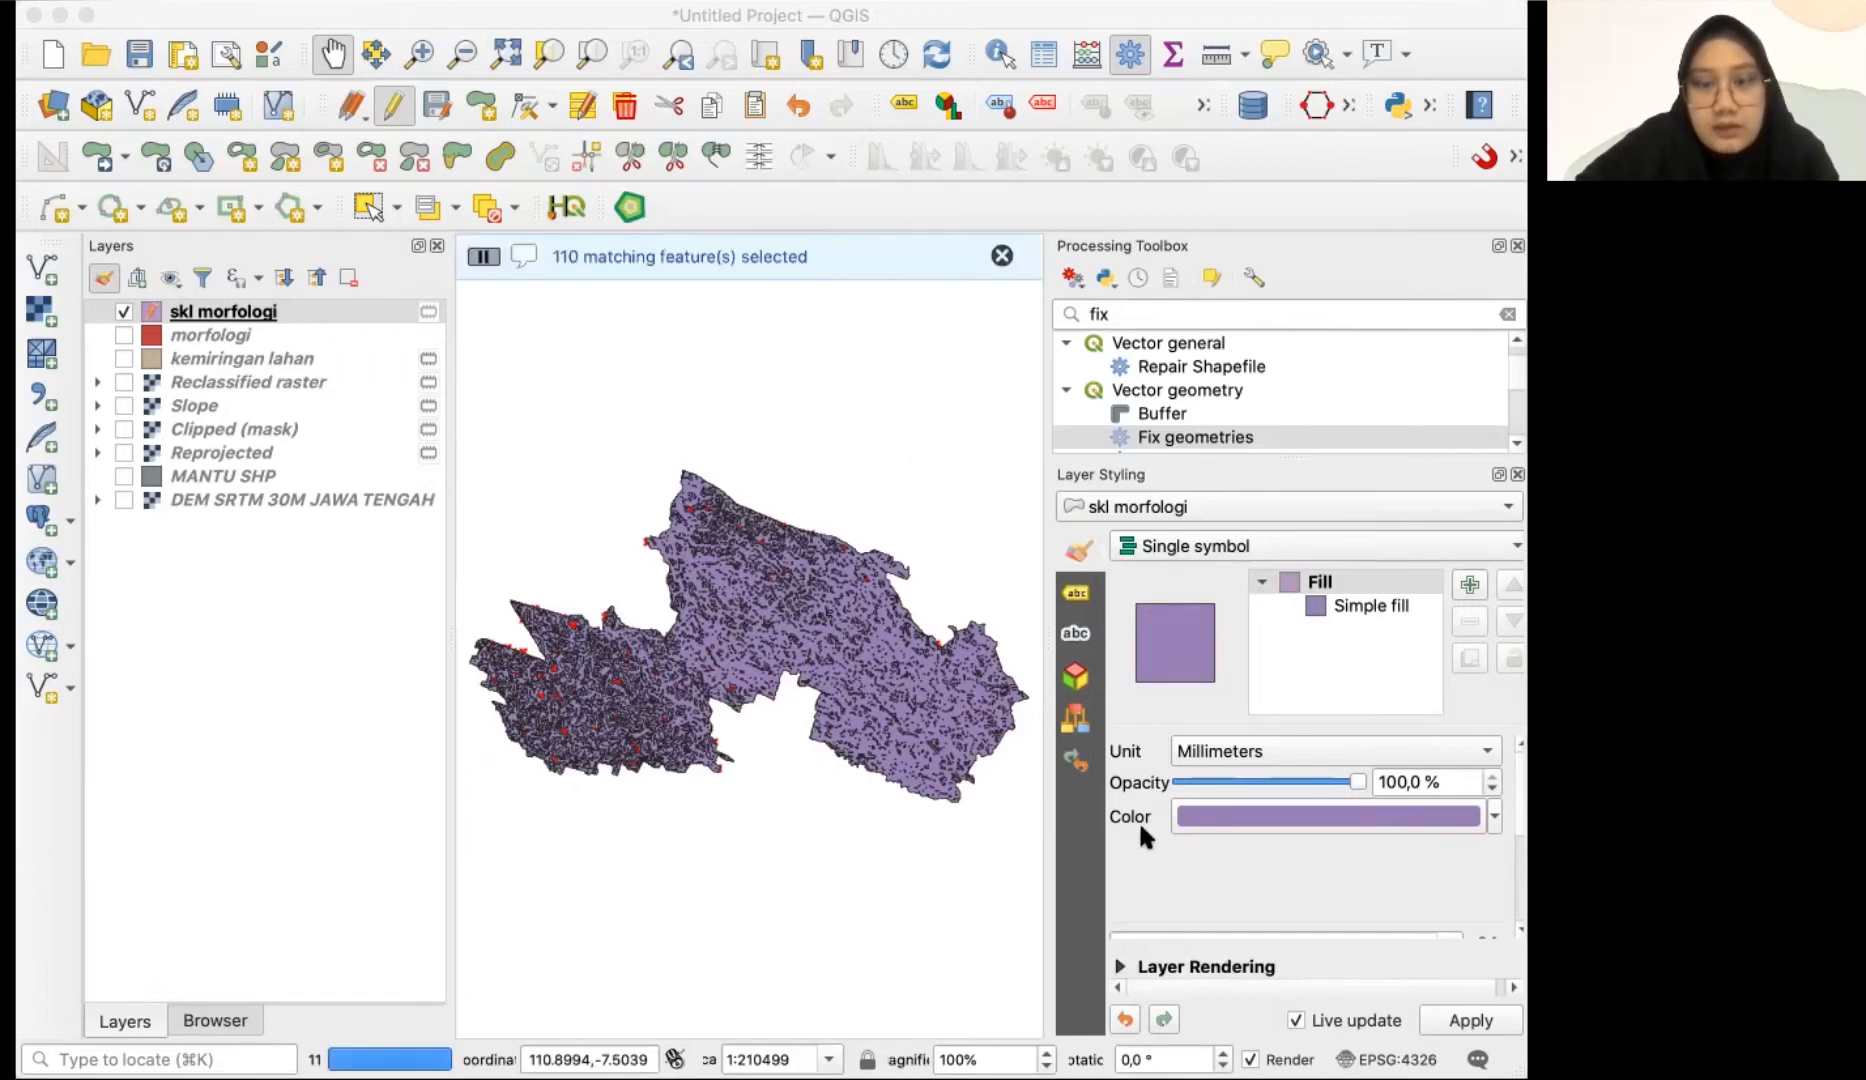
left_click(1227, 44)
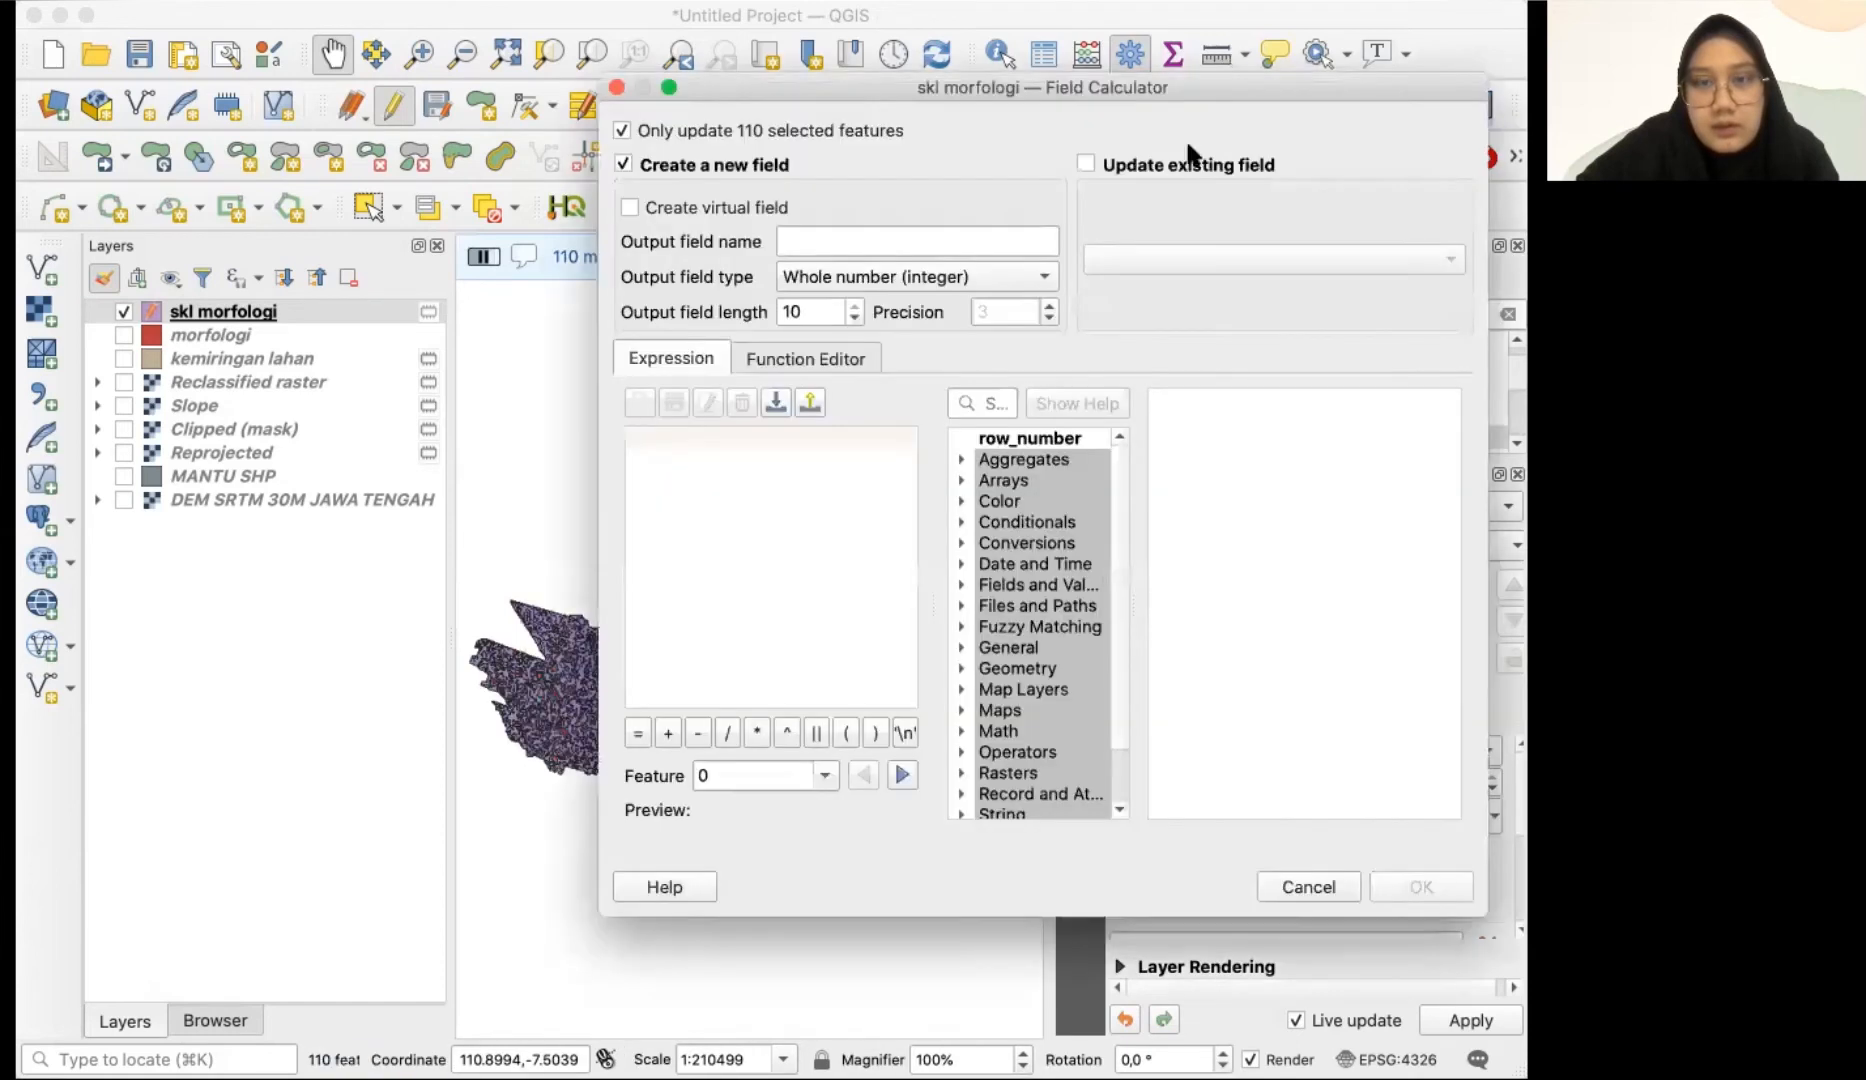
left_click(1114, 163)
left_click(1109, 257)
left_click(1134, 356)
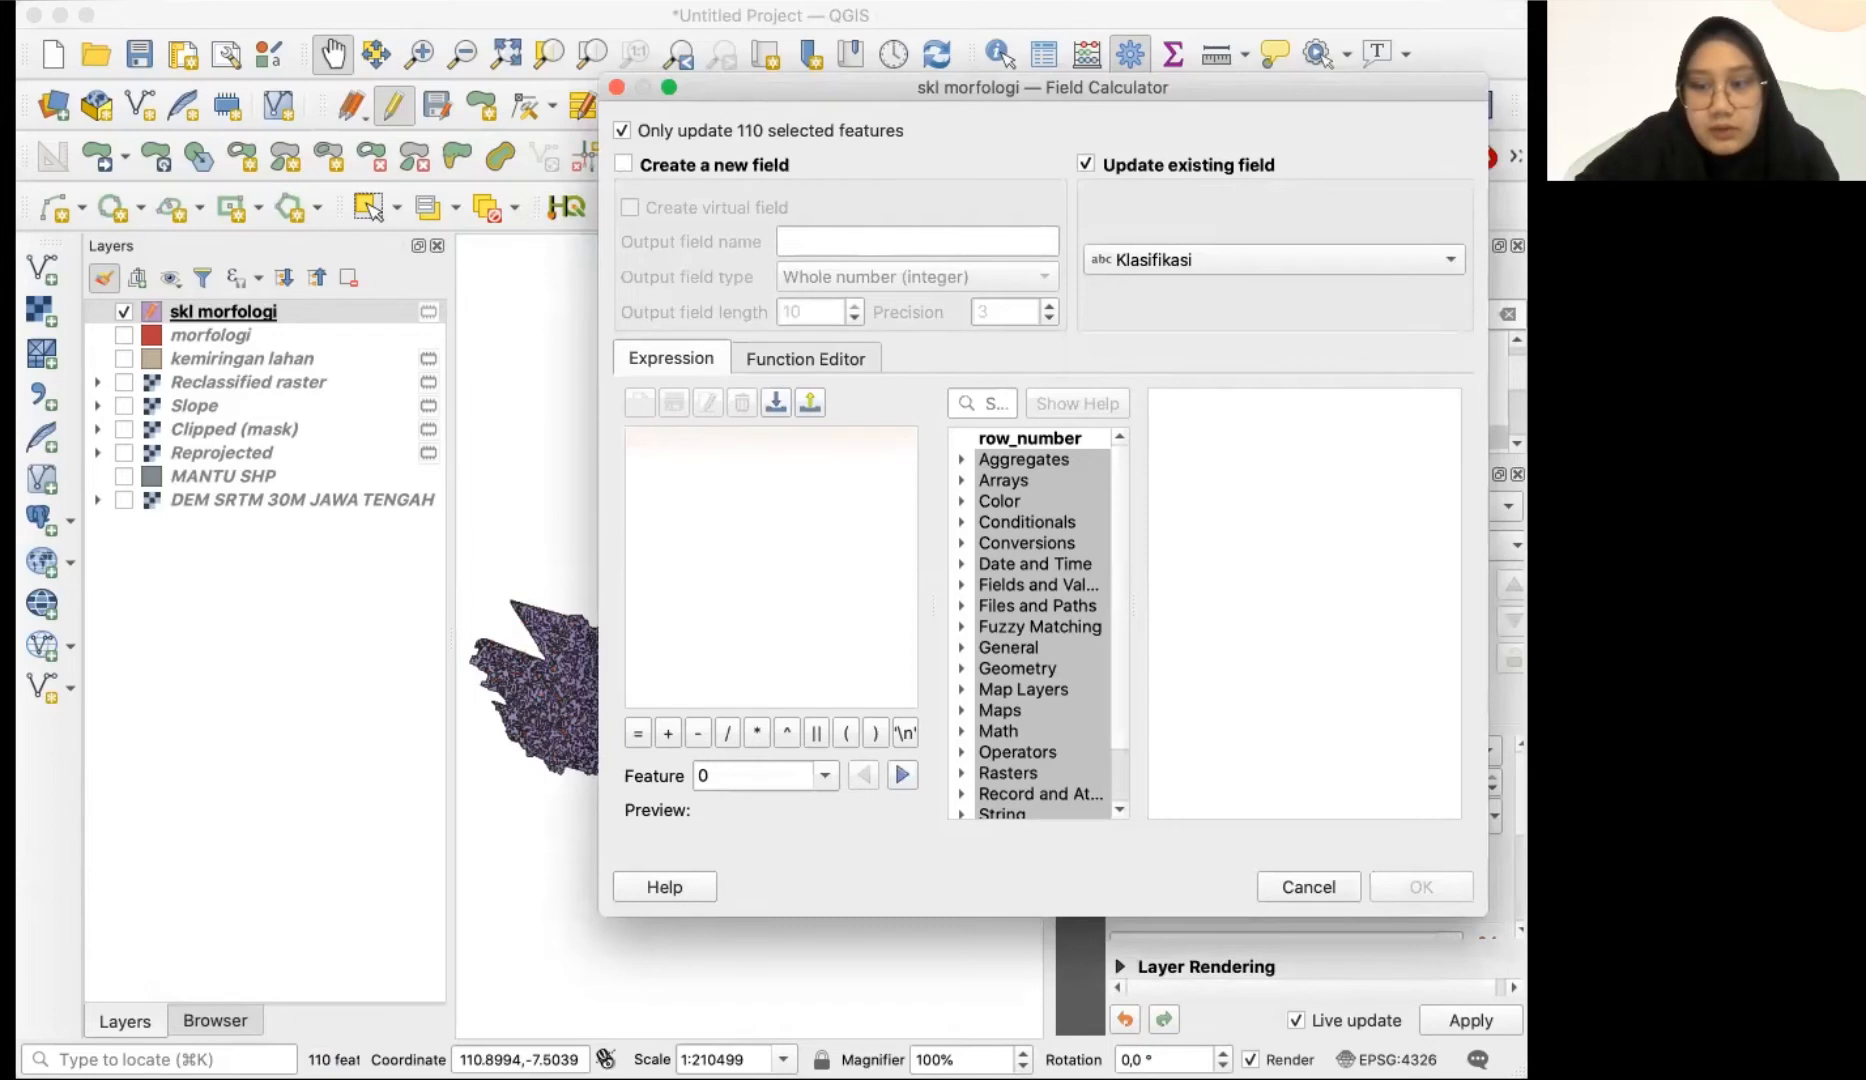
key("Escape")
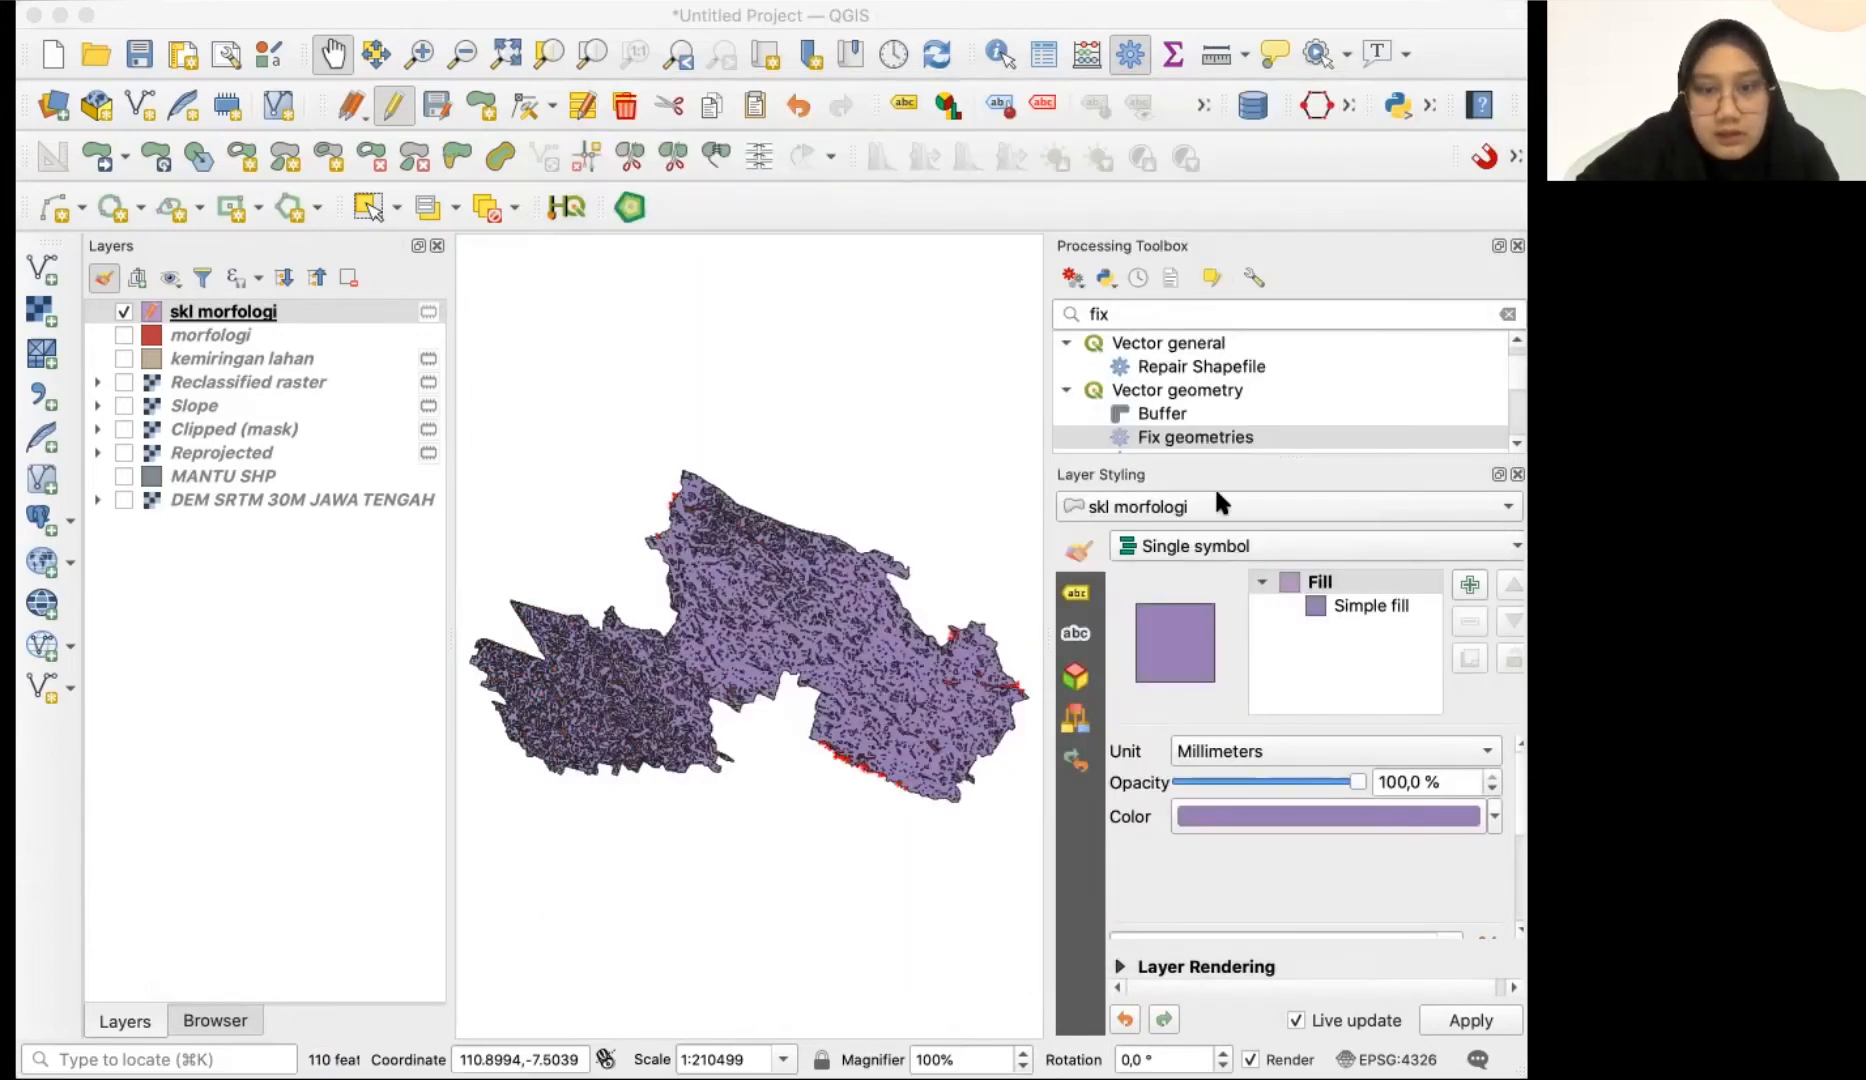
type("'S")
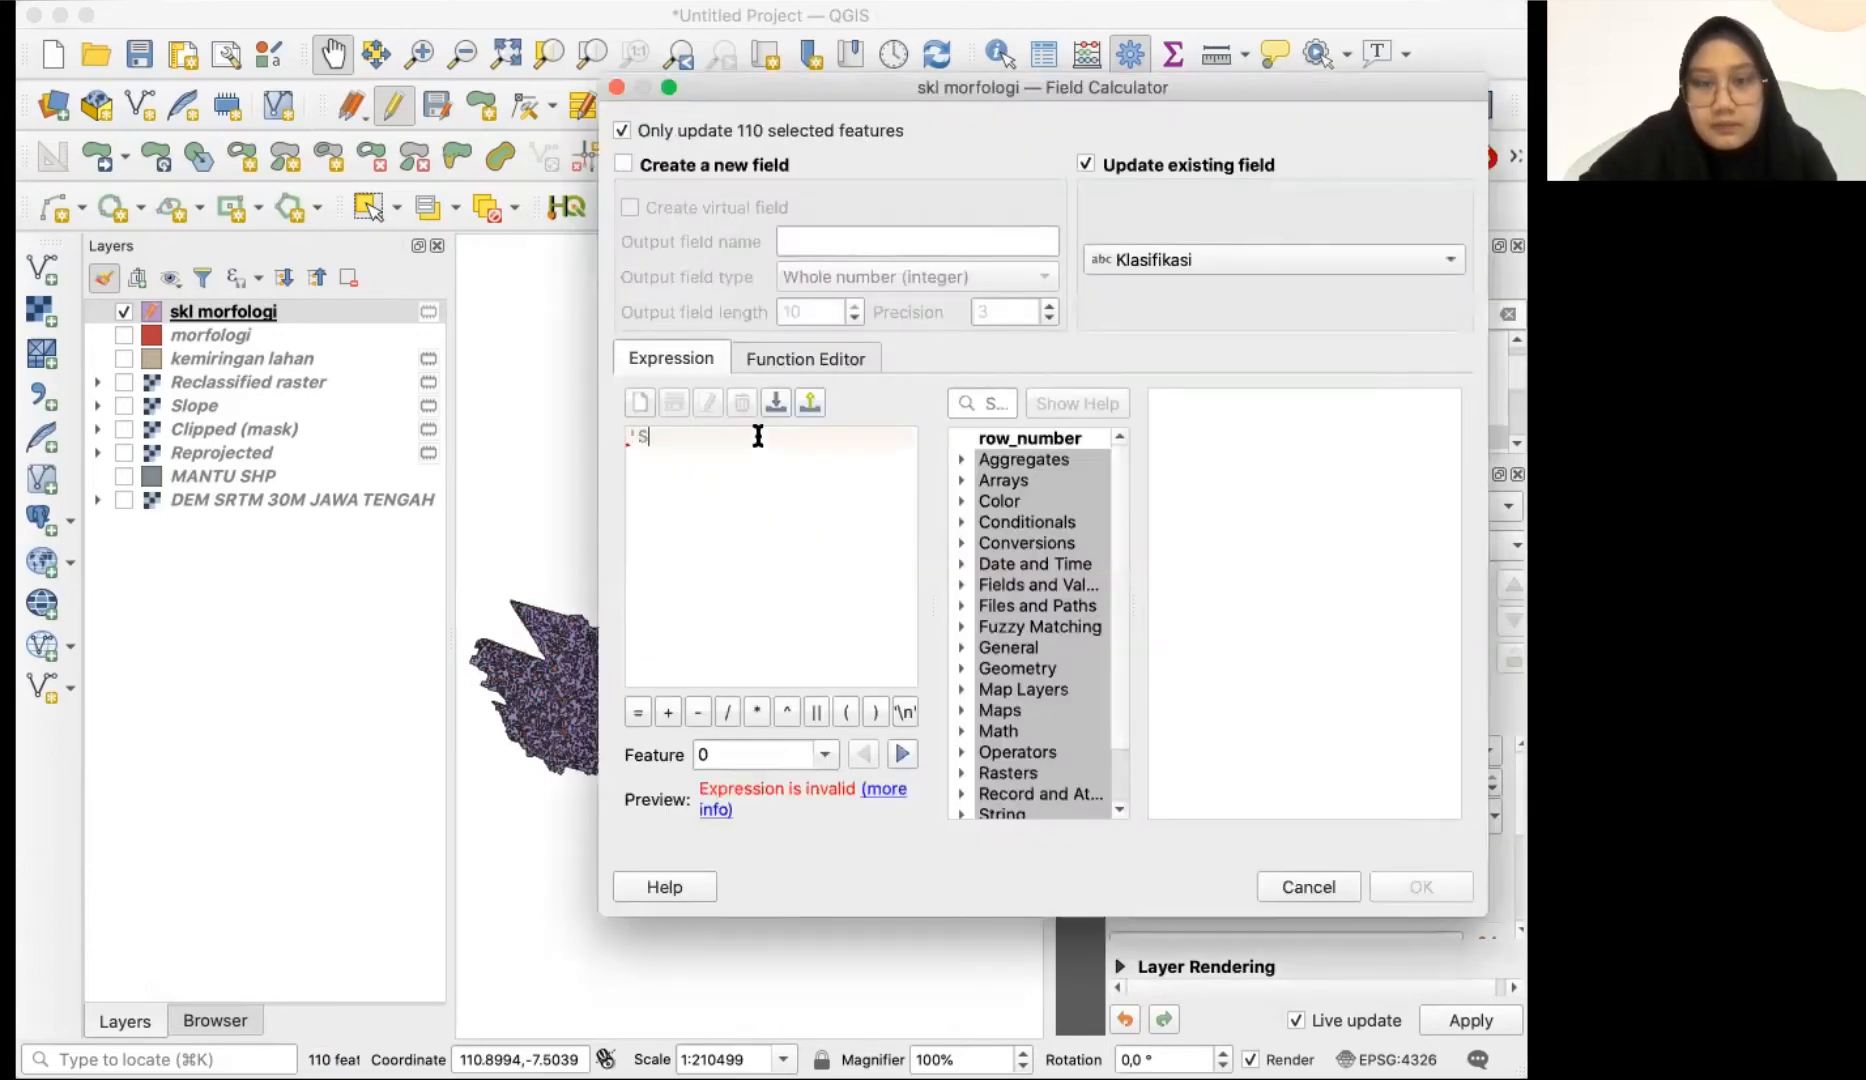
type("edang'")
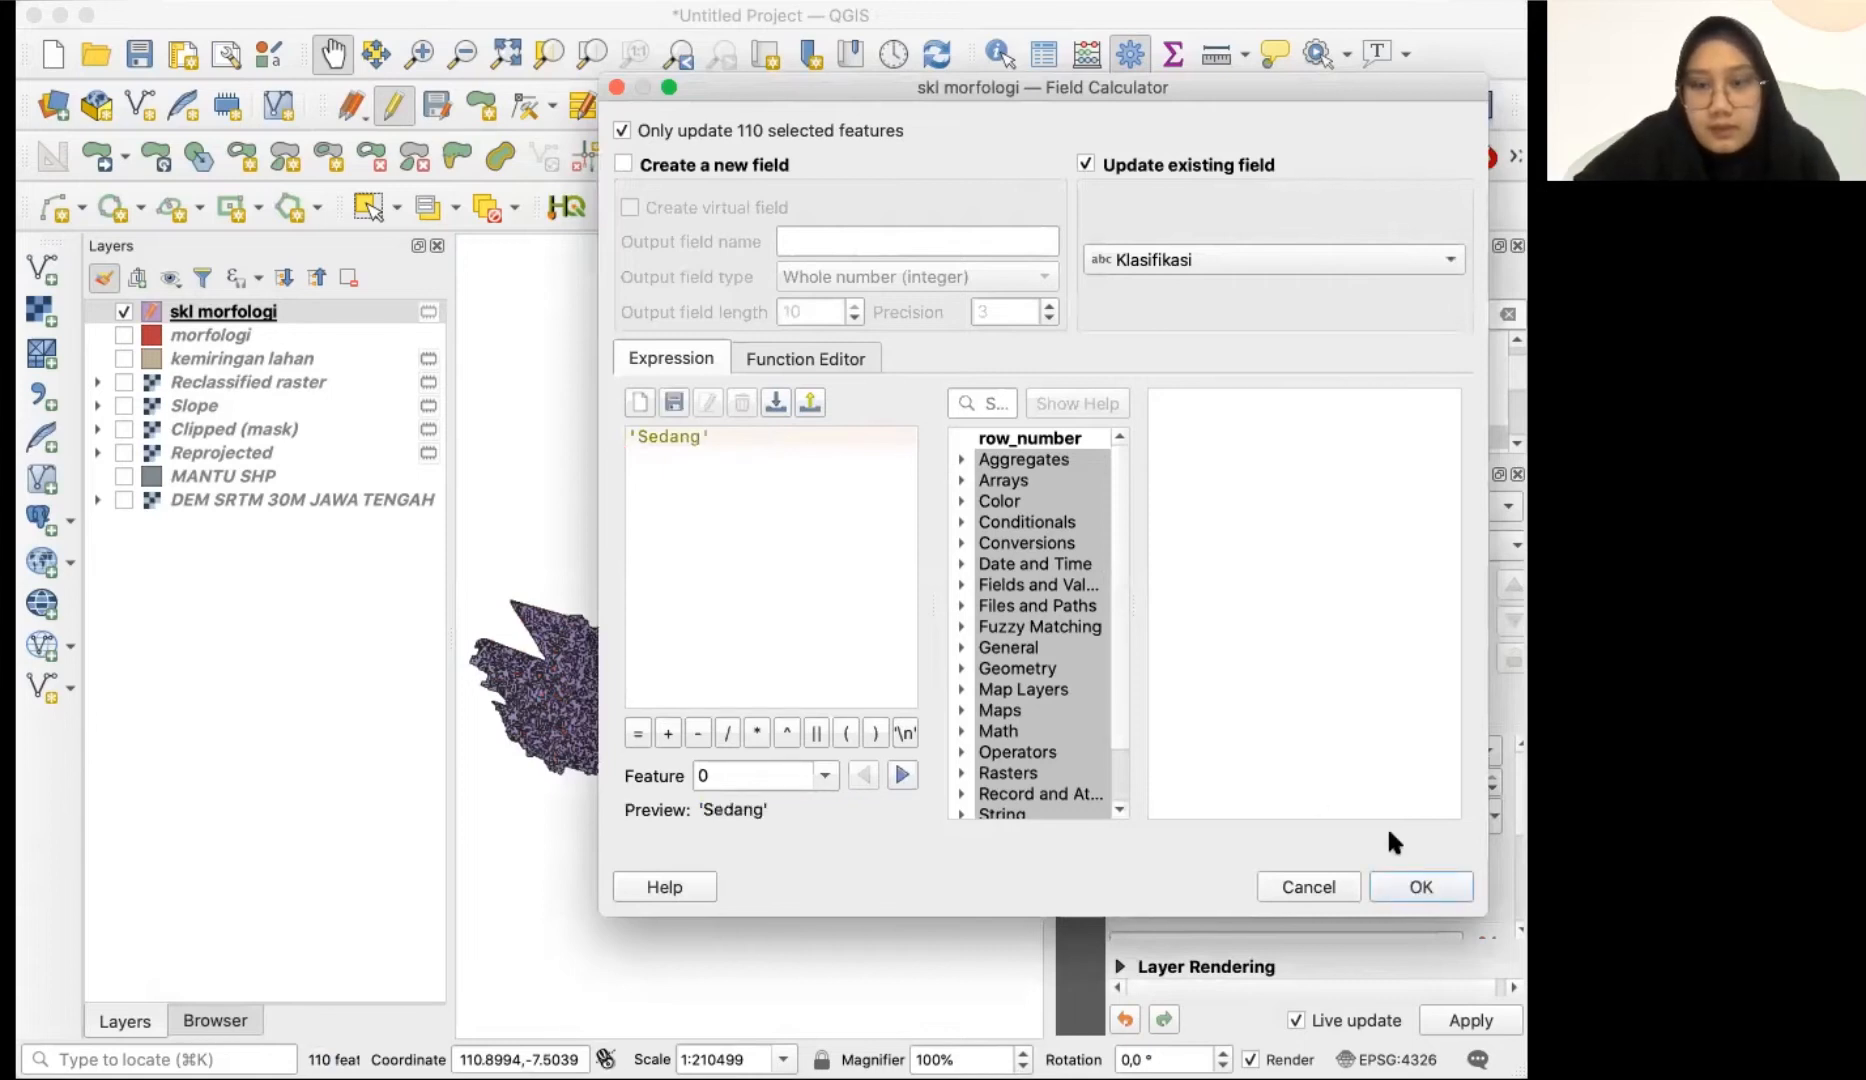
left_click(1400, 886)
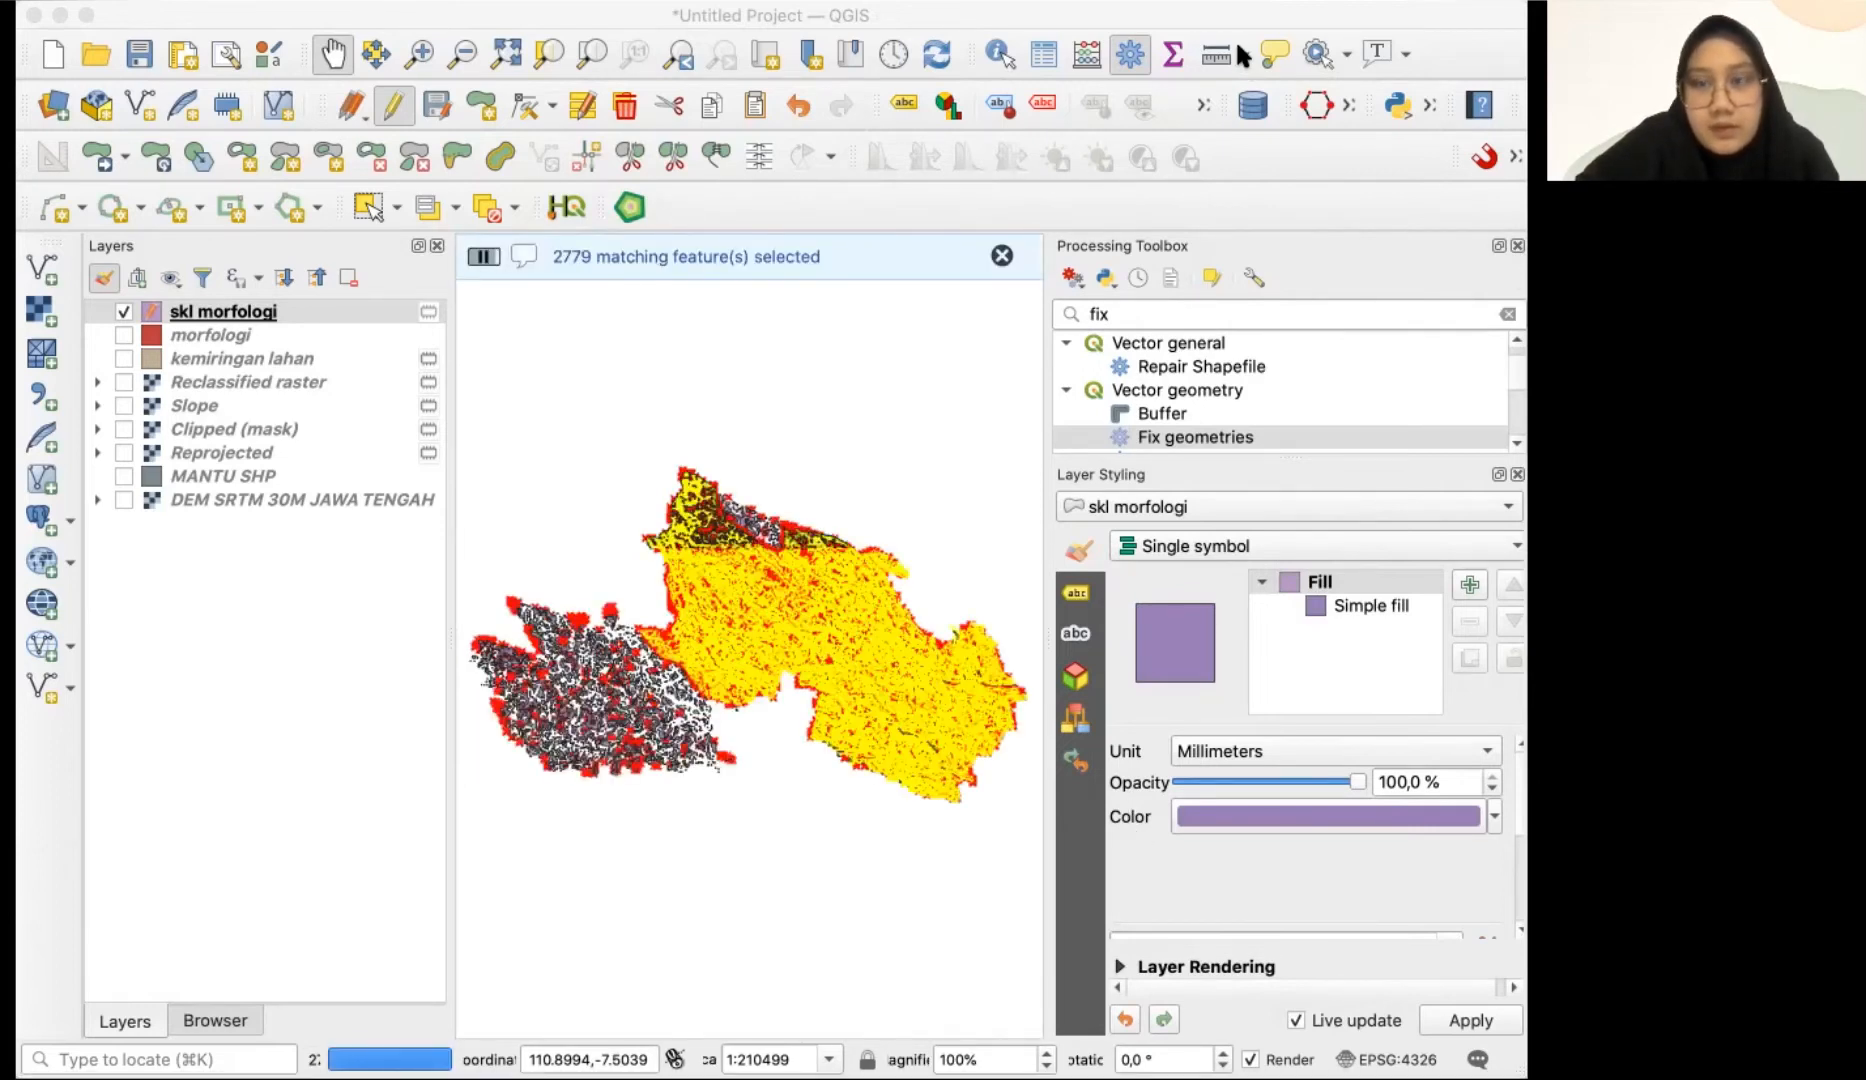
- Update the existing Klasifikasi field to 'Kurang' for the third group of selected features
key("super+i")
left_click(1099, 166)
left_click(1130, 262)
left_click(1166, 350)
left_click(763, 513)
type("'")
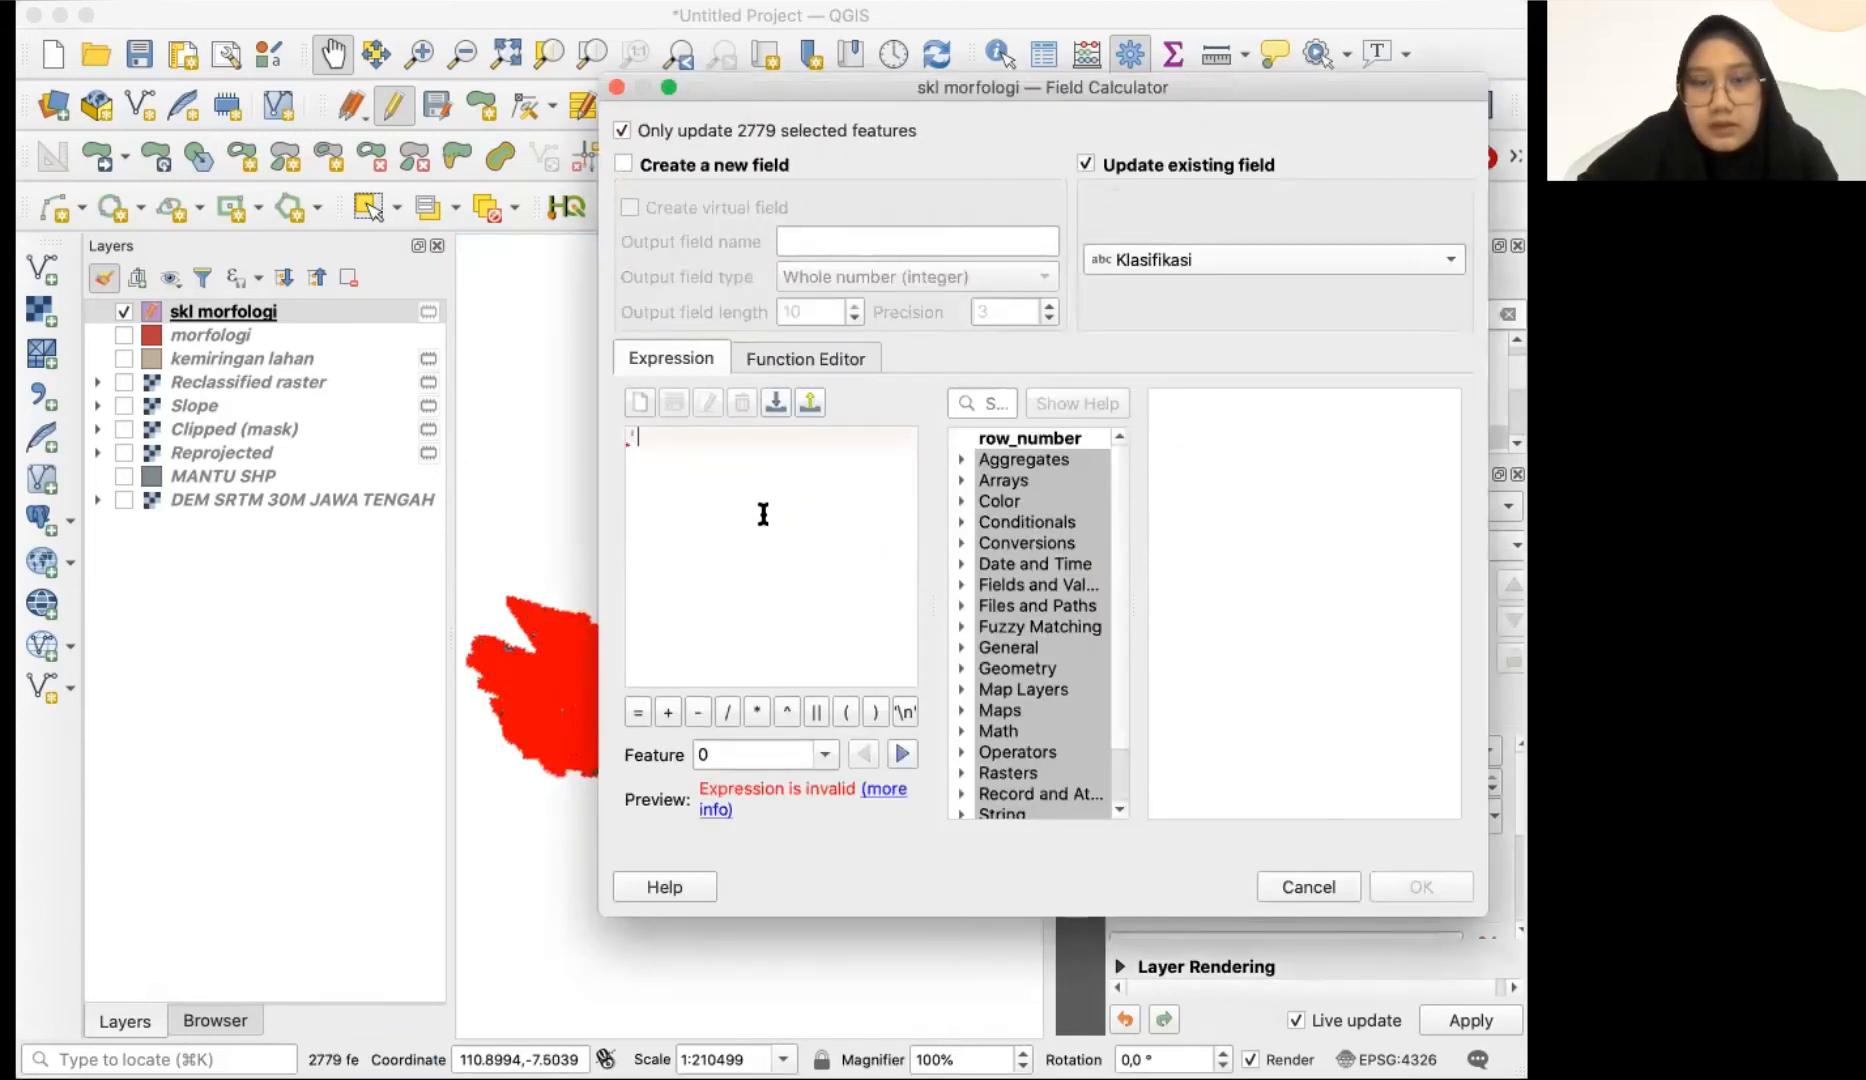
type("Kurang'")
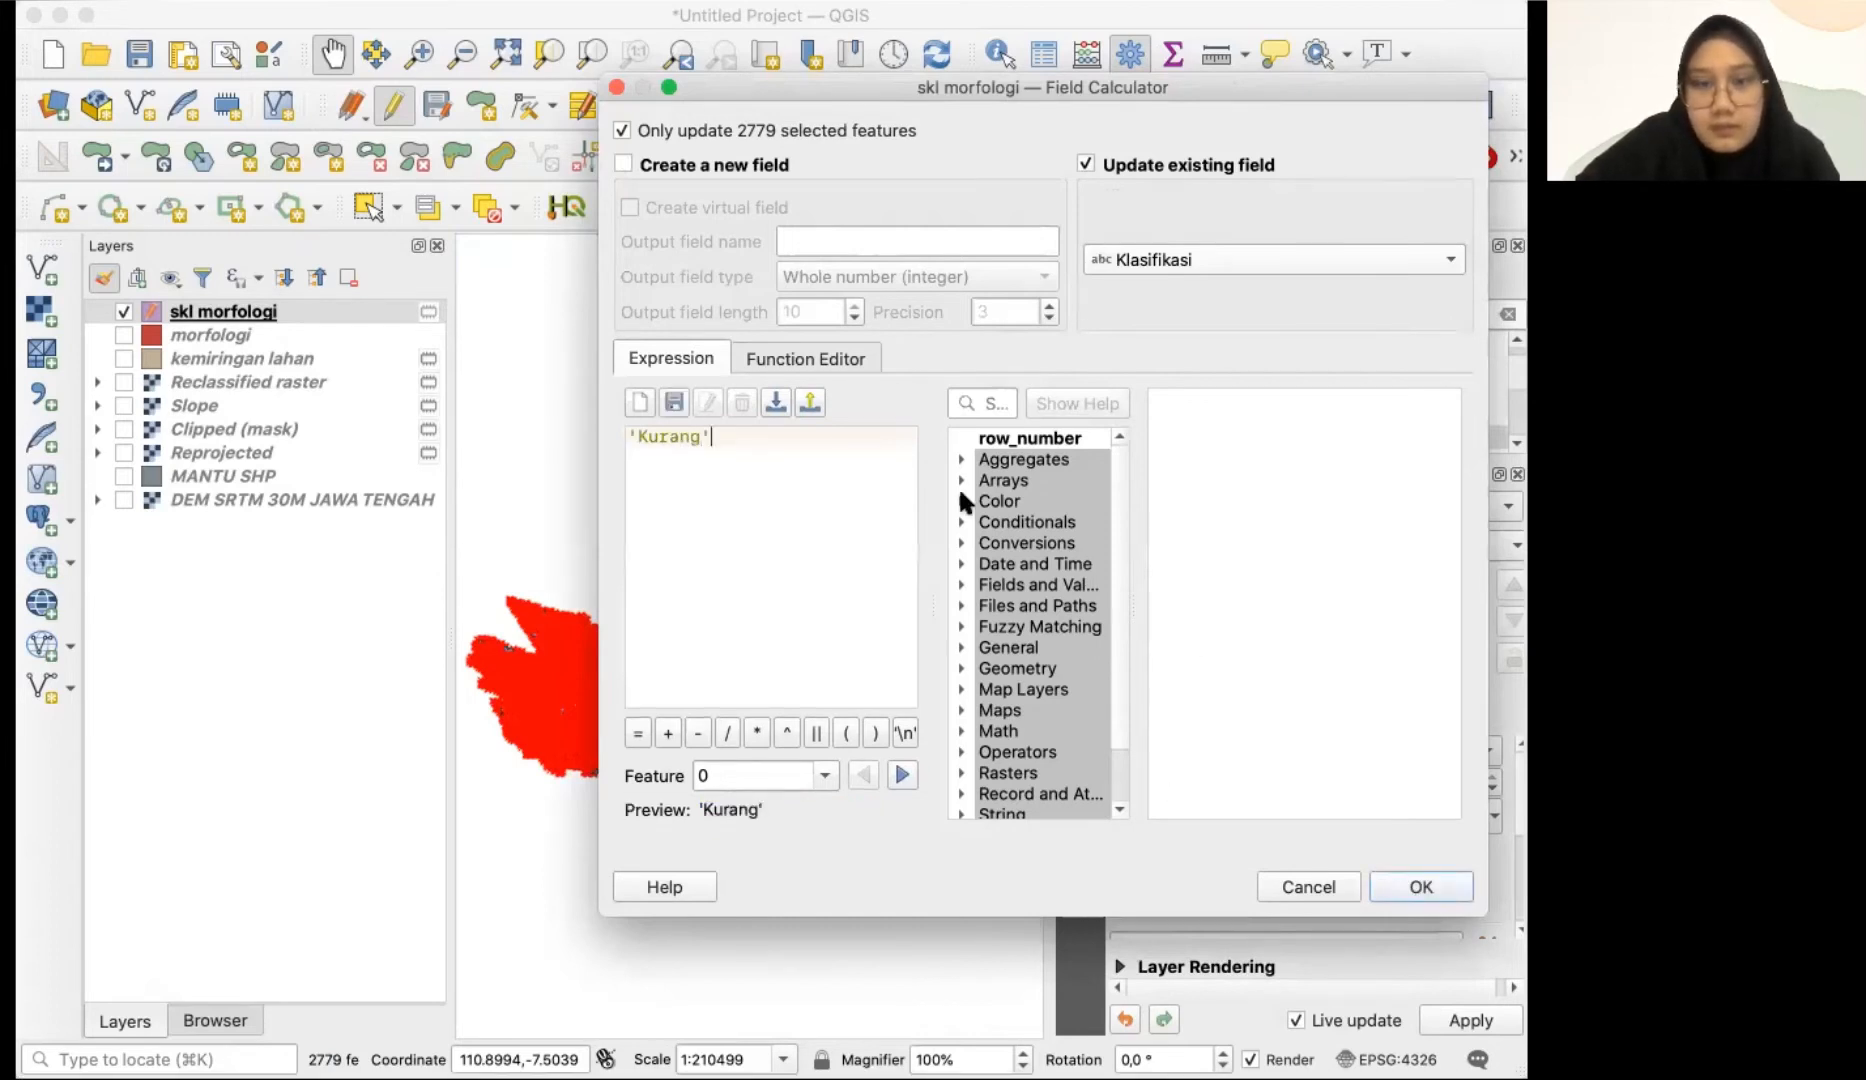
key("Return")
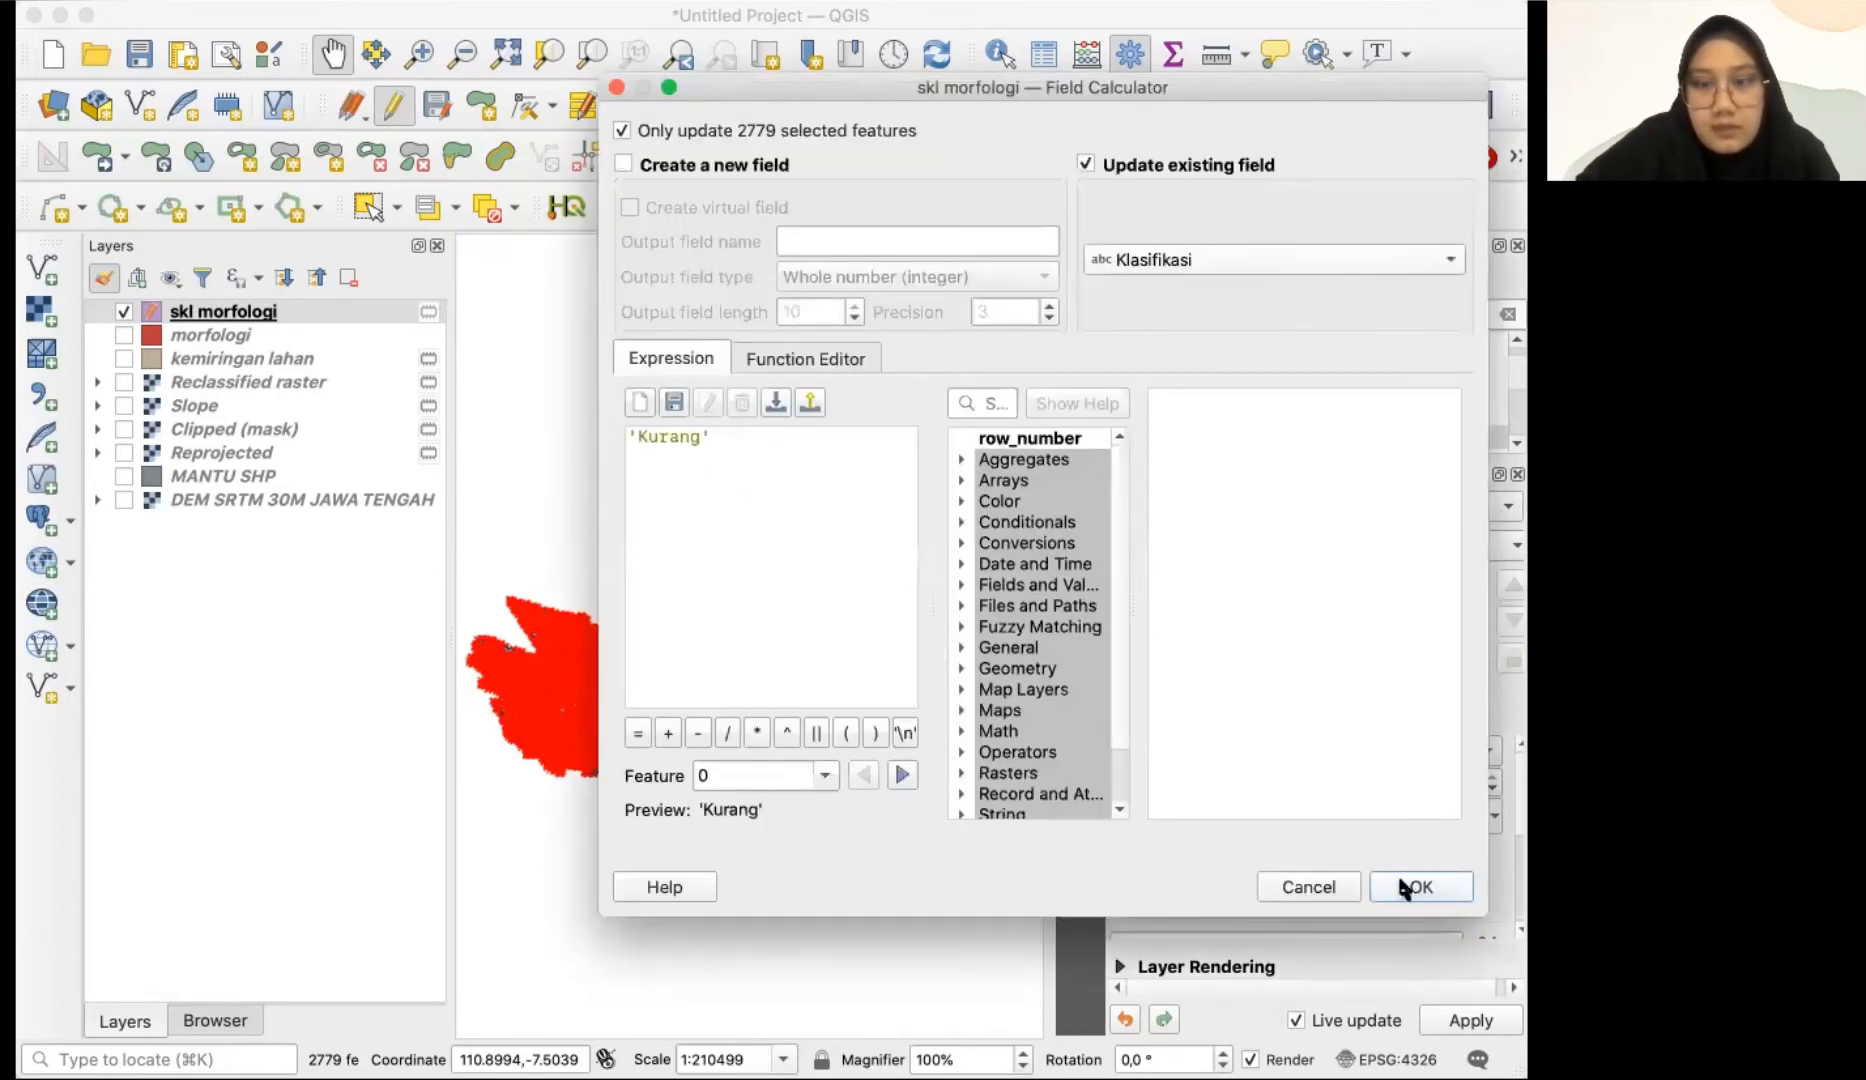
left_click(1400, 887)
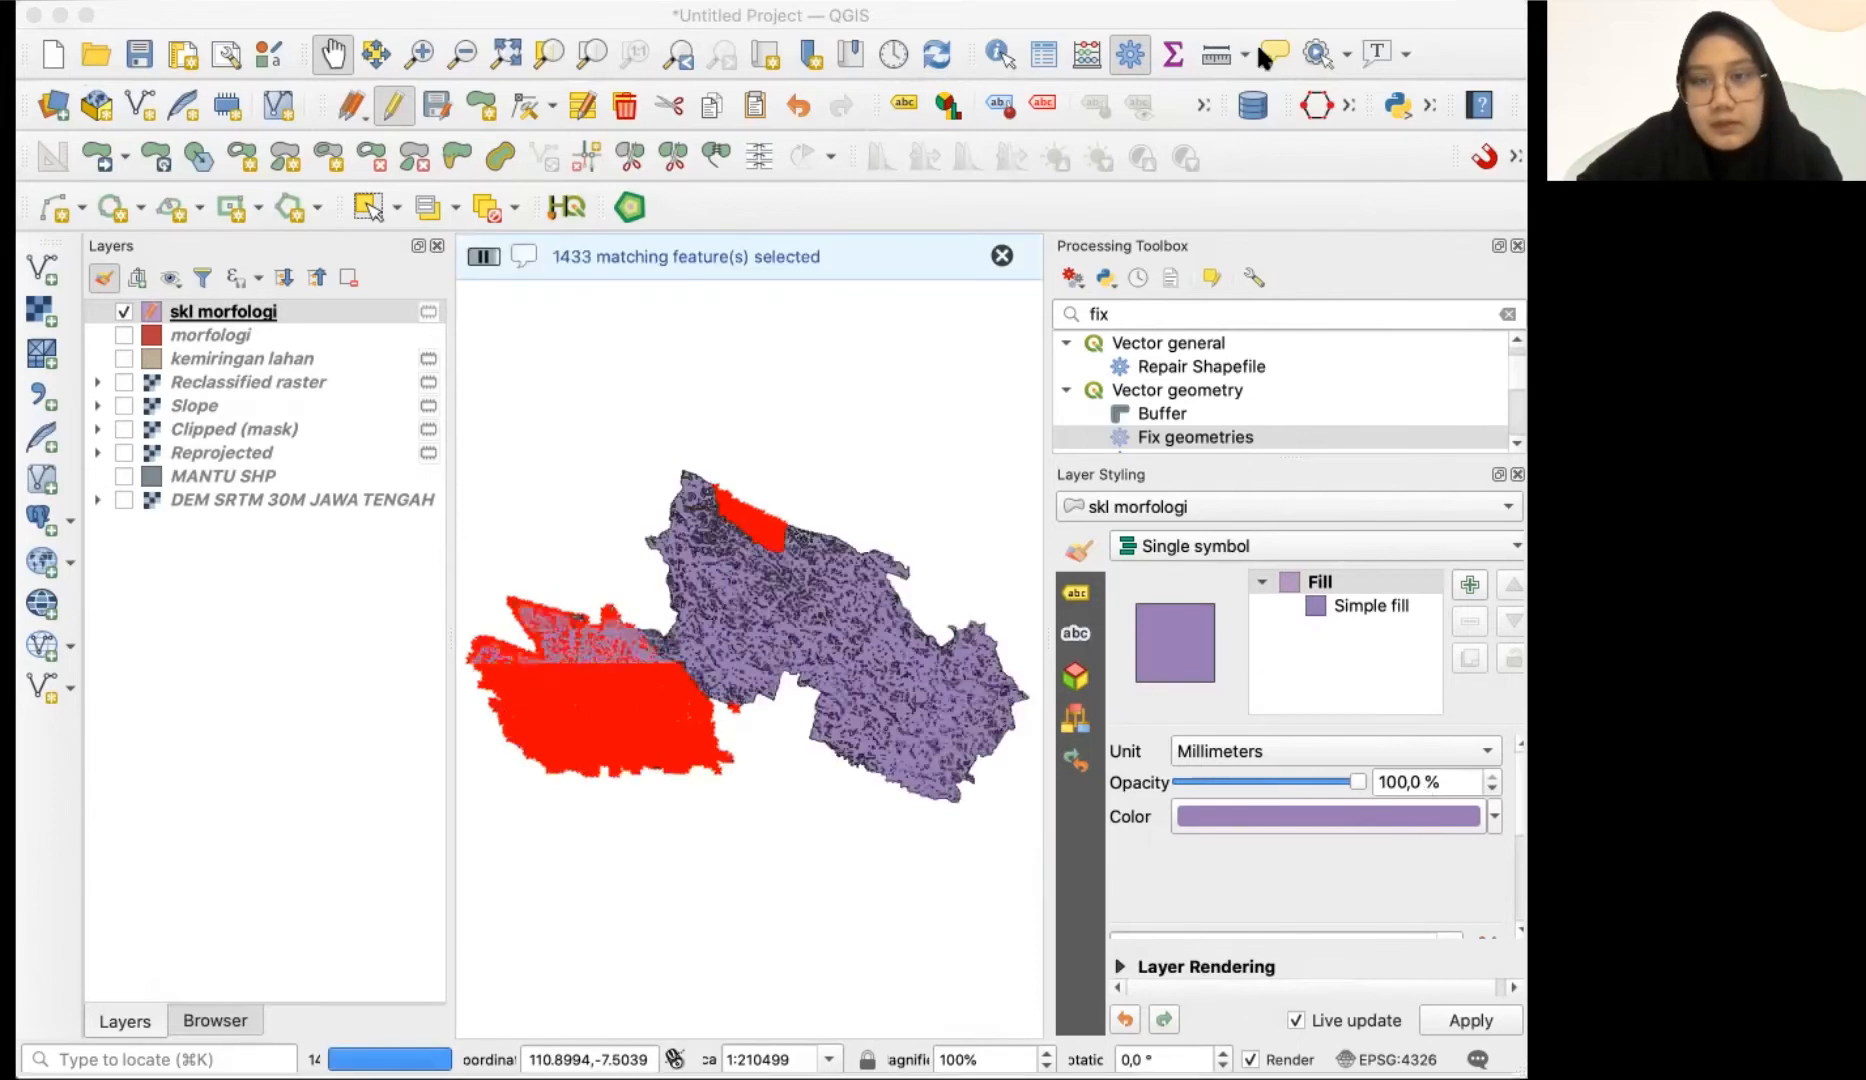
- Update the existing Klasifikasi field to 'Rendah' for the last group of selected features
key("ctrl+i")
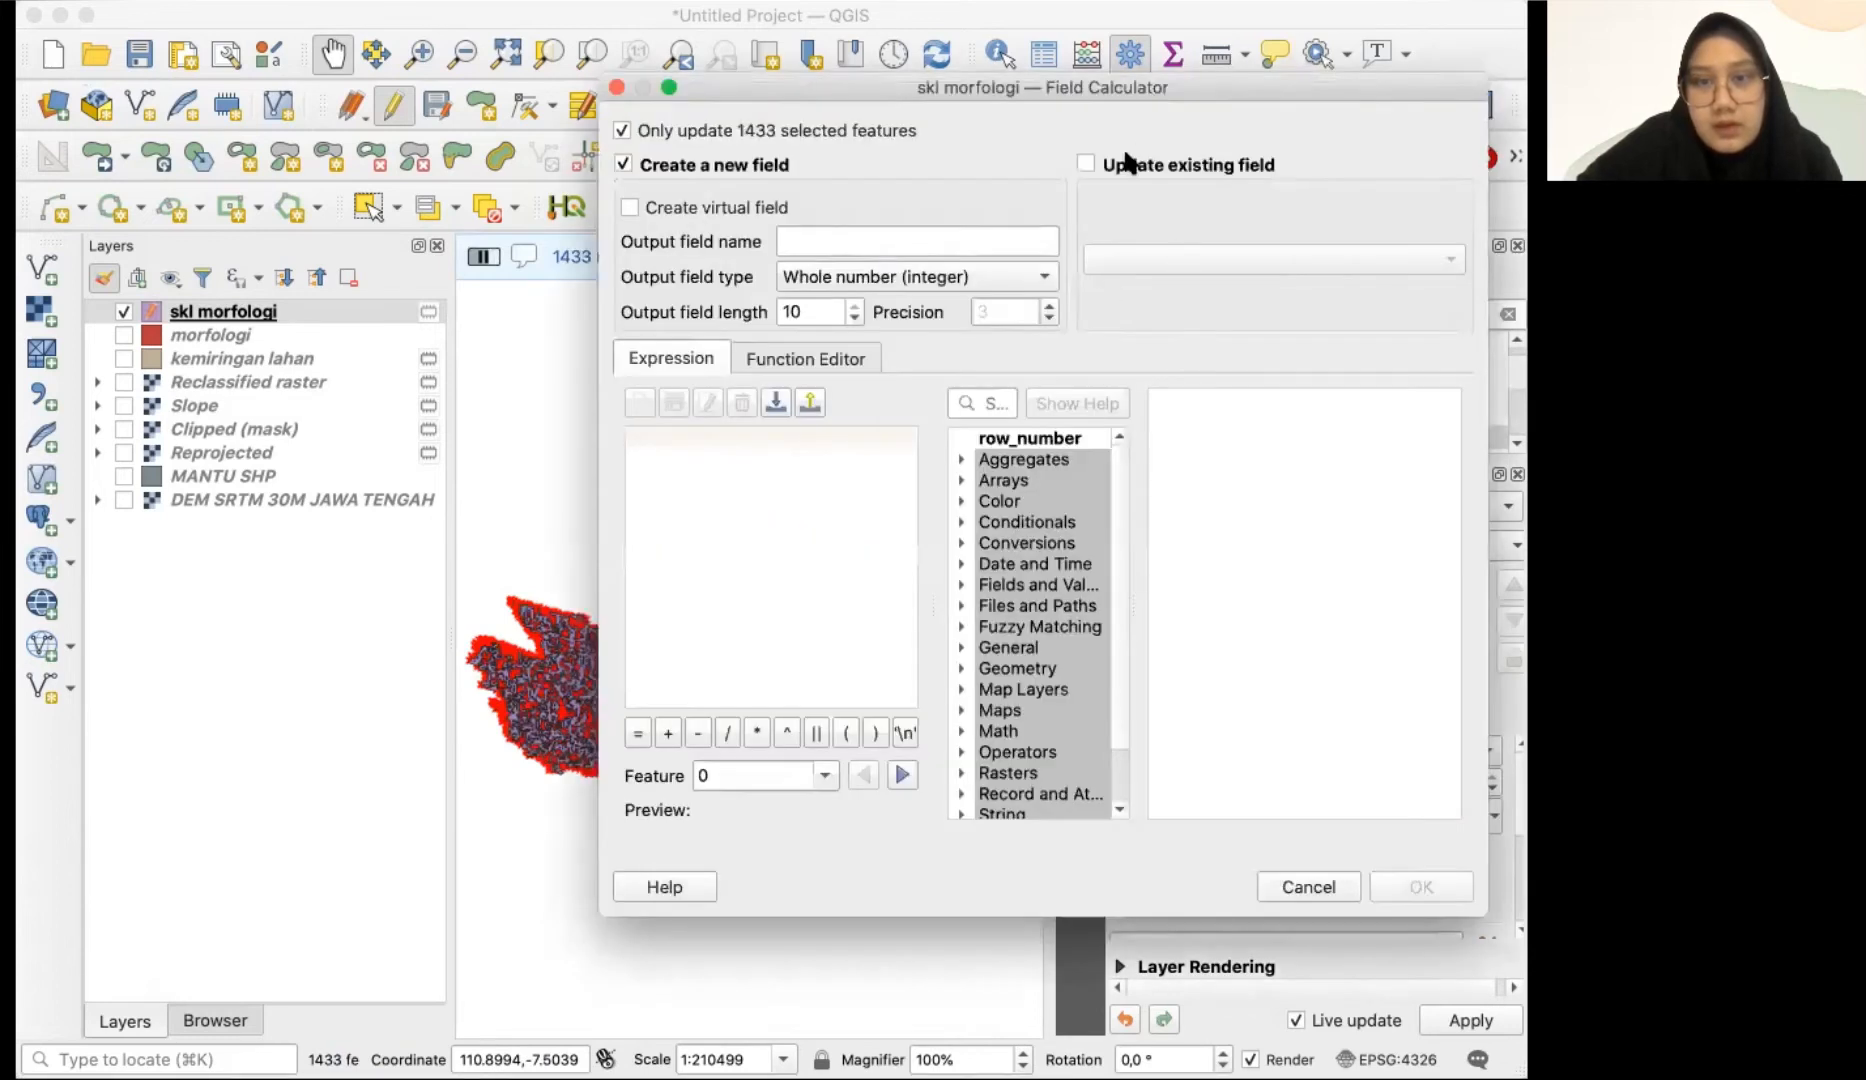
left_click(1112, 164)
left_click(1145, 265)
left_click(1156, 360)
left_click(729, 509)
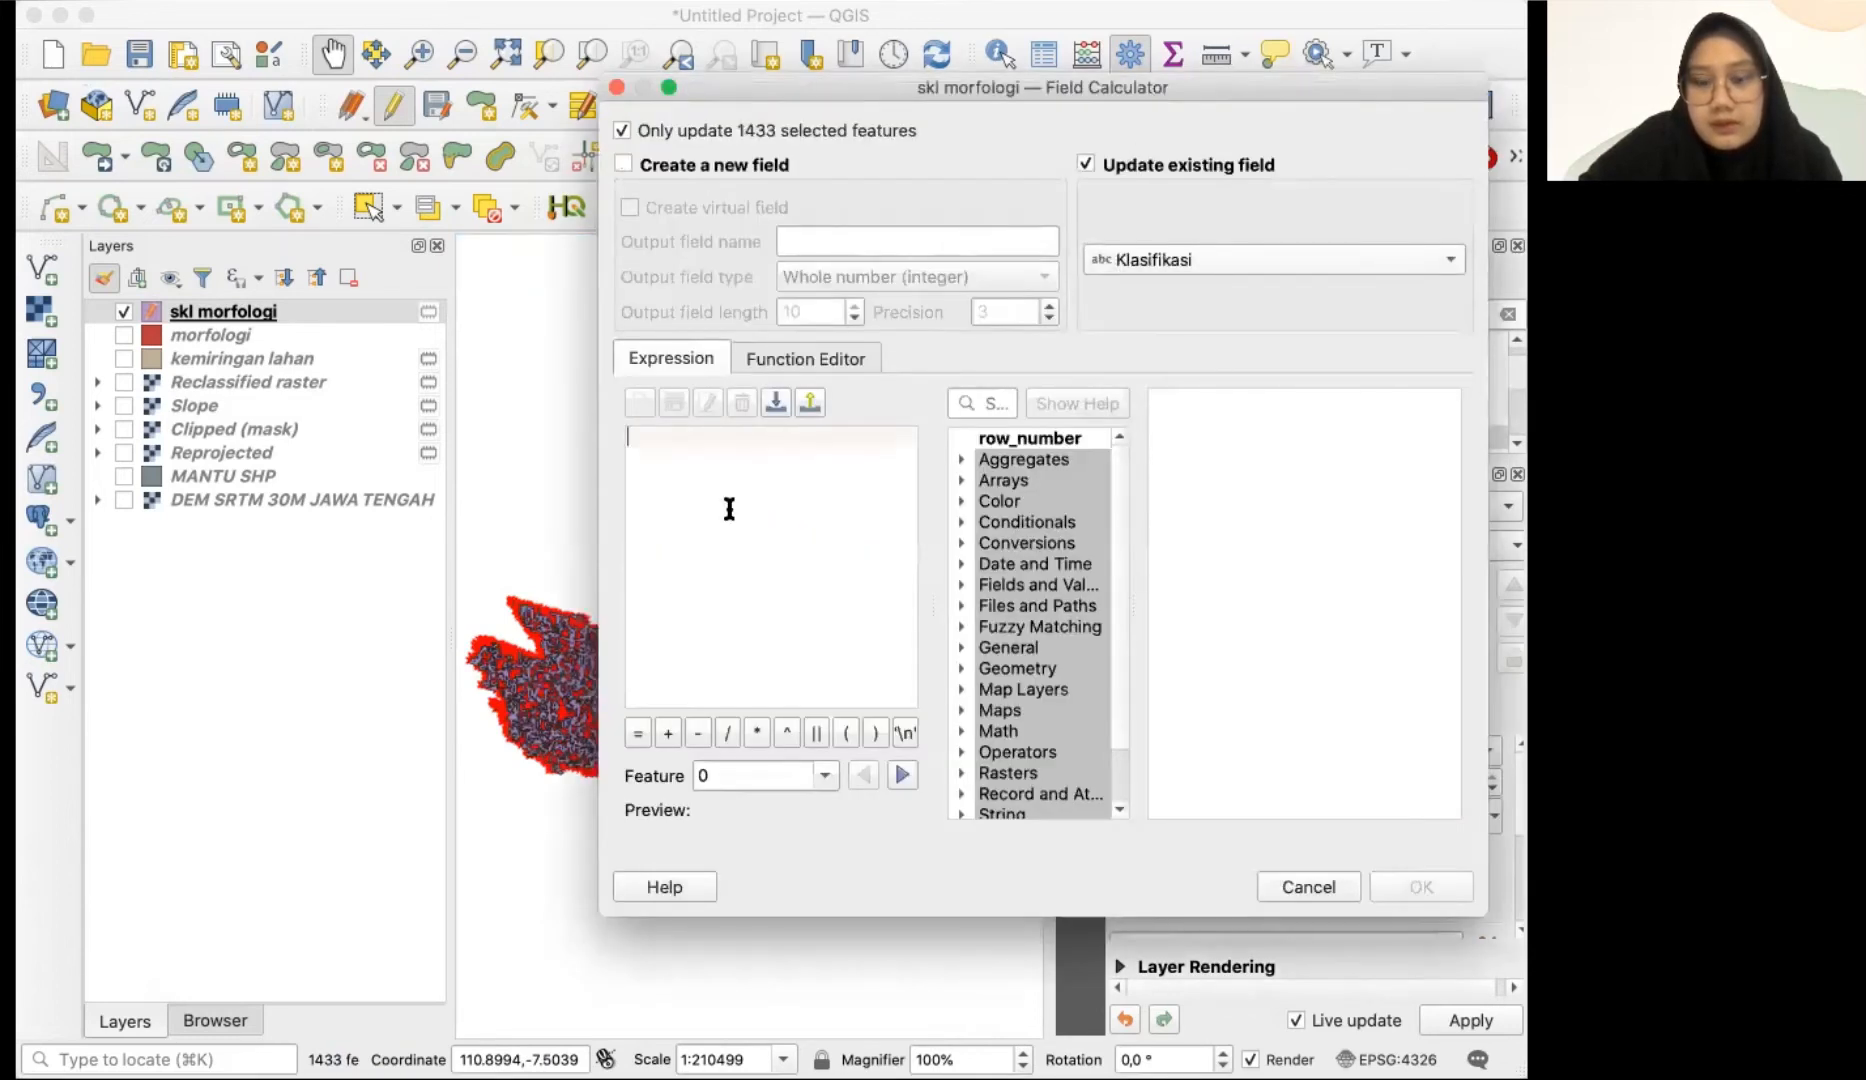
type("'Rendah'")
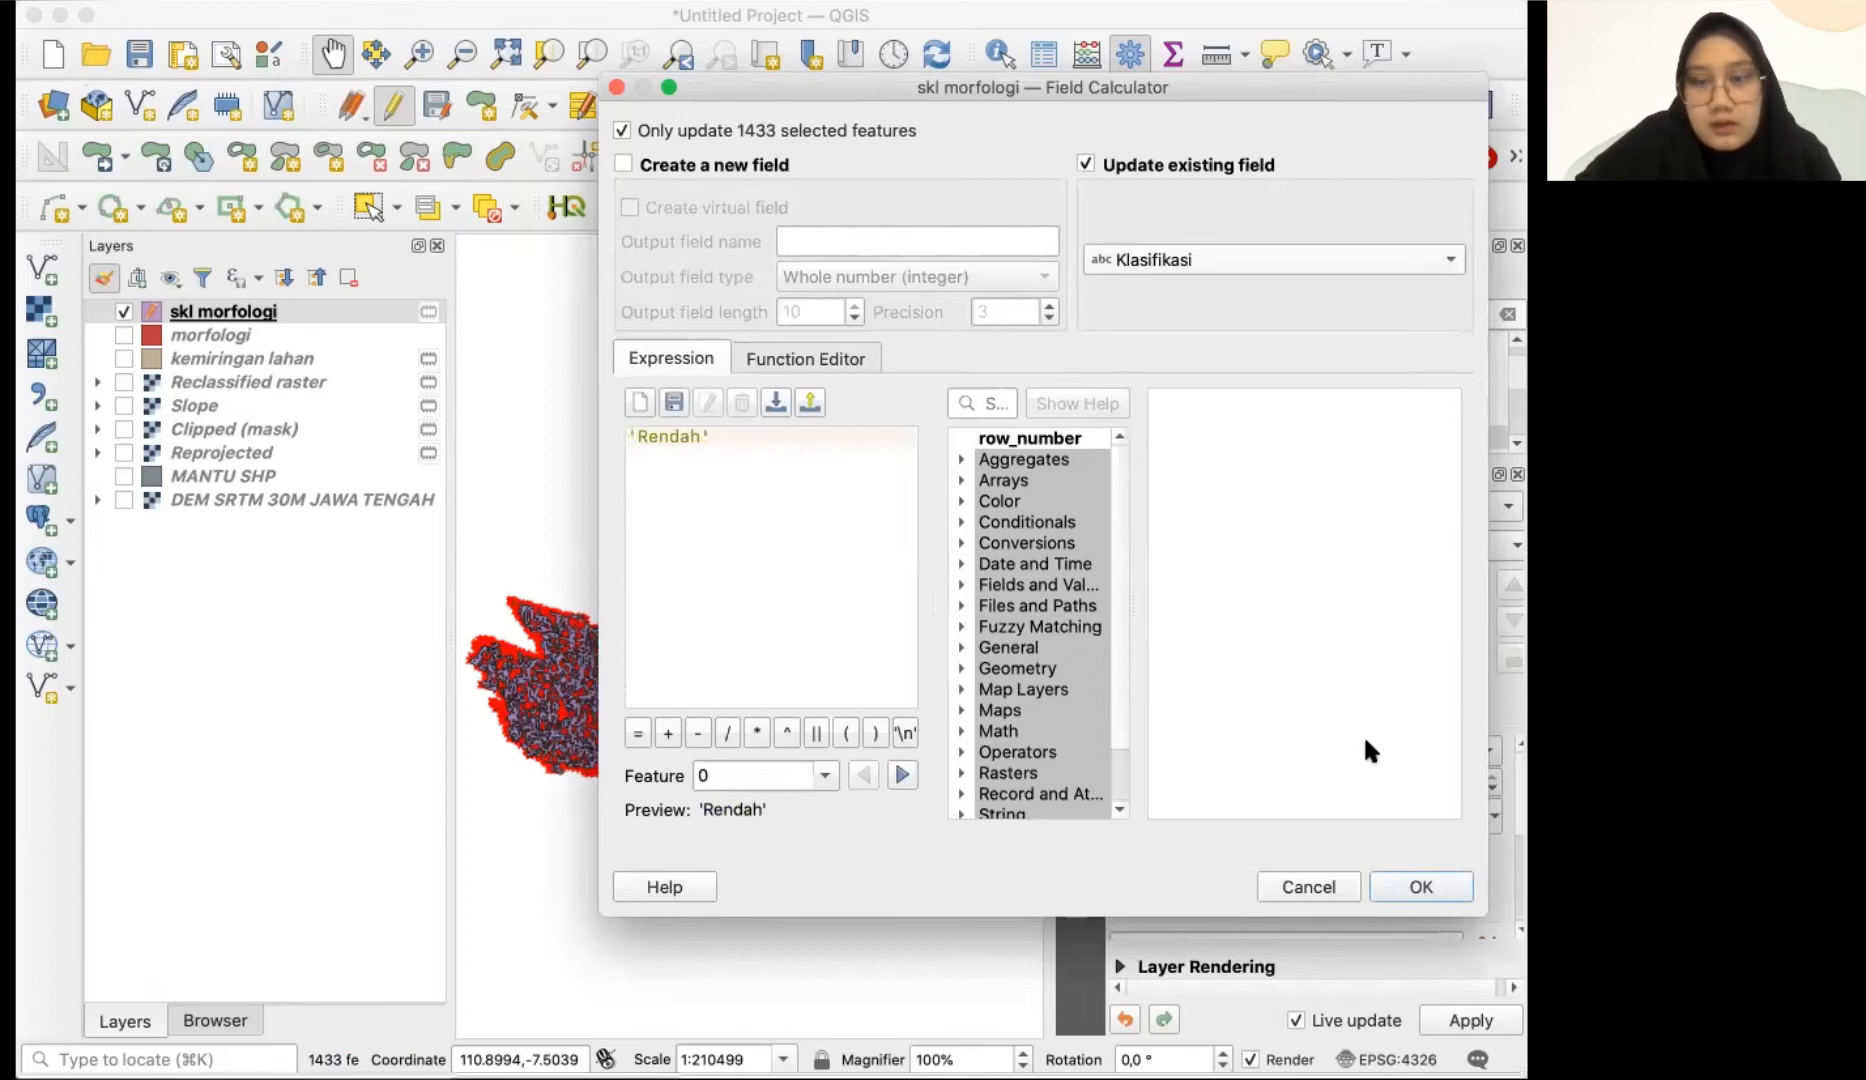
left_click(1416, 885)
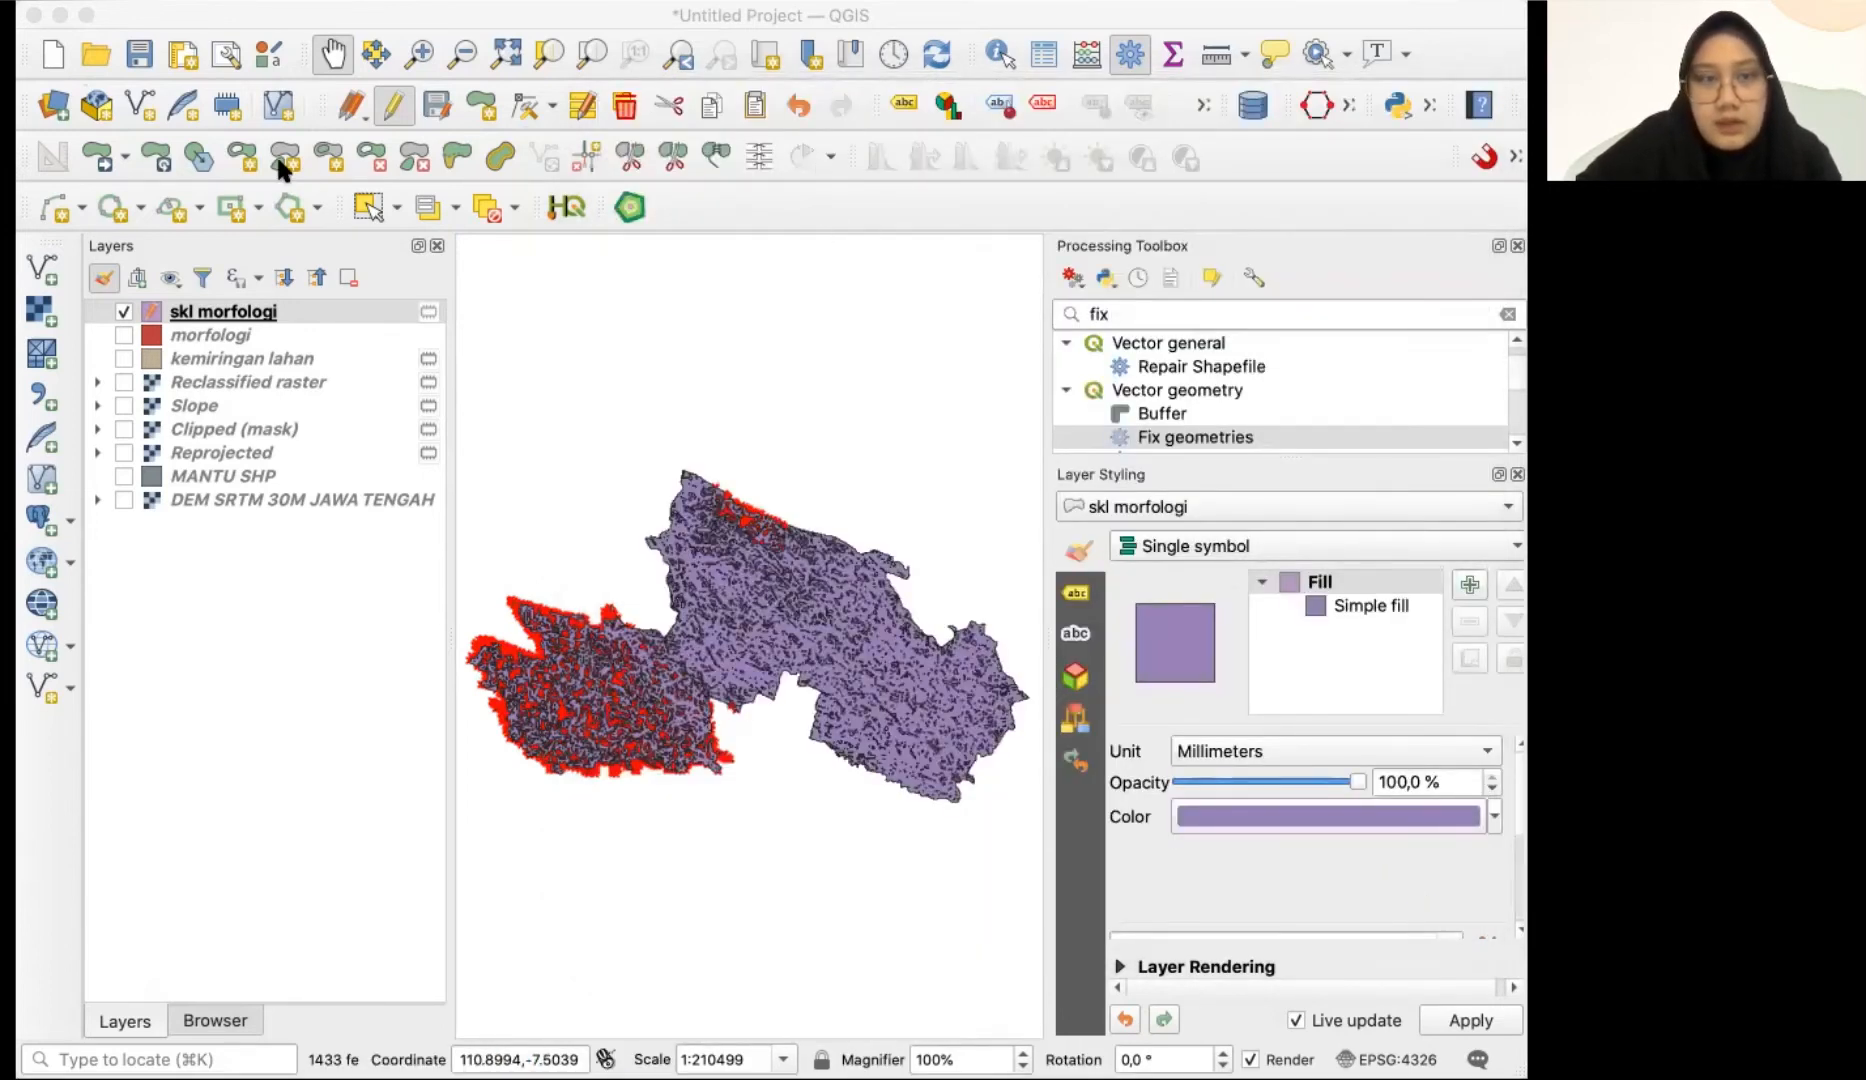
- Stop editing the skl morfologi layer and save its attribute changes
left_click(393, 104)
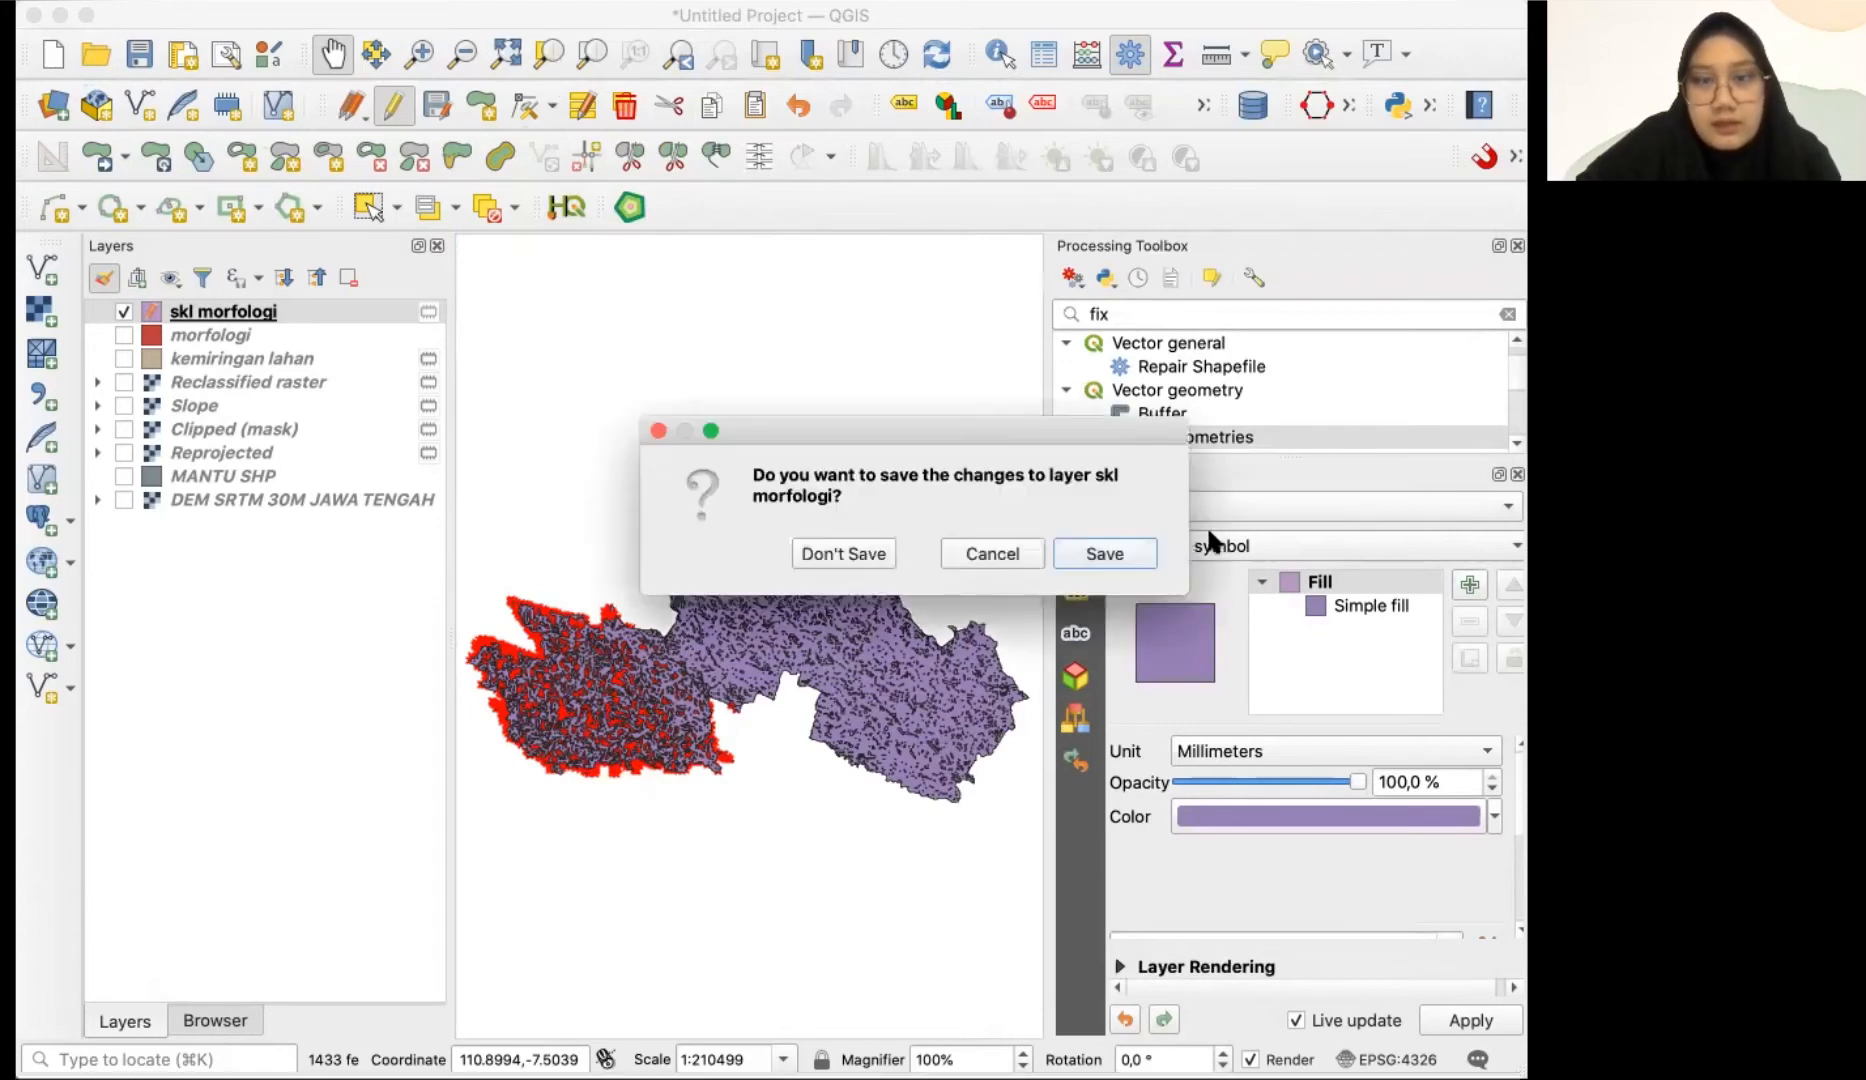
left_click(1120, 556)
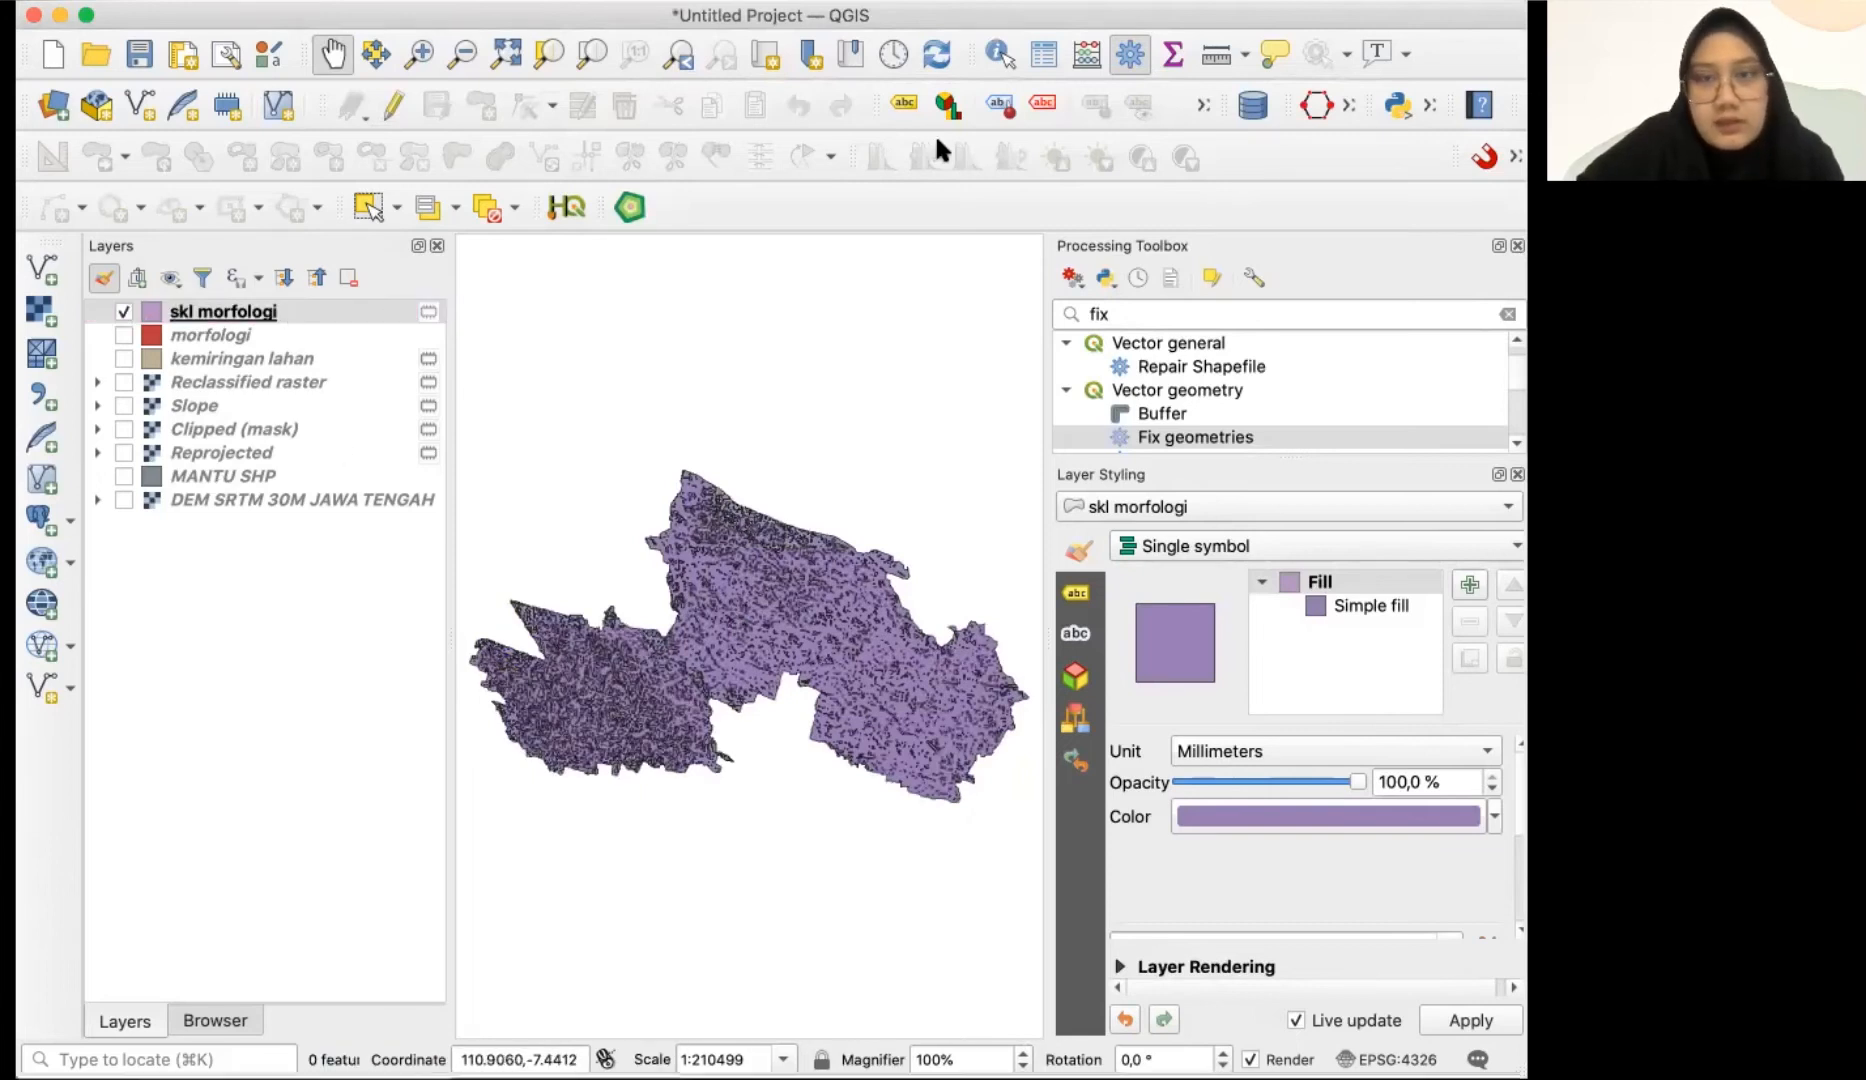
left_click(1044, 54)
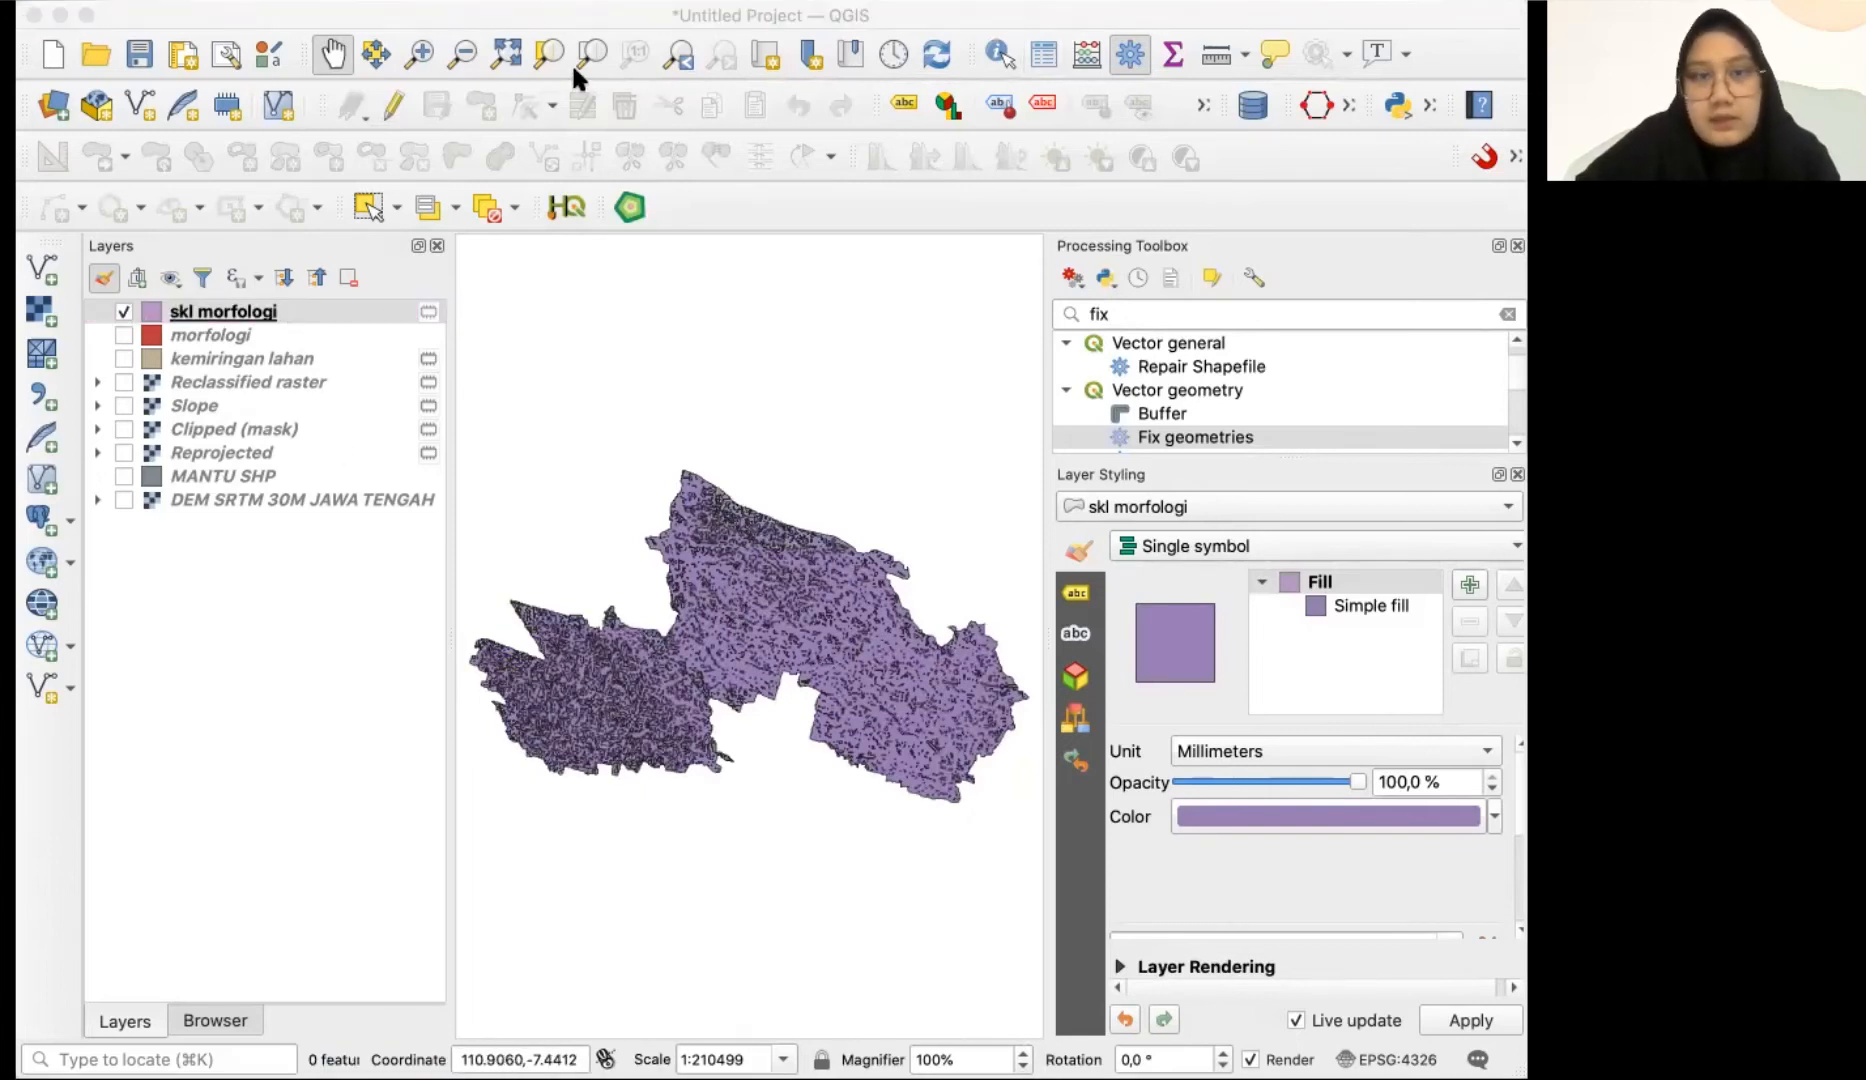
left_click(546, 16)
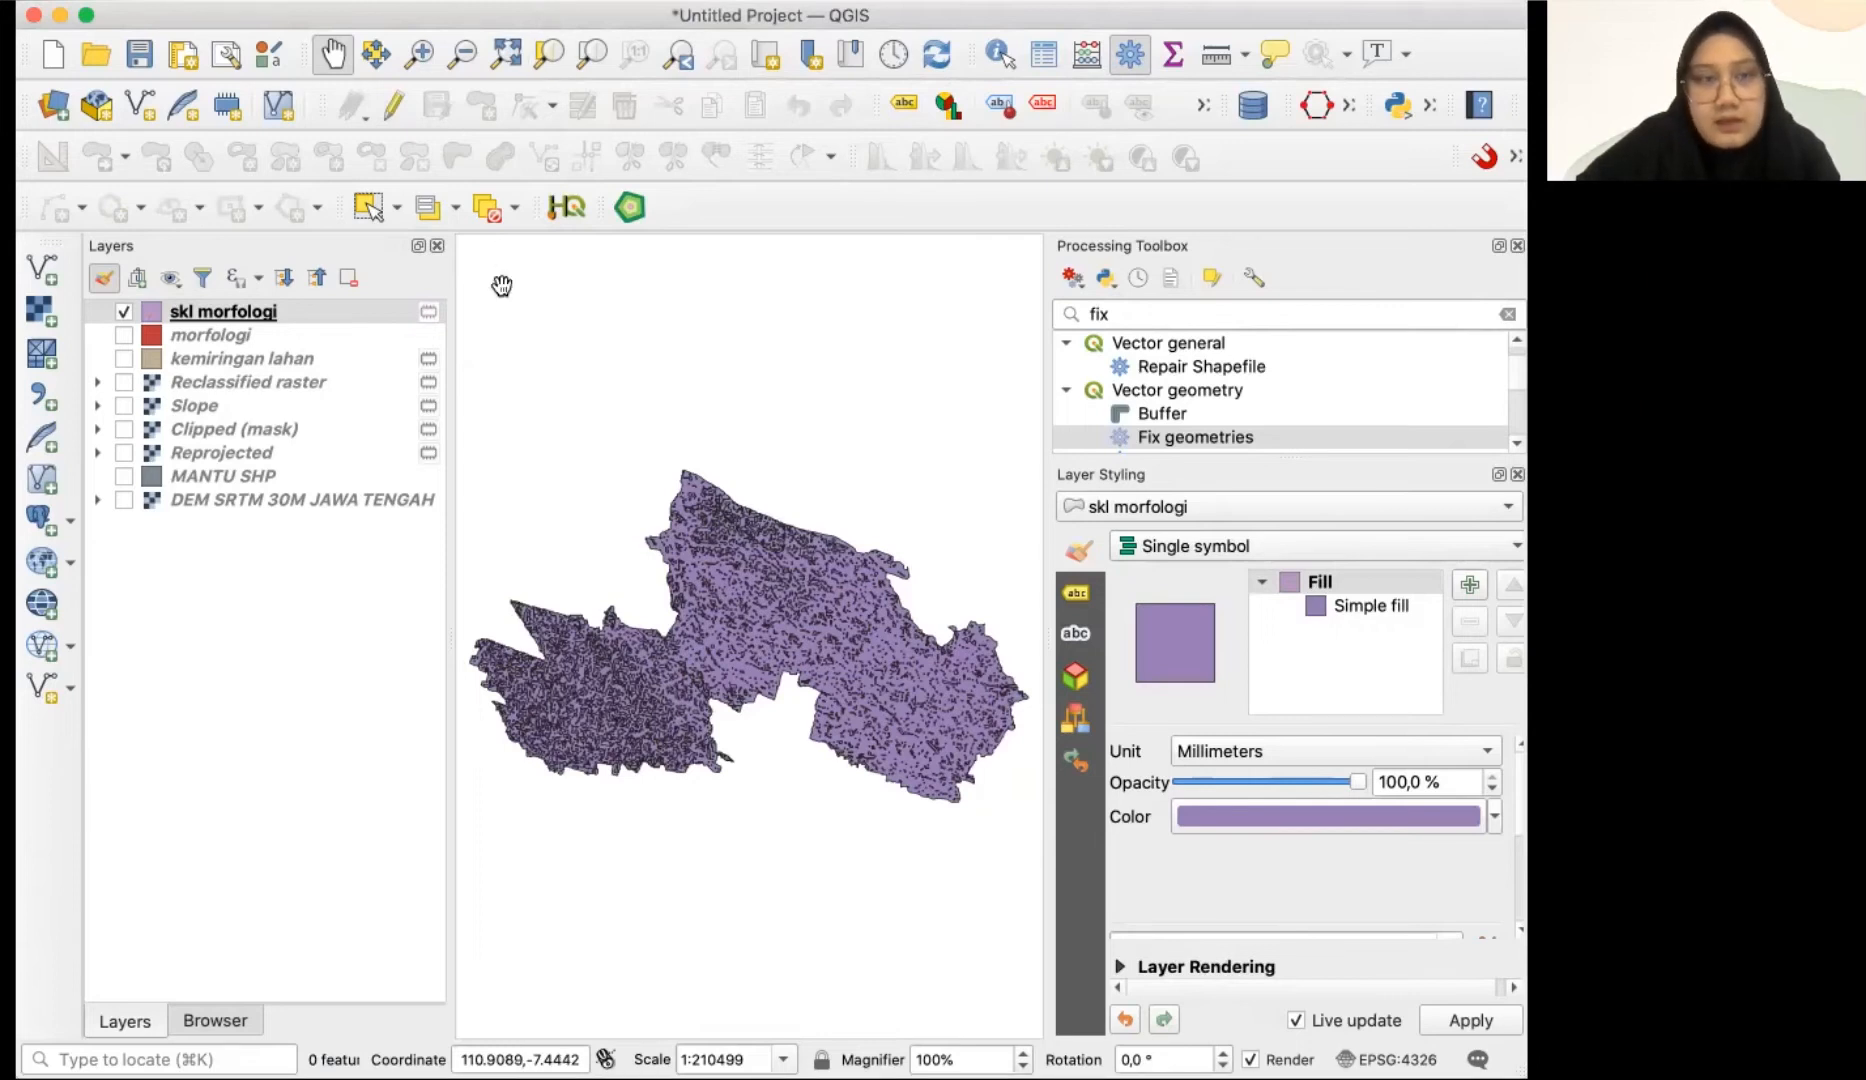
- Style the skl morfologi layer as Categorized by the Klasifikasi field with random colors and classify its values
right_click(306, 306)
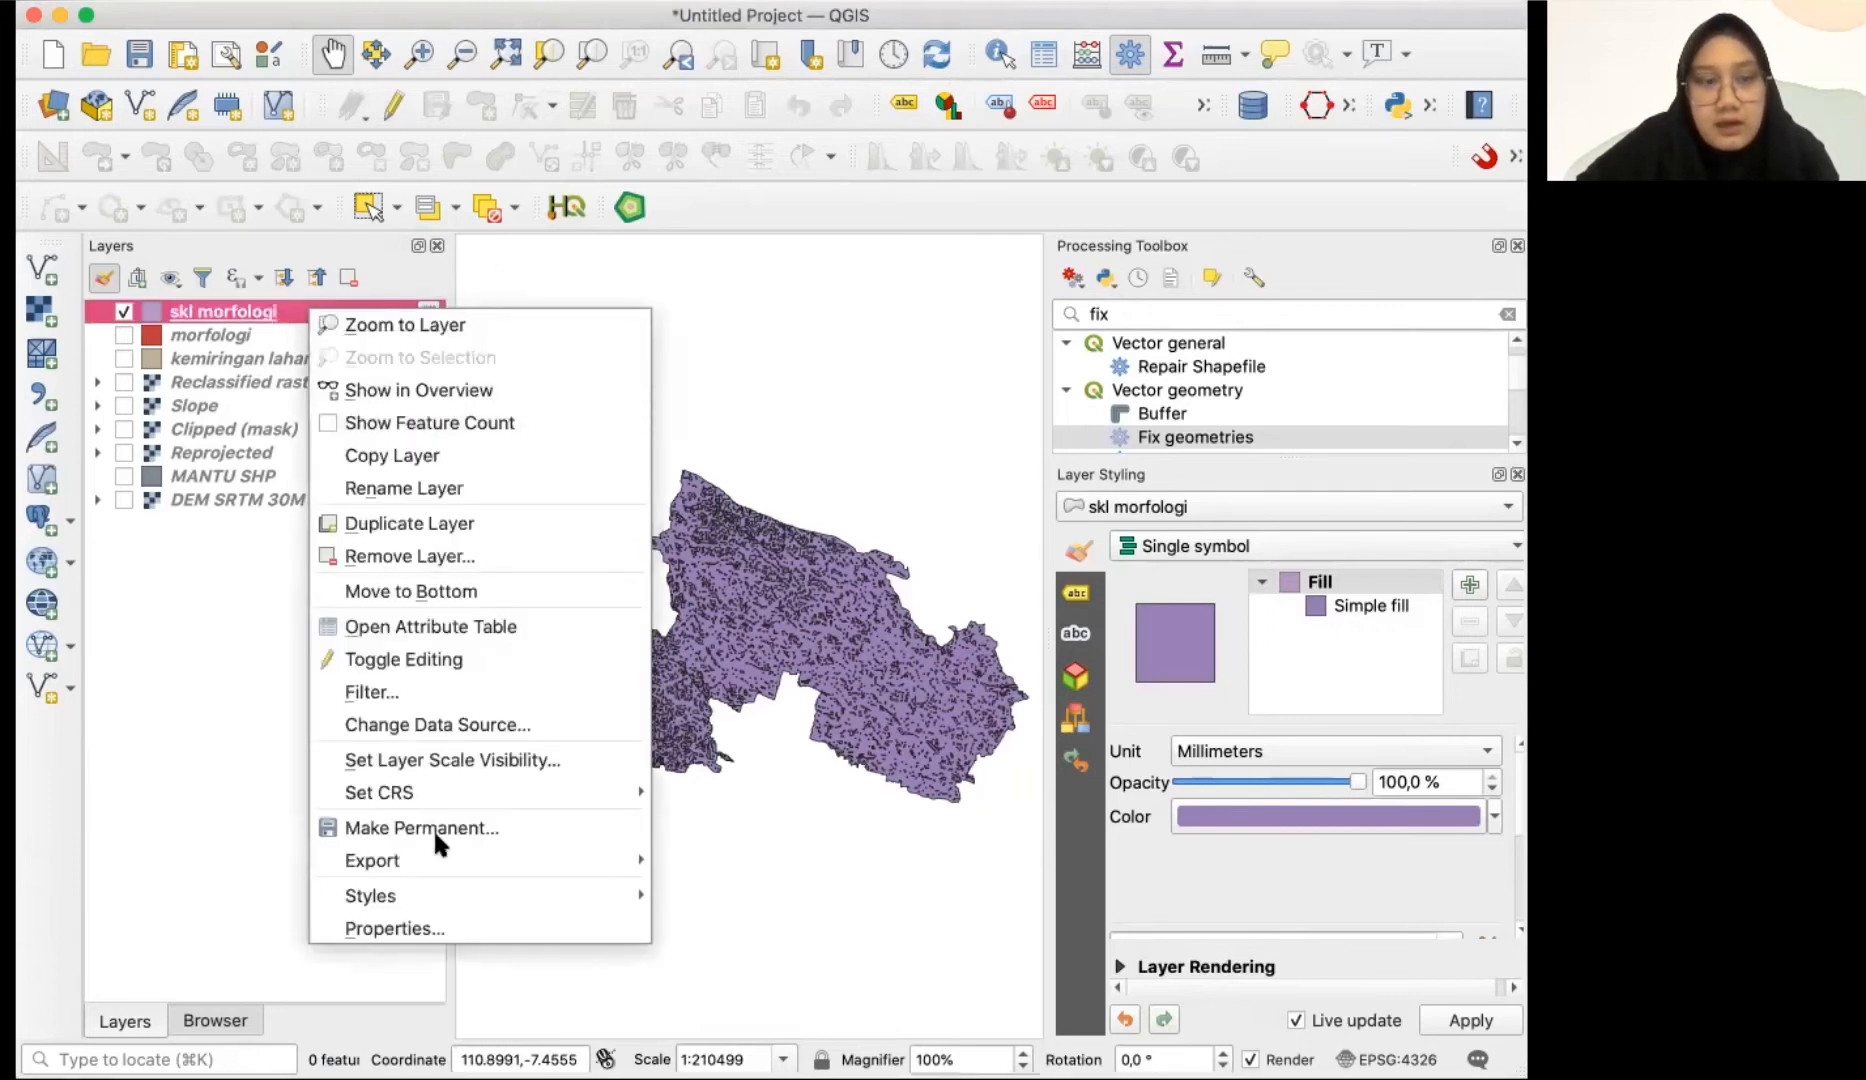
left_click(436, 927)
left_click(140, 205)
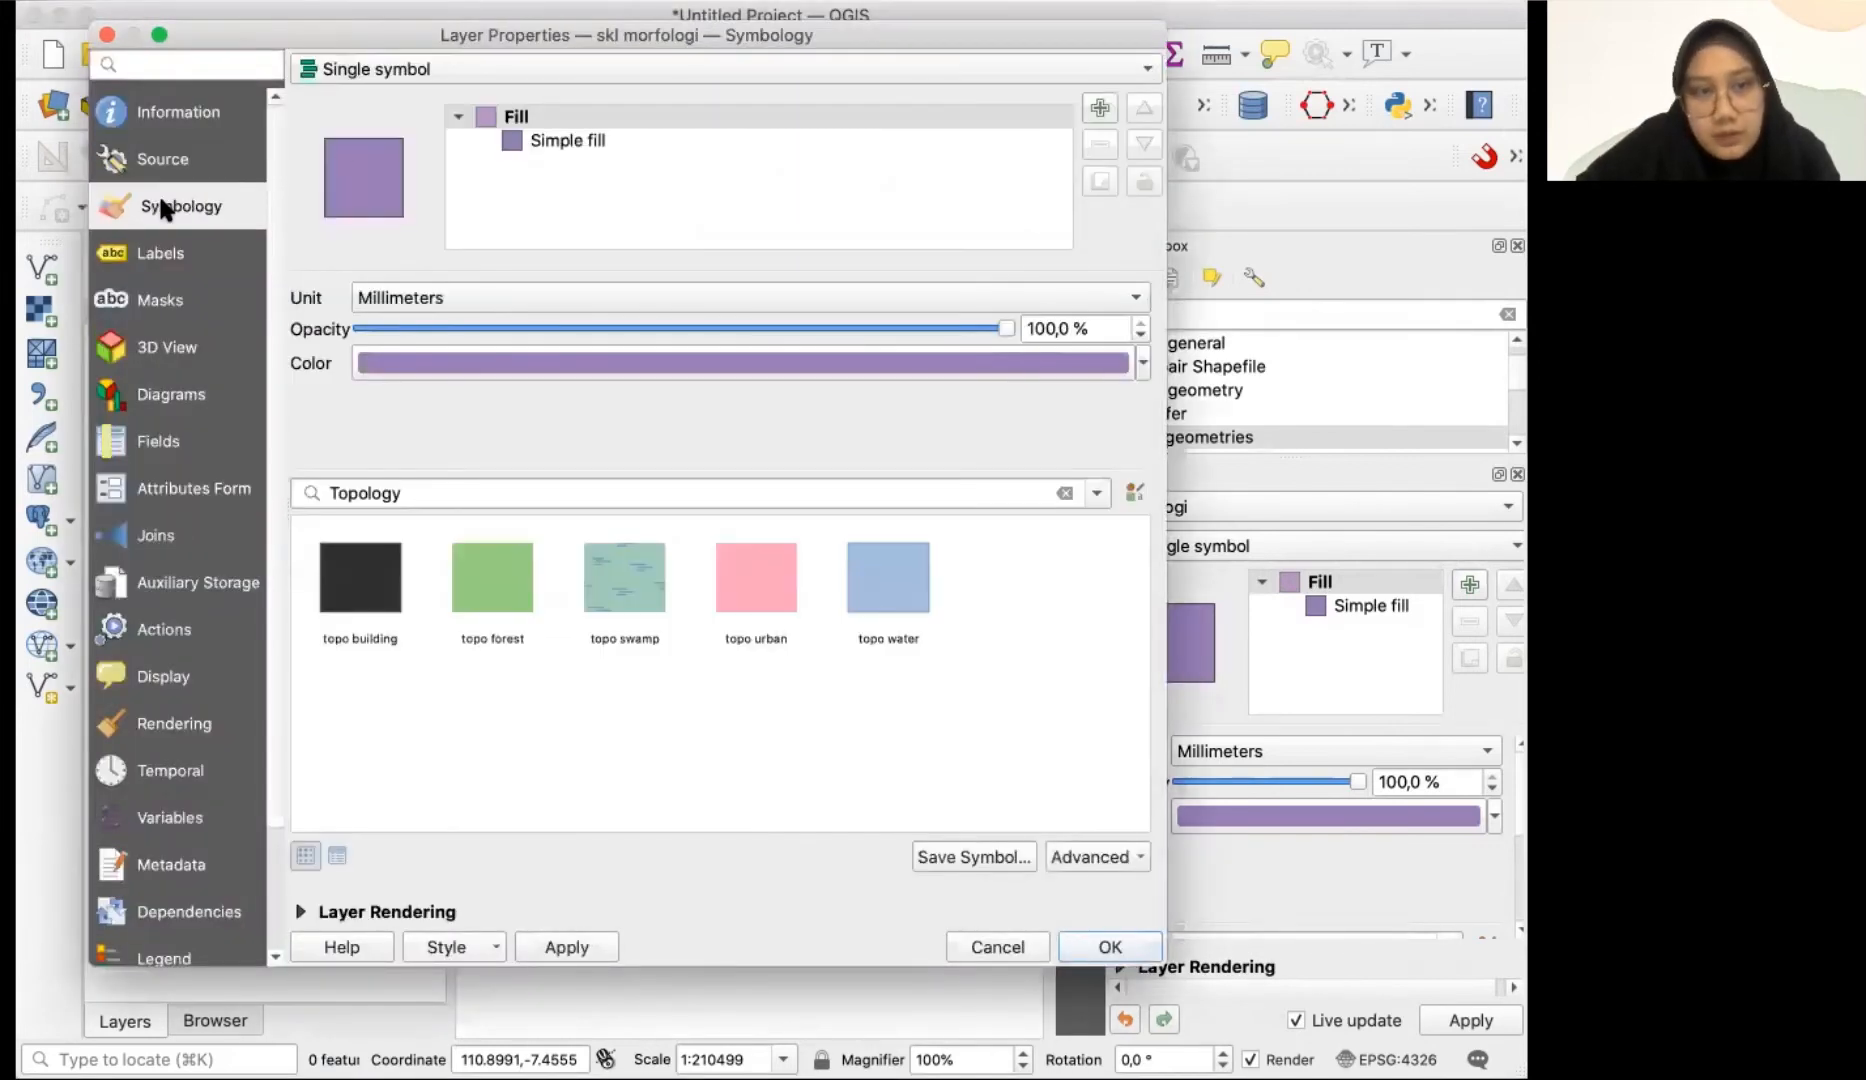
left_click(356, 72)
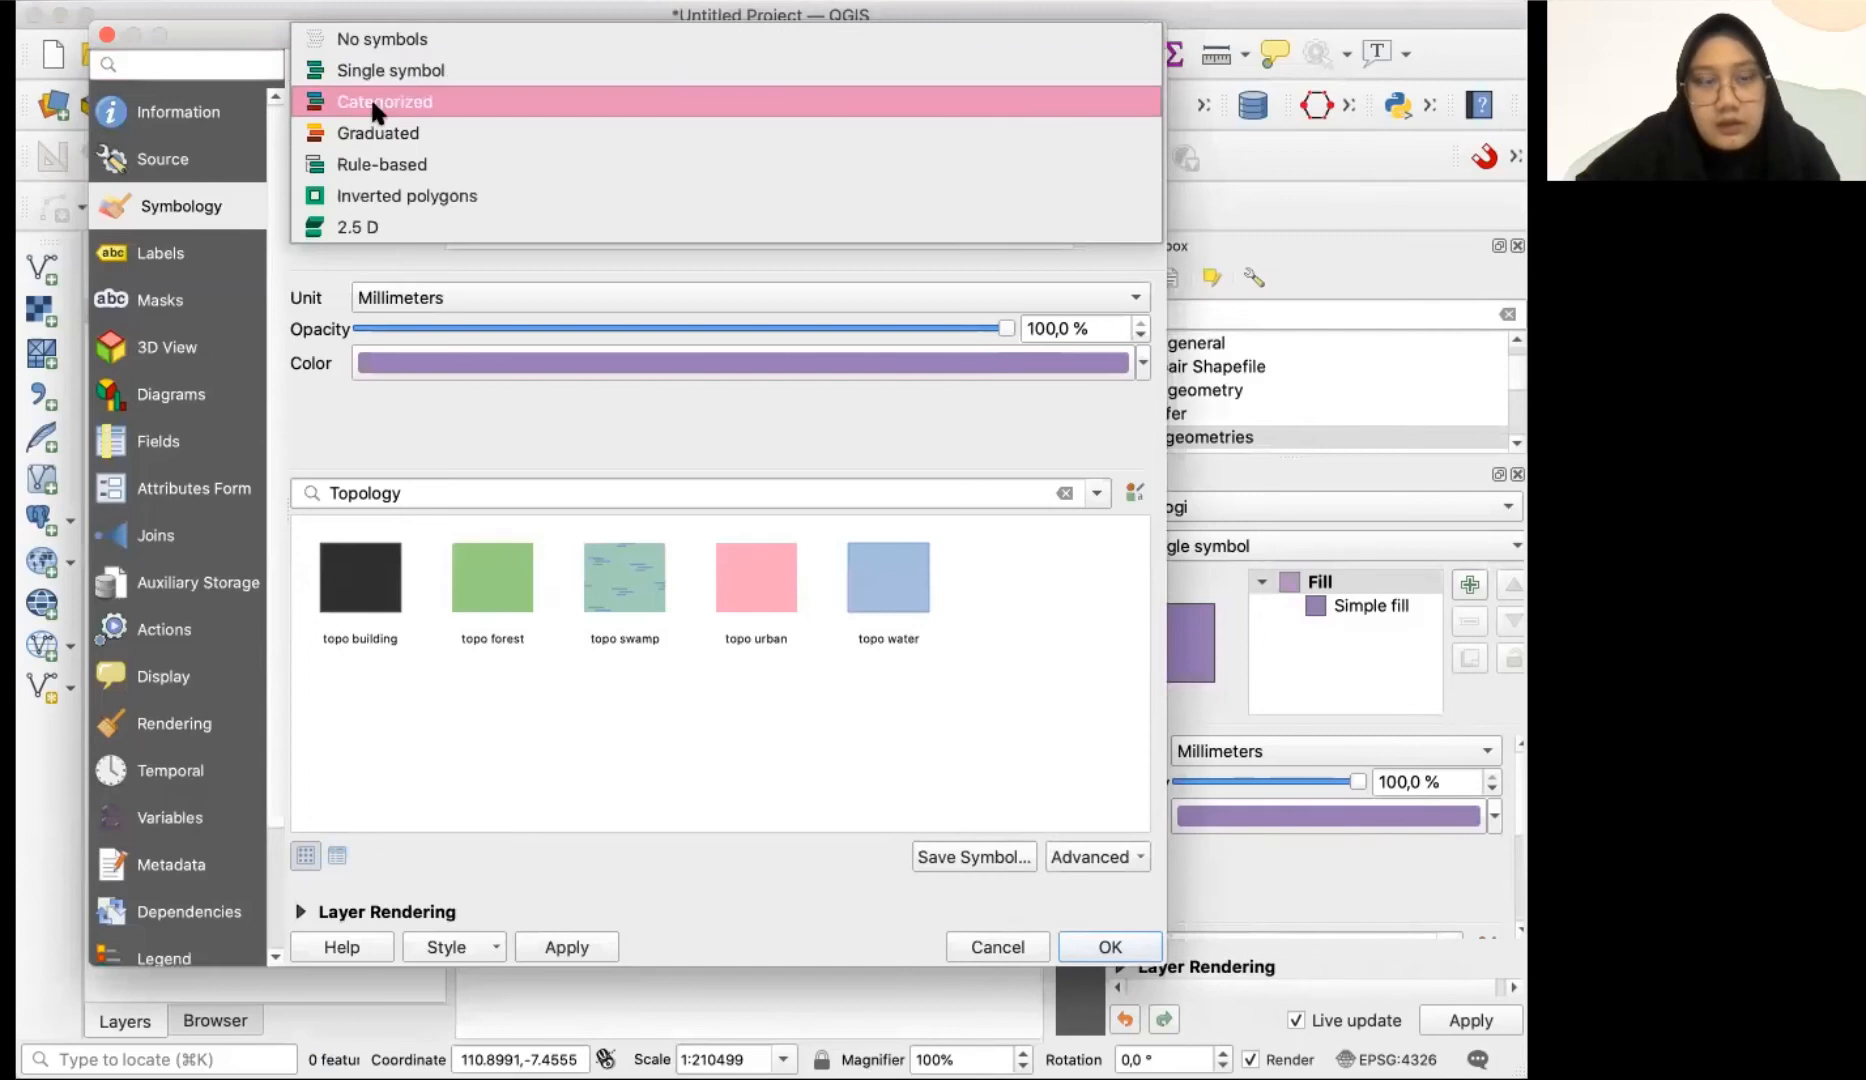
left_click(370, 96)
left_click(1108, 108)
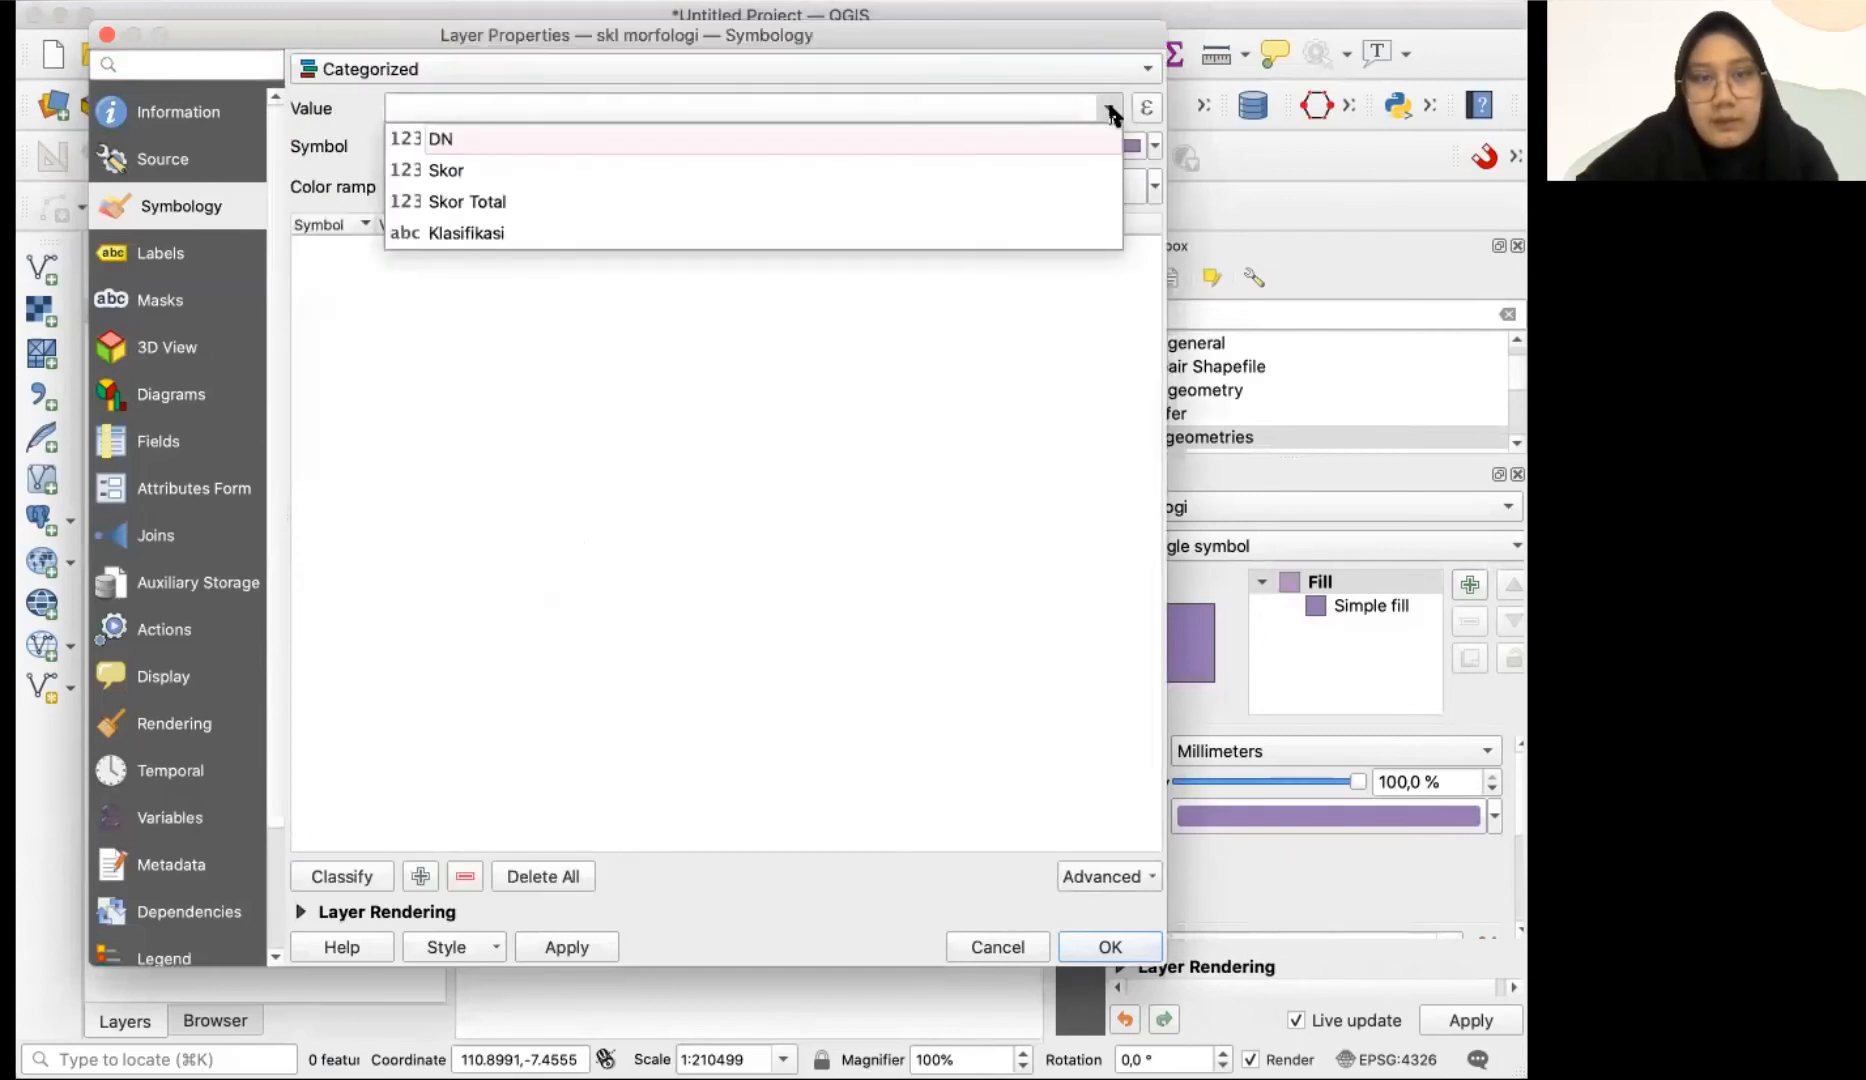
left_click(697, 236)
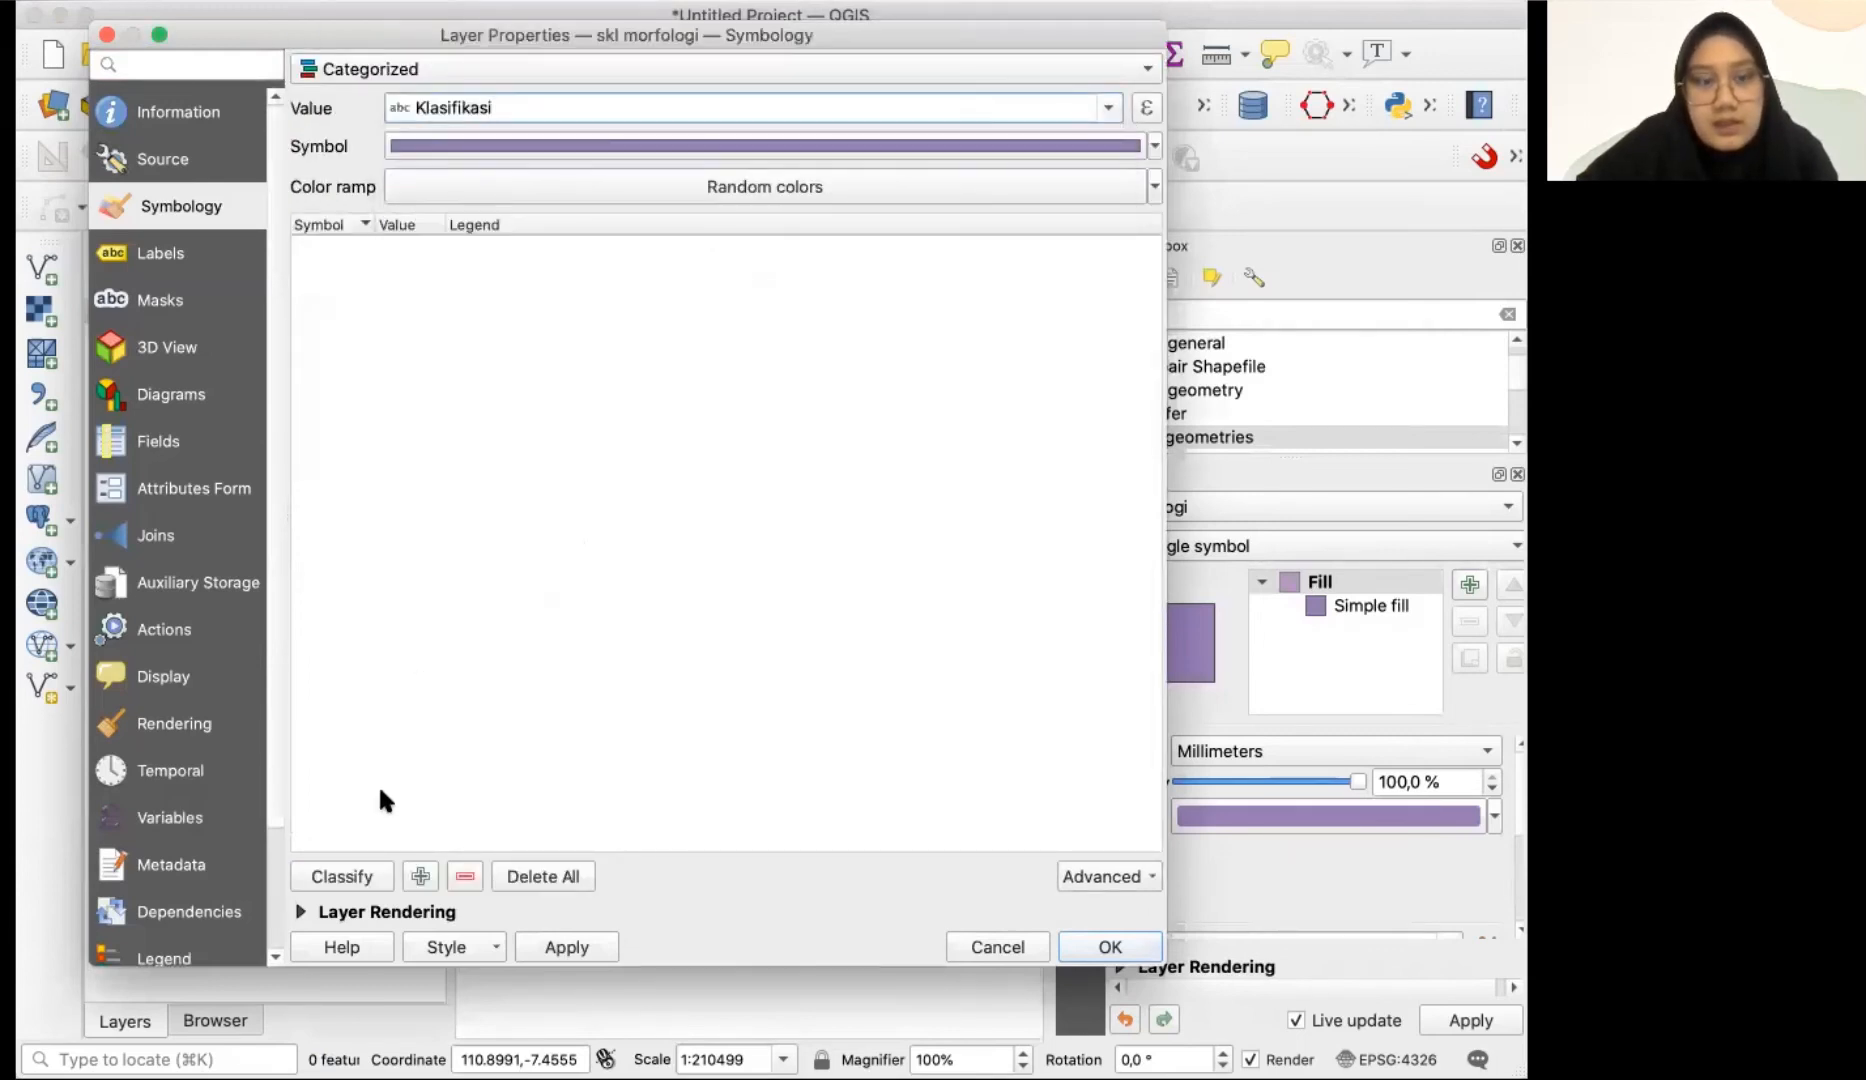
left_click(348, 875)
- Remove the catch-all category for all other values from the skl morfologi symbology and apply the style
left_click(407, 347)
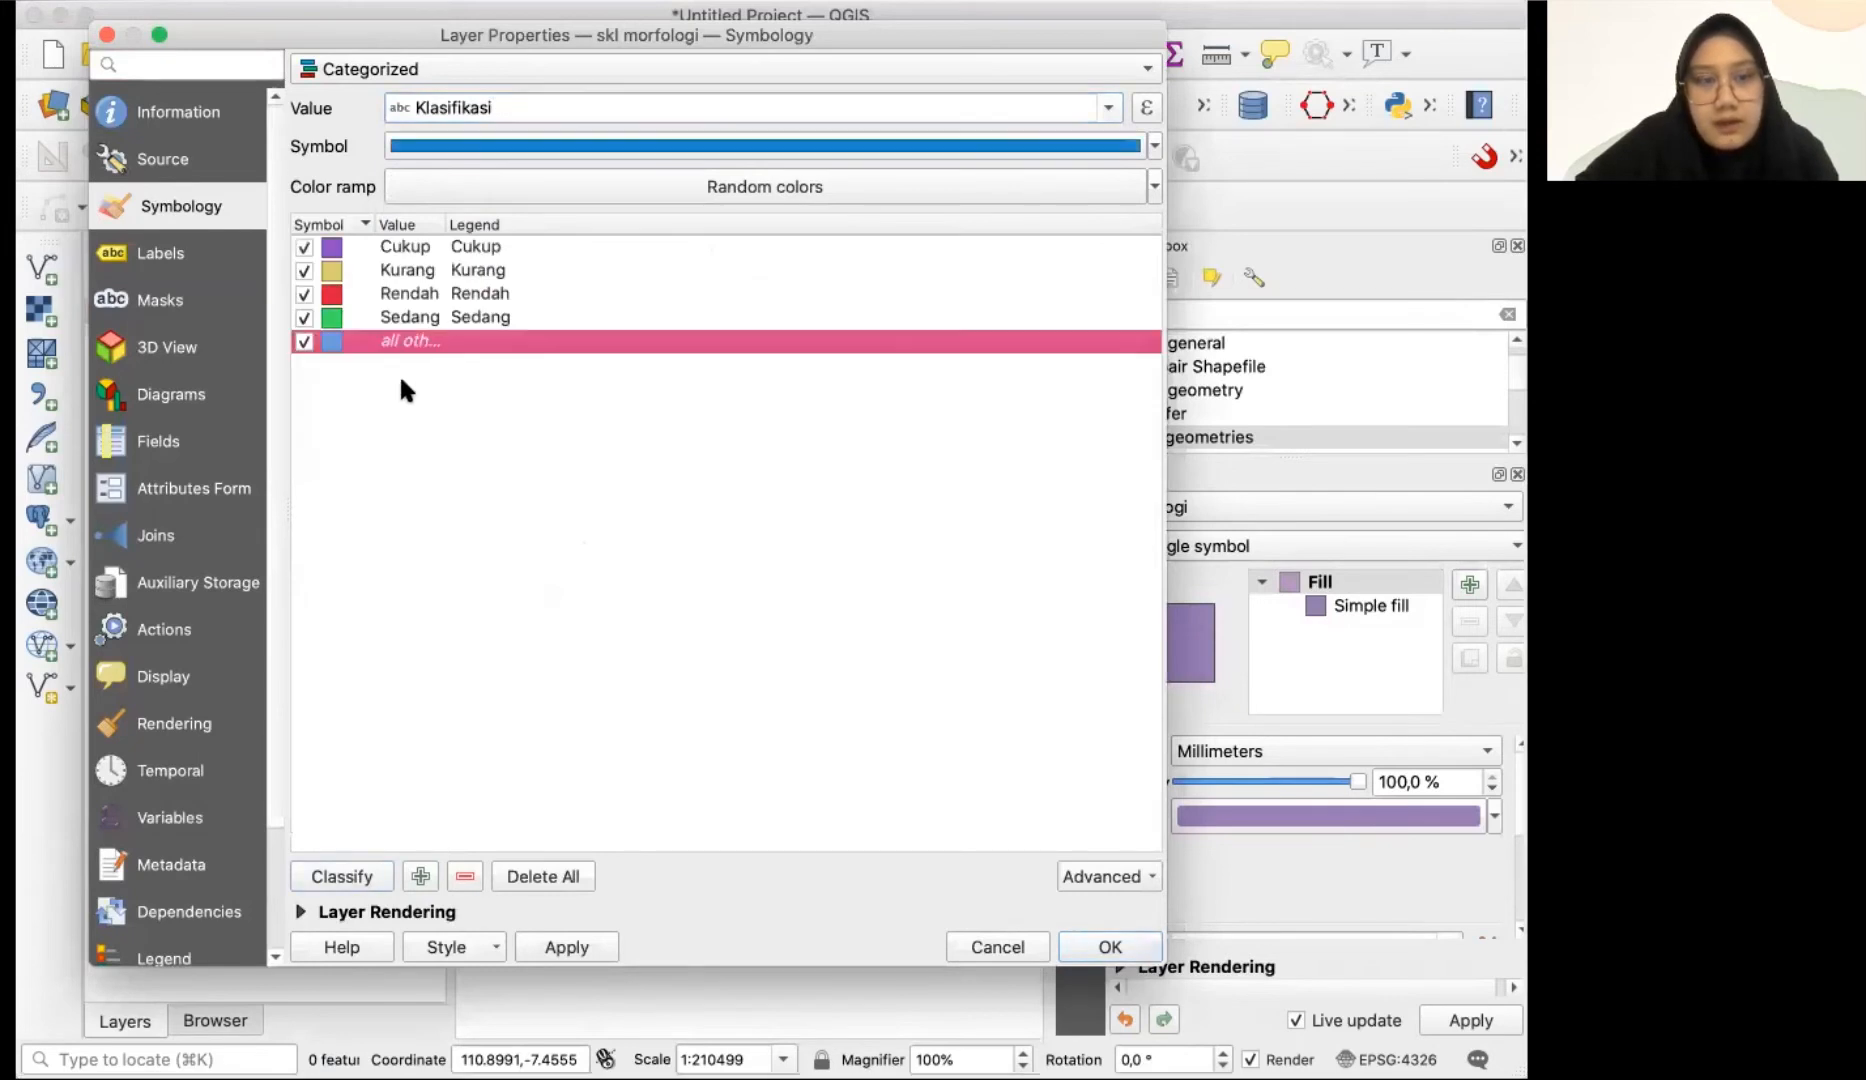
left_click(464, 877)
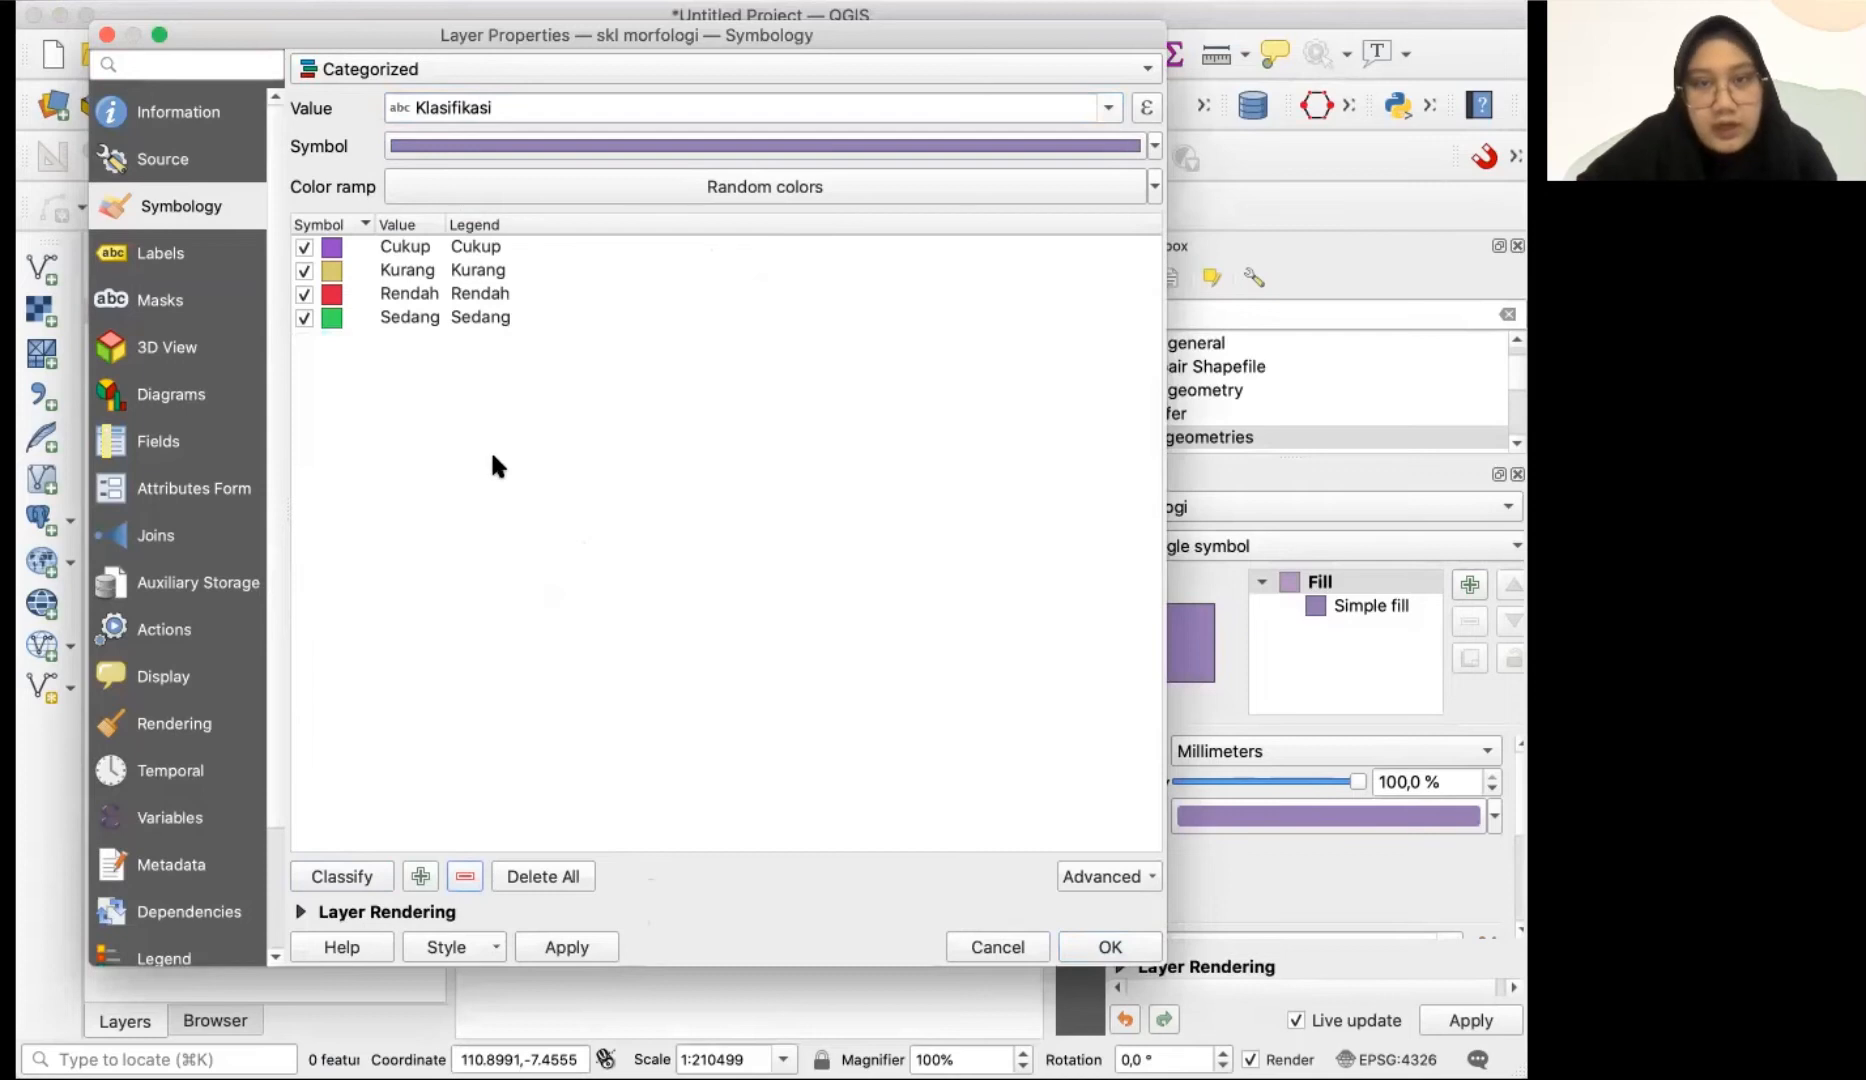
left_click_drag(407, 29, 714, 104)
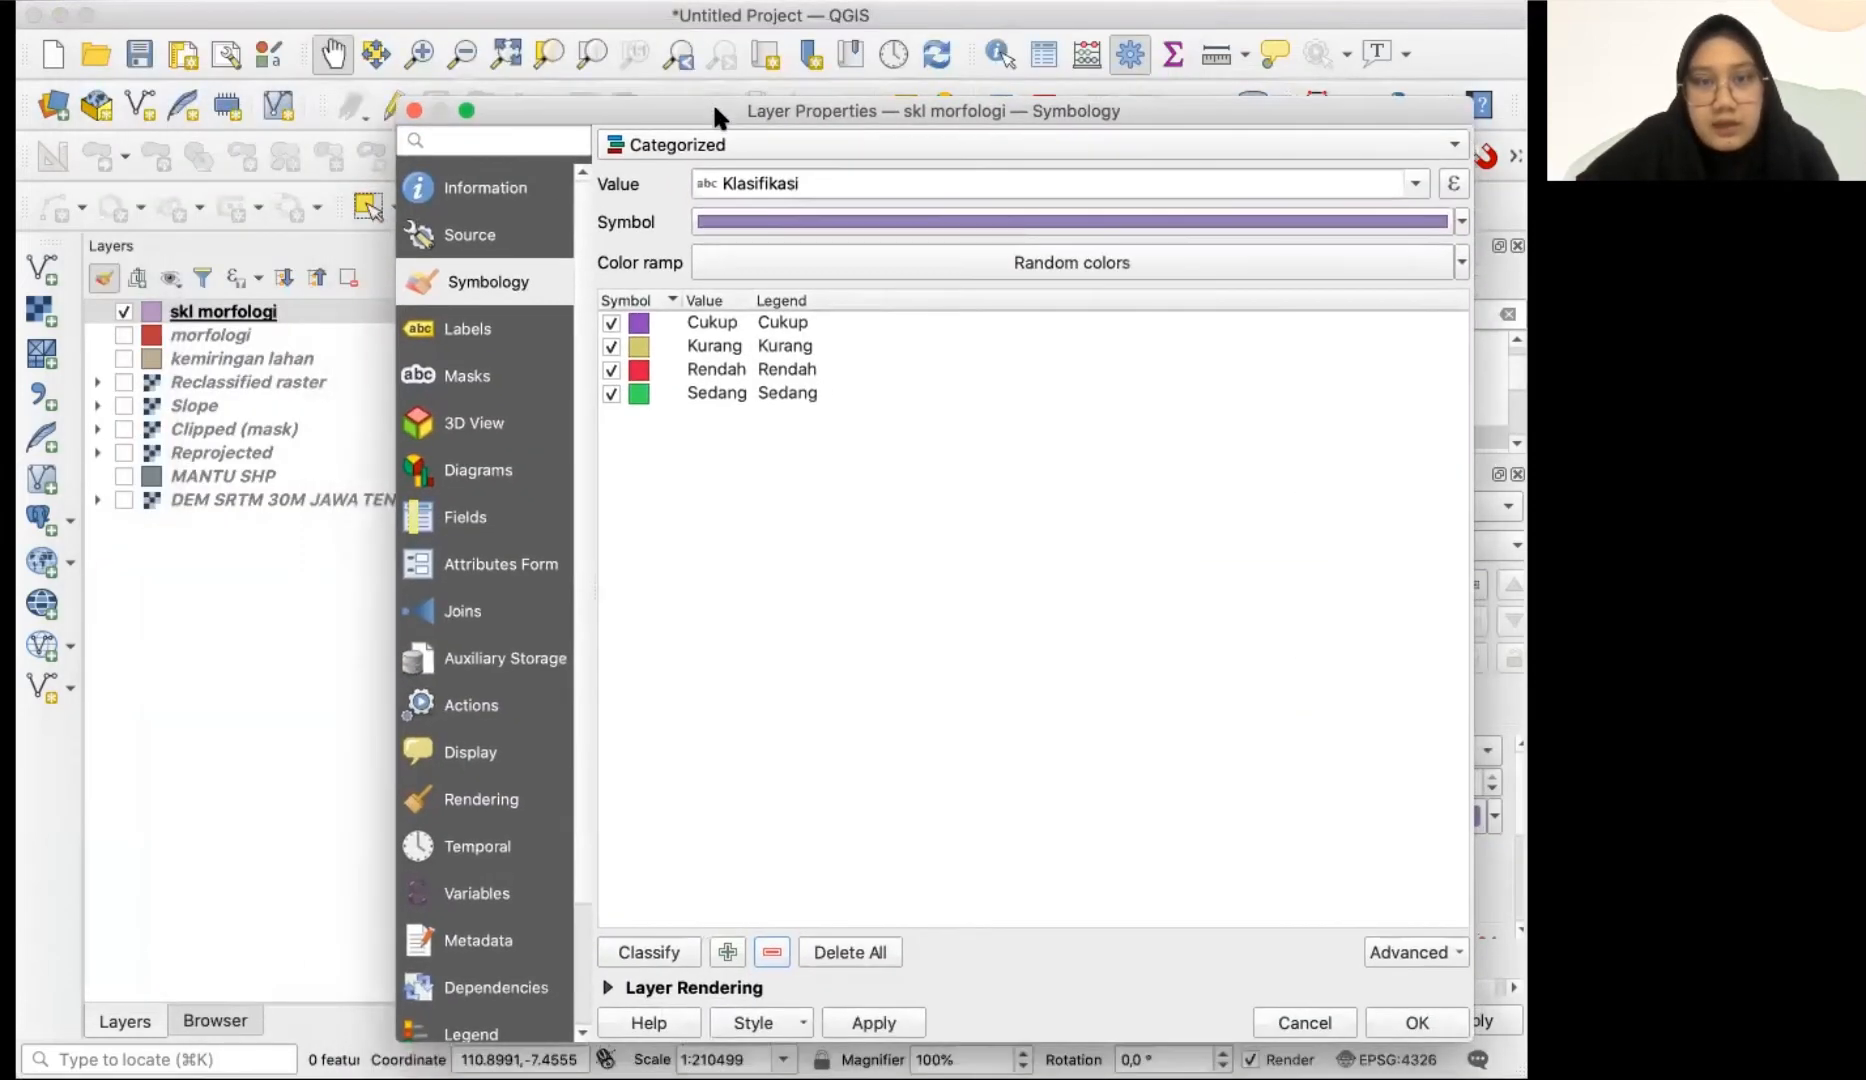
left_click(897, 1020)
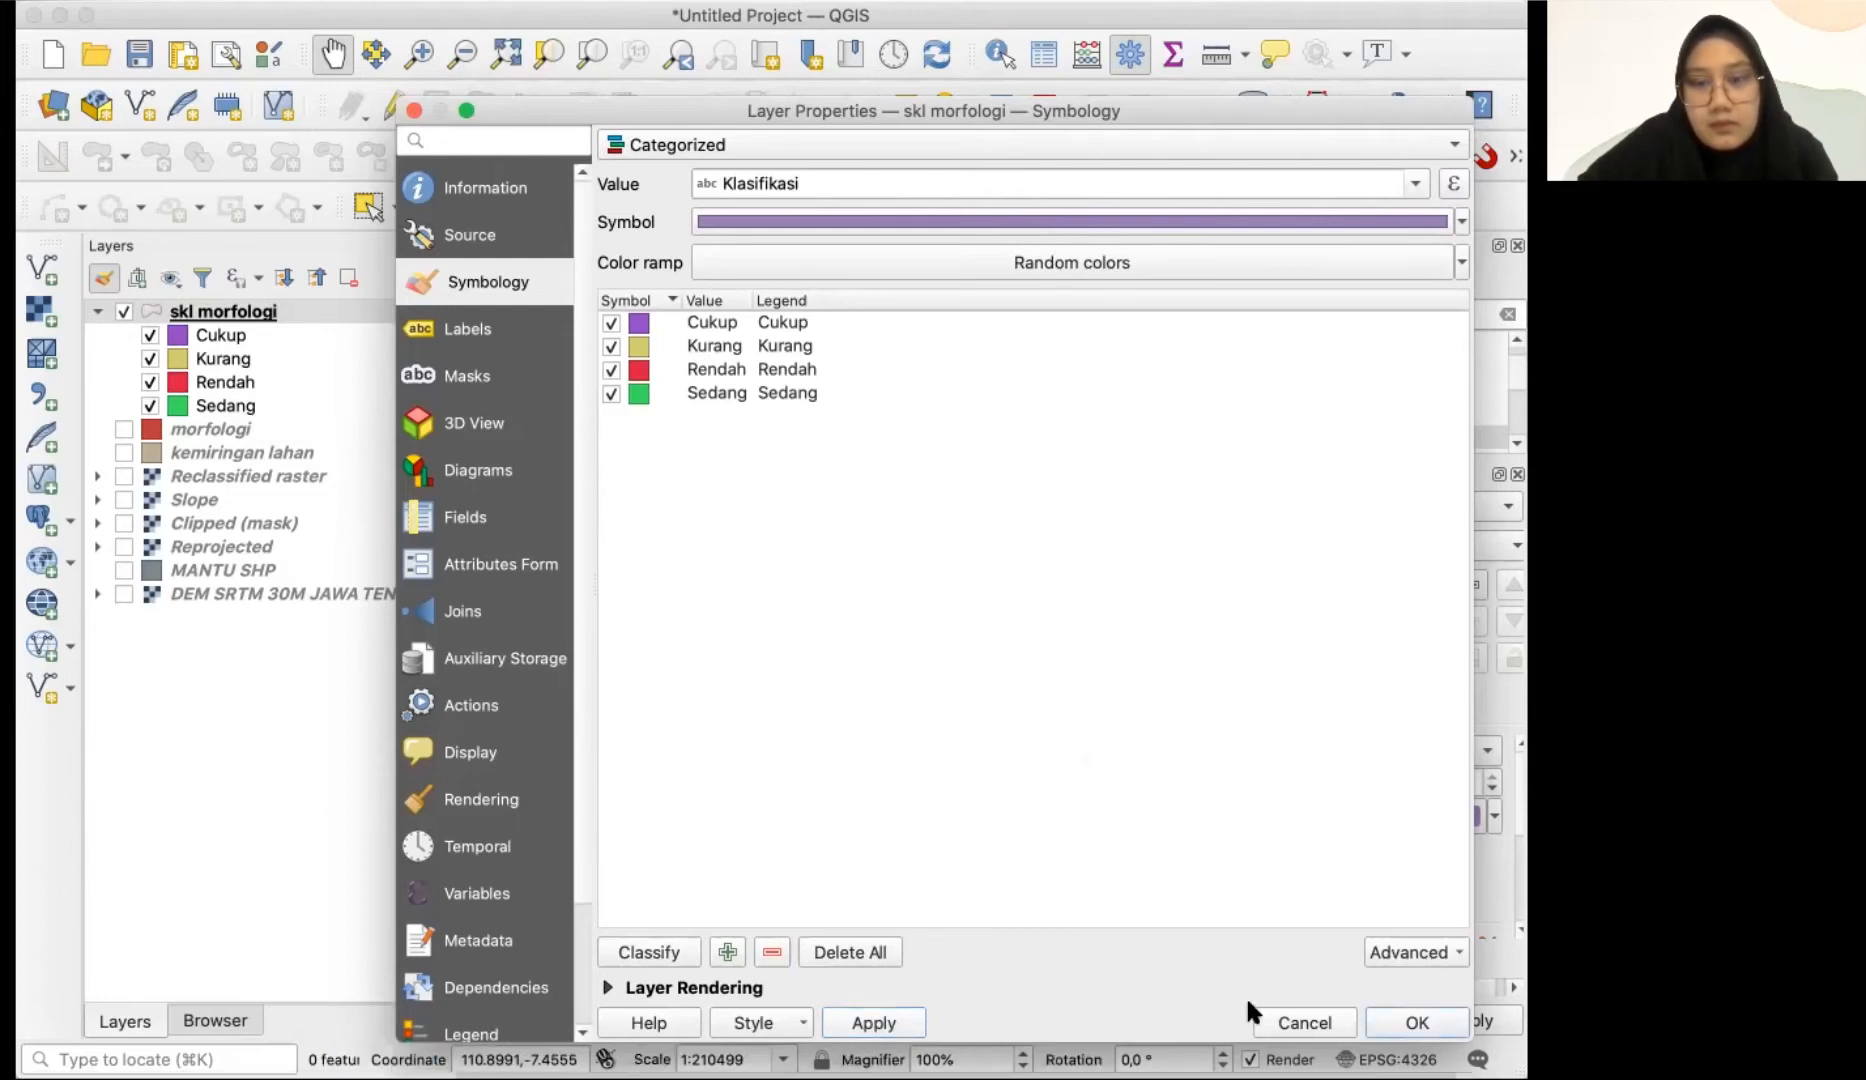
left_click(1416, 1021)
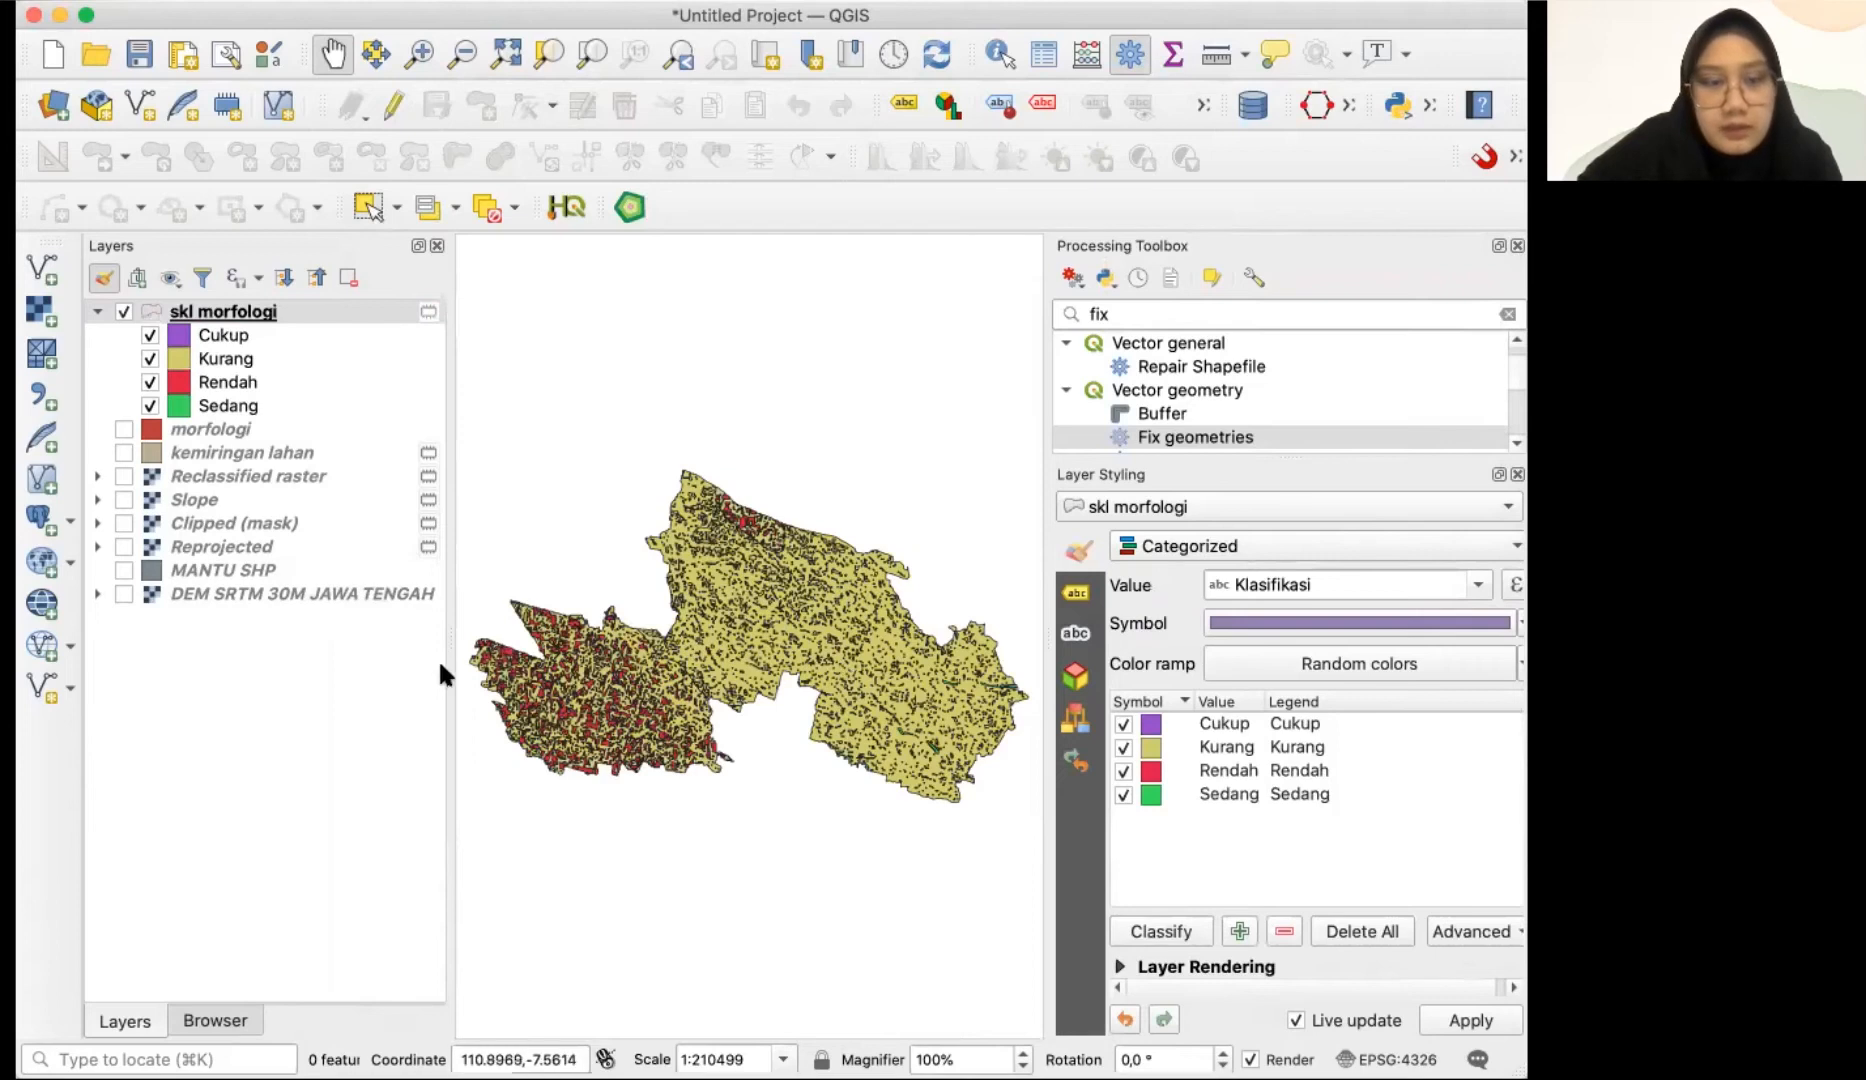
left_click_drag(433, 665, 410, 660)
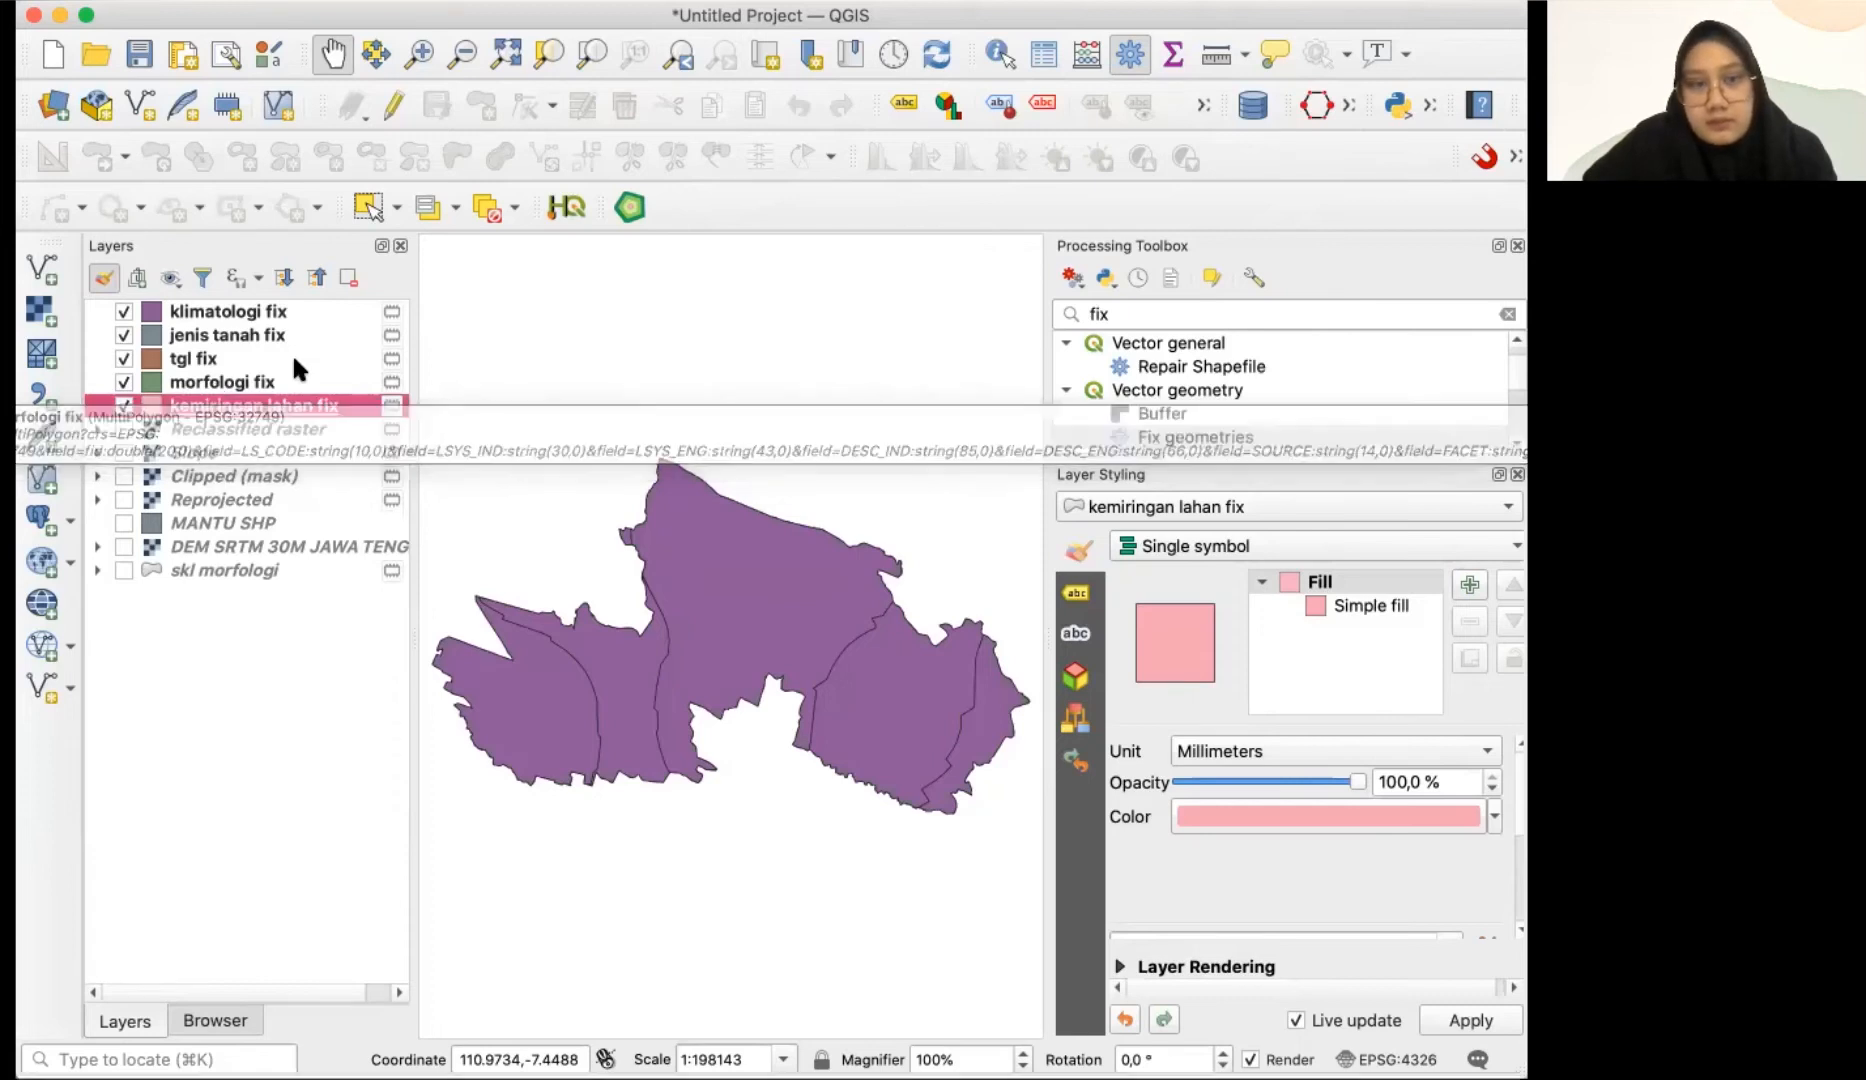
key("Up")
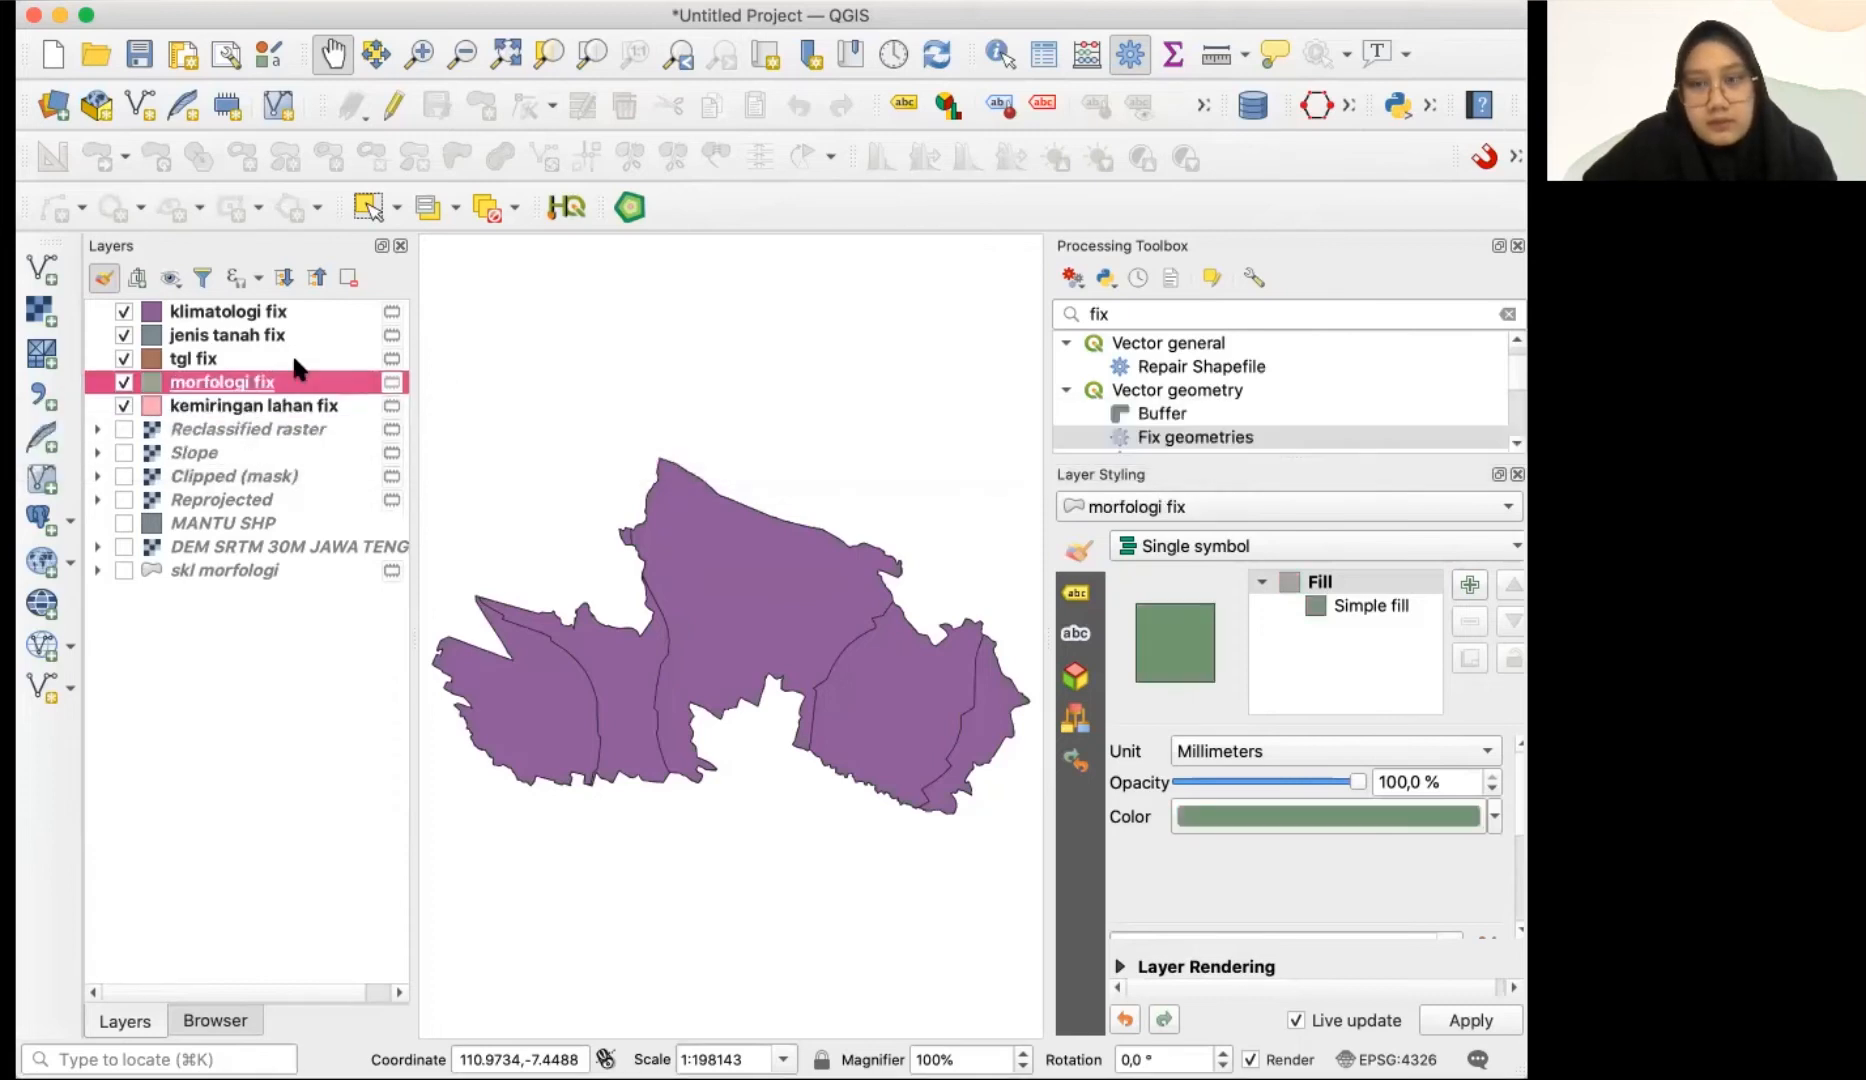
left_click(225, 332)
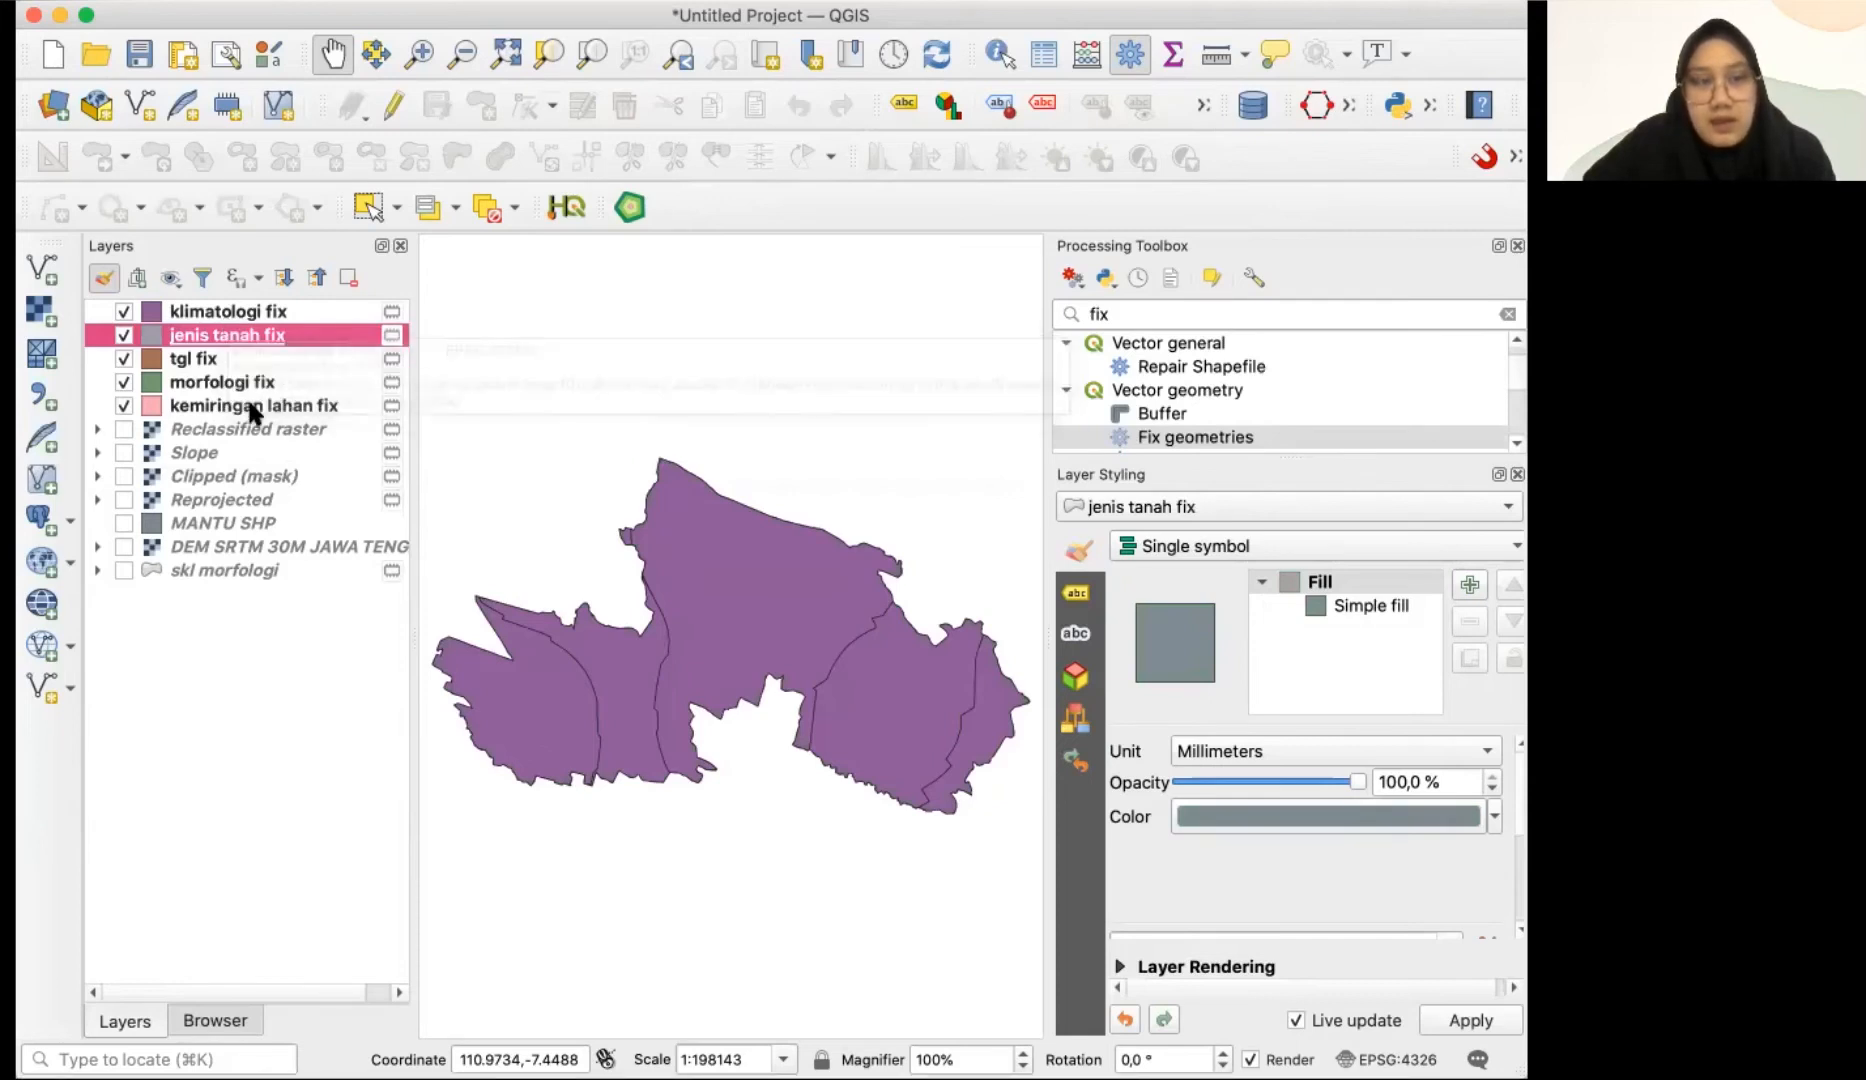
left_click(236, 311)
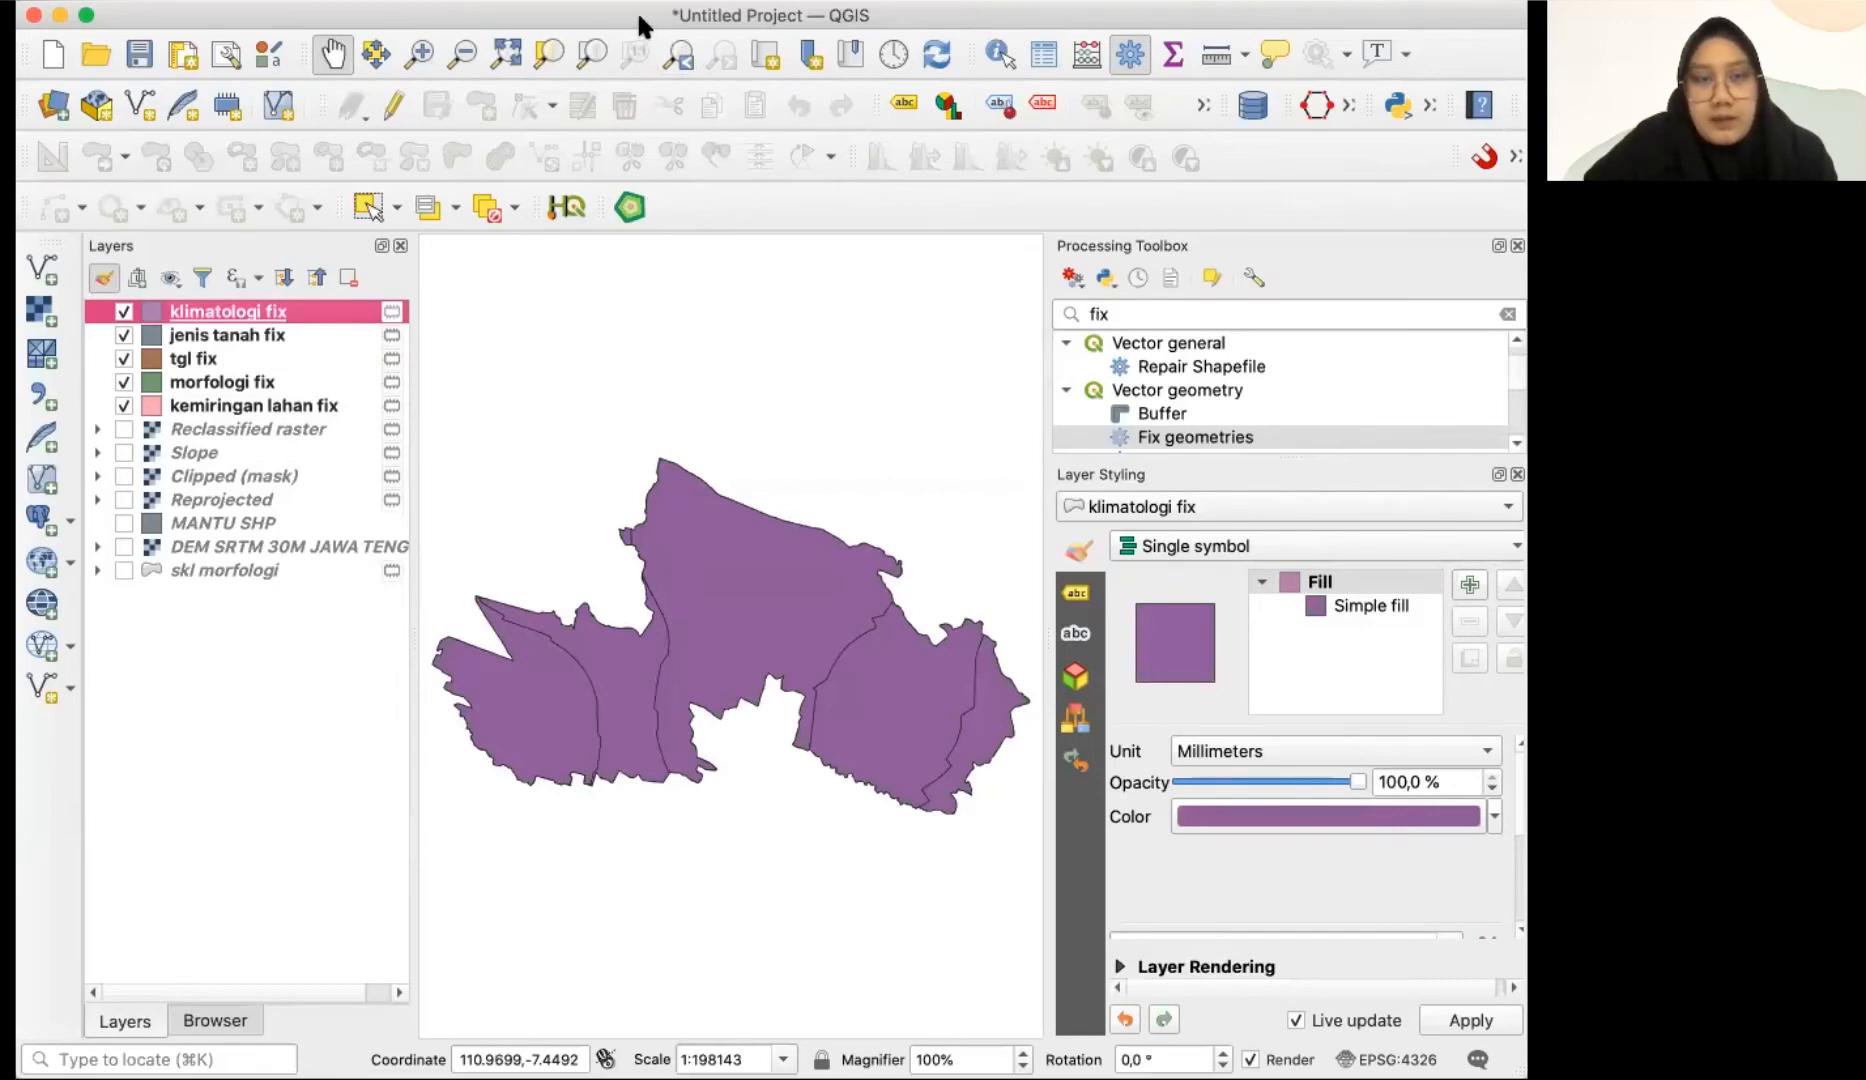
- Run an Intersection of the kemiringan lahan fix layer with the morfologi fix layer
left_click(284, 407)
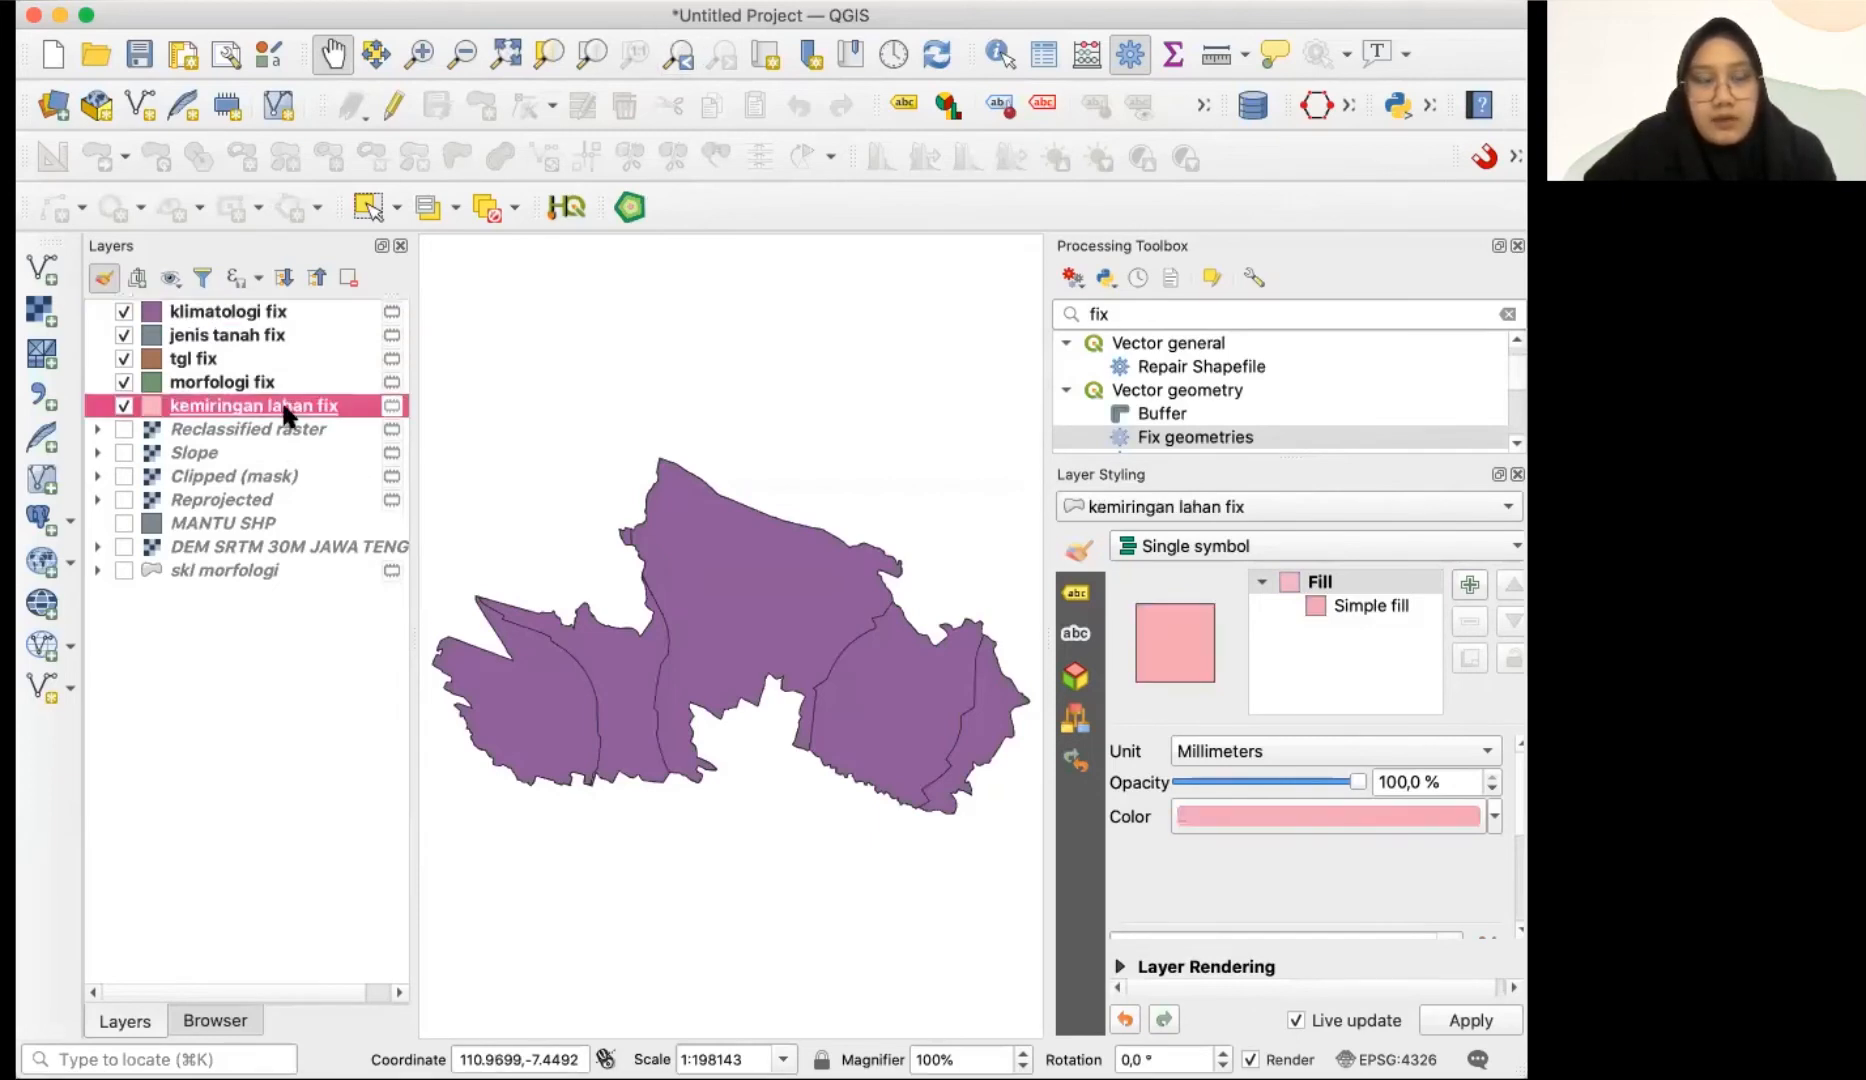
left_click(550, 20)
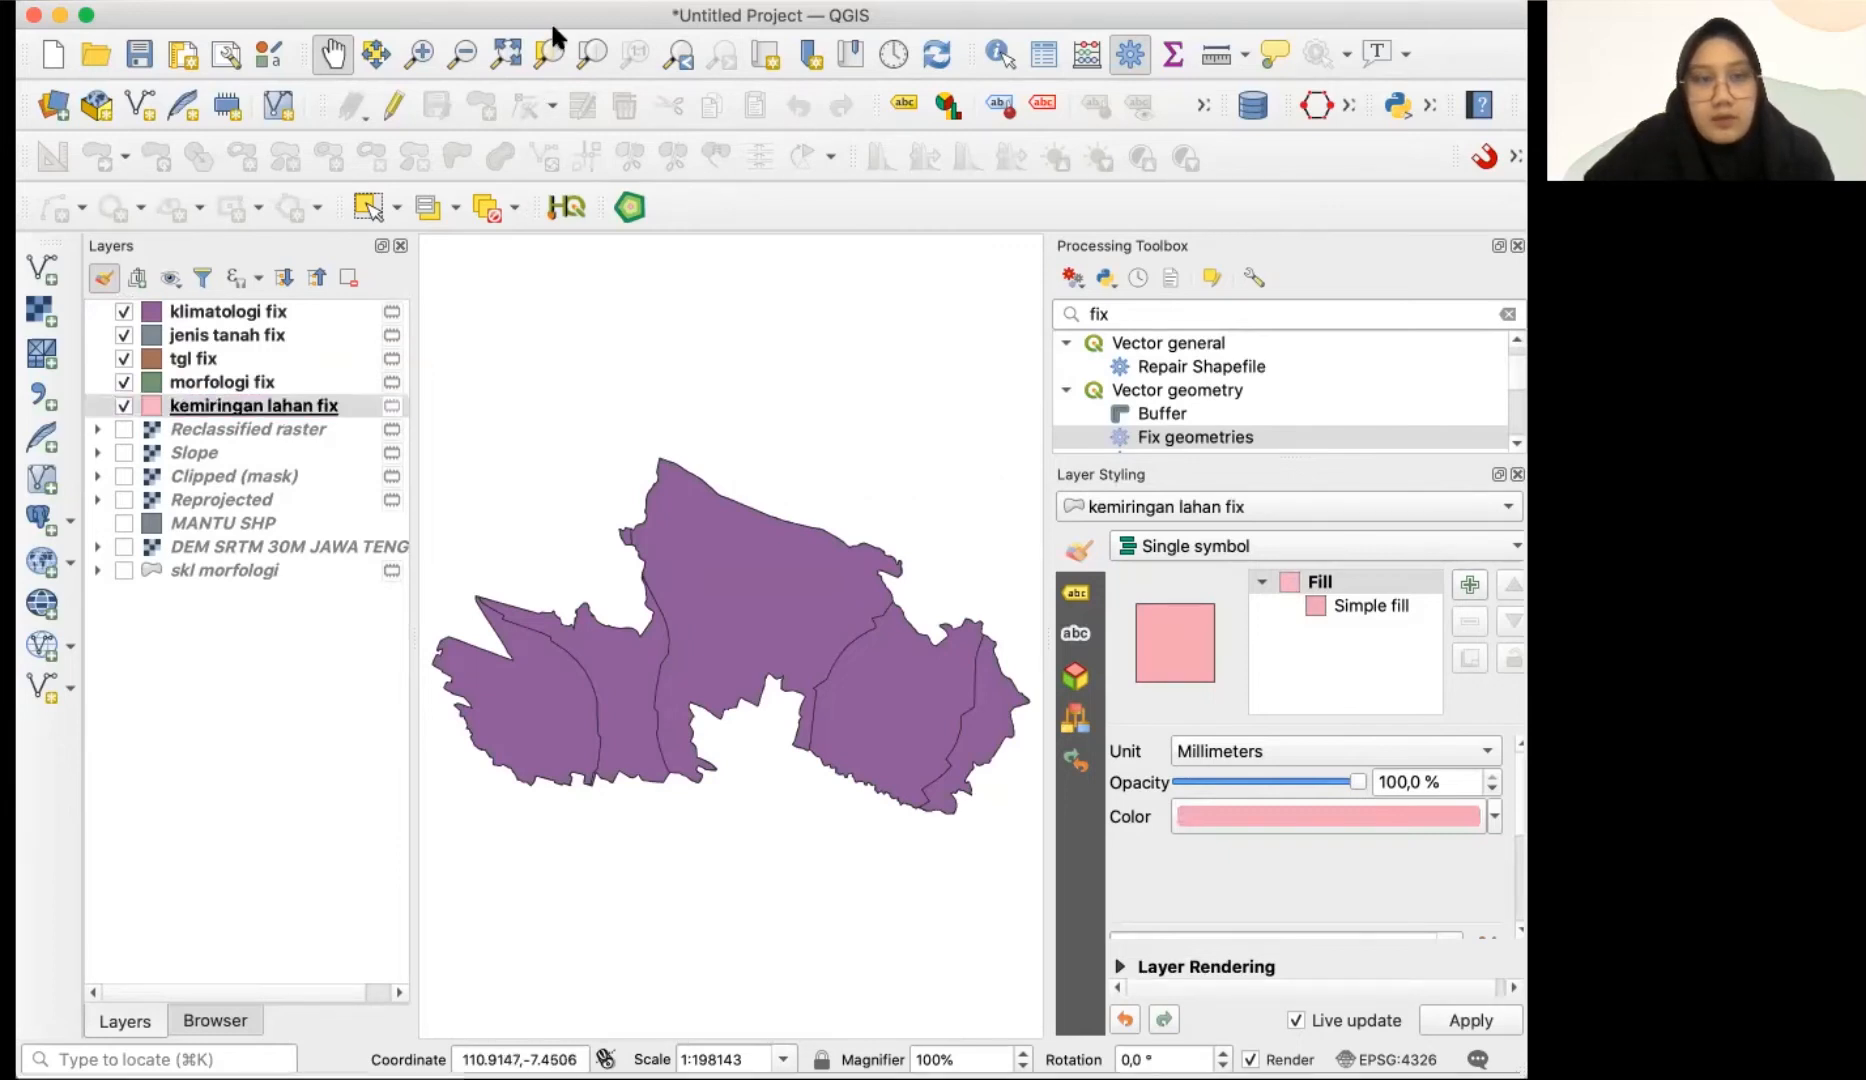
left_click(610, 2)
mouse_move(630, 38)
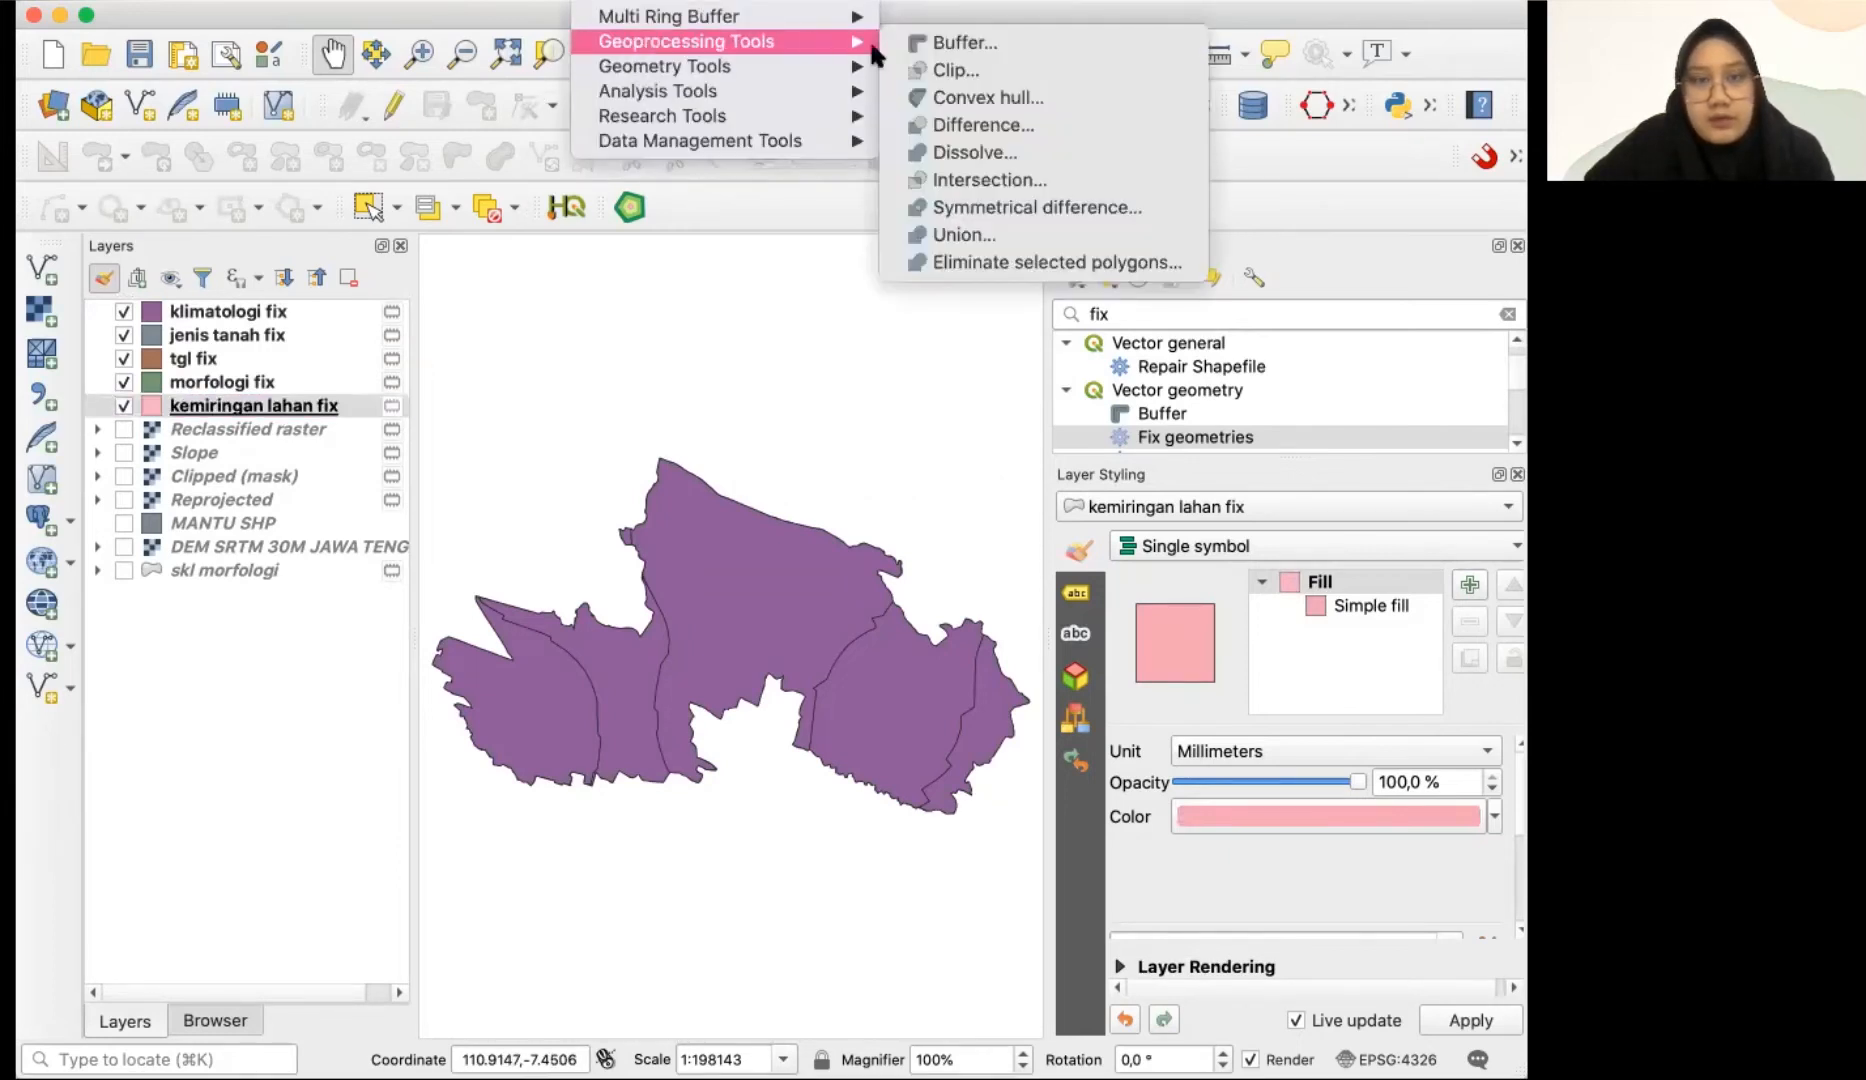
left_click(970, 179)
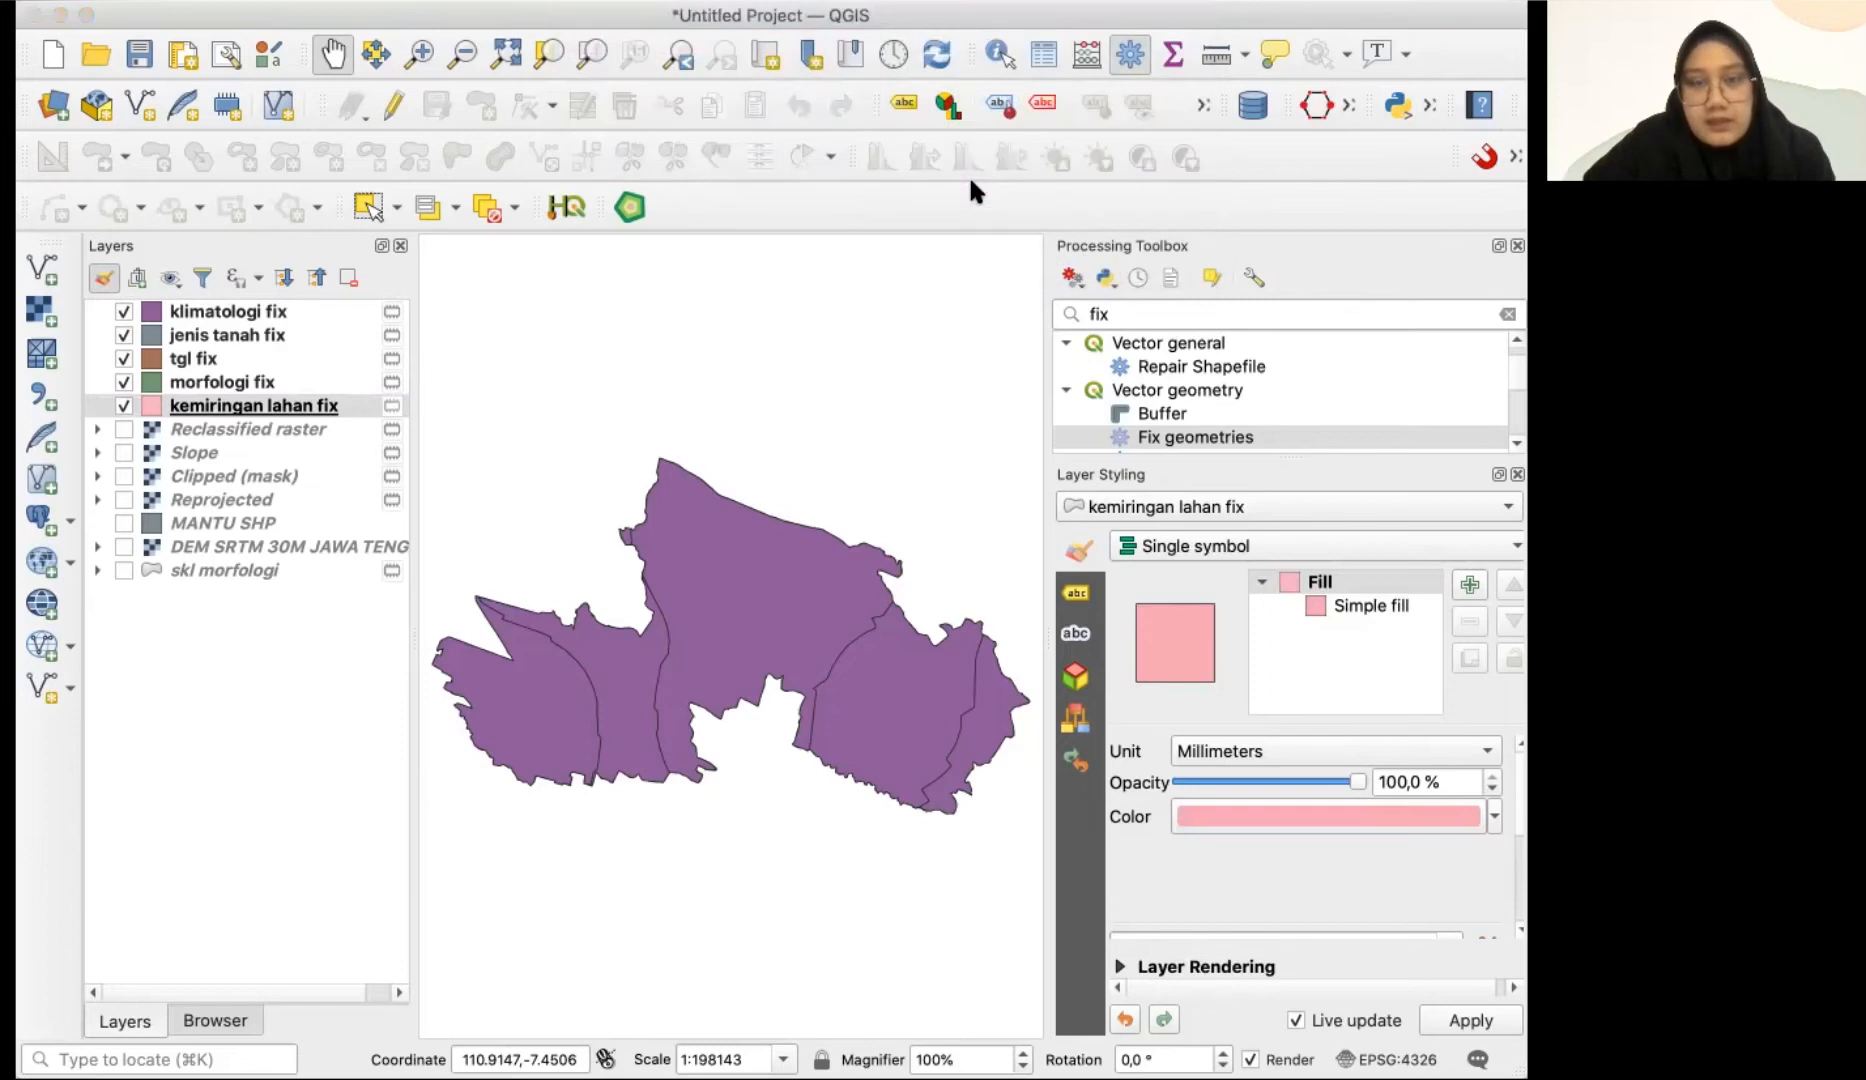
left_click(383, 285)
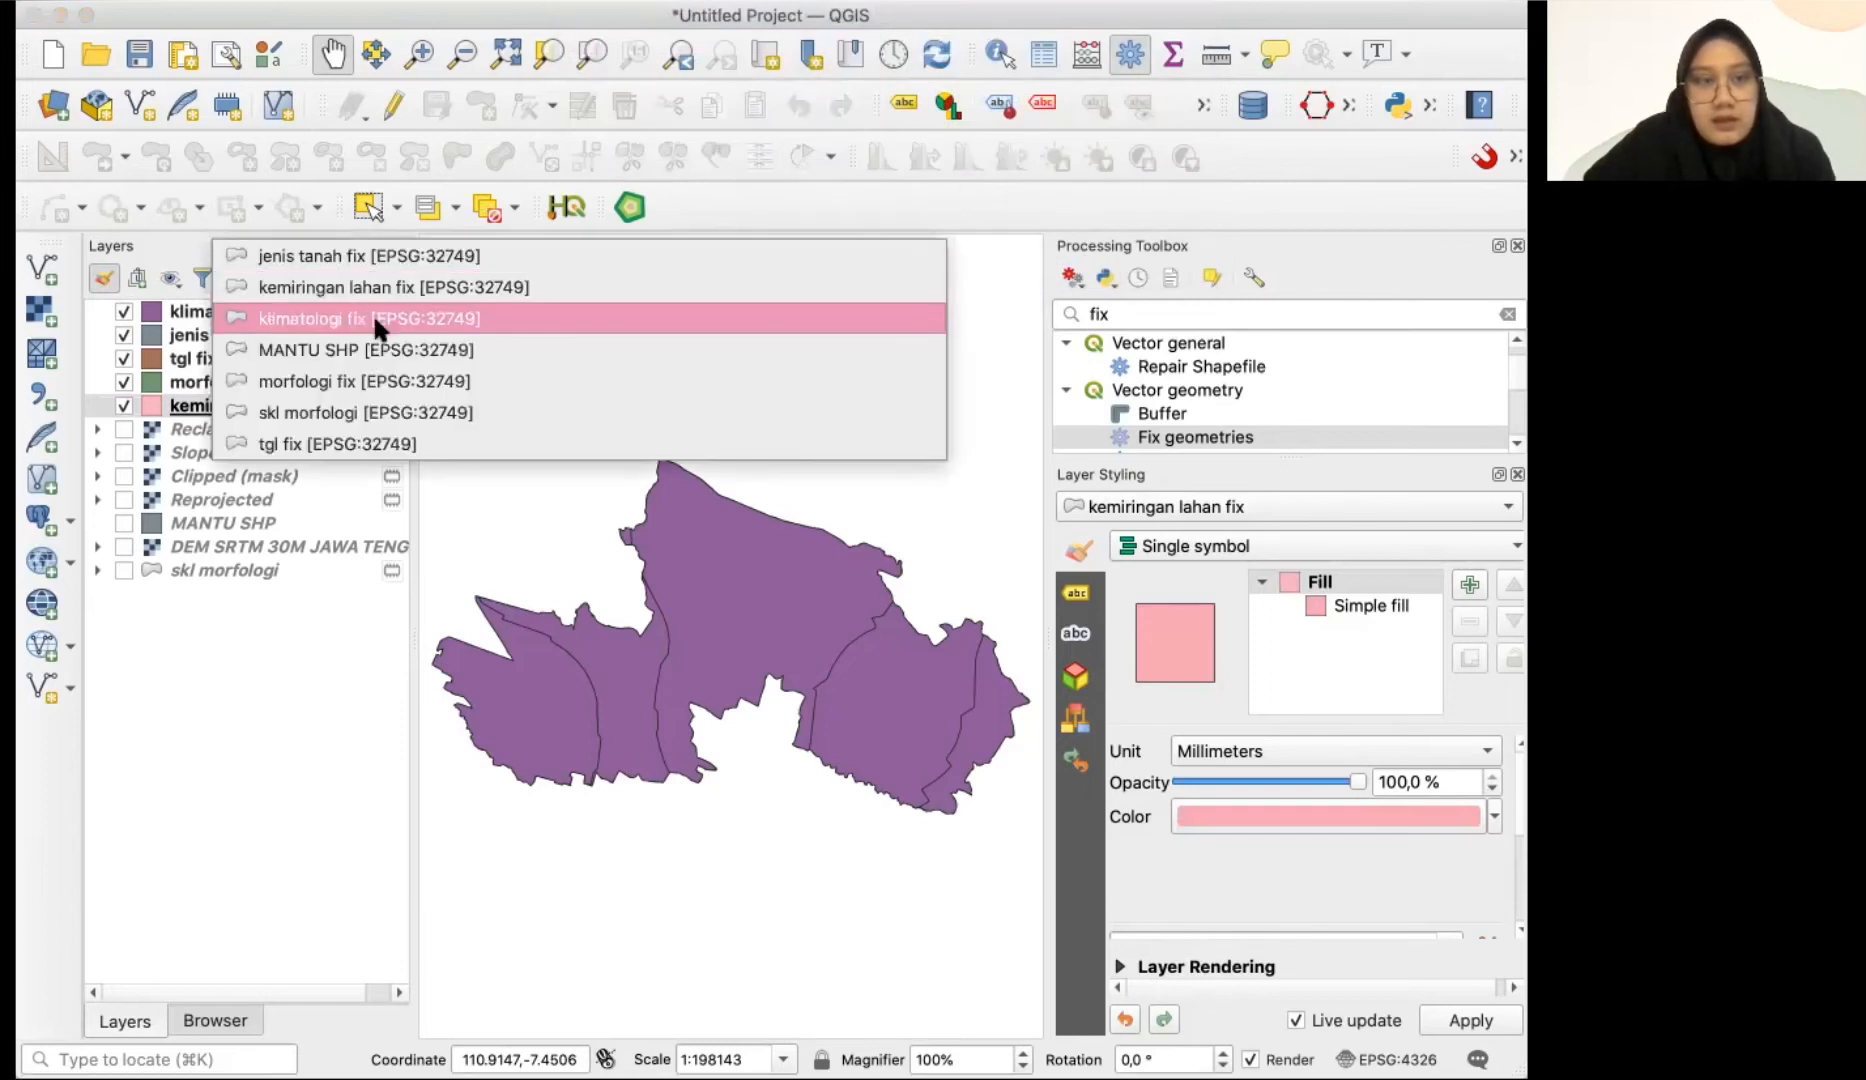
left_click(368, 381)
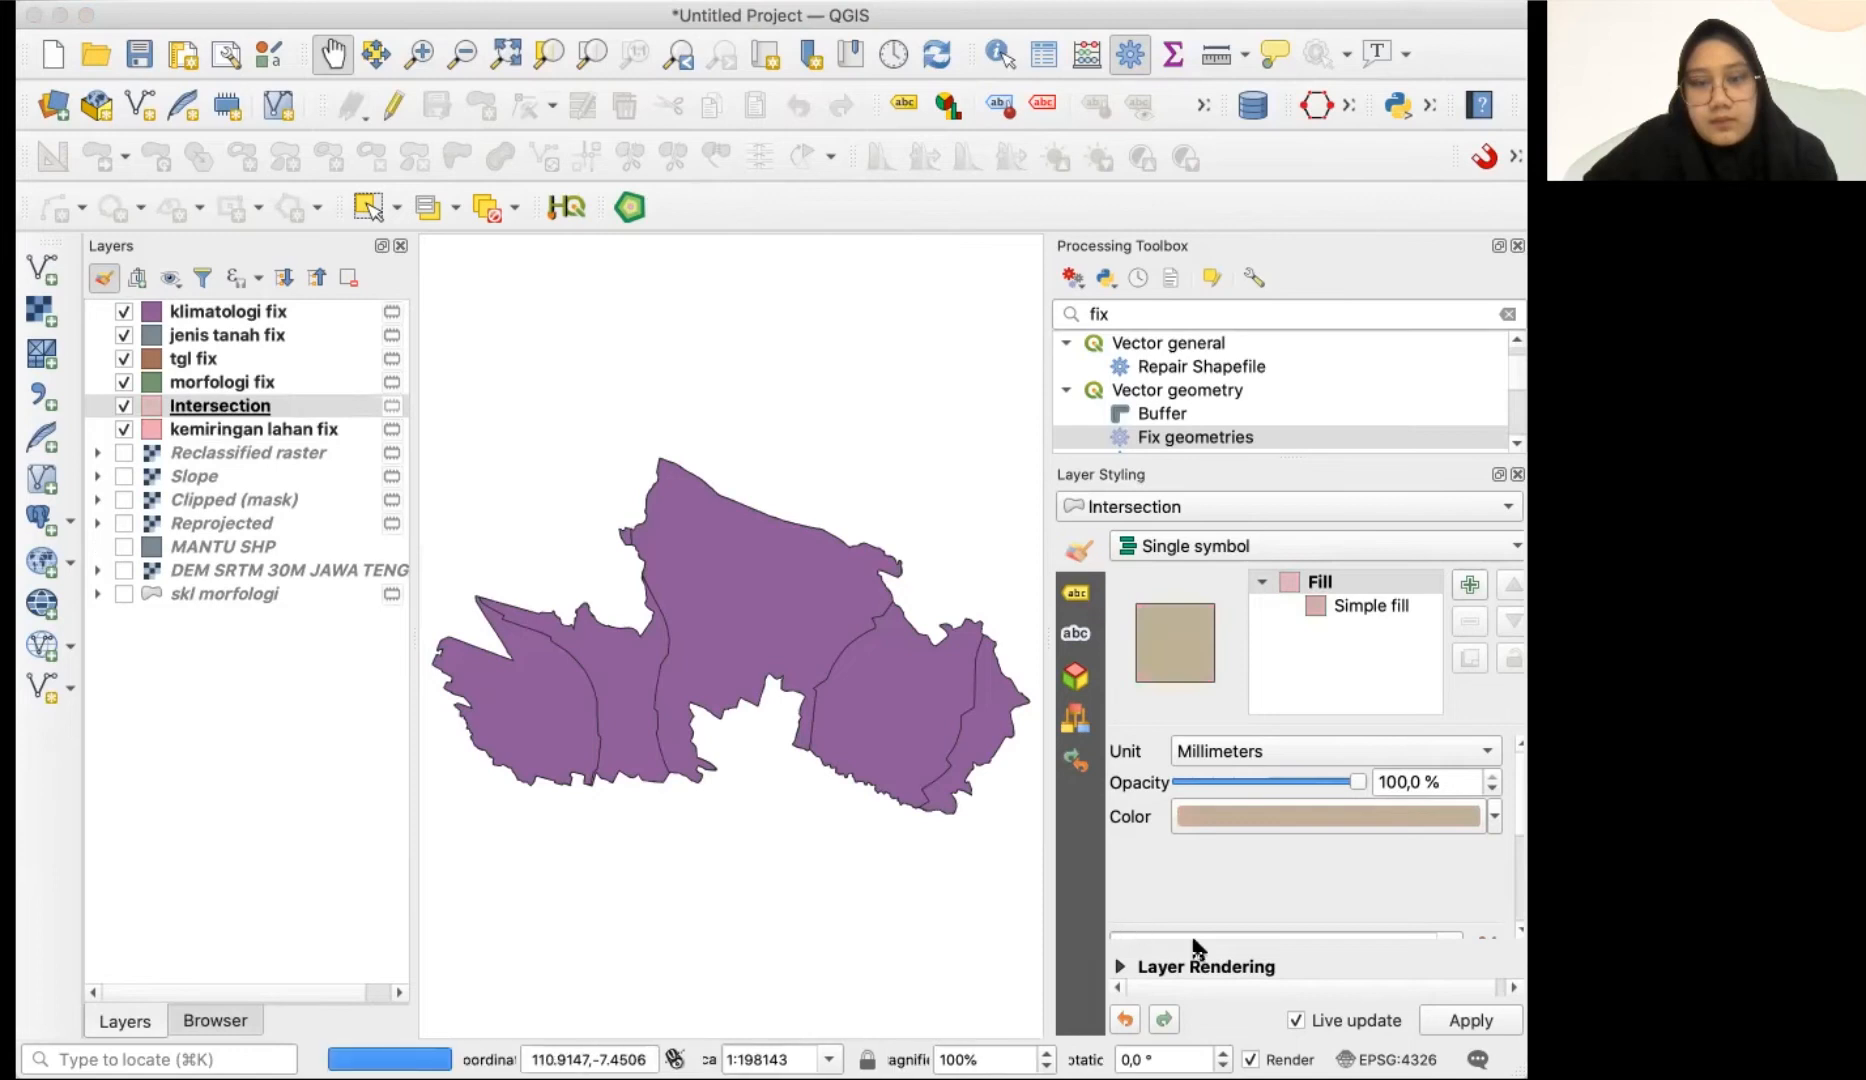
- Rename the new Intersection layer as kemiringan_morfo
right_click(225, 410)
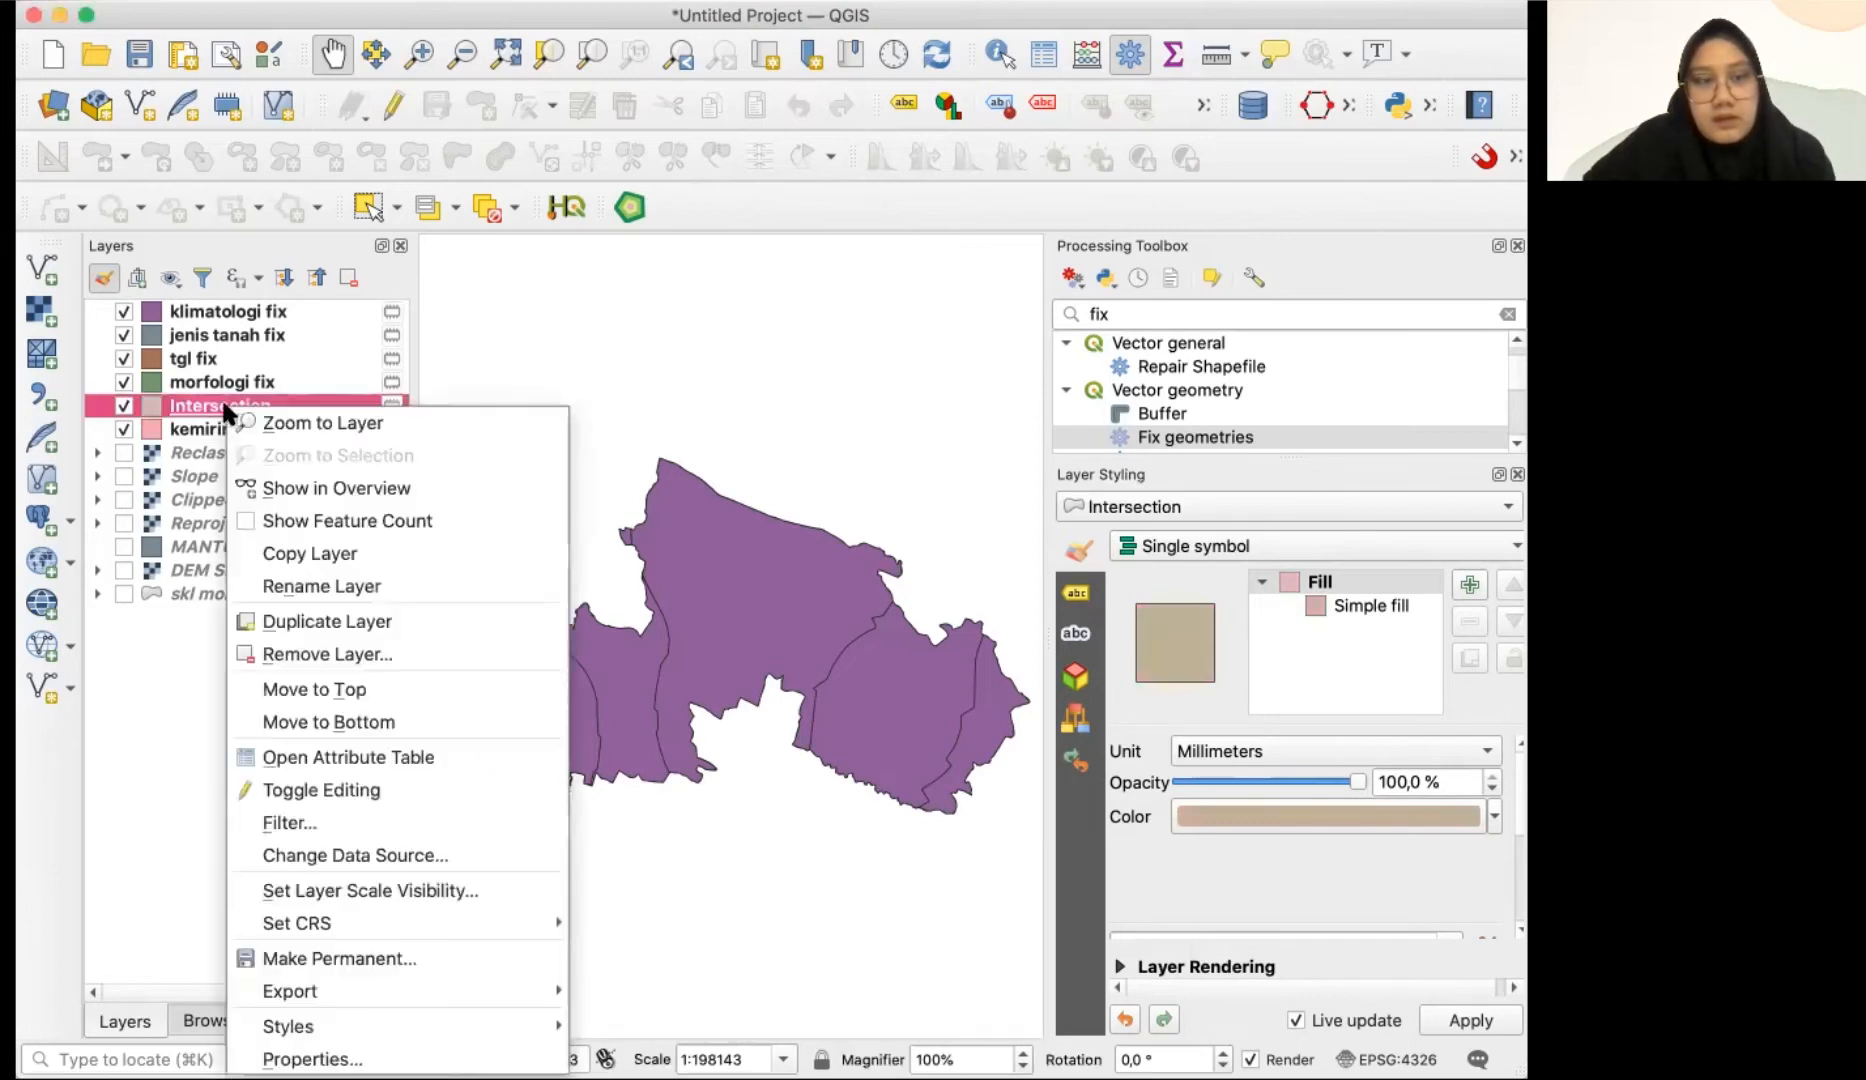
left_click(294, 585)
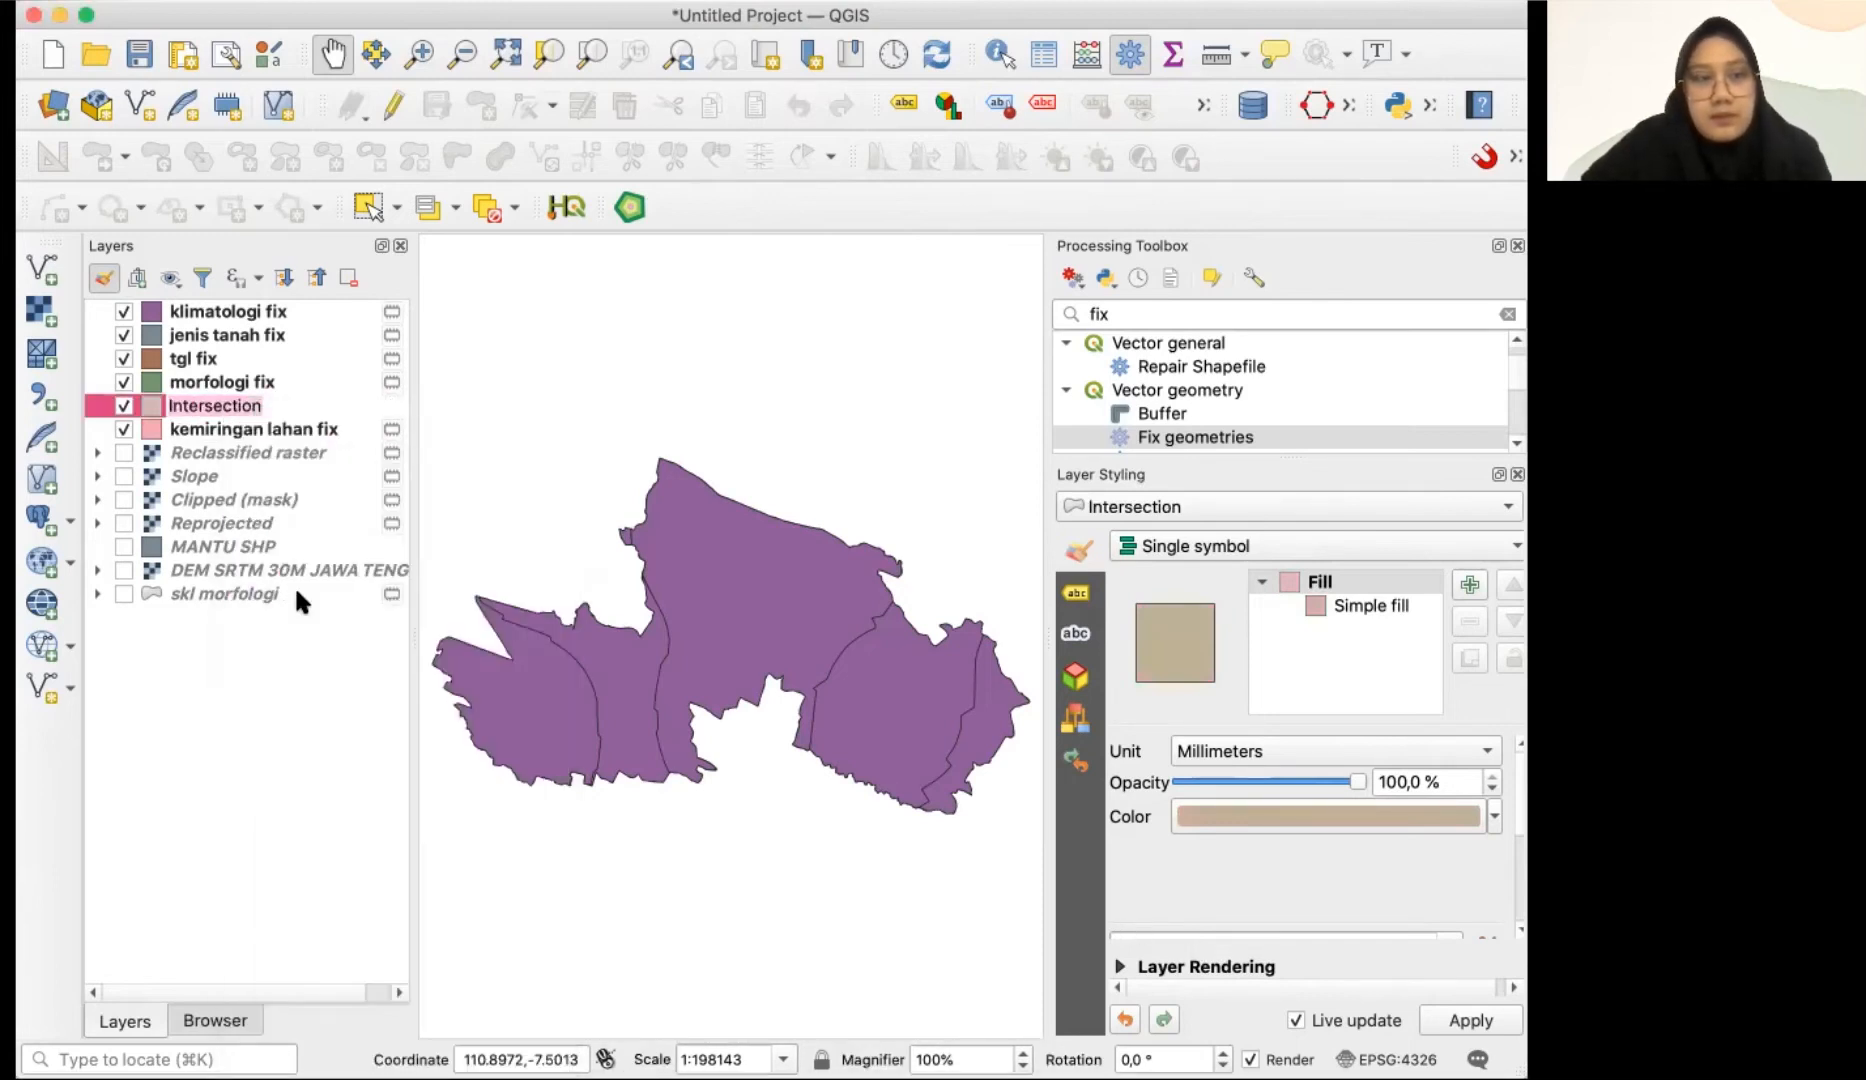
type("kemir")
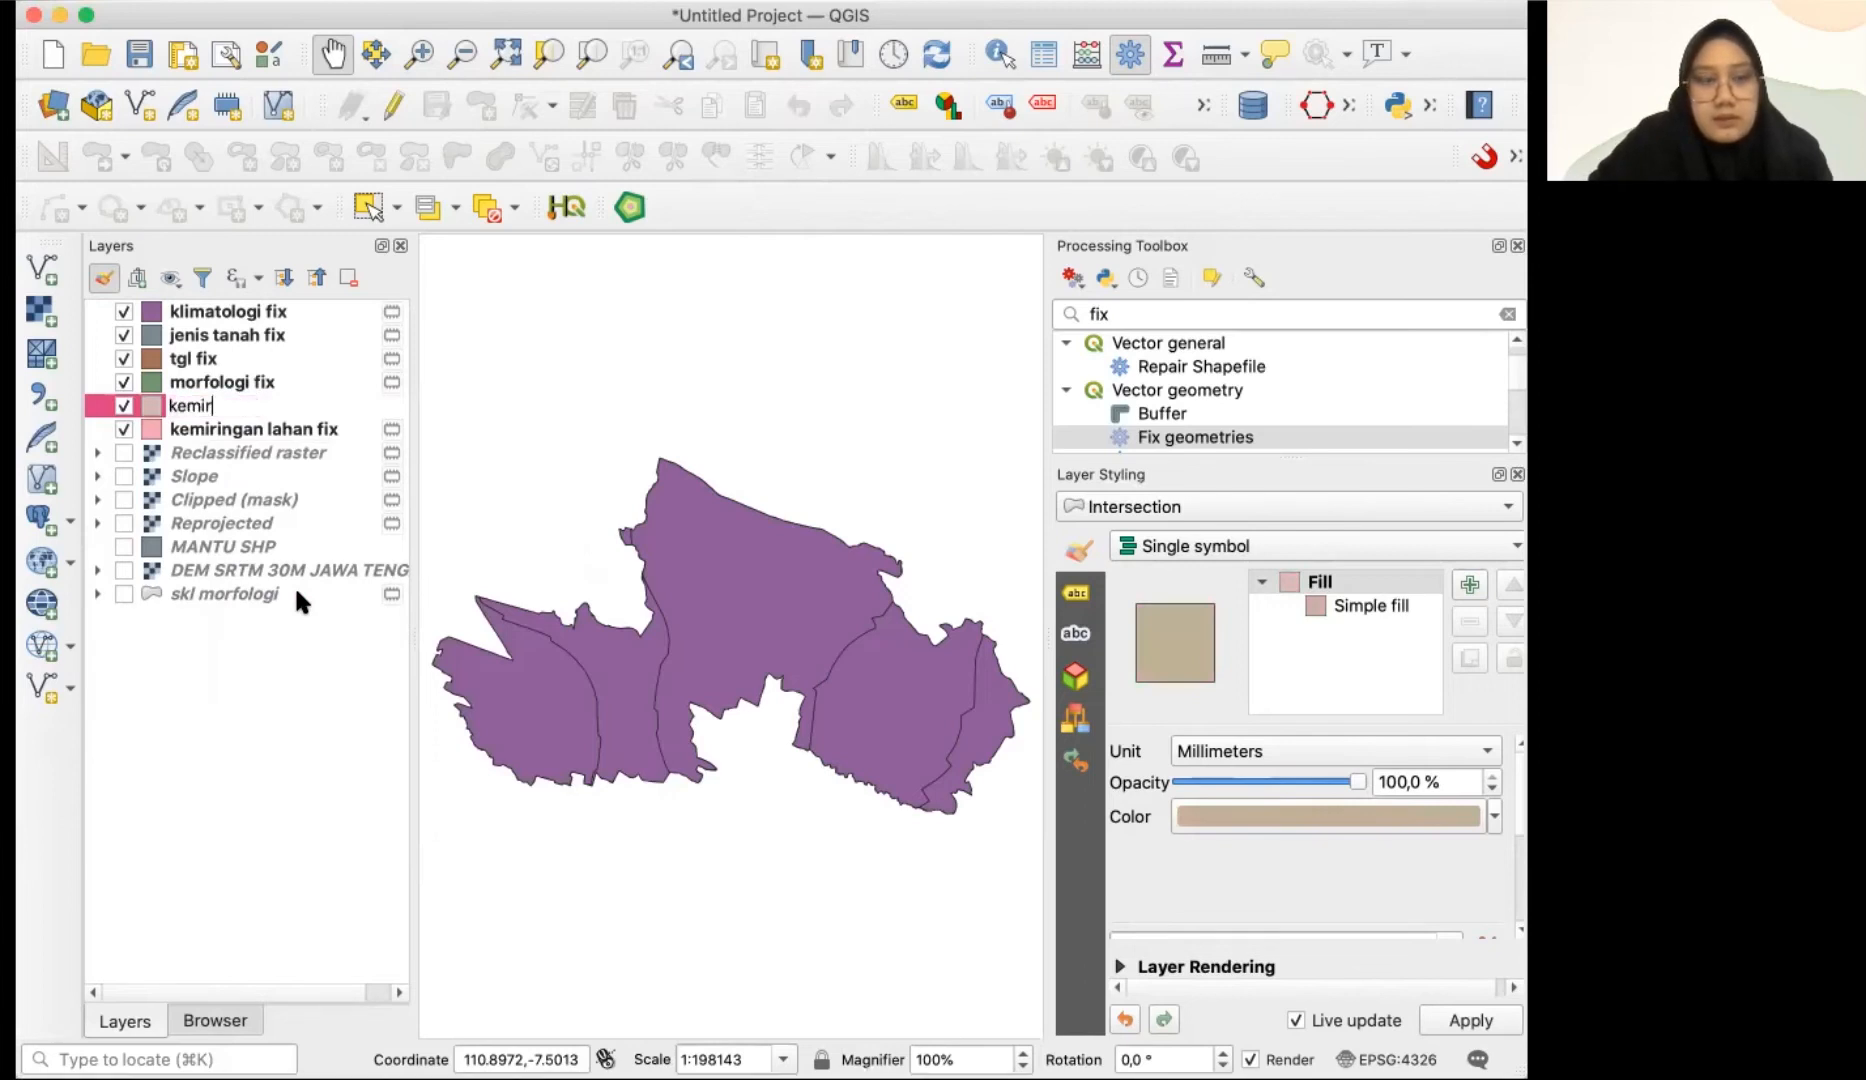
type("ingan_")
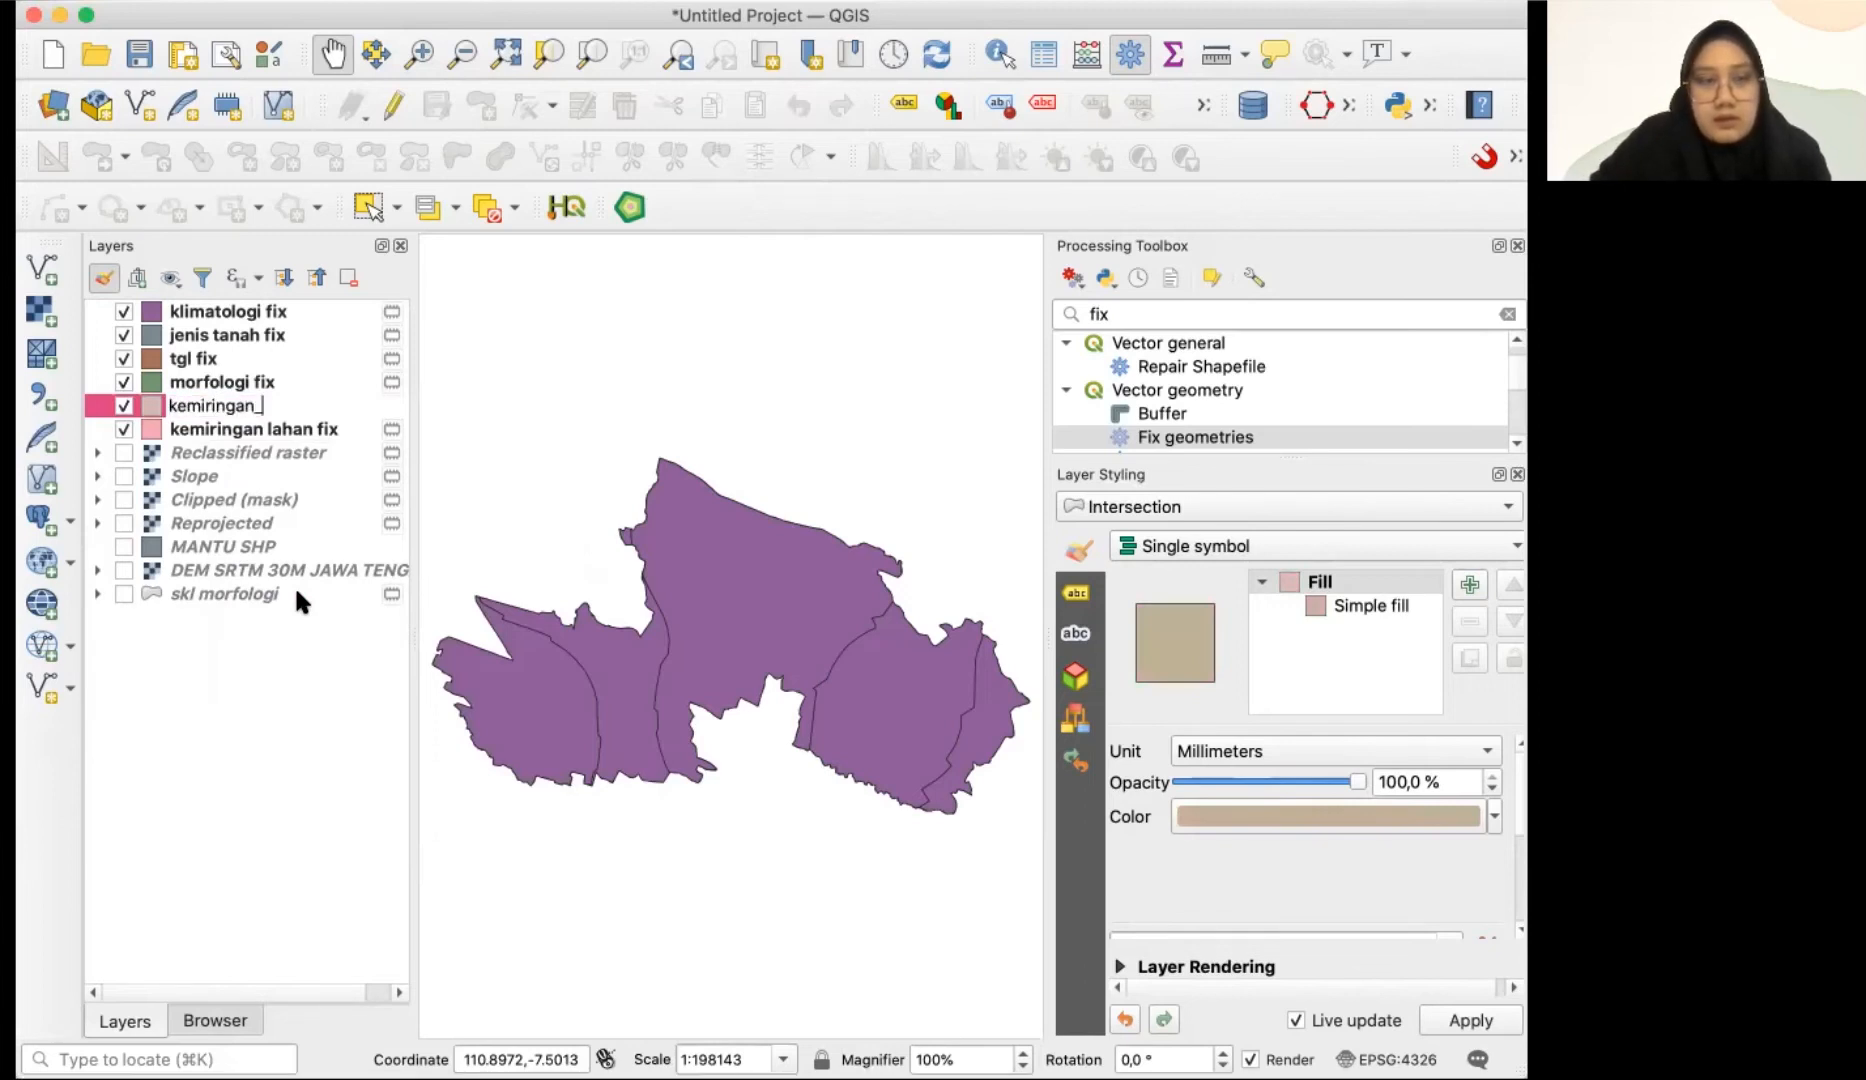
type("morfo")
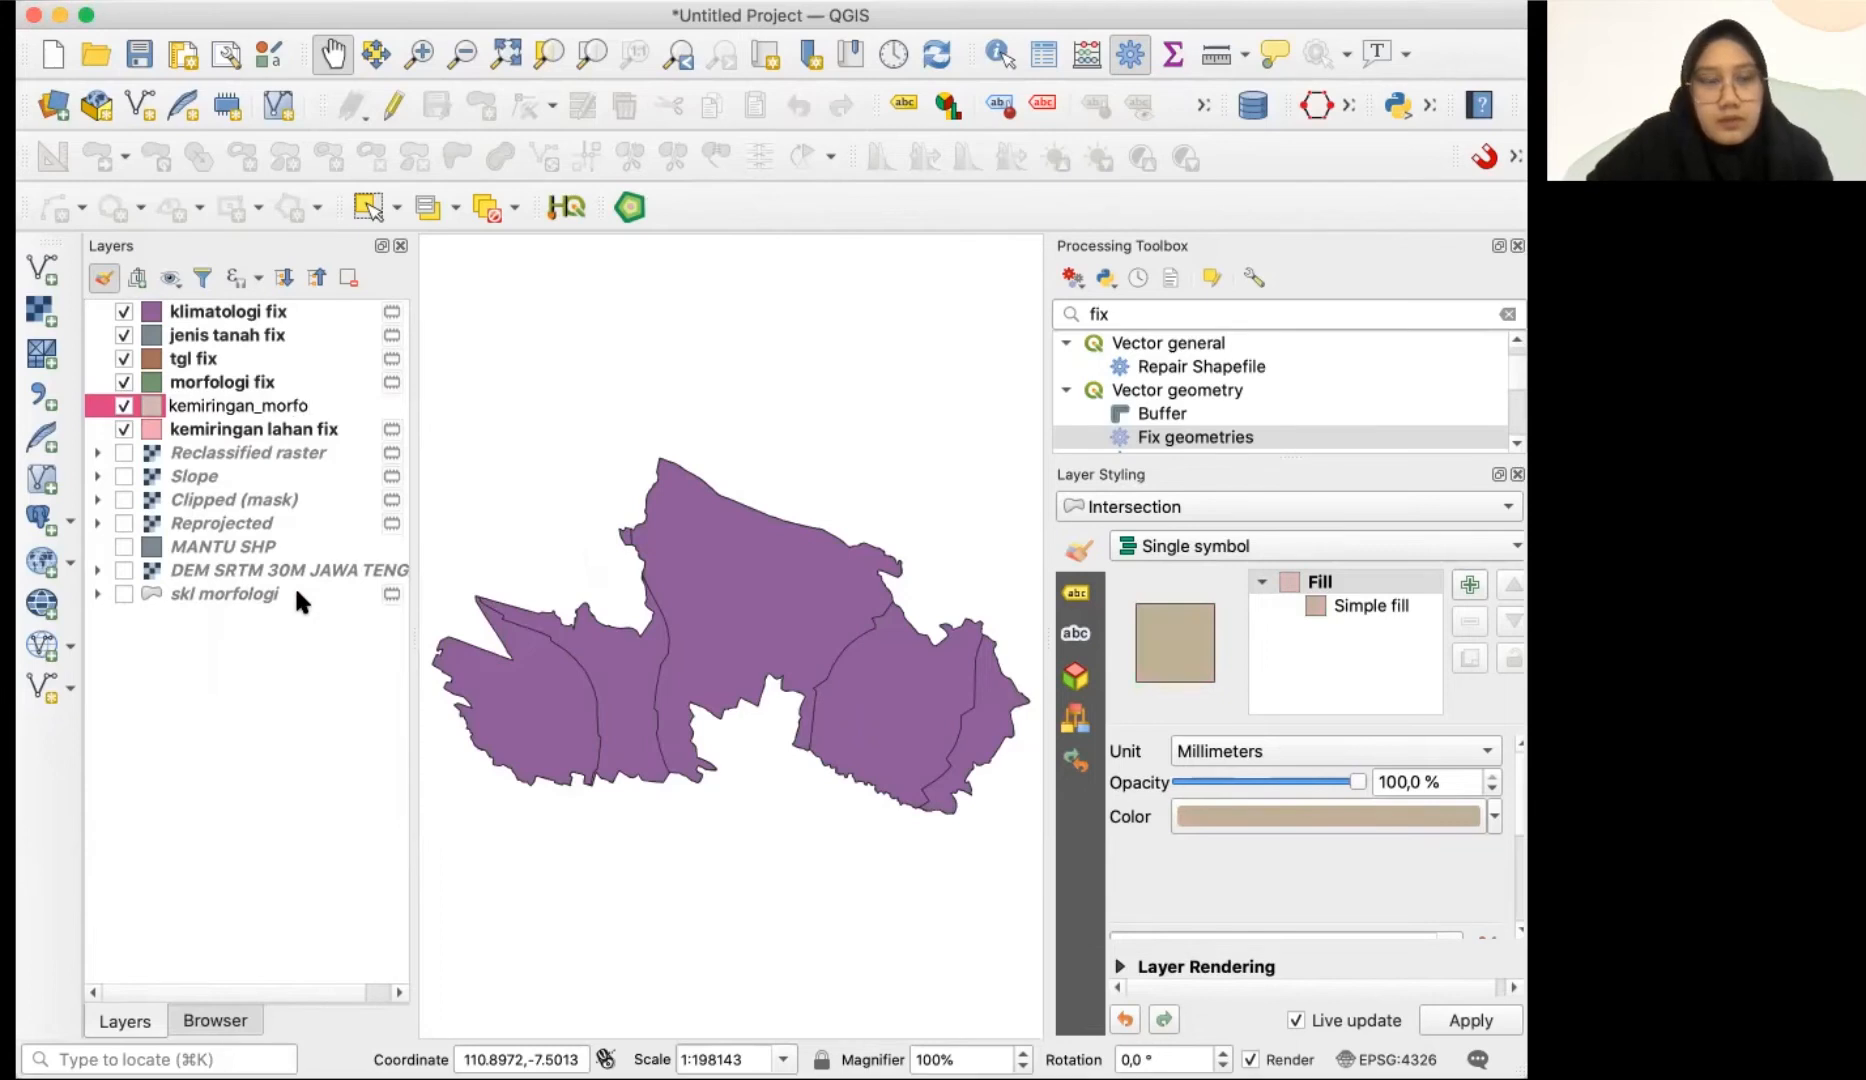
key("Return")
- Hide the morfologi fix layer and move it and kemiringan lahan fix to the end of the layer order
left_click_drag(226, 406, 218, 376)
left_click(124, 382)
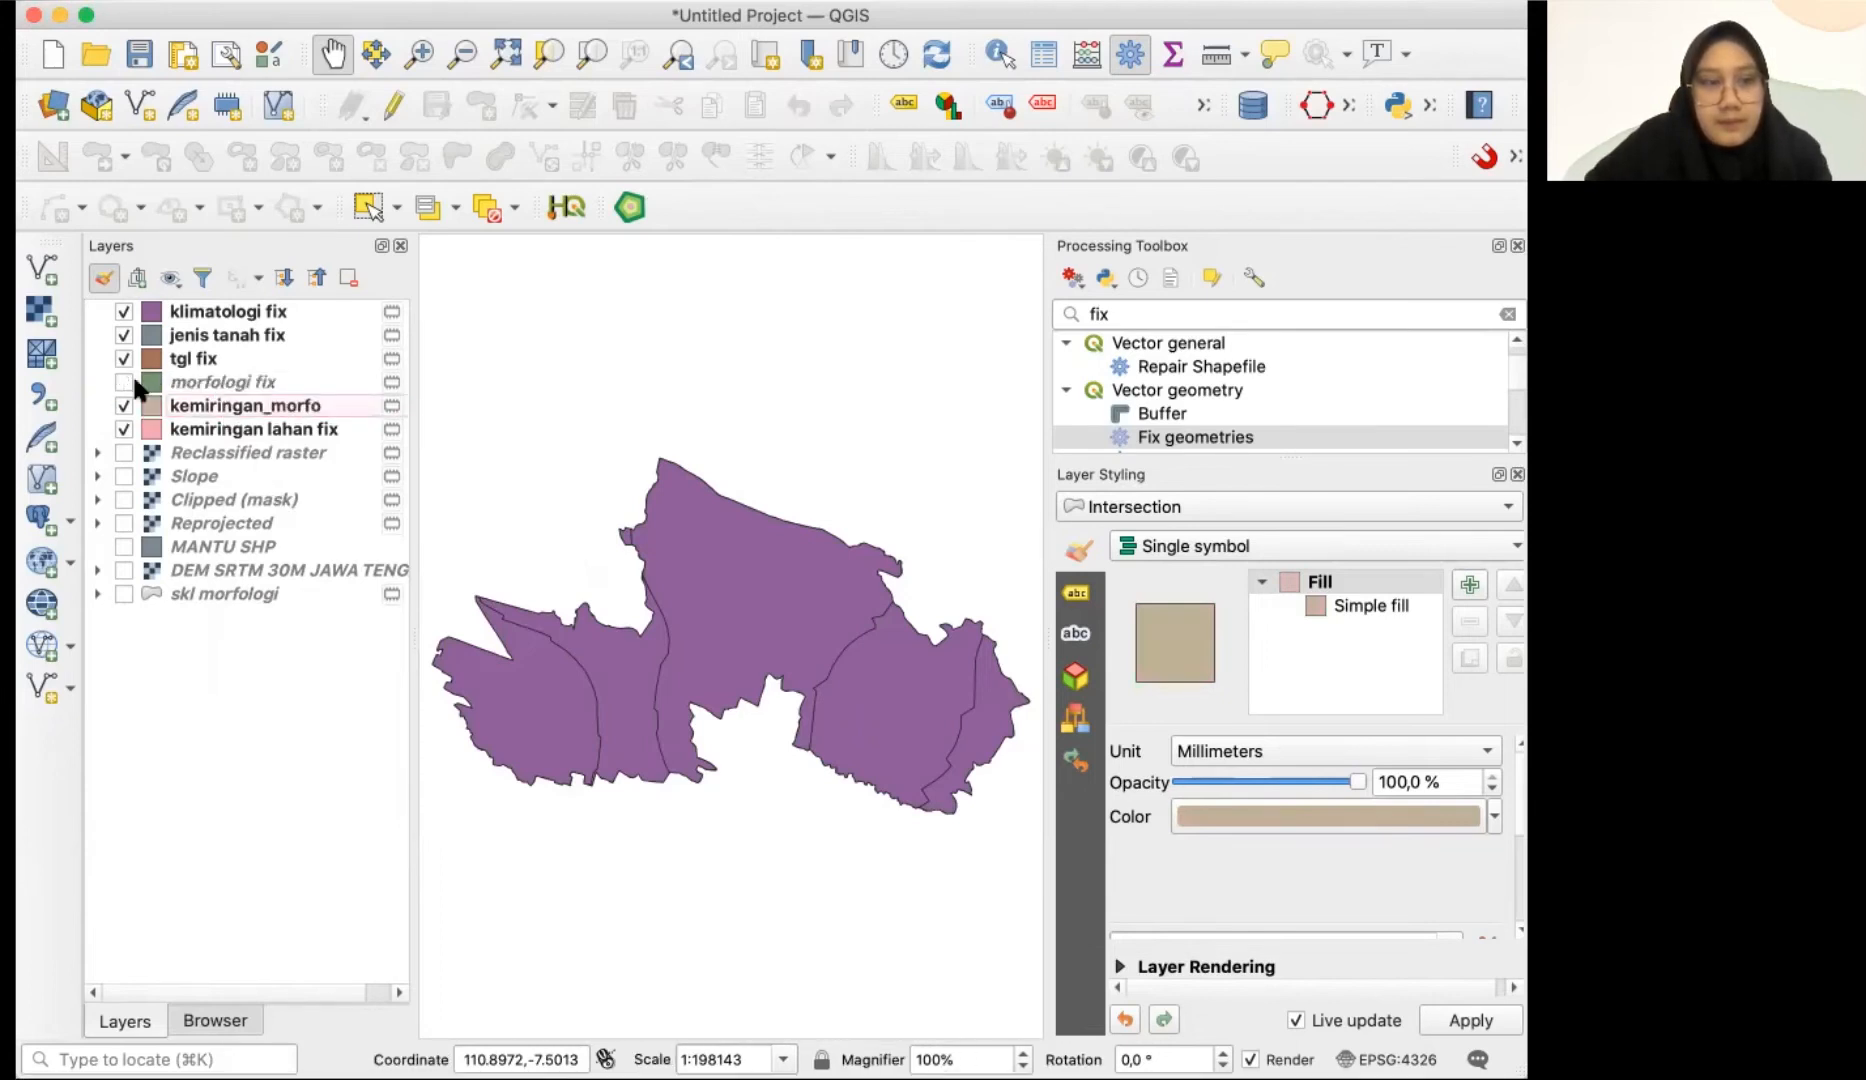
left_click(207, 381)
left_click_drag(205, 610, 212, 640)
left_click(206, 401)
left_click(206, 386)
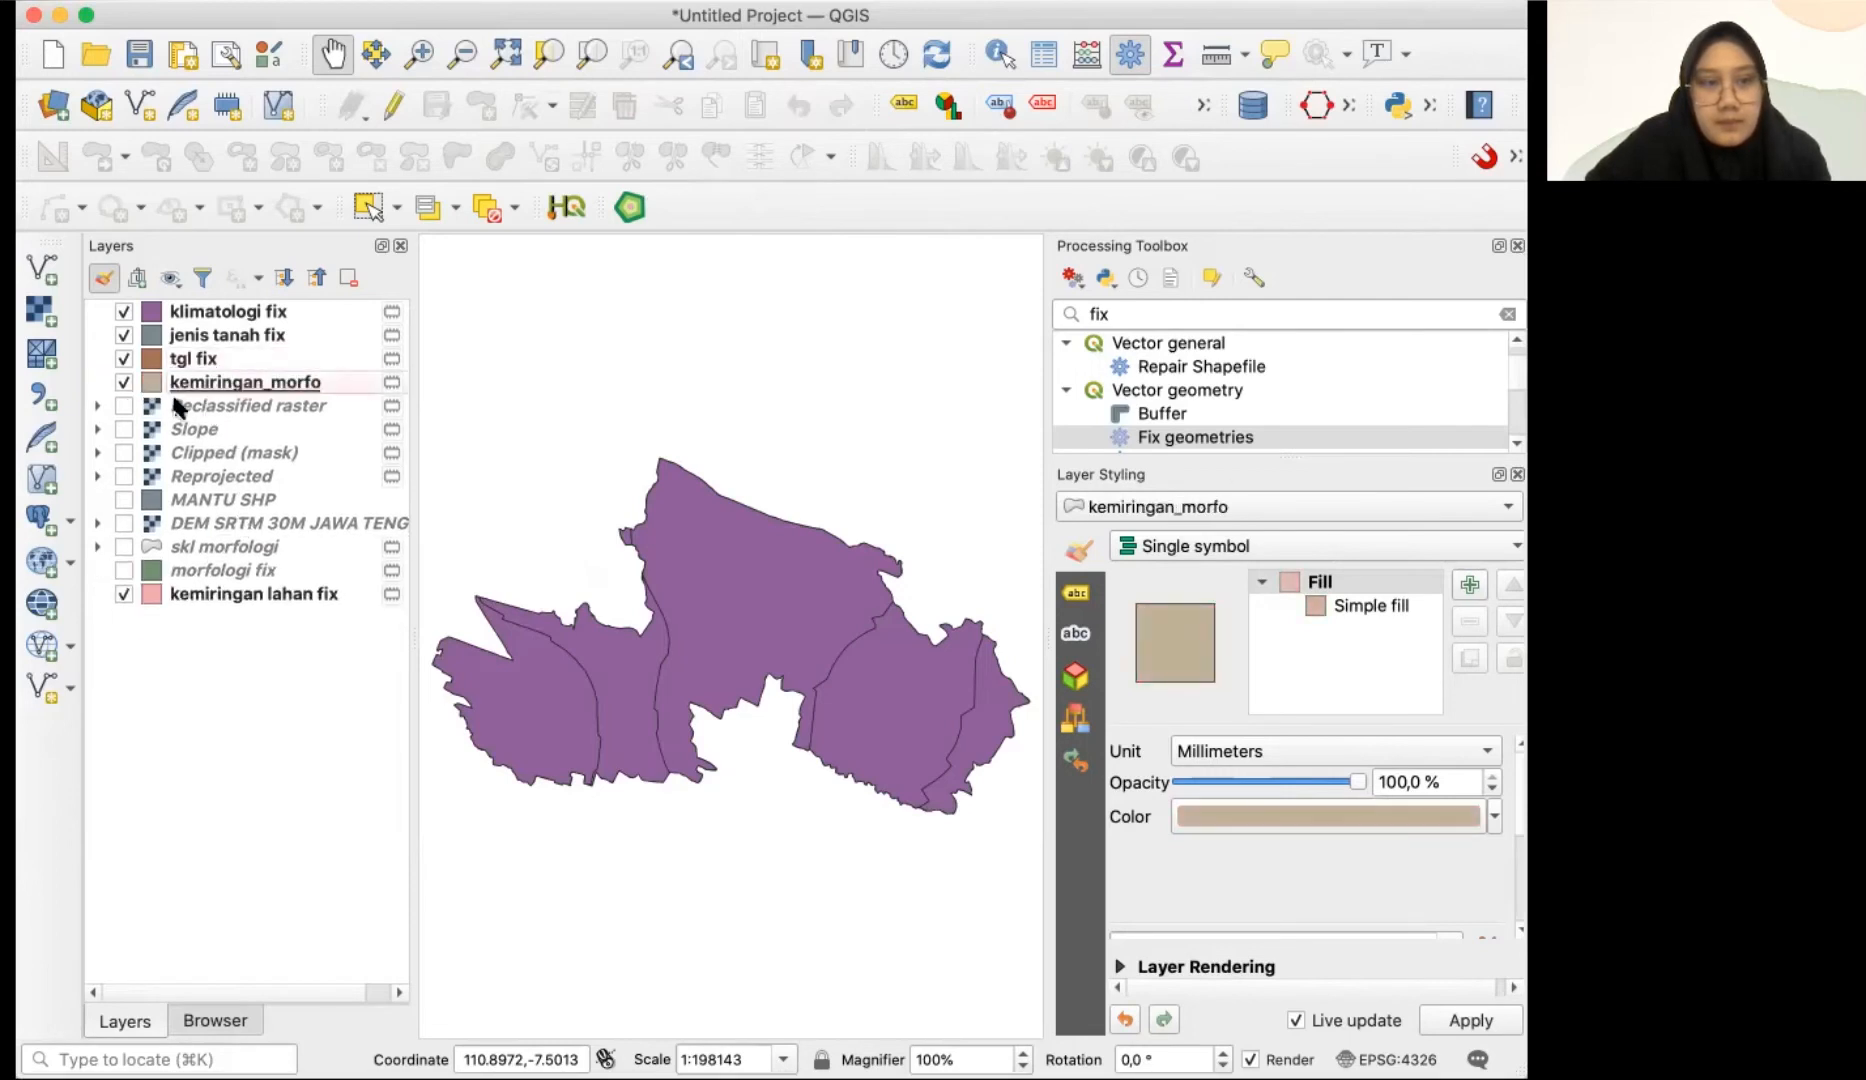
- Run an Intersection of the kemiringan_morfo layer with the klimatologi fix layer
left_click(197, 384)
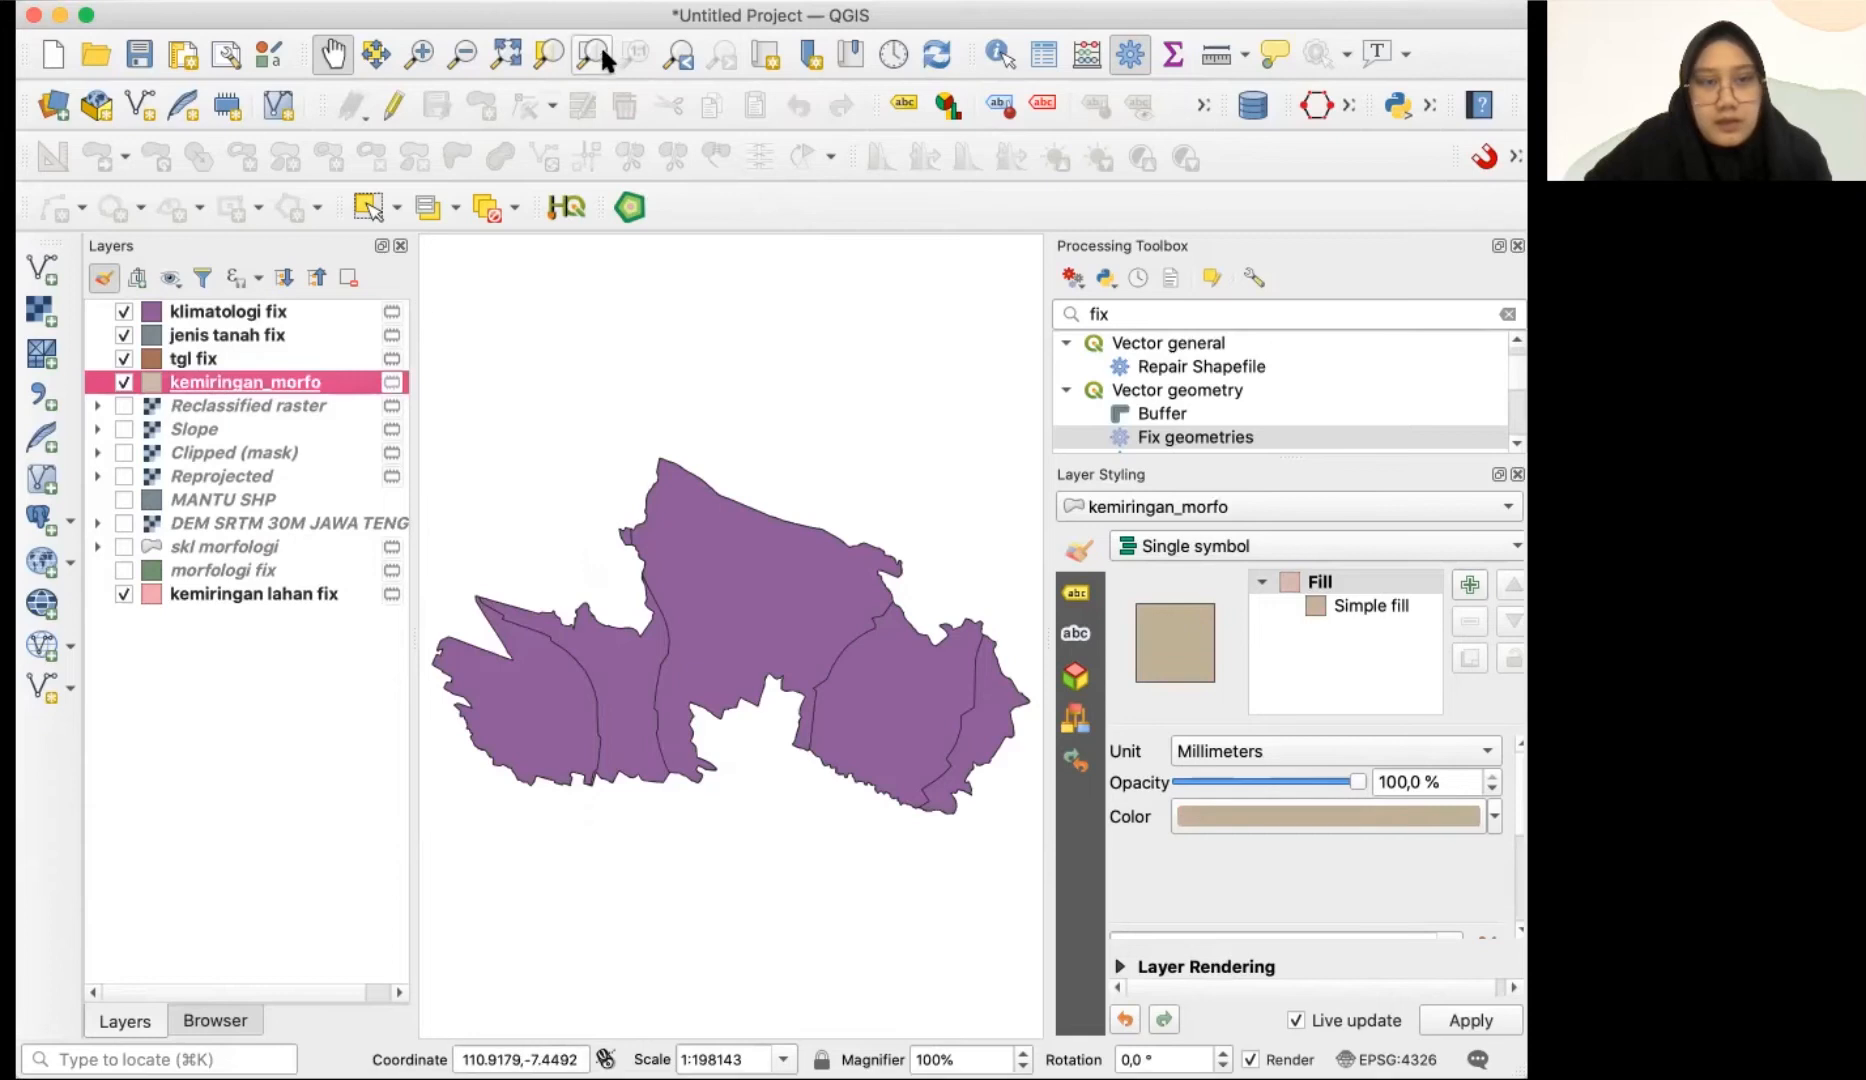
left_click(620, 0)
mouse_move(716, 42)
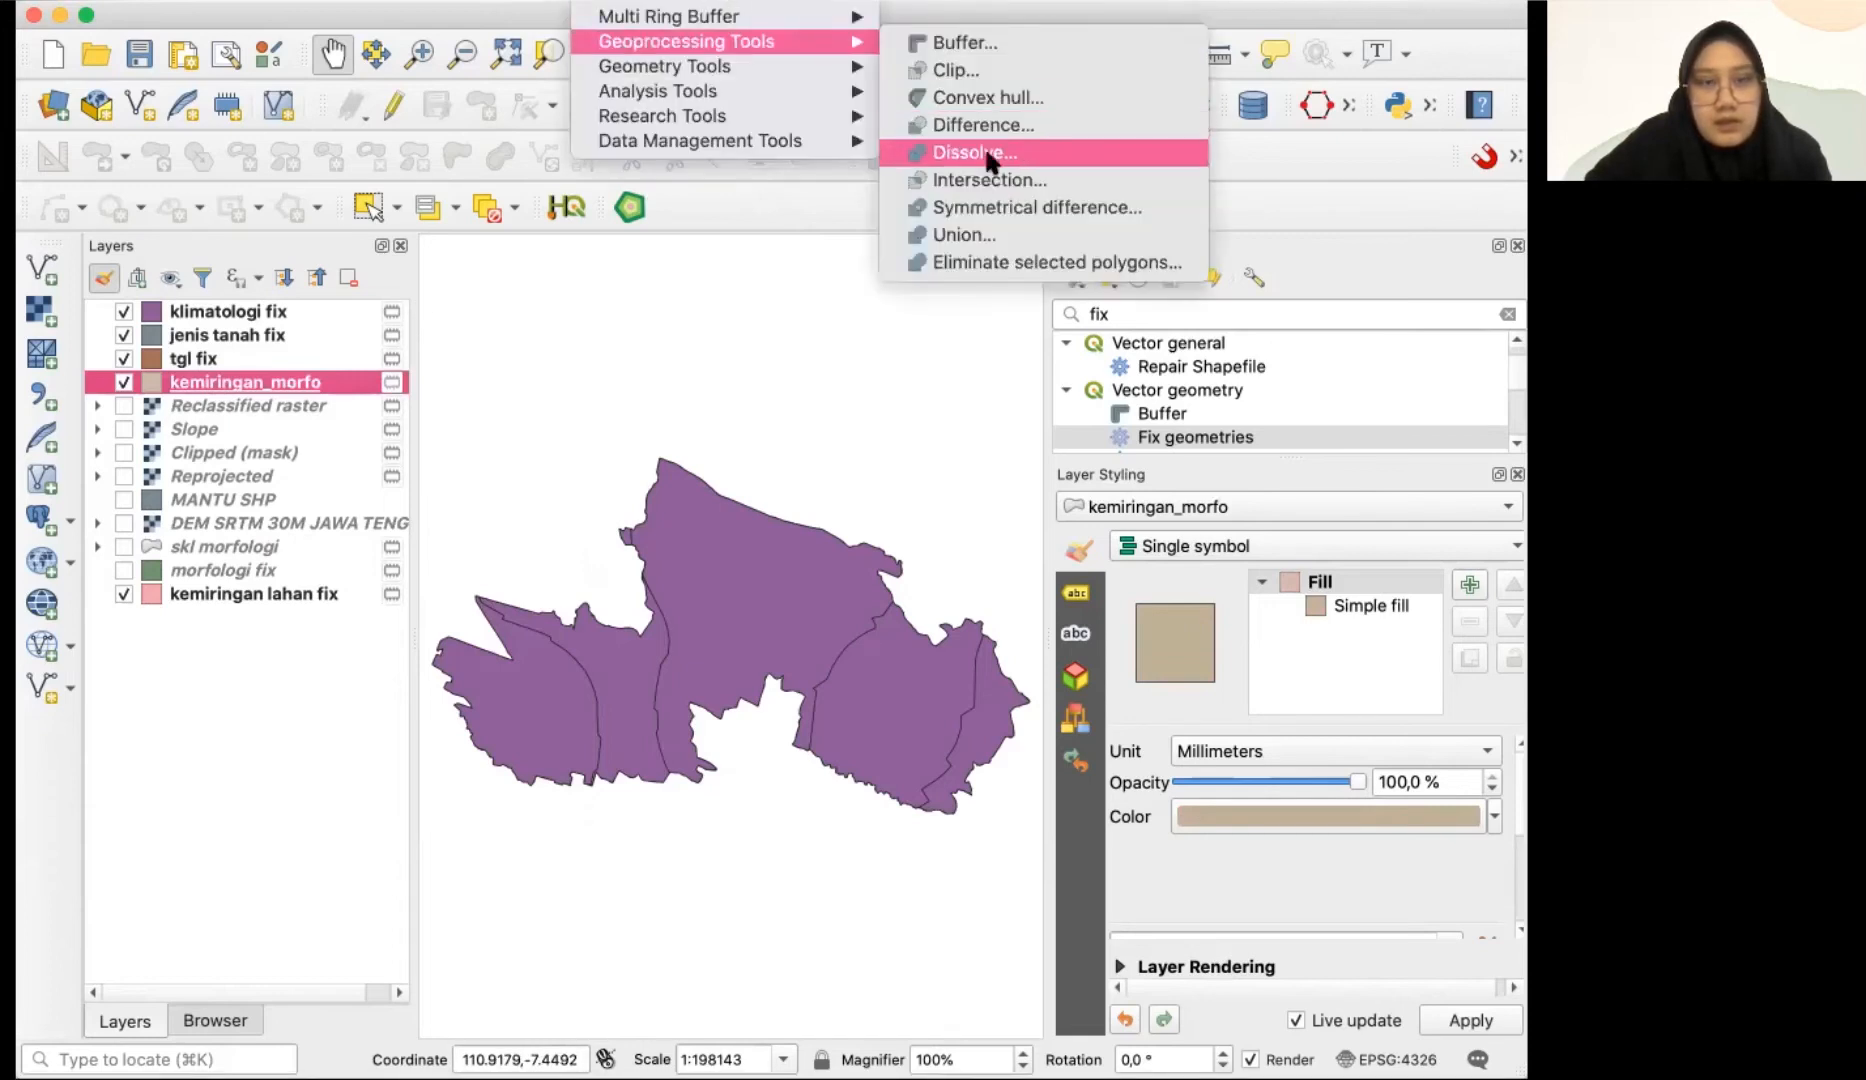
left_click(986, 158)
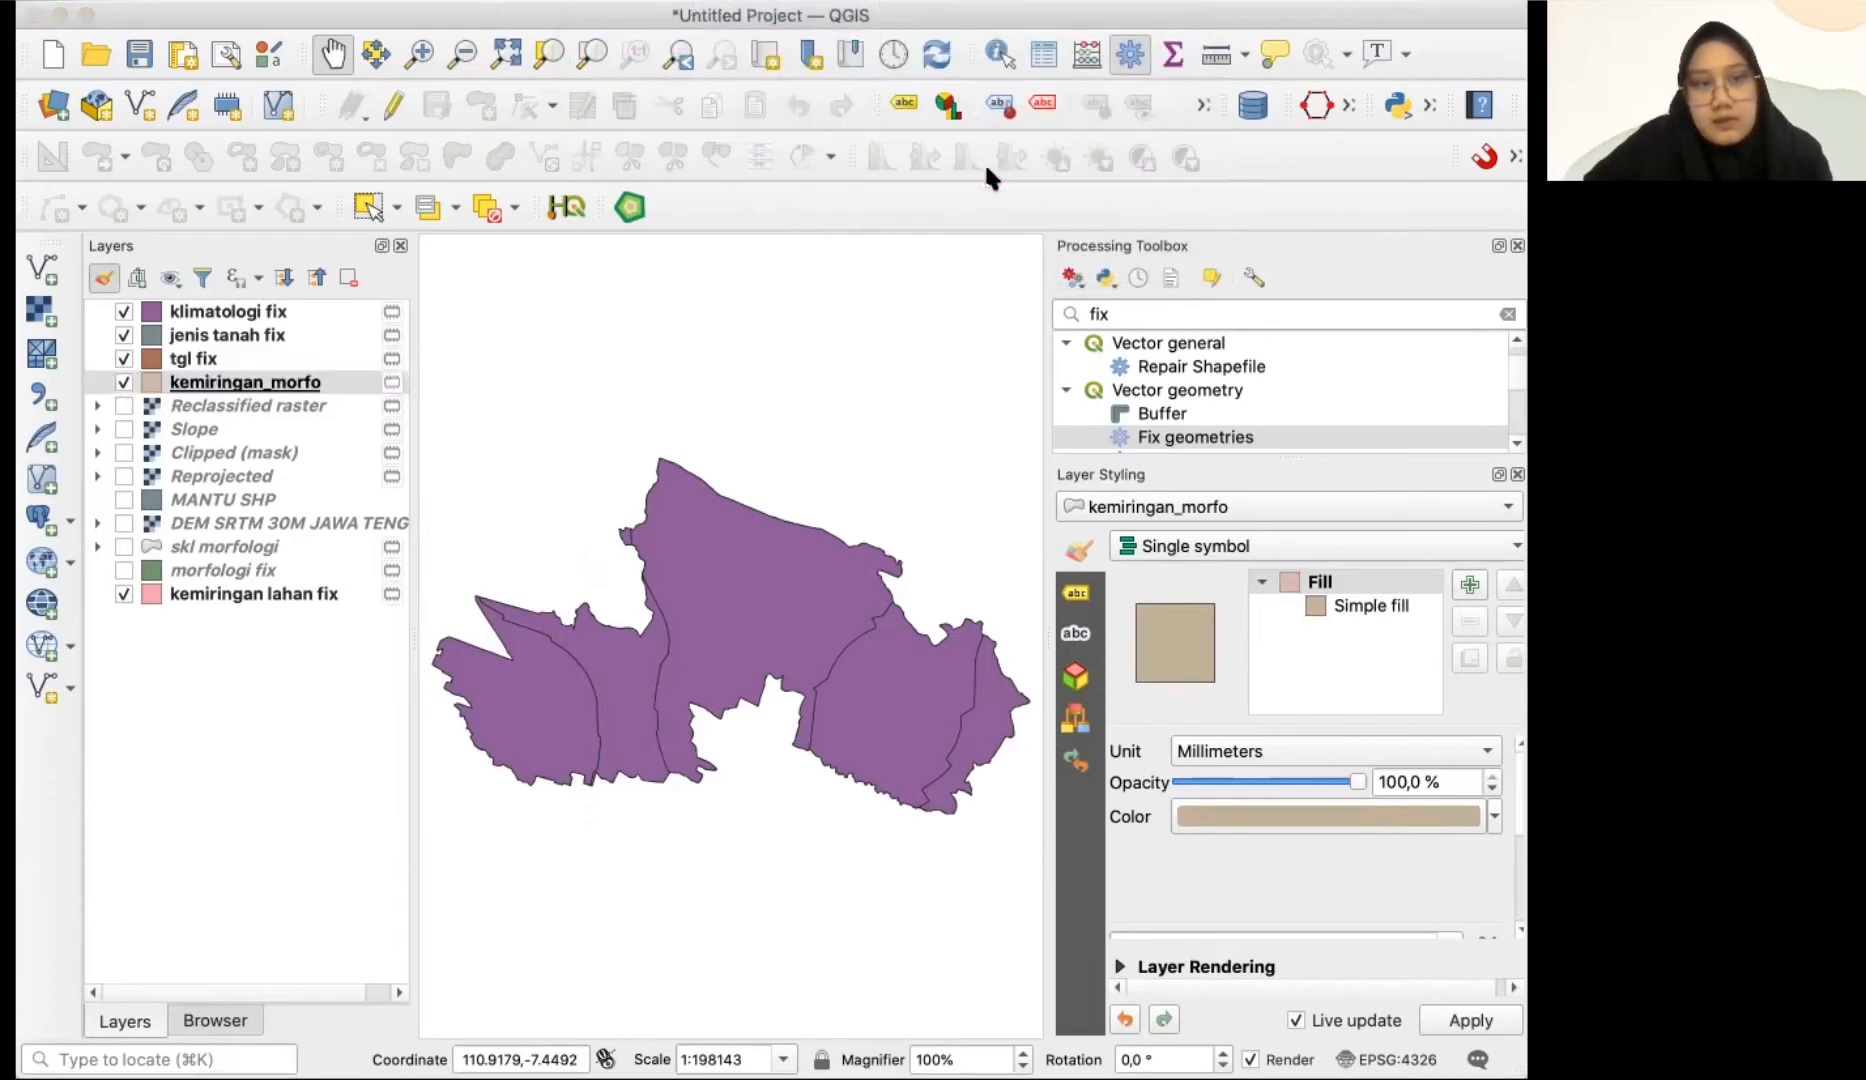
left_click(341, 271)
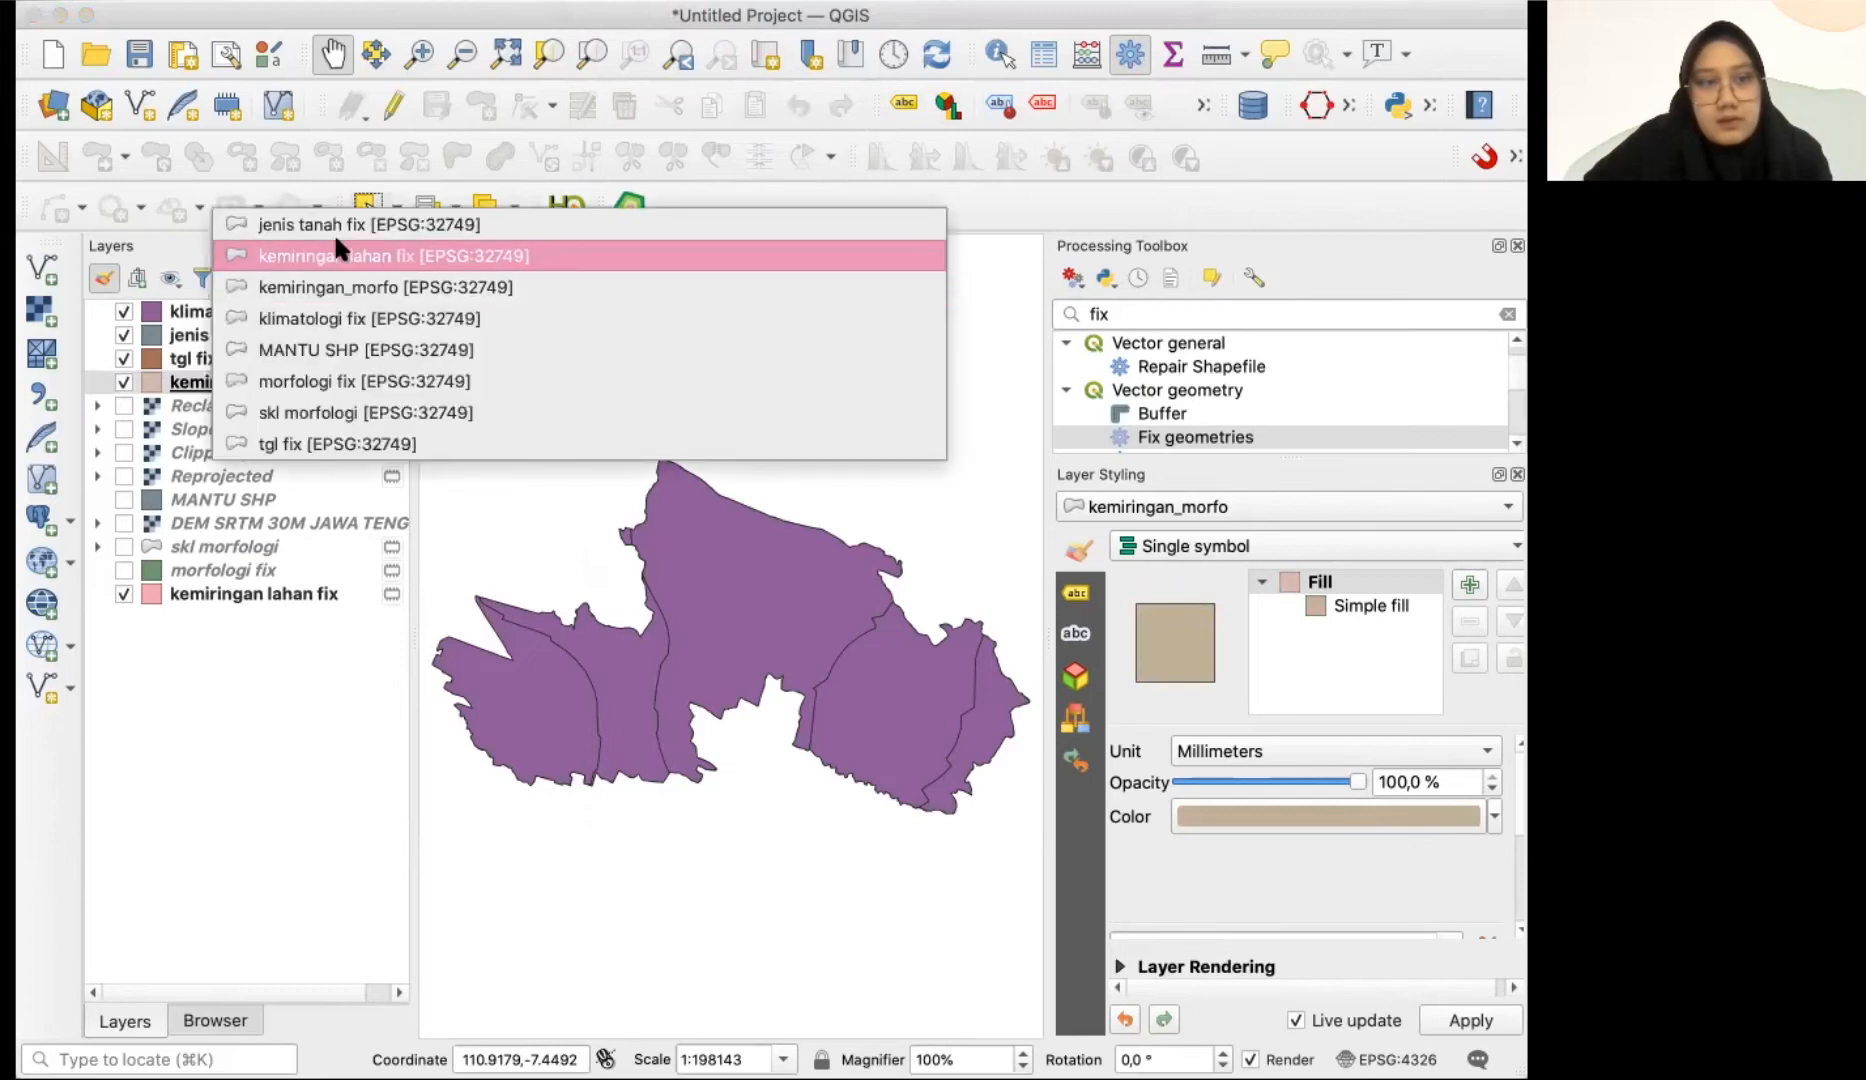
left_click(344, 318)
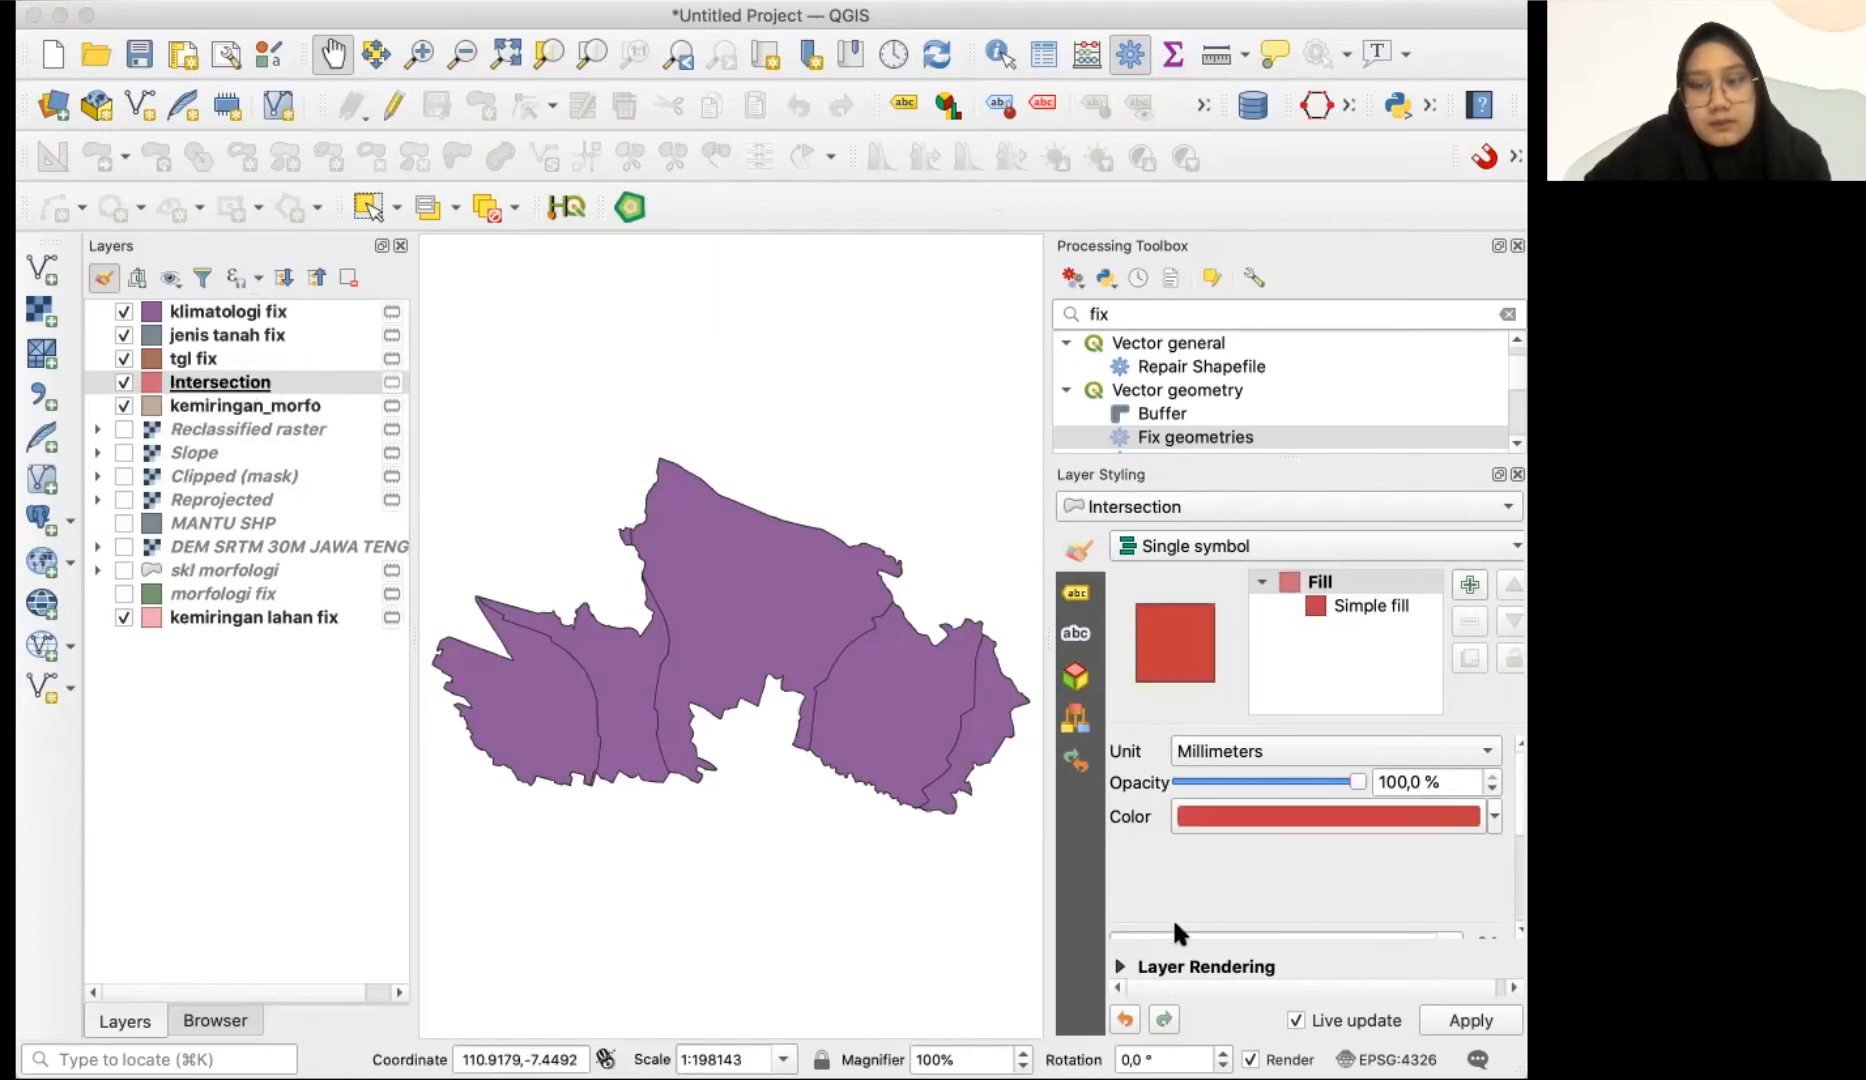
left_click(213, 403)
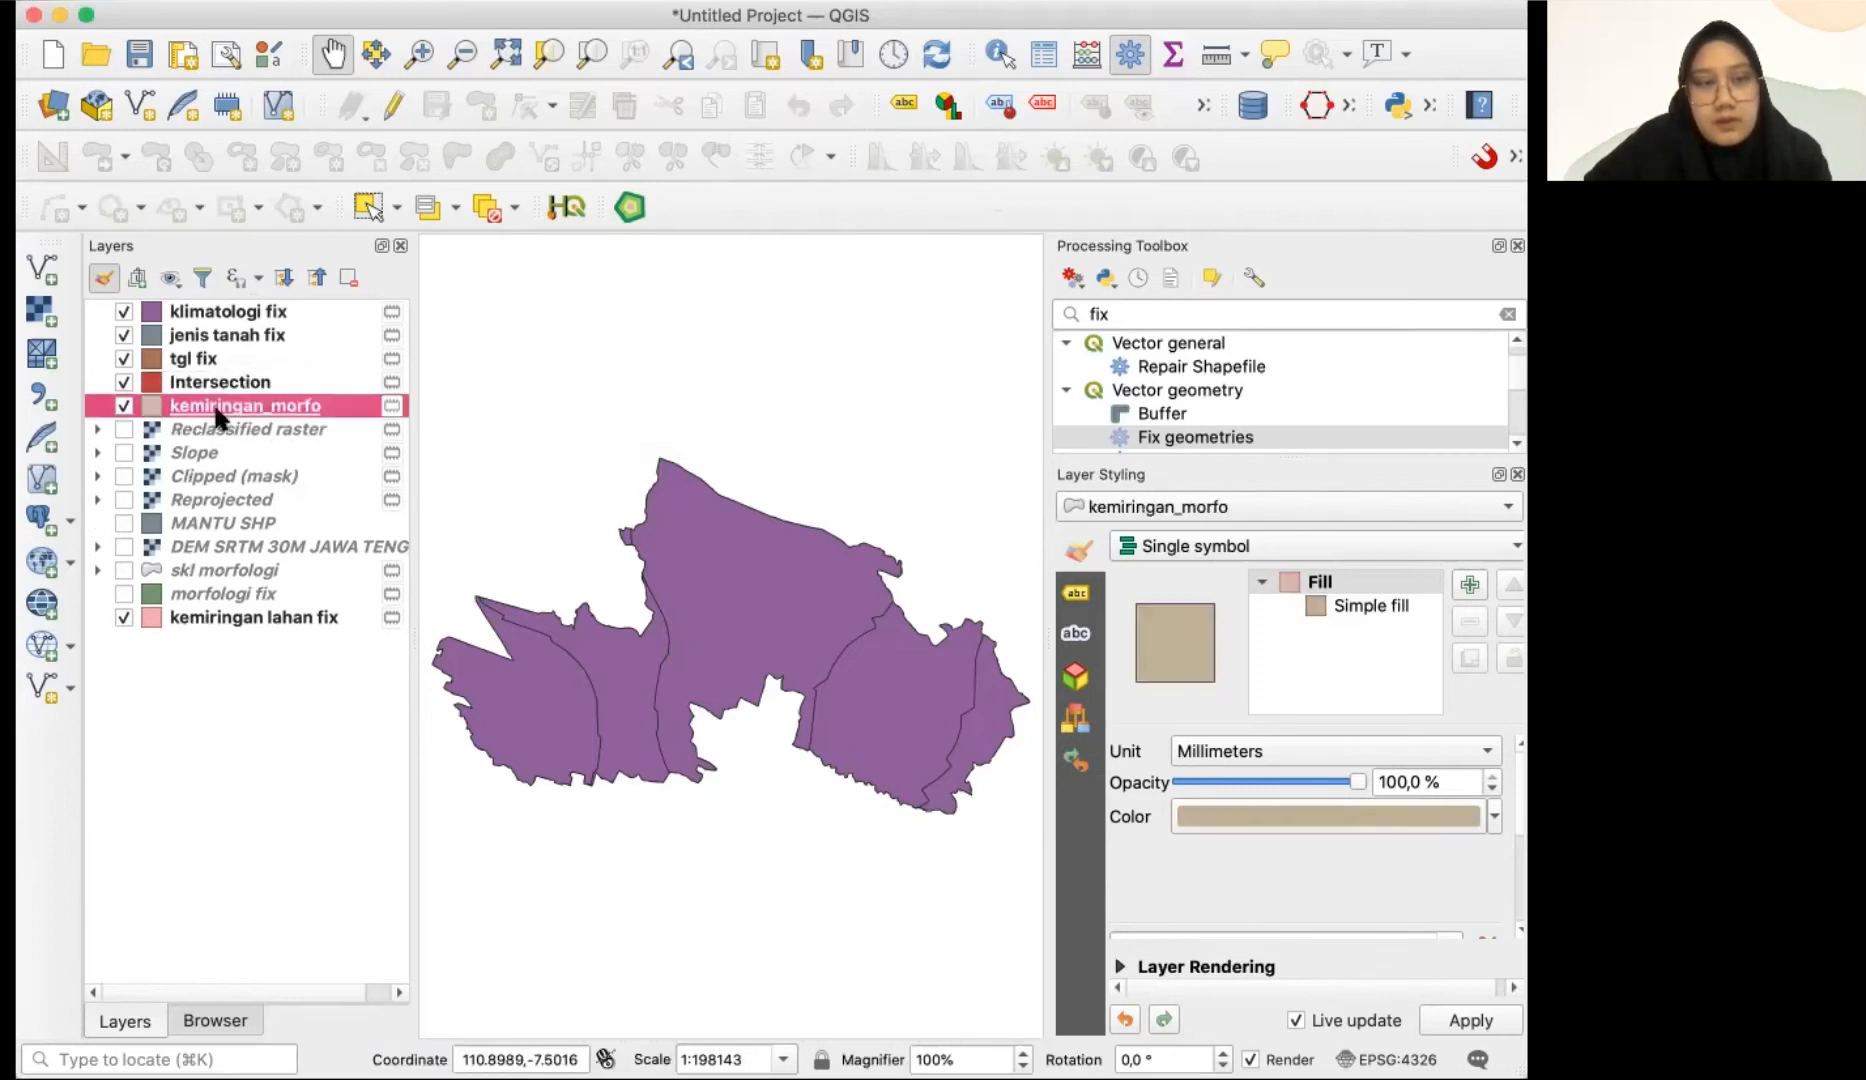
right_click(214, 410)
left_click(300, 590)
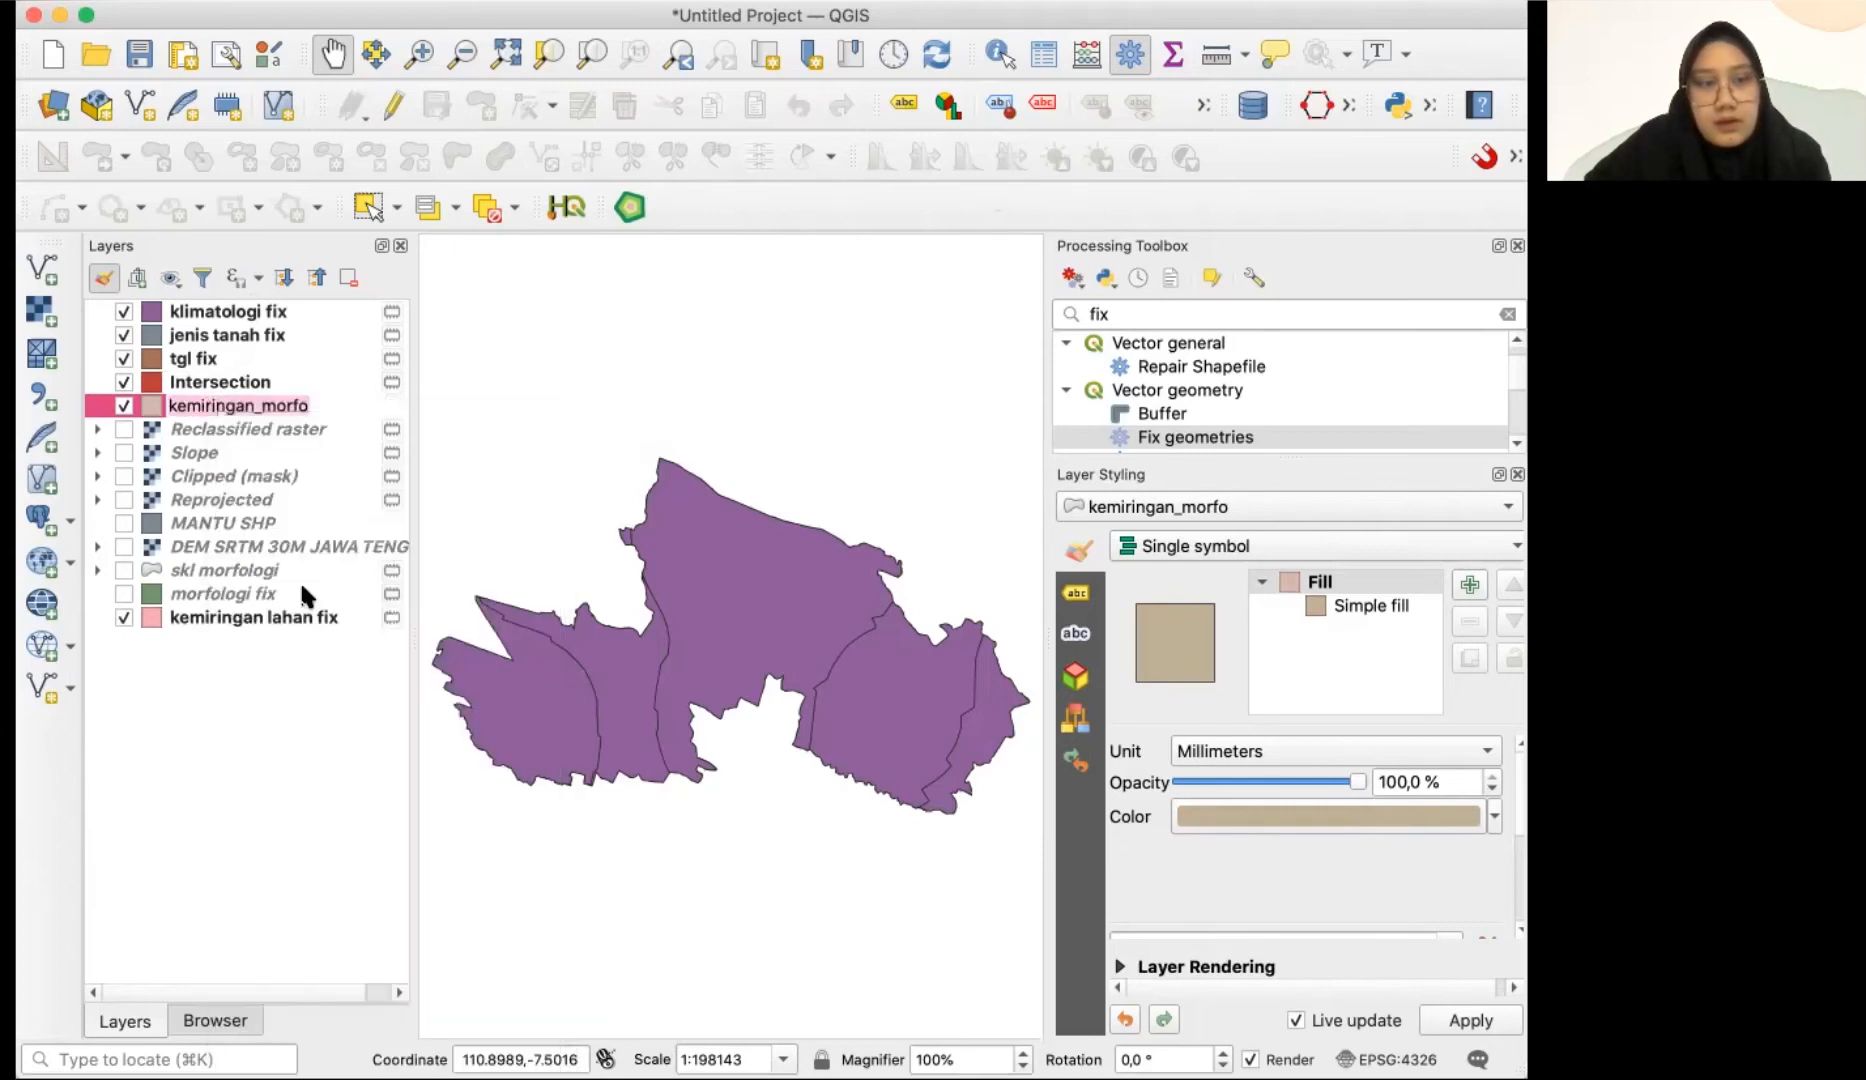
- Rename the new Intersection layer as kemiringan_morfo_klimatologi
left_click(207, 385)
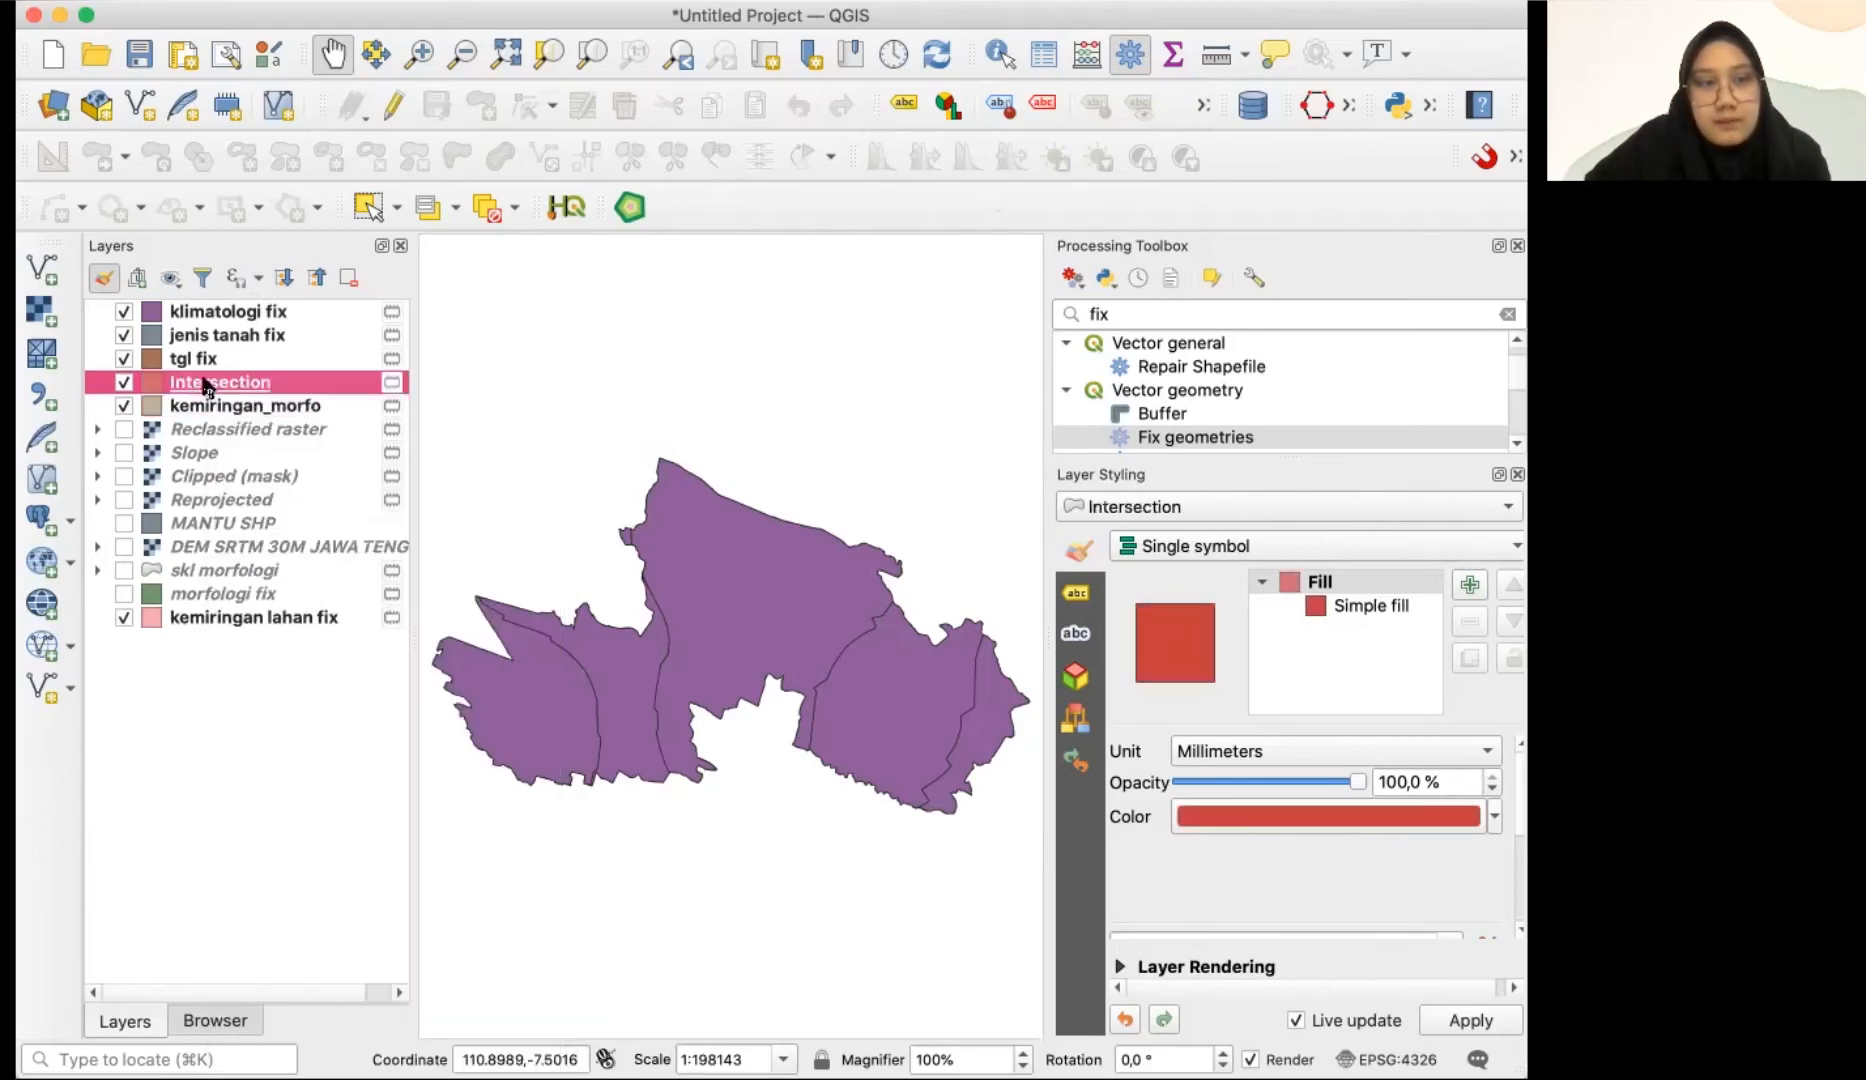
right_click(207, 385)
left_click(256, 563)
type("kemiringan_morfo")
type("_klimatologi")
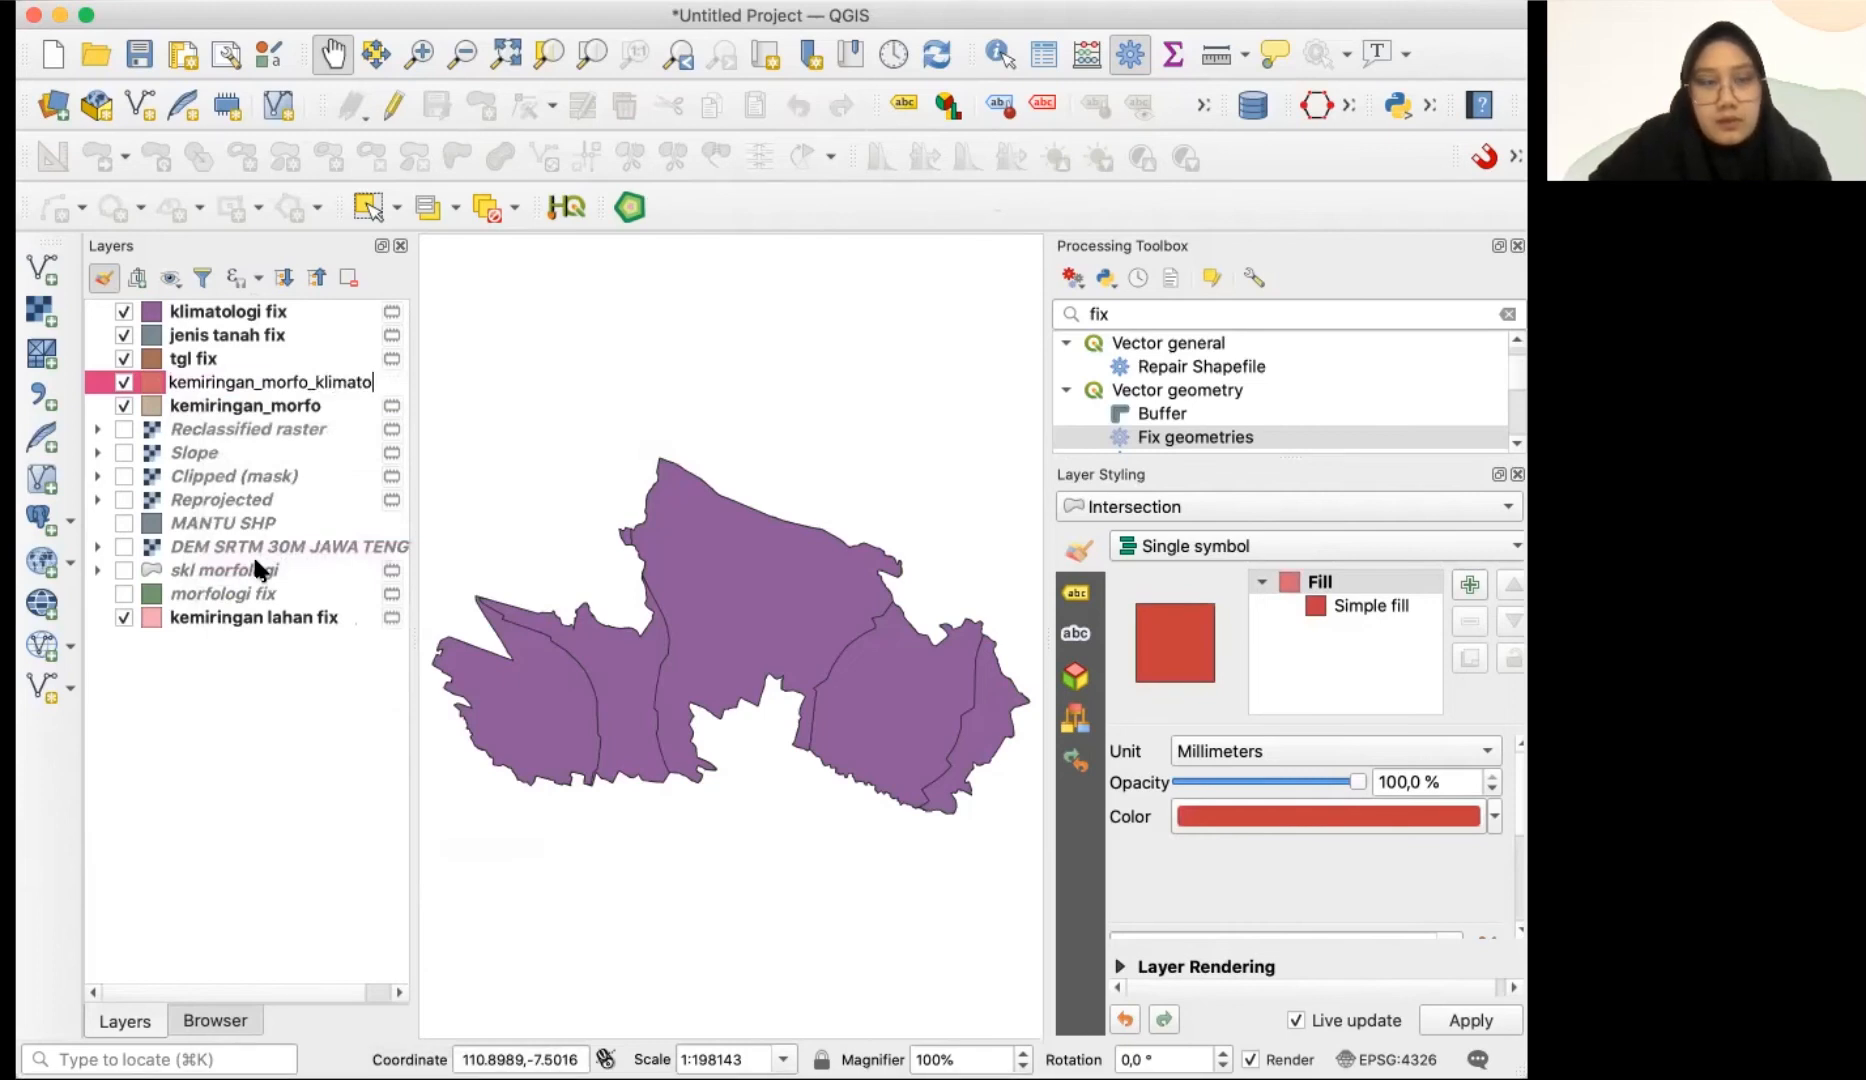
key("Return")
- Hide the kemiringan_morfo and kemiringan lahan fix layers and move kemiringan_morfo to the end of the layer order
left_click(123, 405)
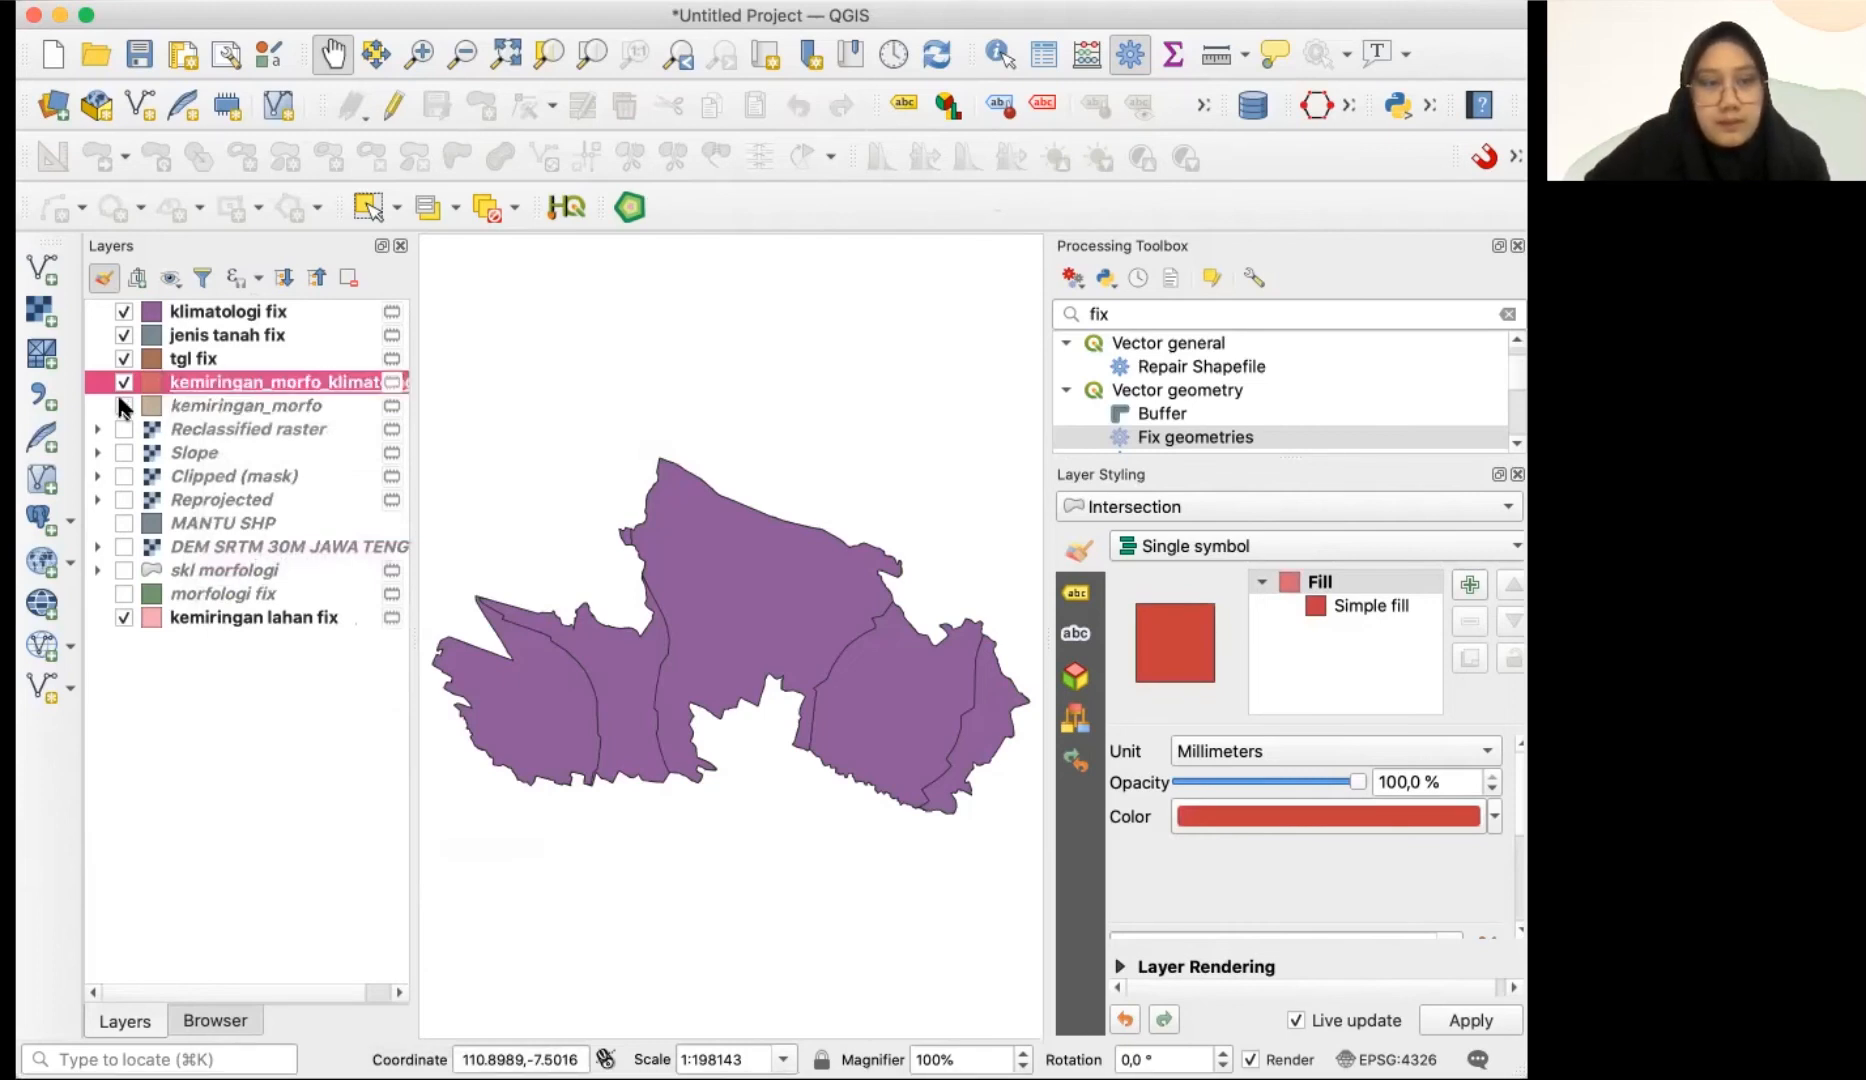
left_click(212, 410)
left_click_drag(208, 621, 117, 611)
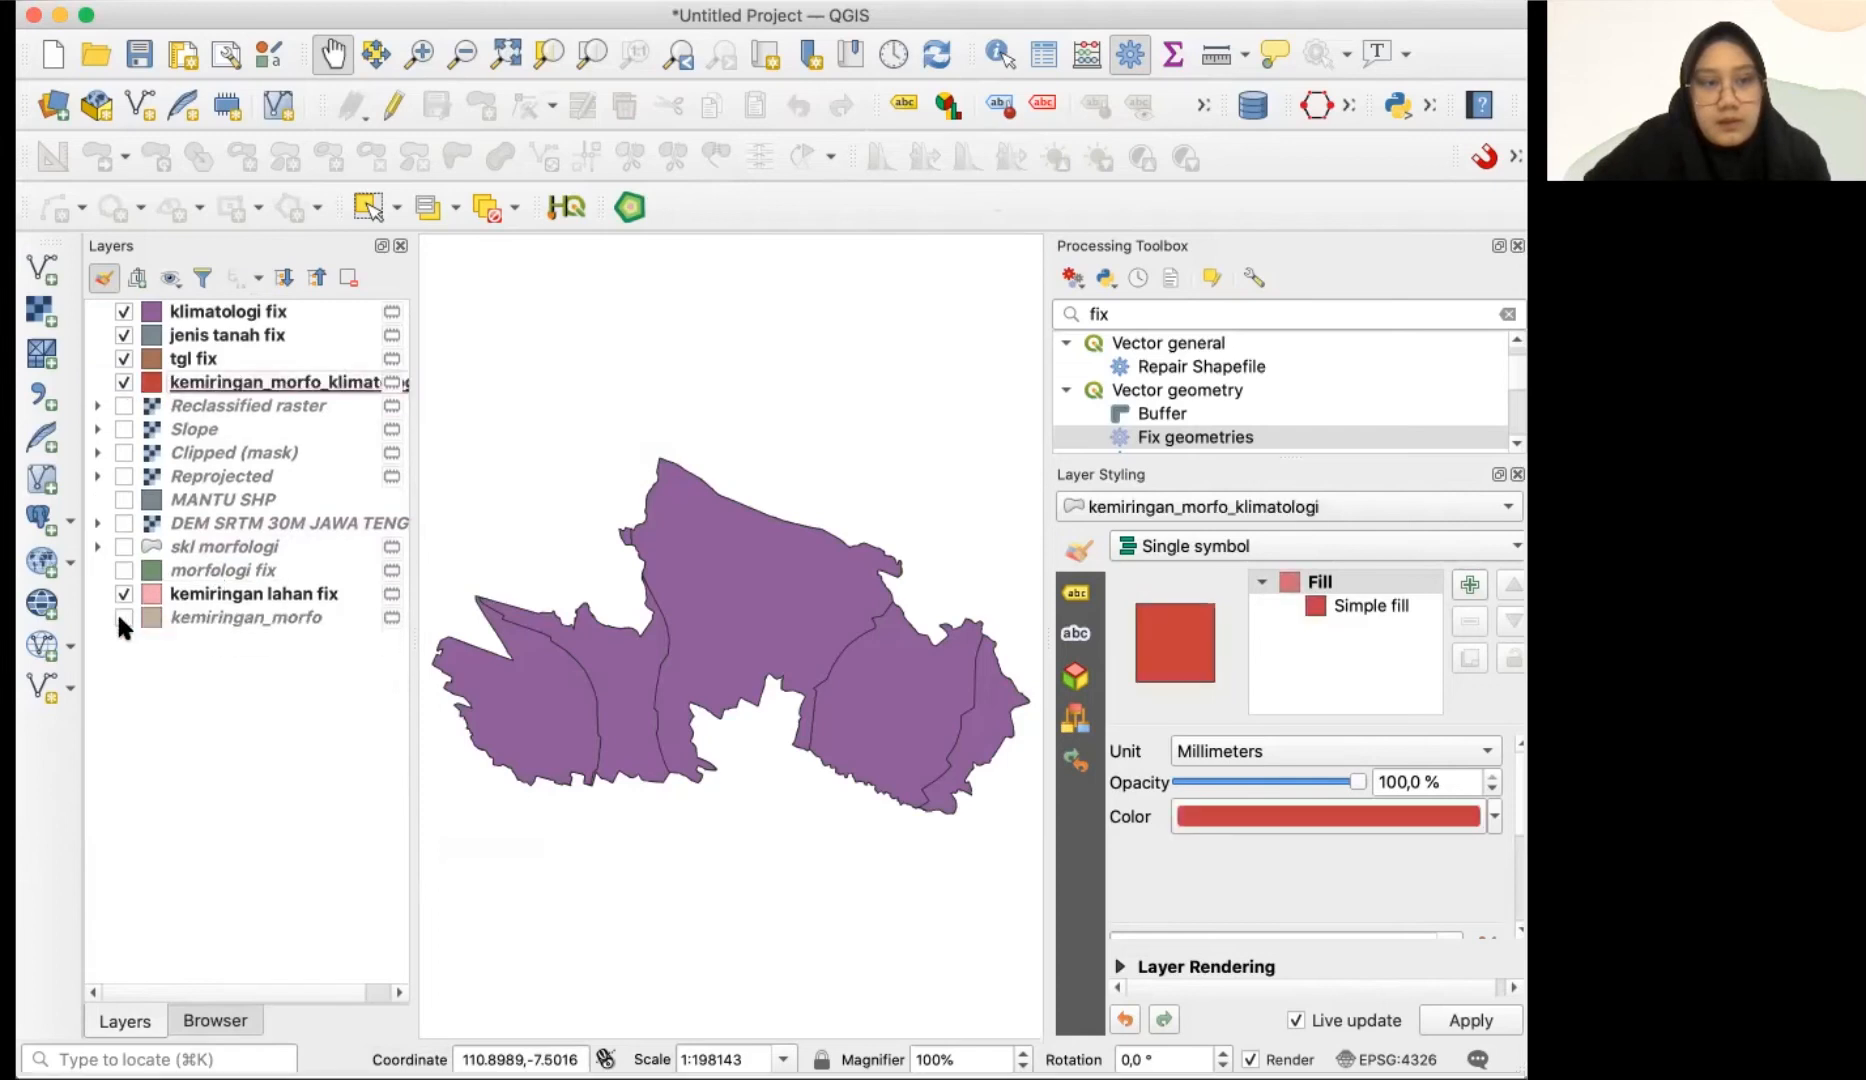
left_click(123, 617)
left_click(123, 593)
left_click(123, 617)
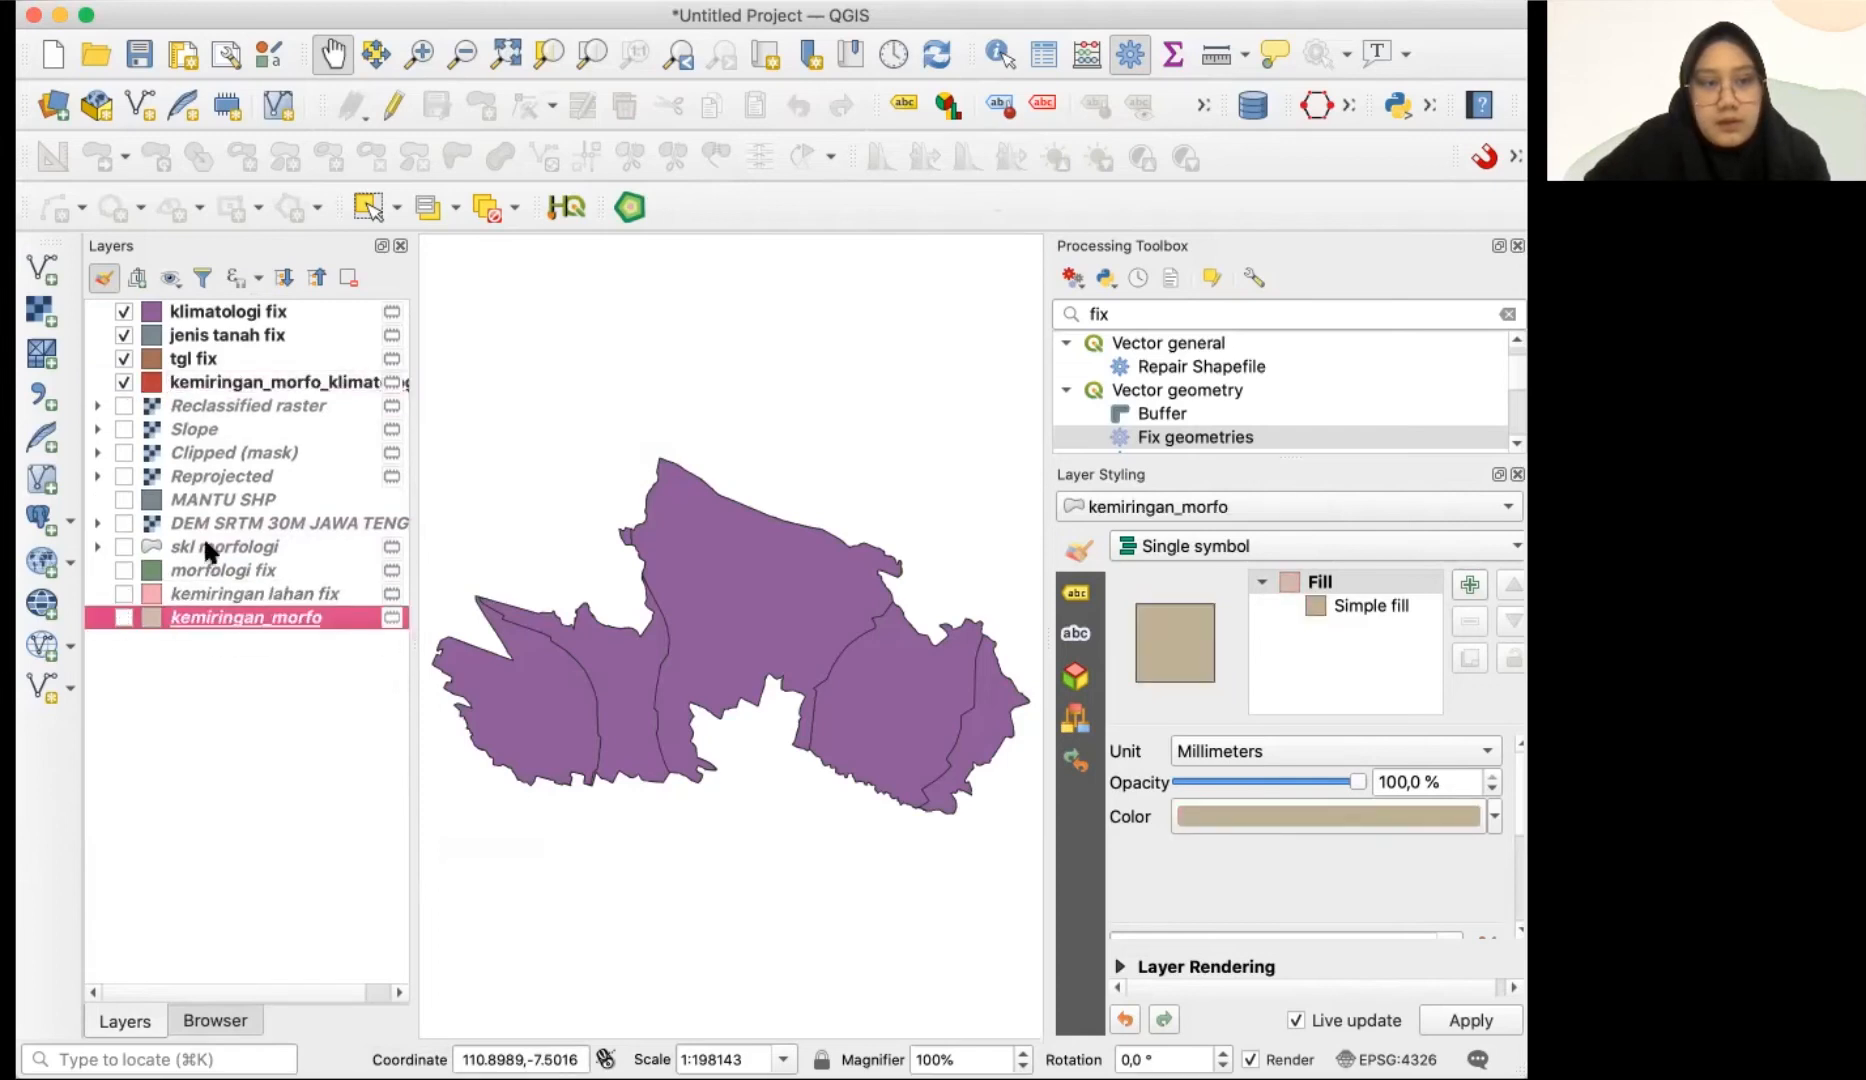
- Run an Intersection of the kemiringan_morfo_klimatologi layer with the tgl fix layer
left_click(246, 382)
mouse_move(700, 41)
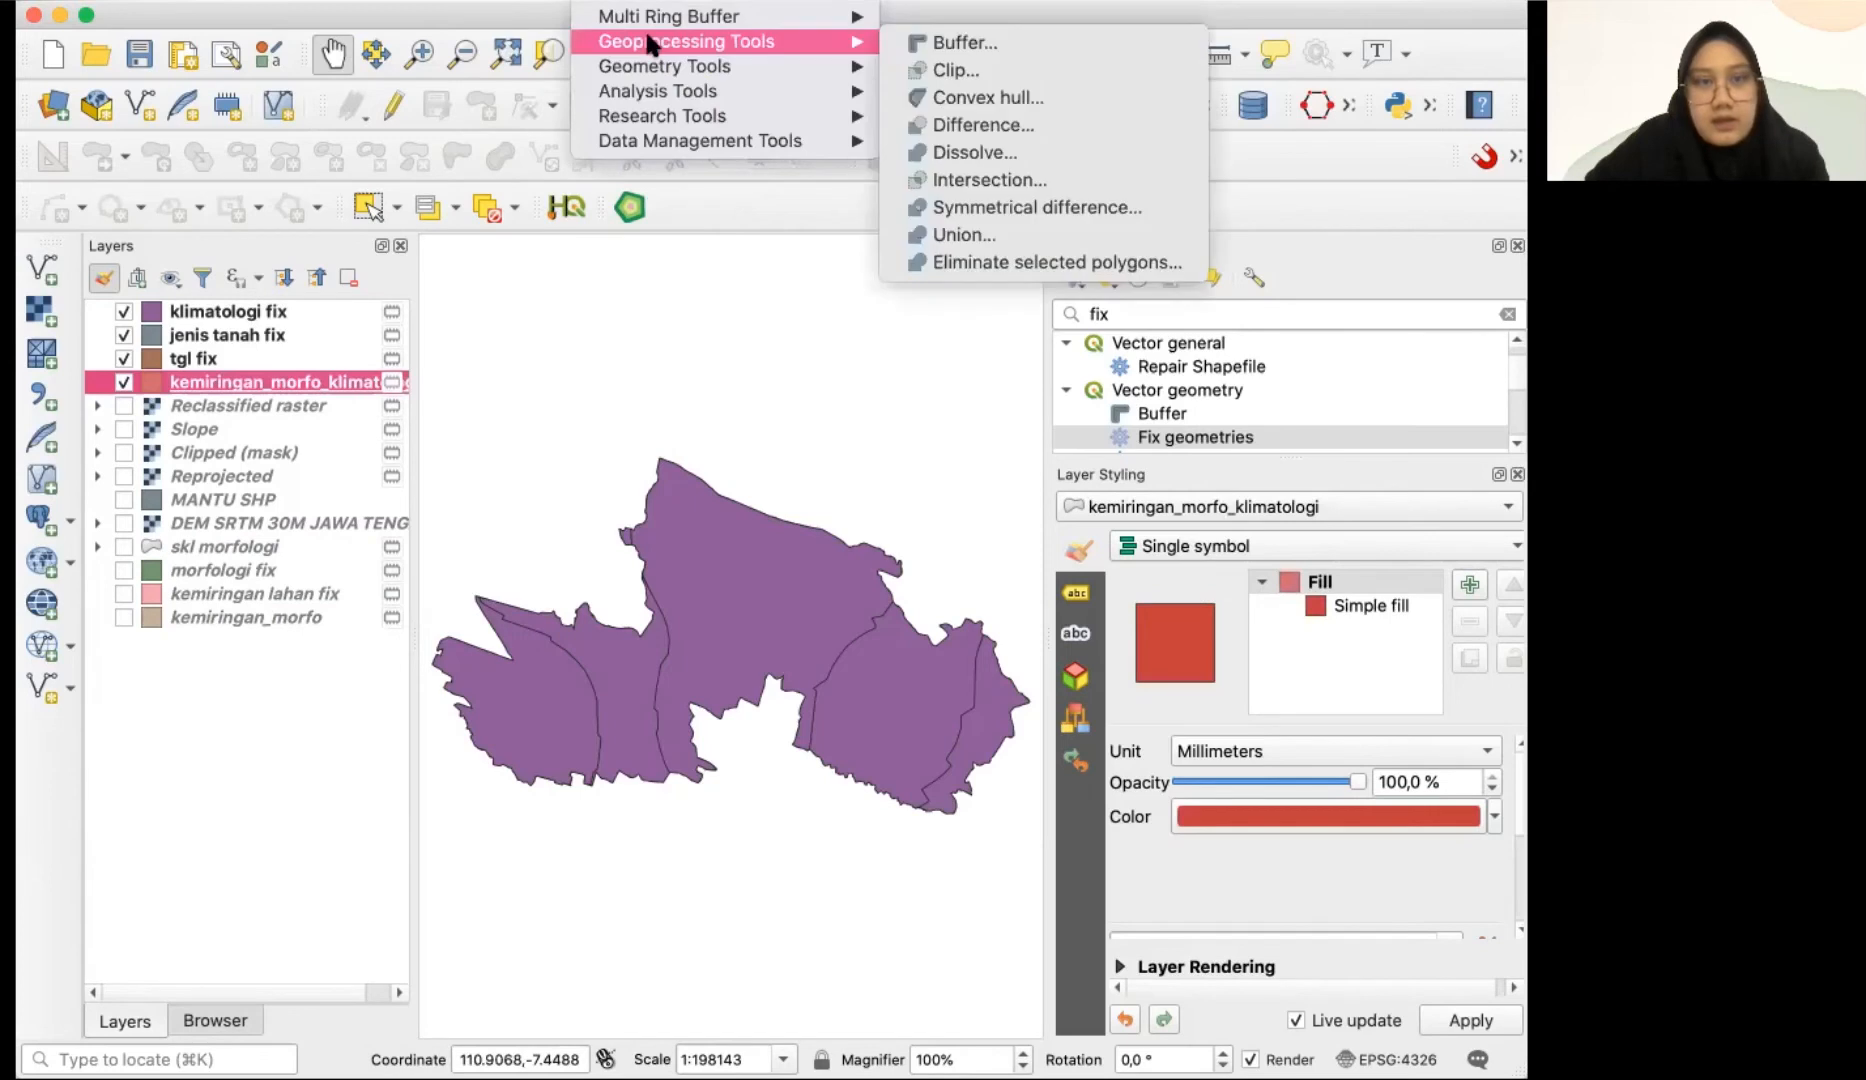
left_click(948, 178)
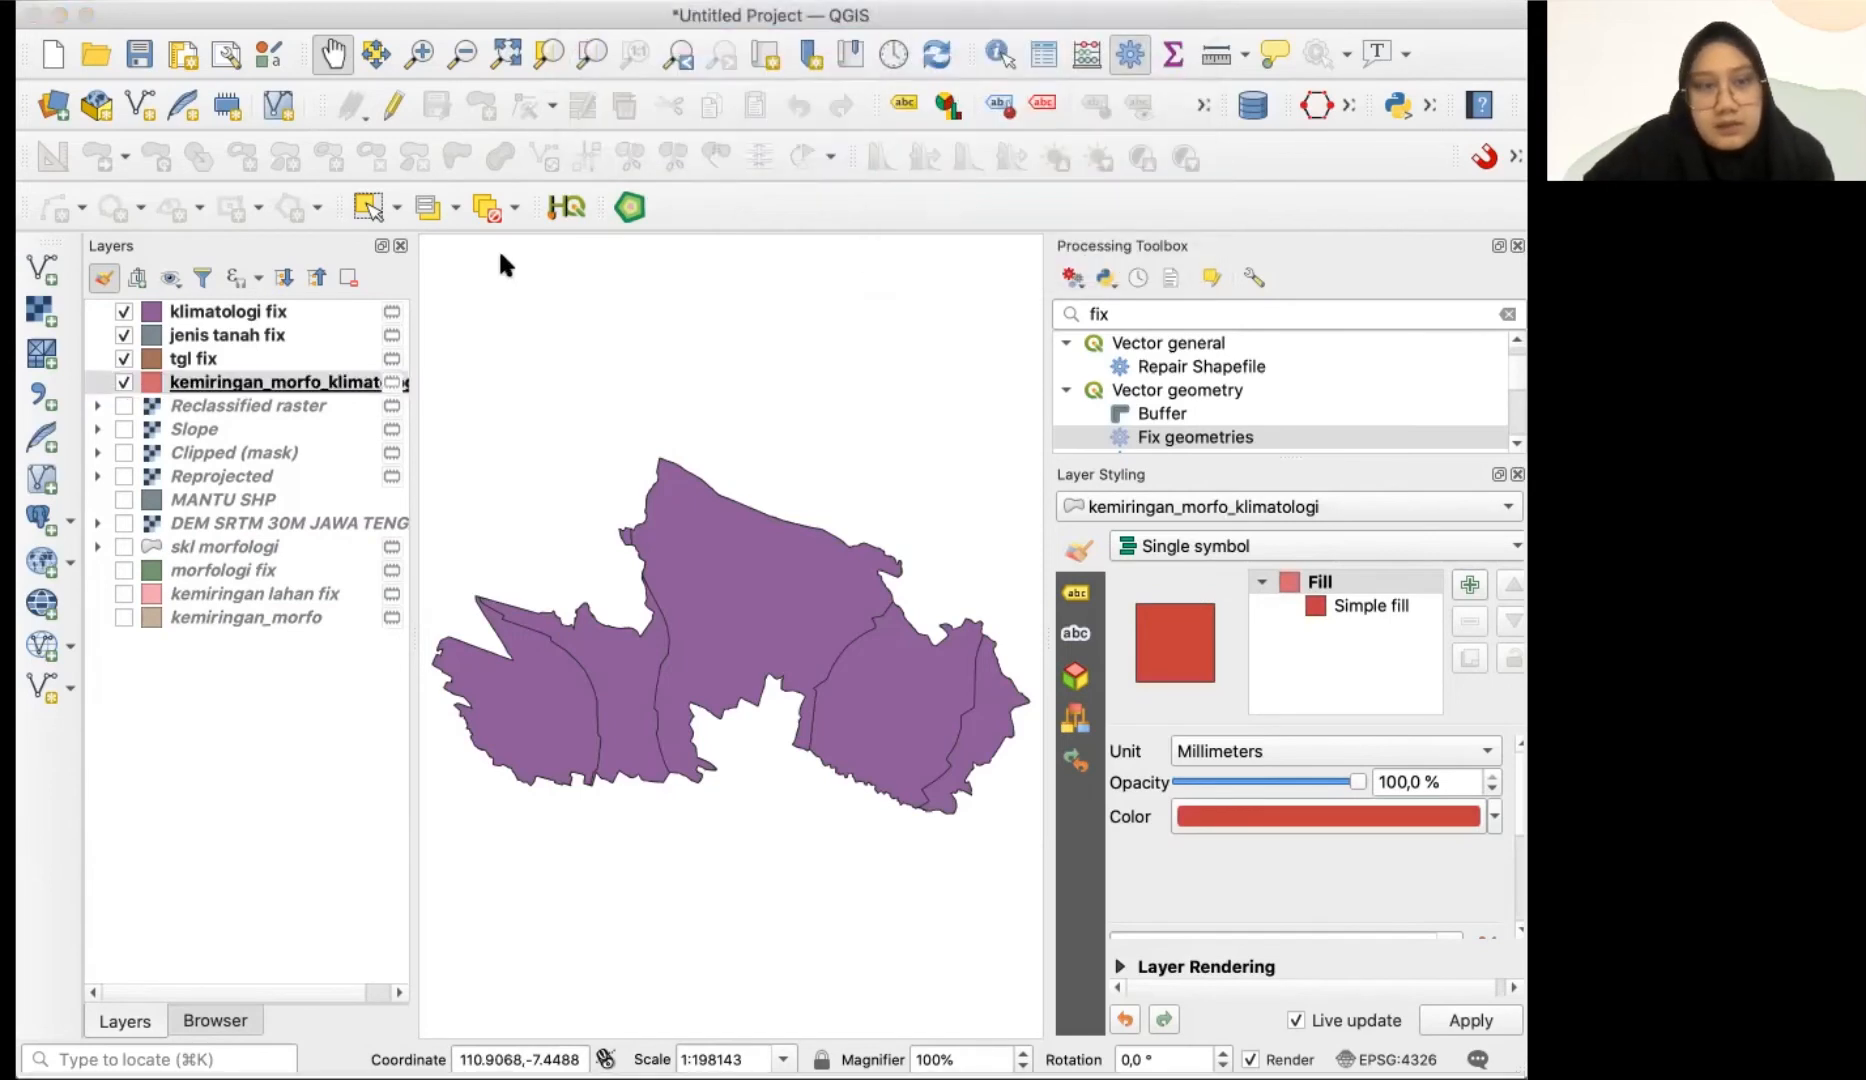
left_click(386, 277)
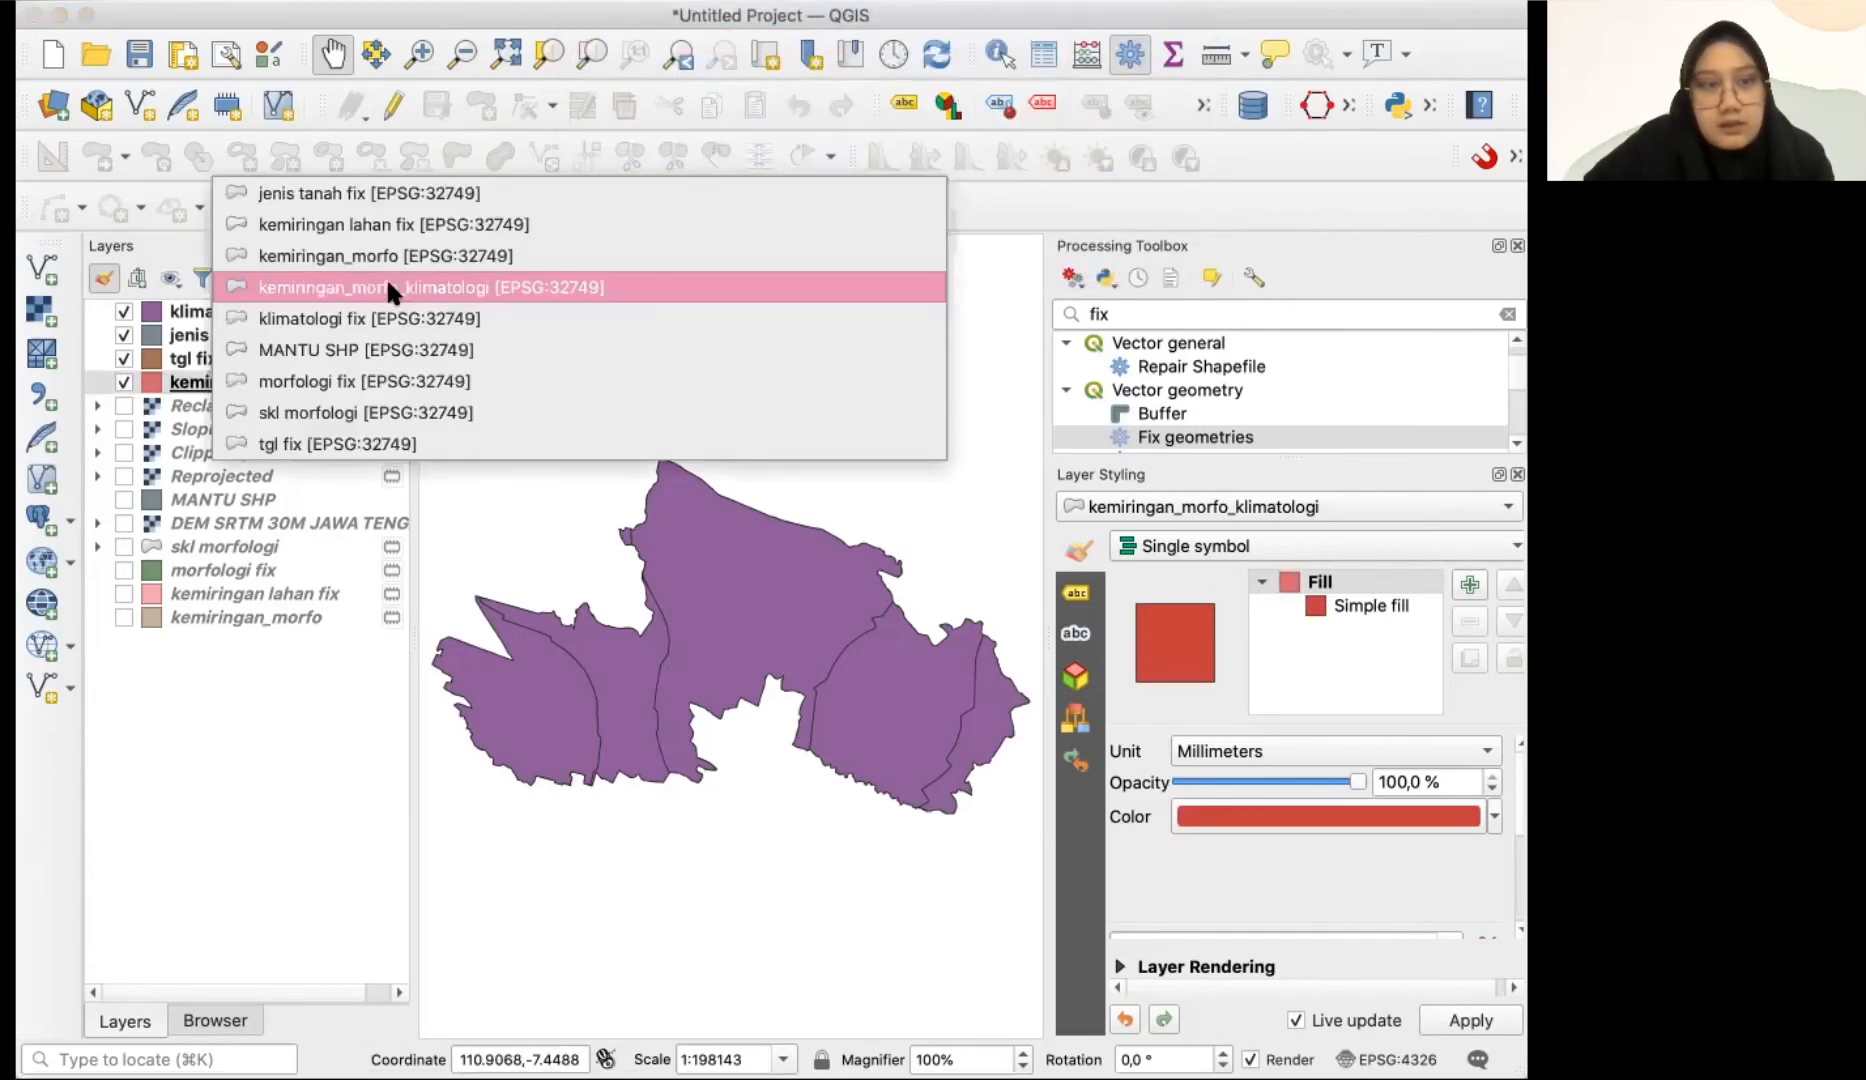
left_click(391, 442)
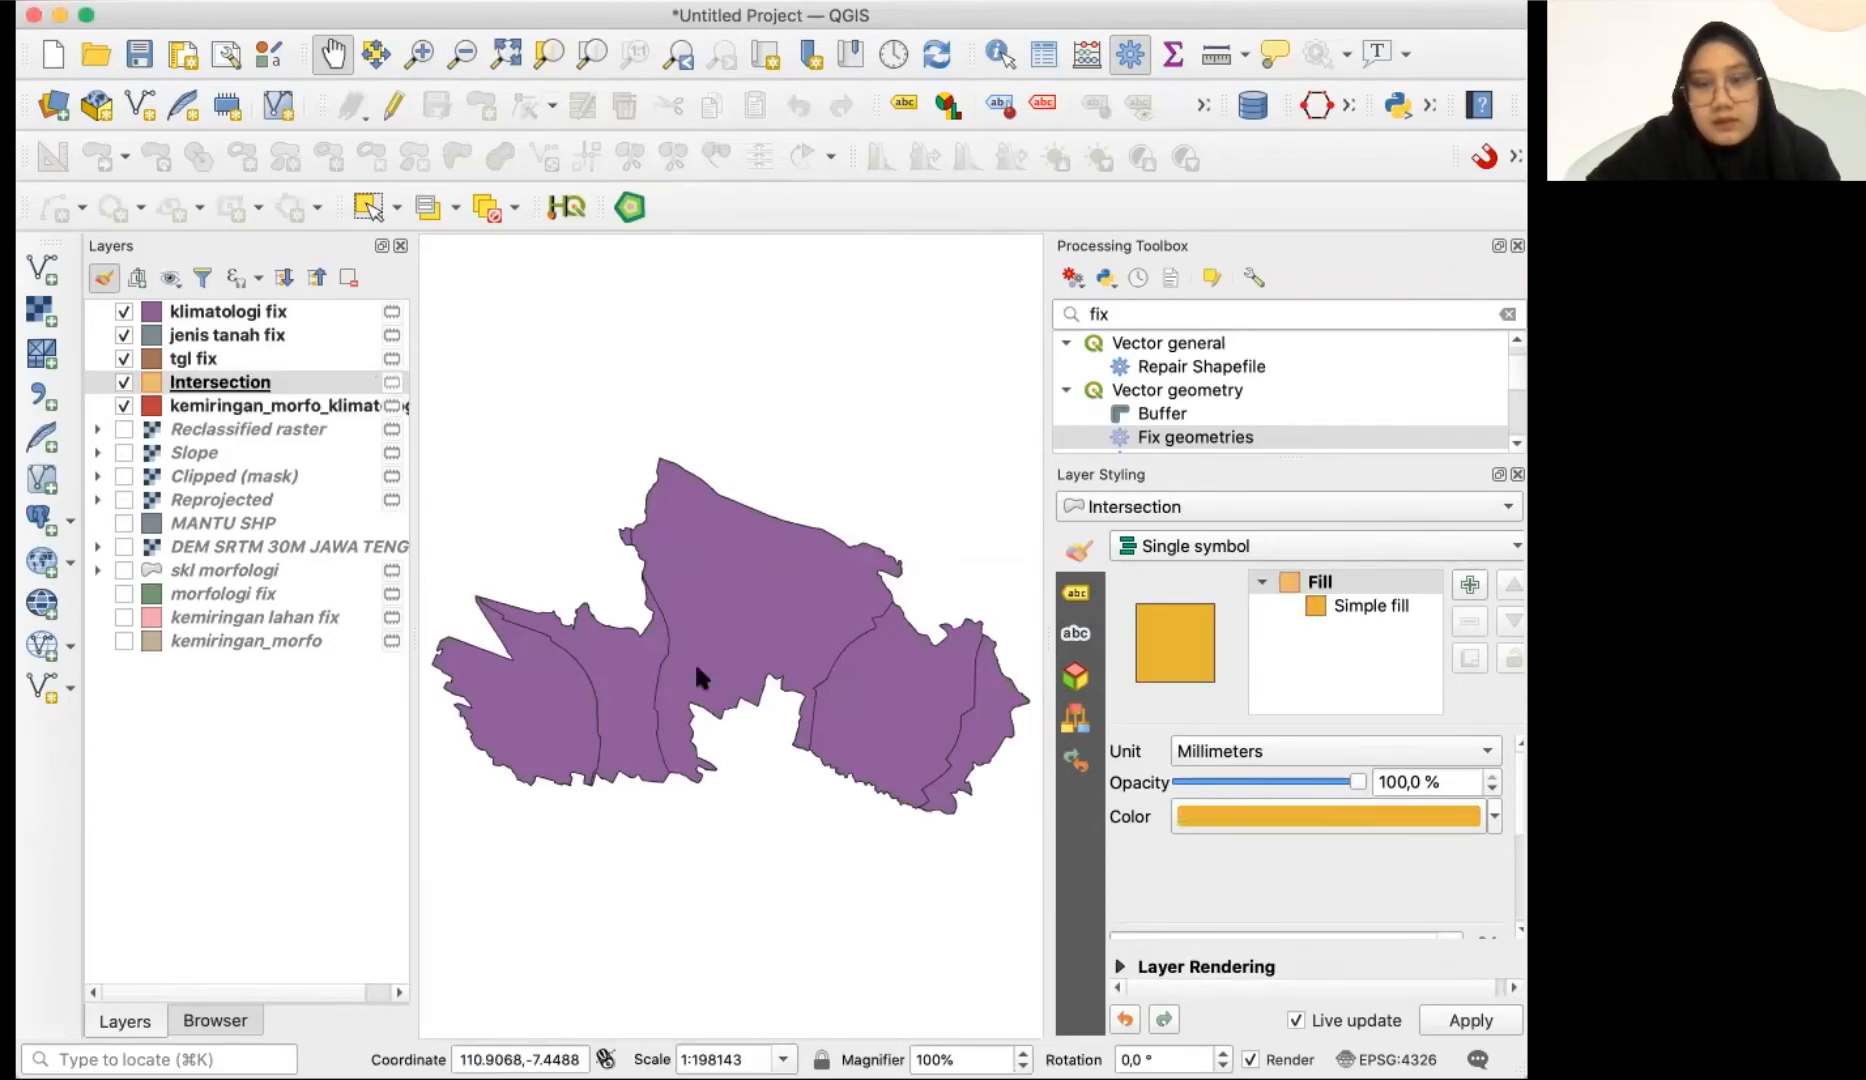
- Rename the new Intersection layer as kemiringan_morfo_klimatologi_tgl, reusing the name of the kemiringan_morfo_klimatologi layer
left_click(232, 382)
left_click(229, 404)
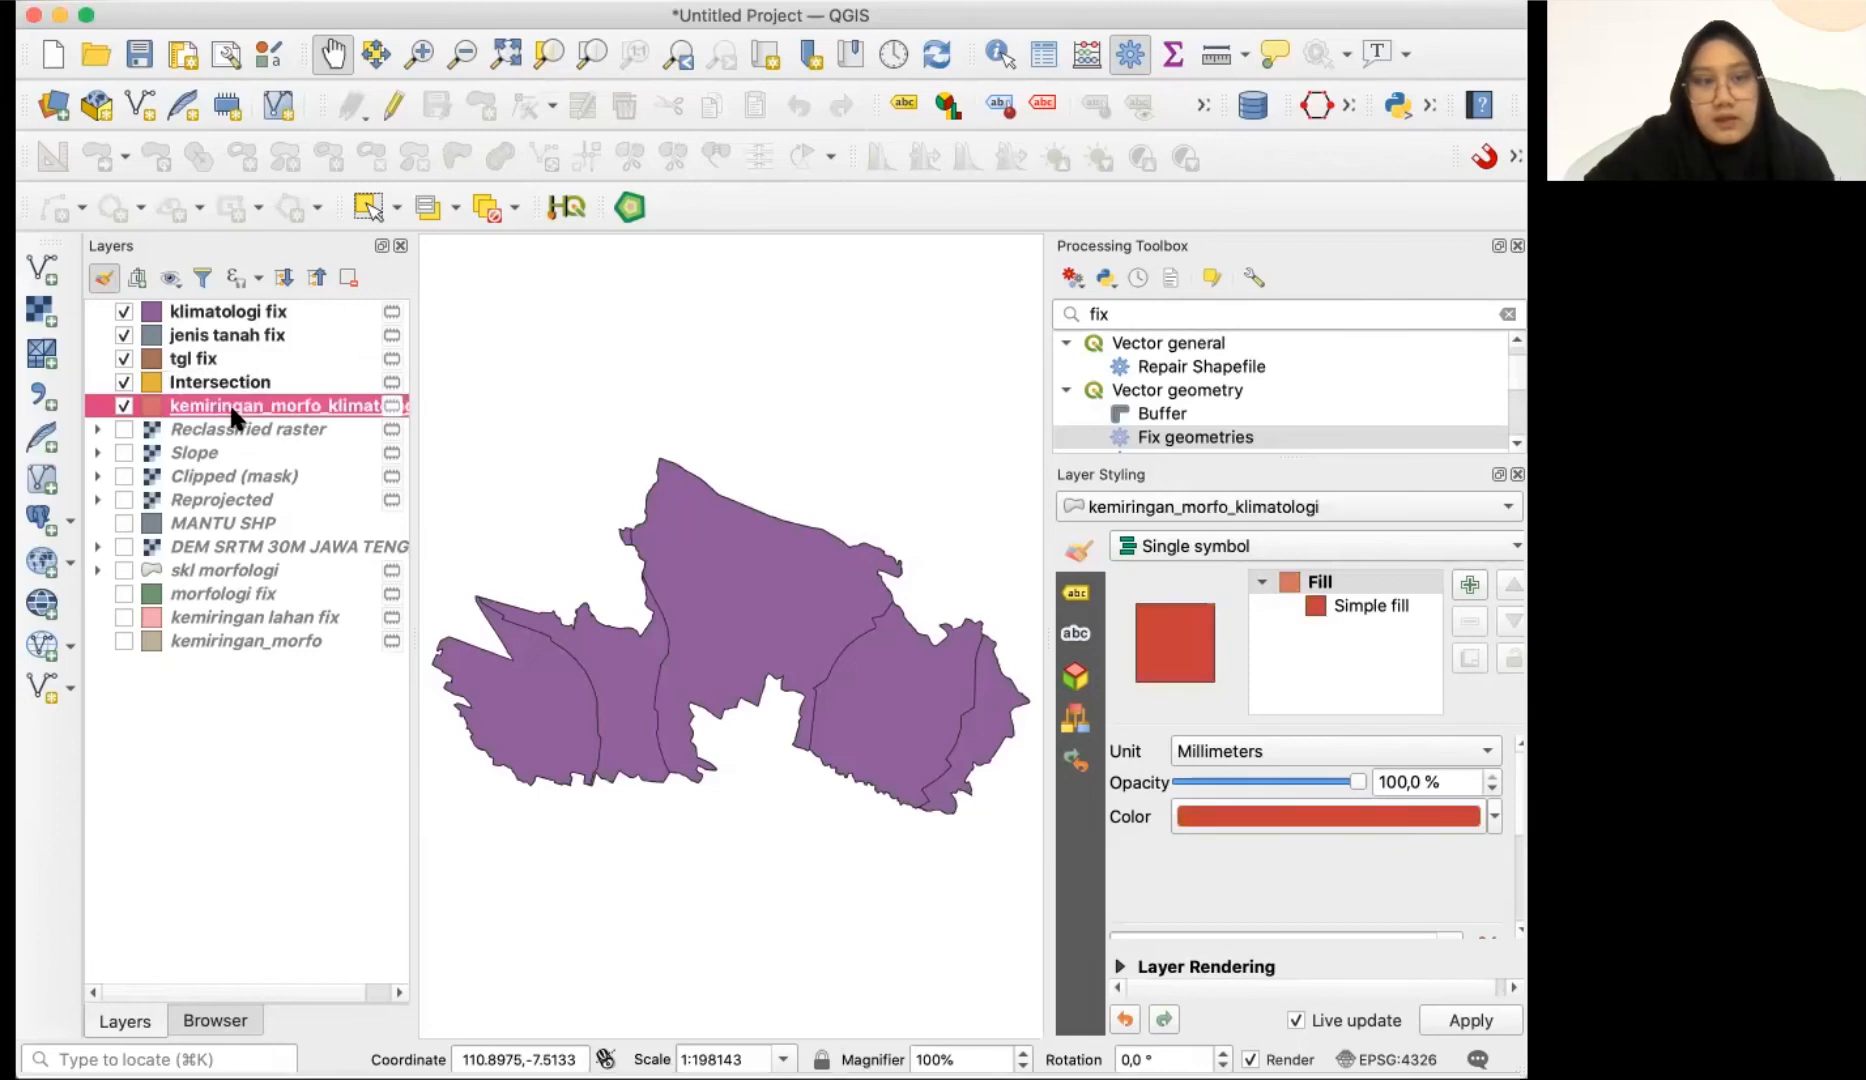
right_click(229, 404)
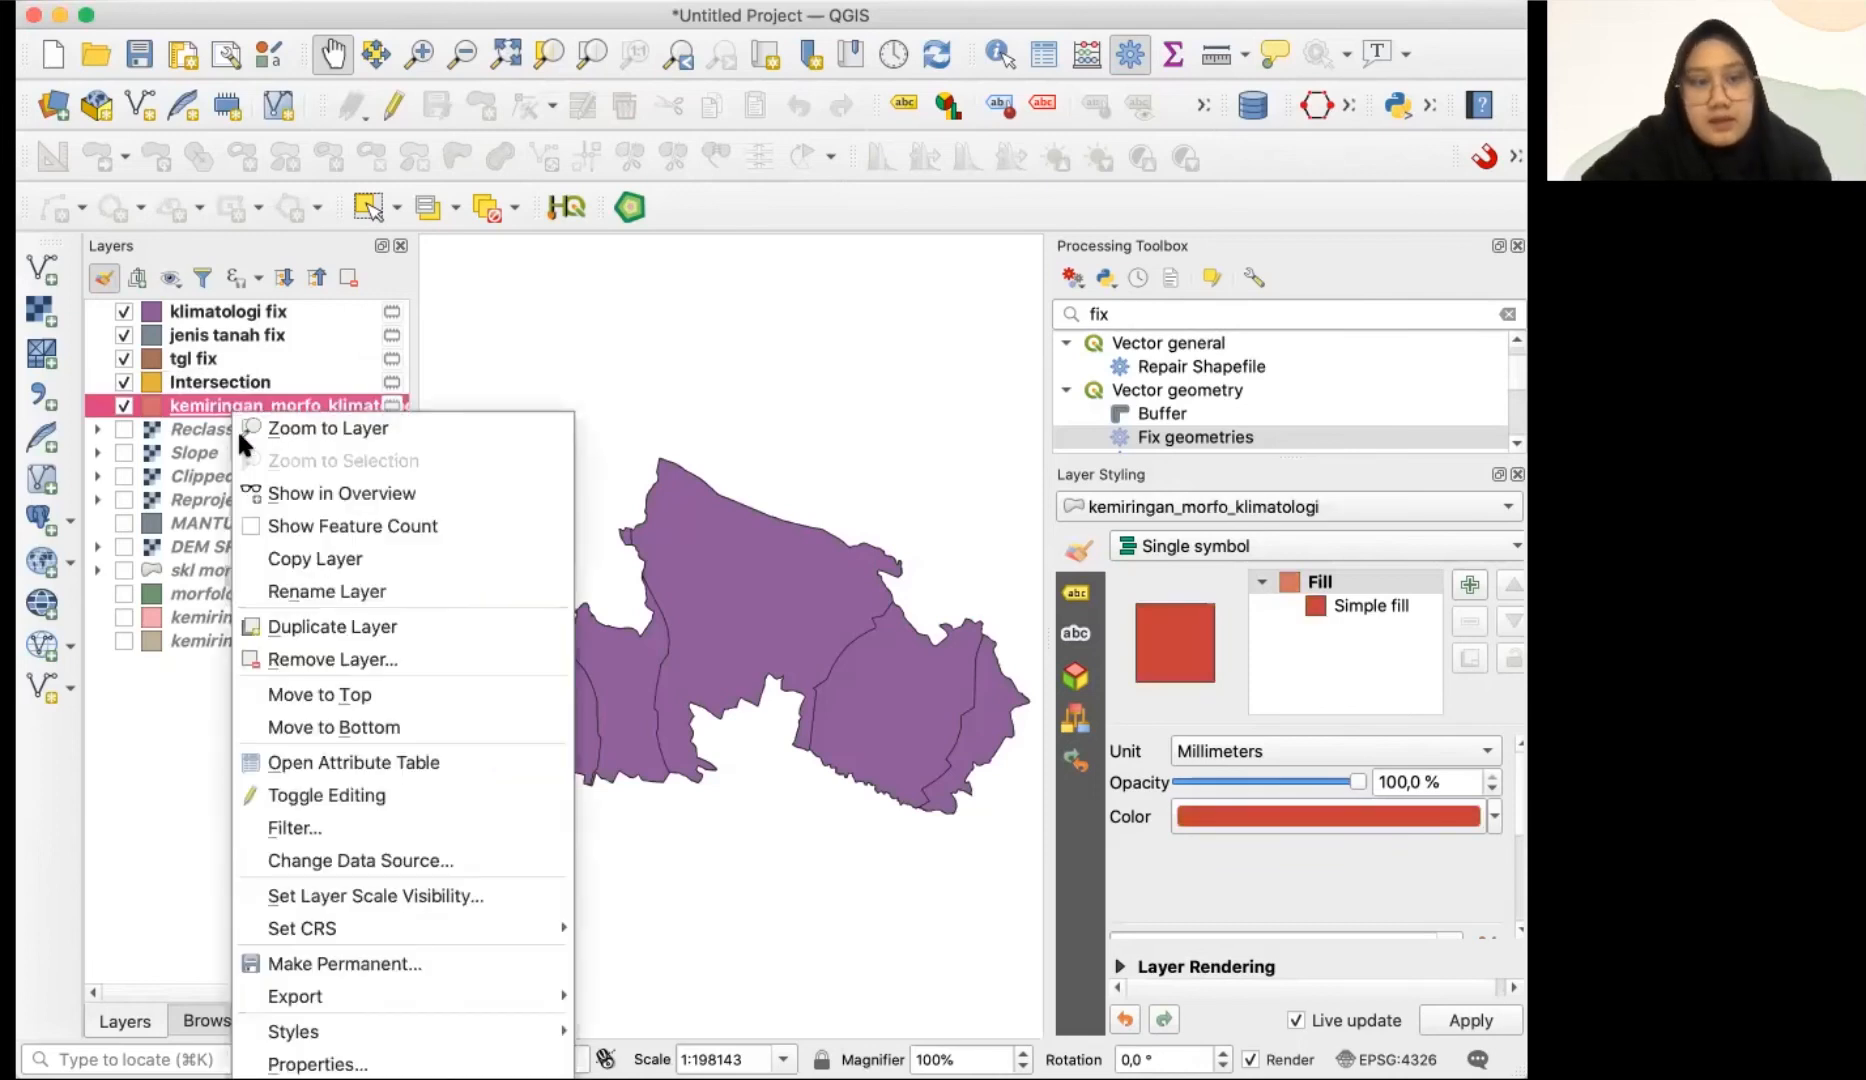
left_click(305, 590)
key("super+c")
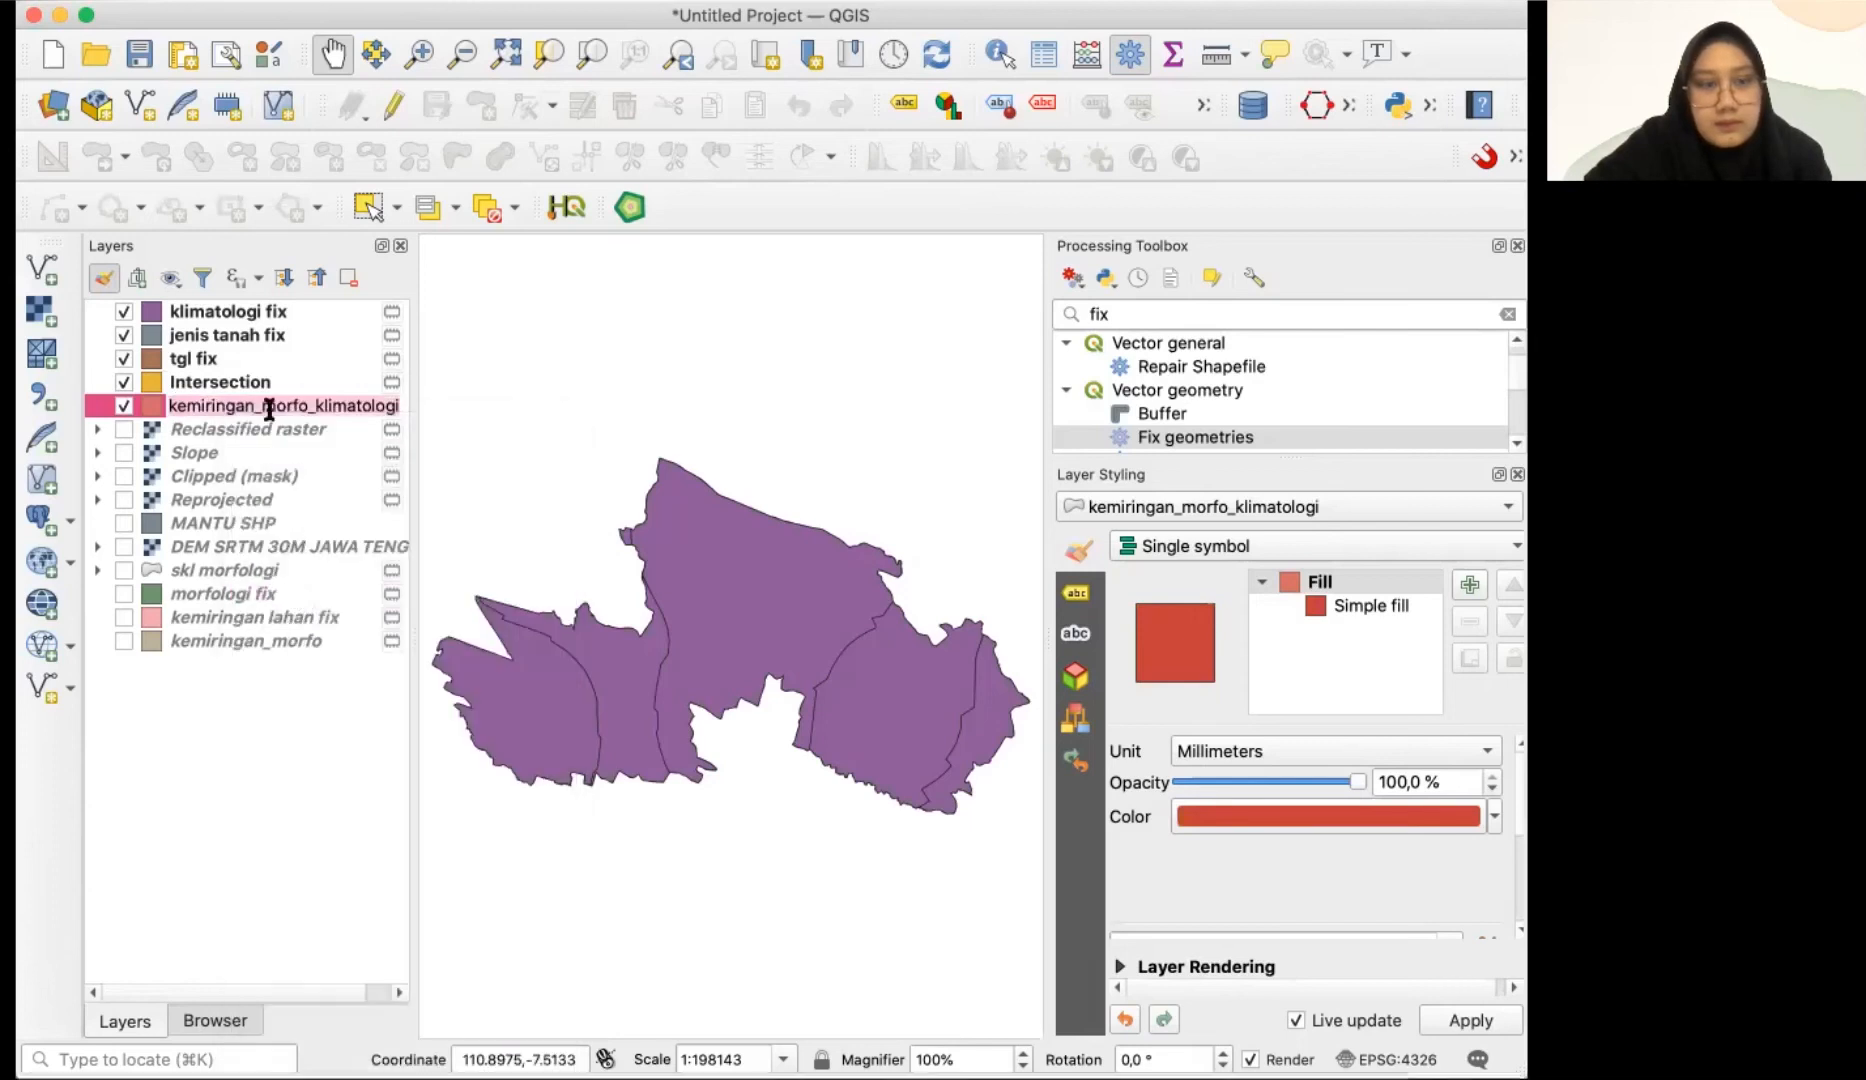
left_click(228, 386)
right_click(228, 386)
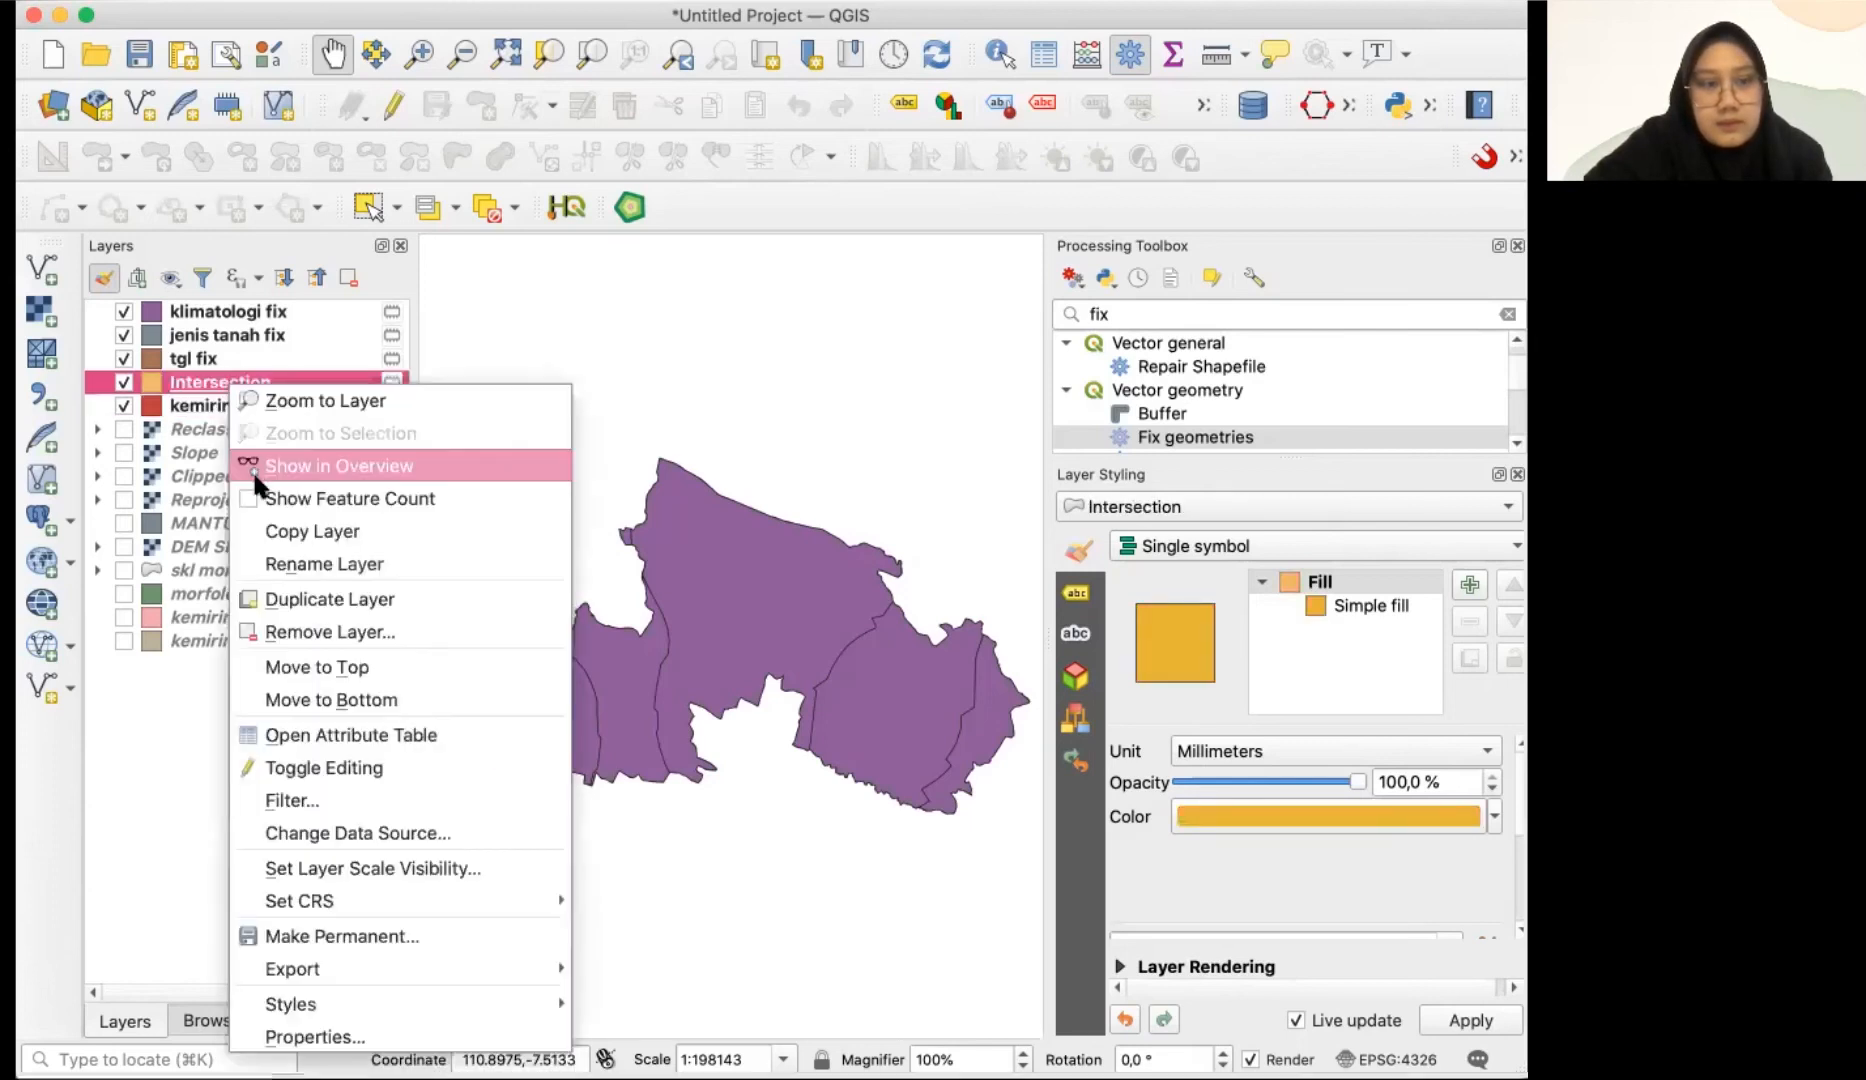
left_click(275, 557)
key("super+v")
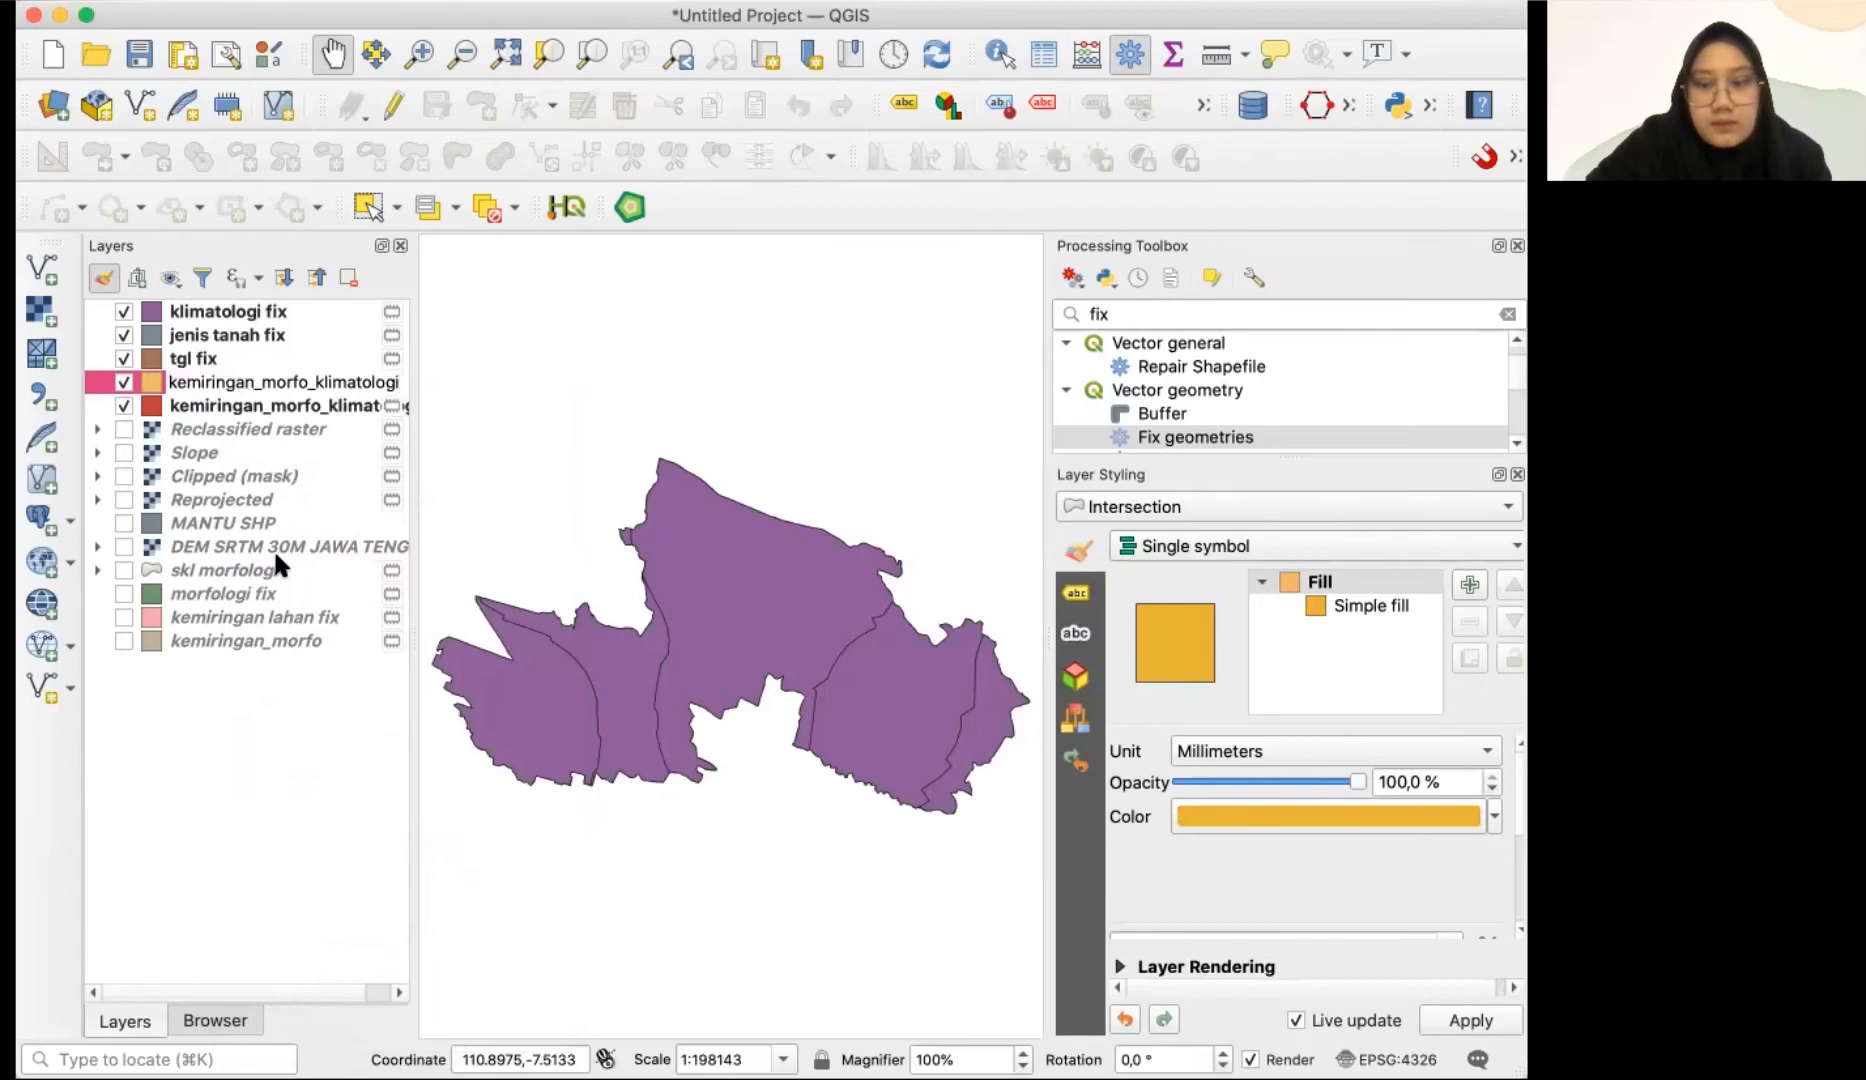
type("_t")
key("Return")
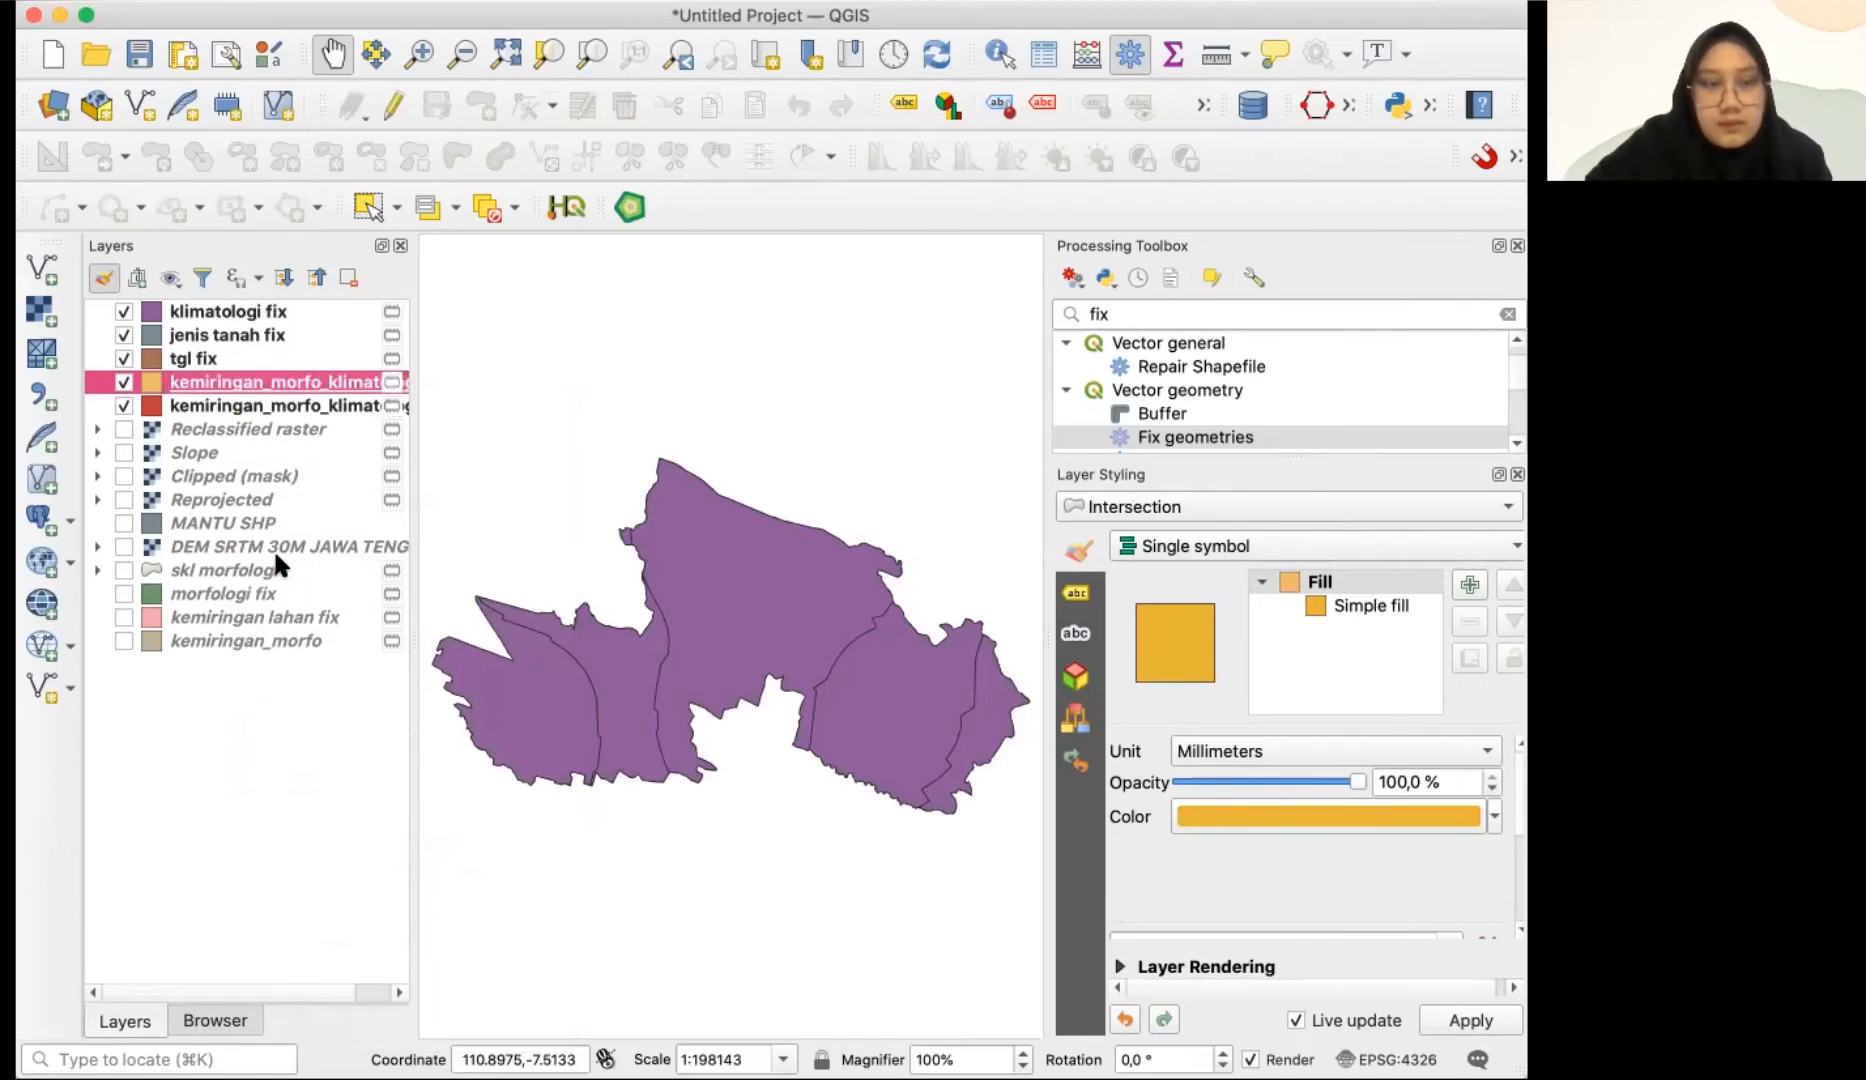
- Hide the kemiringan_morfo_klimatologi and tgl fix layers and move tgl fix to the end of the layer order
left_click_drag(522, 489, 497, 489)
left_click(125, 405)
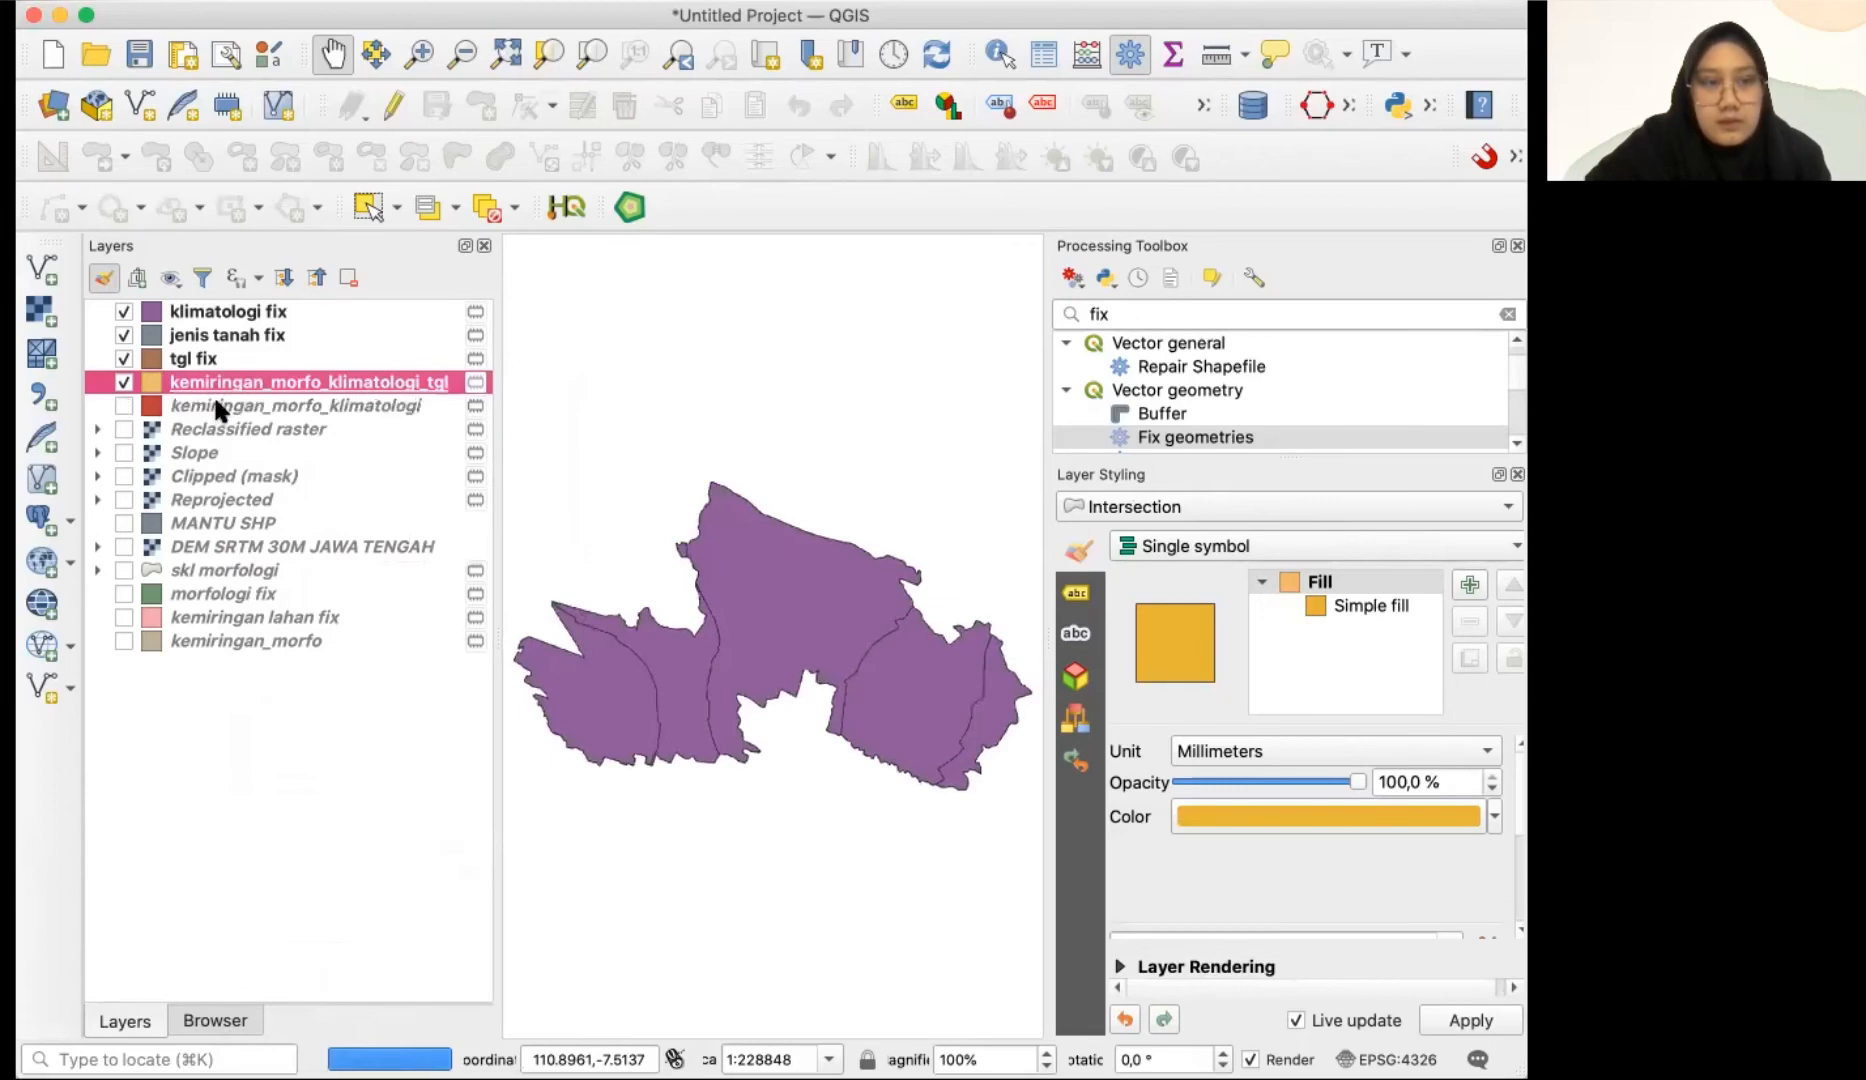
left_click(208, 403)
left_click(125, 358)
left_click_drag(194, 358, 231, 655)
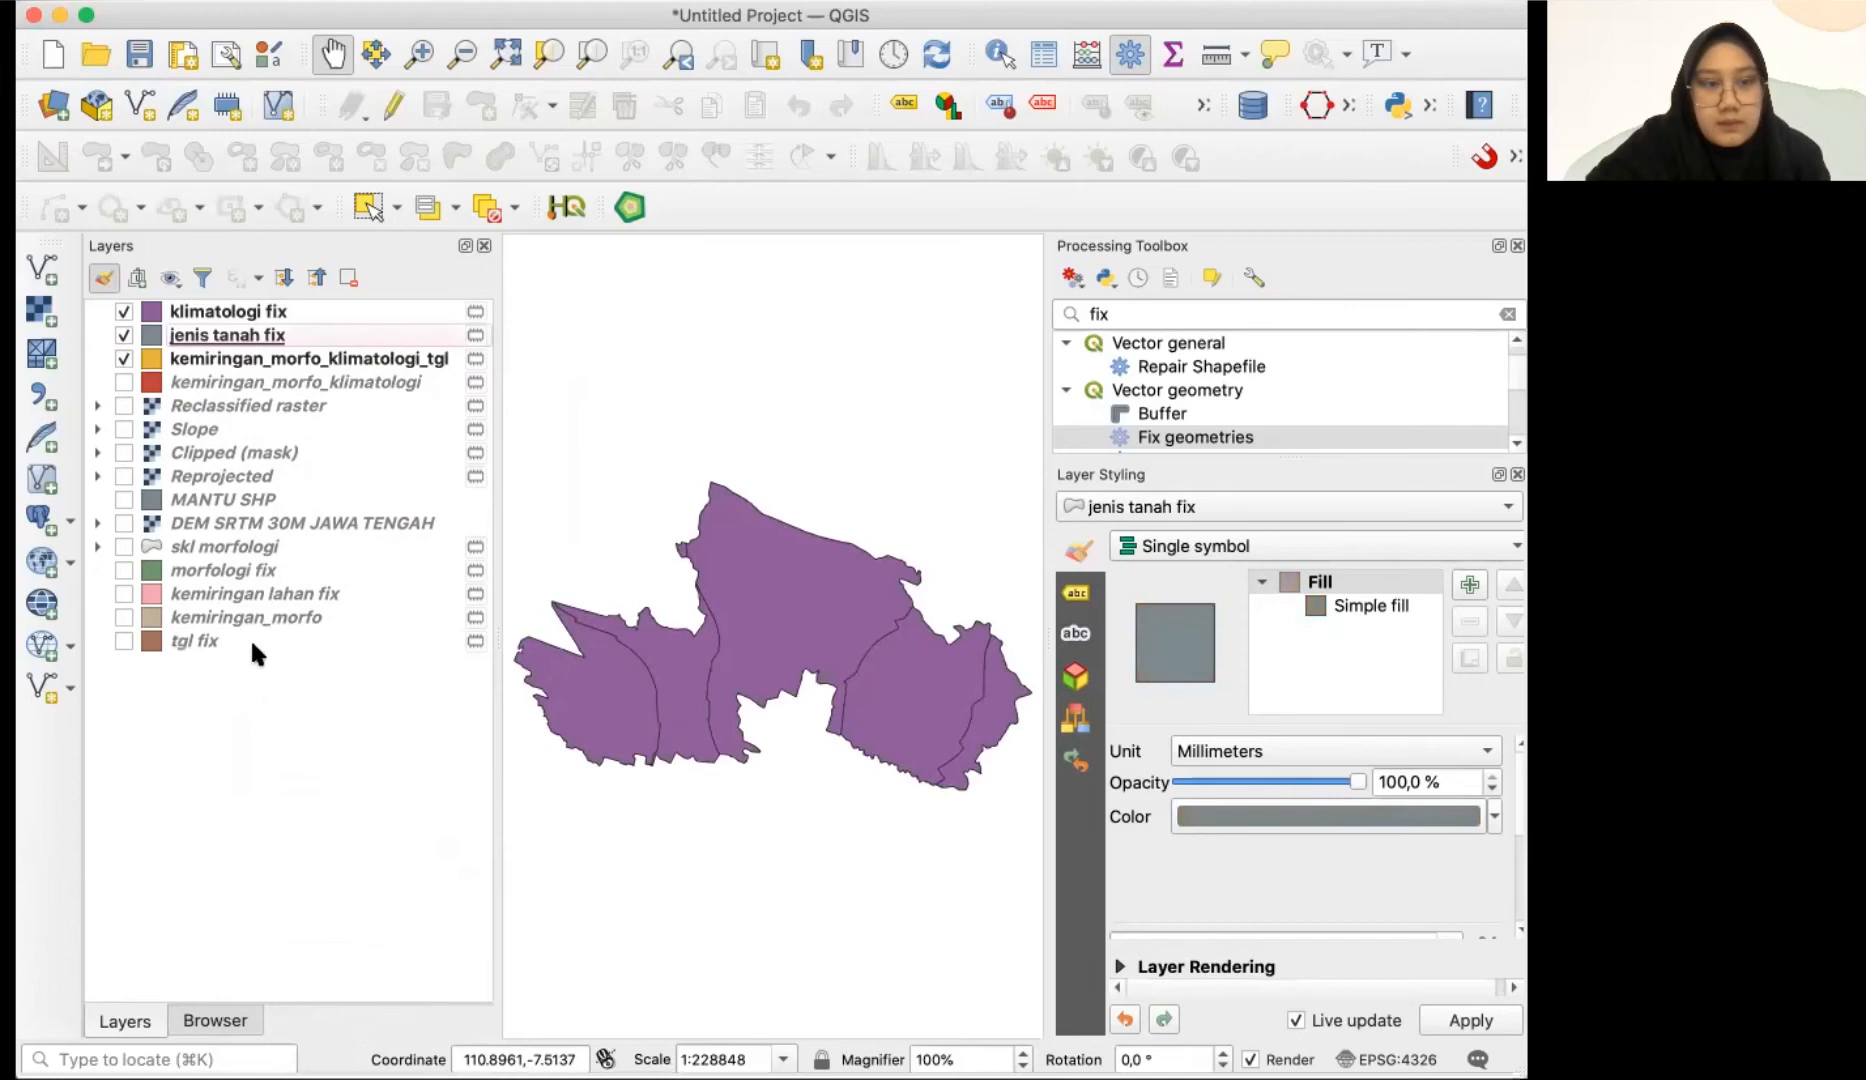
- Place kemiringan_morfo directly below kemiringan_morfo_klimatologi, then hide klimatologi fix and move it to the end of the layer order
left_click(246, 612)
left_click_drag(297, 407, 259, 370)
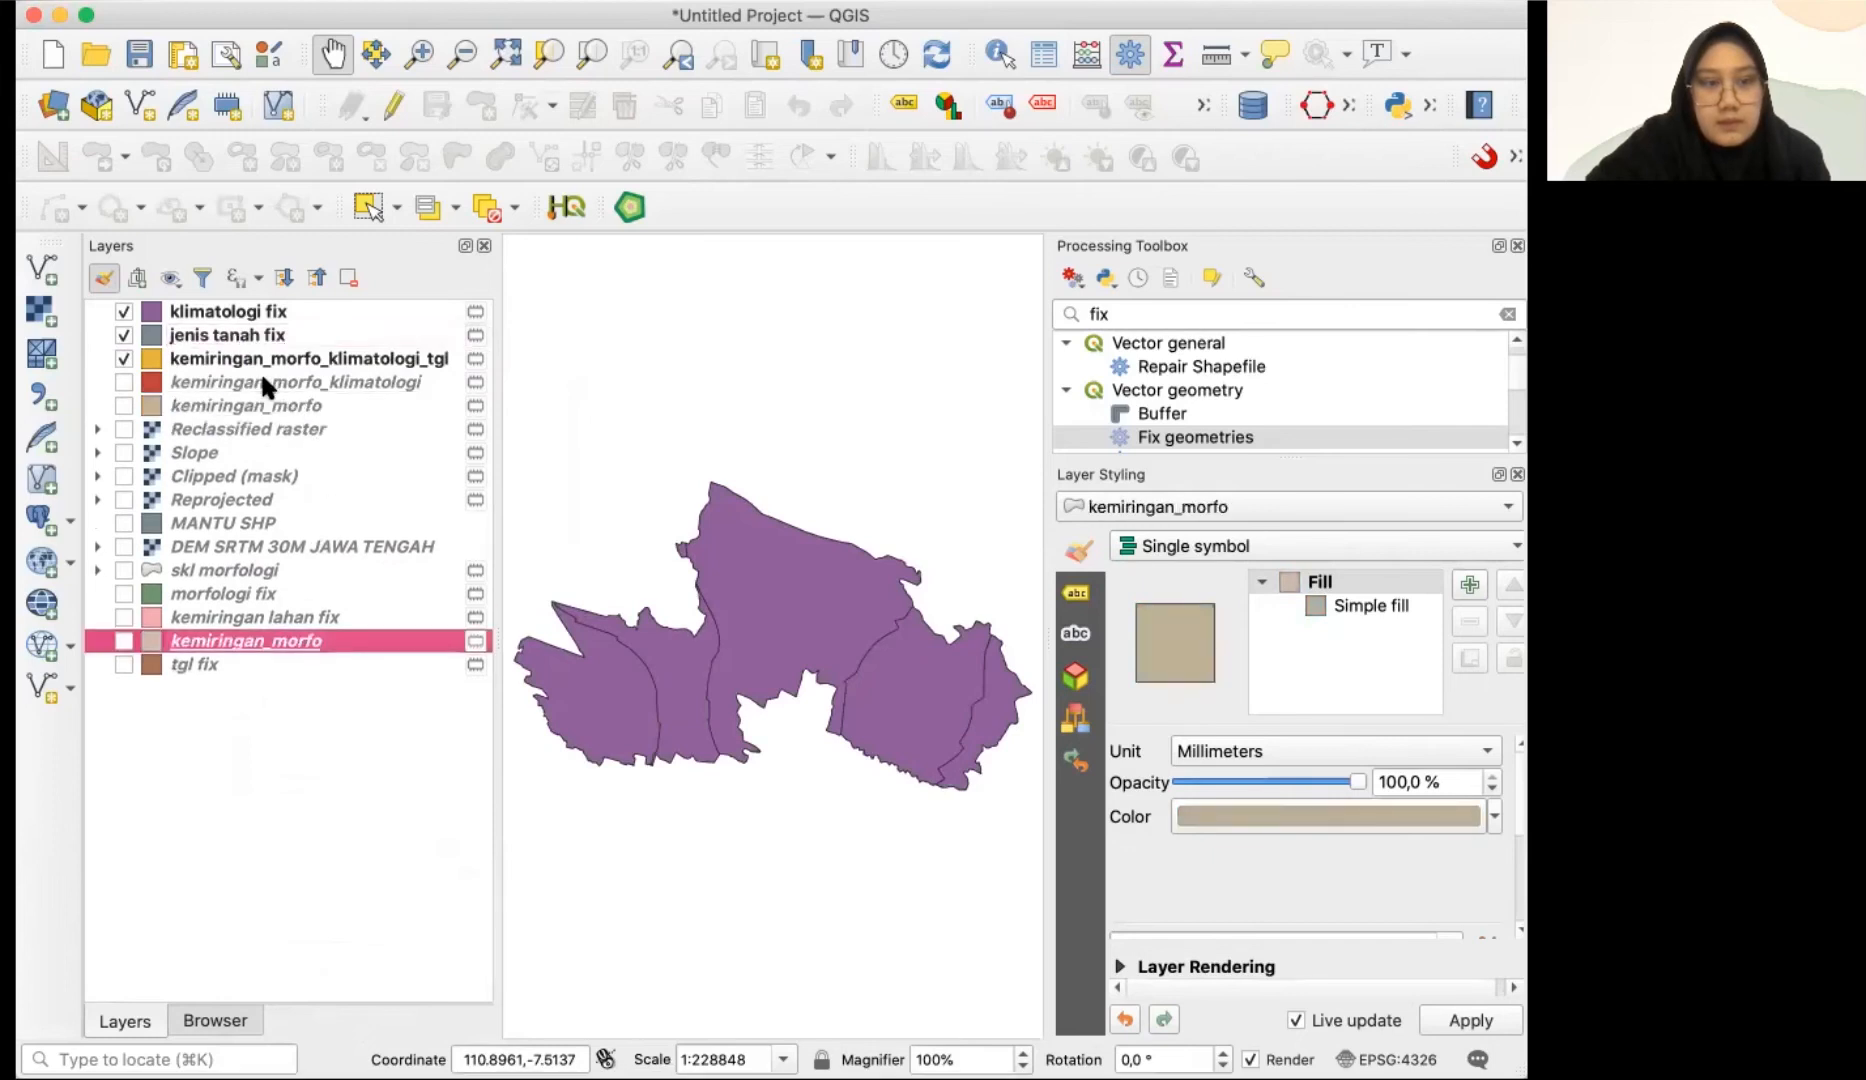
left_click(191, 366)
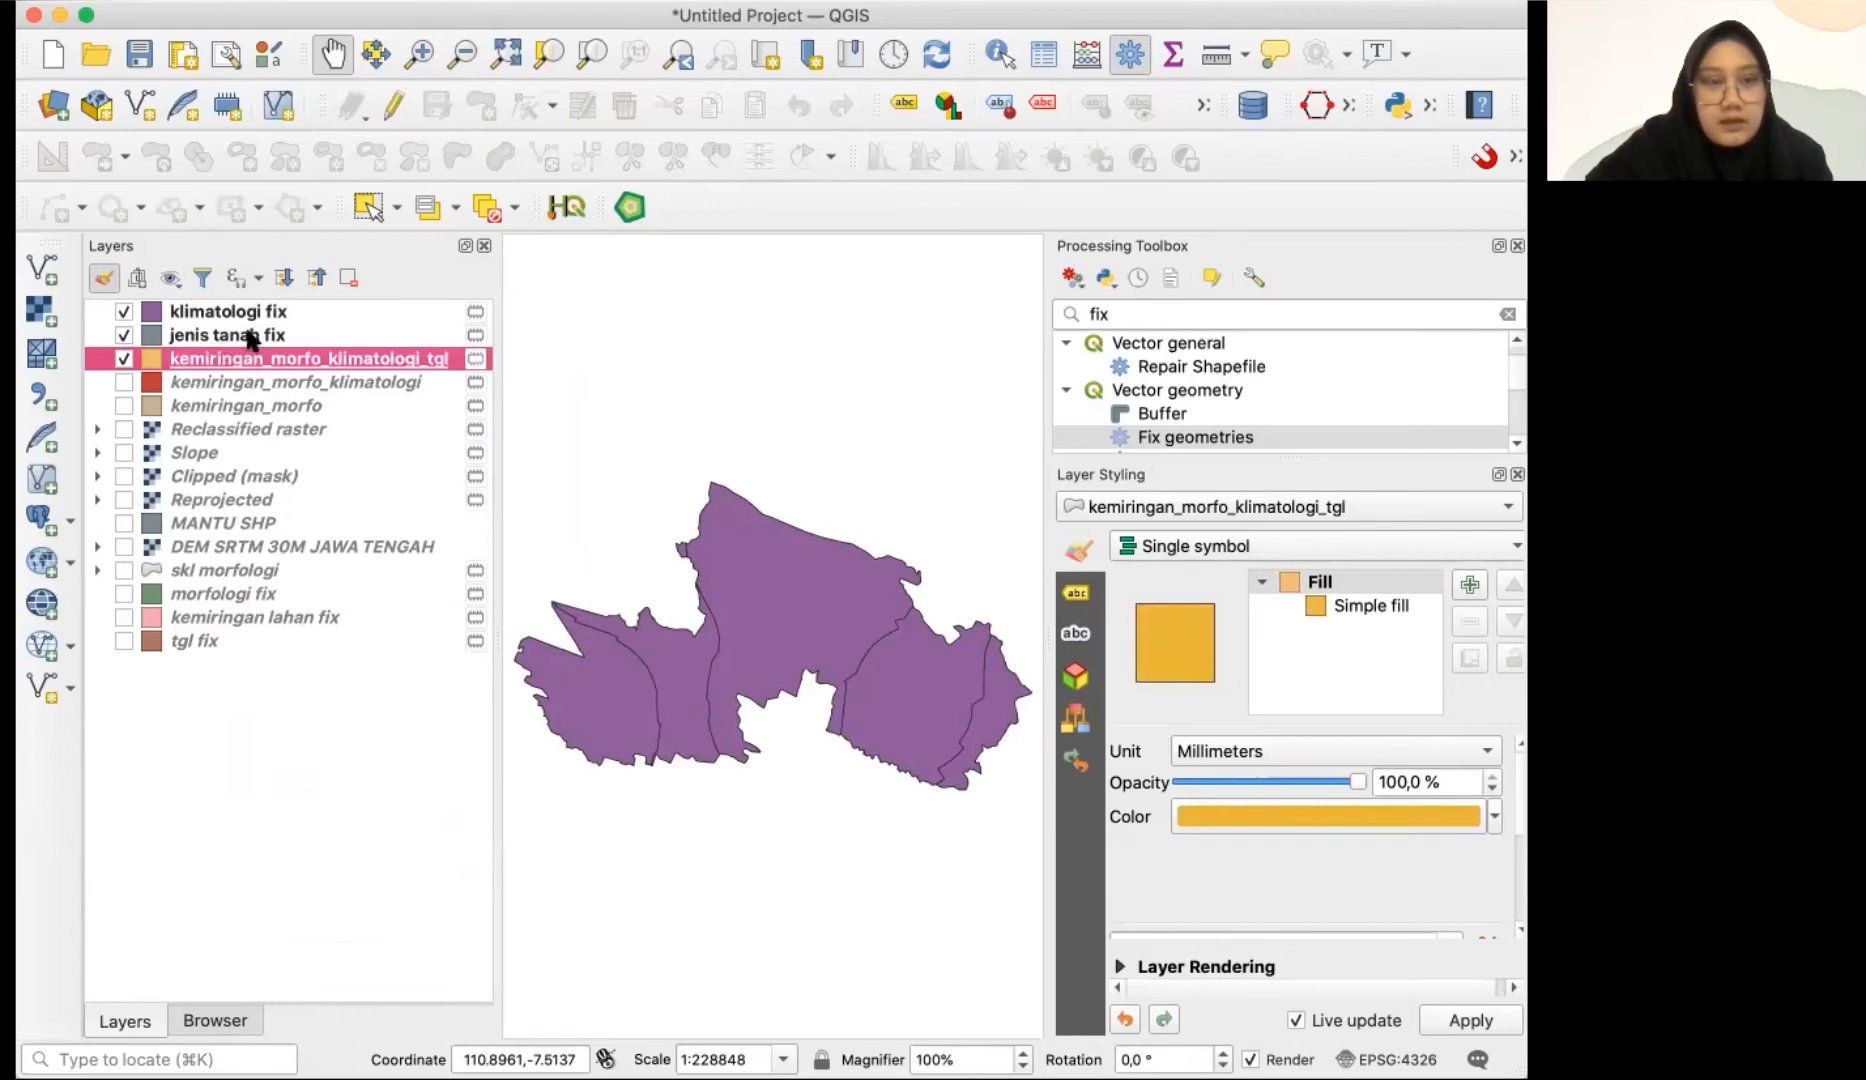
left_click_drag(232, 318, 268, 653)
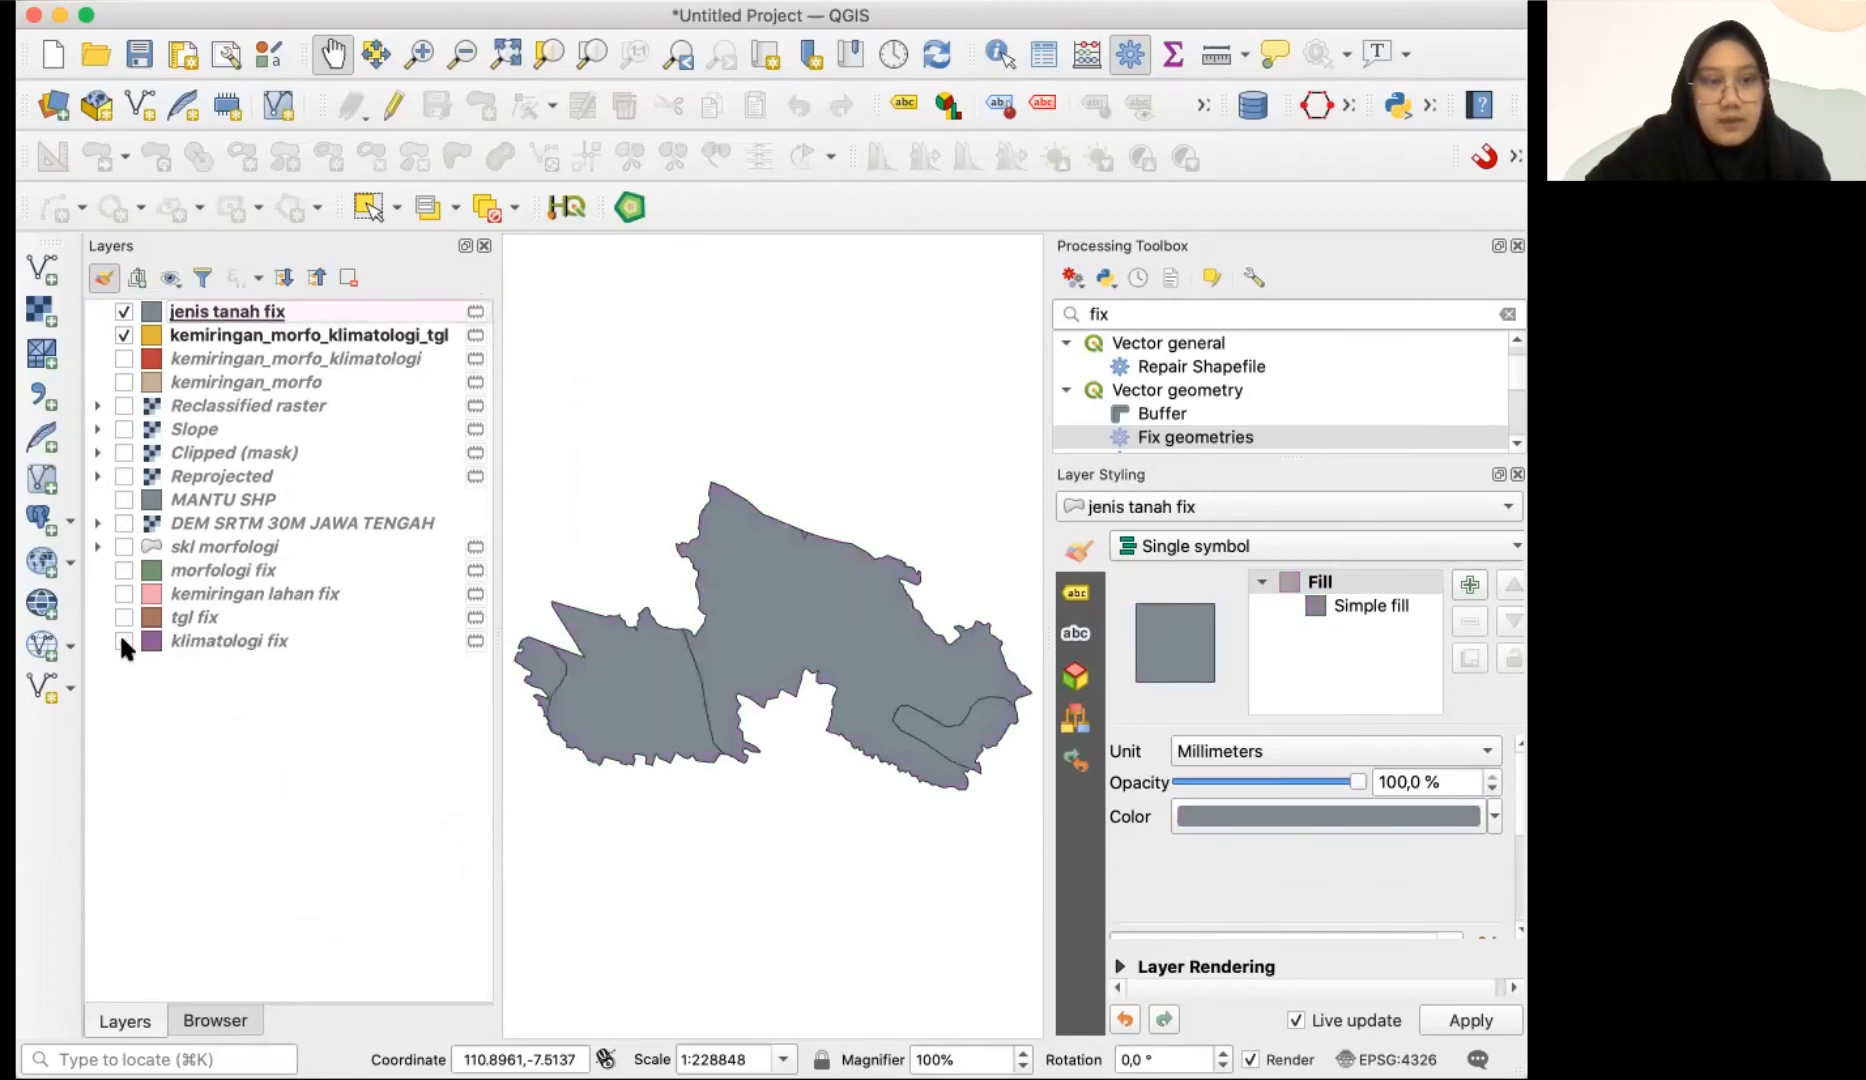
- Run an Intersection of the kemiringan_morfo_klimatologi_tgl layer with the jenis tanah fix layer
left_click(256, 334)
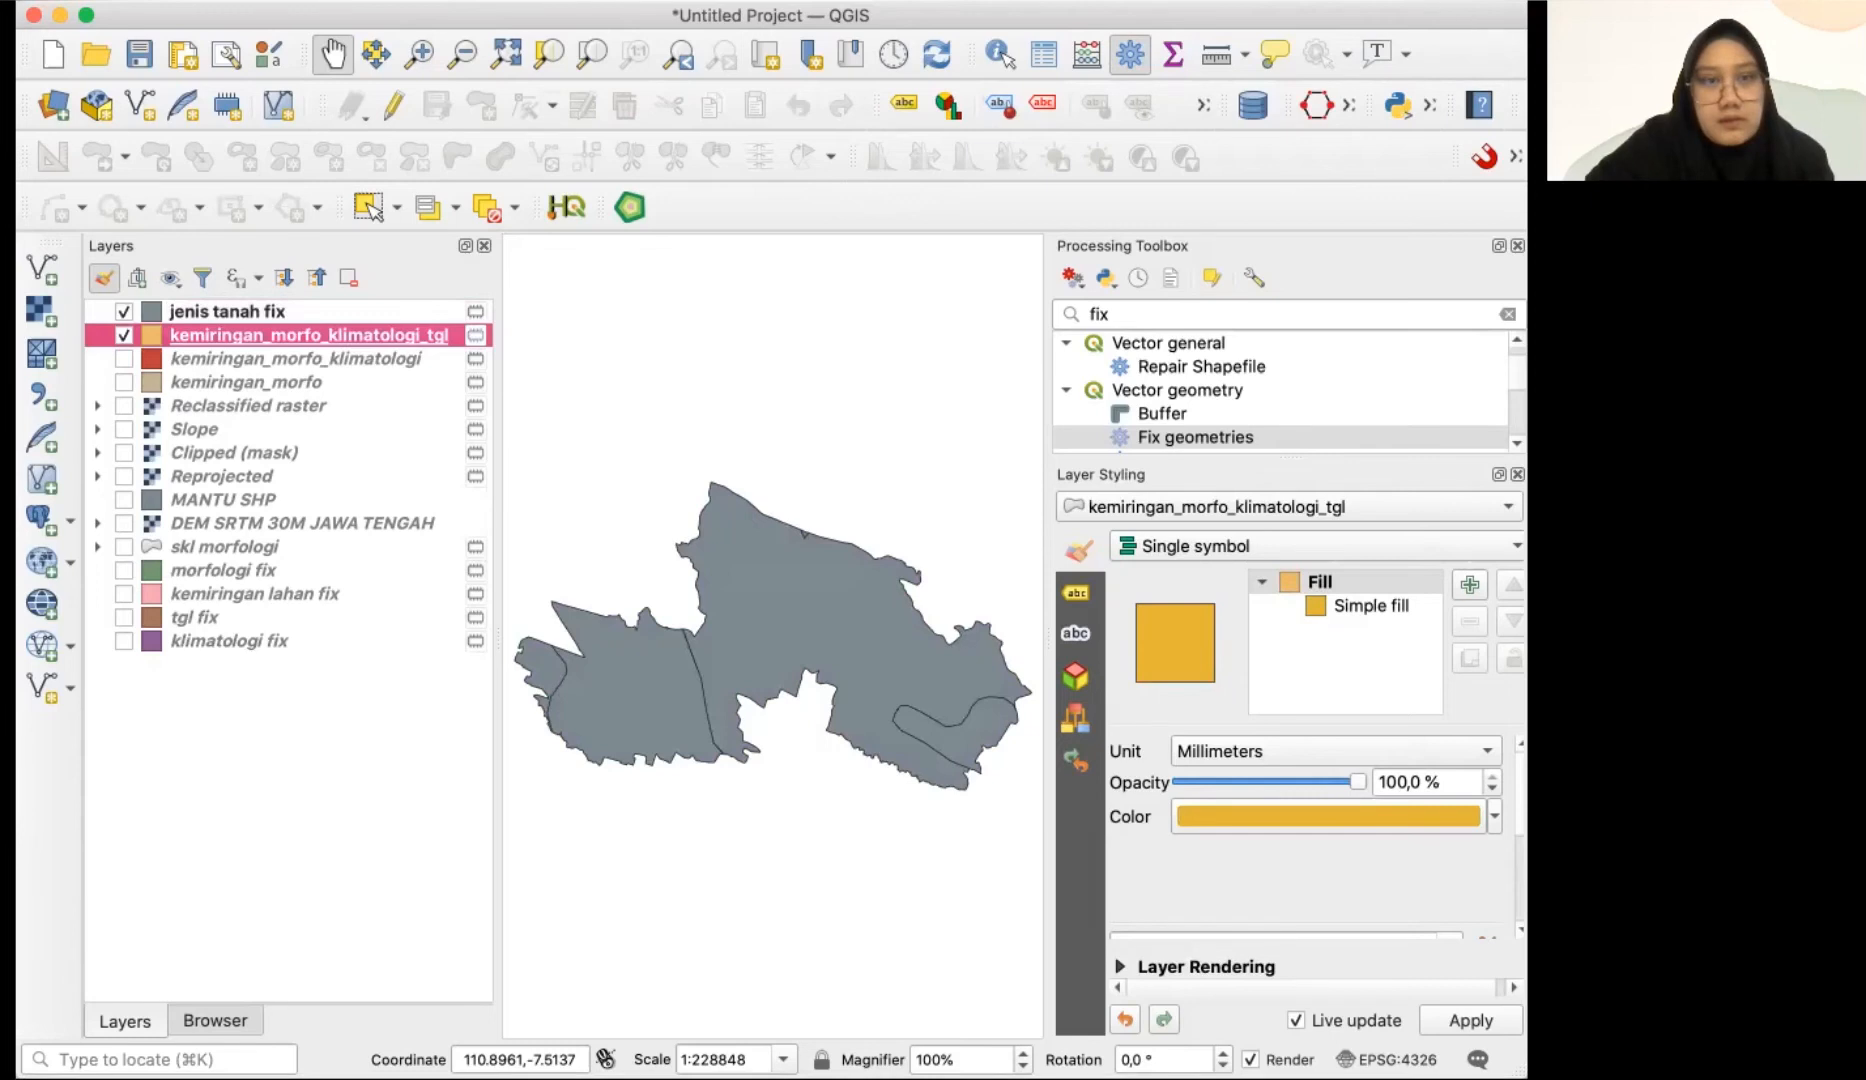
left_click(670, 0)
mouse_move(605, 0)
mouse_move(660, 41)
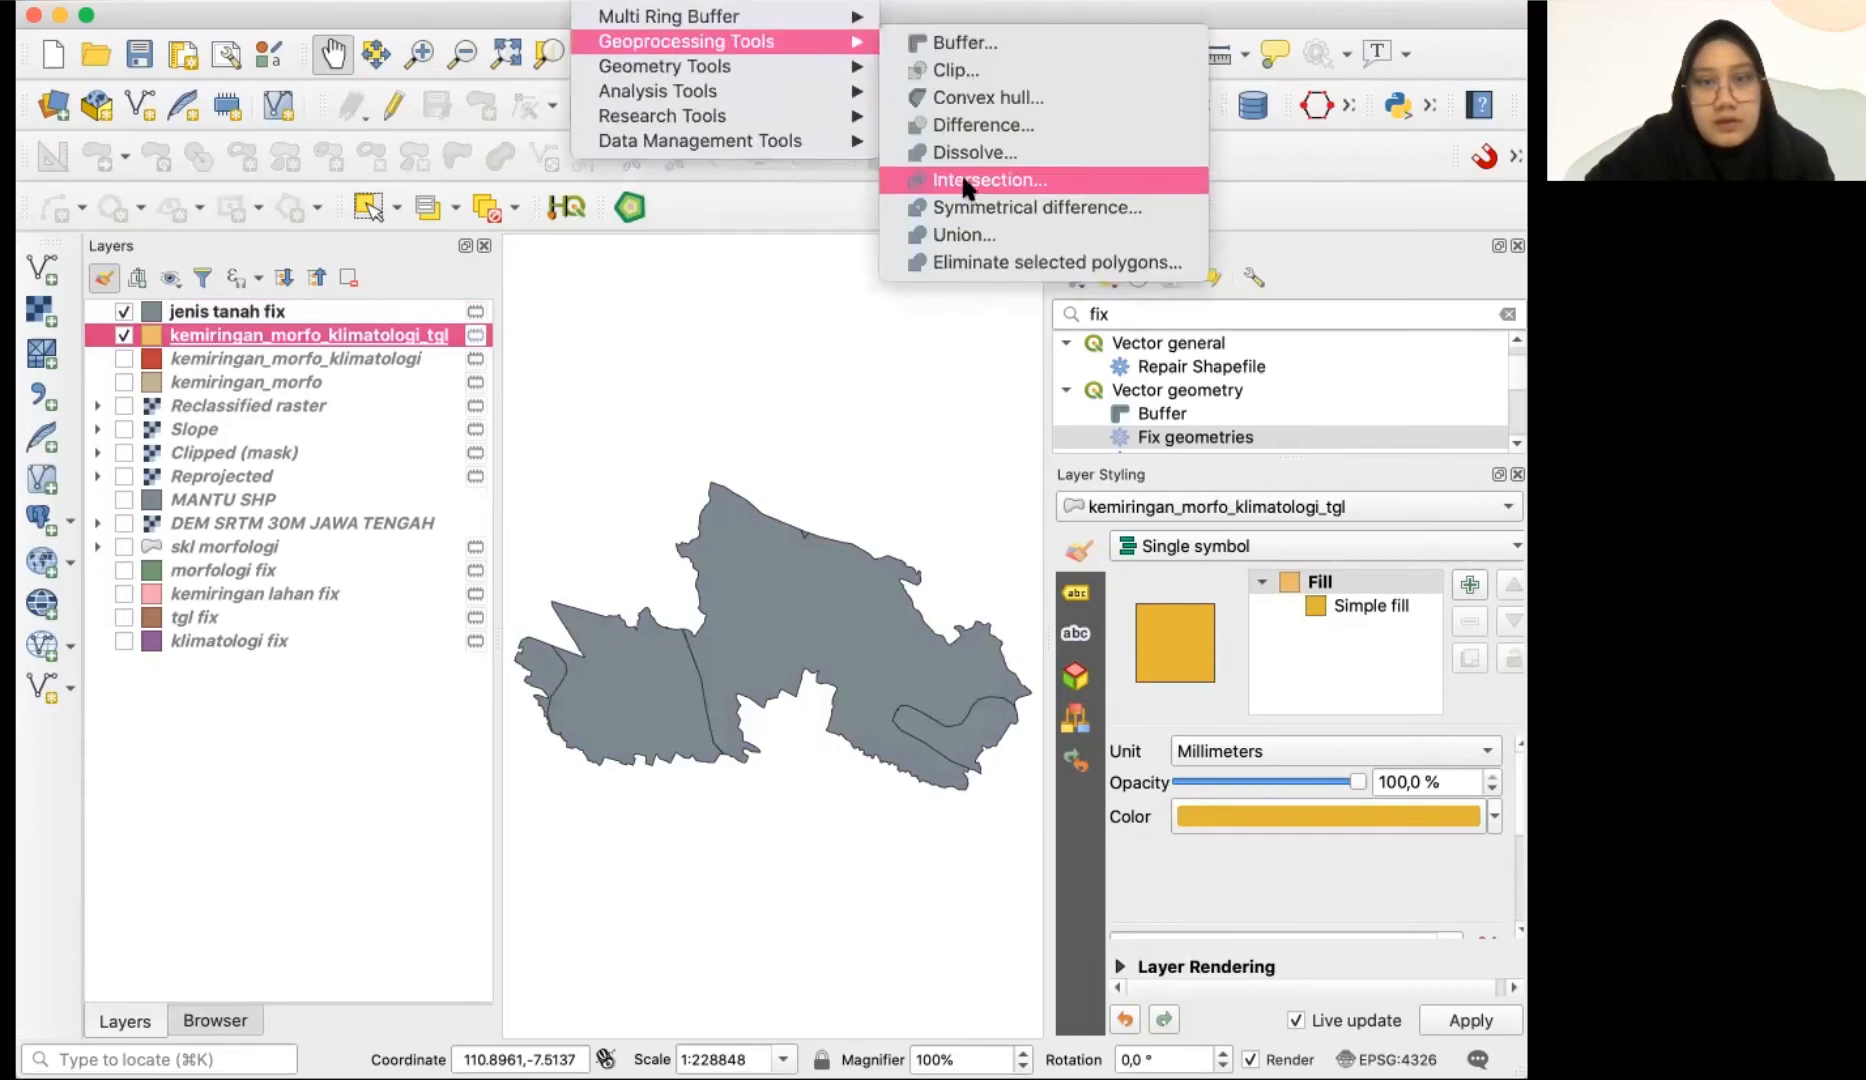
left_click(961, 172)
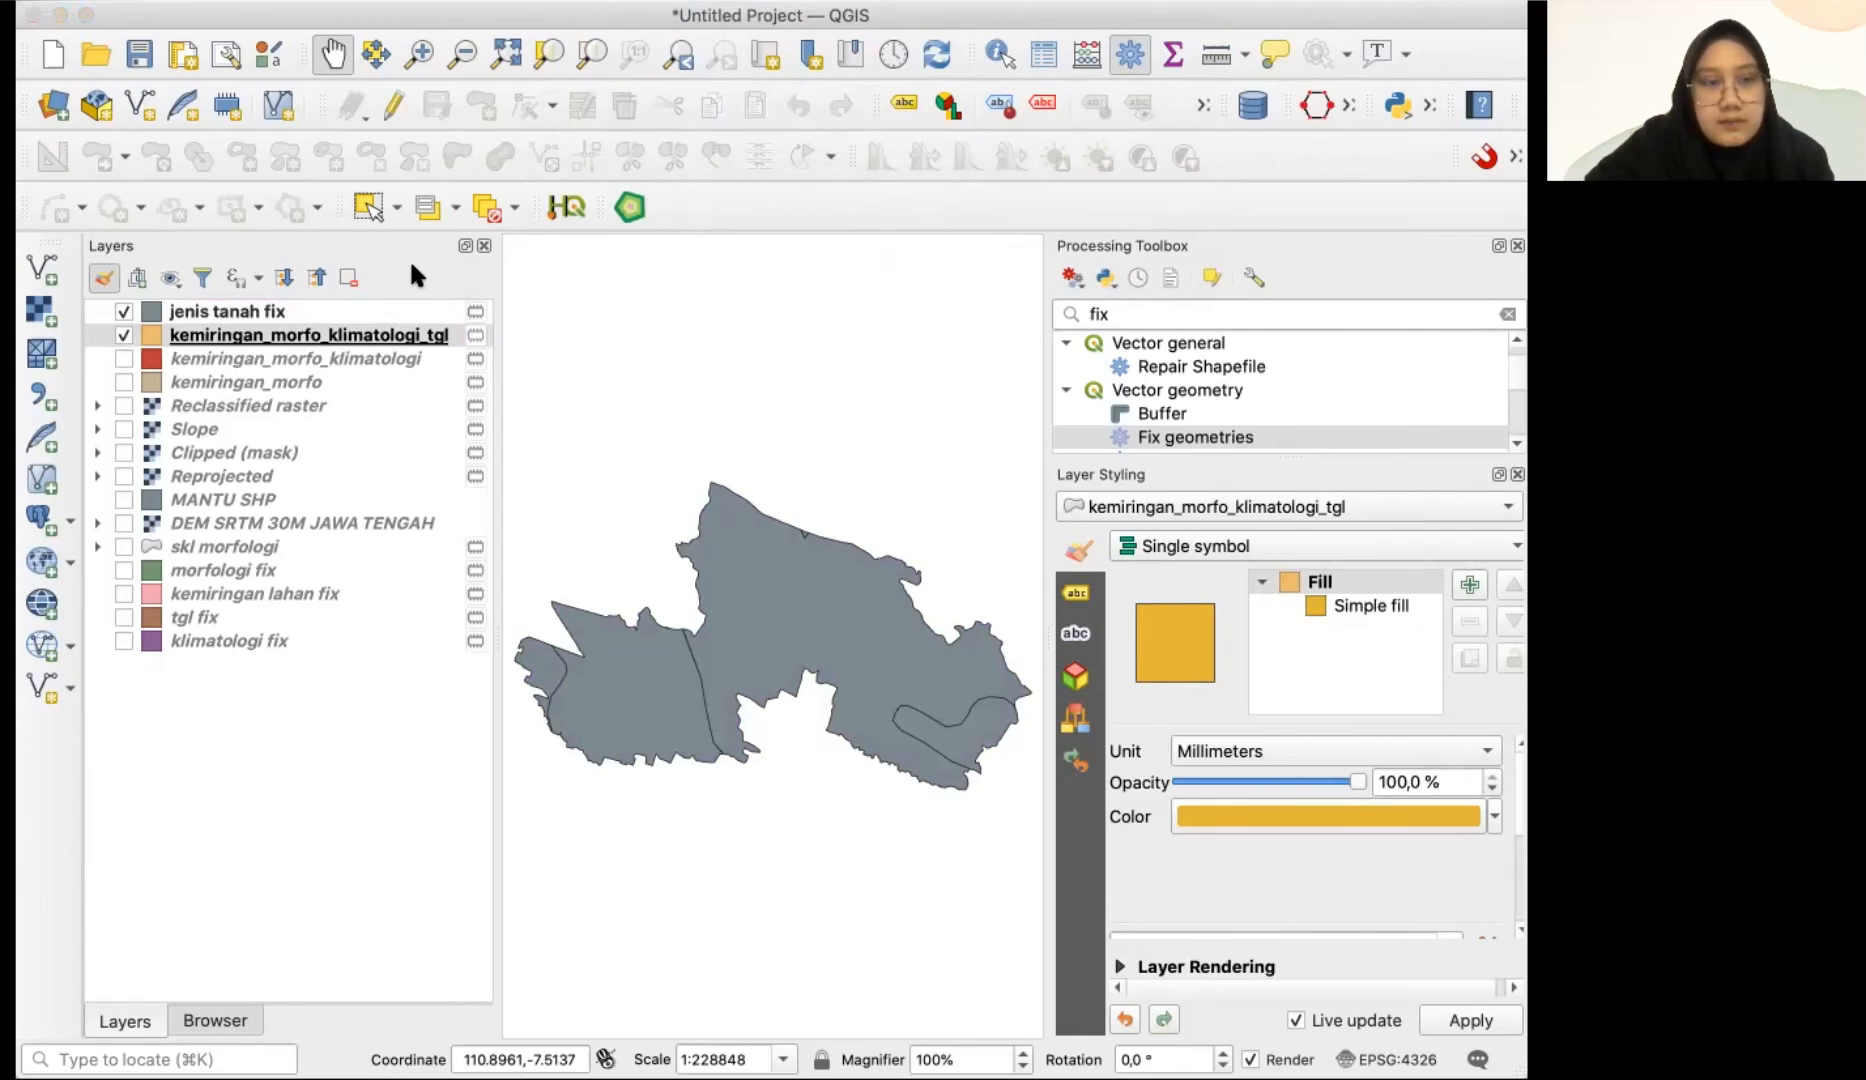
left_click(466, 285)
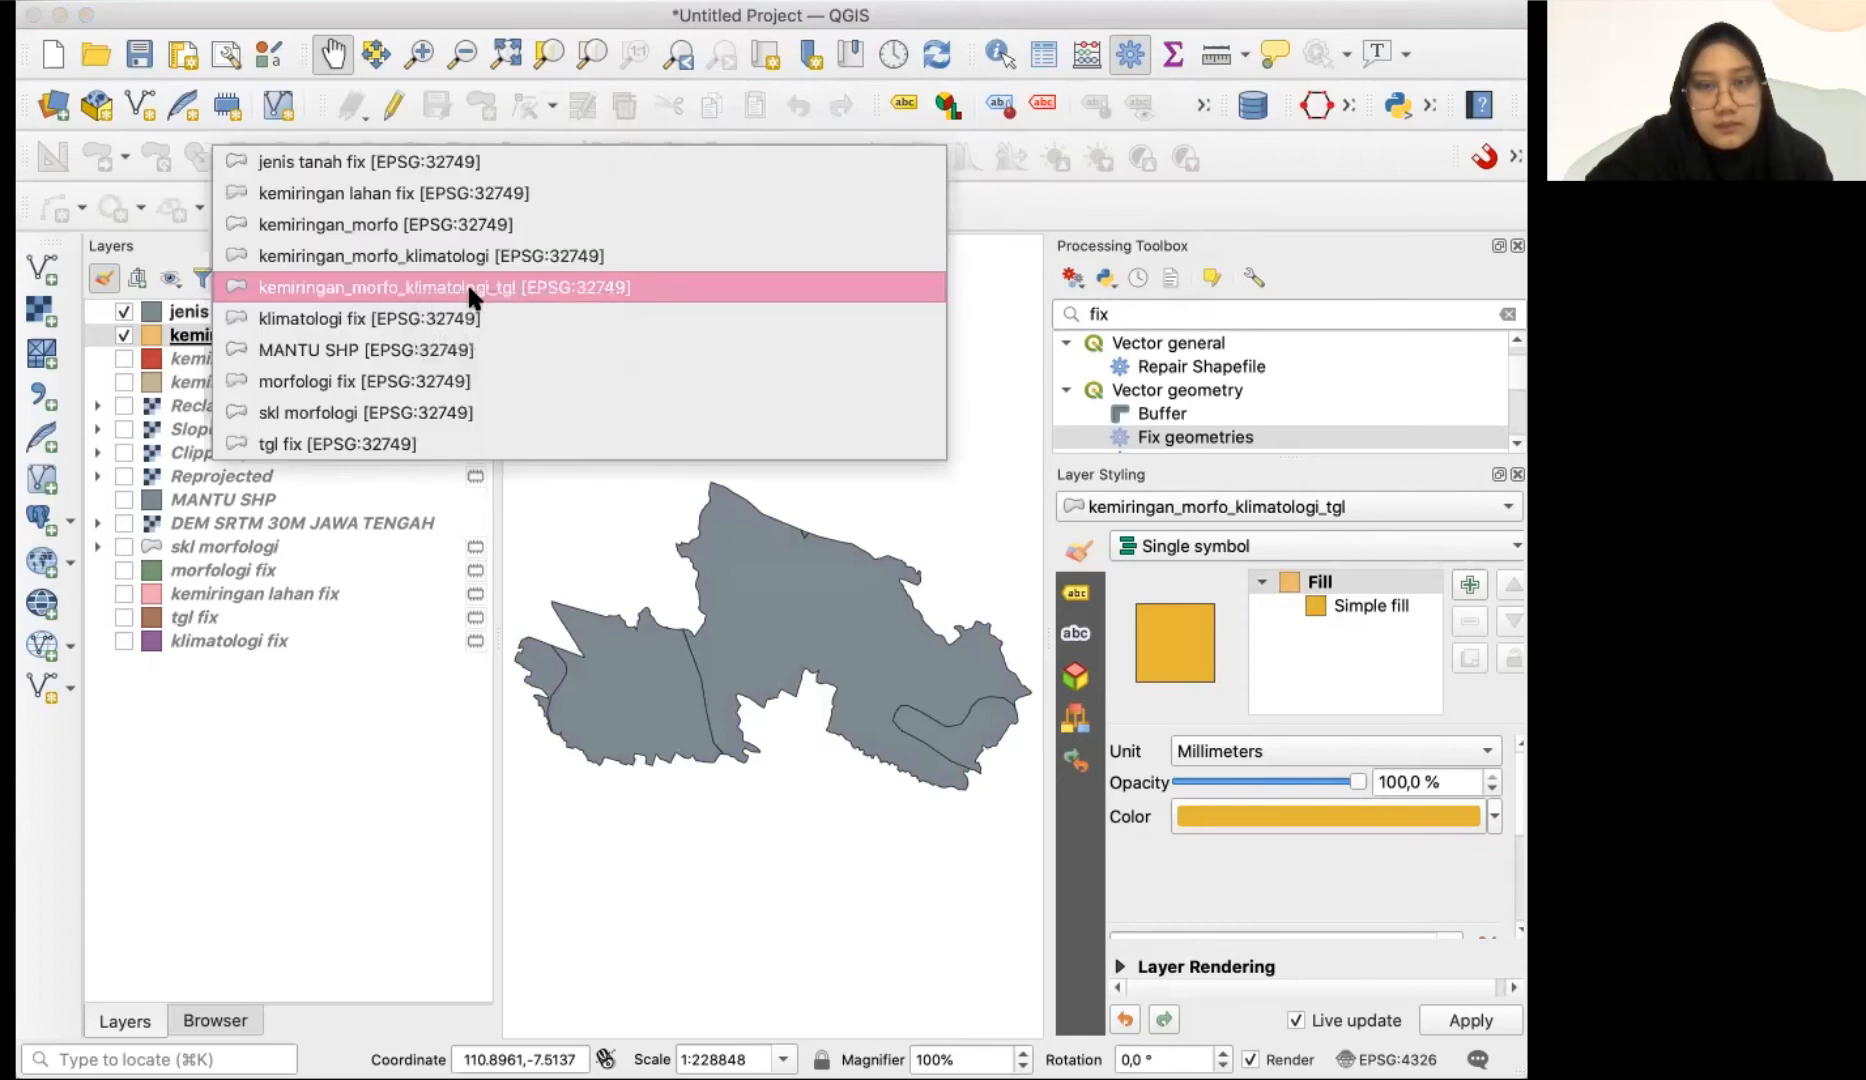
left_click(354, 159)
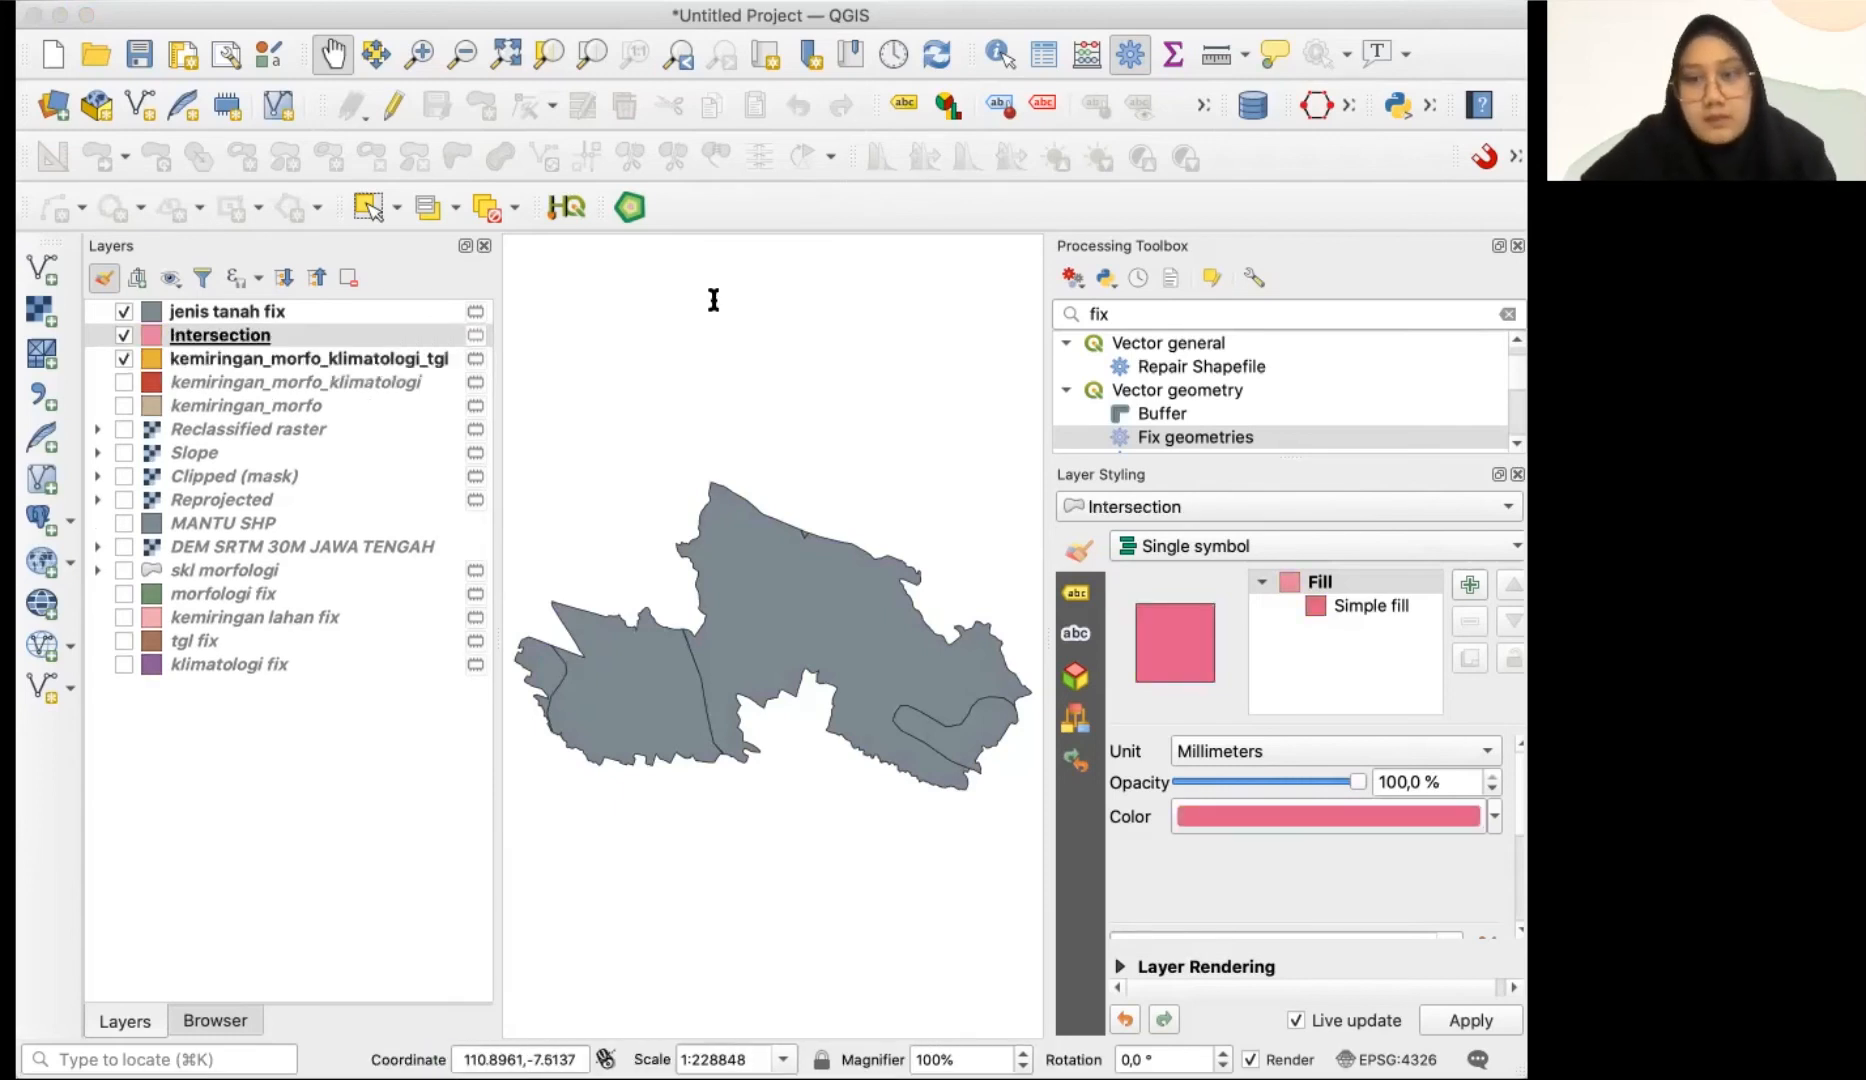
- Hide the jenis tanah fix layer and rename the new Intersection layer as kemiringan_morfo_klimatologi_tgl_jenis tanah
left_click(280, 340)
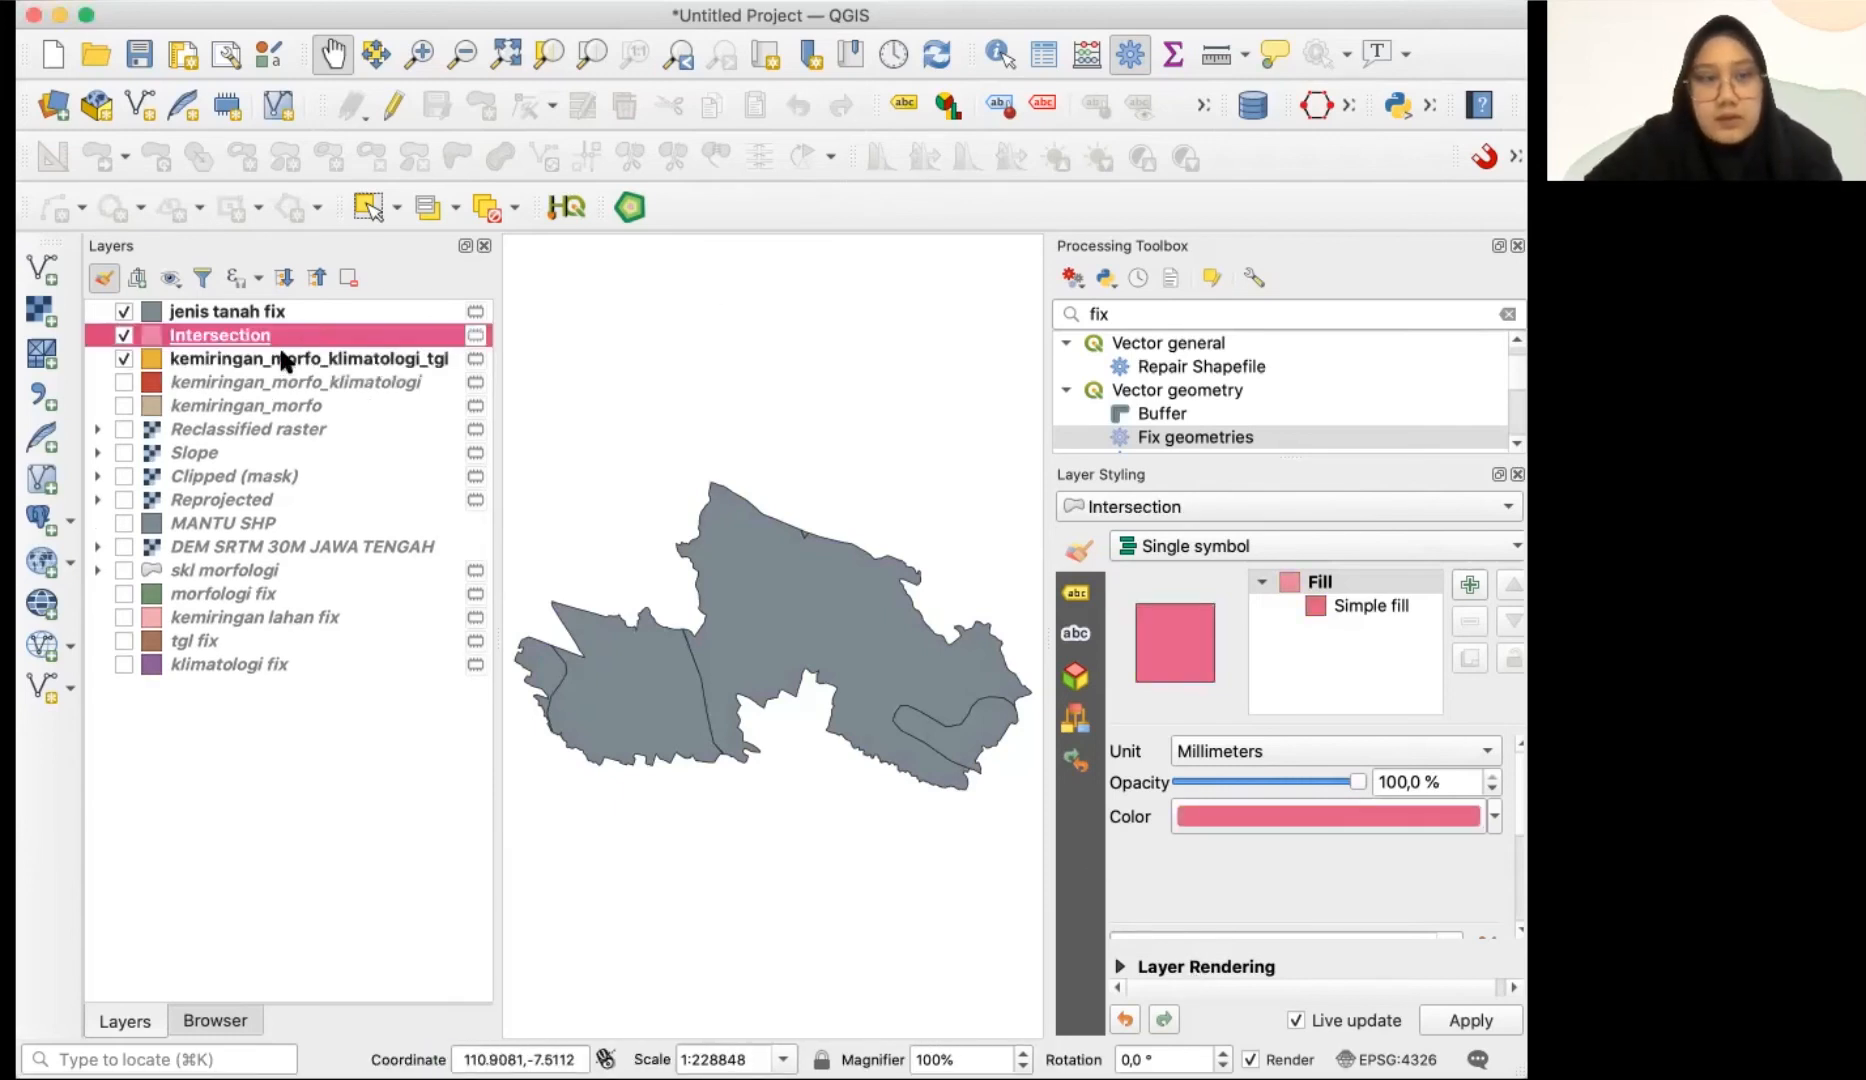
left_click(278, 366)
left_click(124, 311)
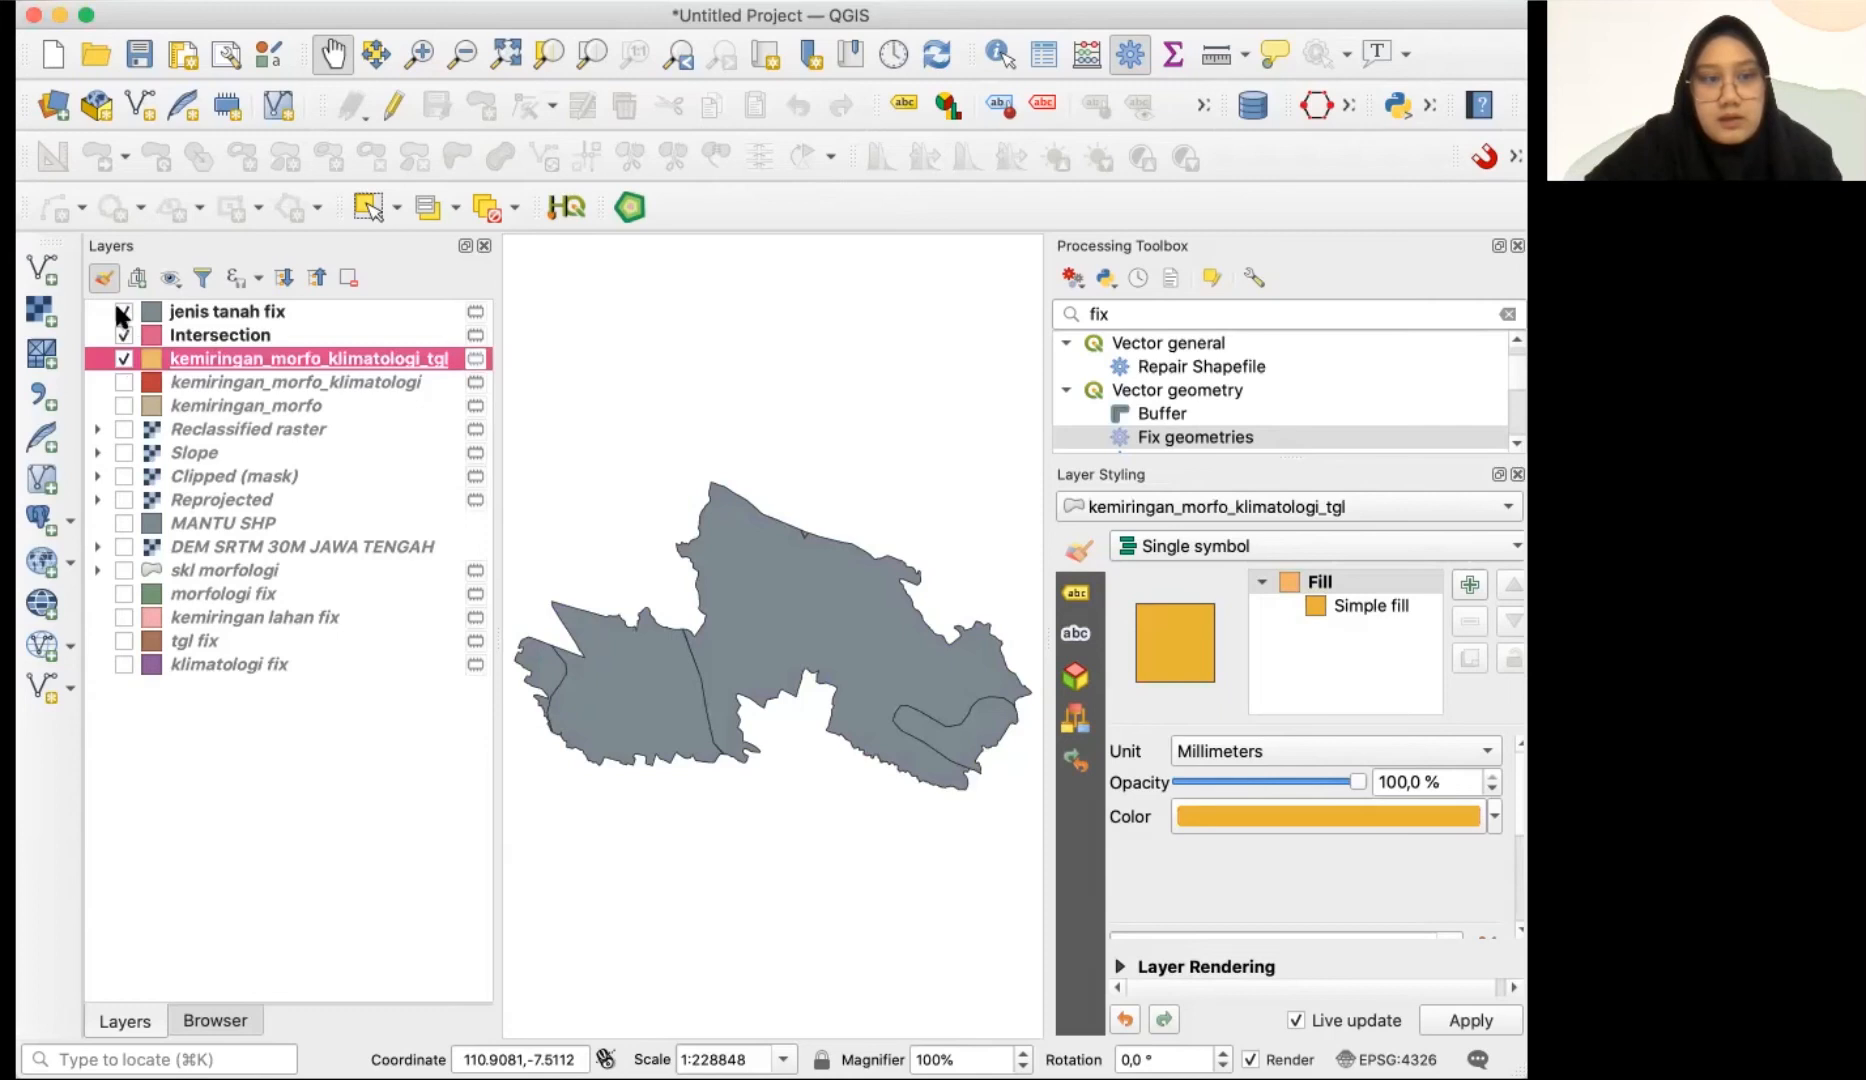
right_click(205, 368)
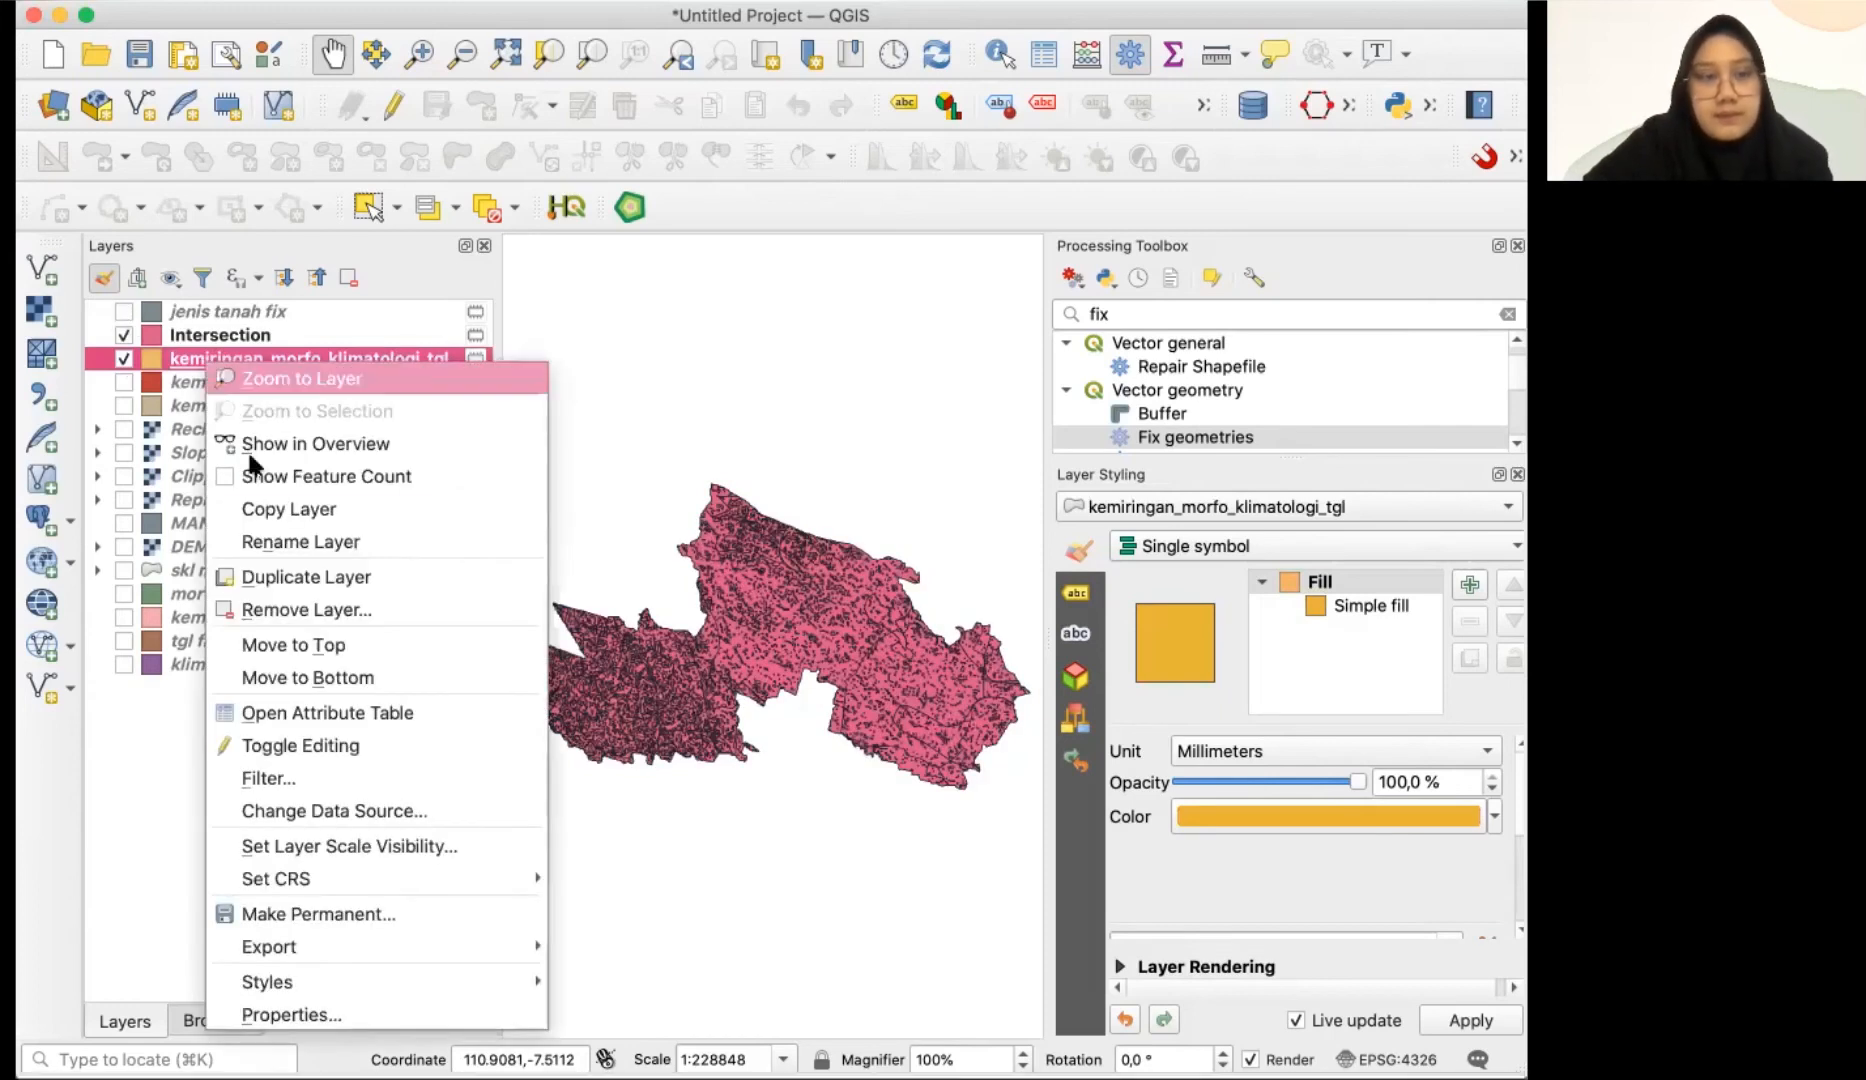
left_click(276, 539)
key("super+c")
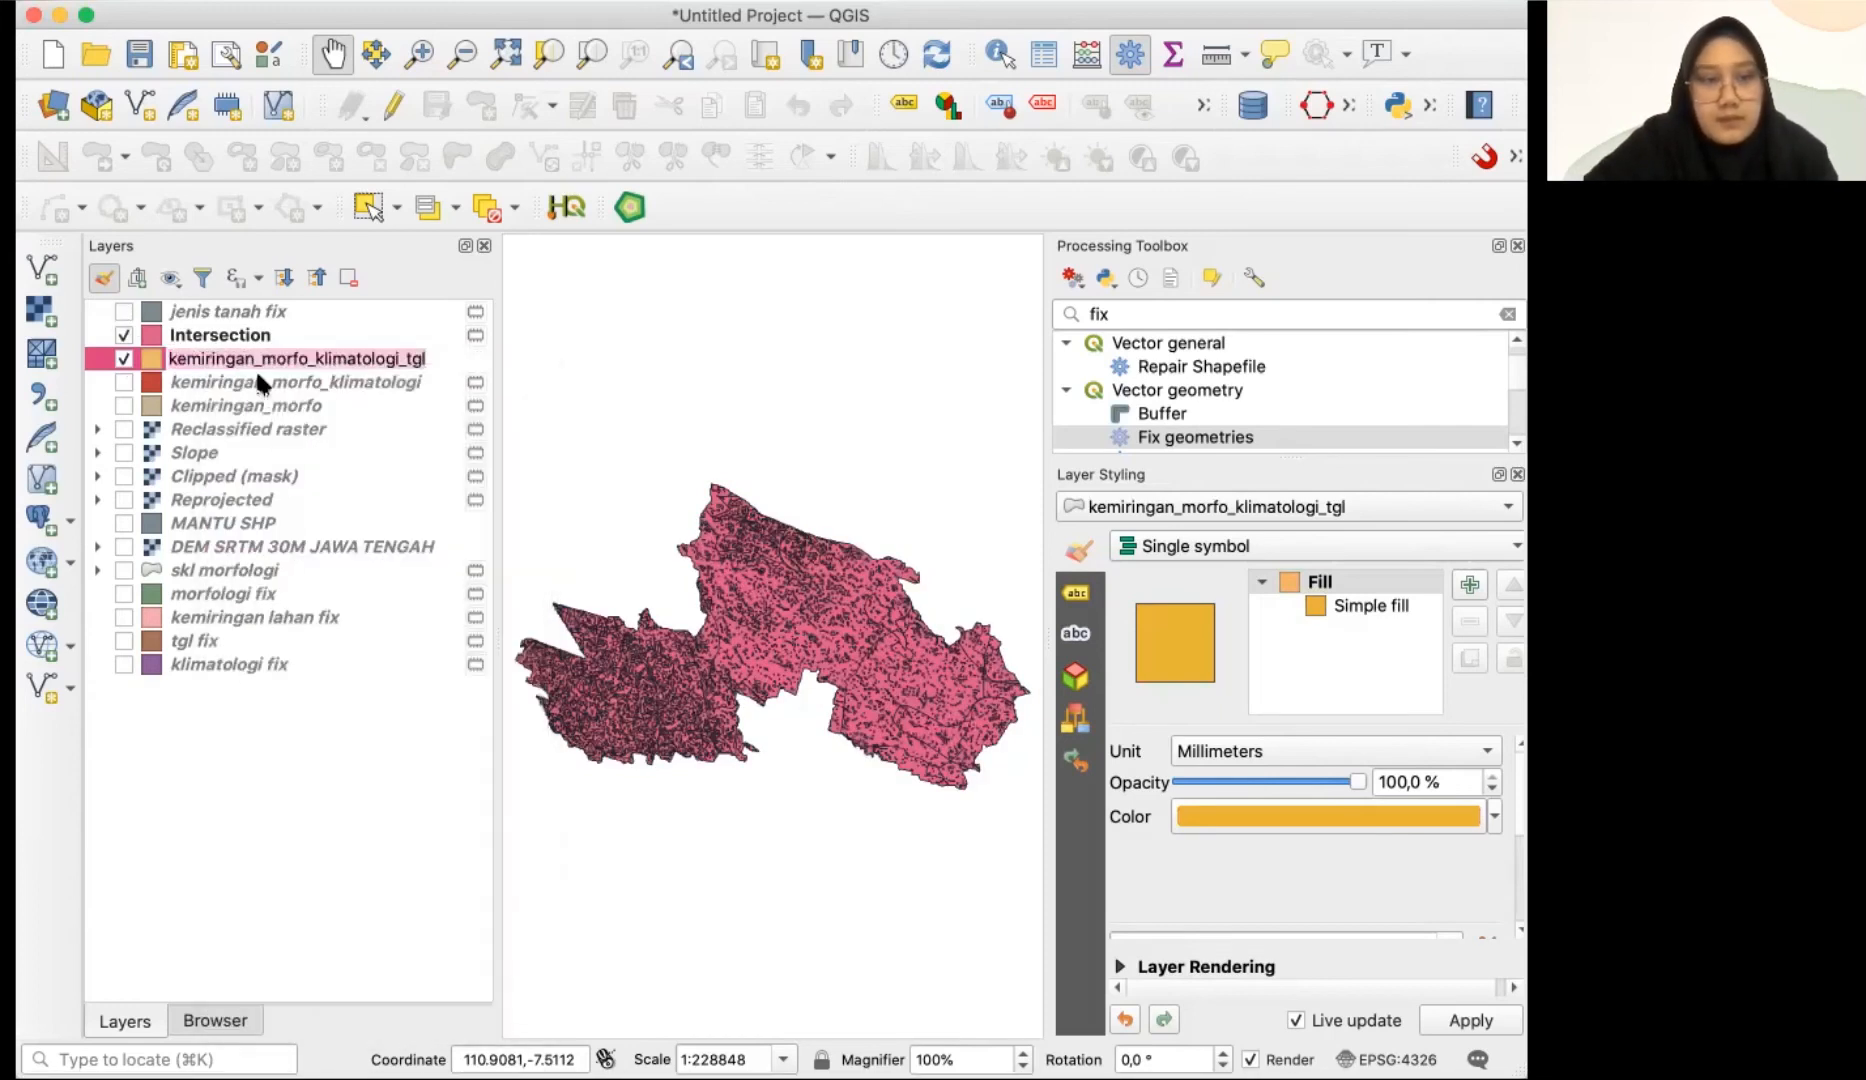
left_click(234, 338)
right_click(232, 334)
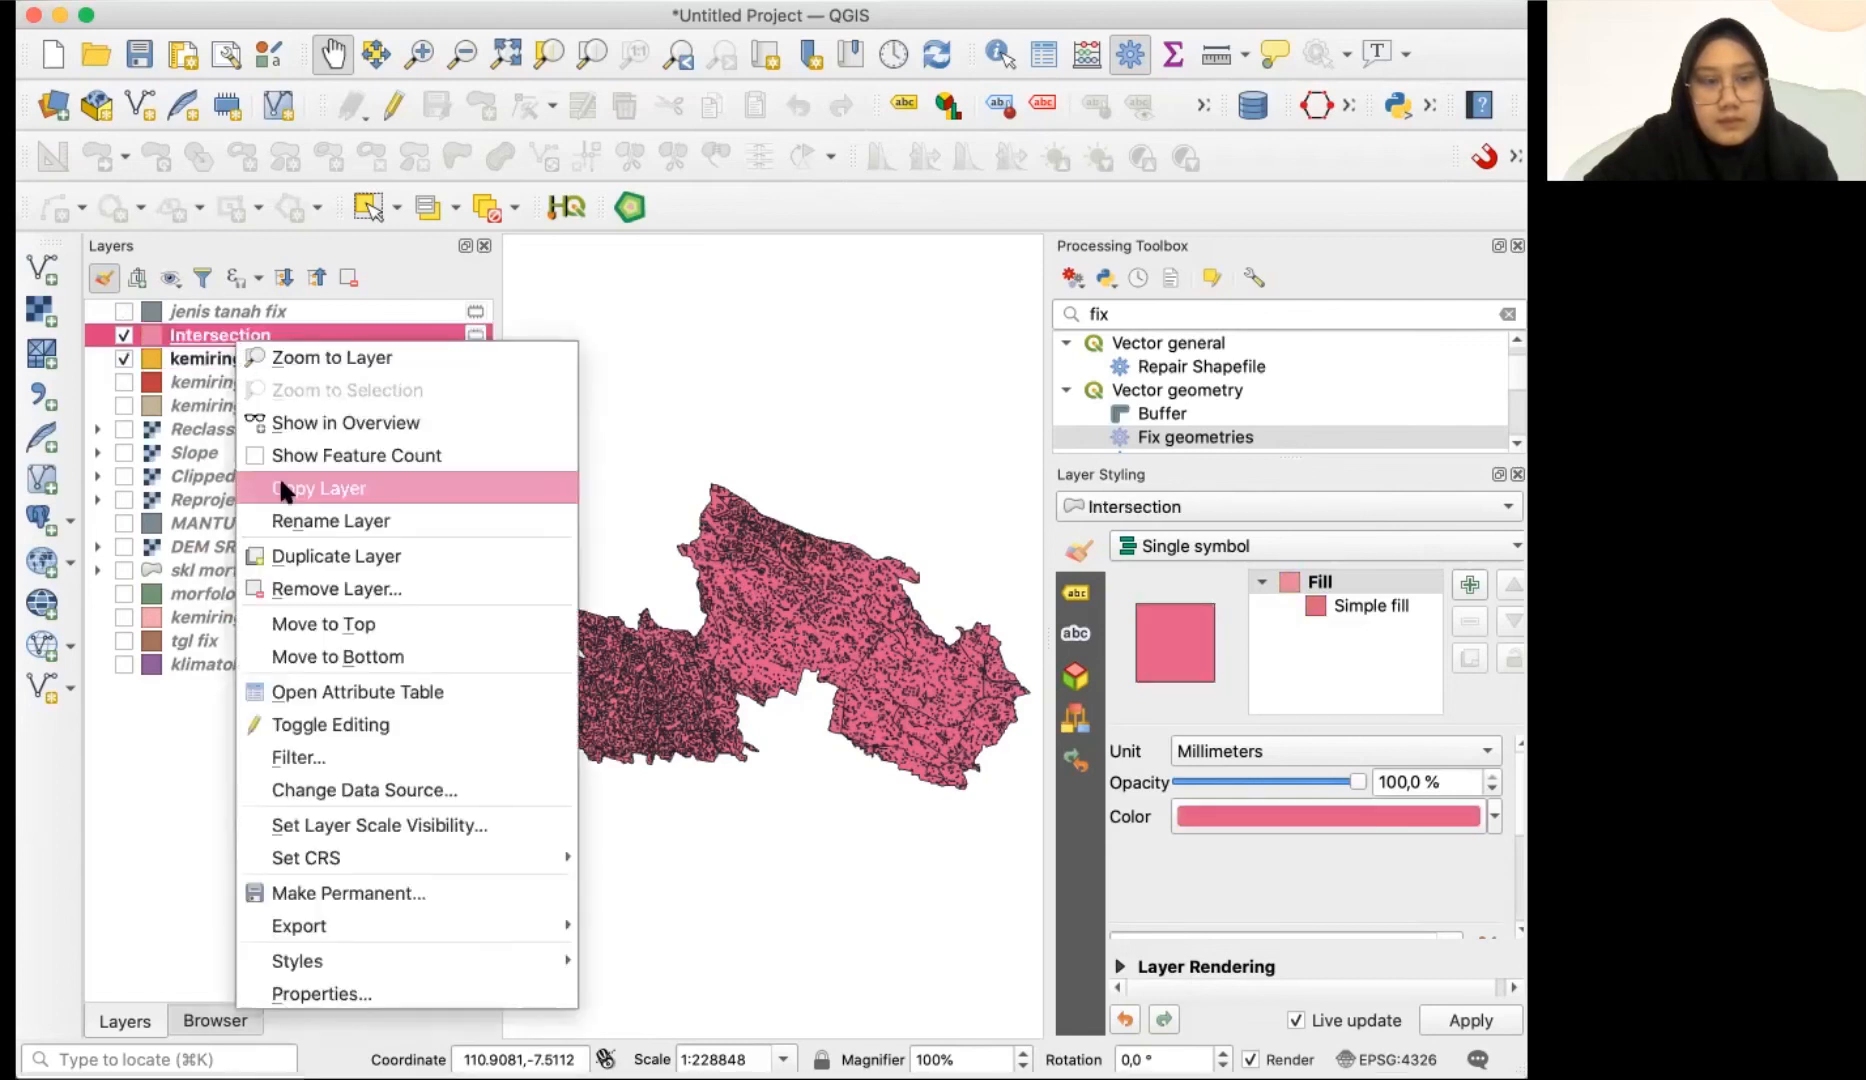
left_click(294, 522)
key("super+v")
type("_jenis ta")
key("Return")
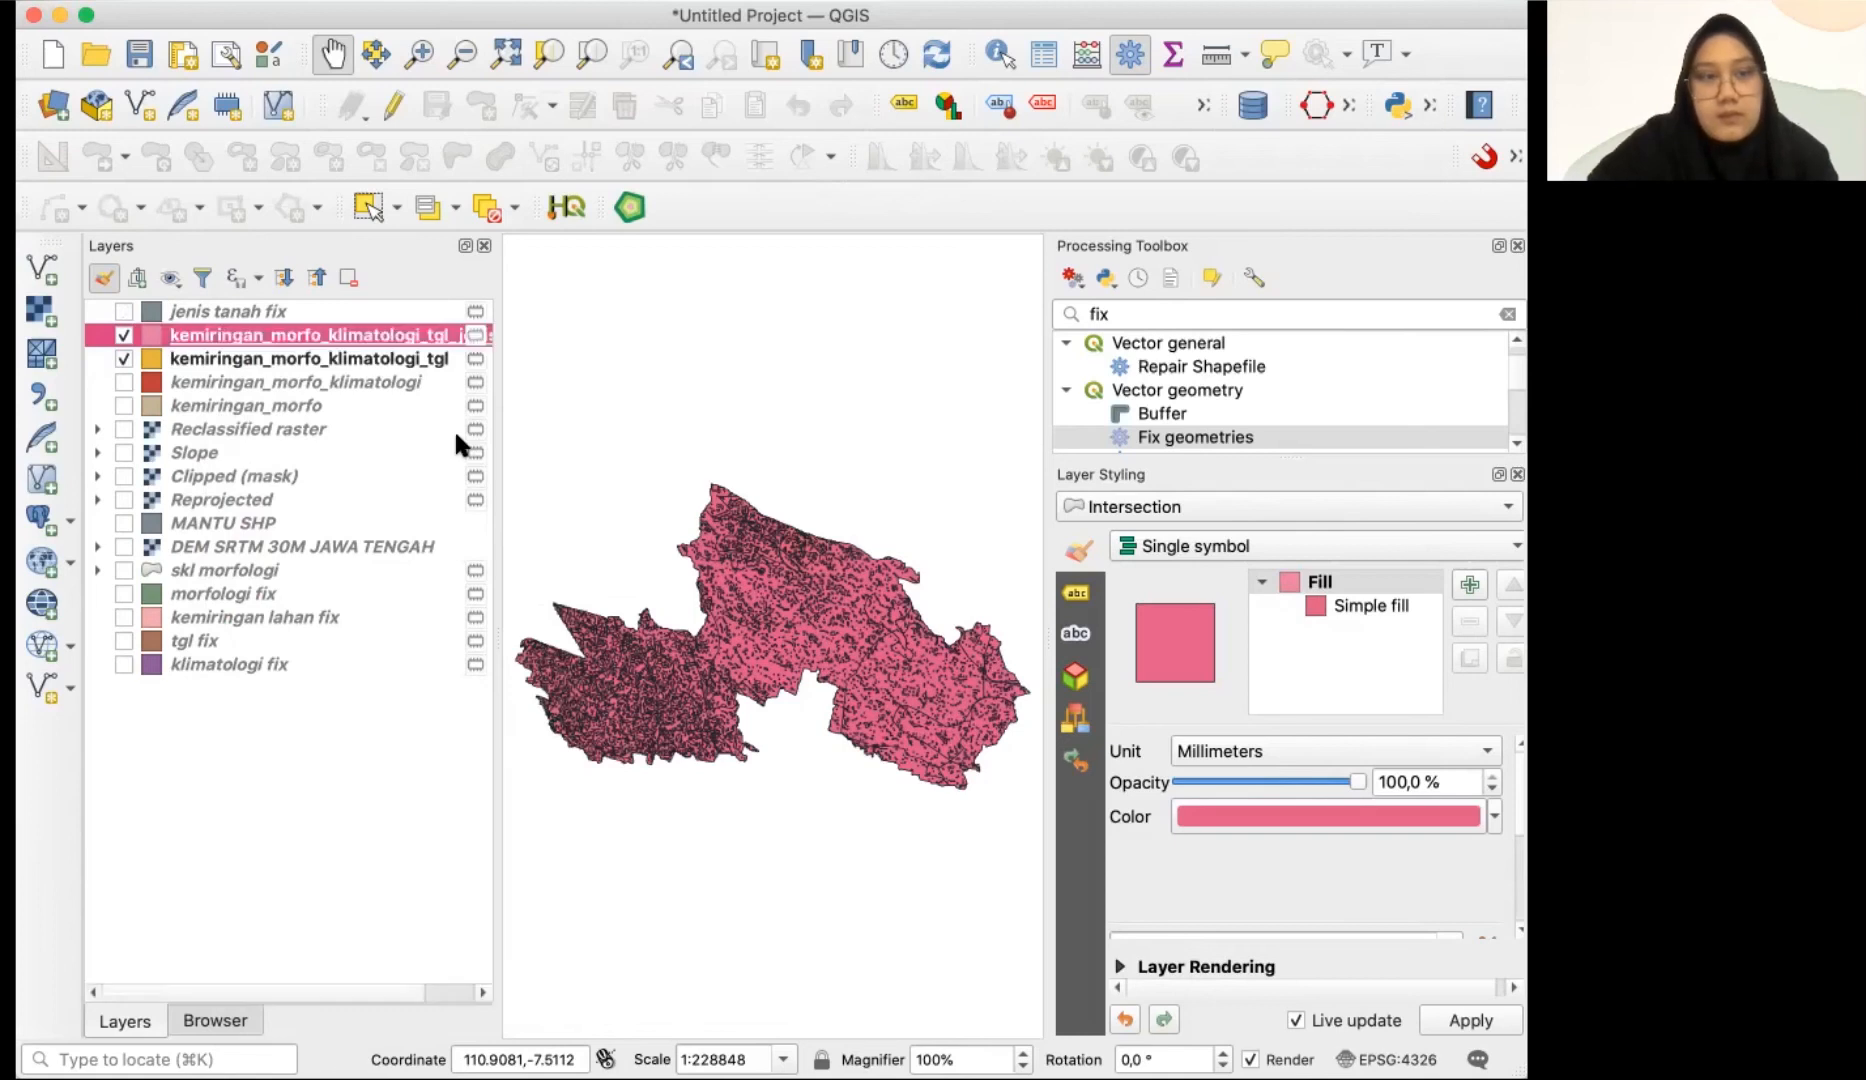
- Hide the kemiringan_morfo_klimatologi_tgl layer and move jenis tanah fix to the end of the layer order
left_click(123, 358)
left_click_drag(193, 311, 235, 692)
left_click(238, 316)
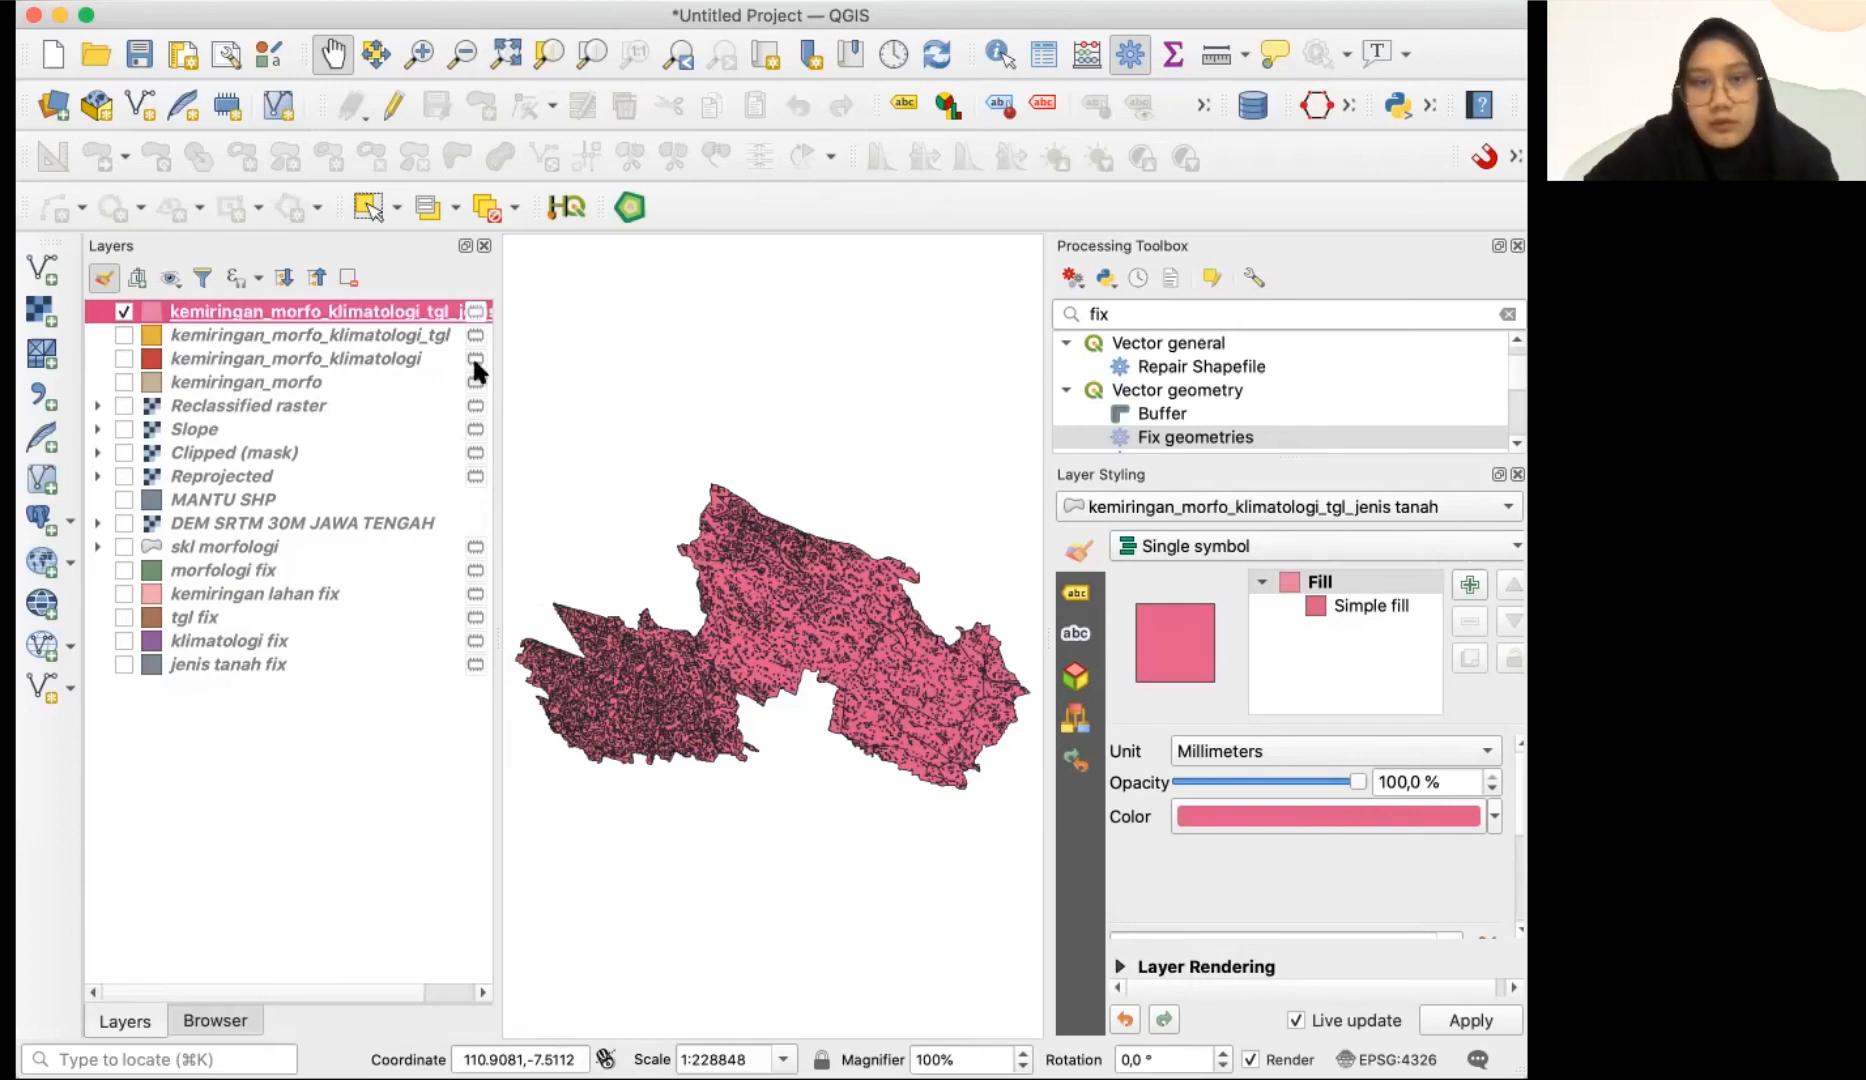
- Enable editing on the kemiringan_morfo_klimatologi_tgl_jenis tanah layer and set up a calculated whole-number field named Skor Total
left_click(394, 316)
left_click(1045, 58)
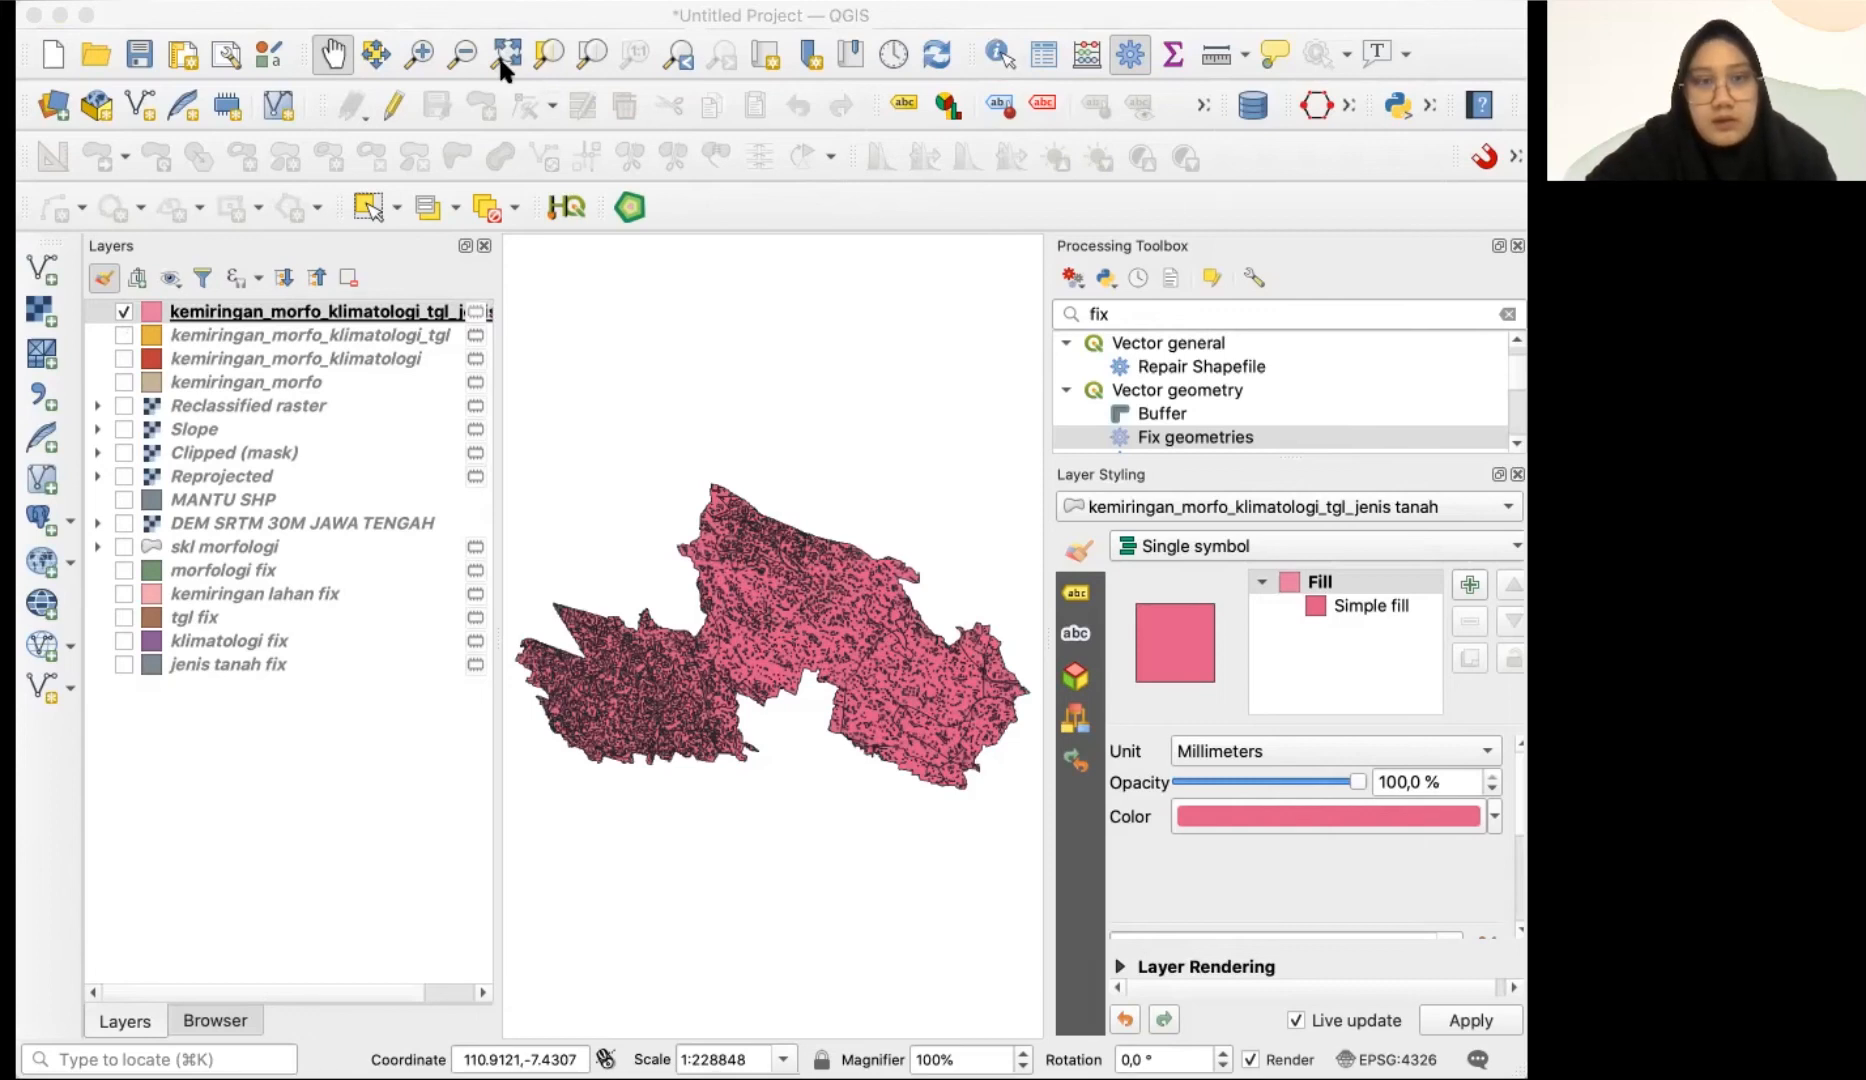
left_click(394, 105)
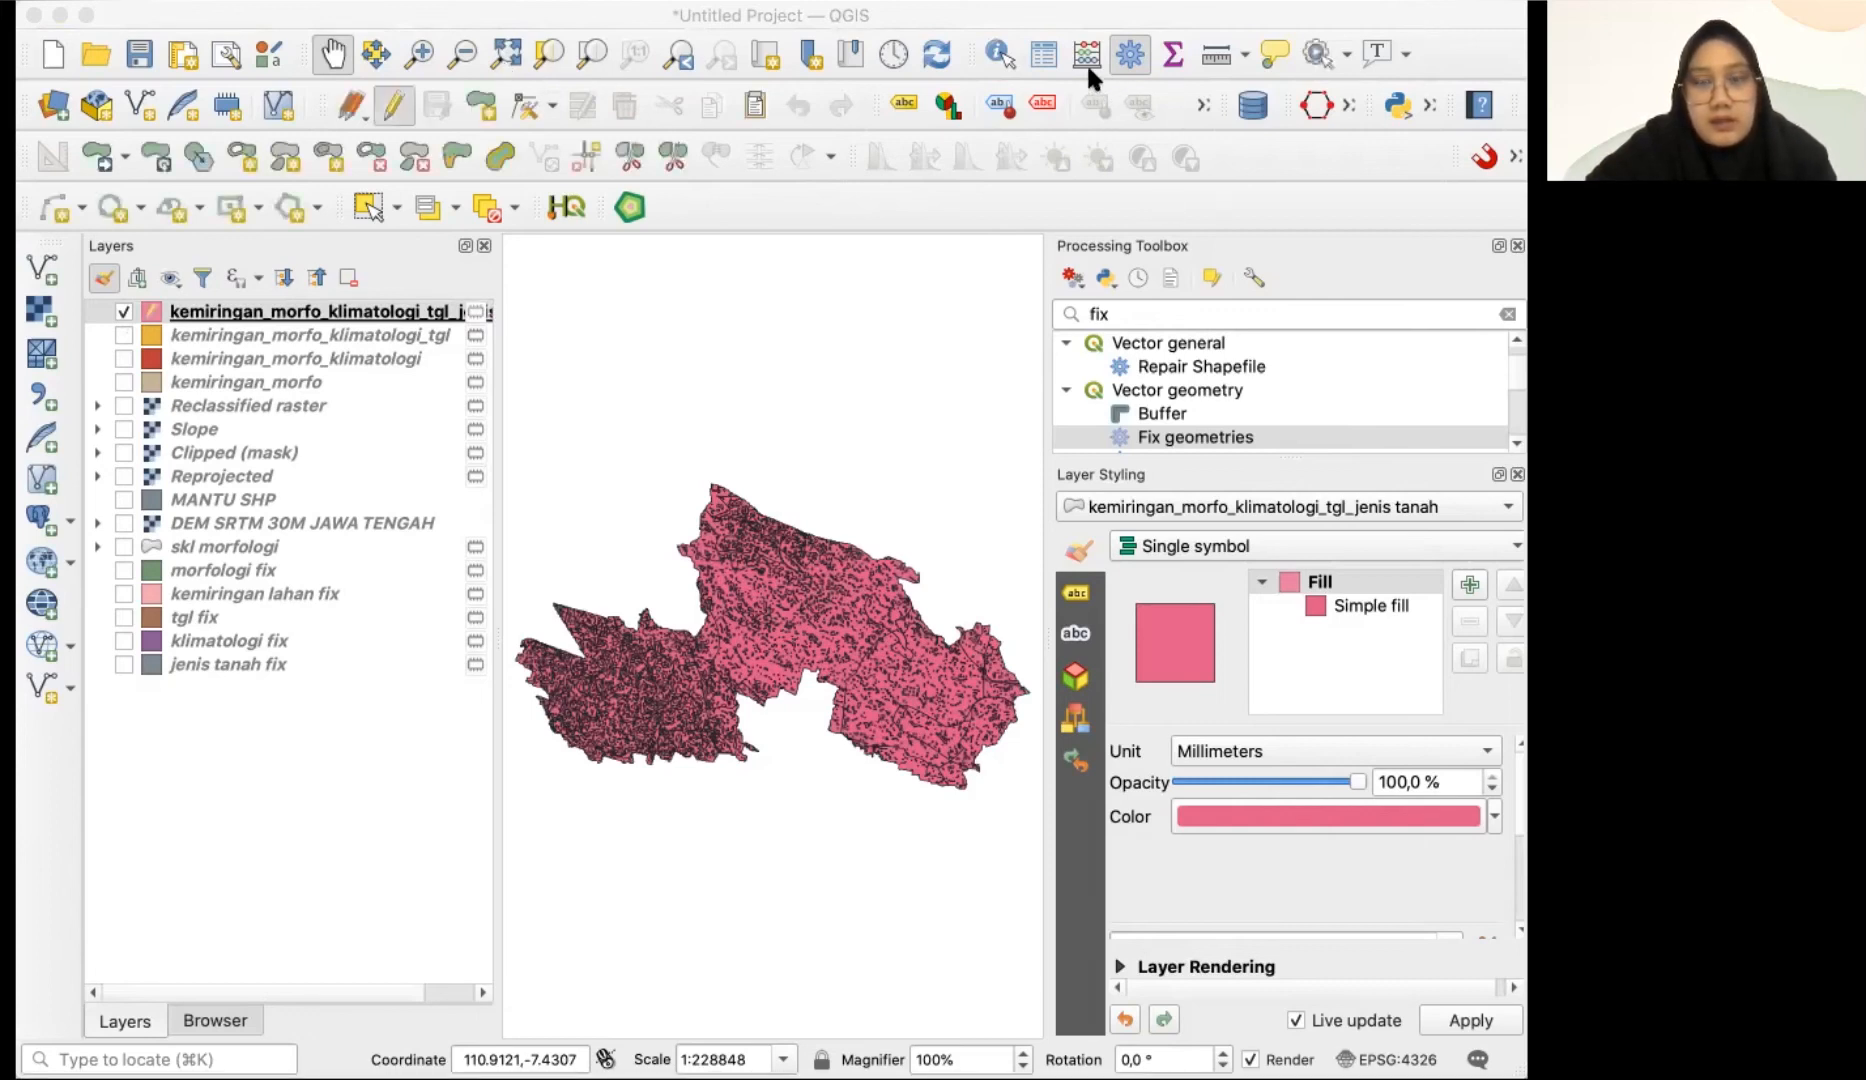
left_click(1182, 52)
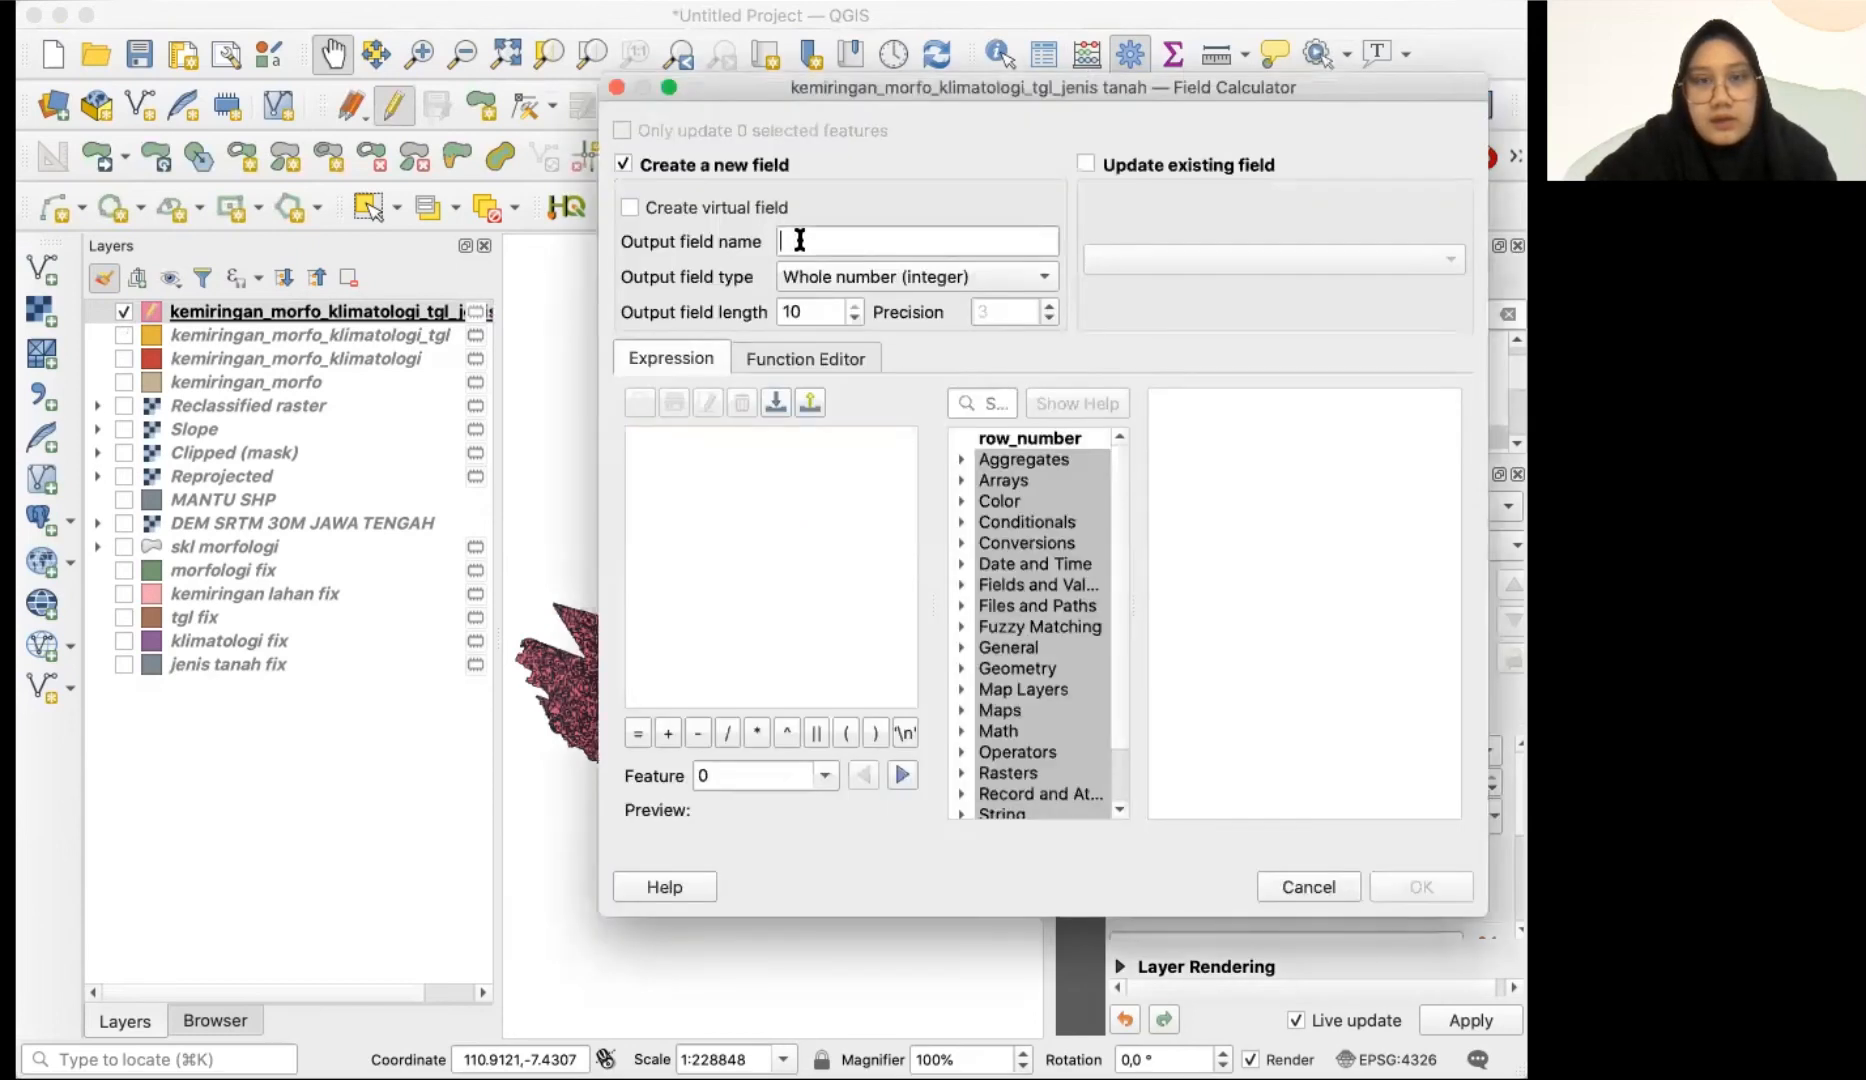
type("Skor Total")
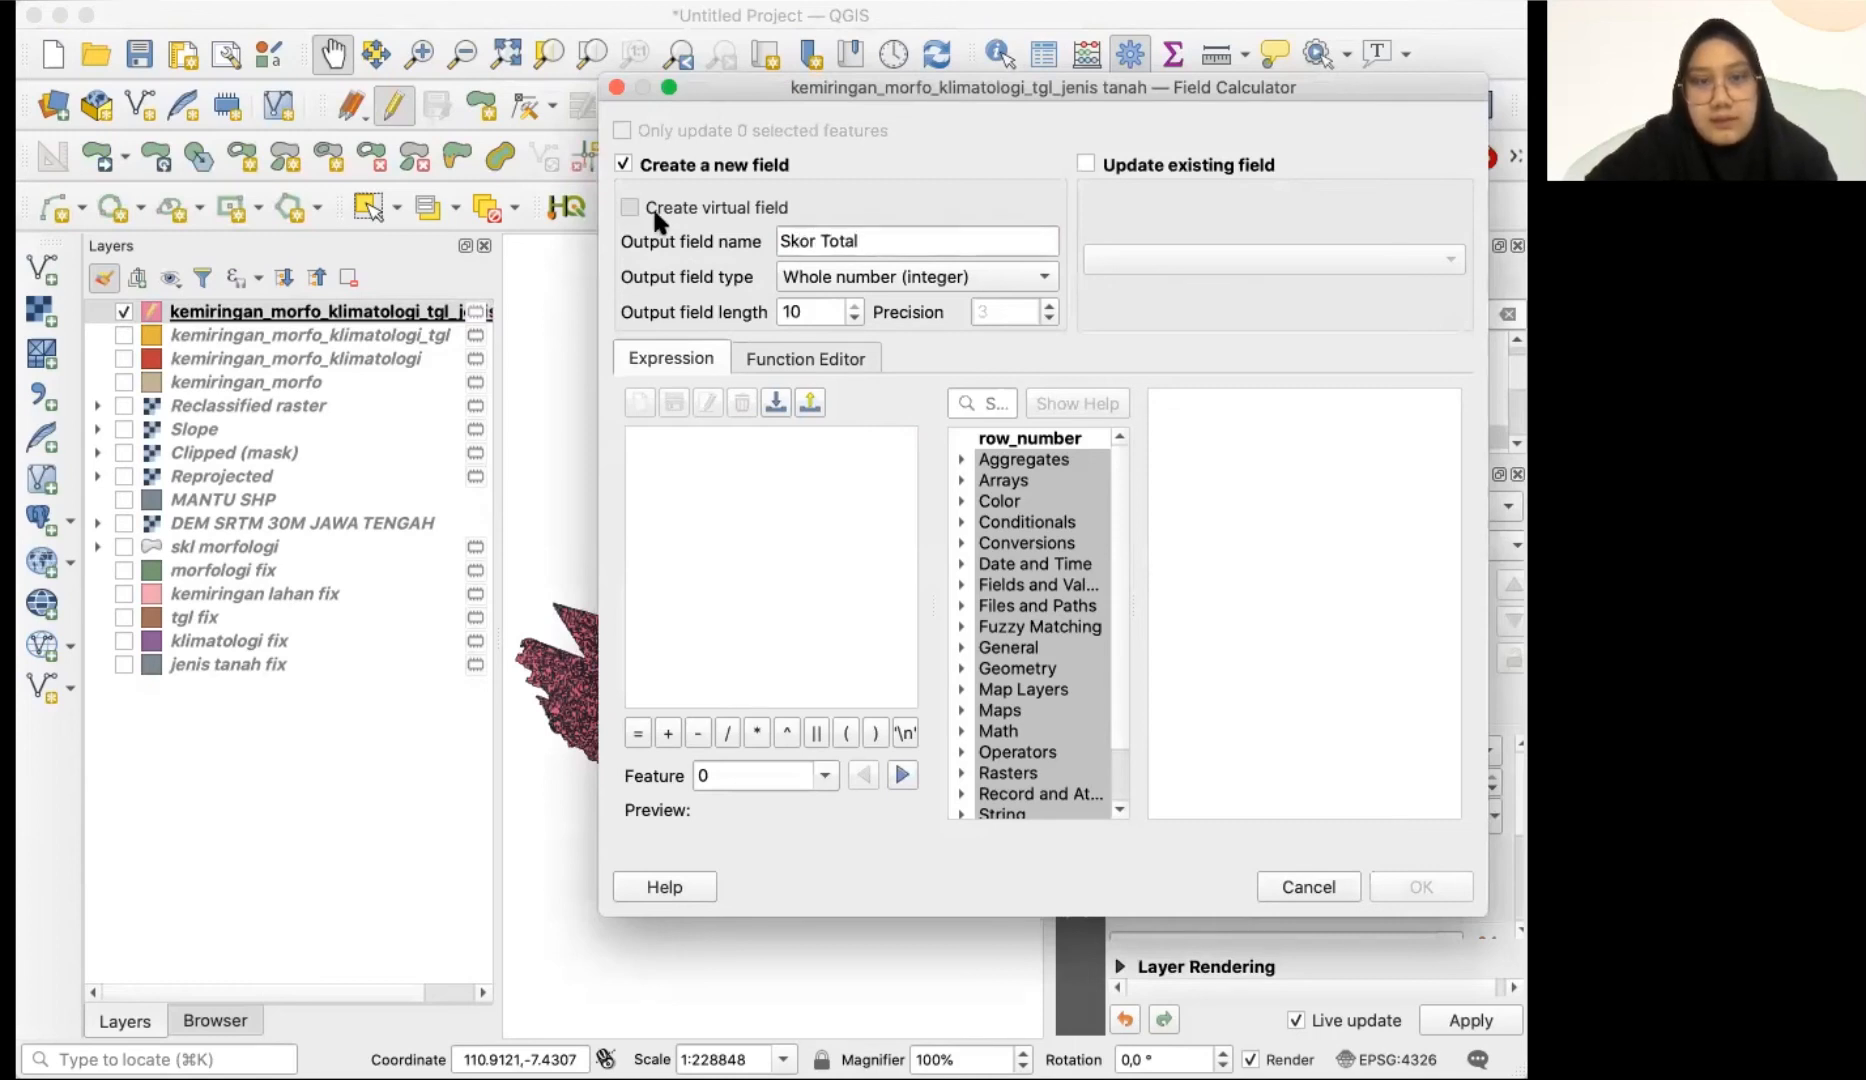
- Calculate Skor Total with the expression ("DN" + "Skor" + "Skor Klimatologi" + "Skor TGL" + "Skor Jenis Tanah")/5
left_click(791, 588)
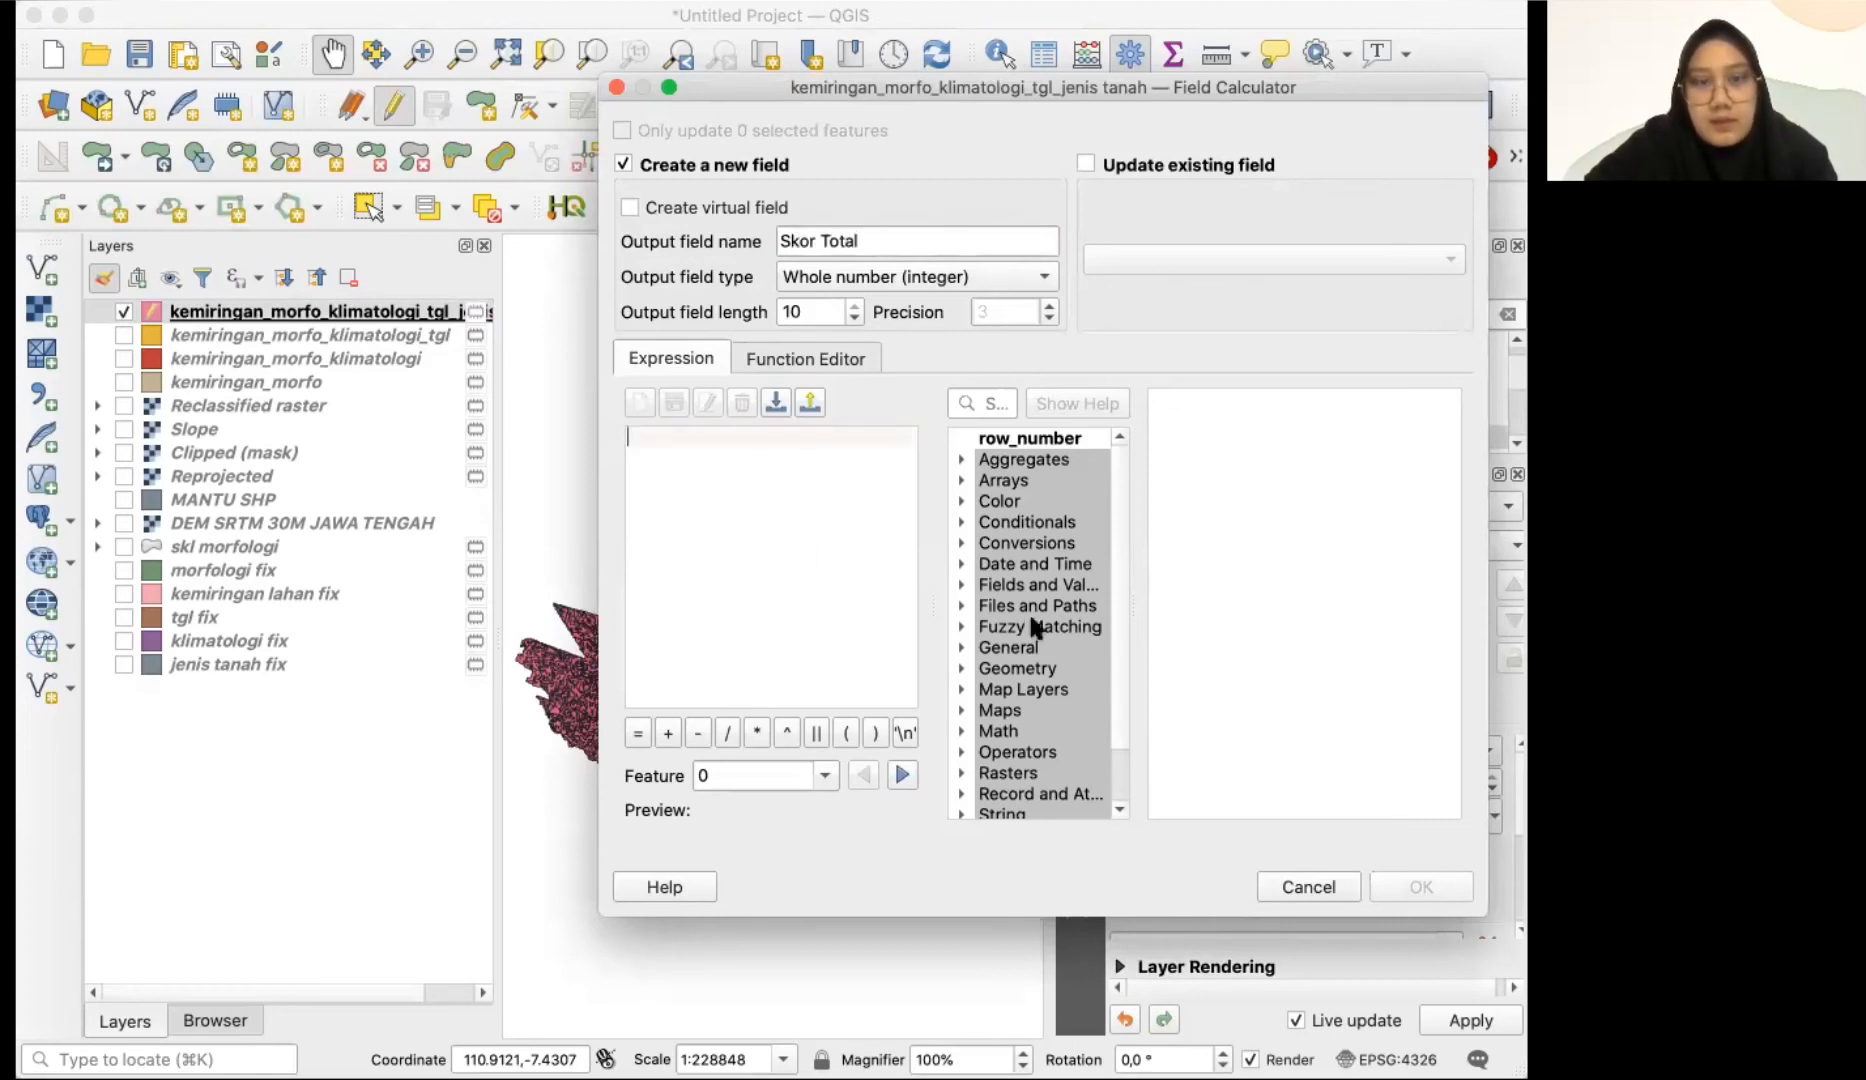
left_click(961, 585)
left_click(802, 543)
type("(")
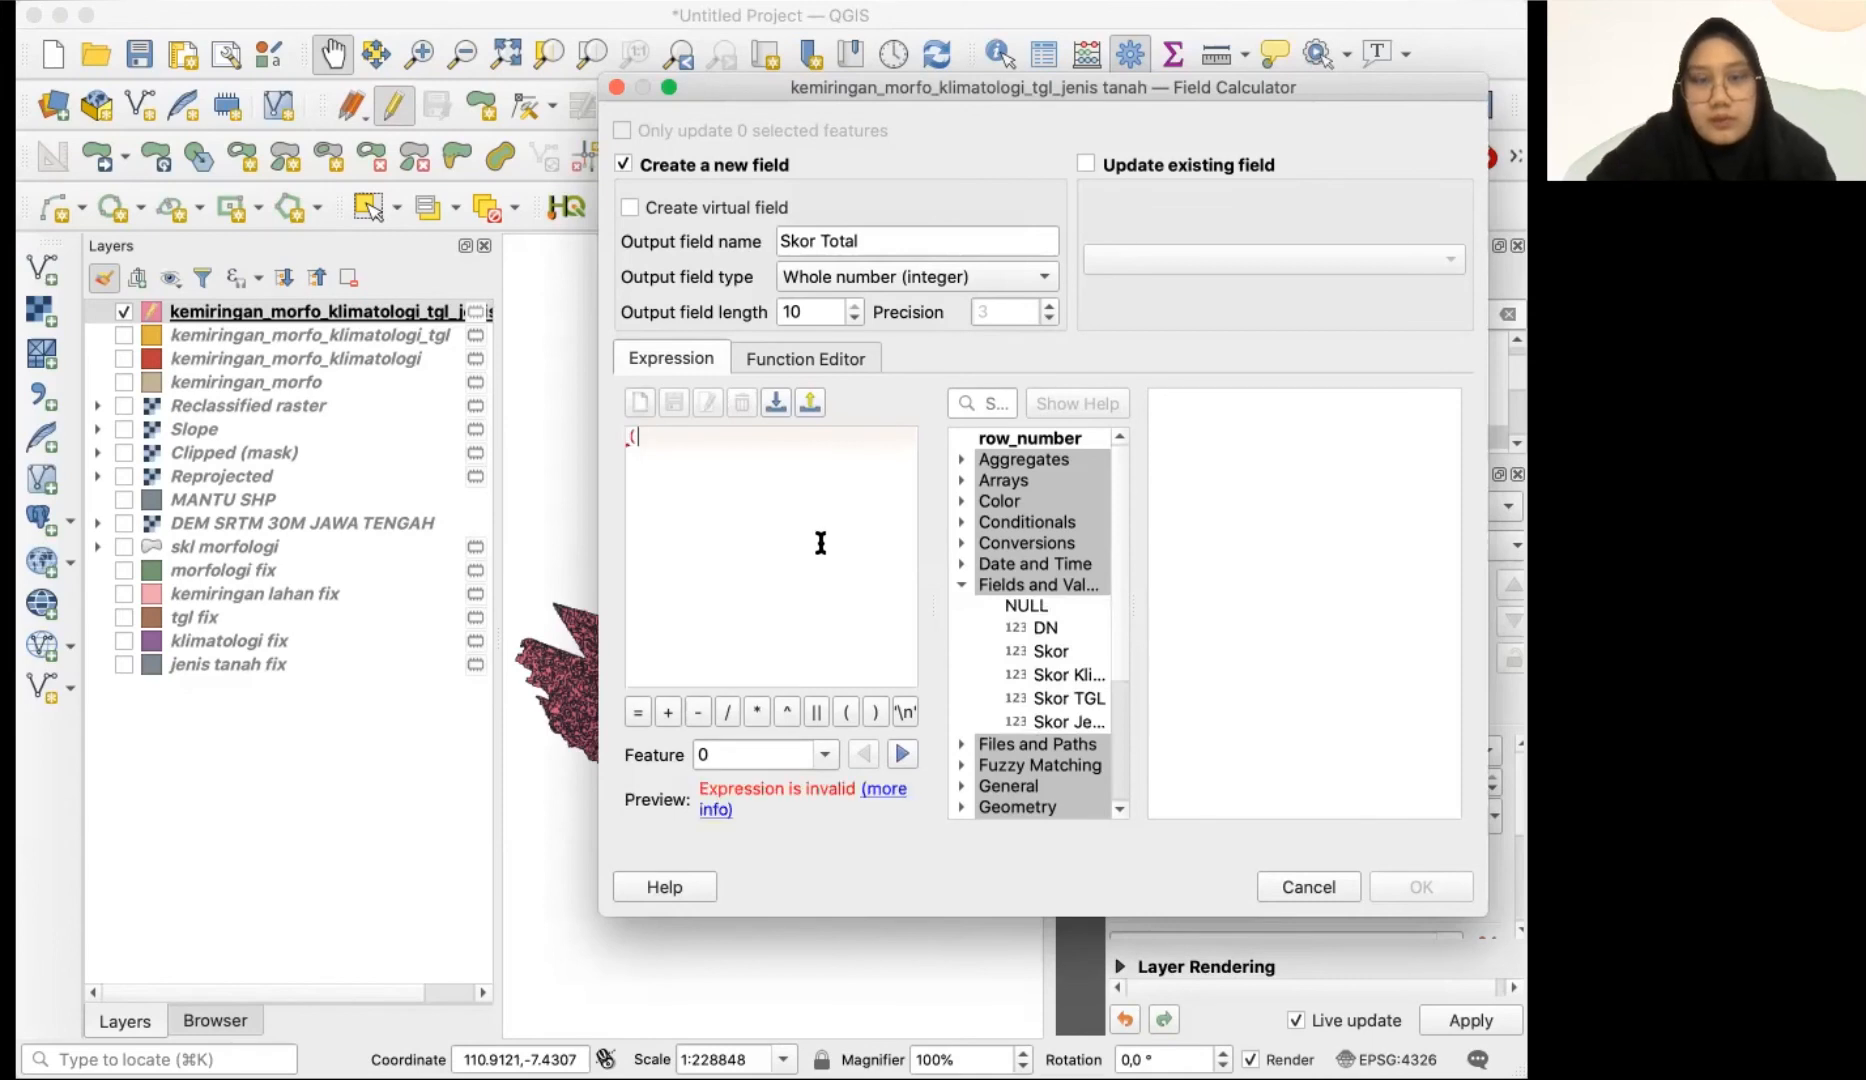
double_click(1045, 627)
type("+ \"Skor\" +")
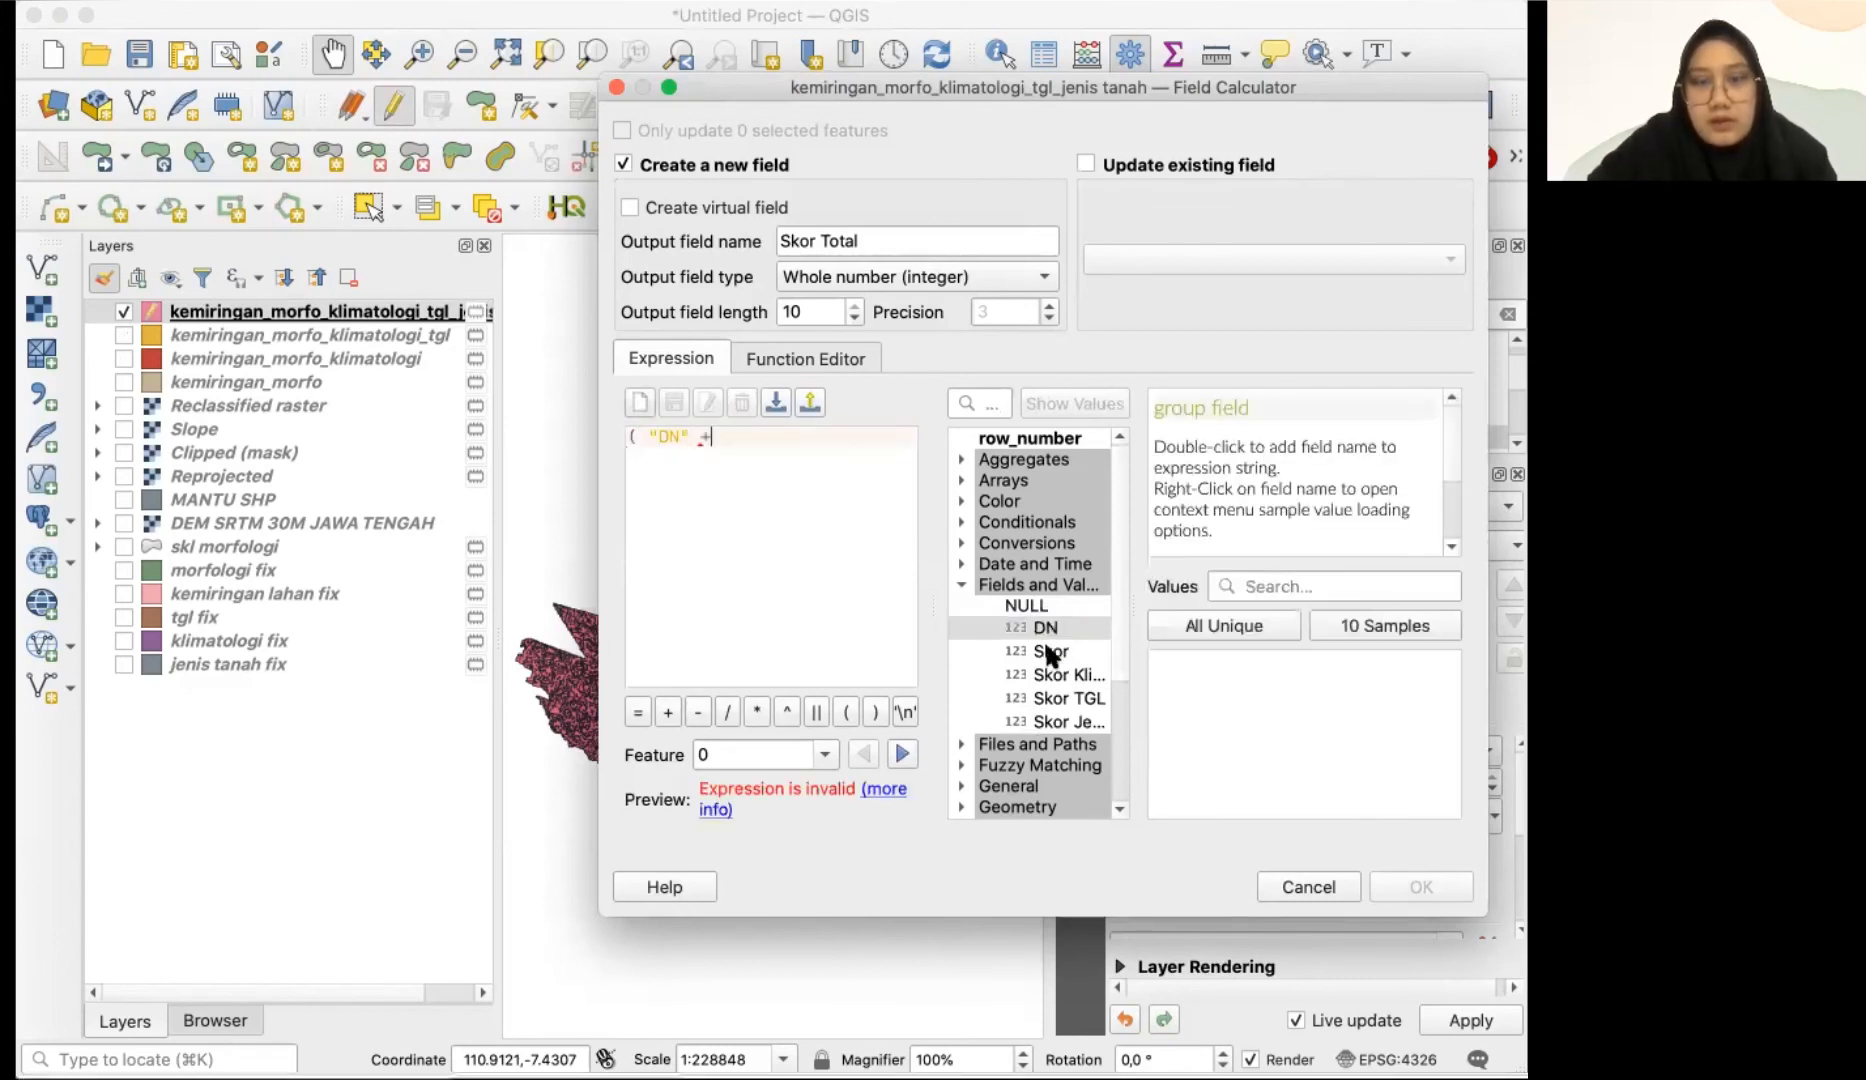
double_click(1048, 651)
type("+ \"Skor Klimatologi\" +")
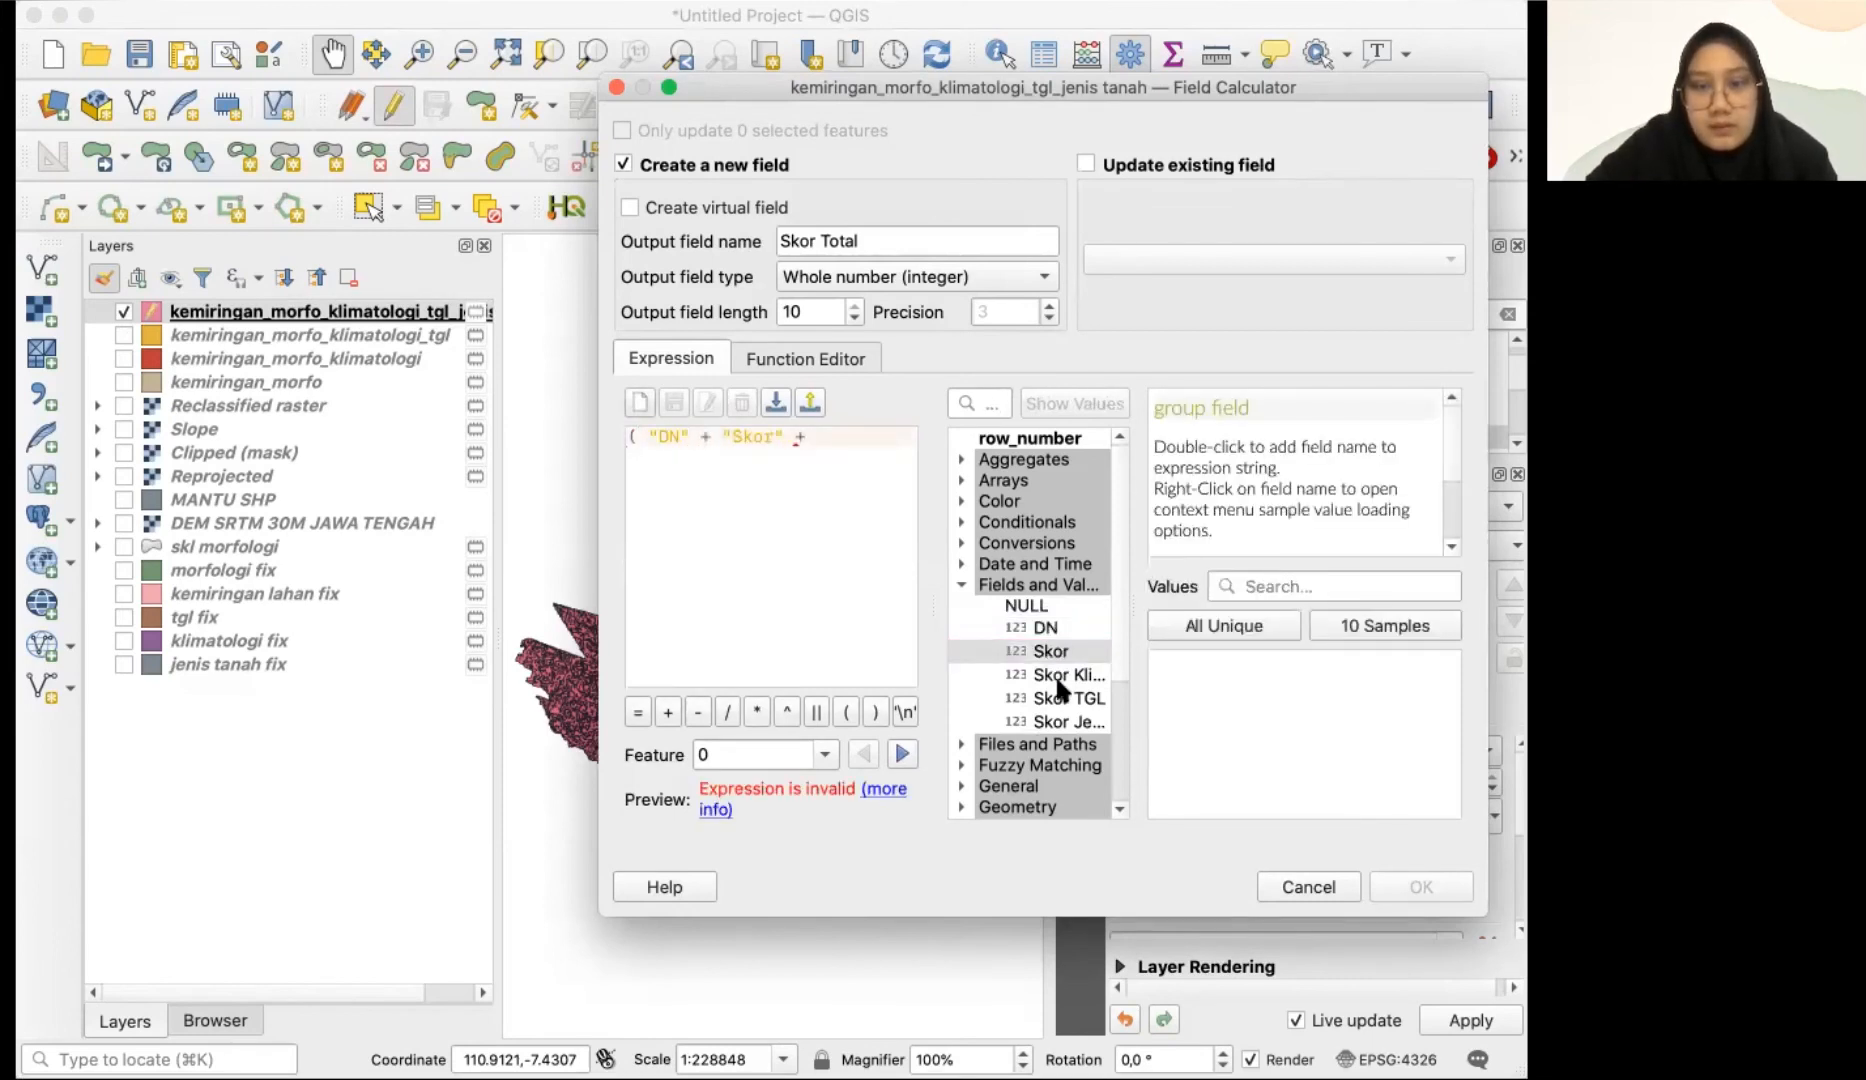
double_click(1057, 676)
type("+")
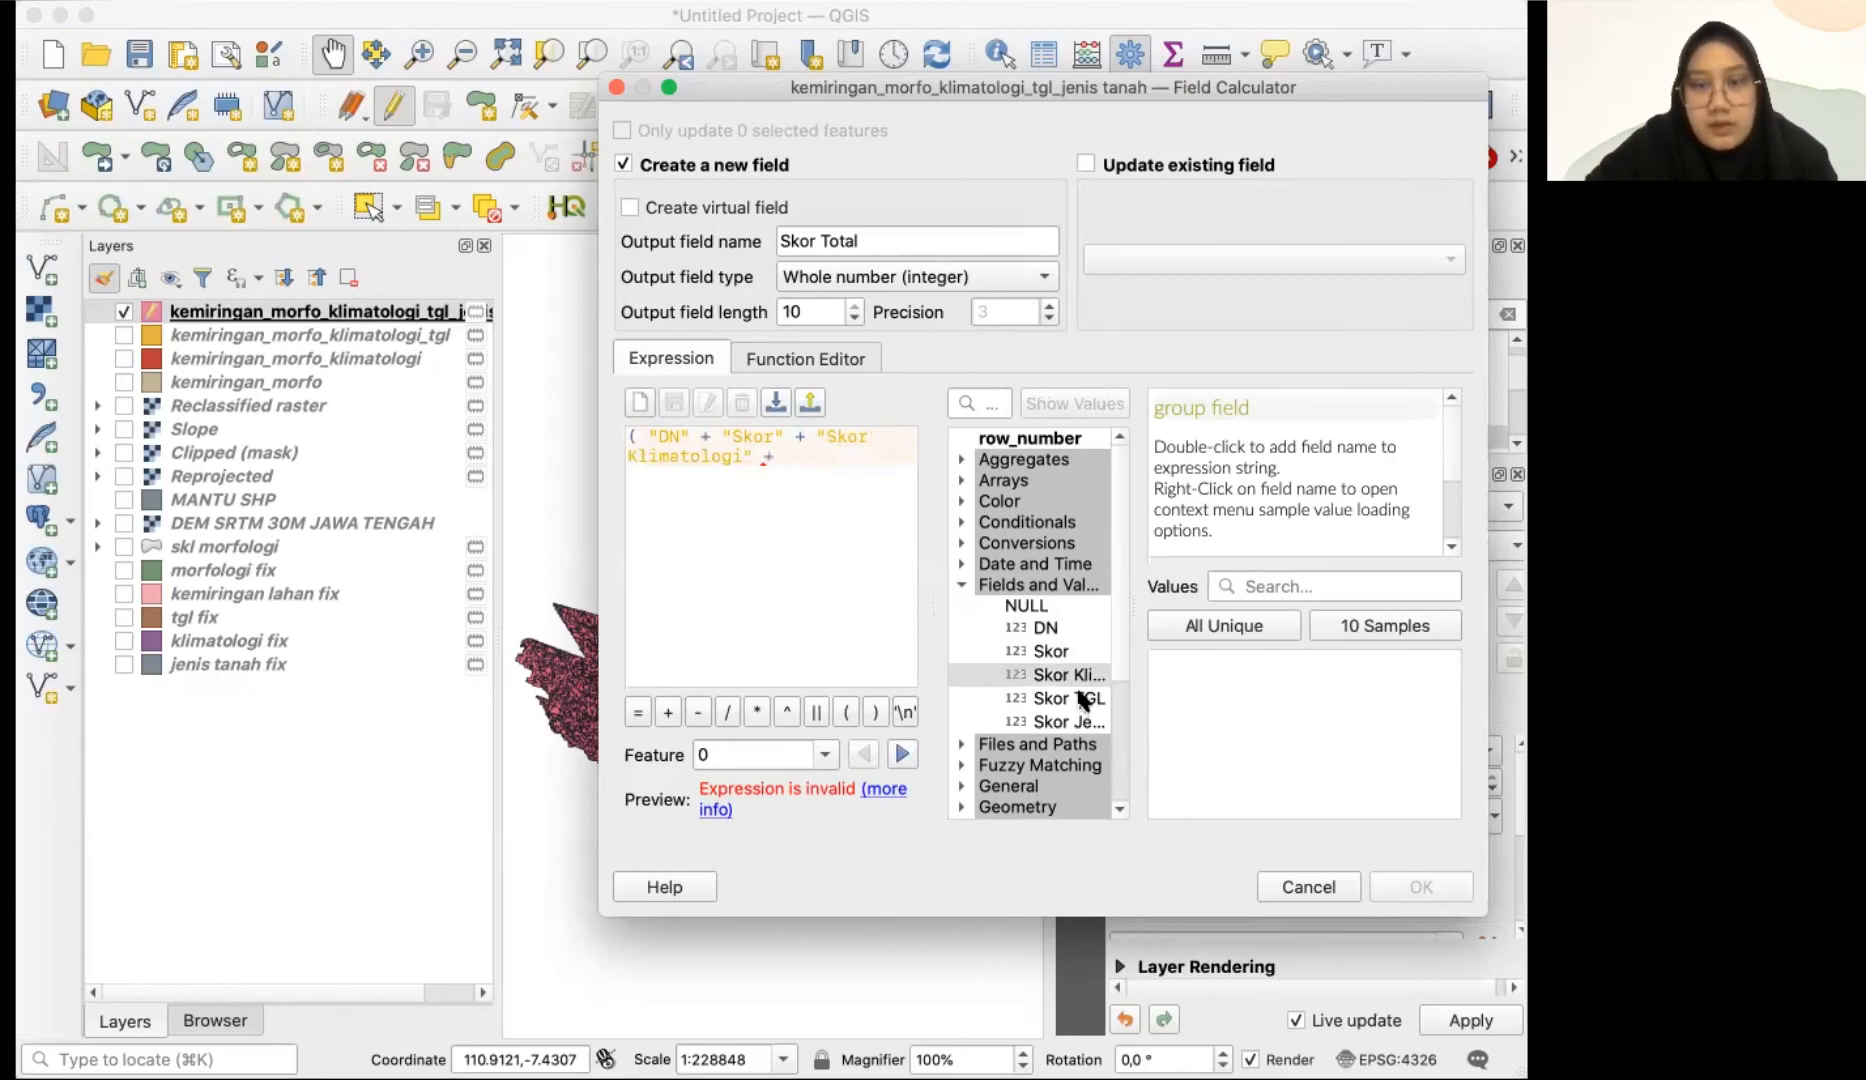
double_click(1070, 698)
type("+")
double_click(1068, 721)
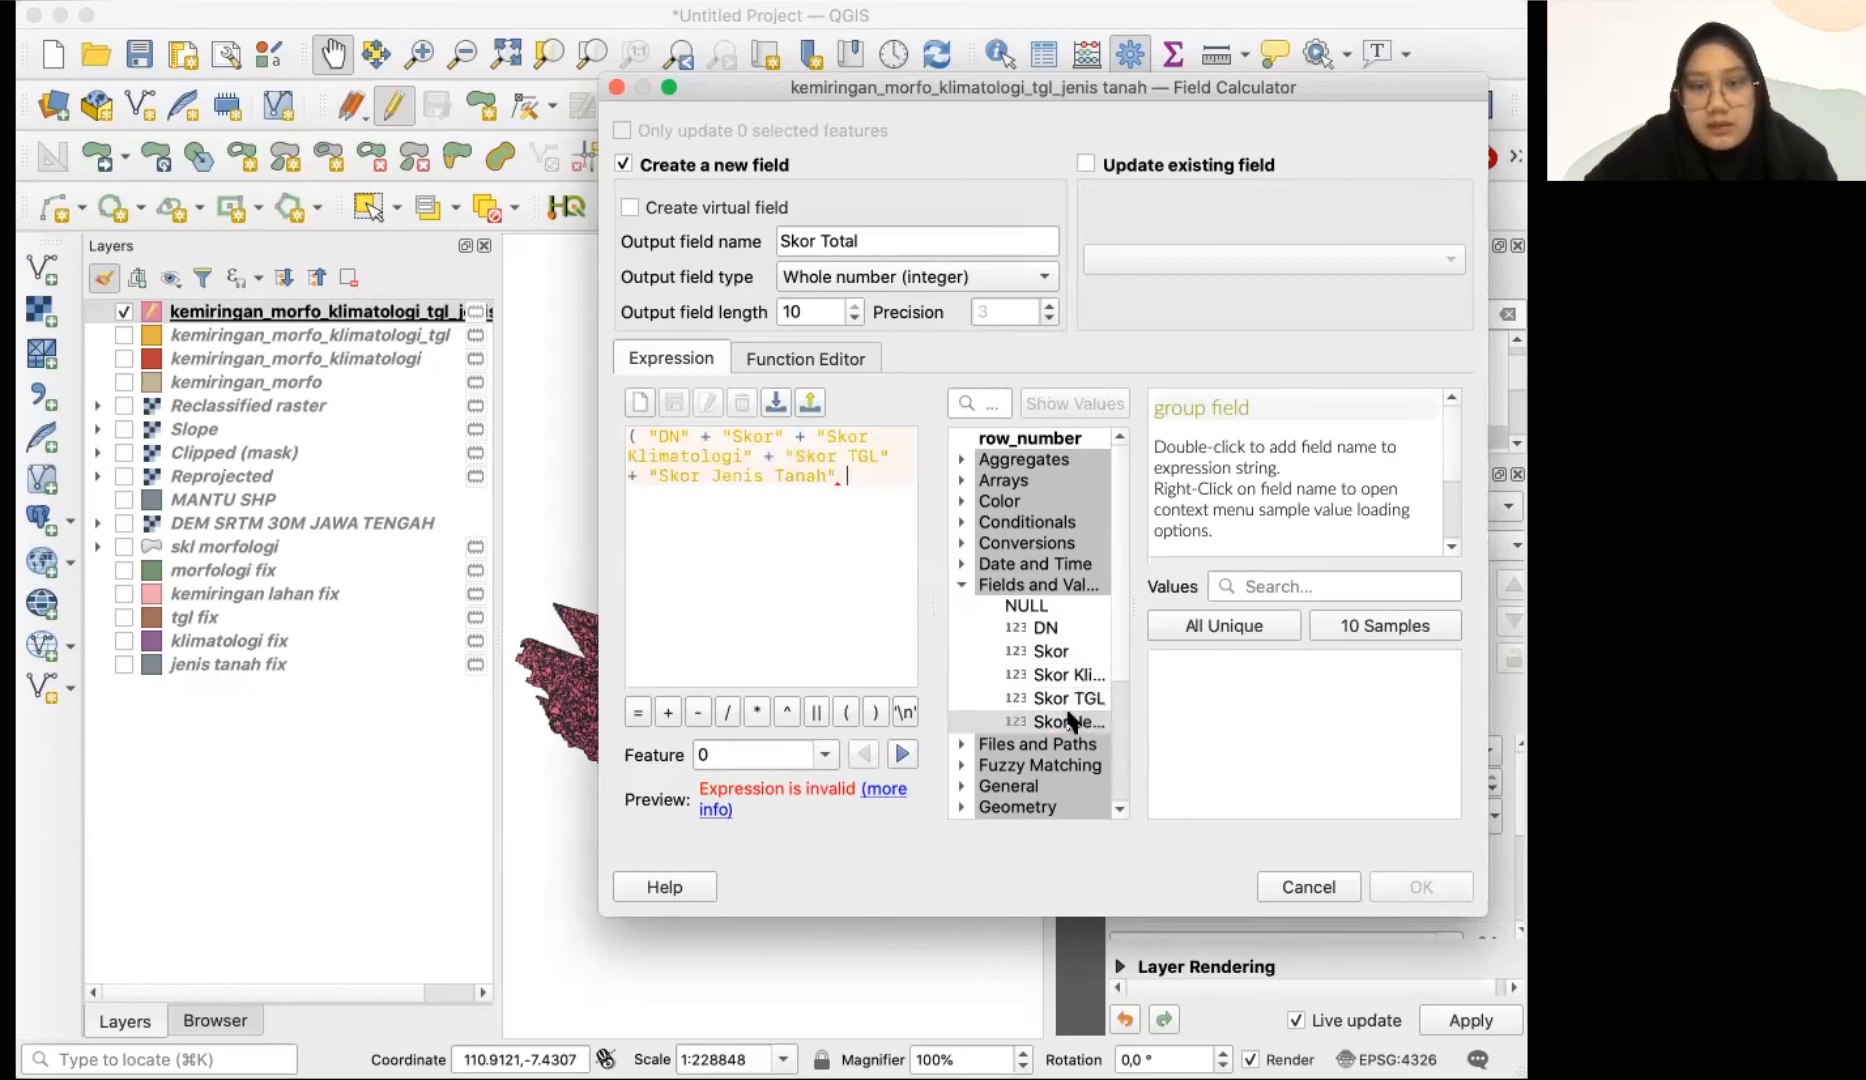
type(")/5")
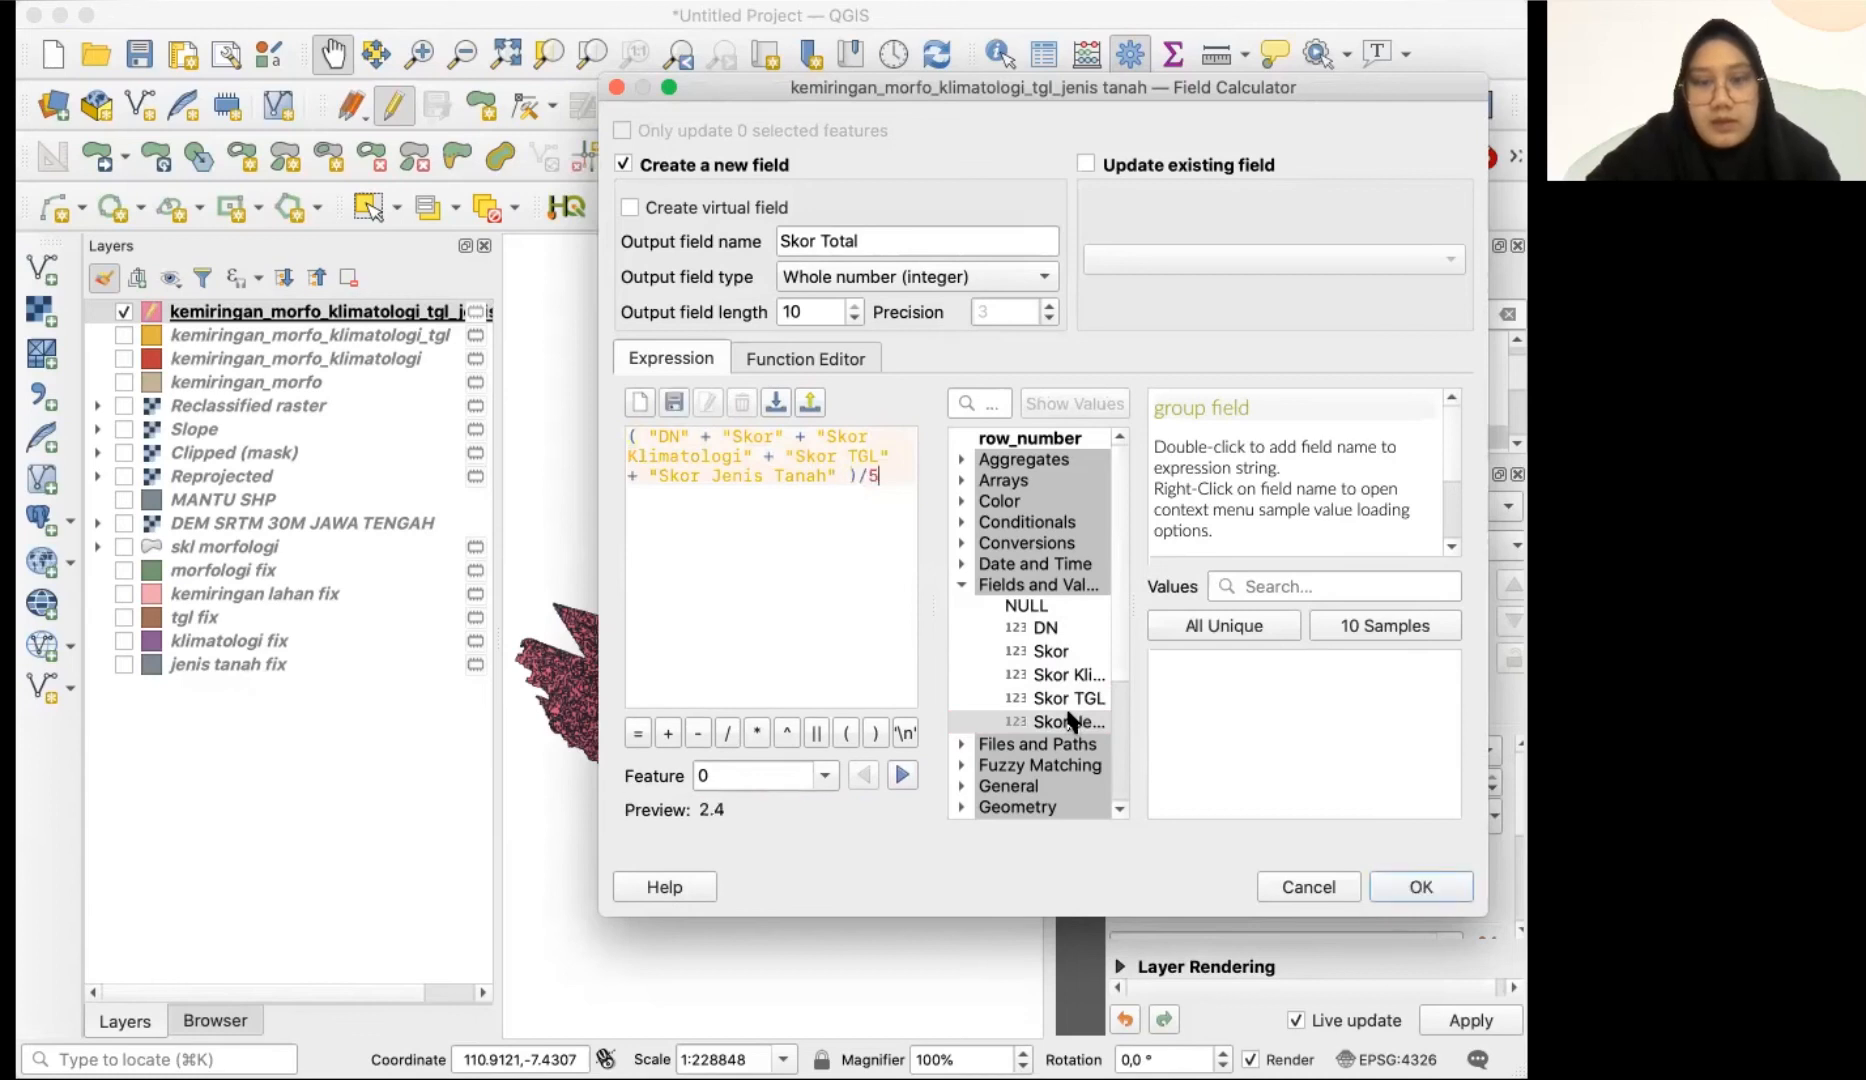
left_click(1433, 875)
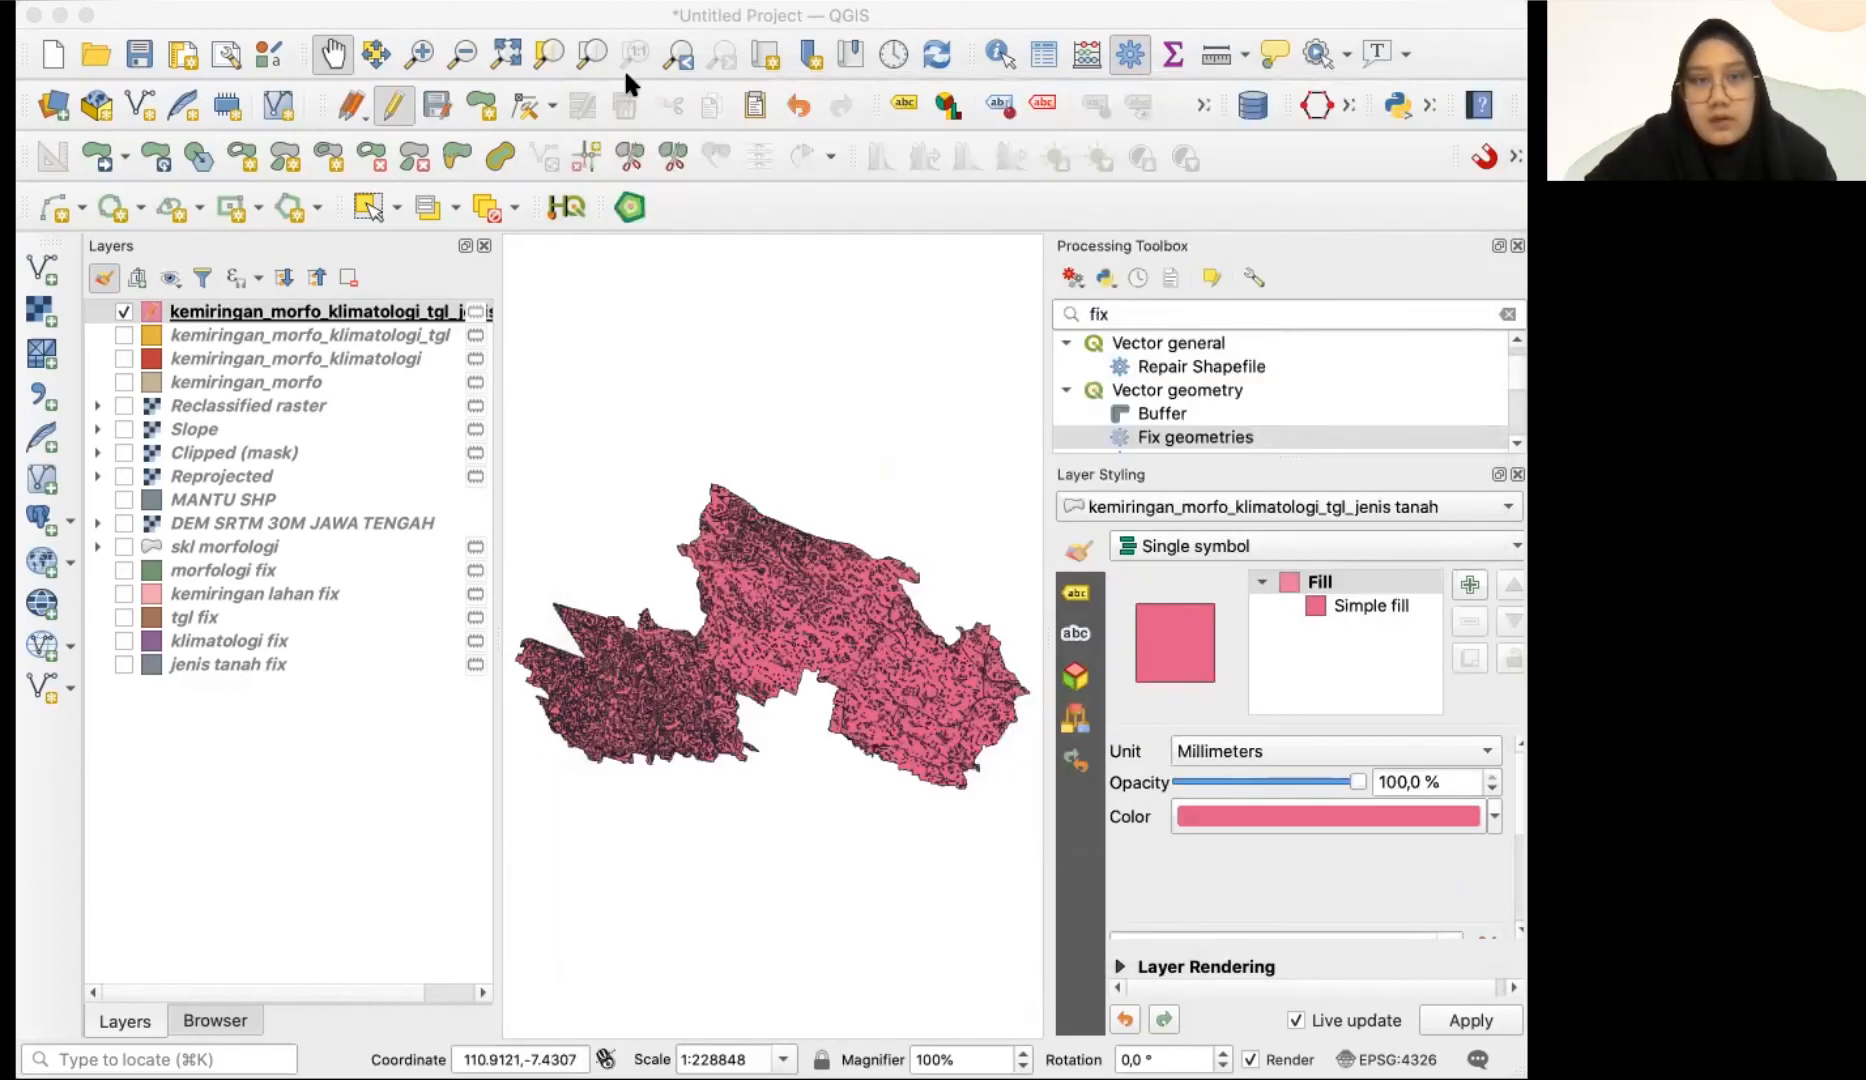
- Add a Text (string) field named SKL EROSI with length 70 to the combined layer
left_click(1084, 53)
type("SKL EROSI")
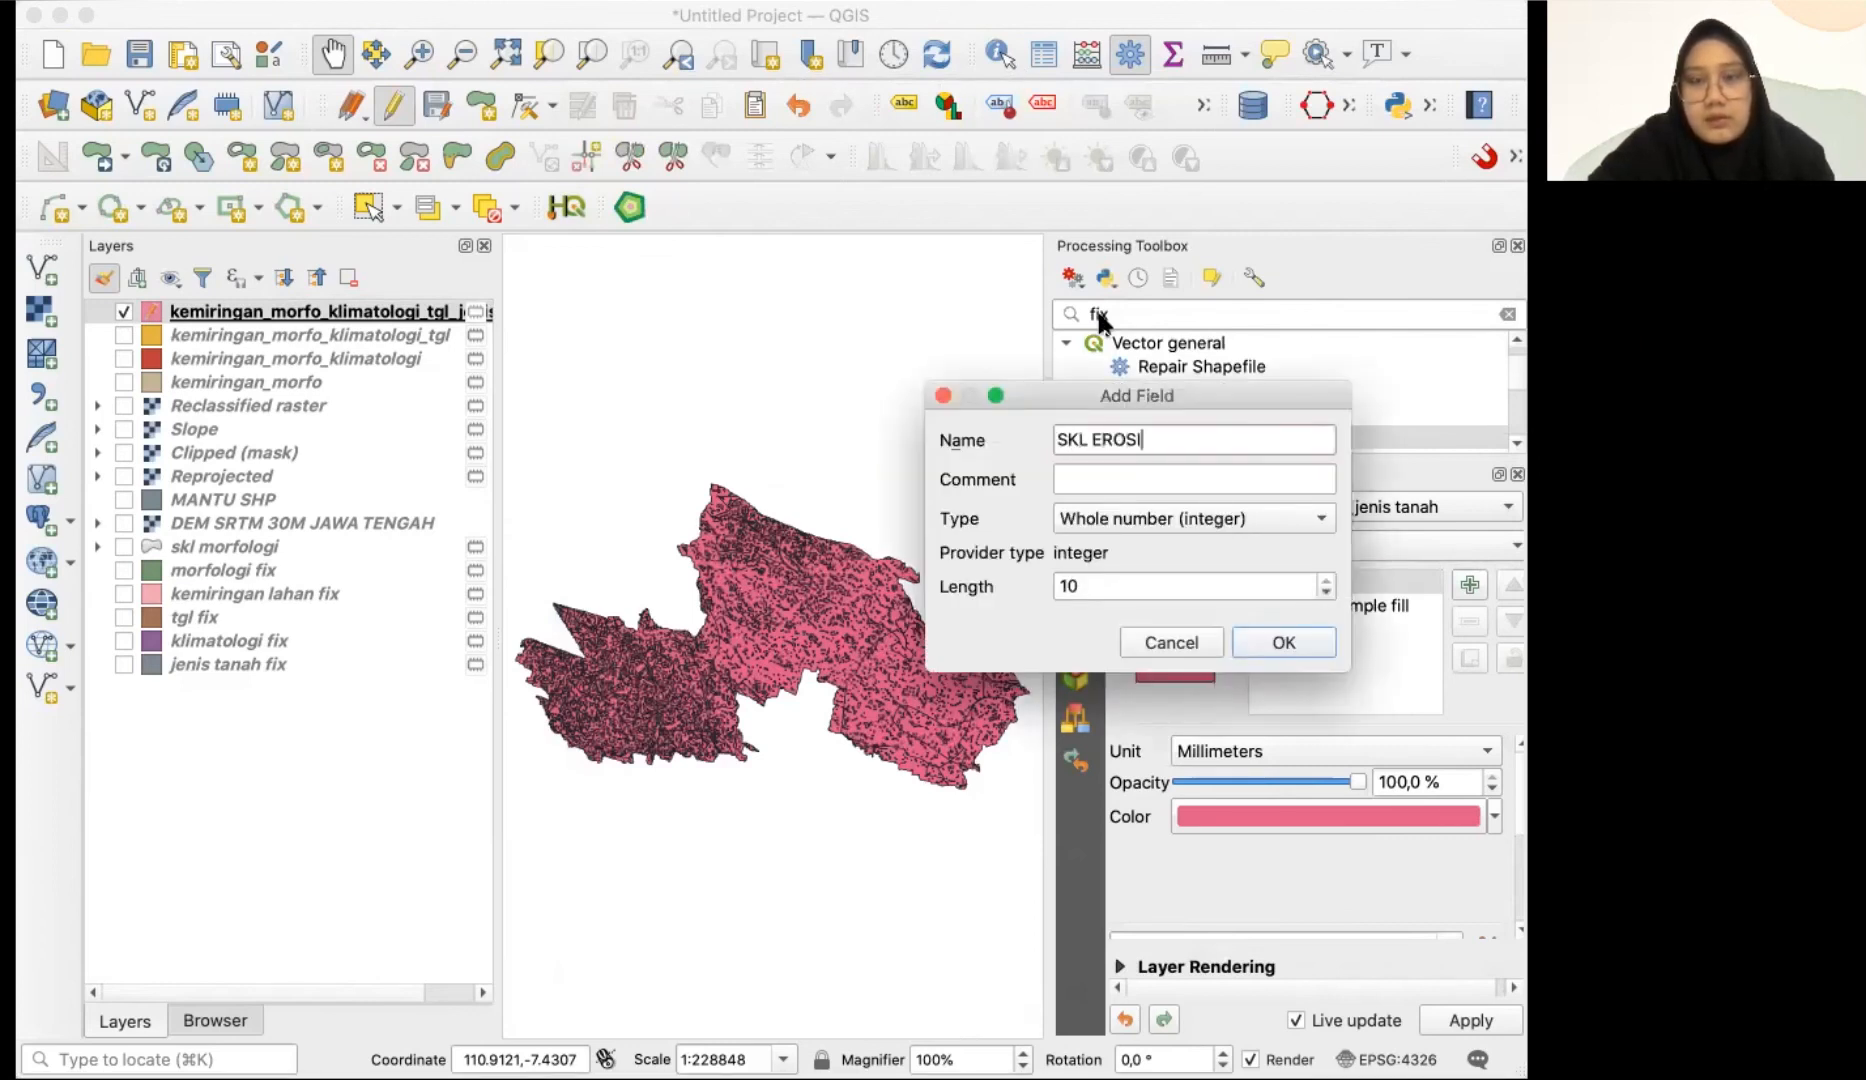
left_click(1148, 518)
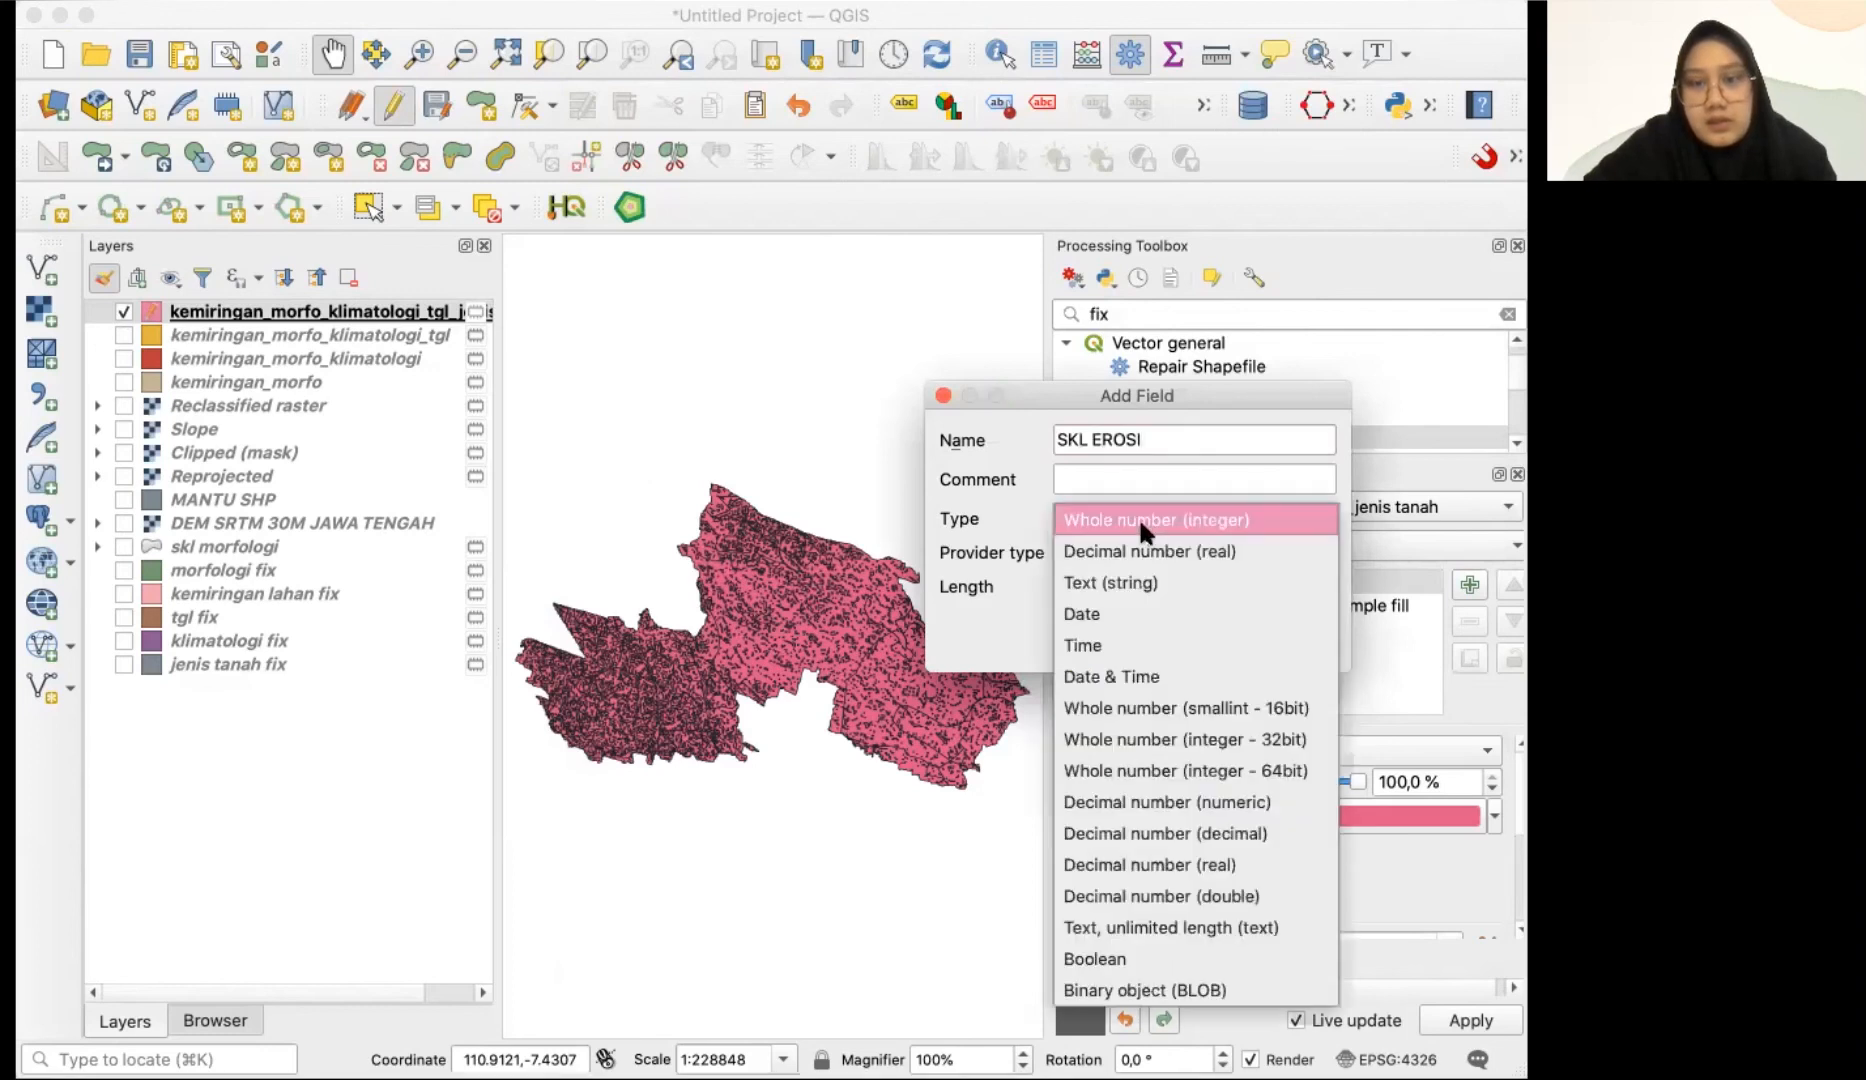
left_click(1141, 572)
left_click(1108, 586)
key("BackSpace")
key("BackSpace")
type("70")
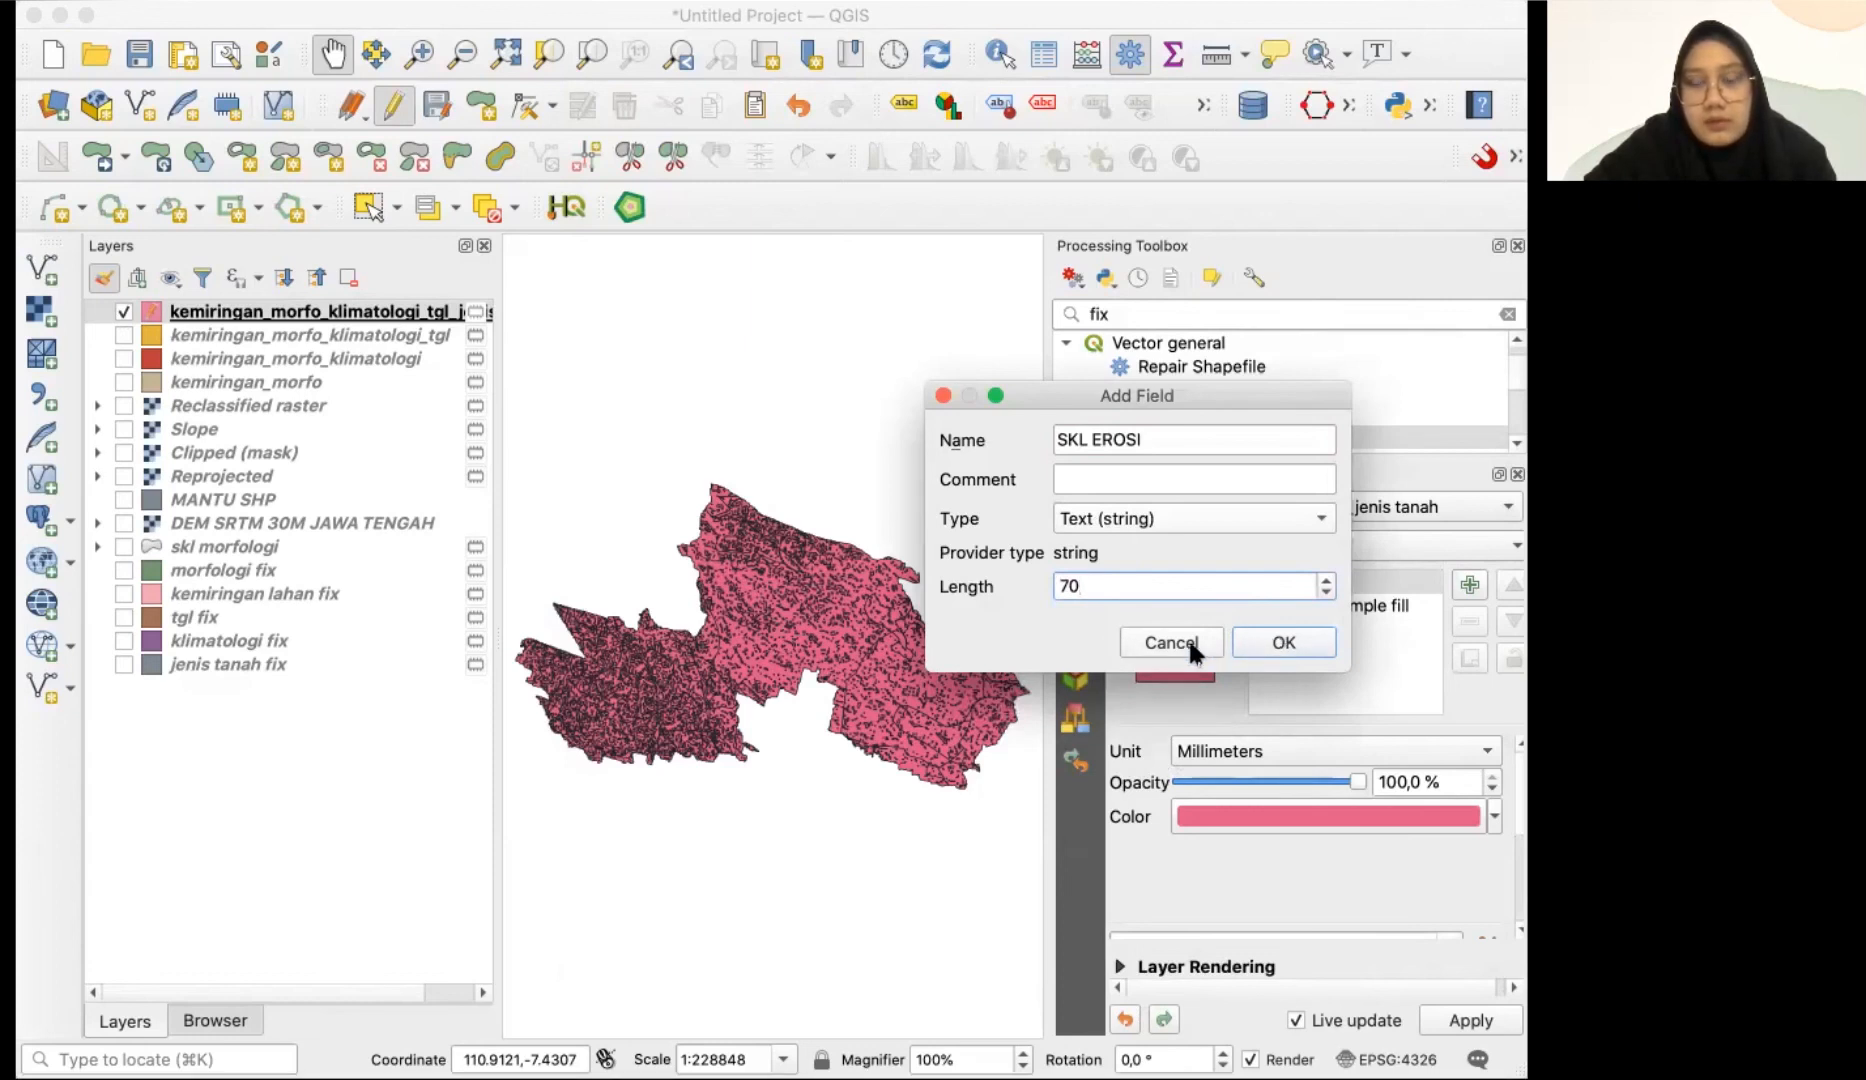
left_click(1260, 643)
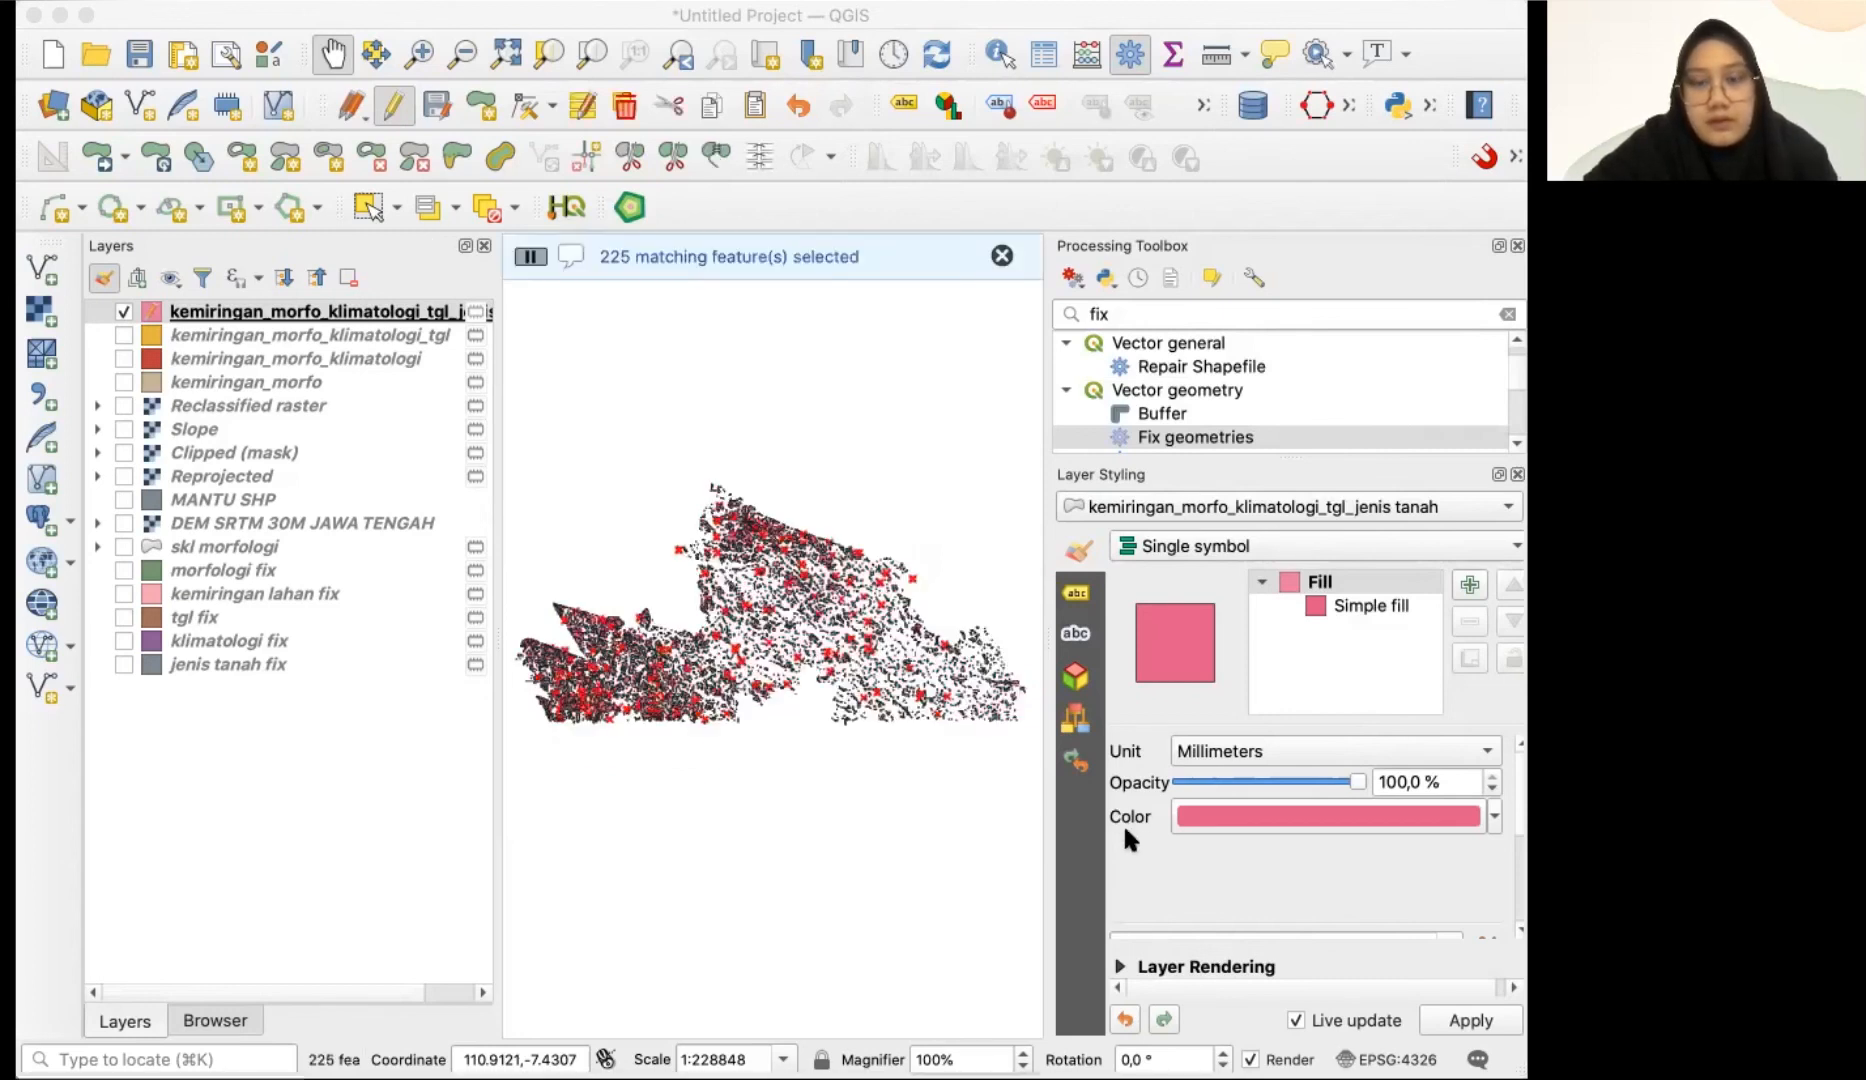
- Update the existing SKL EROSI field to 'Cukup Tinggi' for the selected features only
left_click(1176, 50)
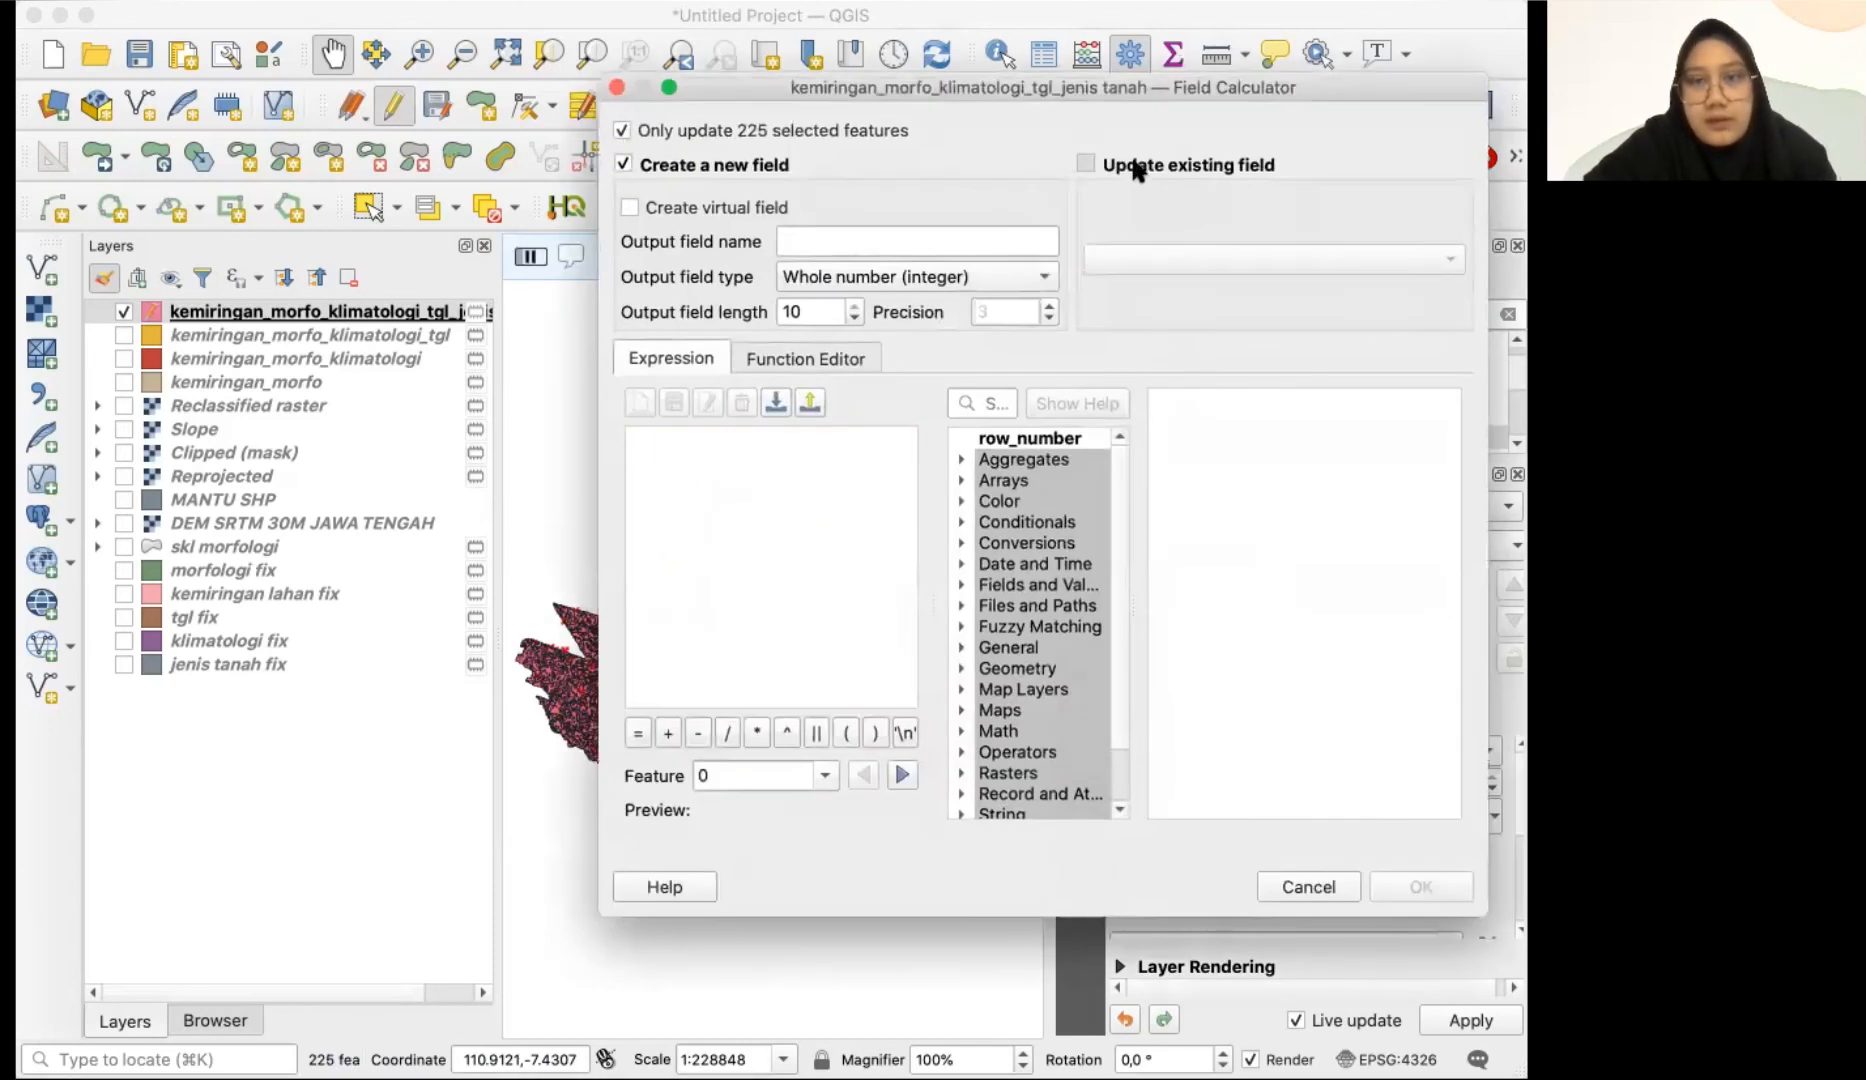
left_click(1140, 166)
left_click(1145, 259)
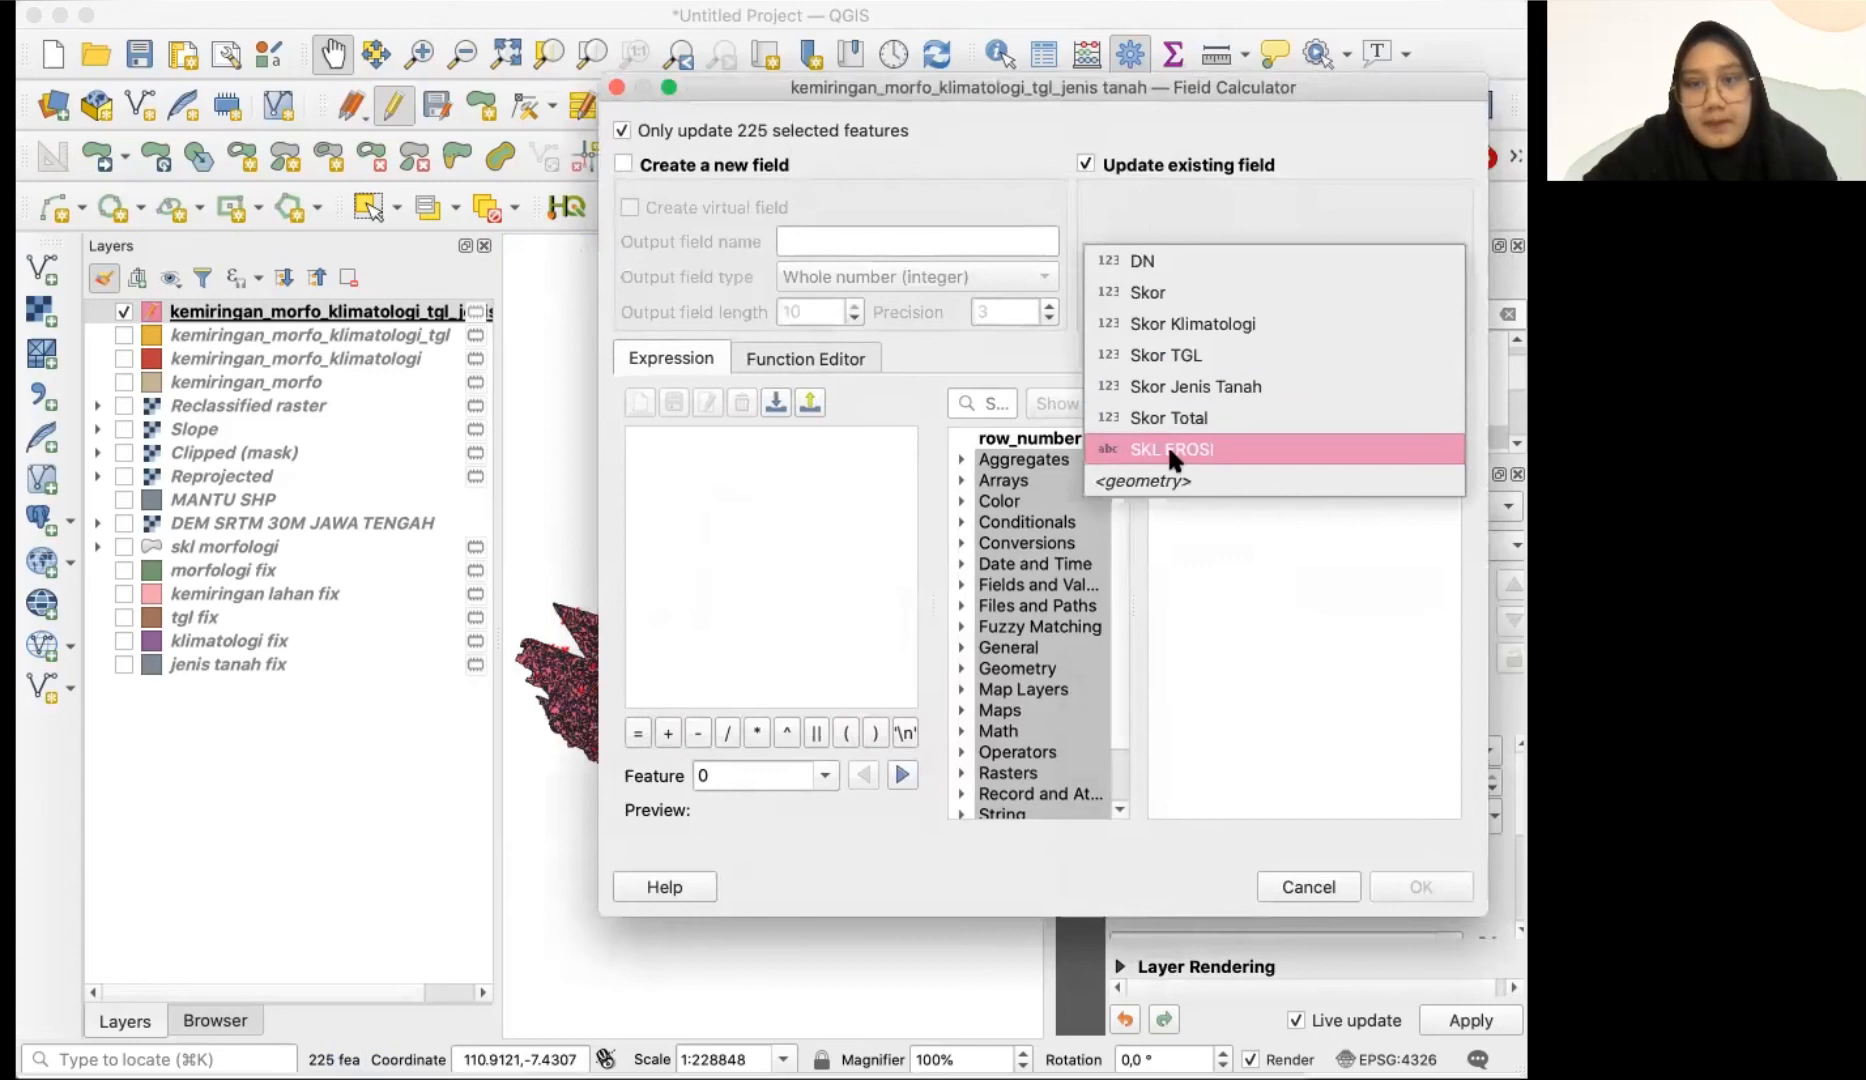
left_click(1168, 450)
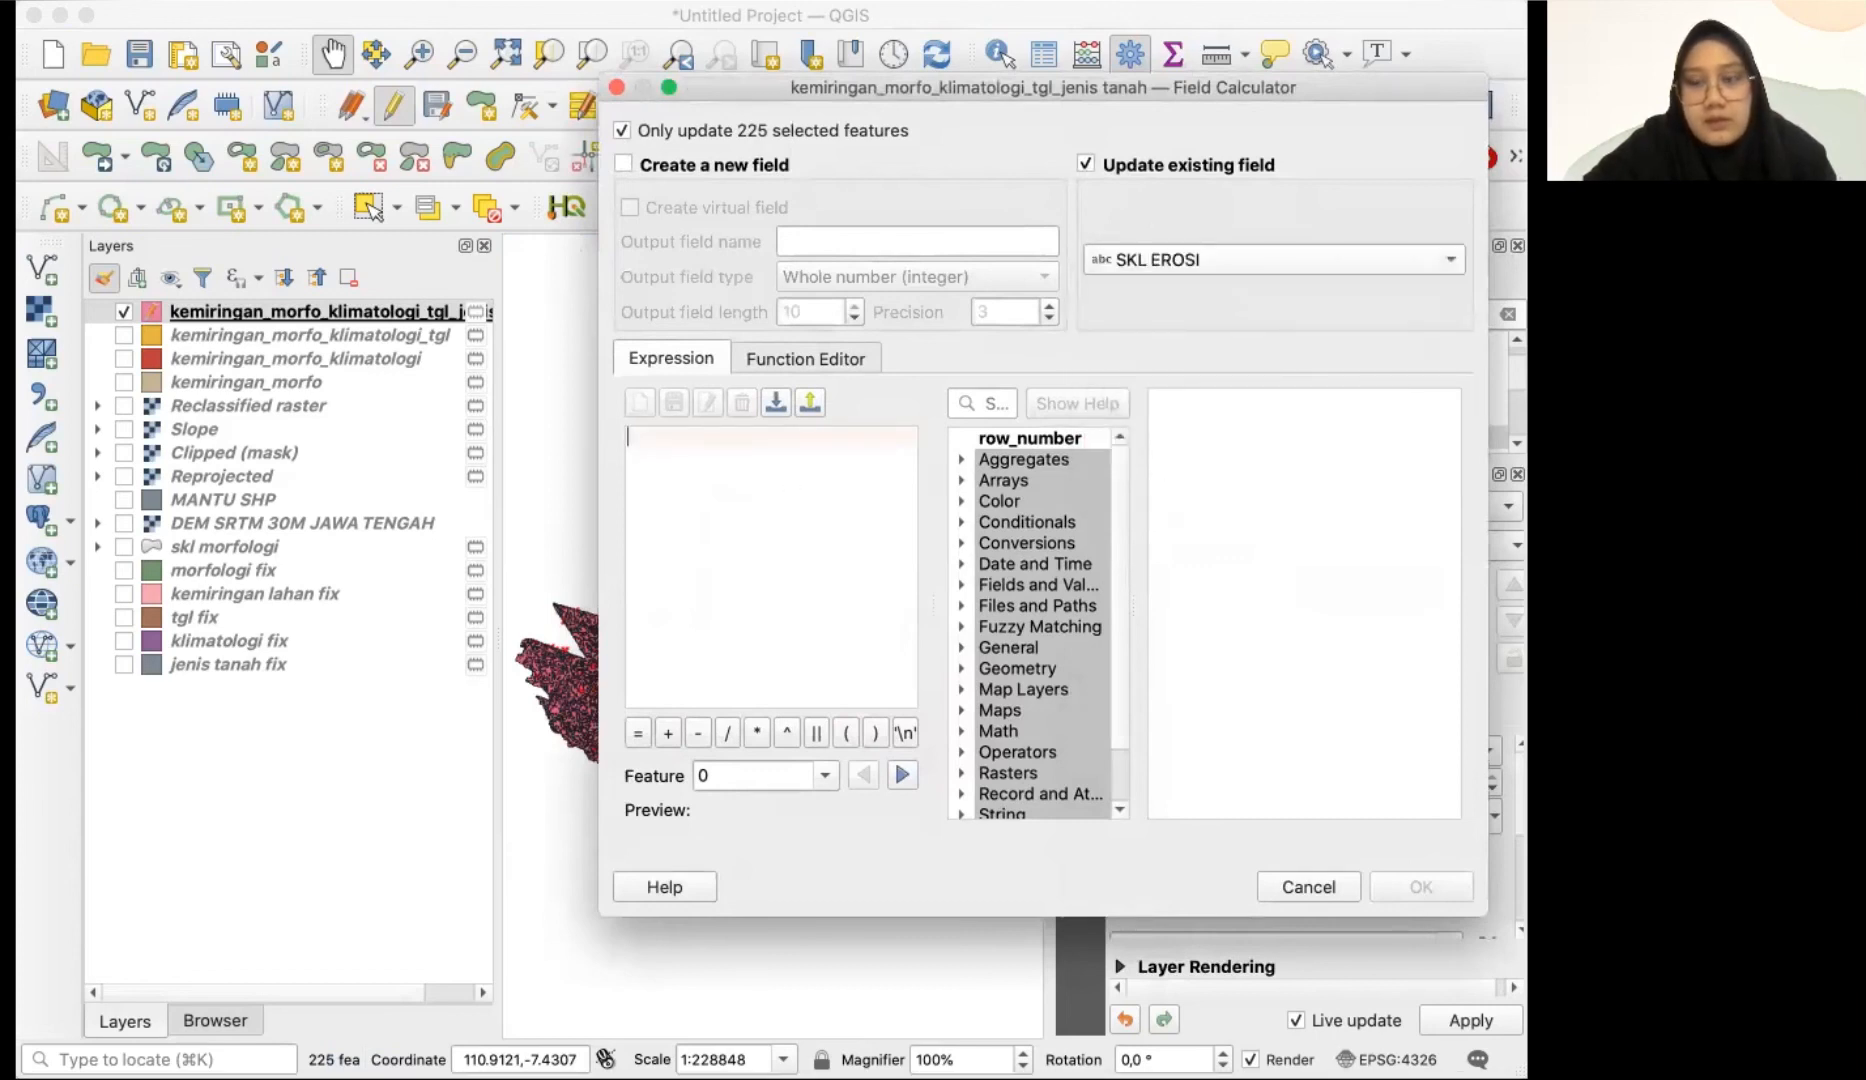
key("super+Tab")
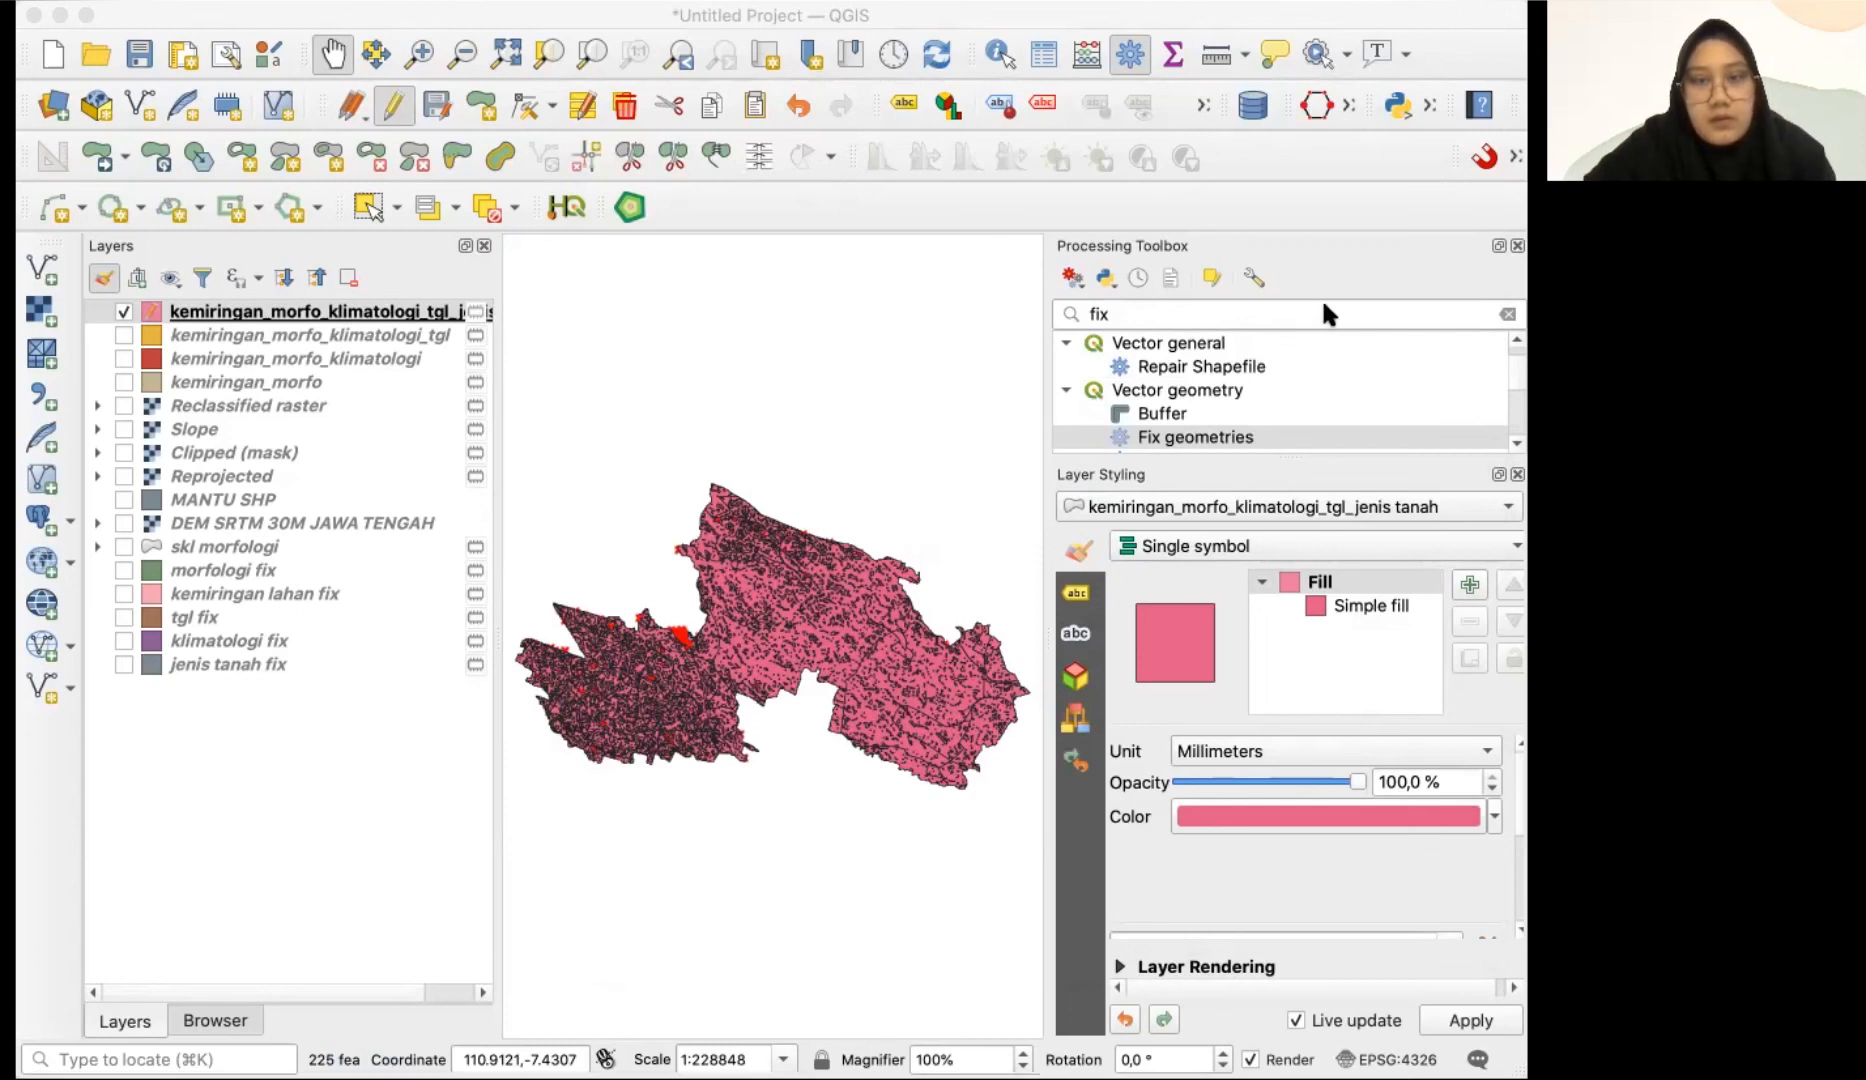
left_click(771, 504)
type("'C")
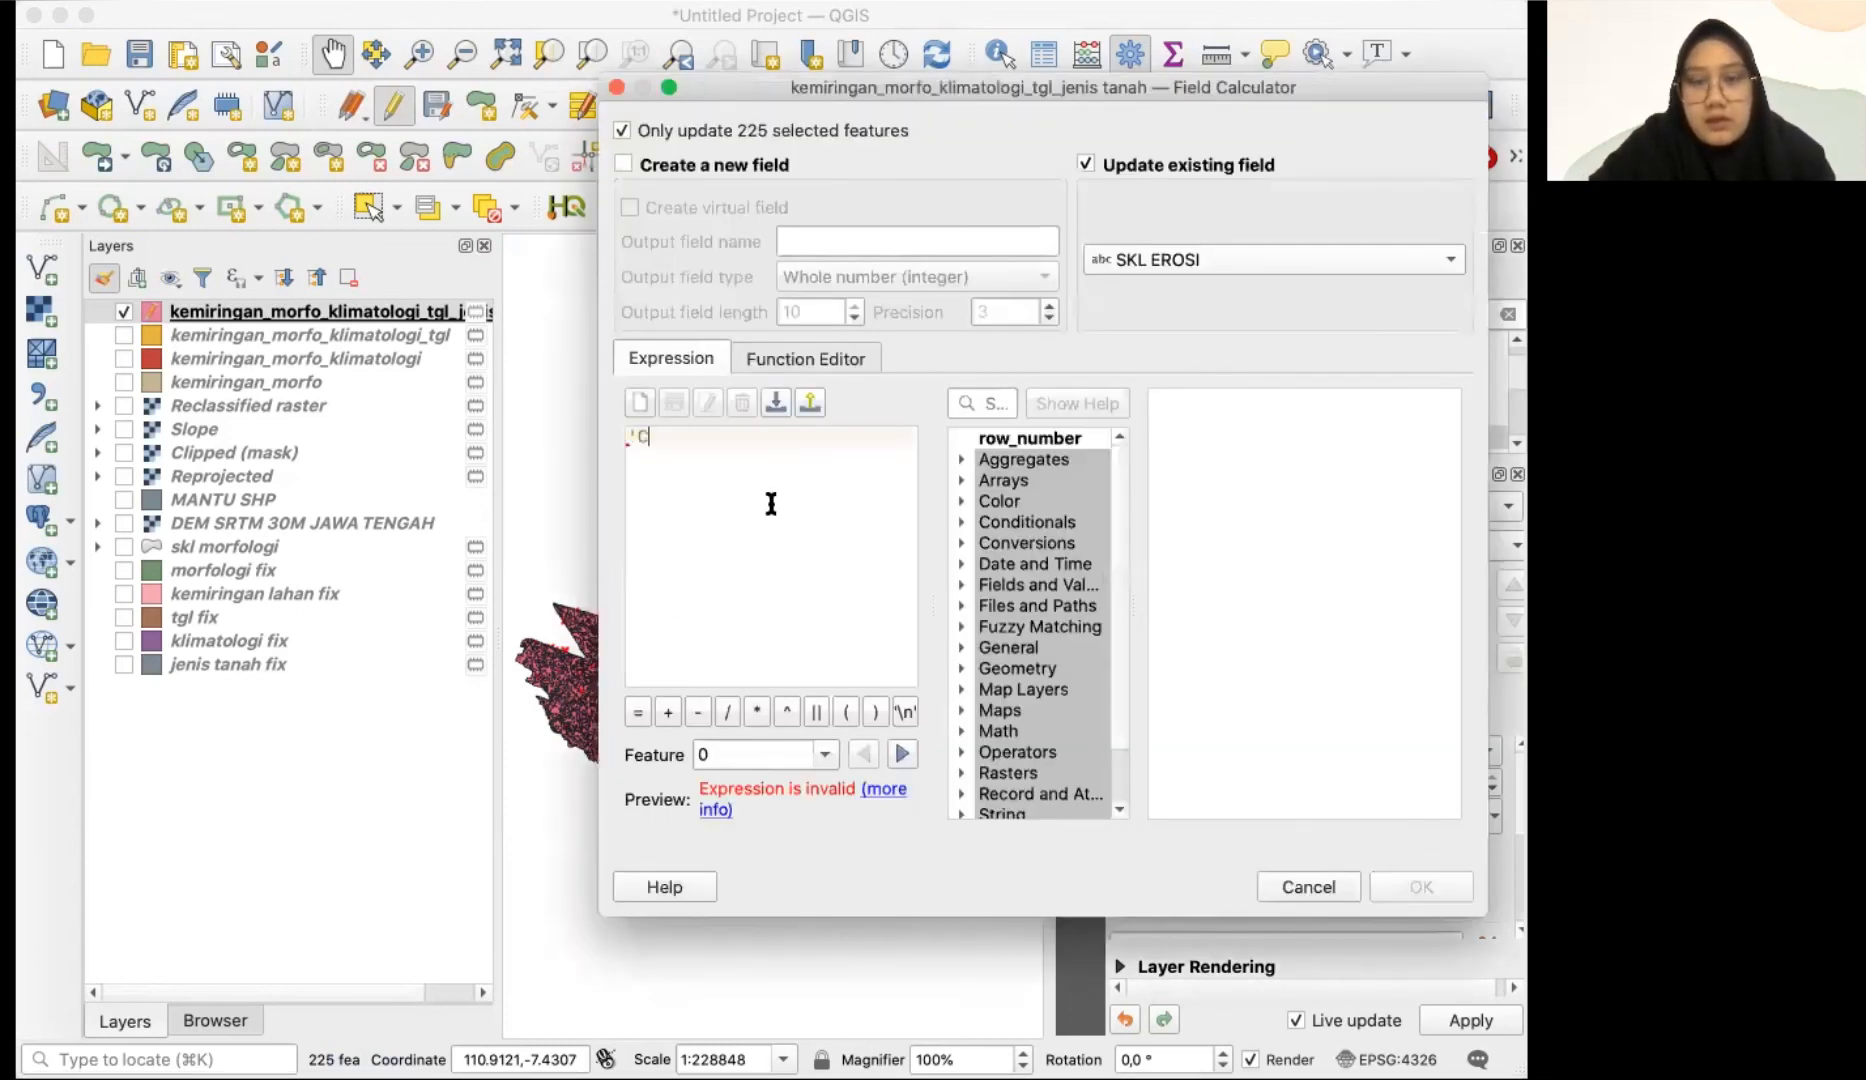
type("ukup Tinggi'")
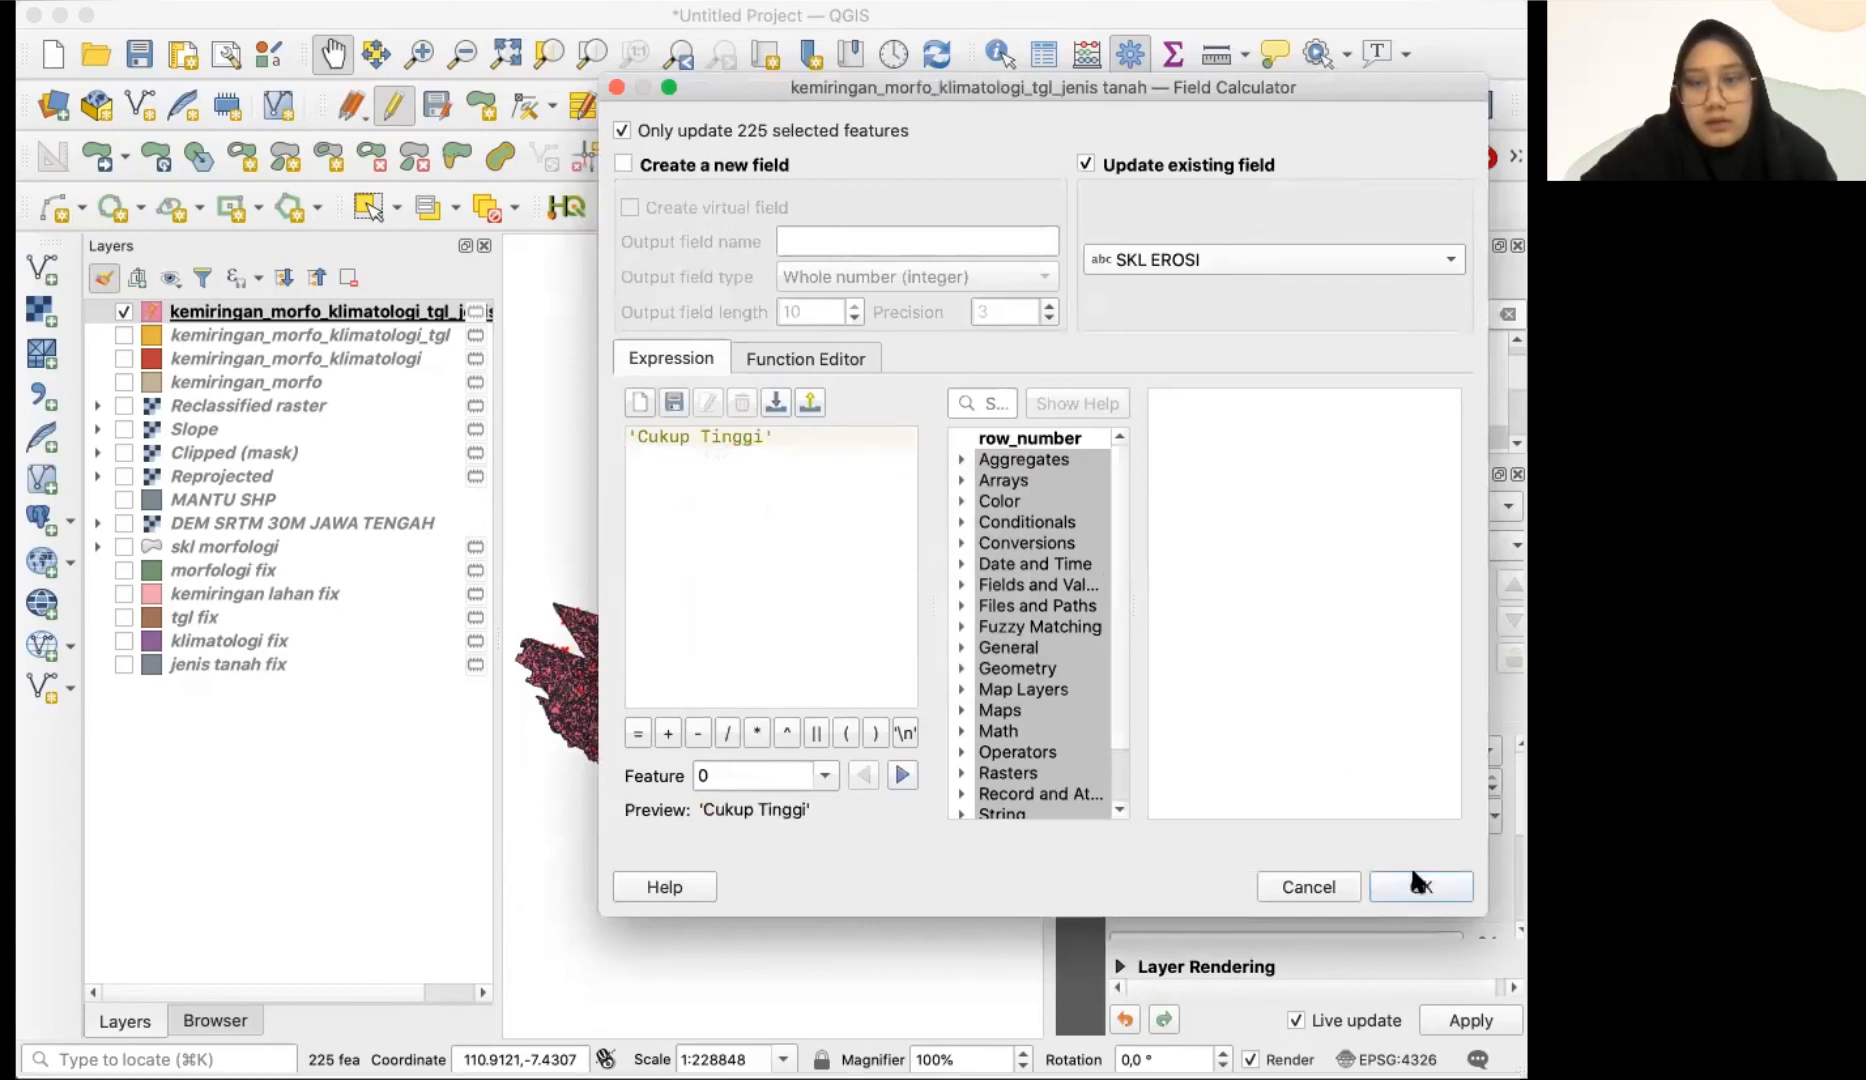
left_click(1413, 878)
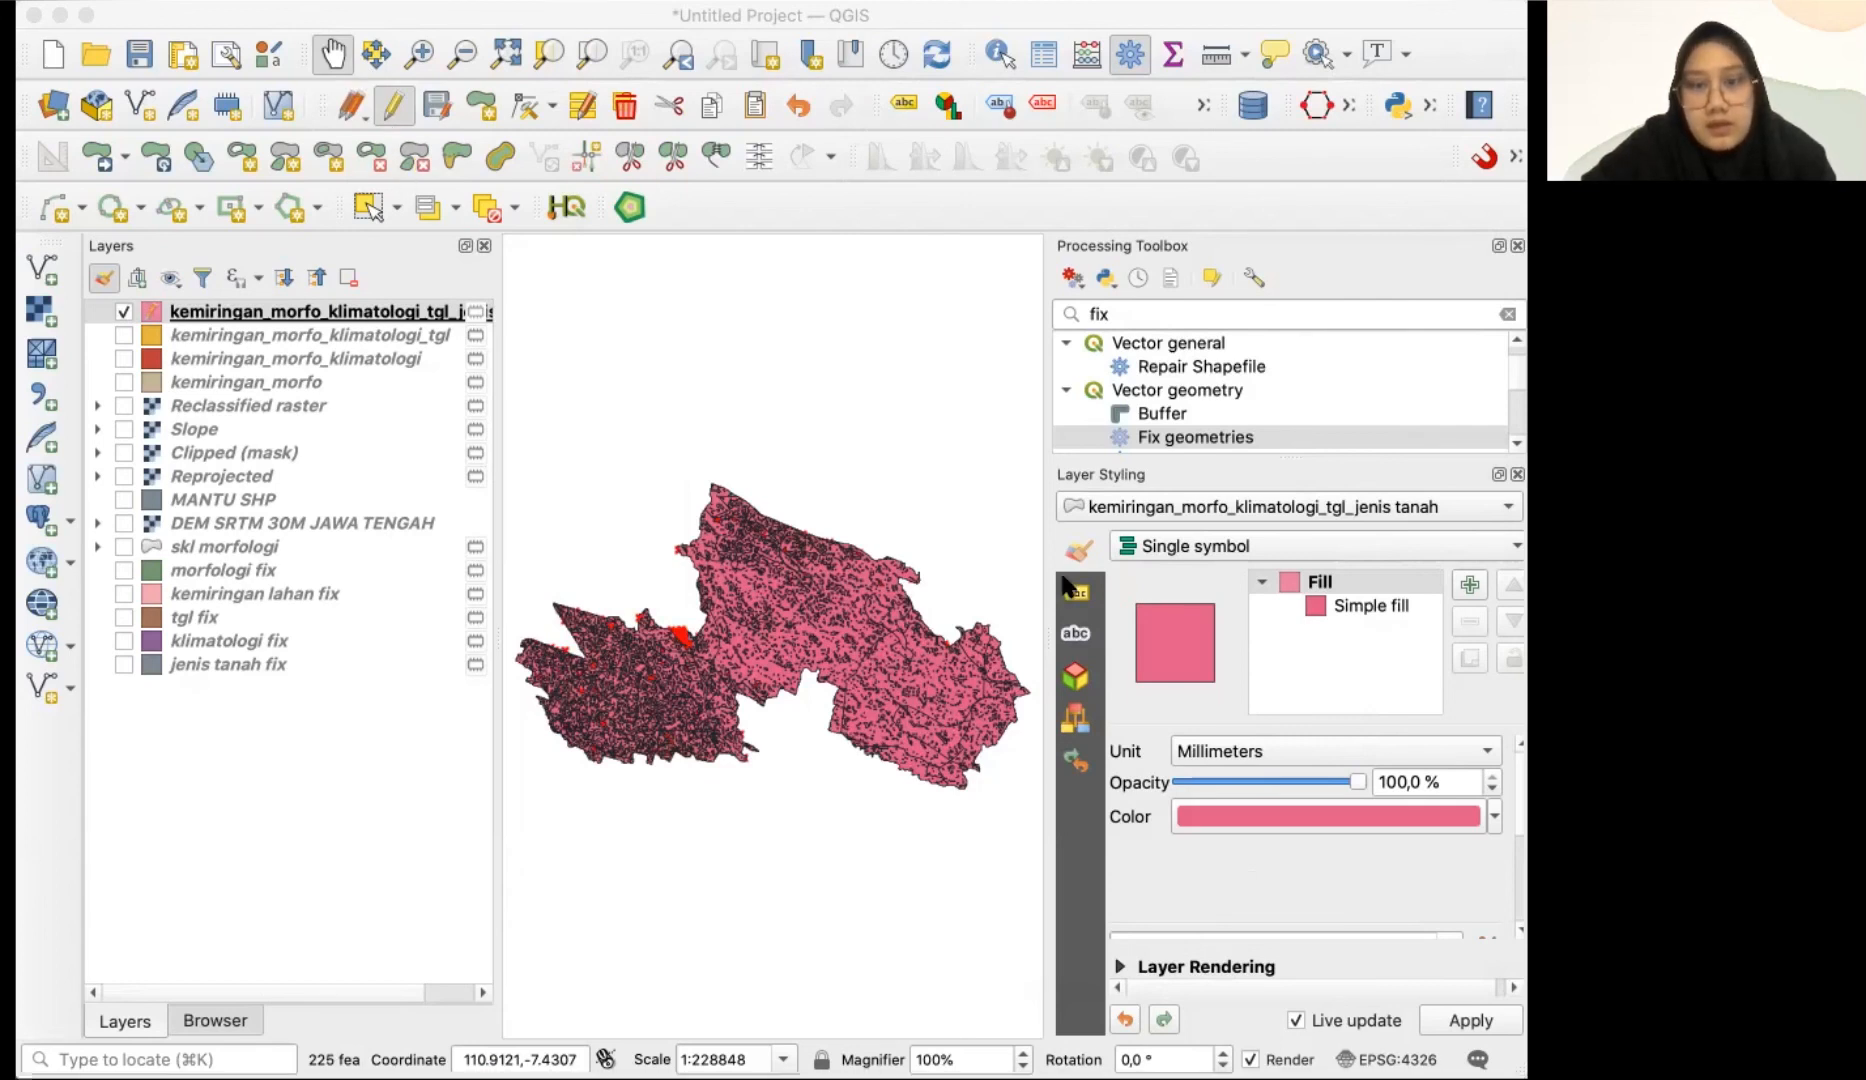
- Select the next group of features by filter and update their existing SKL EROSI field to 'Sedang'
left_click(1163, 816)
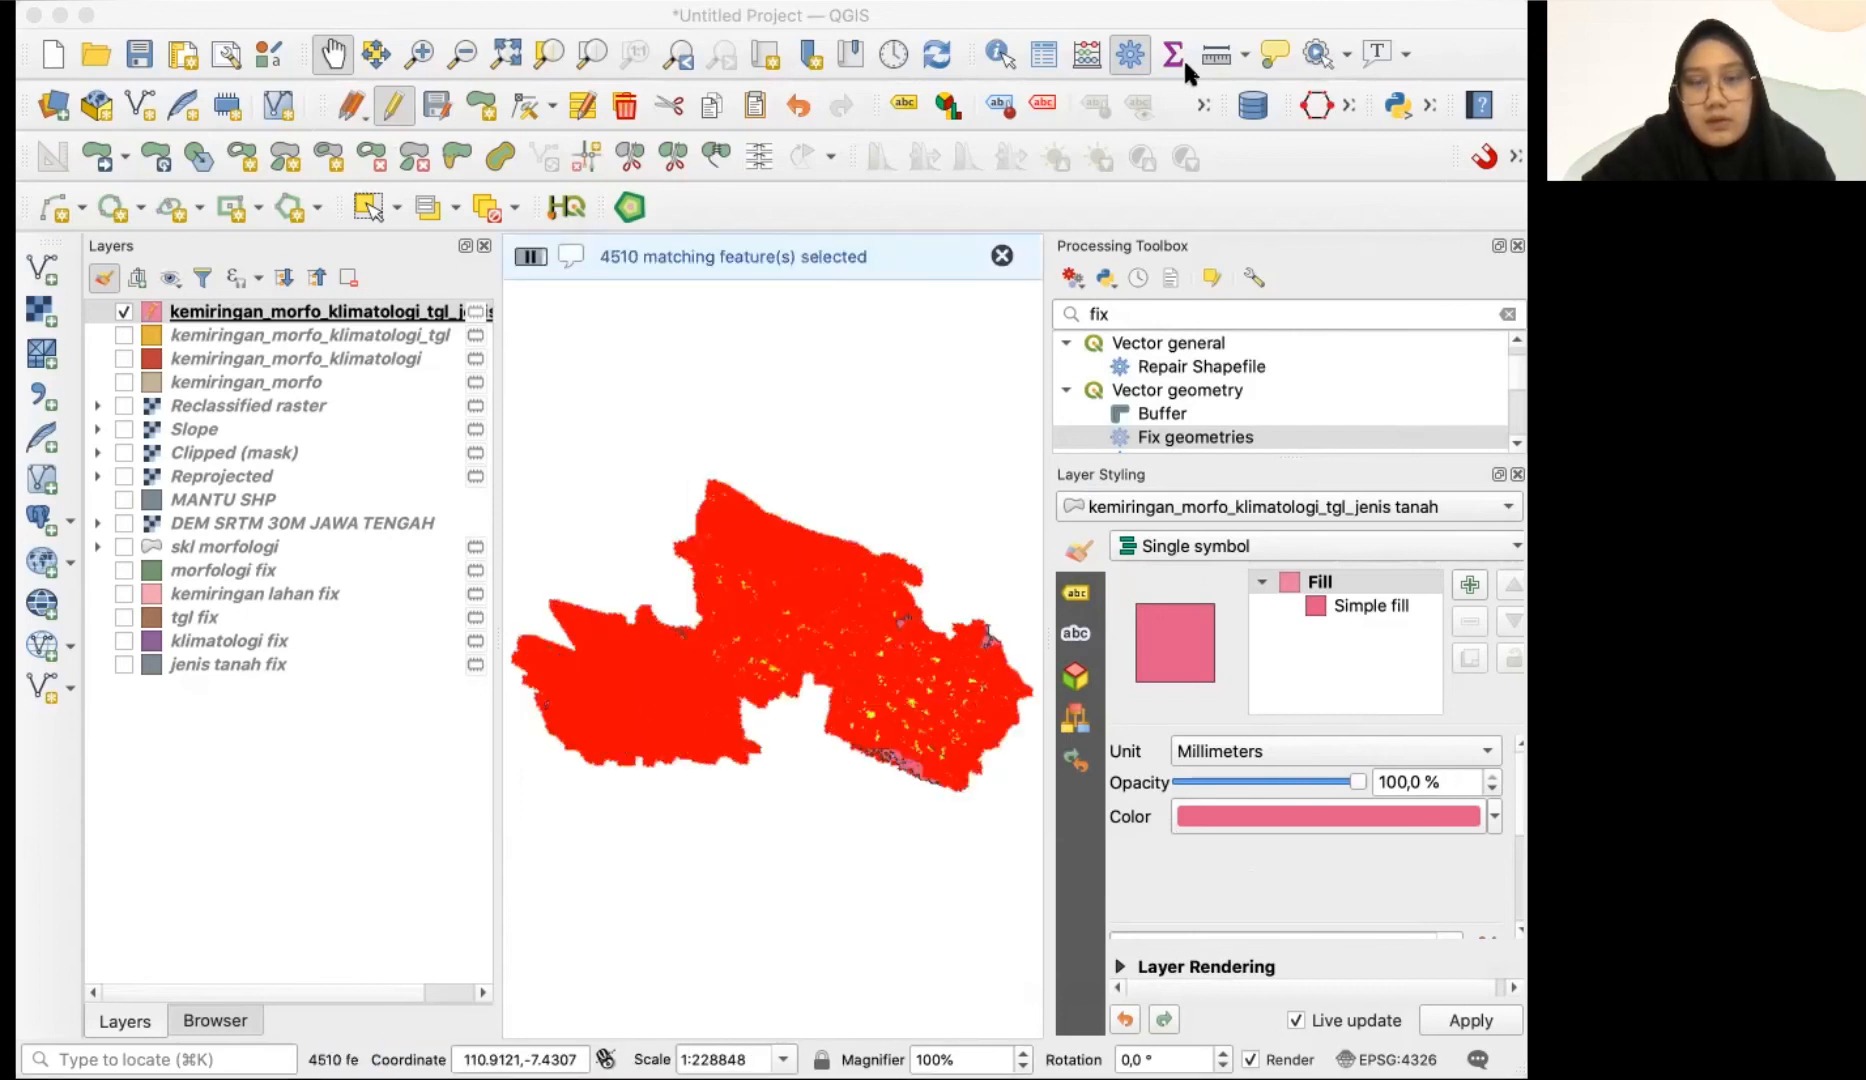
key("ctrl+i")
left_click(1088, 164)
left_click(1135, 212)
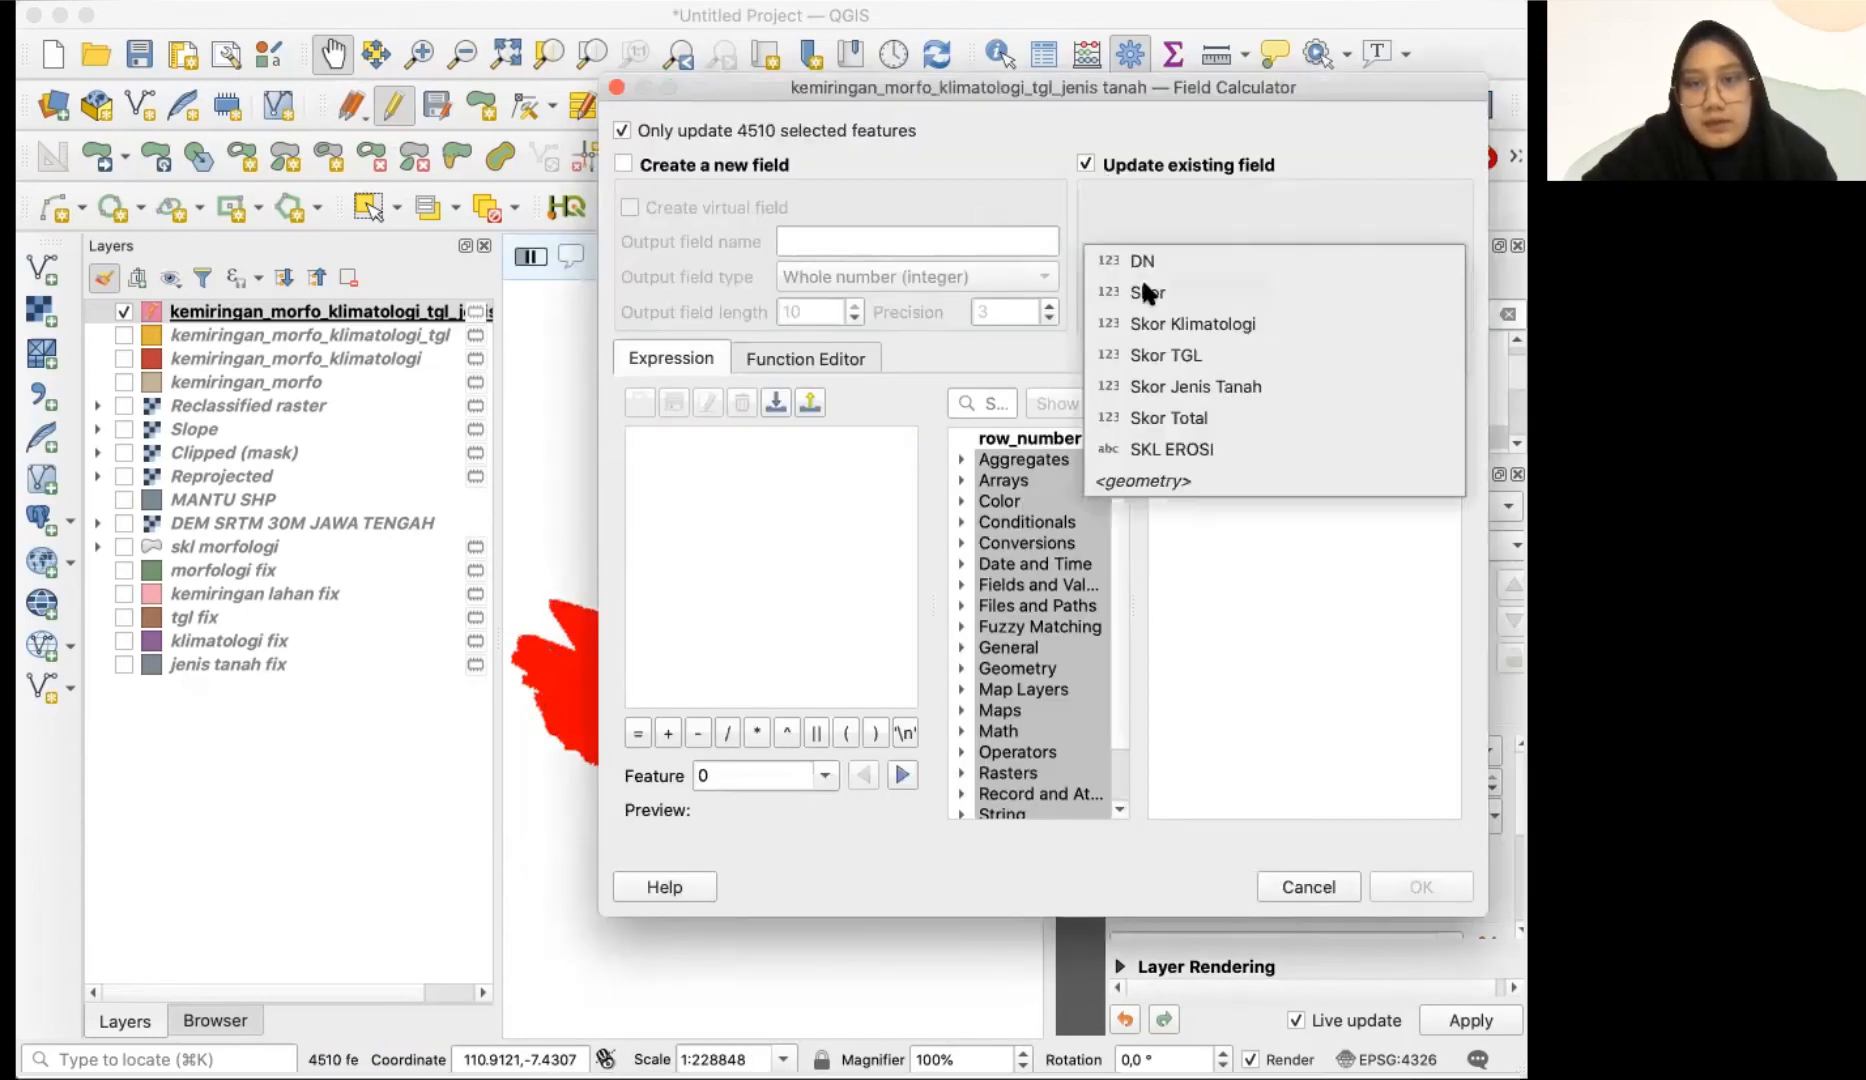
left_click(1172, 450)
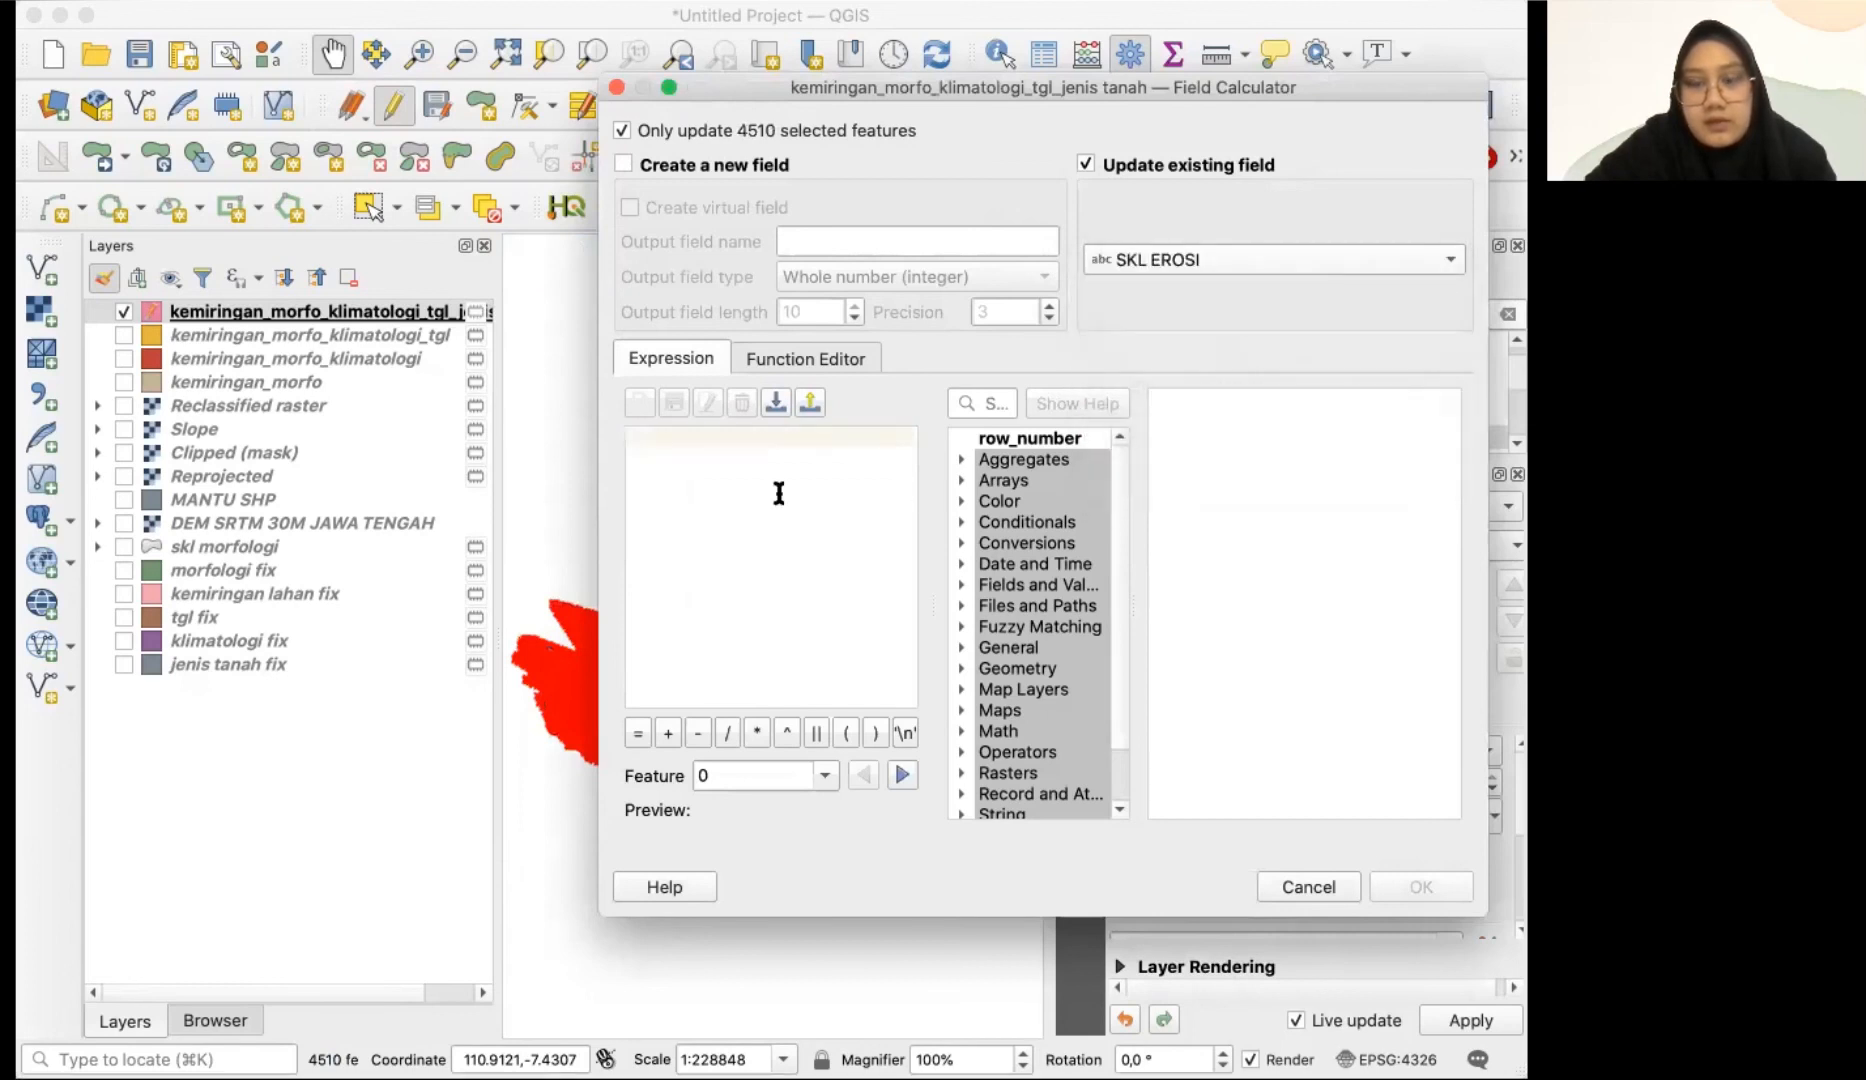
type("'")
key("Escape")
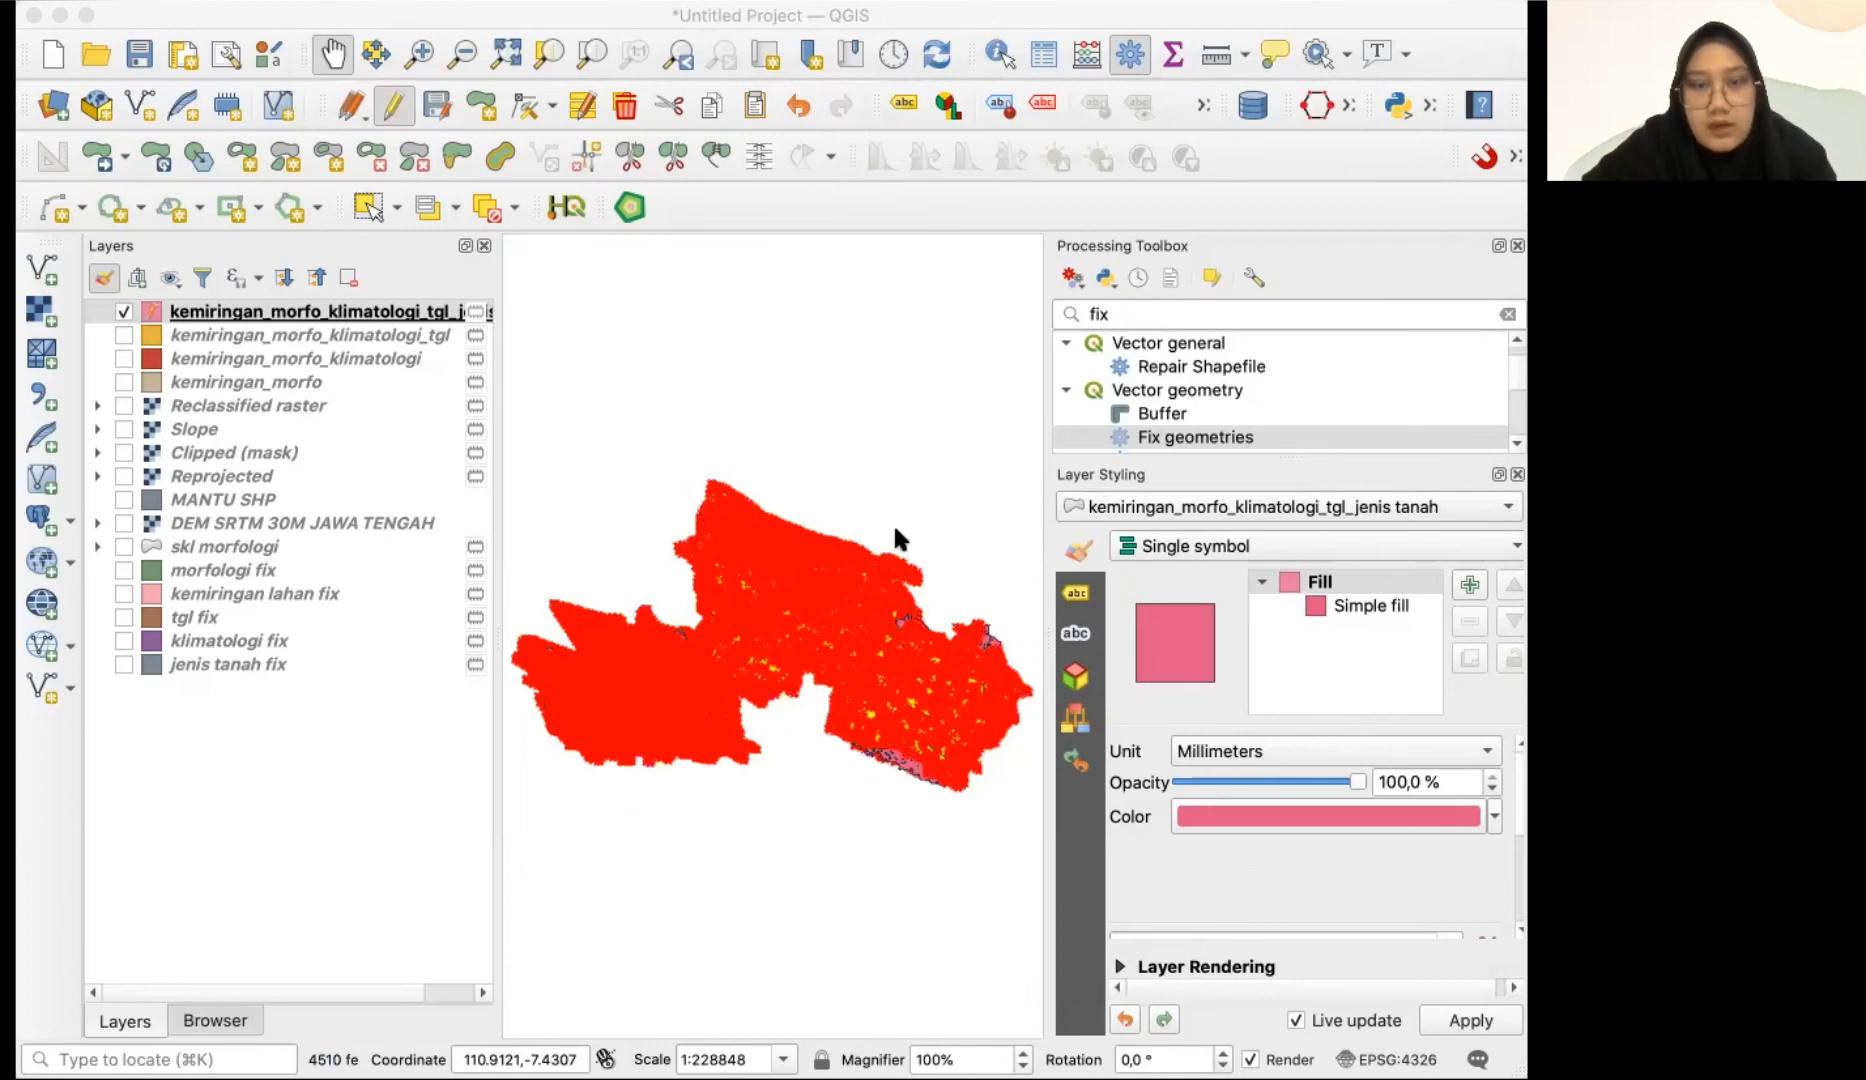
key("ctrl+i")
type("Sedang'")
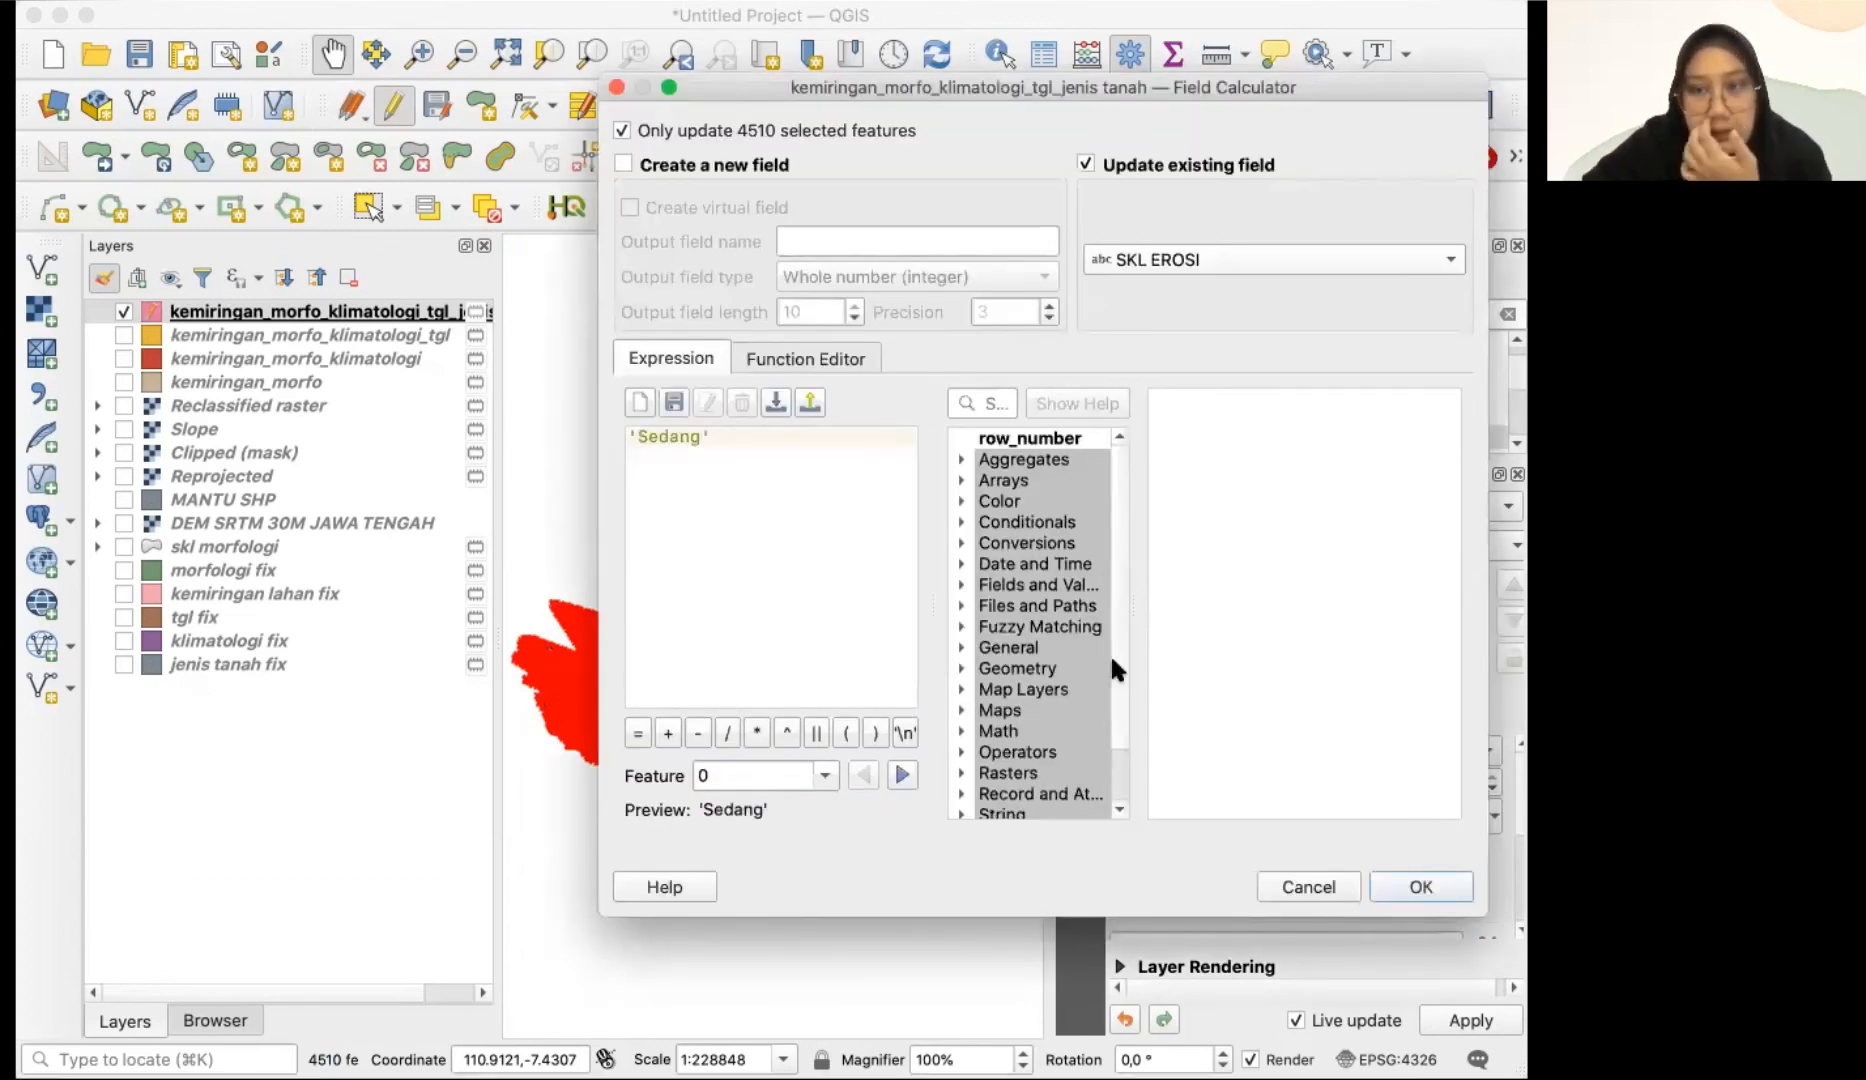
left_click(1421, 888)
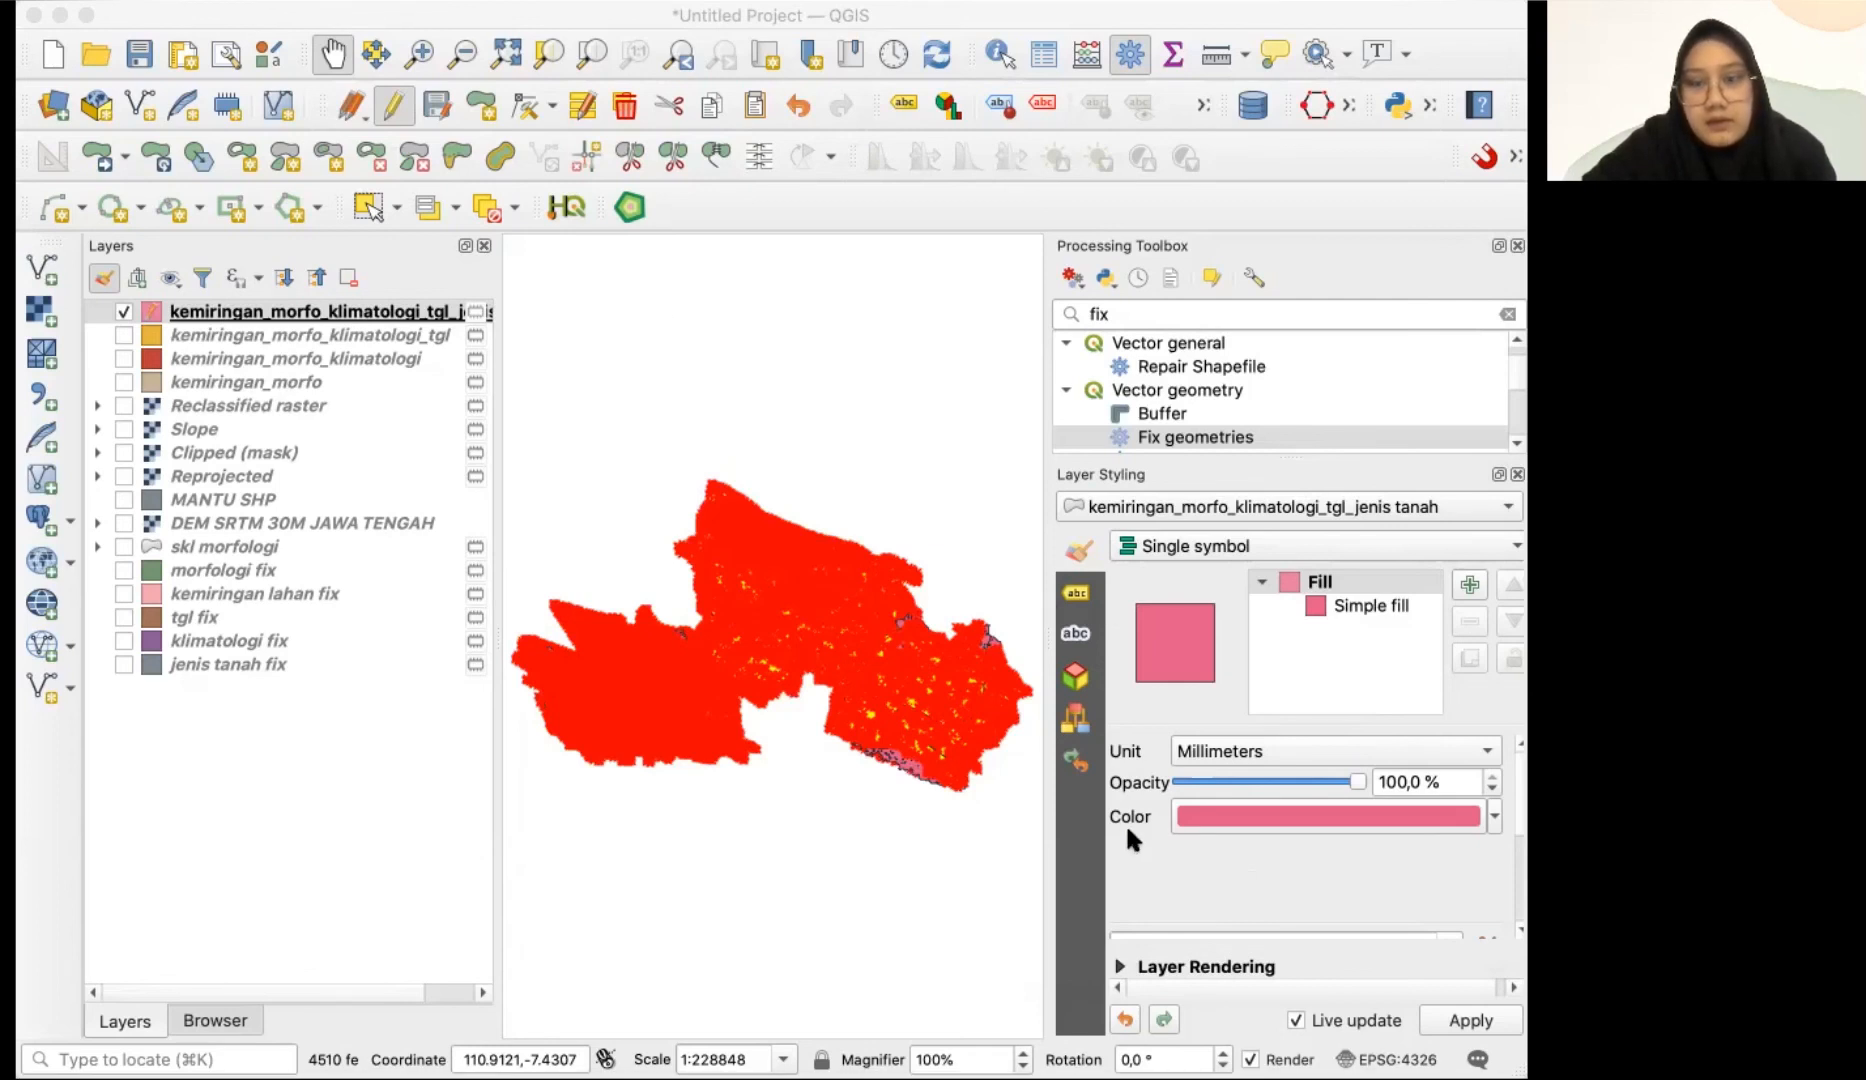
- Update the existing SKL EROSI field to 'Rendah' for the selected features, then end editing and save the layer changes
left_click(1173, 57)
left_click(1165, 164)
left_click(1158, 270)
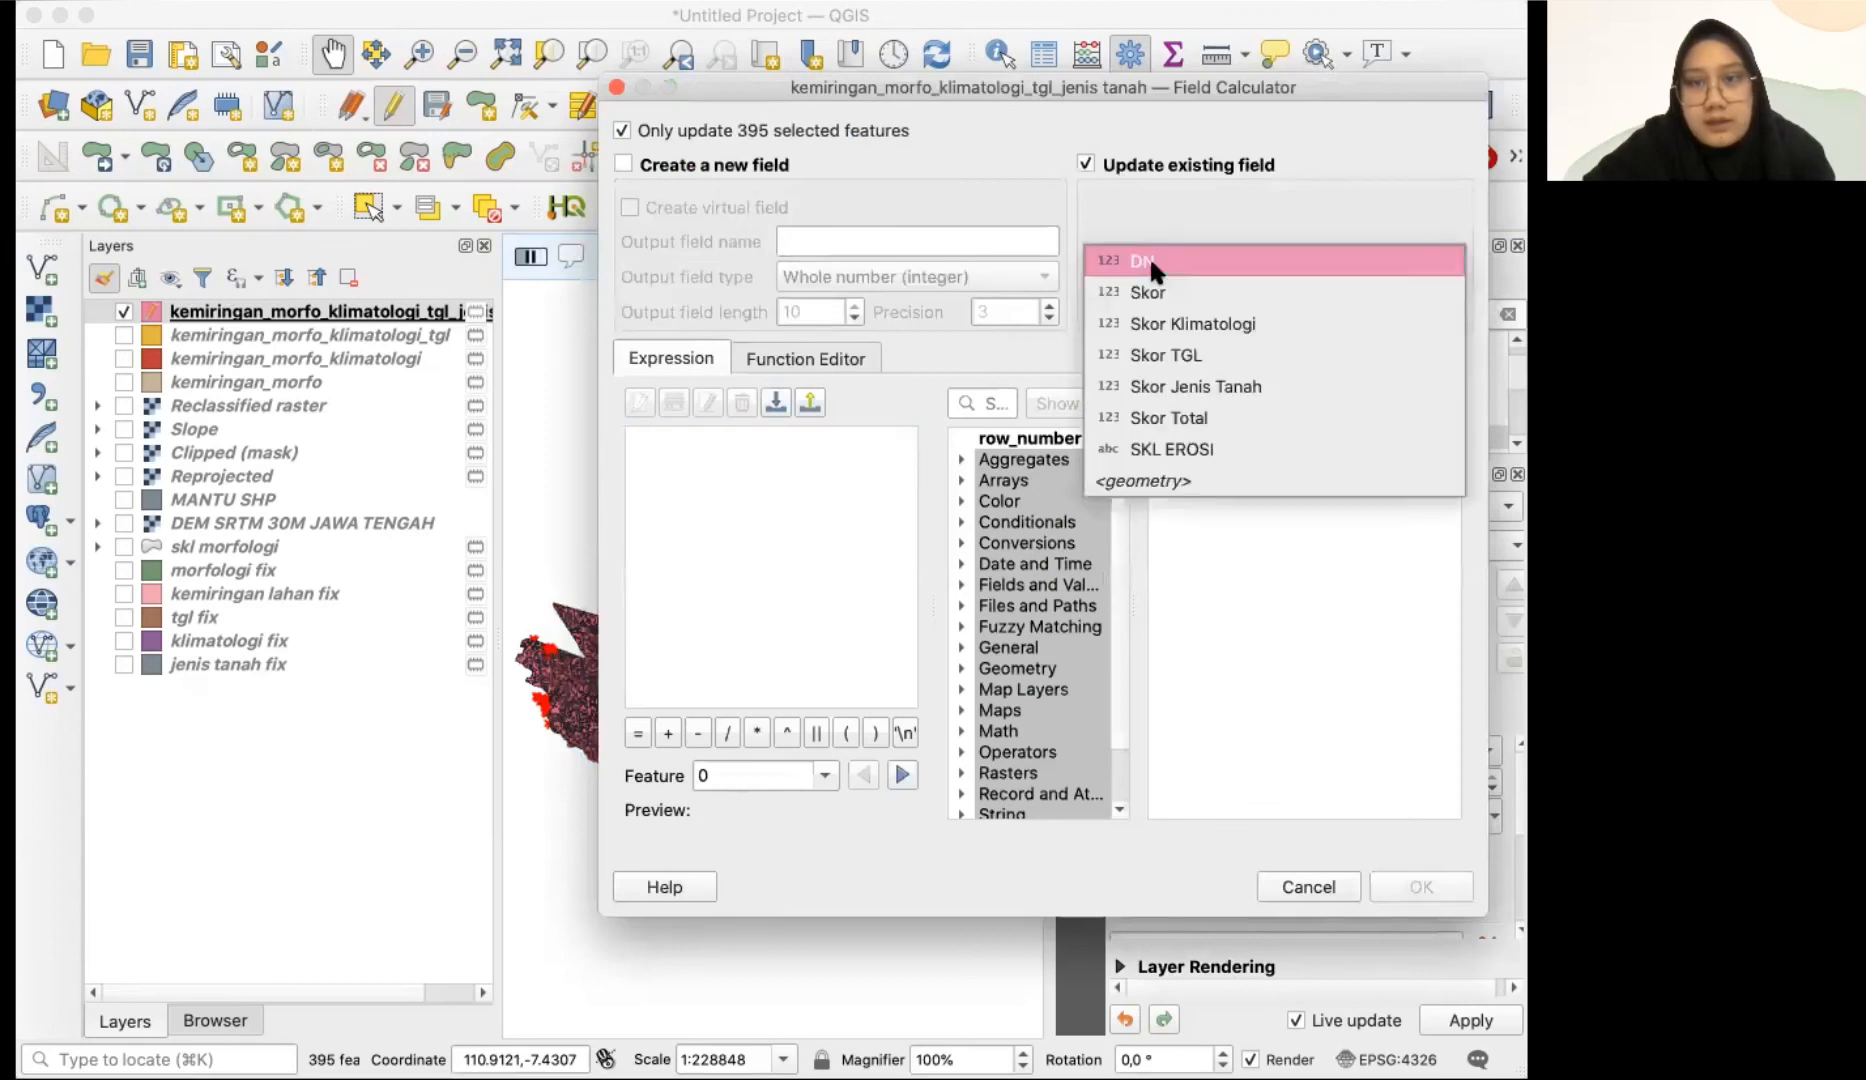
left_click(1174, 440)
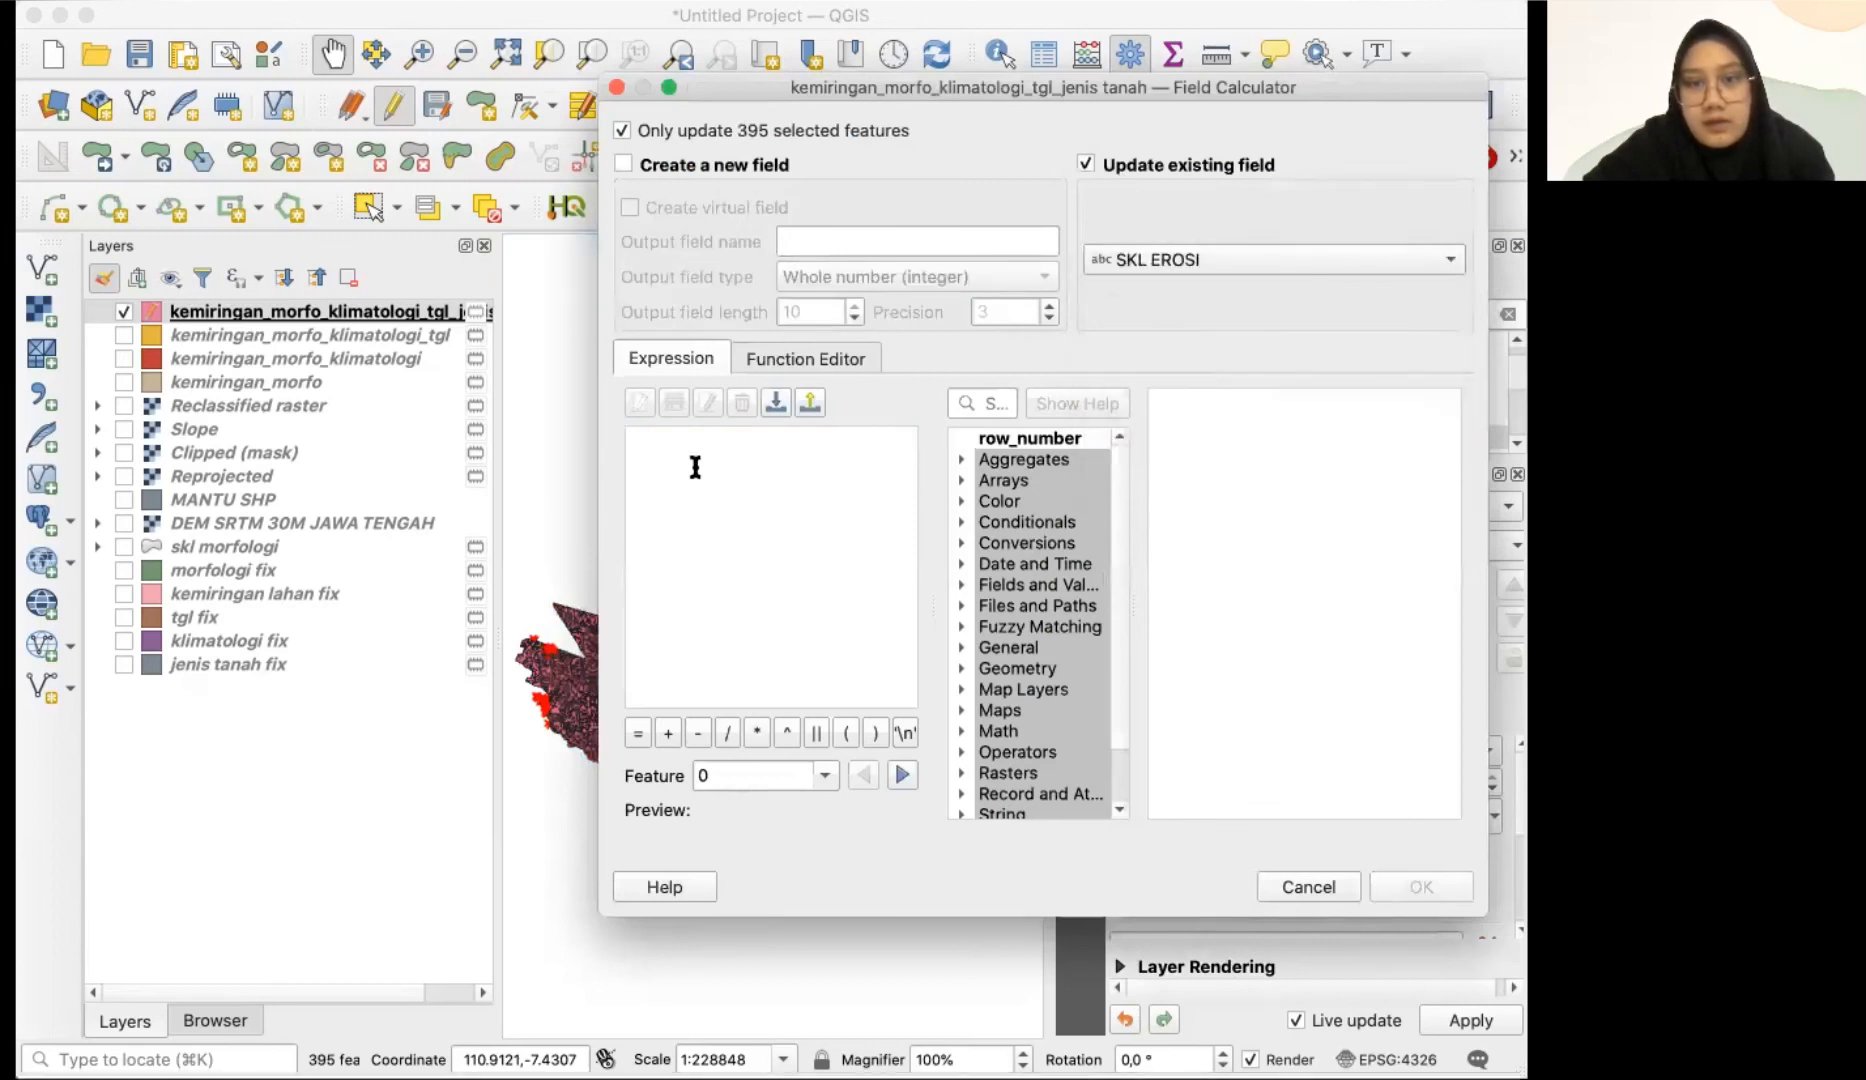
left_click(156, 423)
left_click(1369, 501)
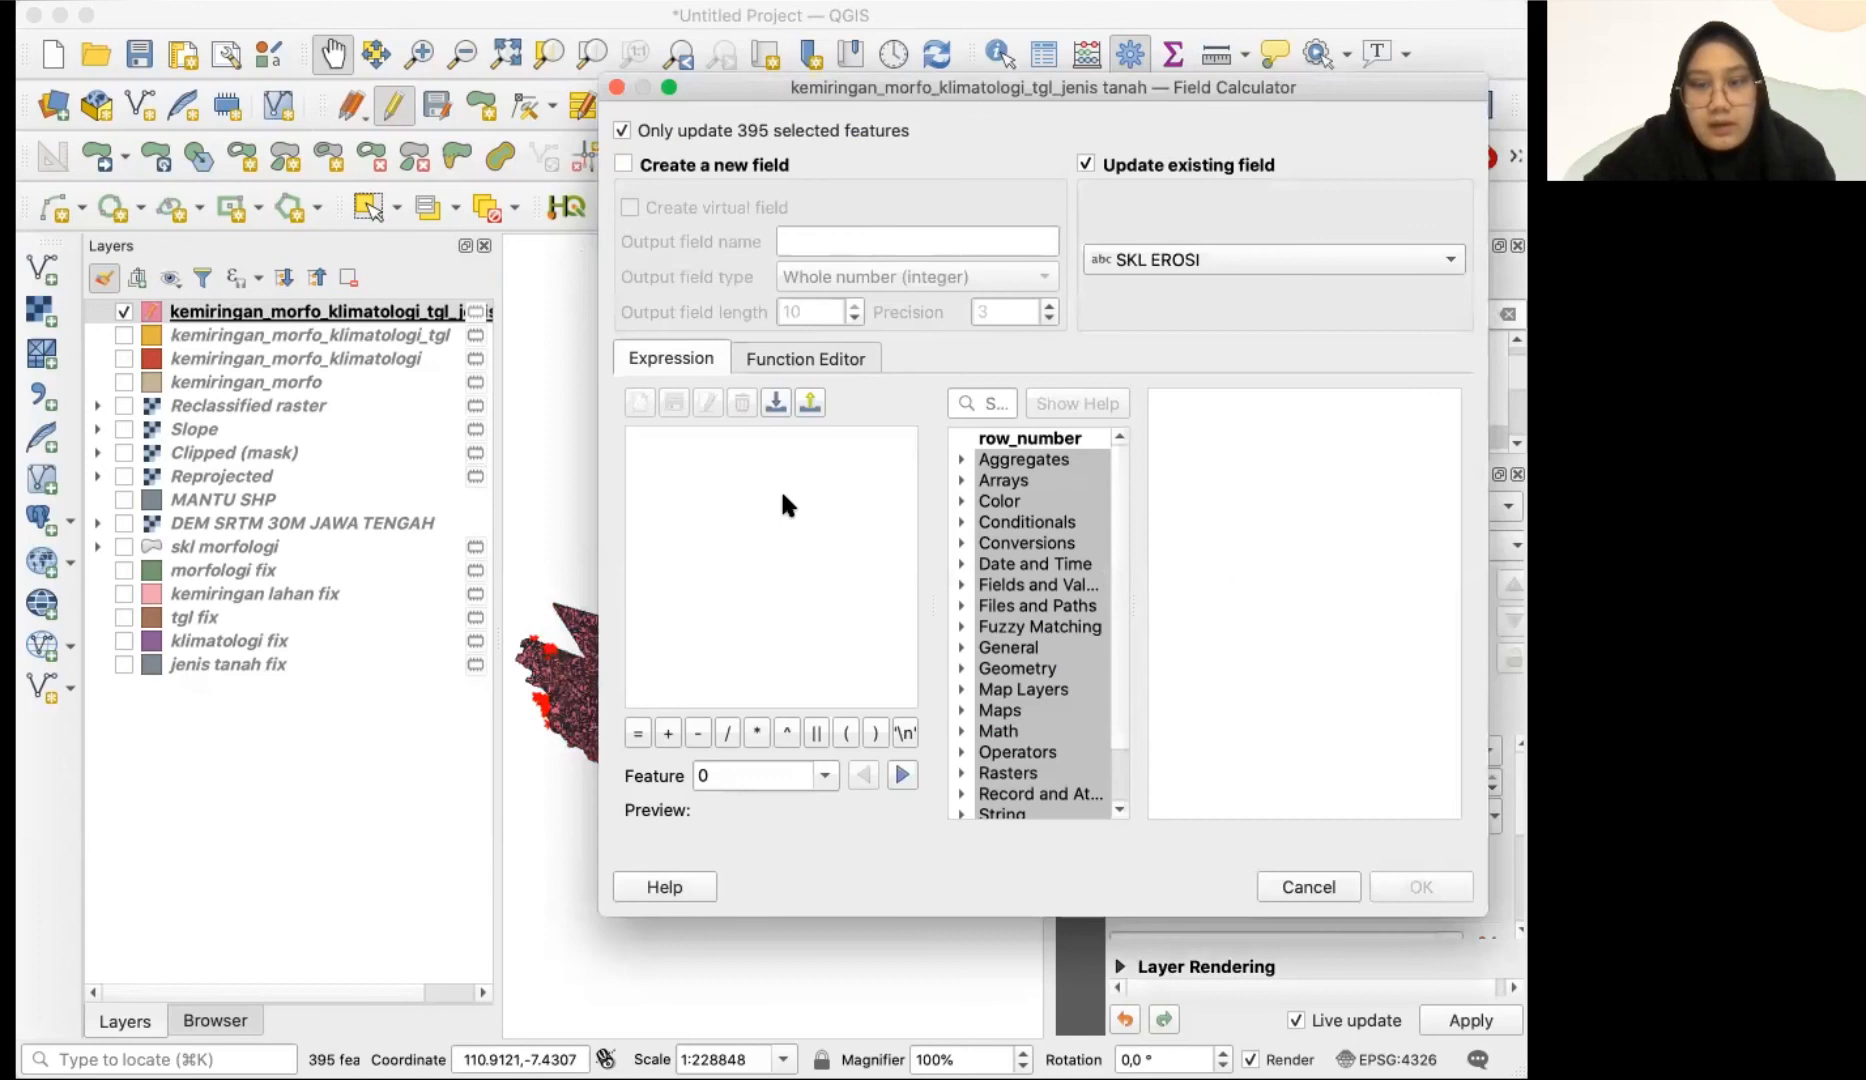
type("'Rendah'")
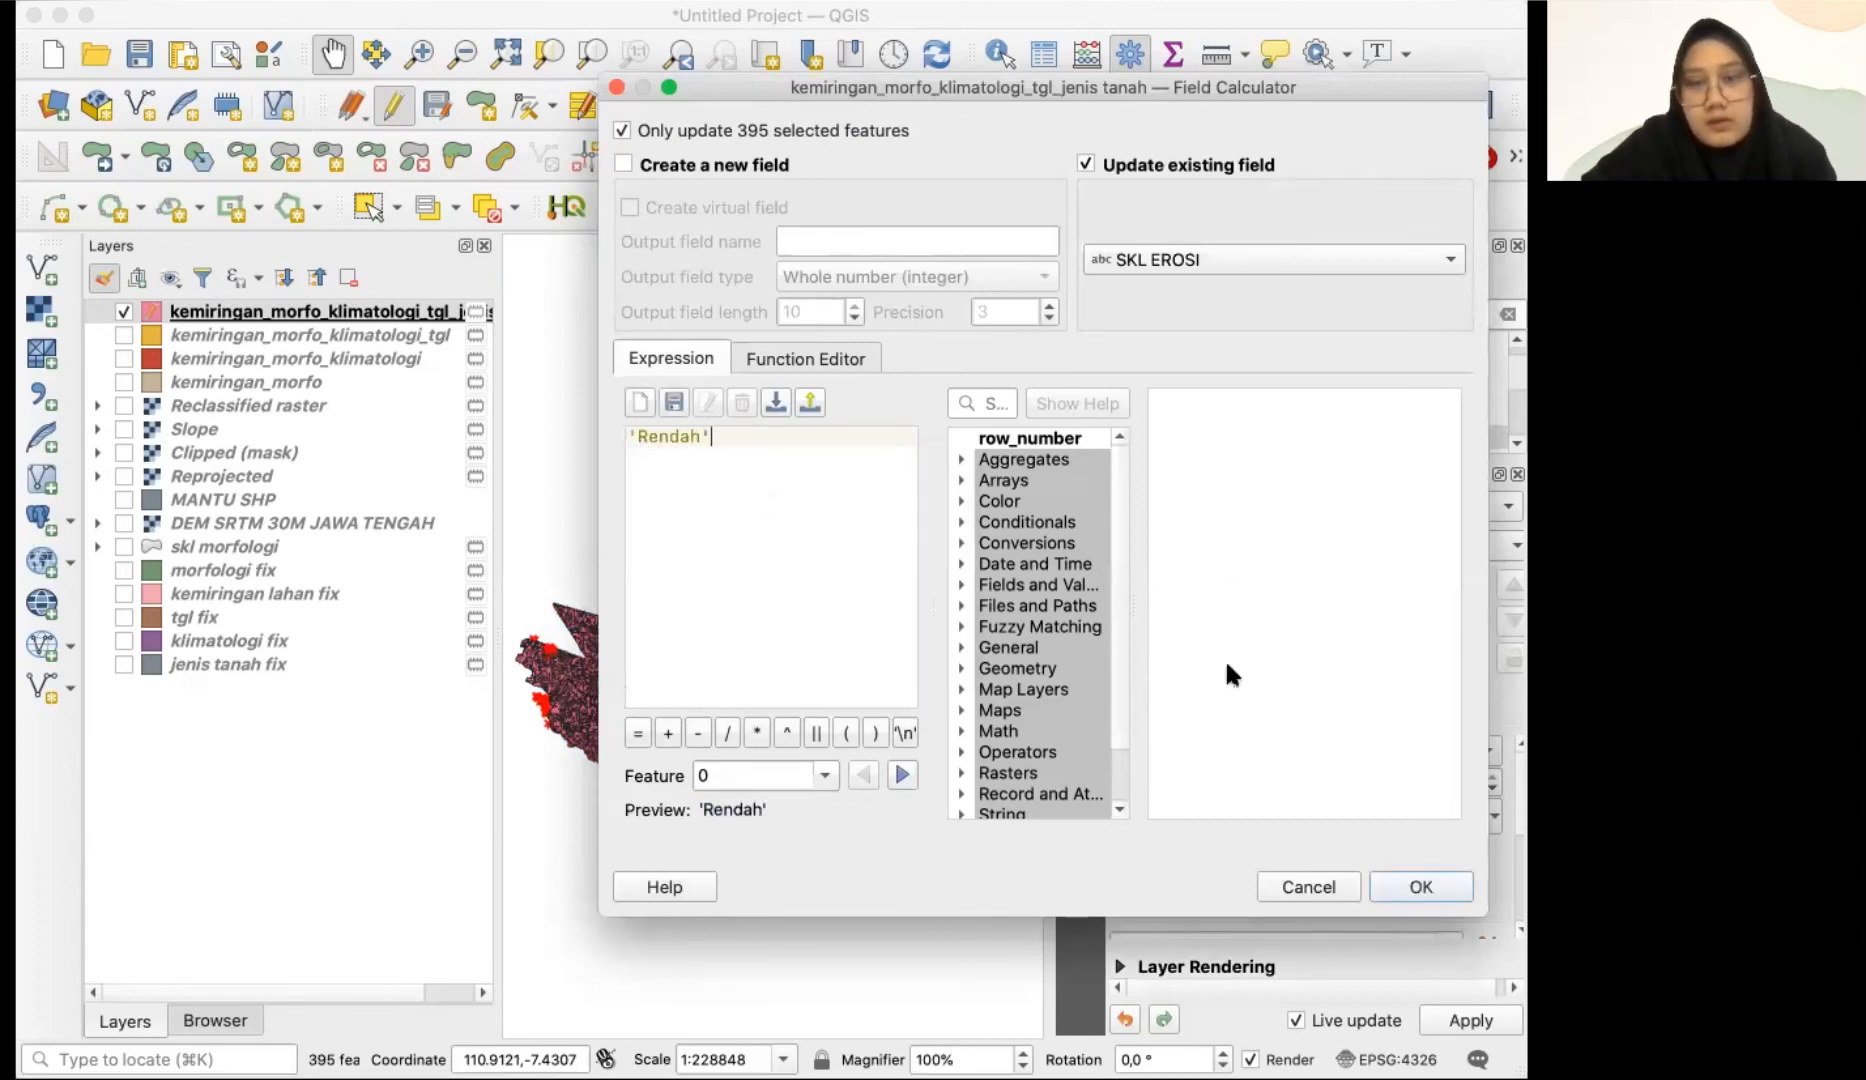
left_click(1394, 887)
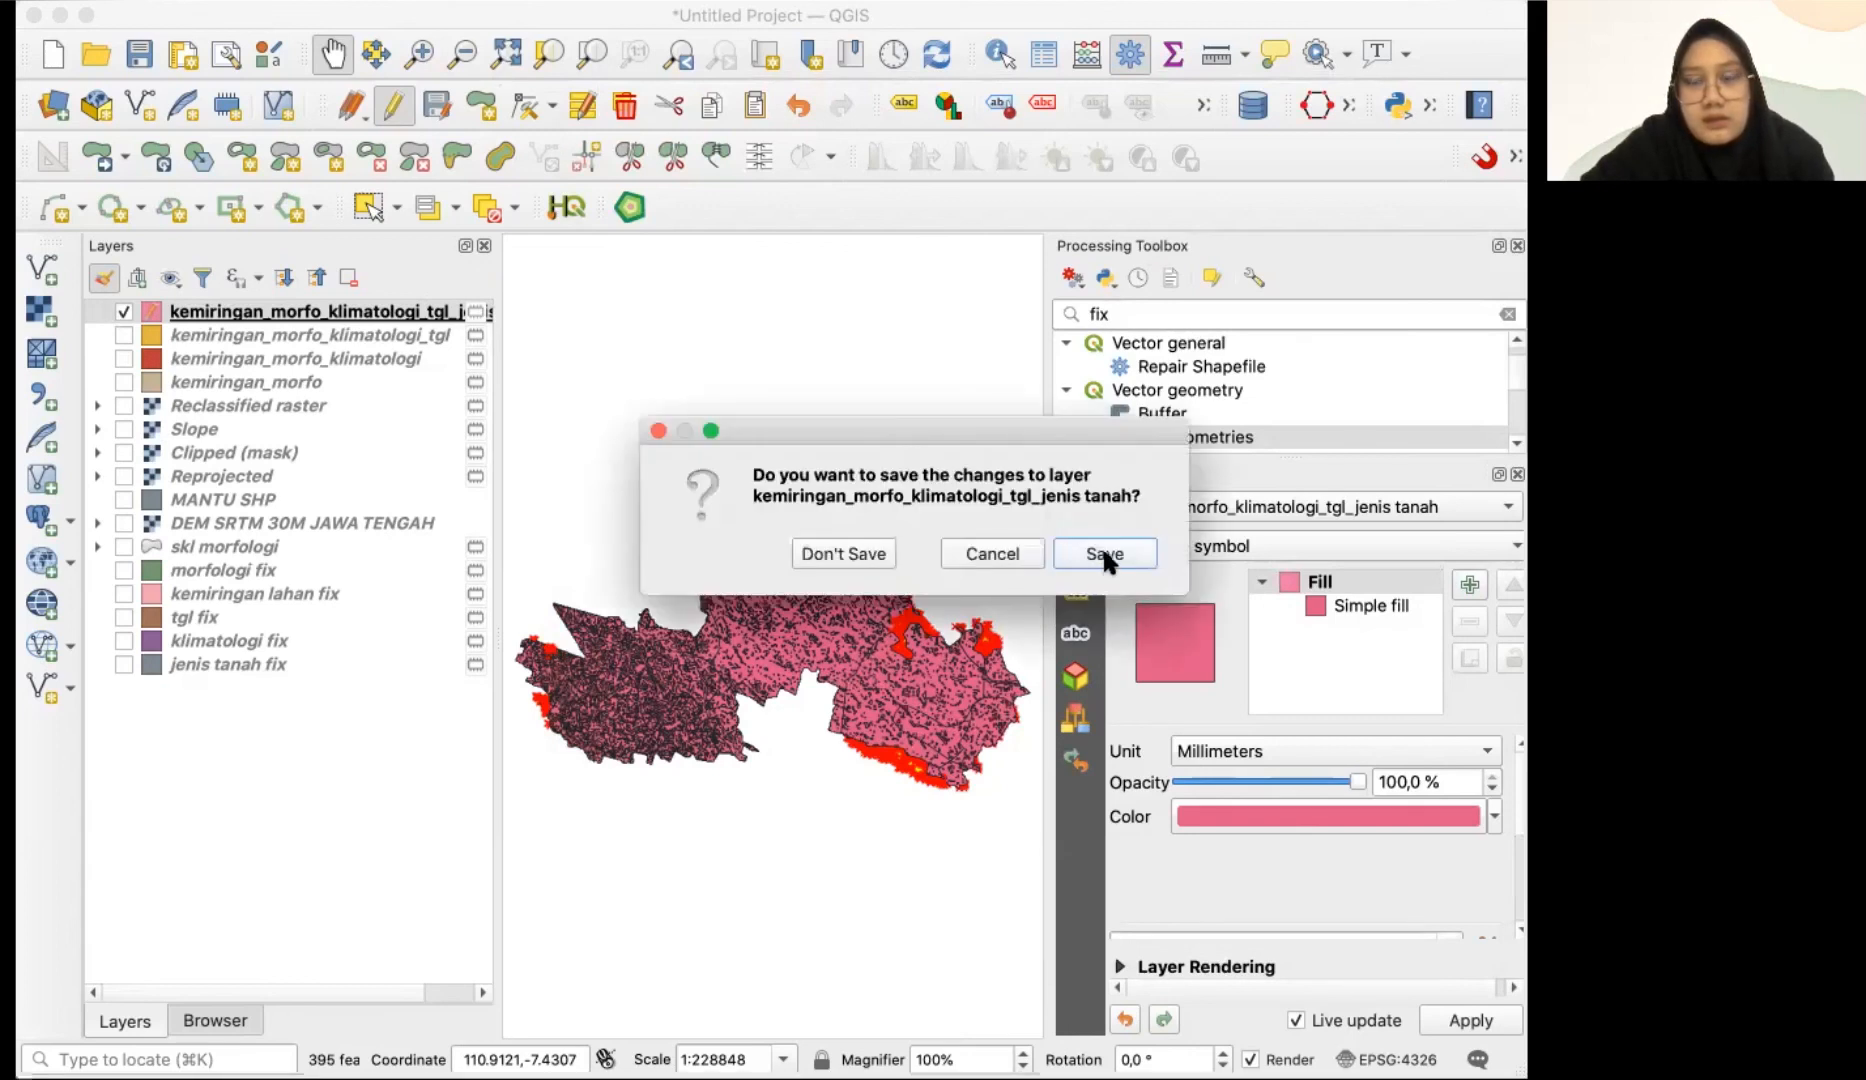
left_click(1104, 555)
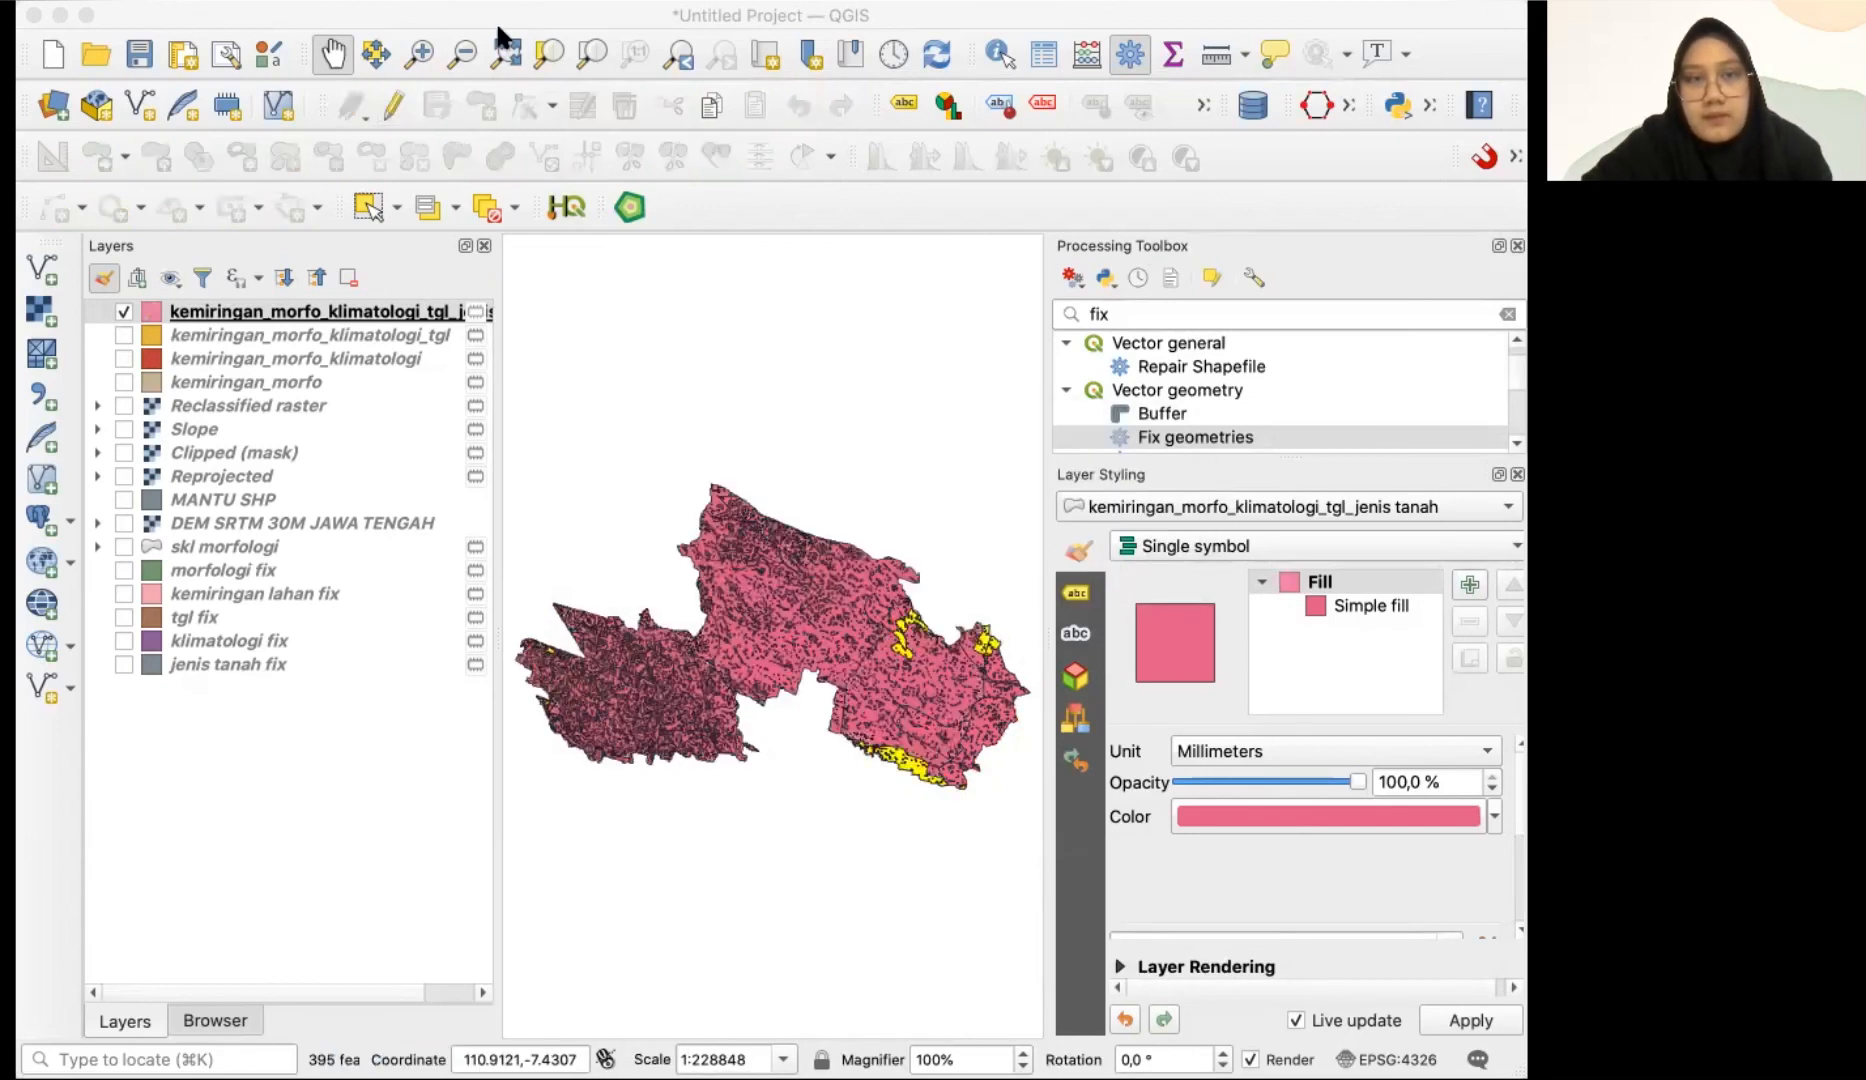
- Clear the feature selection and set the symbology of the kemiringan_morfo_klimatologi_tgl_jenis tanah layer to Categorized
left_click(1041, 58)
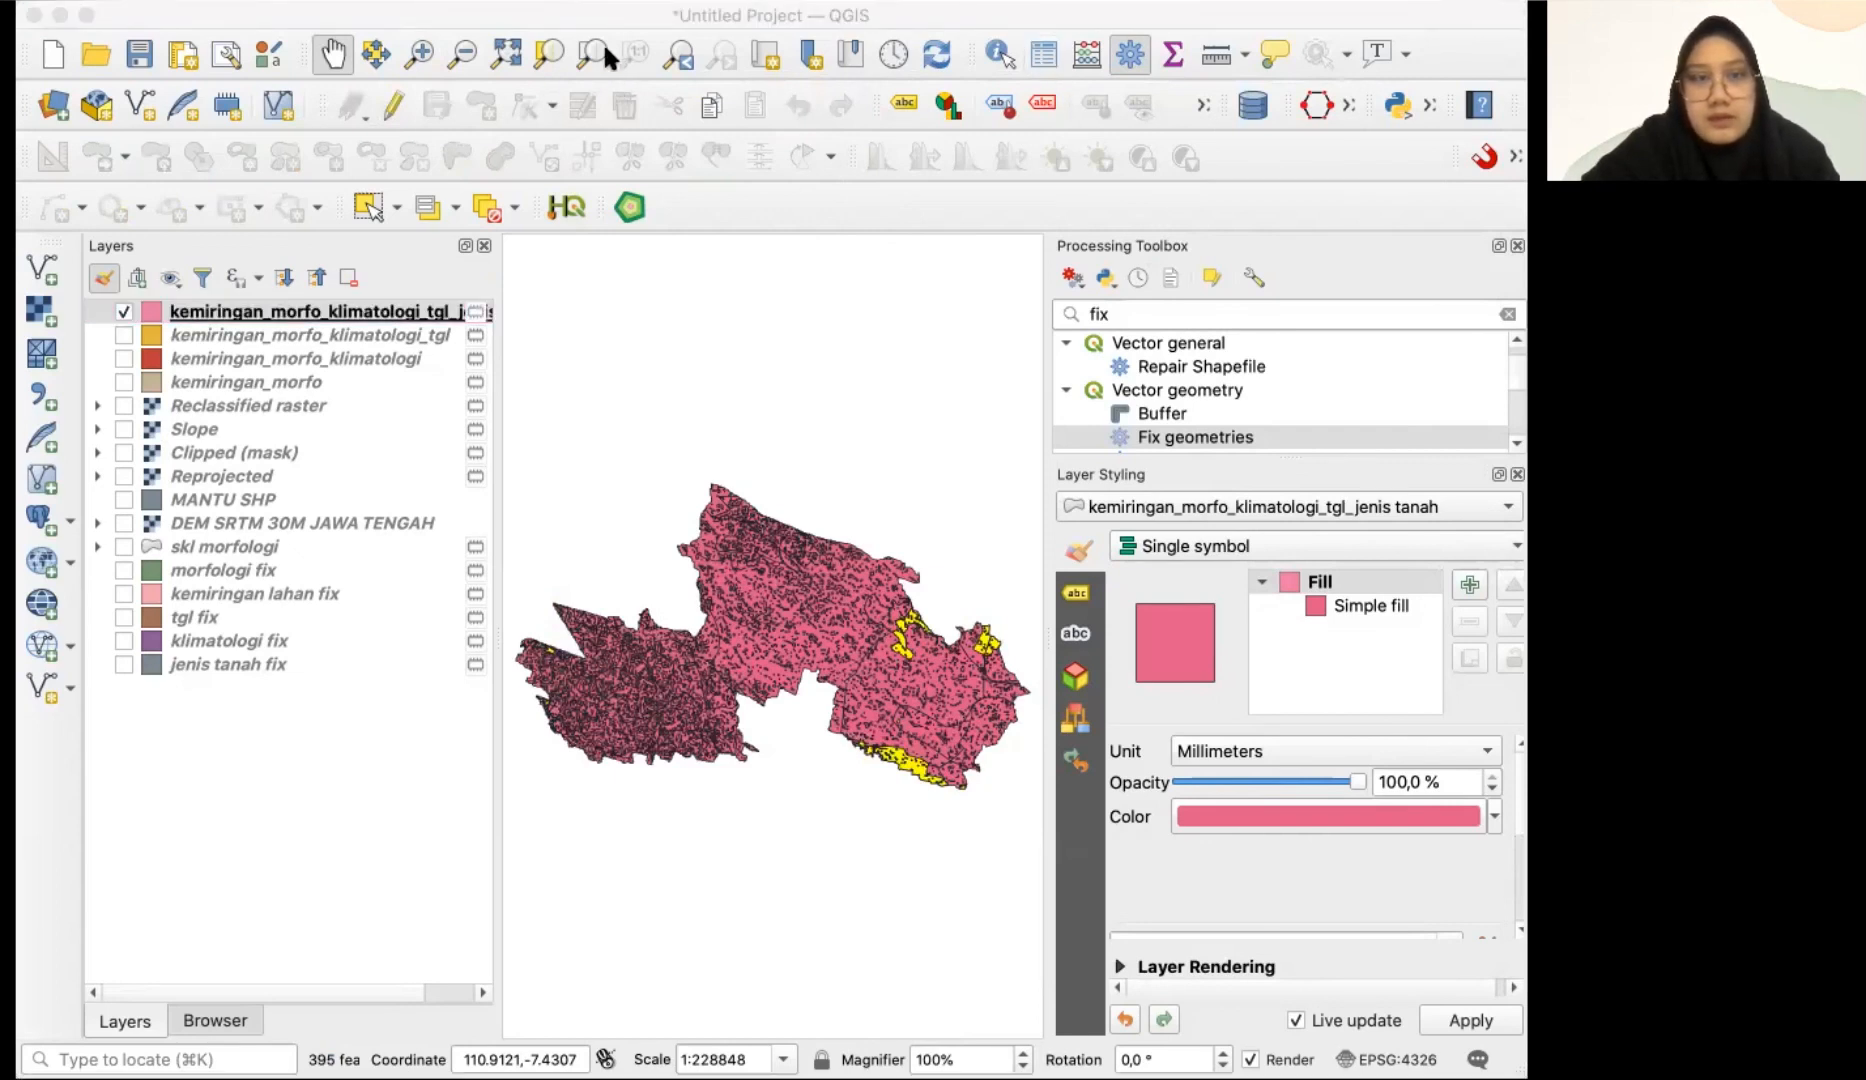
left_click(499, 4)
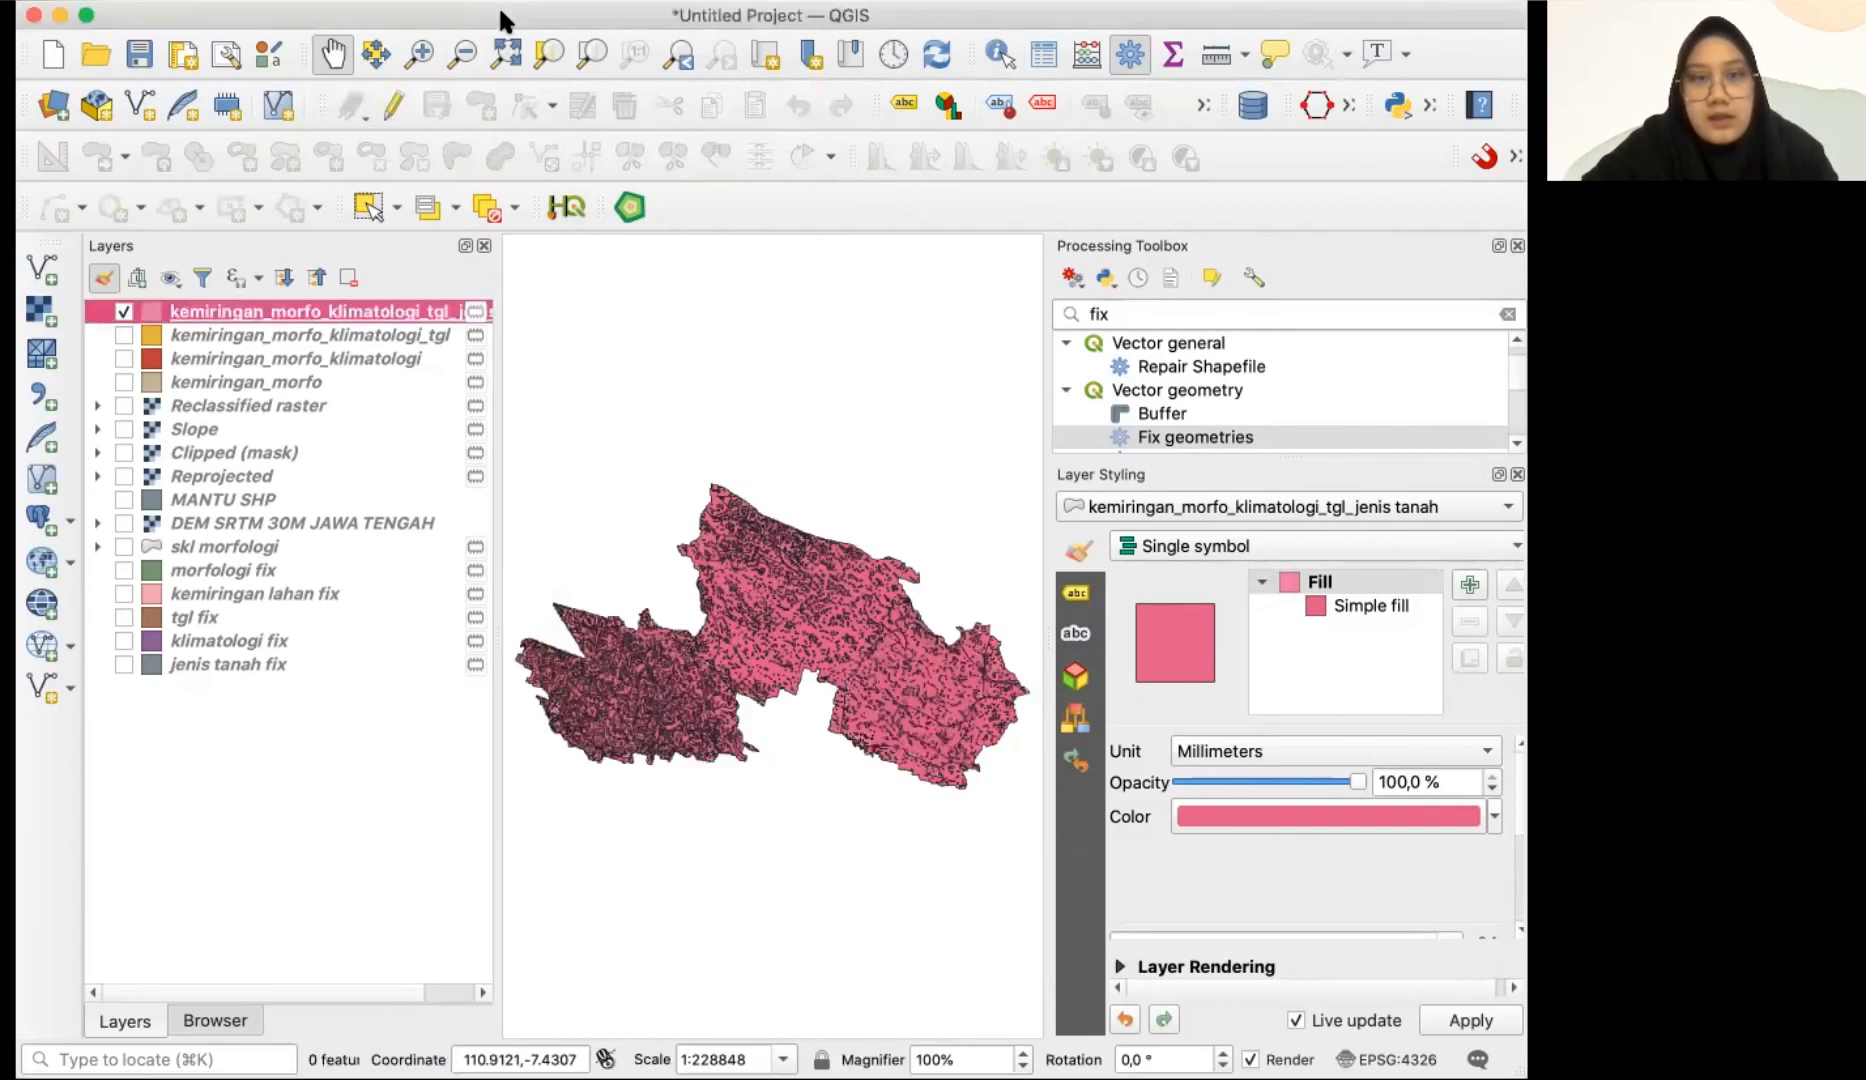
right_click(357, 320)
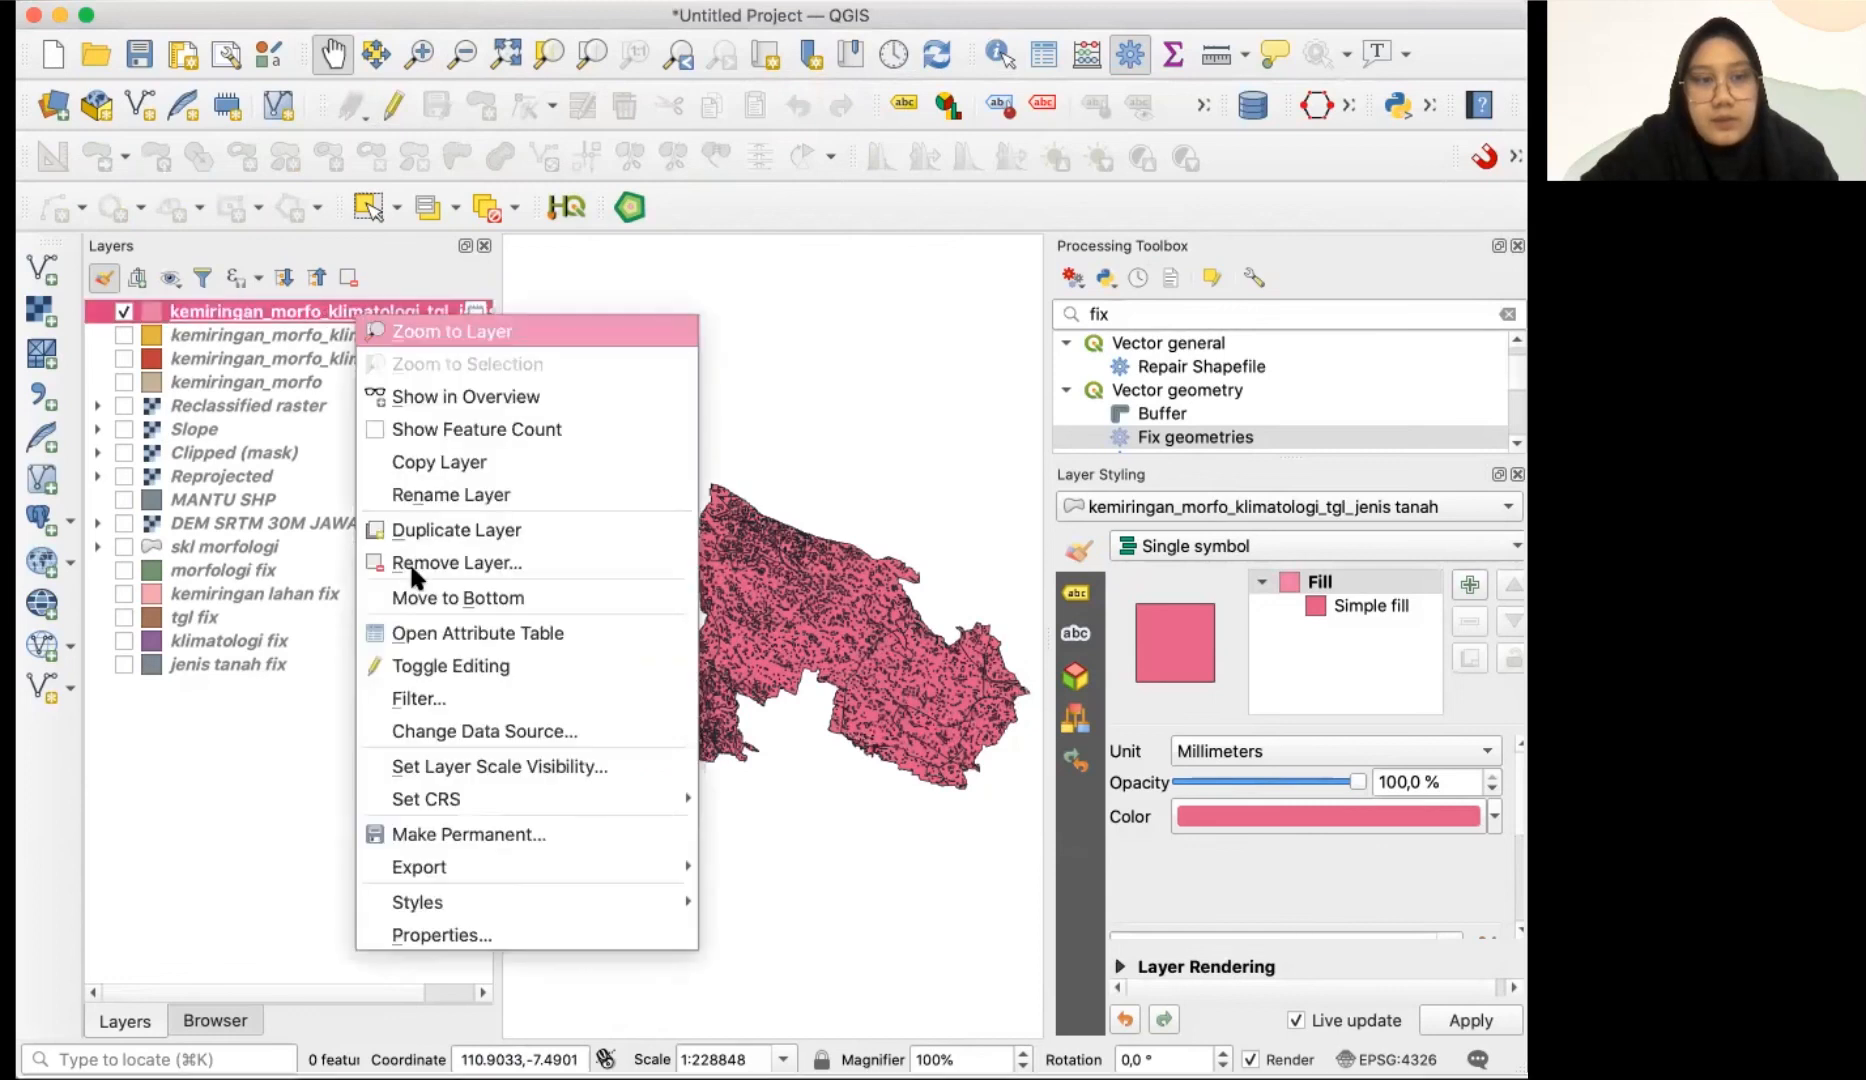
left_click(453, 932)
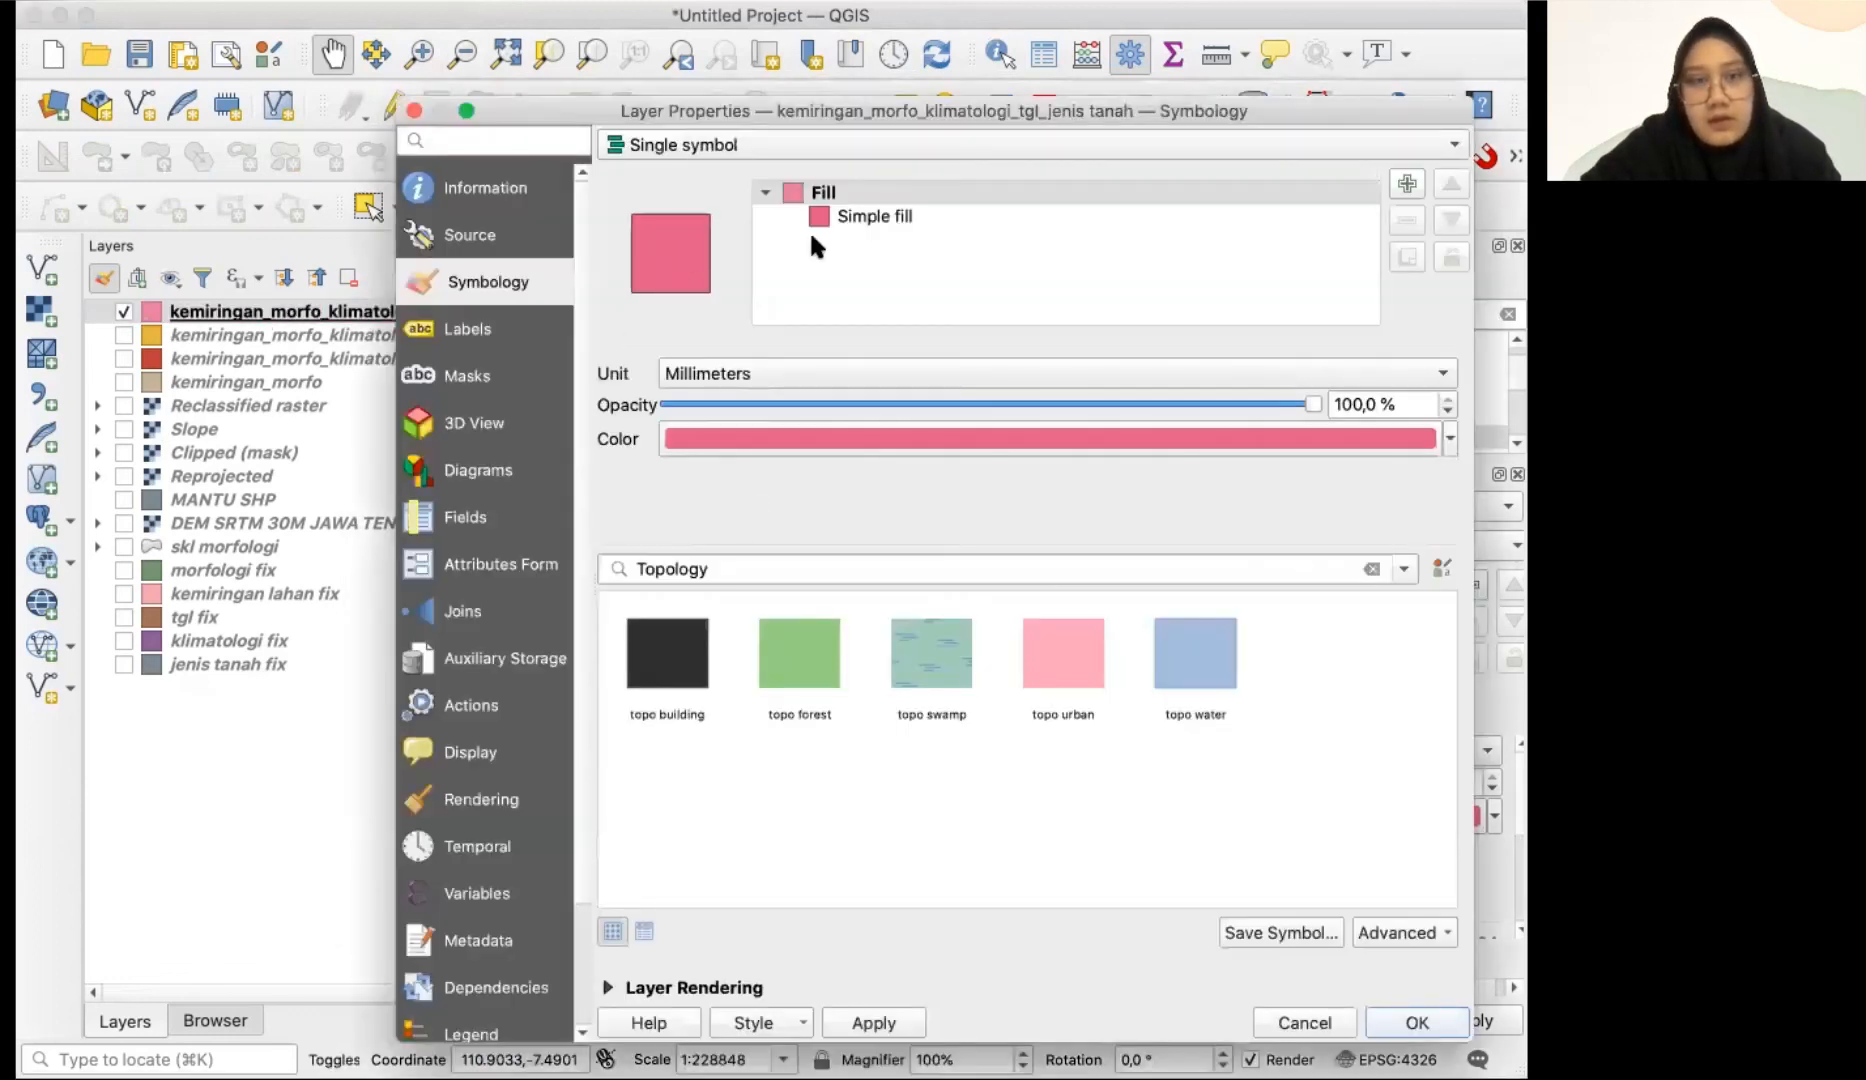
left_click(1220, 141)
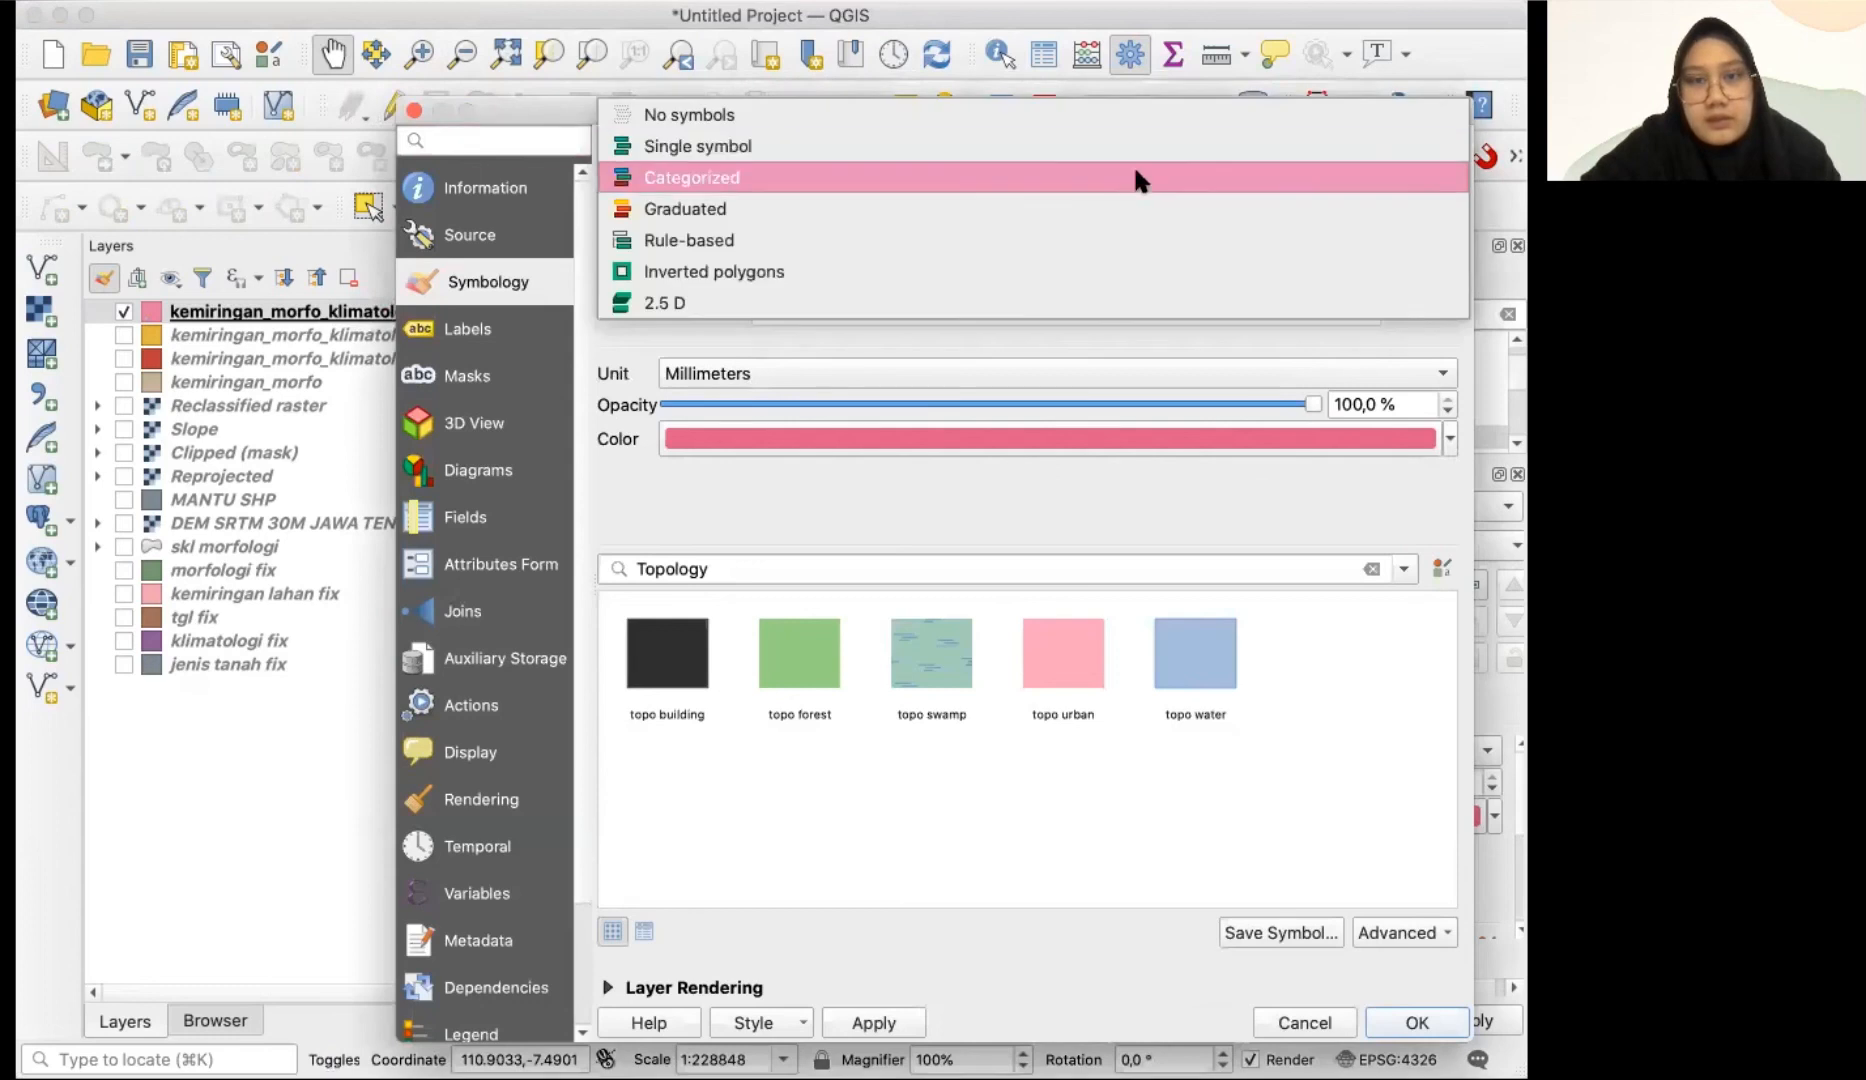
left_click(1127, 179)
- Classify the layer's symbology categories by the Skor Total field
left_click(1414, 174)
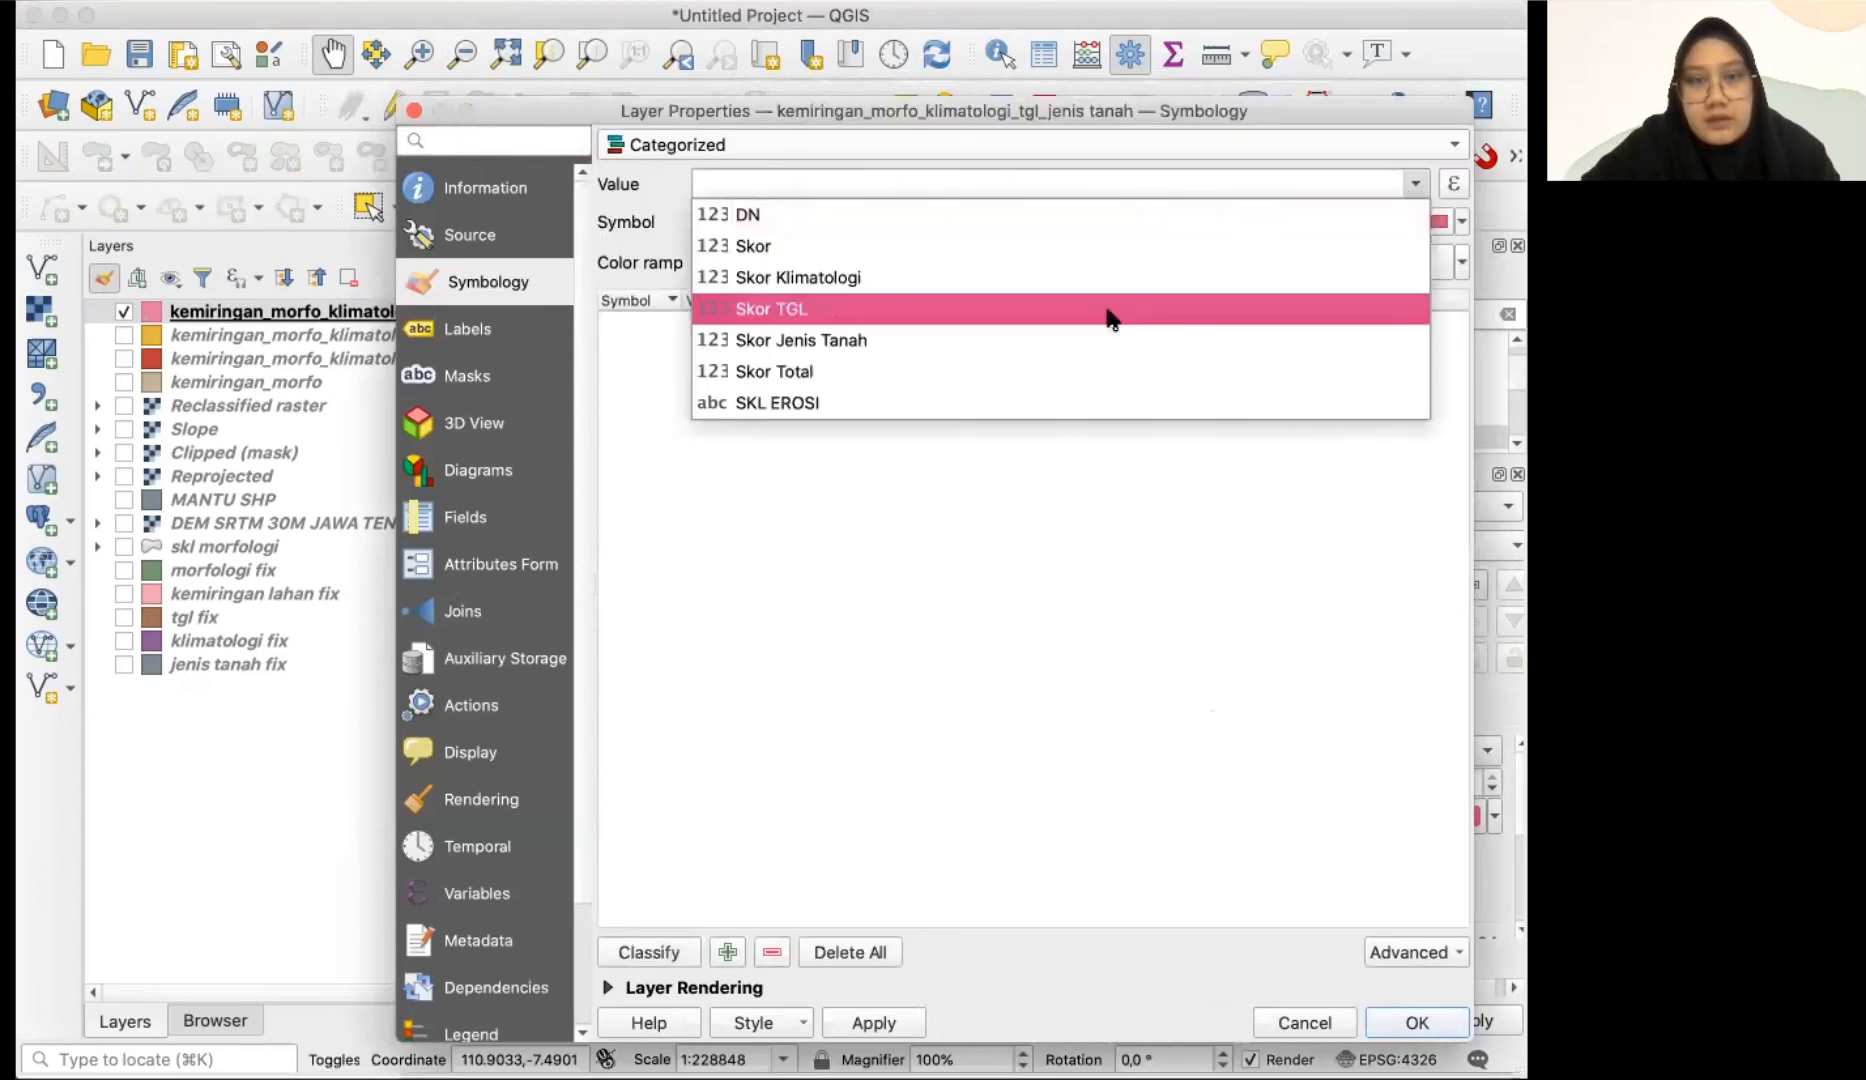
left_click(1050, 373)
left_click(1405, 180)
left_click(988, 413)
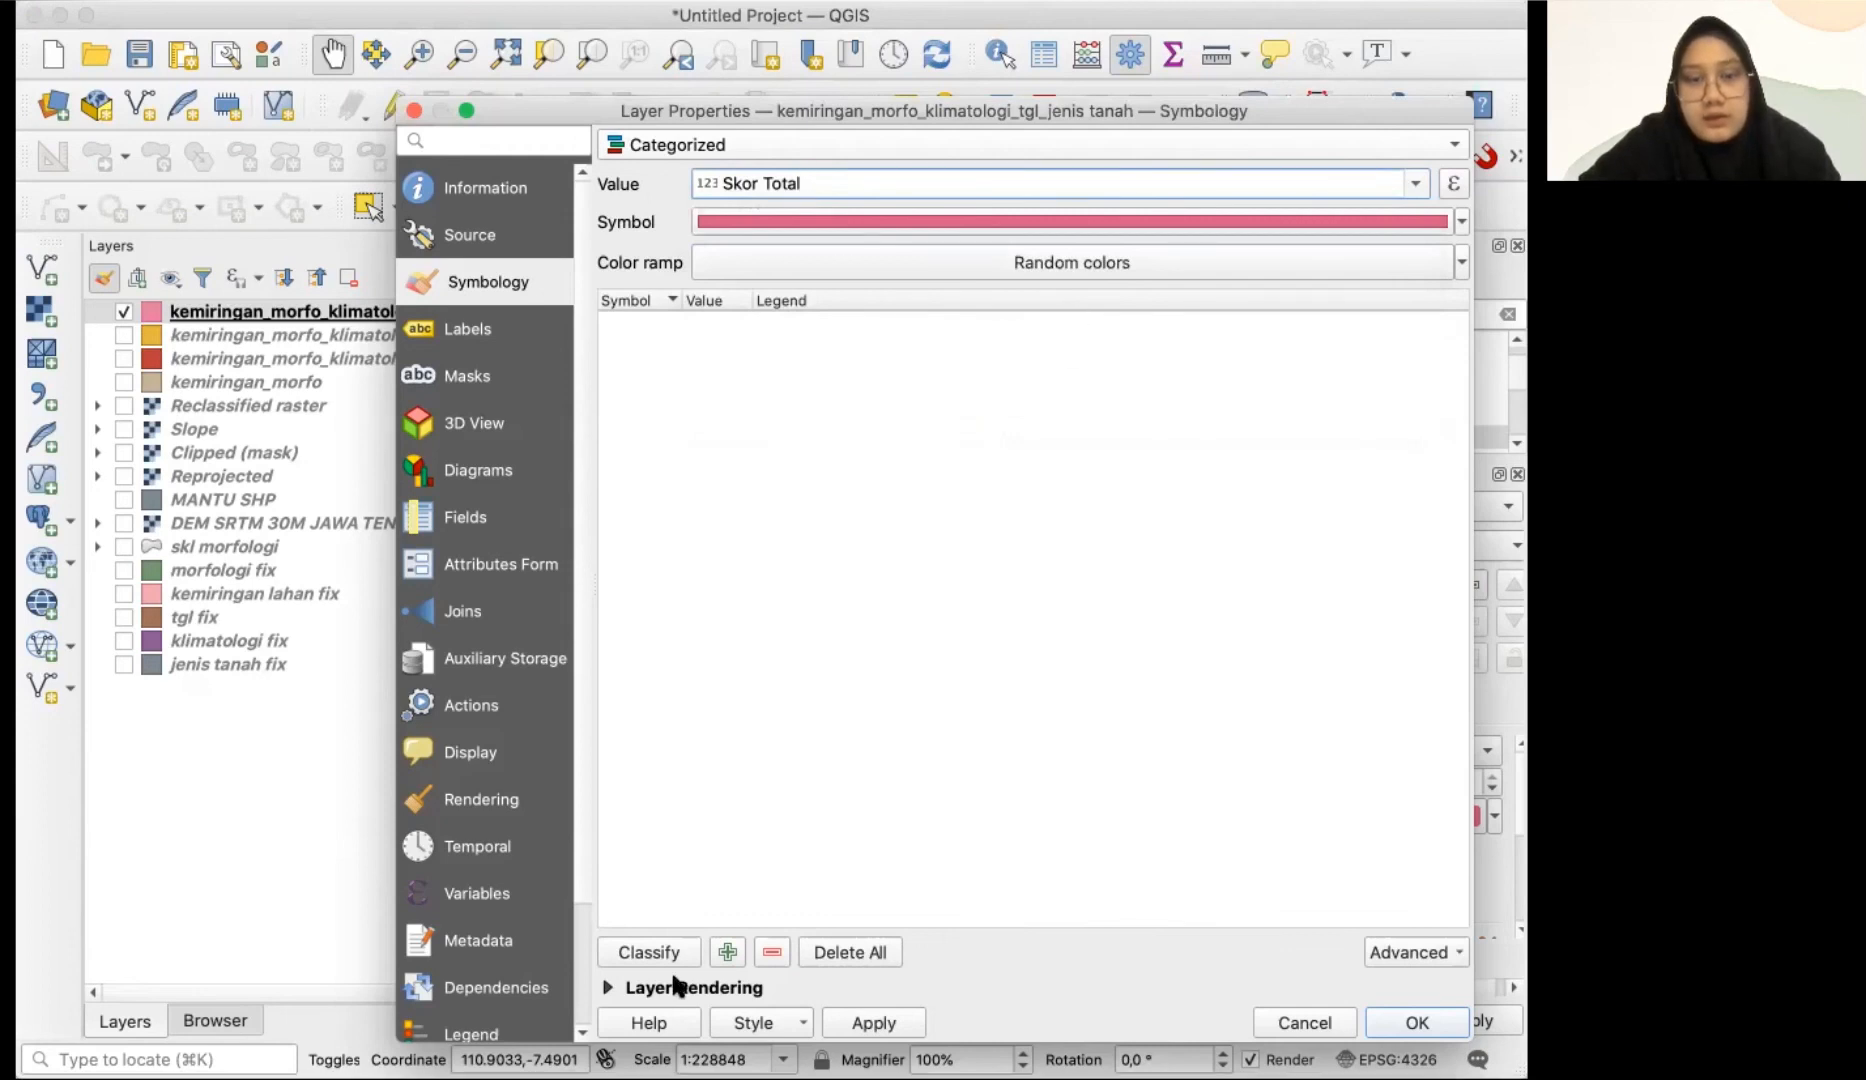
left_click(652, 950)
left_click(767, 392)
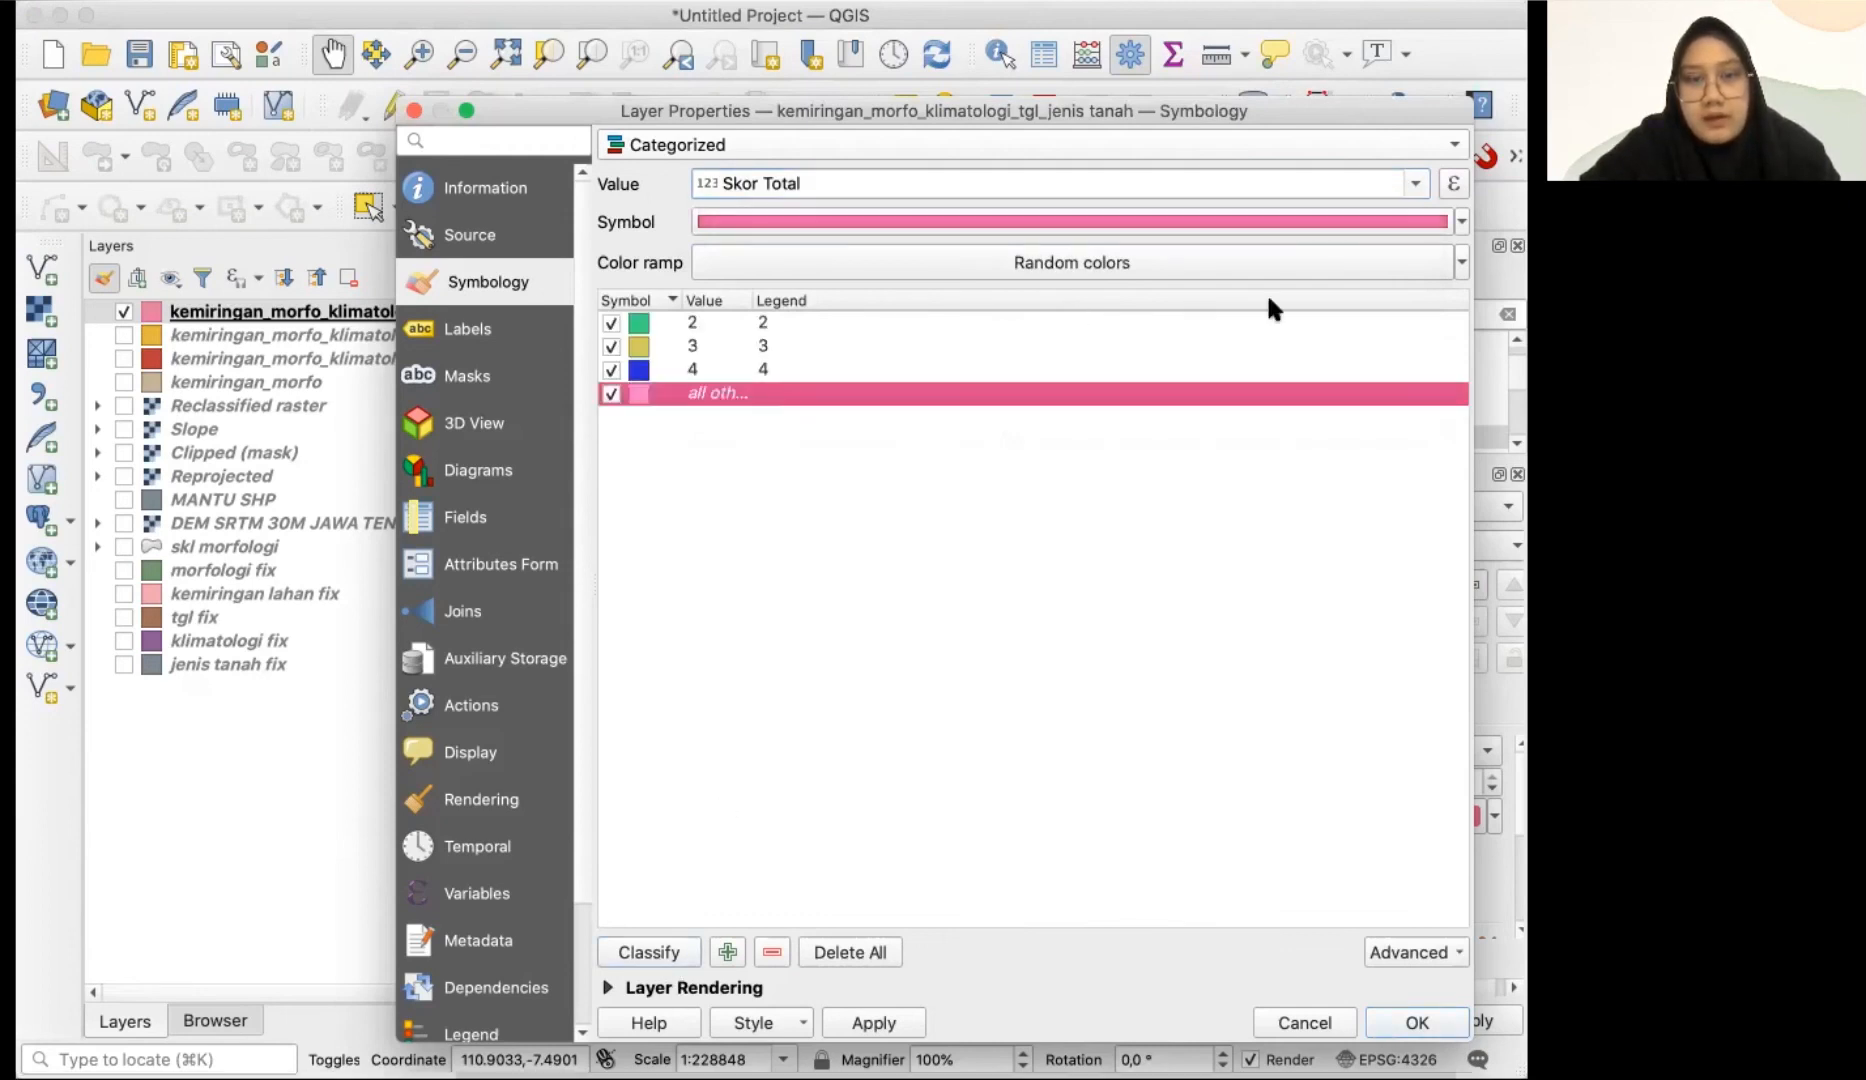
- Classify the layer by SKL EROSI, replacing the existing classes, remove the all-other-values class and apply the symbology
left_click(1418, 190)
left_click(1180, 402)
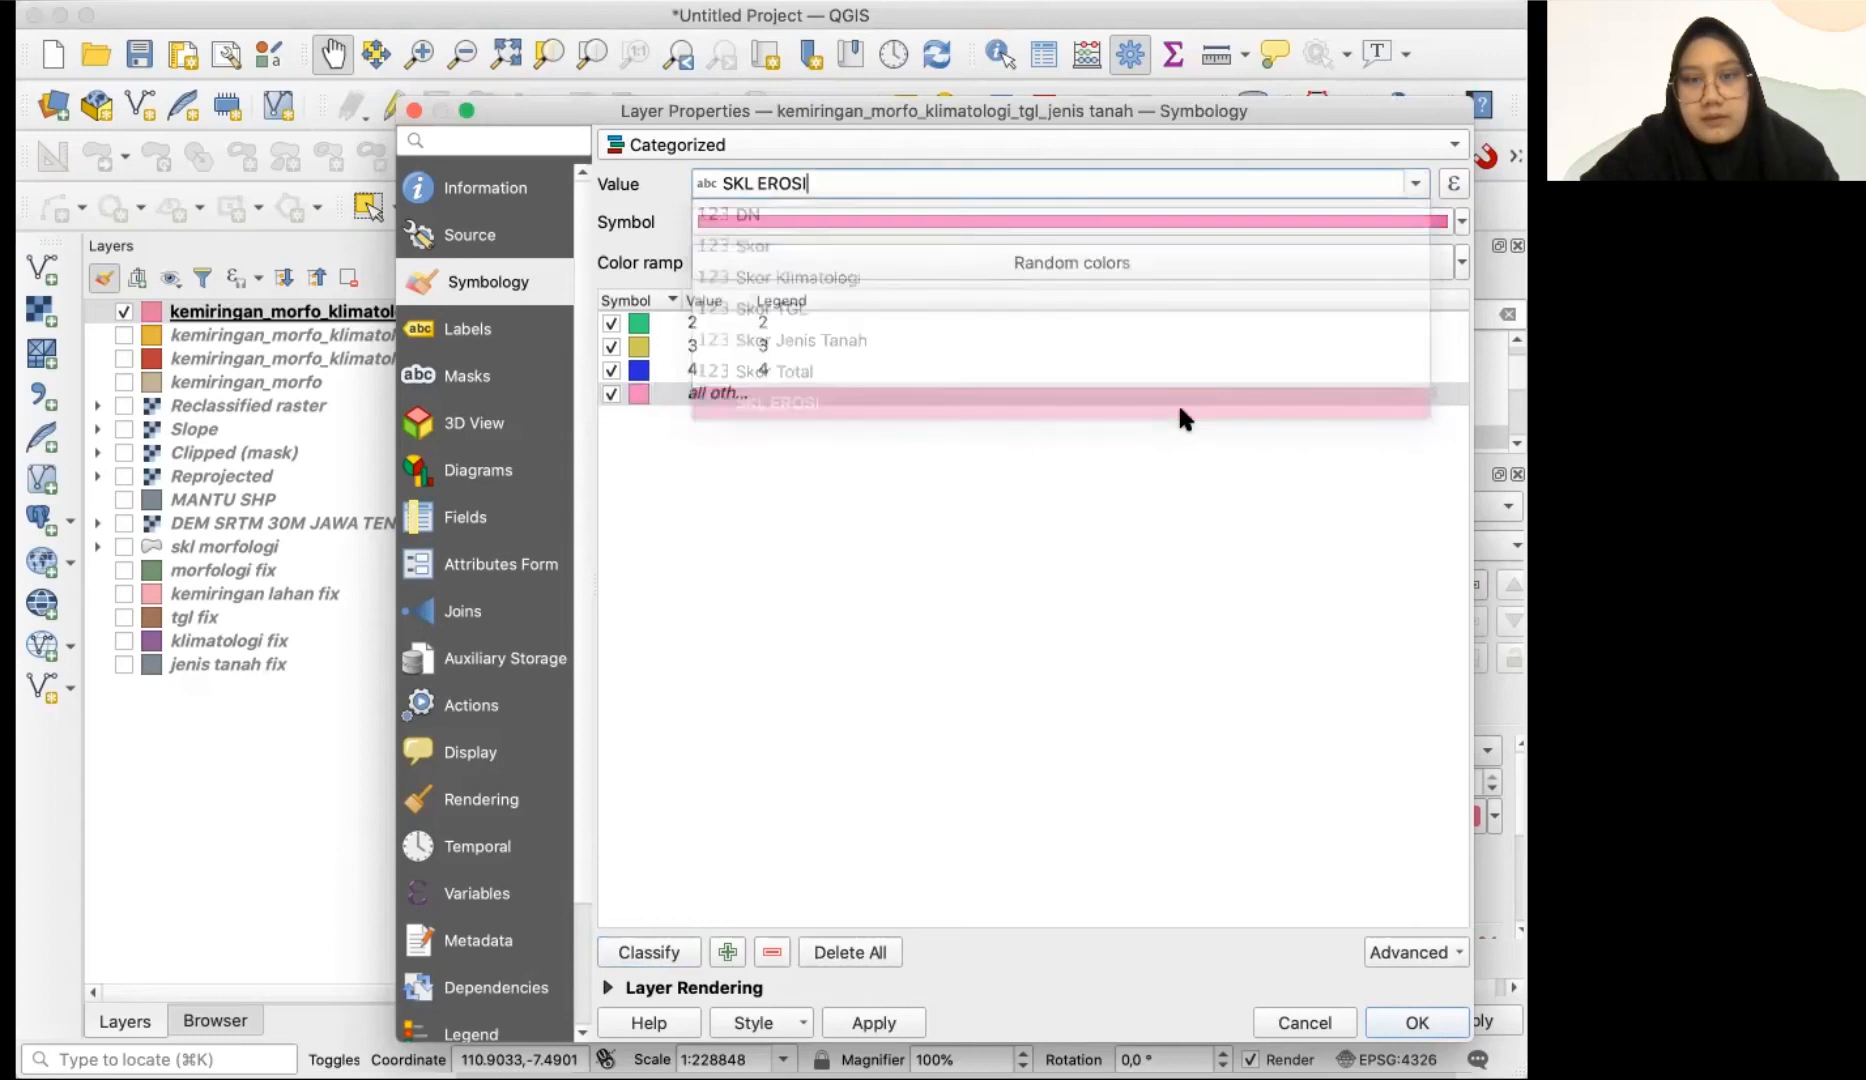
left_click(652, 952)
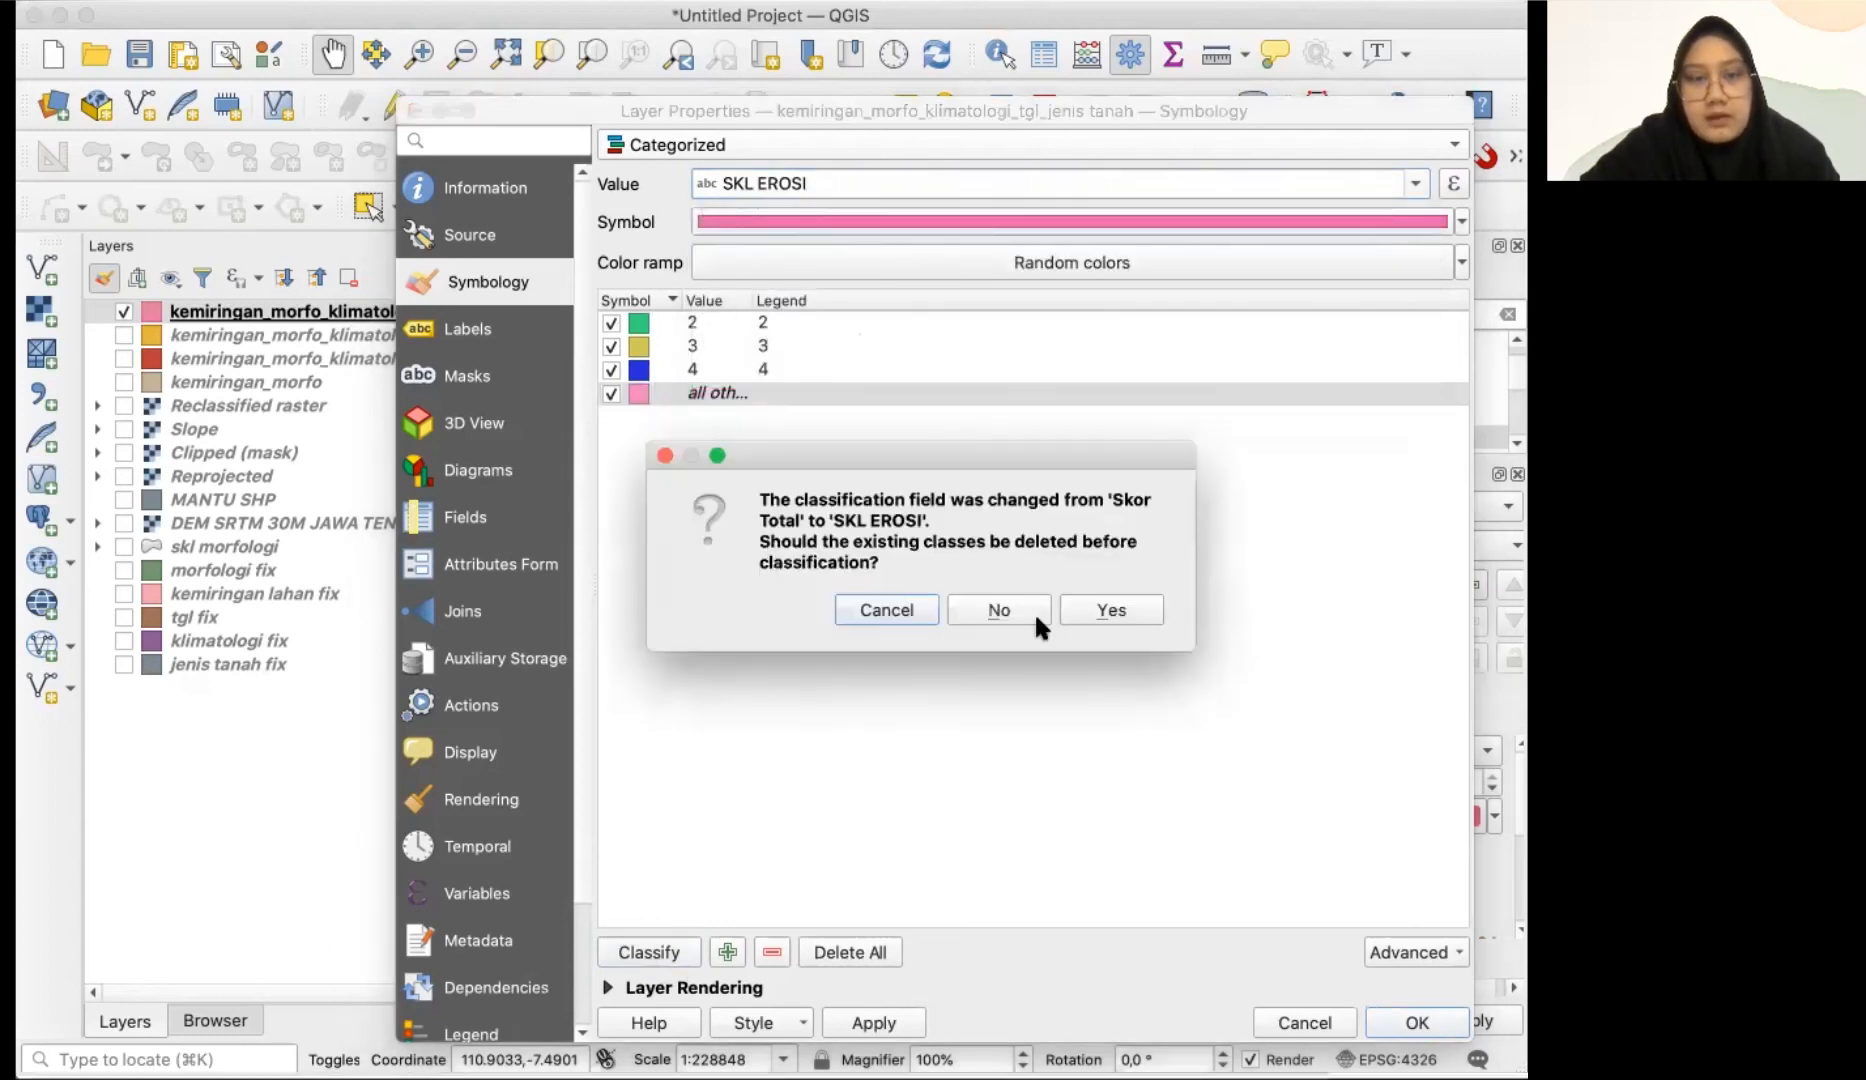
left_click(1104, 609)
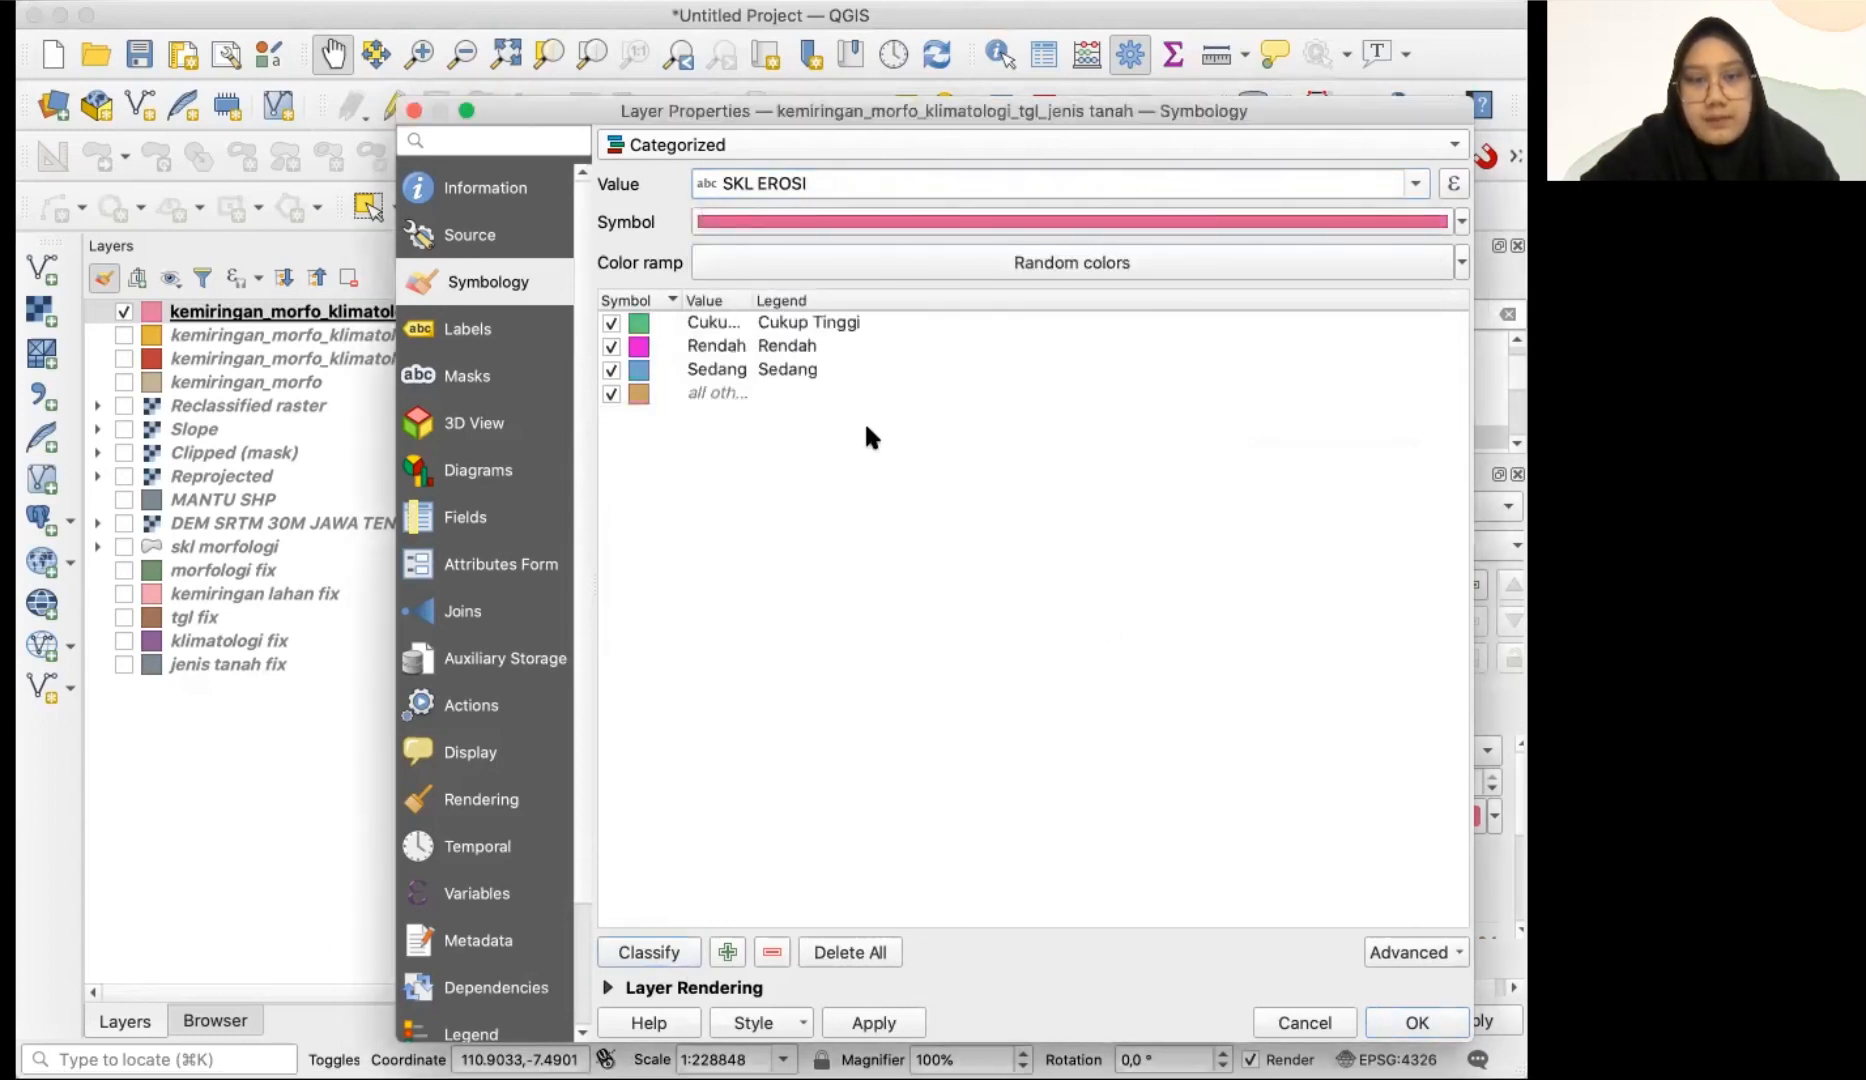
left_click(760, 955)
left_click(874, 1020)
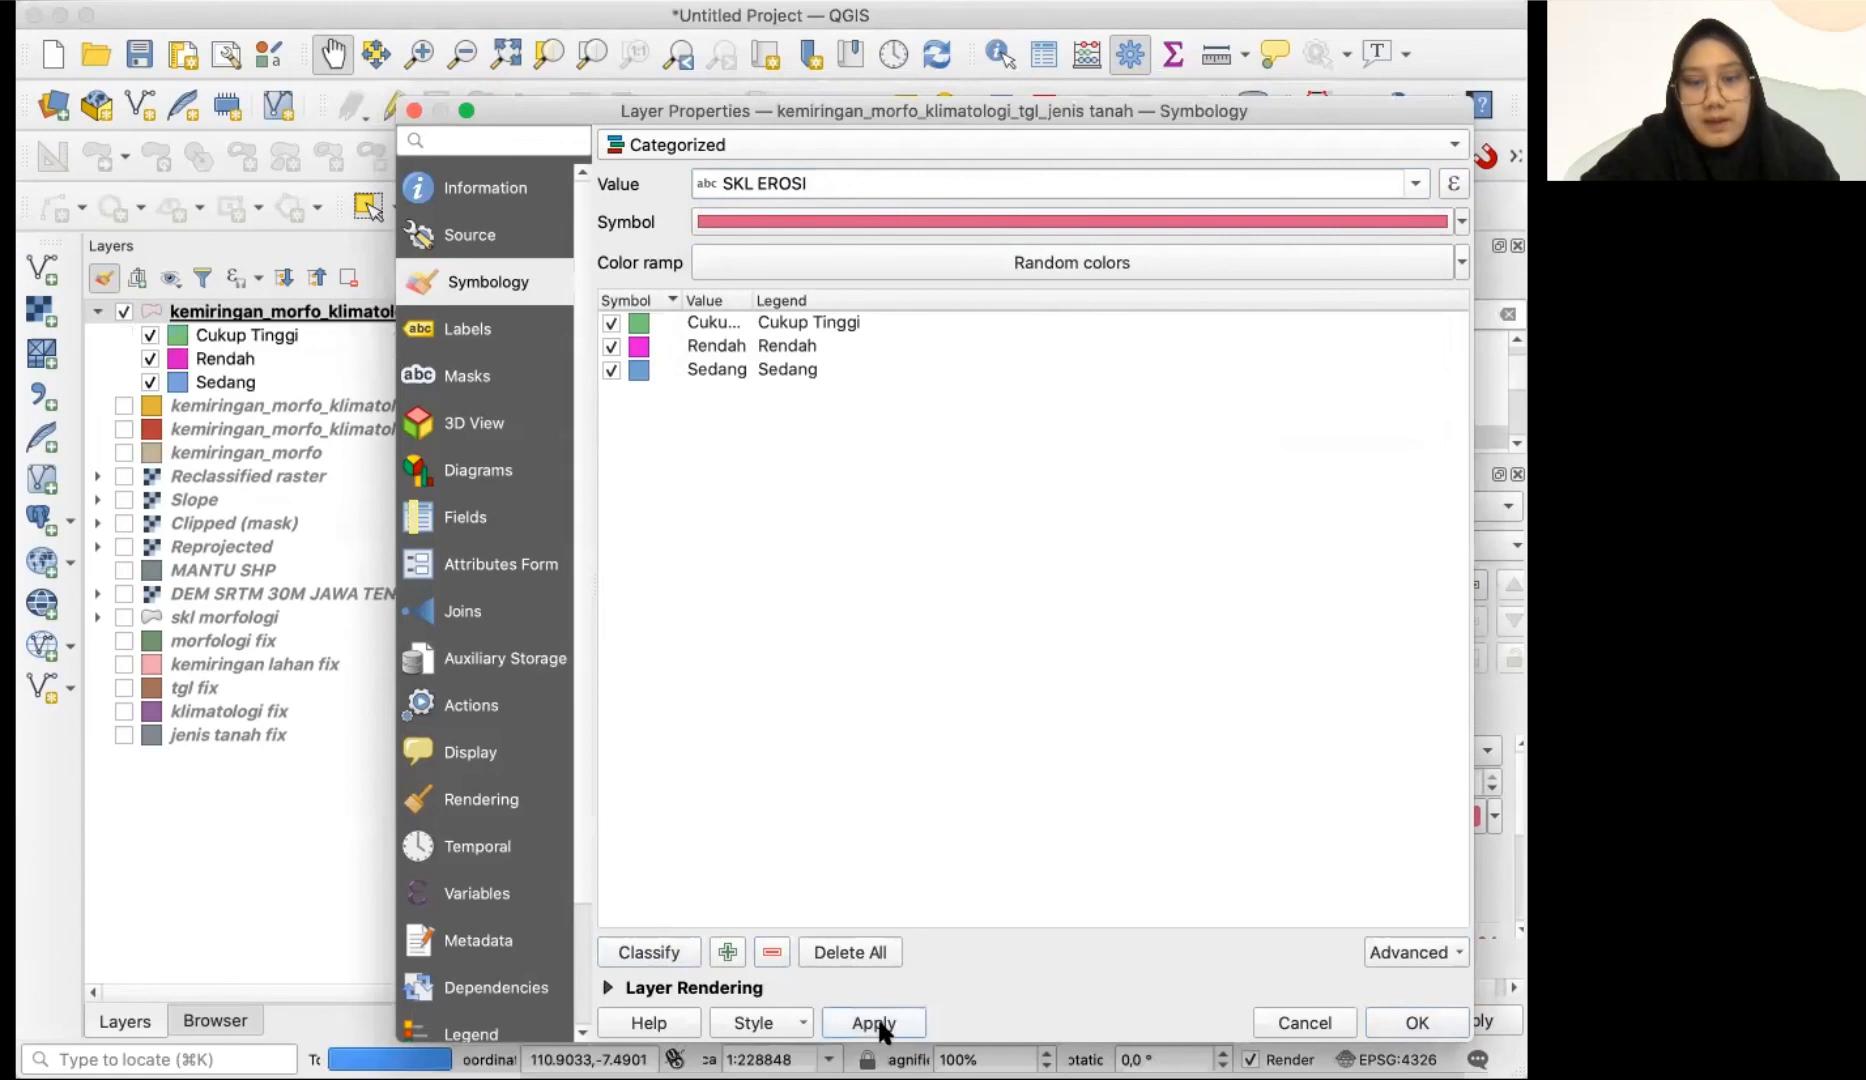
left_click(1420, 1016)
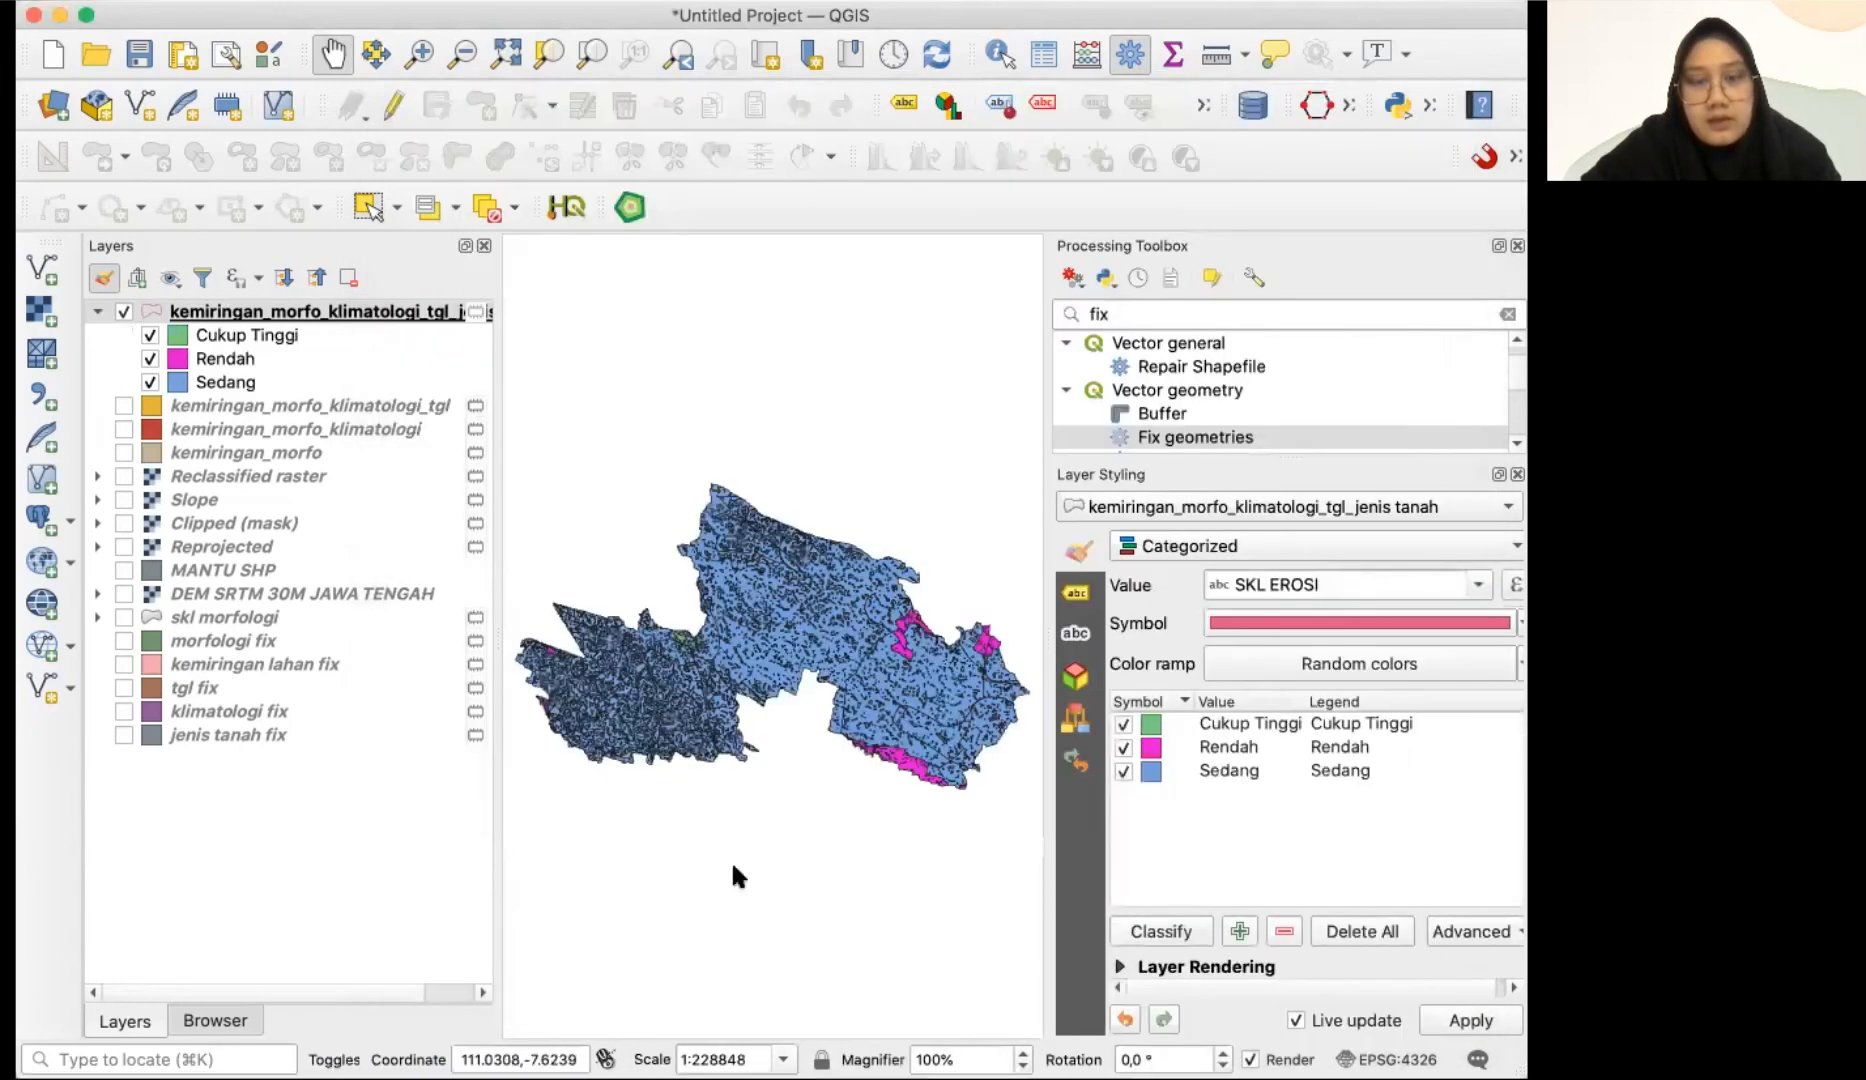
left_click_drag(497, 854, 426, 855)
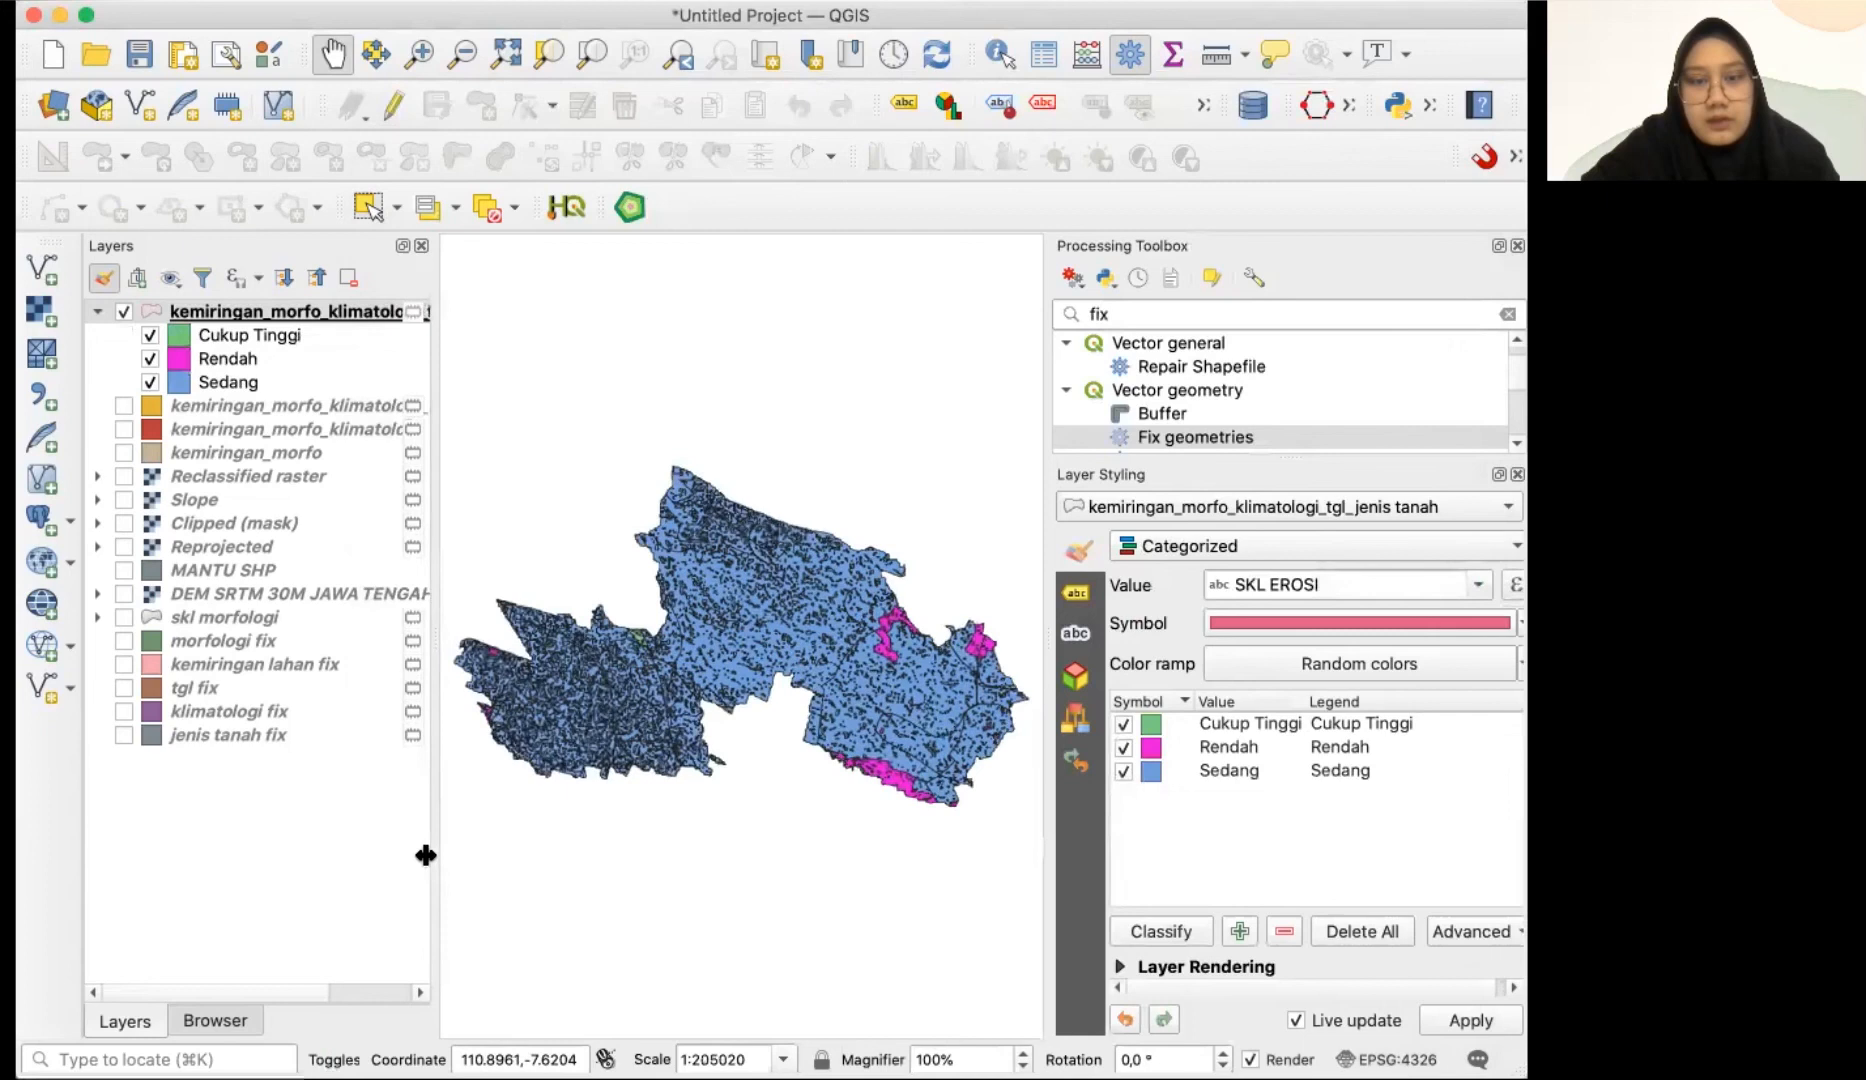